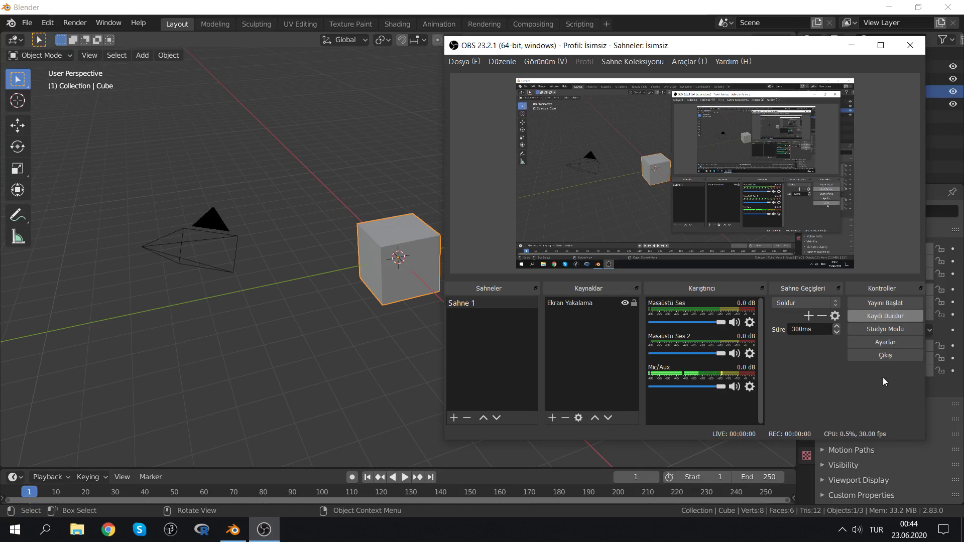
# Minimize OBS Studio so Blender's default cube scene is fully visible
pyautogui.click(418, 115)
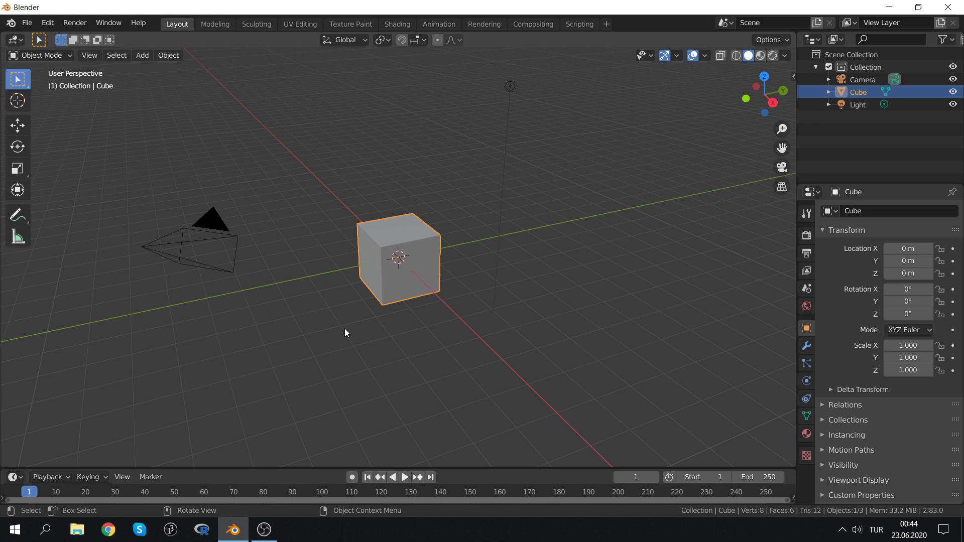
# Add a UV sphere at the origin scaled to 3.018 around the cube, then enter Edit Mode
pyautogui.scroll(2, 406, 239)
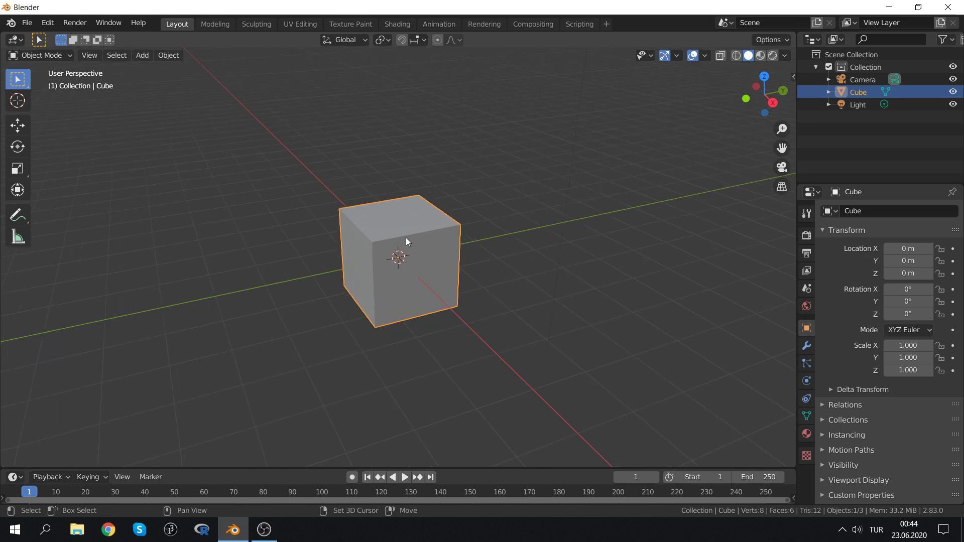
pyautogui.hotkey('shift', 'a')
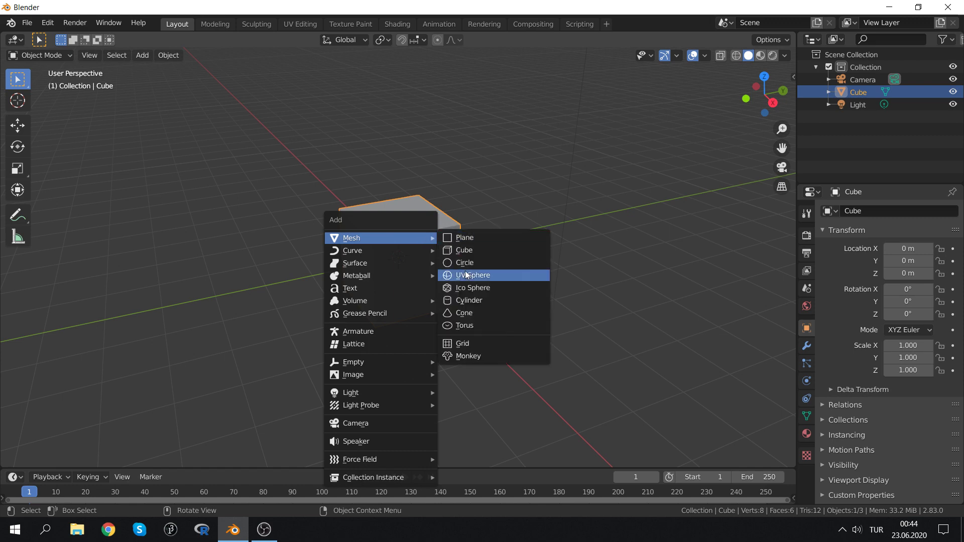
pyautogui.click(472, 278)
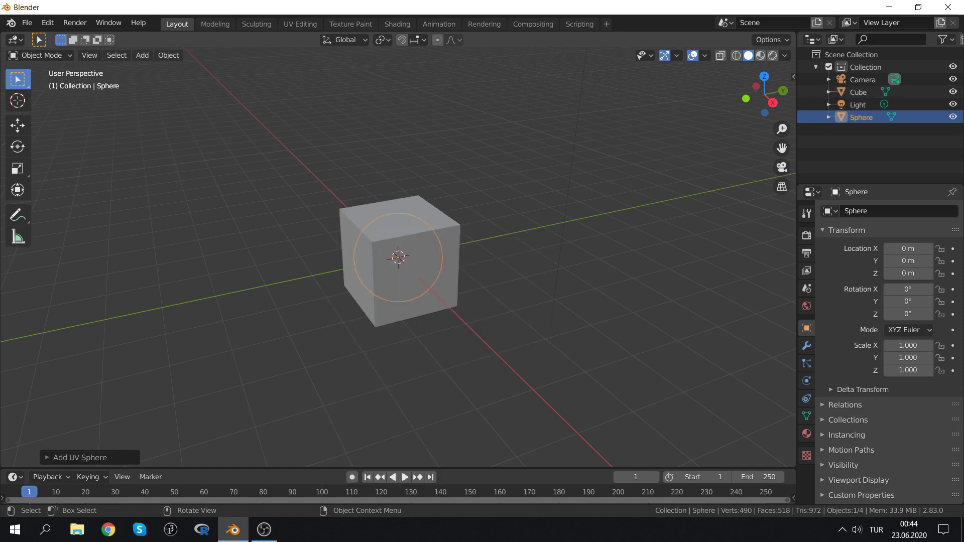
pyautogui.press('s')
pyautogui.click(660, 172)
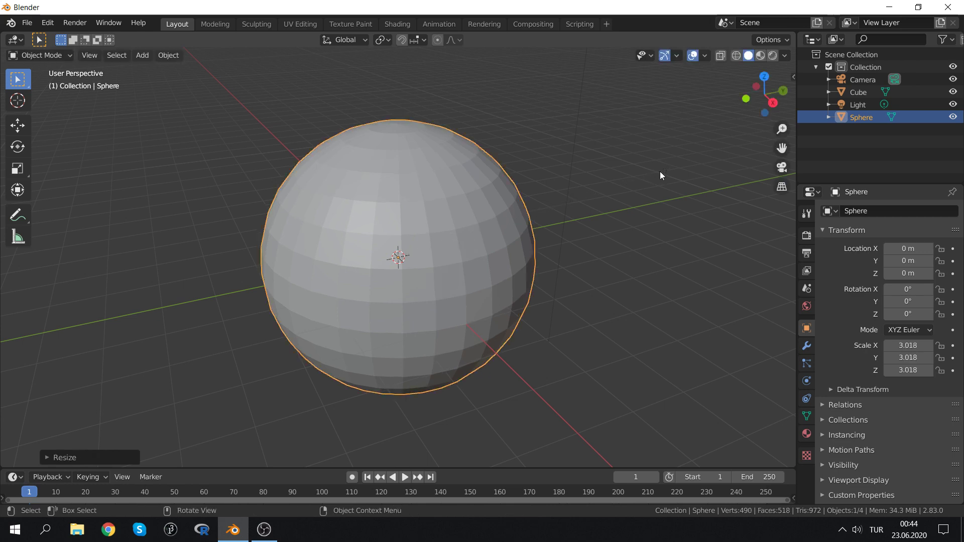
pyautogui.moveTo(600, 200); pyautogui.dragTo(438, 189, button='middle')
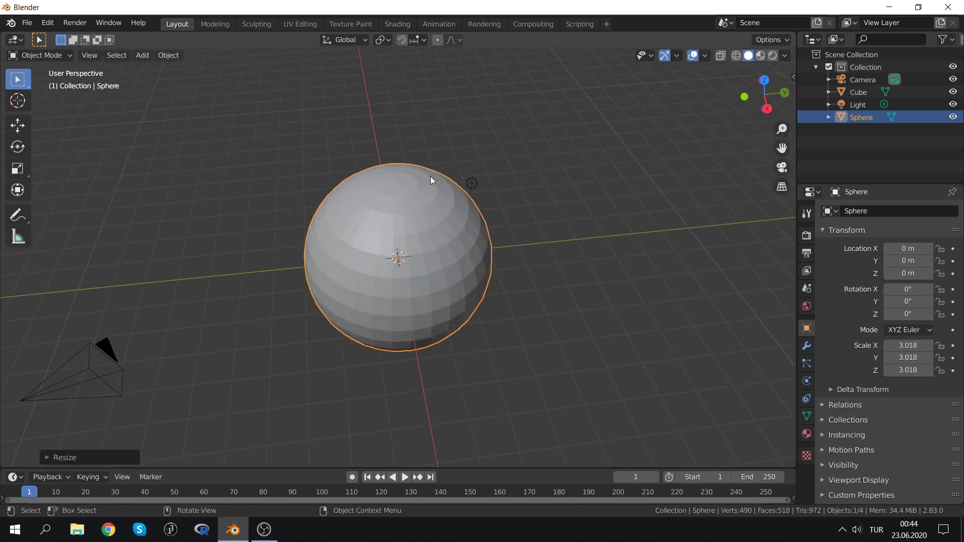
pyautogui.press('Tab')
# In face select mode, circle-select all faces around the sphere's top pole
pyautogui.scroll(3, 347, 156)
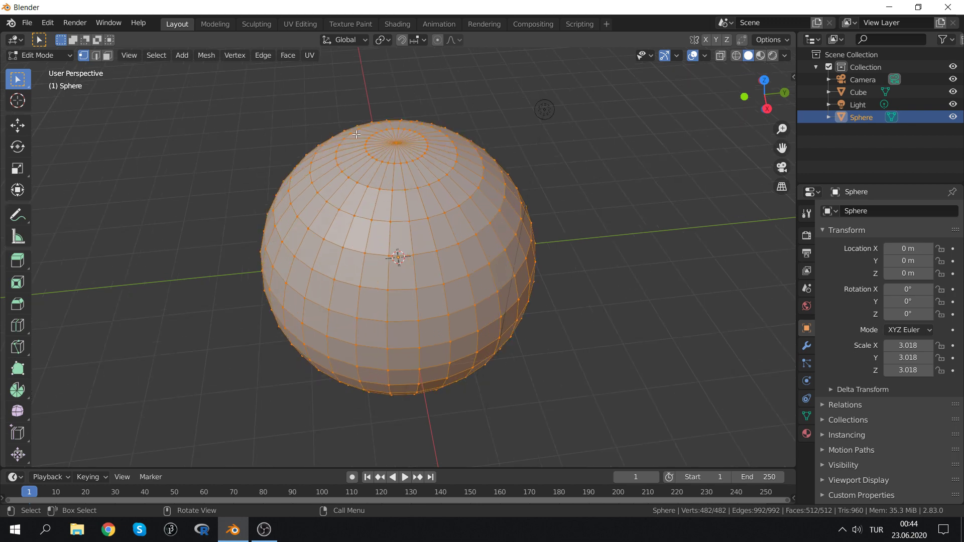
pyautogui.moveTo(347, 155); pyautogui.dragTo(380, 153, button='middle')
pyautogui.press('3')
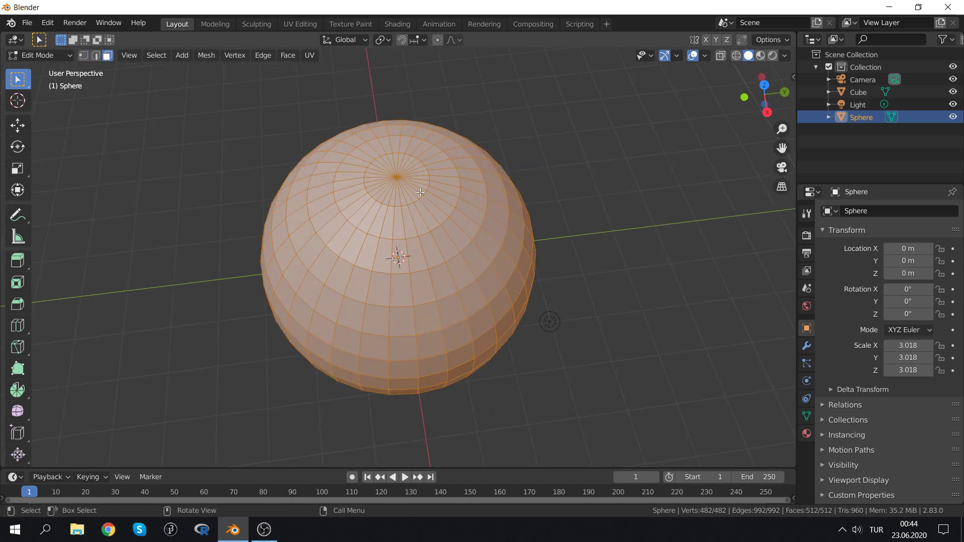
pyautogui.click(419, 193)
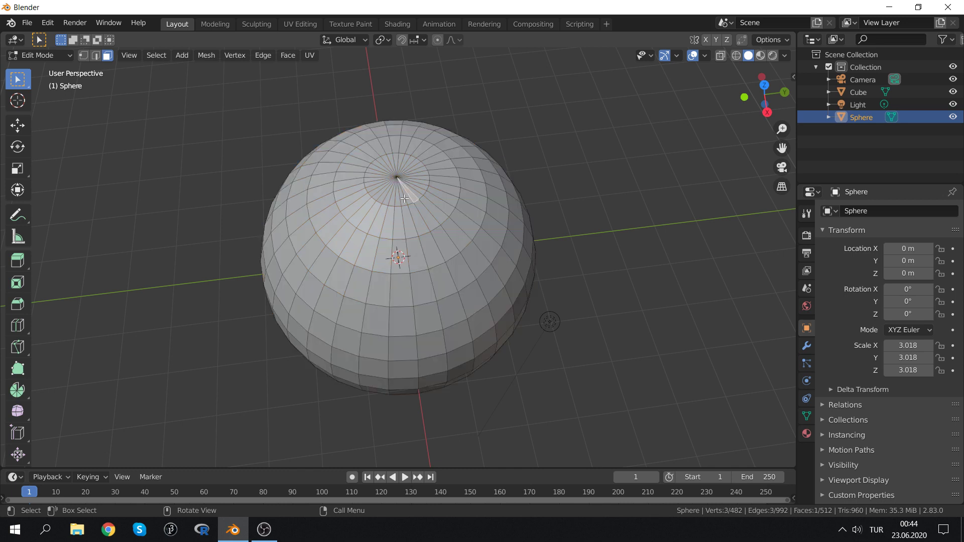
pyautogui.press('c')
pyautogui.moveTo(395, 171)
pyautogui.mouseDown()
pyautogui.moveTo(389, 183)
pyautogui.moveTo(403, 145)
pyautogui.moveTo(379, 170)
pyautogui.mouseUp()
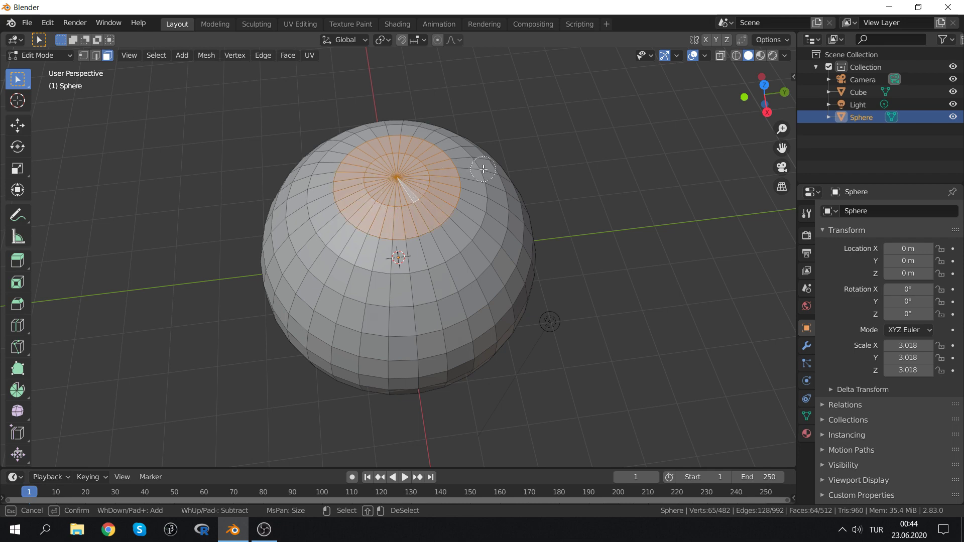
pyautogui.press('Escape')
# Delete the selected pole faces to leave a round hole in the top
pyautogui.moveTo(483, 169)
pyautogui.mouseDown(button='middle')
pyautogui.moveTo(486, 105)
pyautogui.moveTo(423, 157)
pyautogui.mouseUp(button='middle')
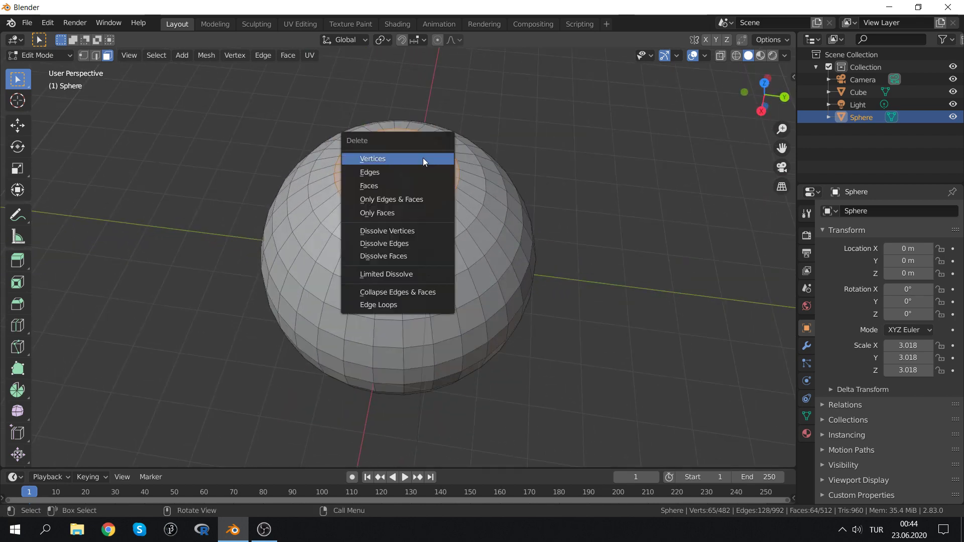
pyautogui.press('x')
pyautogui.click(383, 186)
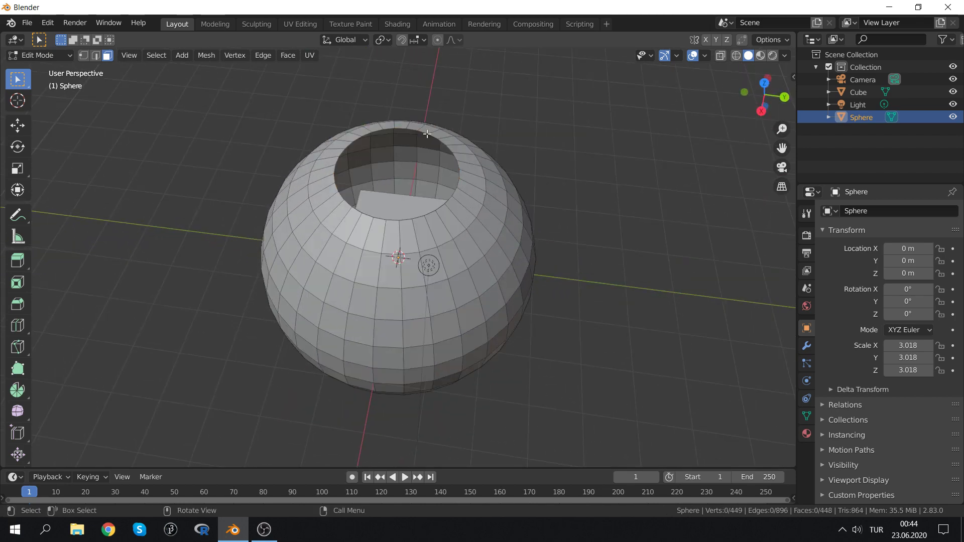
pyautogui.moveTo(369, 140)
pyautogui.mouseDown(button='middle')
pyautogui.moveTo(392, 89)
pyautogui.moveTo(402, 142)
pyautogui.mouseUp(button='middle')
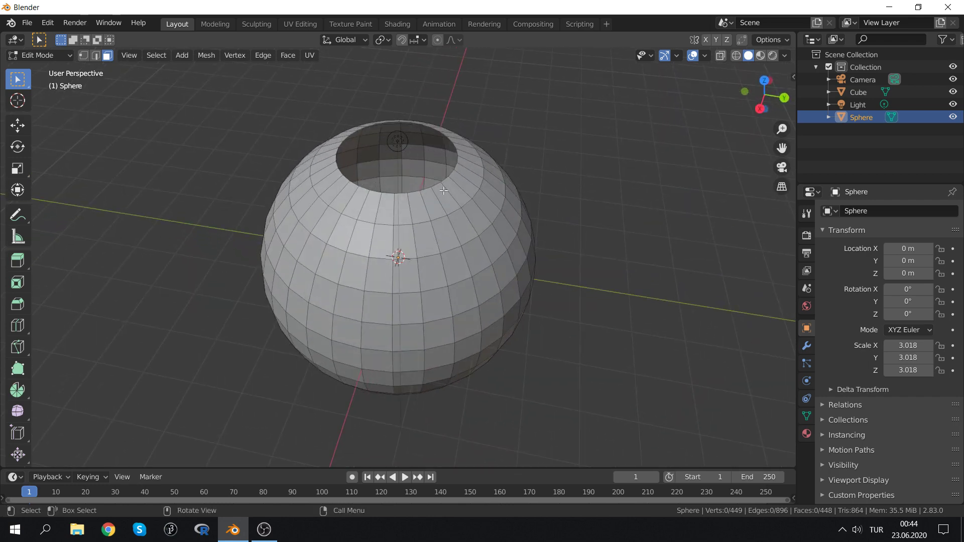
# Select the edge loop around the hole's rim and switch to top view
pyautogui.moveTo(396, 146); pyautogui.dragTo(353, 323, button='middle')
pyautogui.scroll(3, 354, 206)
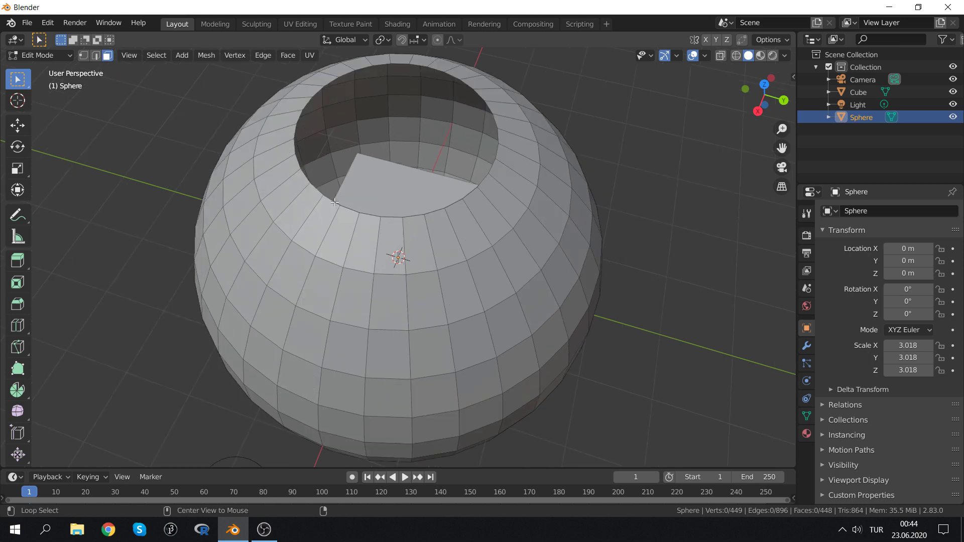
pyautogui.press('2')
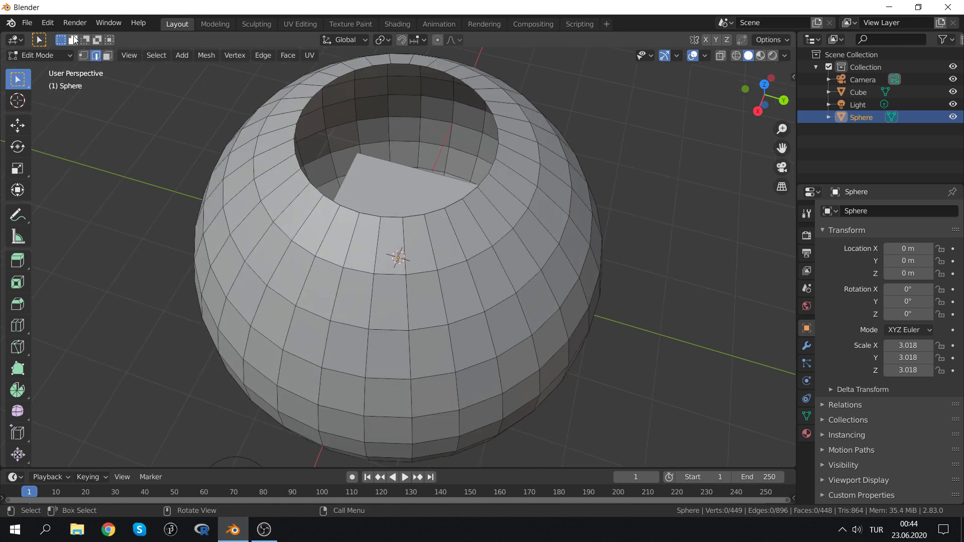
pyautogui.keyDown('alt'); pyautogui.click(334, 203); pyautogui.keyUp('alt')
pyautogui.moveTo(334, 203); pyautogui.dragTo(303, 145, button='middle')
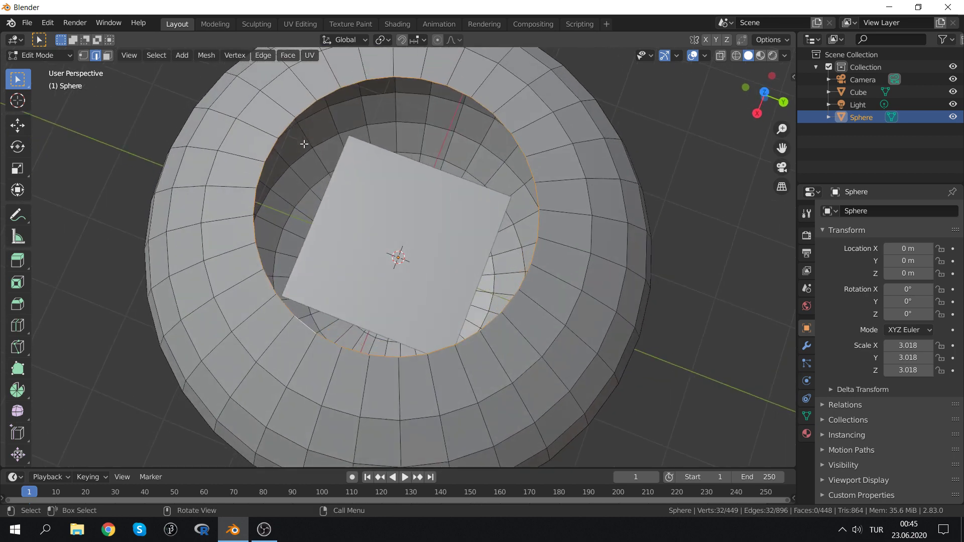
pyautogui.press('KP_1')
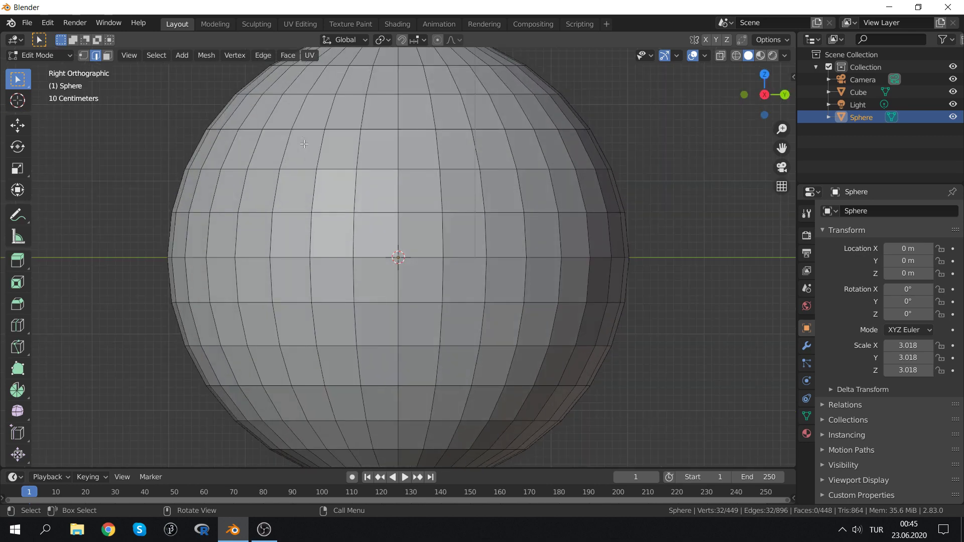
pyautogui.press('KP_7')
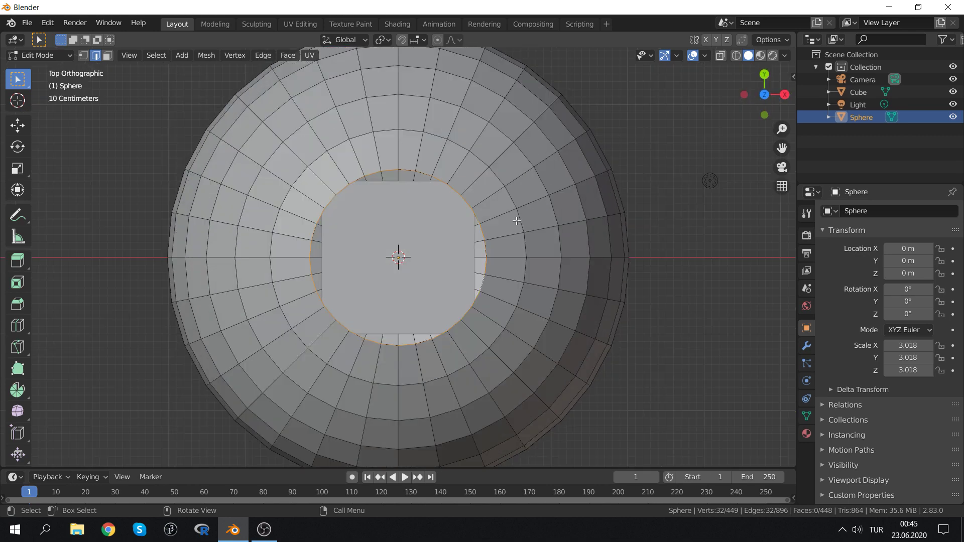
# Scale the rim loop slightly smaller, then extrude it in place and shrink it inward
pyautogui.press('s')
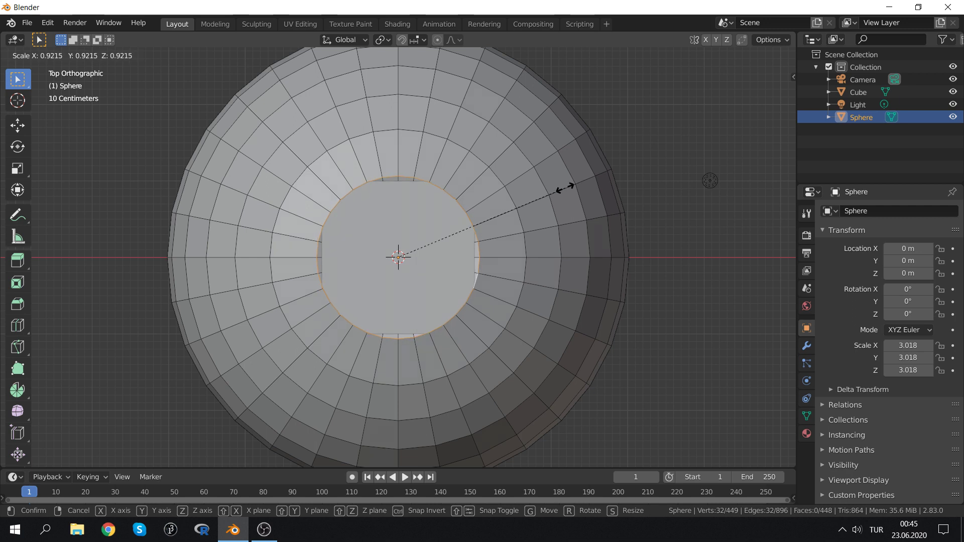
pyautogui.click(562, 191)
pyautogui.press('e')
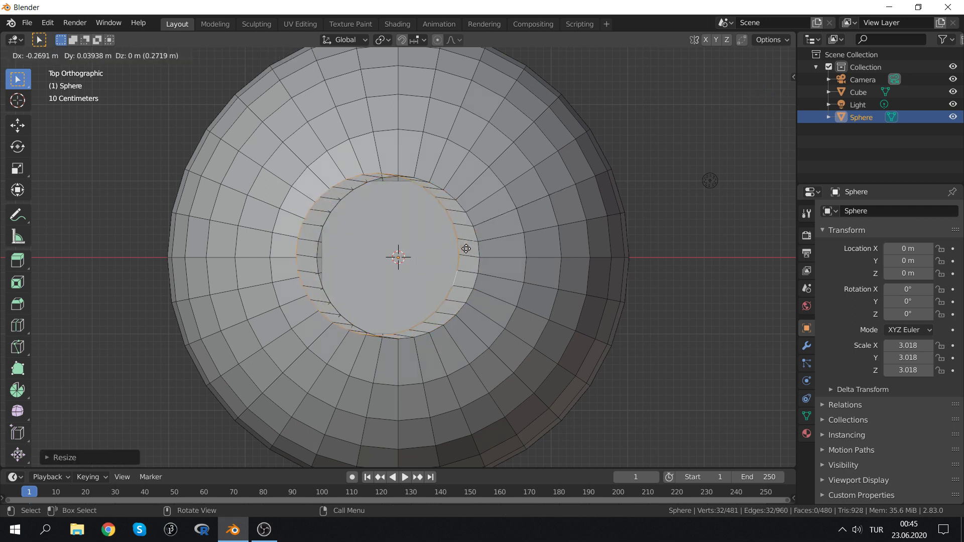
pyautogui.rightClick(506, 271)
pyautogui.press('s')
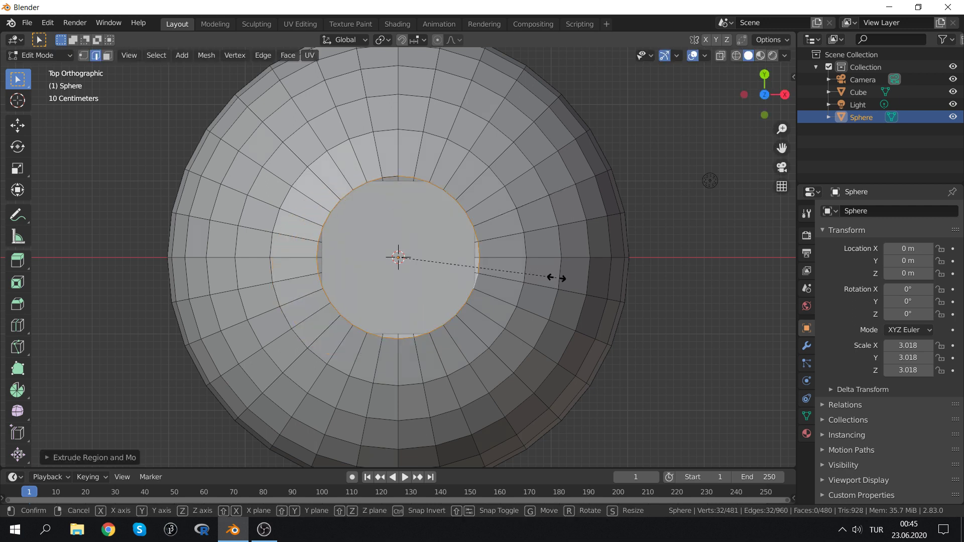
pyautogui.click(497, 274)
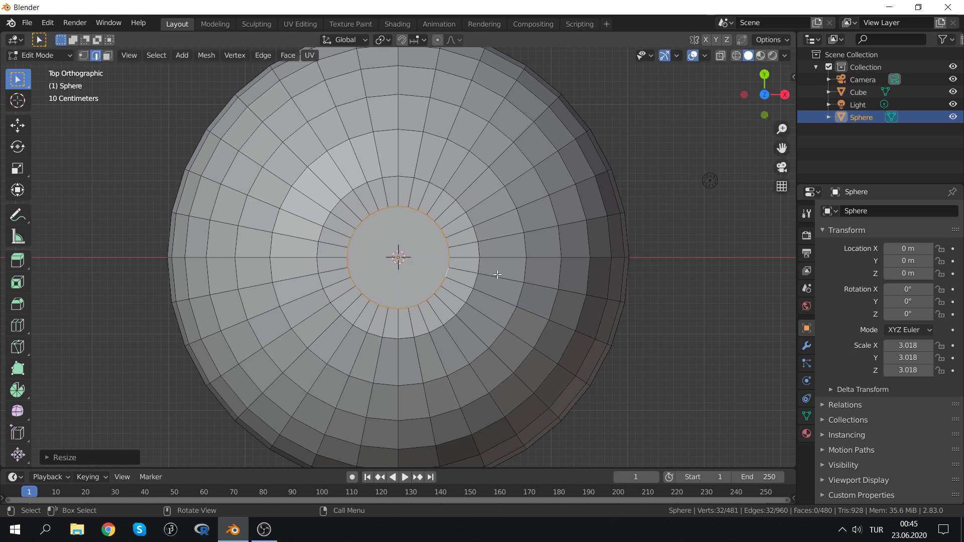
# In front view, raise the top loop along Z and scale it slightly smaller
pyautogui.press('KP_1')
pyautogui.keyDown('shift'); pyautogui.scroll(5, 467, 278); pyautogui.keyUp('shift')
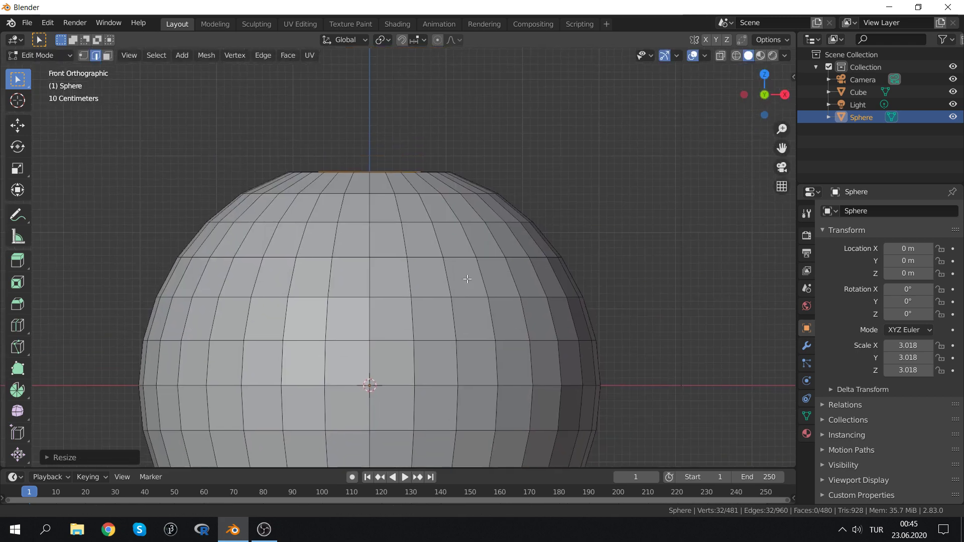
pyautogui.scroll(2, 413, 164)
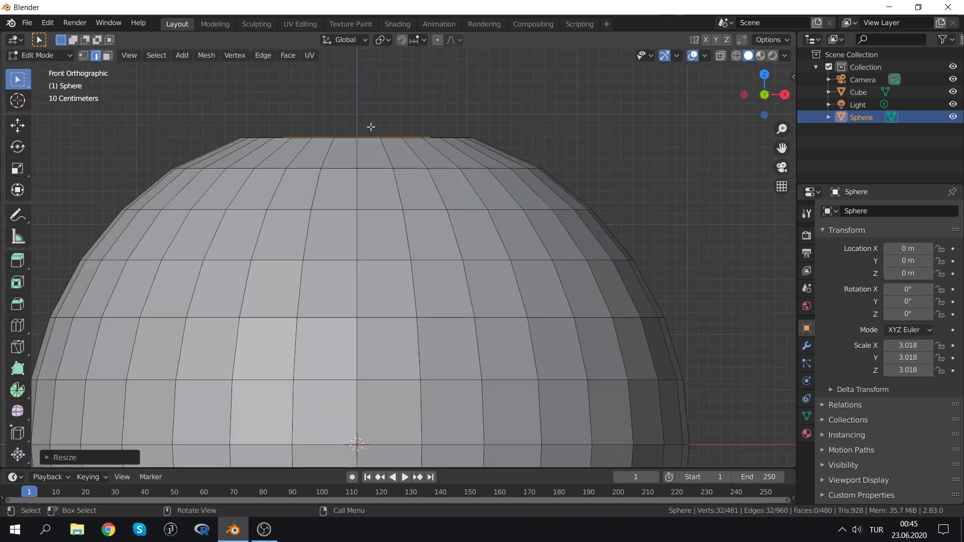
pyautogui.press('g')
pyautogui.press('z')
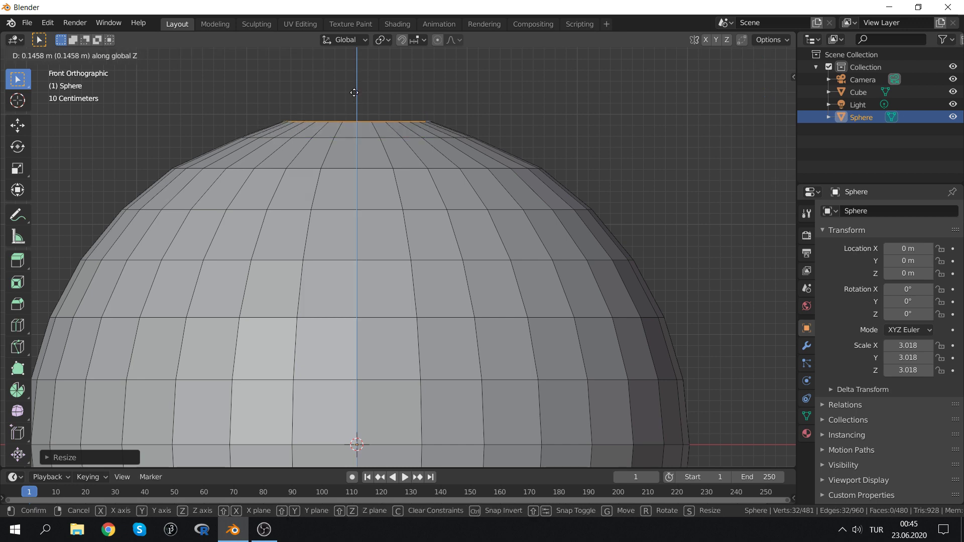
pyautogui.click(355, 93)
pyautogui.press('s')
pyautogui.click(517, 106)
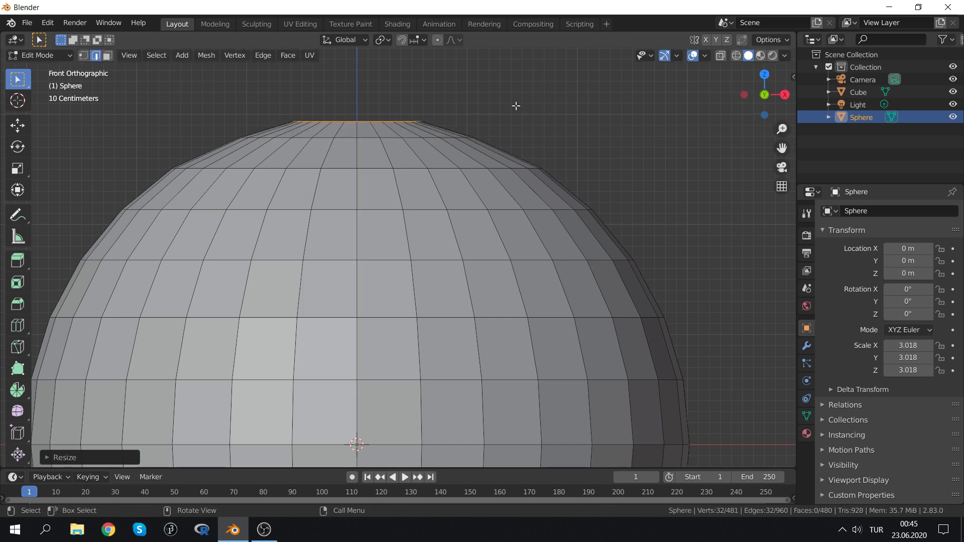
pyautogui.moveTo(516, 106)
pyautogui.mouseDown(button='middle')
pyautogui.moveTo(455, 175)
pyautogui.moveTo(505, 164)
pyautogui.mouseUp(button='middle')
# Extrude the opening's rim again, resize it, and raise it along Z
pyautogui.press('e')
pyautogui.click(491, 146)
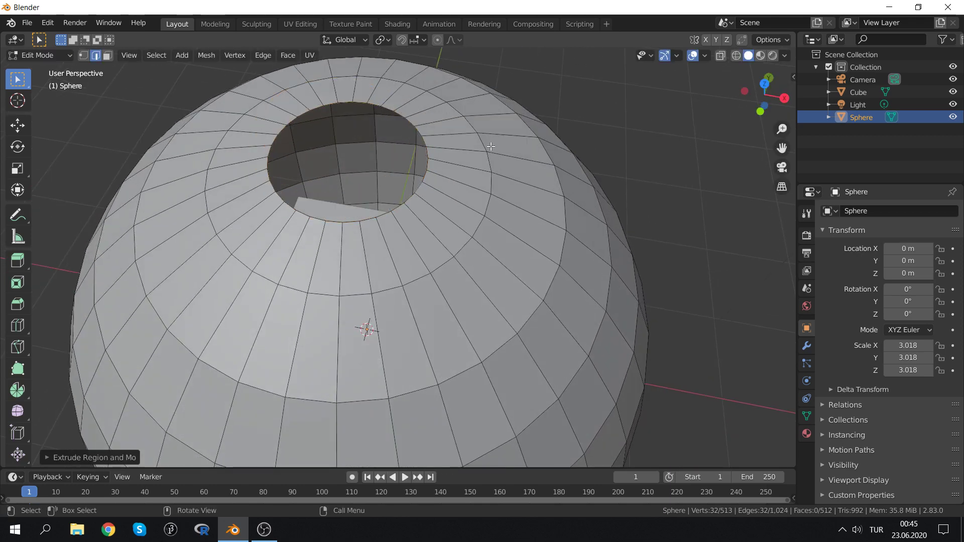
pyautogui.press('s')
pyautogui.click(477, 152)
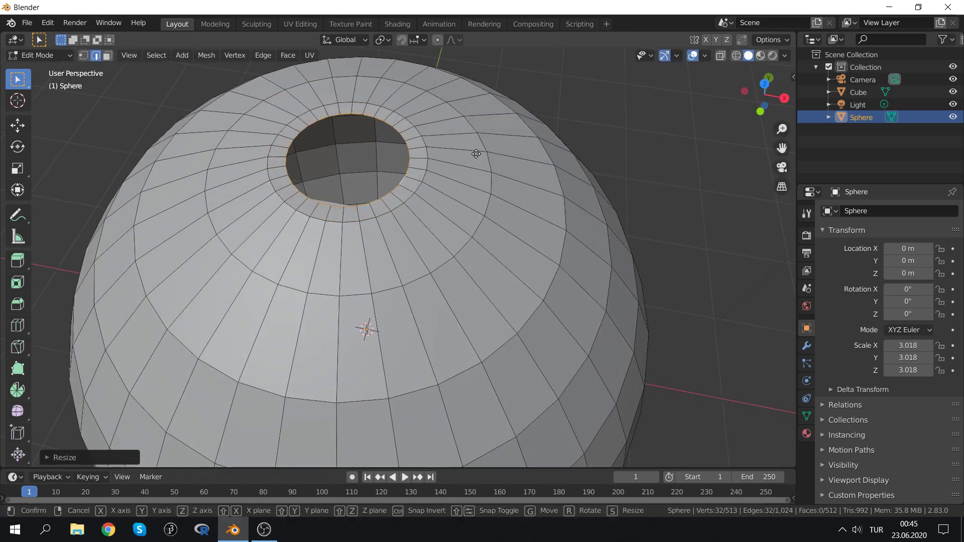
pyautogui.press('g')
pyautogui.press('z')
pyautogui.click(475, 150)
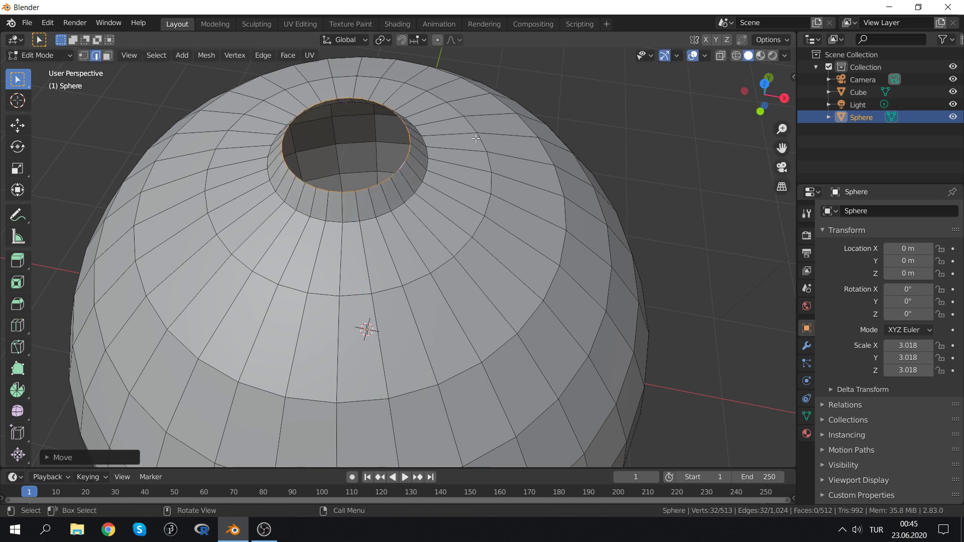
# In front view, extrude the top loop straight up and narrow it to start the neck
pyautogui.press('KP_1')
pyautogui.scroll(-6, 465, 157)
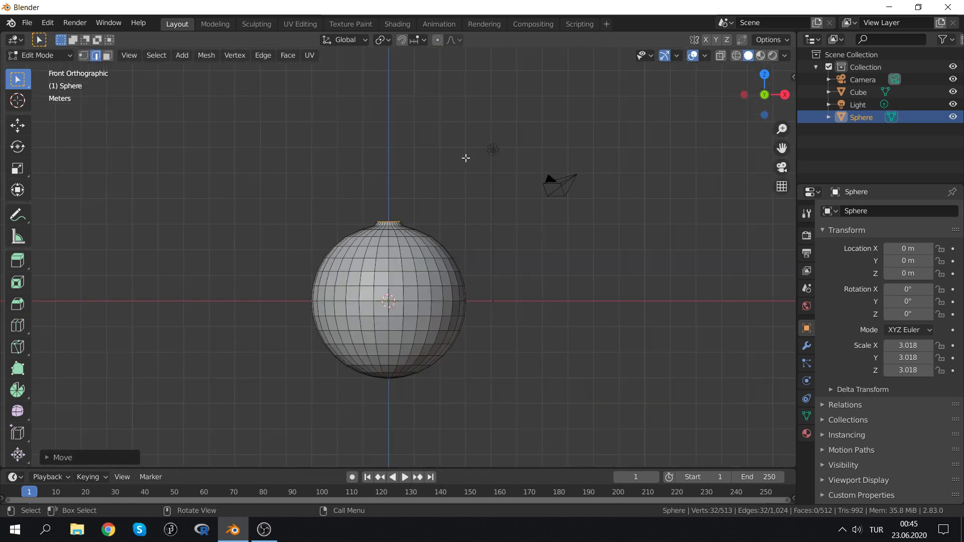
pyautogui.scroll(1, 436, 187)
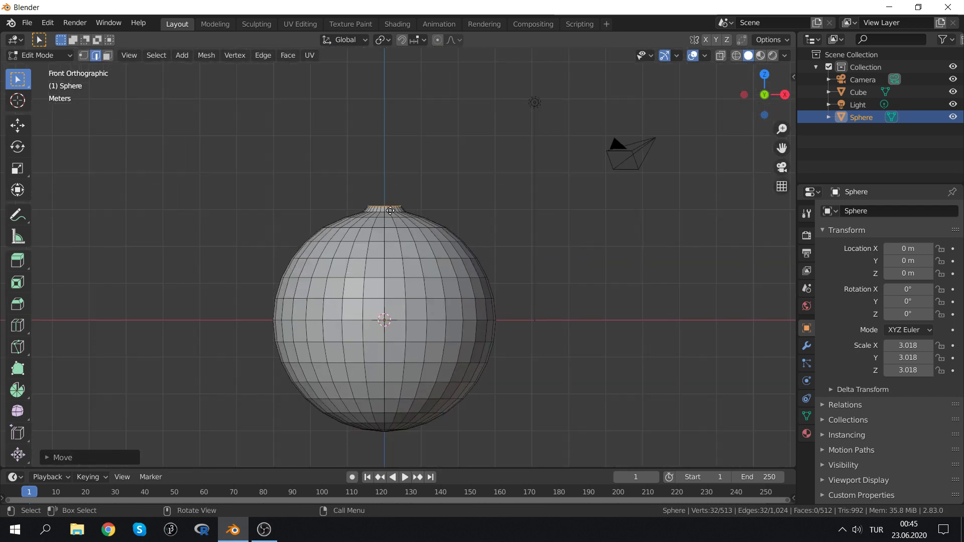
pyautogui.press('e')
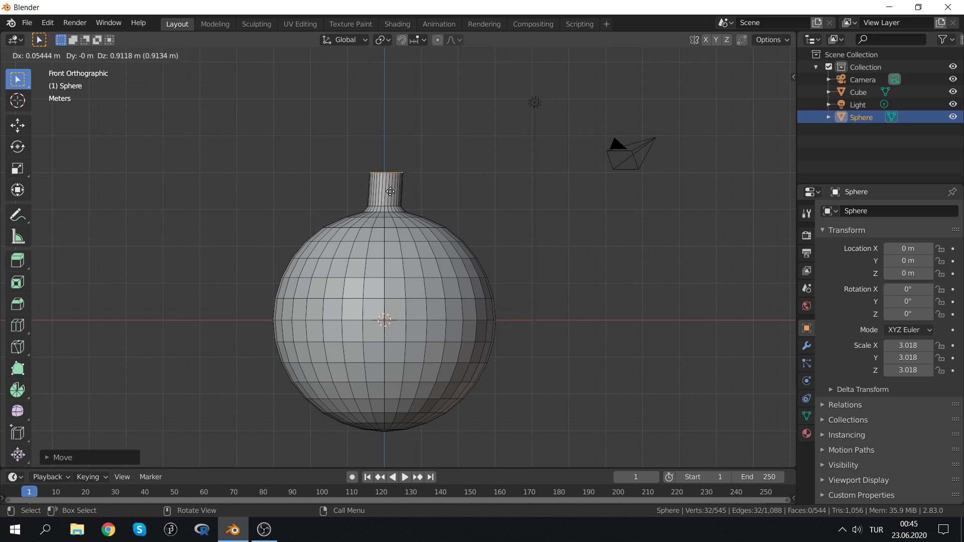
pyautogui.press('z')
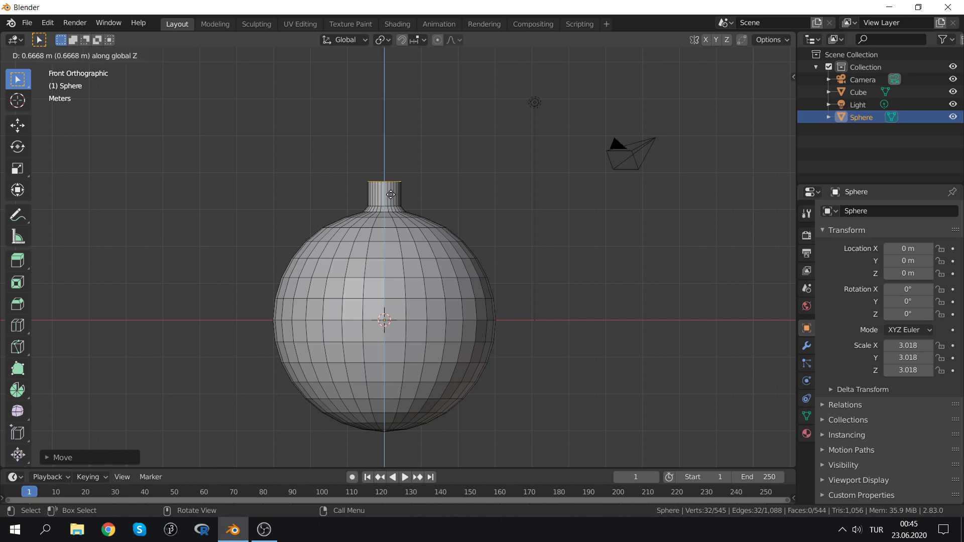
pyautogui.click(390, 204)
pyautogui.press('s')
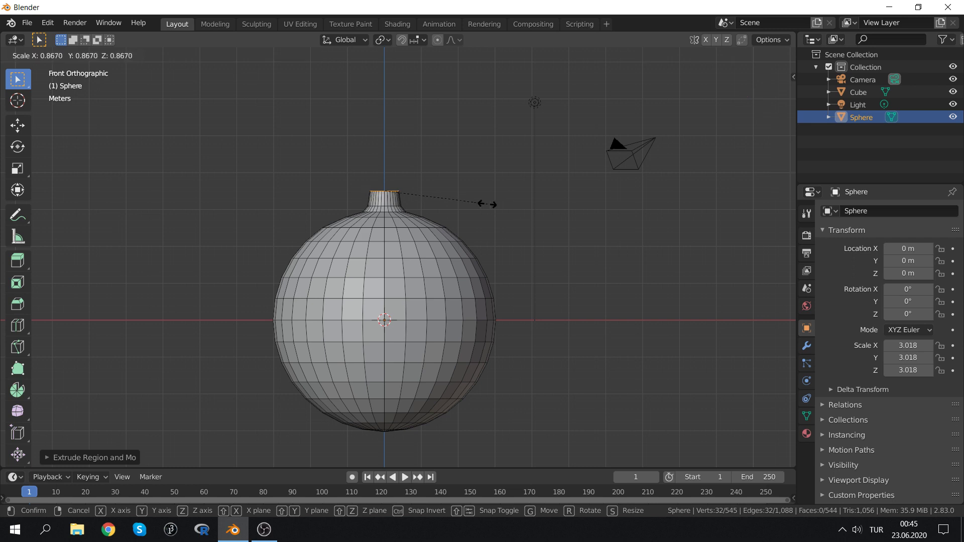
pyautogui.click(464, 217)
# Extrude two more neck sections upward, resizing then slightly widening the top loop
pyautogui.press('e')
pyautogui.press('z')
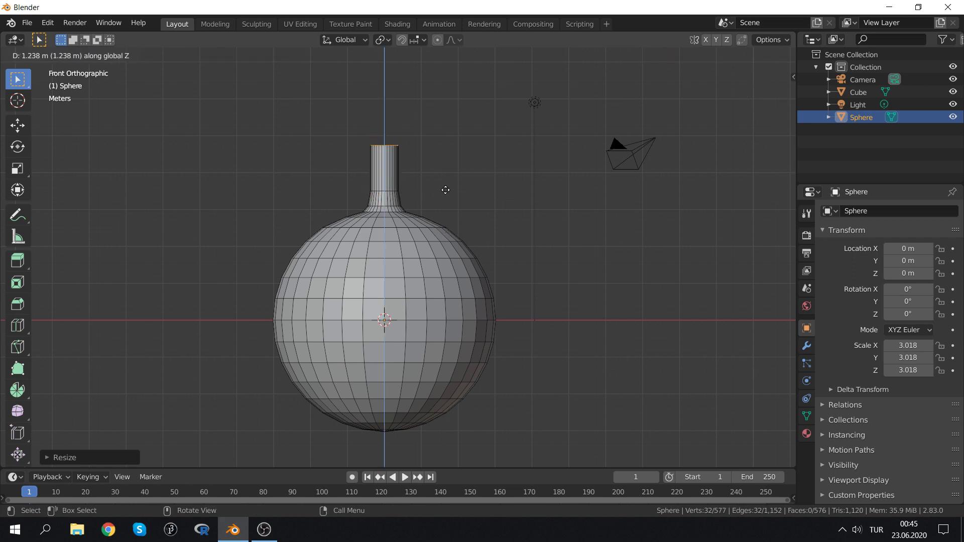
pyautogui.click(445, 179)
pyautogui.press('s')
pyautogui.click(461, 166)
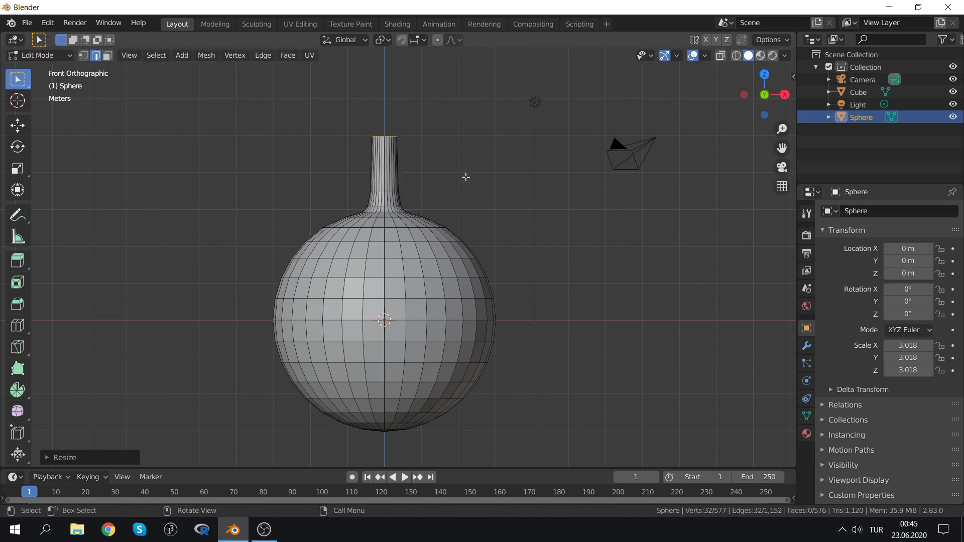
pyautogui.press('e')
pyautogui.click(472, 154)
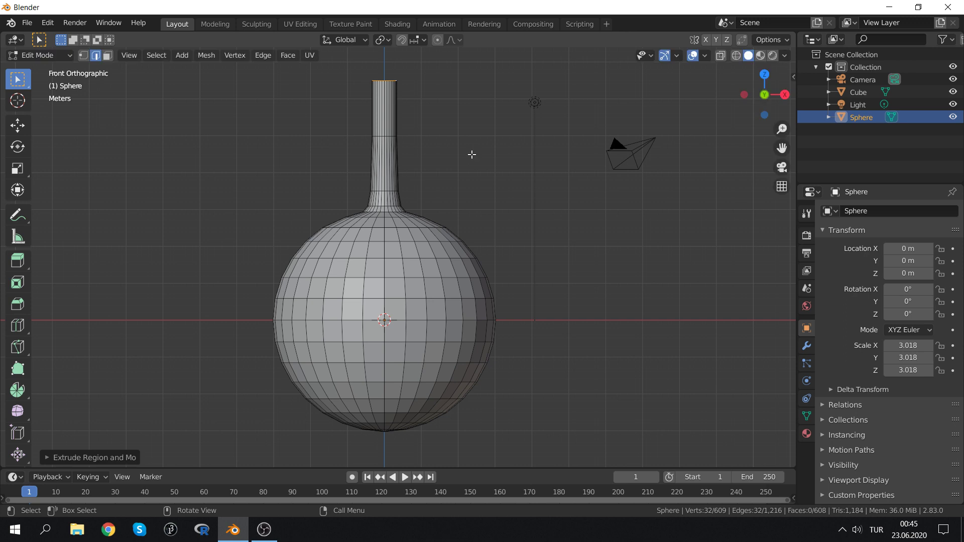
pyautogui.press('s')
pyautogui.click(496, 133)
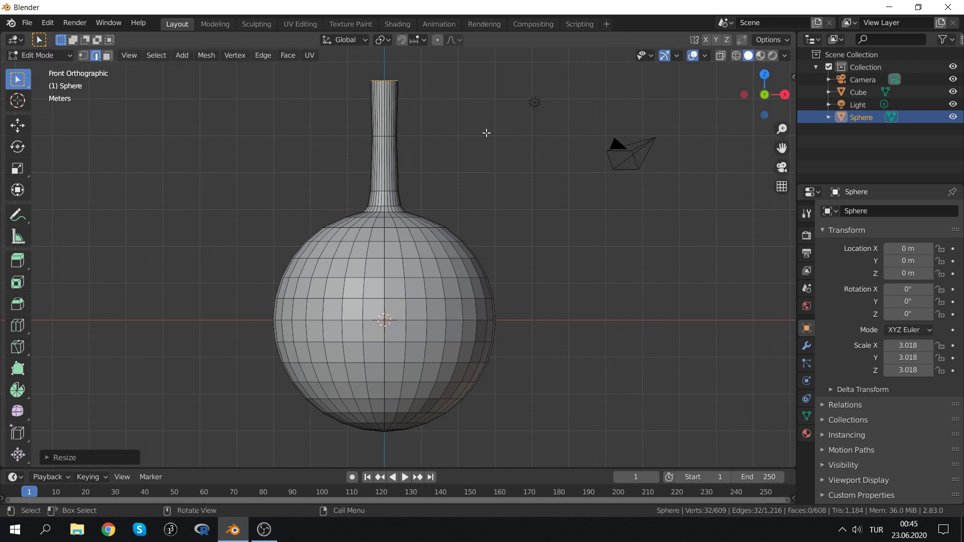
# Add another neck section with a resized top loop and inspect the neck in perspective
pyautogui.press('e')
pyautogui.click(489, 111)
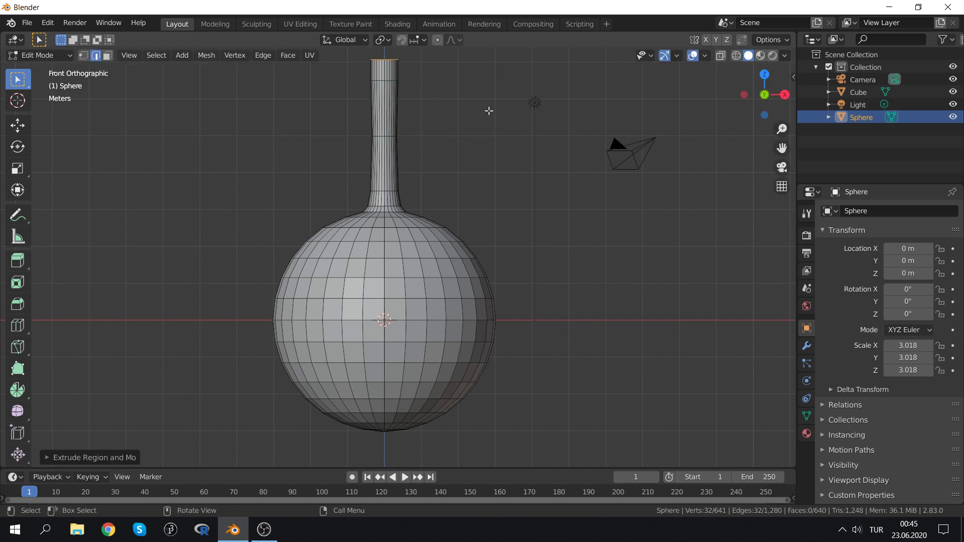
pyautogui.press('s')
pyautogui.click(522, 106)
pyautogui.moveTo(516, 99)
pyautogui.keyDown('shift'); pyautogui.mouseDown(button='middle')
pyautogui.moveTo(525, 184)
pyautogui.moveTo(500, 204)
pyautogui.moveTo(433, 242)
pyautogui.moveTo(370, 182)
pyautogui.moveTo(385, 146)
pyautogui.moveTo(456, 198)
pyautogui.moveTo(457, 281)
pyautogui.moveTo(487, 159)
pyautogui.moveTo(484, 134)
pyautogui.moveTo(439, 217)
pyautogui.moveTo(420, 283)
pyautogui.moveTo(427, 251)
pyautogui.moveTo(482, 198)
pyautogui.moveTo(481, 184)
pyautogui.moveTo(445, 202)
pyautogui.moveTo(480, 189)
pyautogui.moveTo(480, 201)
pyautogui.mouseUp(button='middle'); pyautogui.keyUp('shift')
pyautogui.scroll(2, 480, 202)
pyautogui.scroll(2, 452, 165)
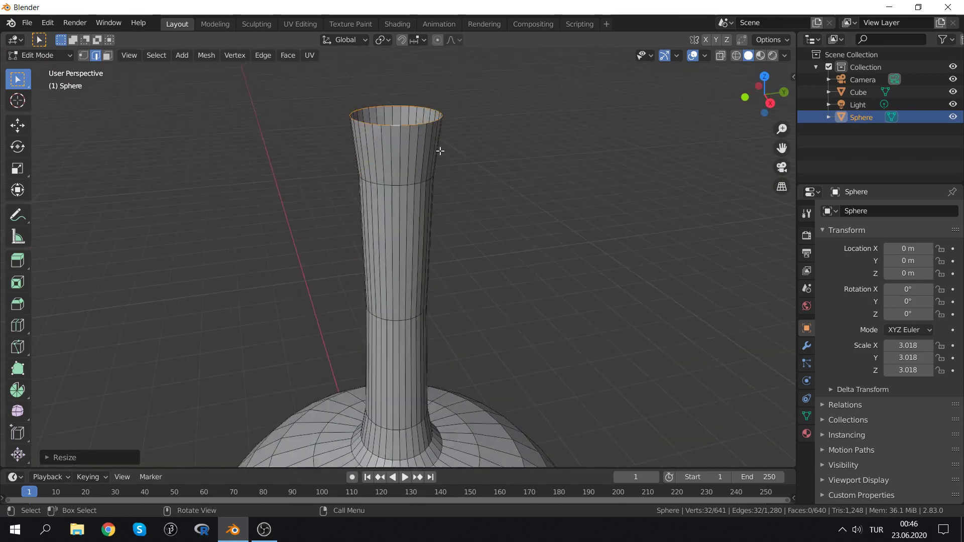
pyautogui.scroll(1, 441, 176)
pyautogui.scroll(1, 440, 190)
pyautogui.scroll(-3, 440, 196)
pyautogui.scroll(-1, 441, 229)
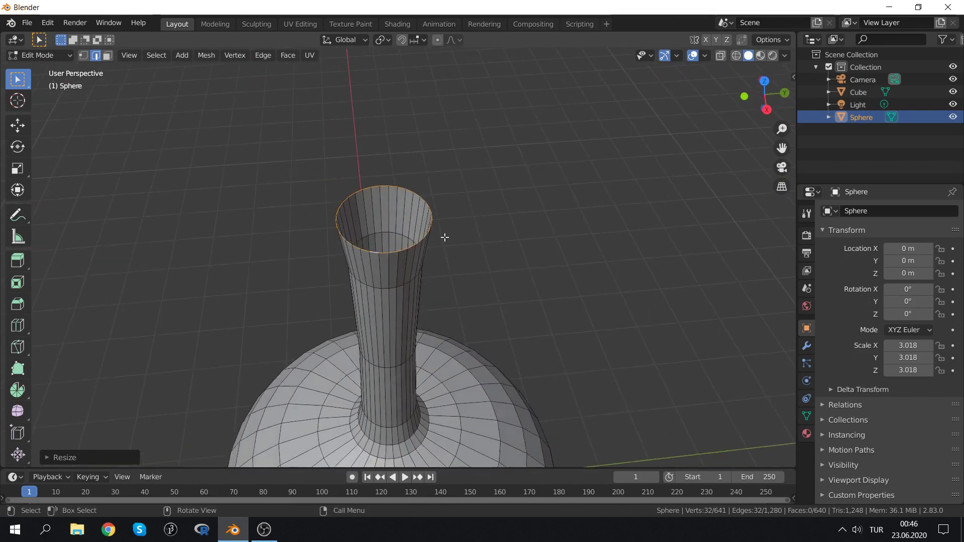
pyautogui.scroll(4, 452, 211)
# Extrude the top rim upward in several sections, widening it into a flared lip
pyautogui.press('KP_1')
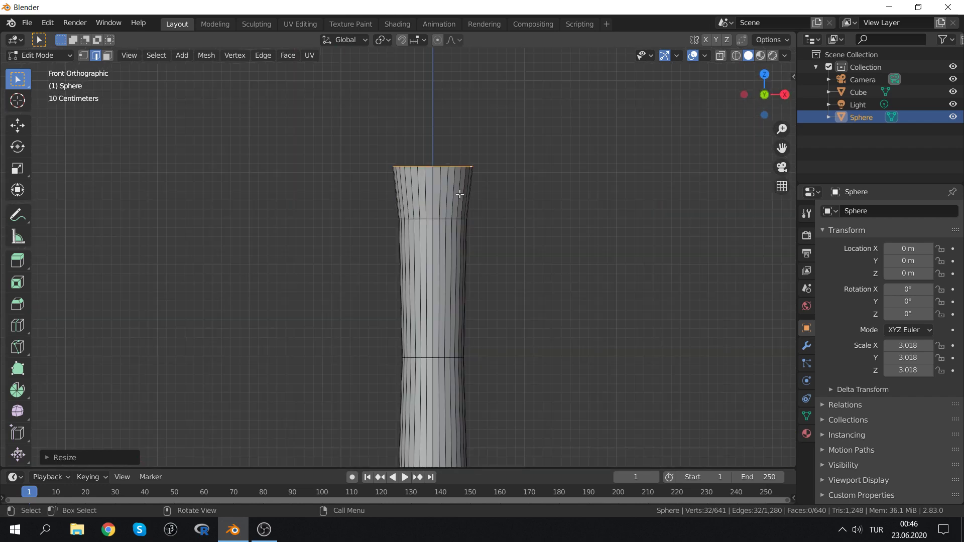
pyautogui.press('e')
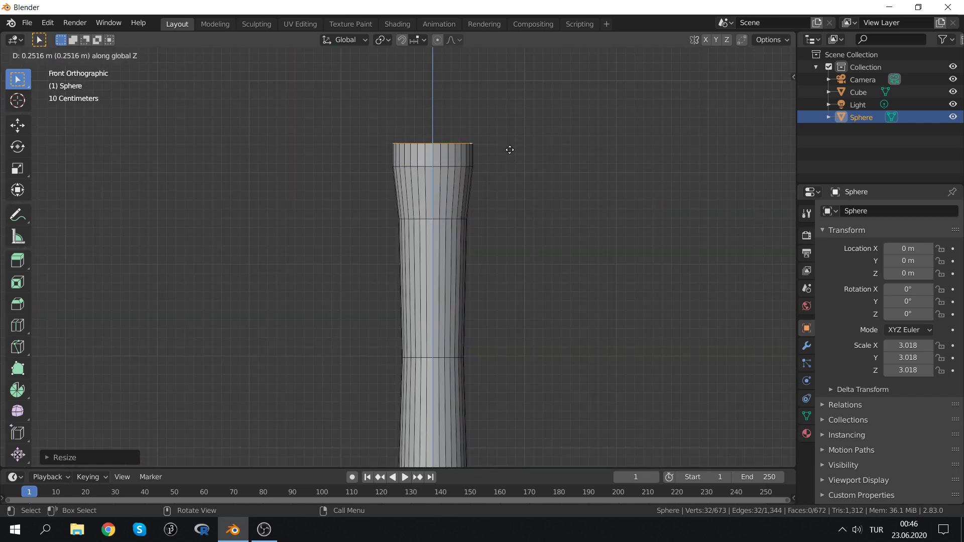
pyautogui.click(510, 149)
pyautogui.press('s')
pyautogui.click(528, 148)
pyautogui.press('e')
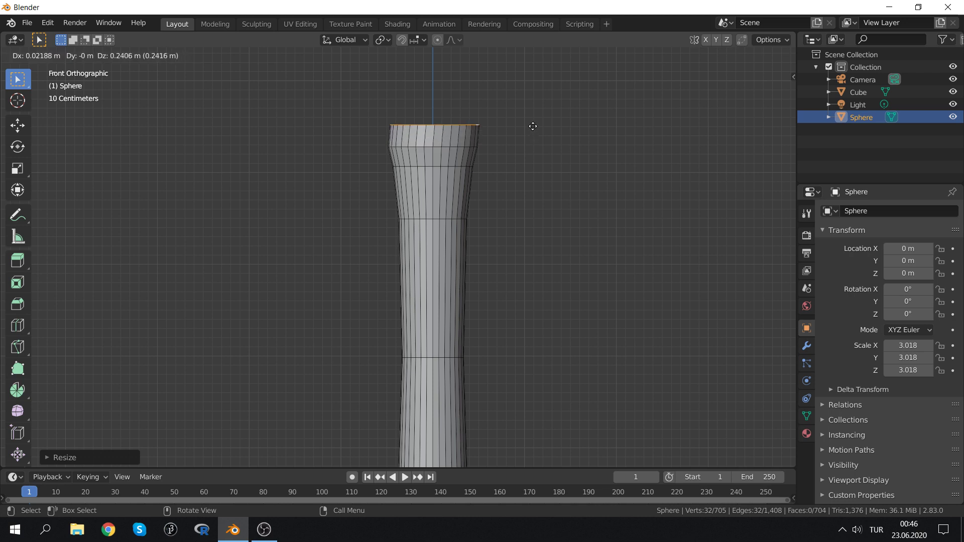
pyautogui.click(530, 129)
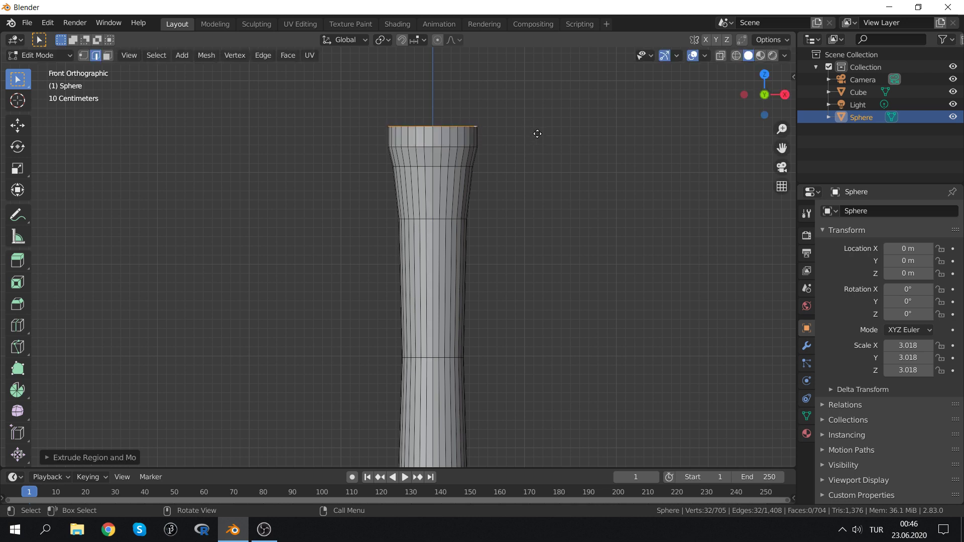
pyautogui.press('e')
pyautogui.click(542, 113)
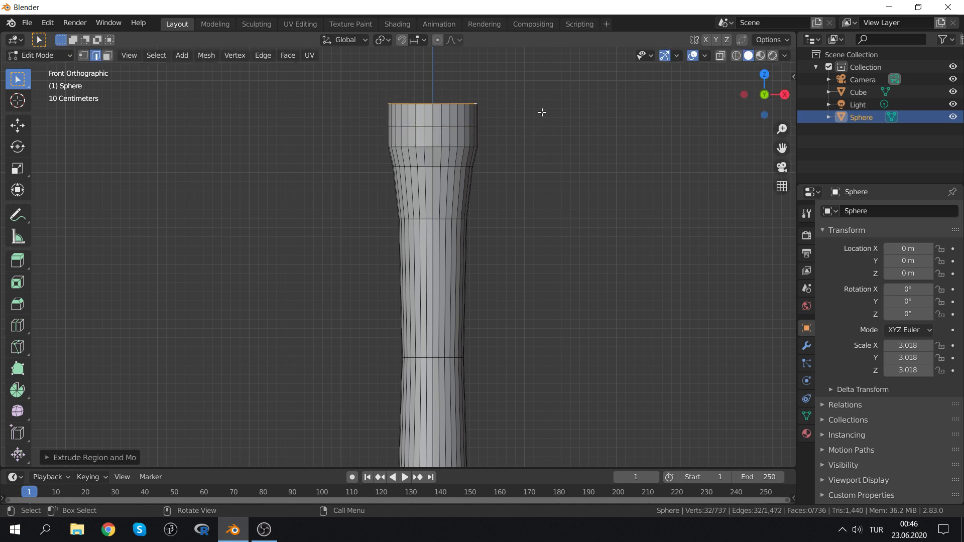
pyautogui.press('s')
pyautogui.click(556, 112)
# Finish the lip with further extrusions, pulling the top rim inward and resizing it
pyautogui.press('e')
pyautogui.click(560, 95)
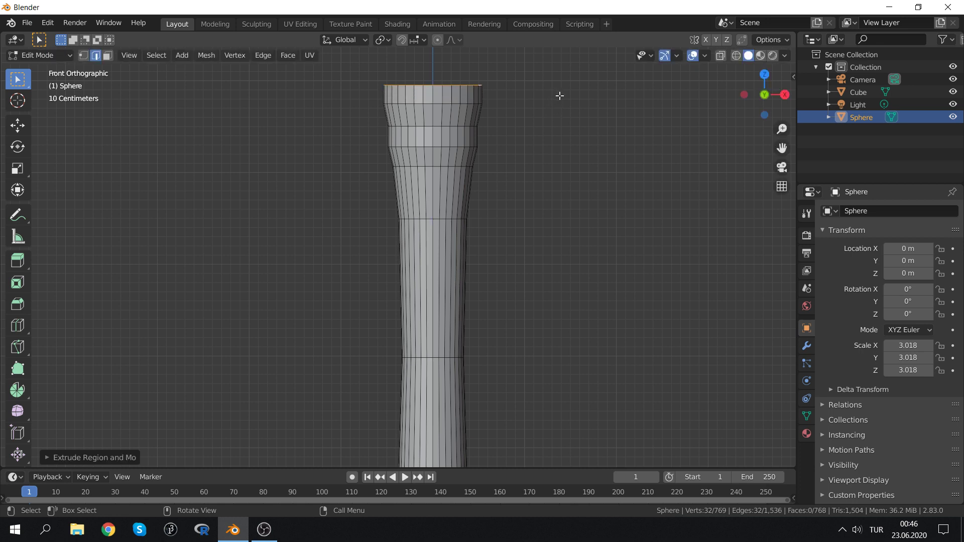
pyautogui.press('s')
pyautogui.click(539, 98)
pyautogui.press('e')
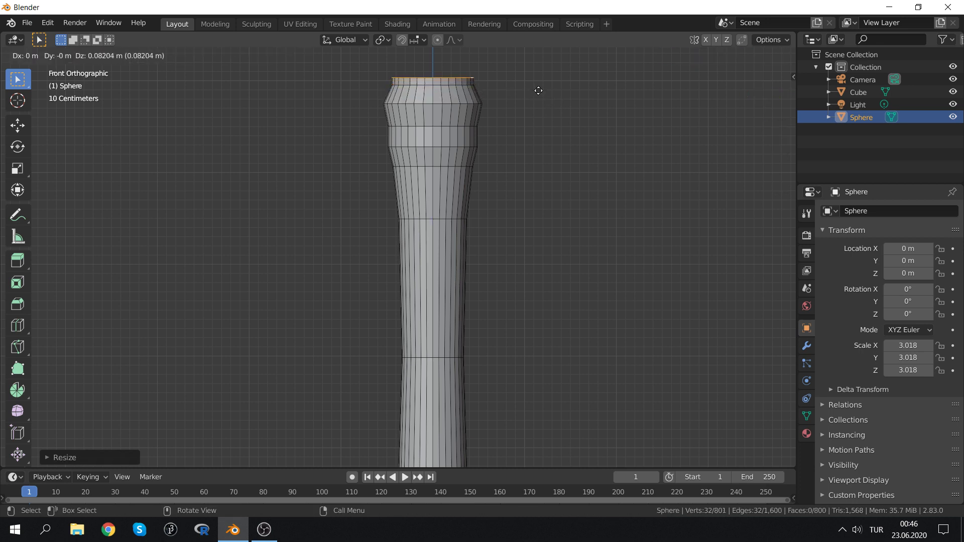
pyautogui.click(541, 82)
pyautogui.press('e')
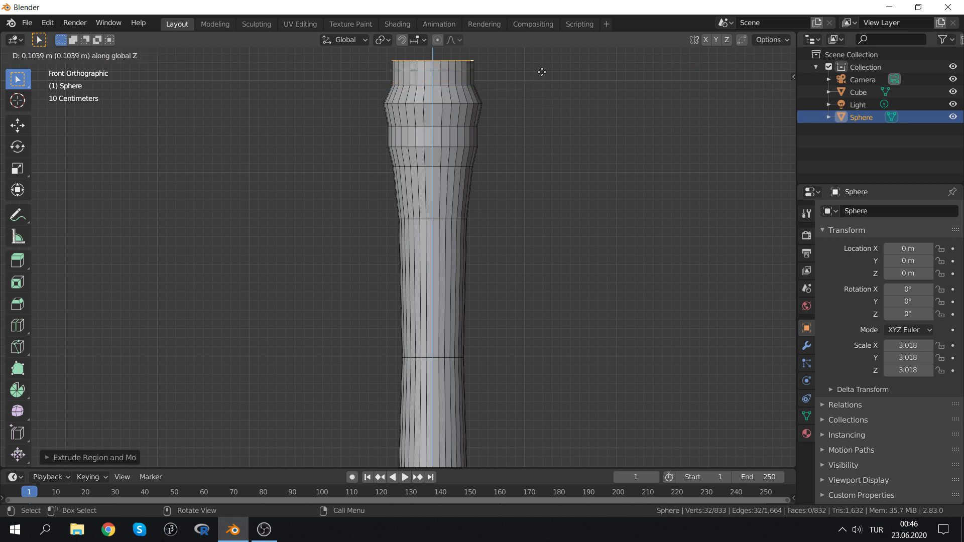
pyautogui.click(541, 72)
pyautogui.press('s')
pyautogui.click(544, 71)
# Add a Solidify modifier to the vase to give its walls thickness
pyautogui.moveTo(552, 71)
pyautogui.mouseDown(button='middle')
pyautogui.moveTo(519, 123)
pyautogui.moveTo(525, 157)
pyautogui.mouseUp(button='middle')
pyautogui.scroll(-3, 527, 135)
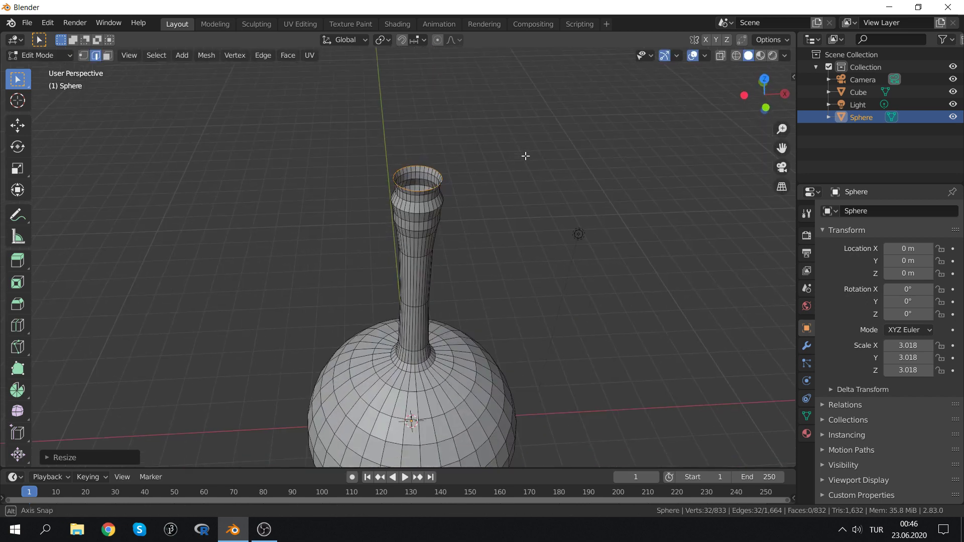
pyautogui.click(807, 346)
pyautogui.click(849, 216)
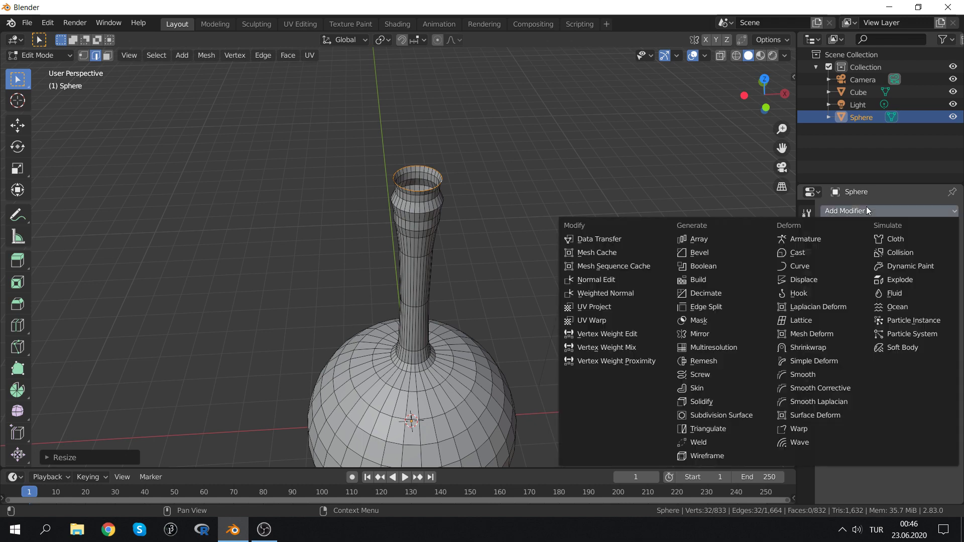
pyautogui.click(722, 405)
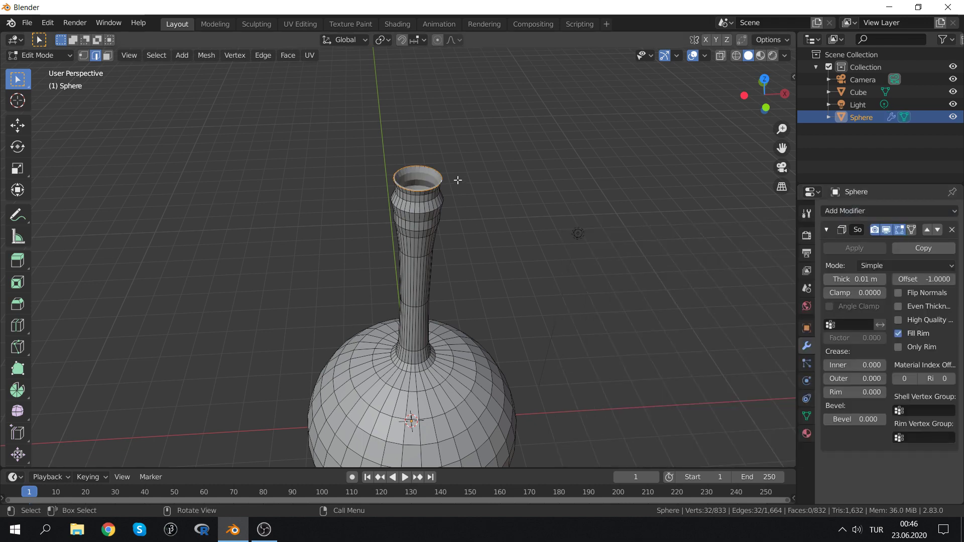
# Return to Object Mode and apply Shade Smooth to the vase
pyautogui.moveTo(454, 181); pyautogui.dragTo(431, 194, button='middle')
pyautogui.press('Tab')
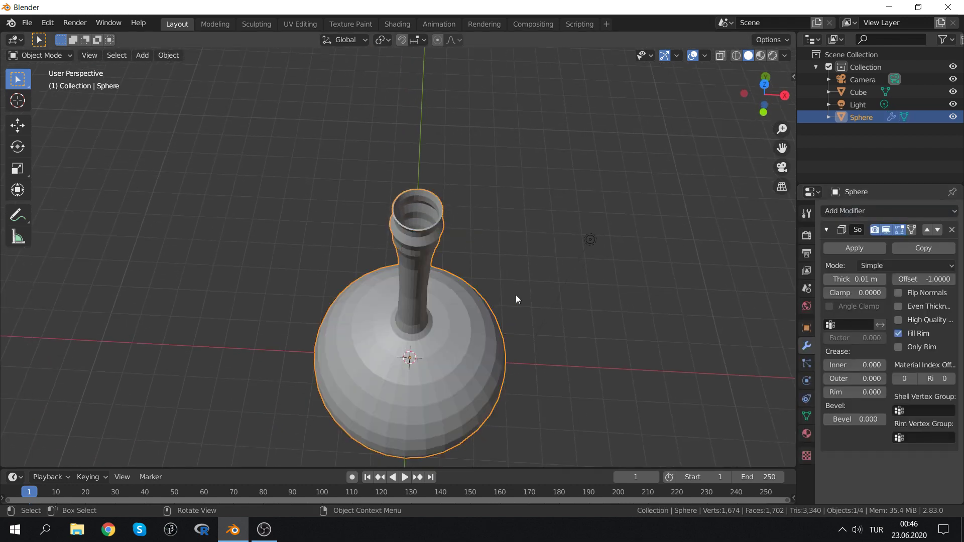
pyautogui.moveTo(482, 293)
pyautogui.mouseDown(button='middle')
pyautogui.moveTo(510, 198)
pyautogui.moveTo(480, 243)
pyautogui.mouseUp(button='middle')
pyautogui.rightClick(426, 202)
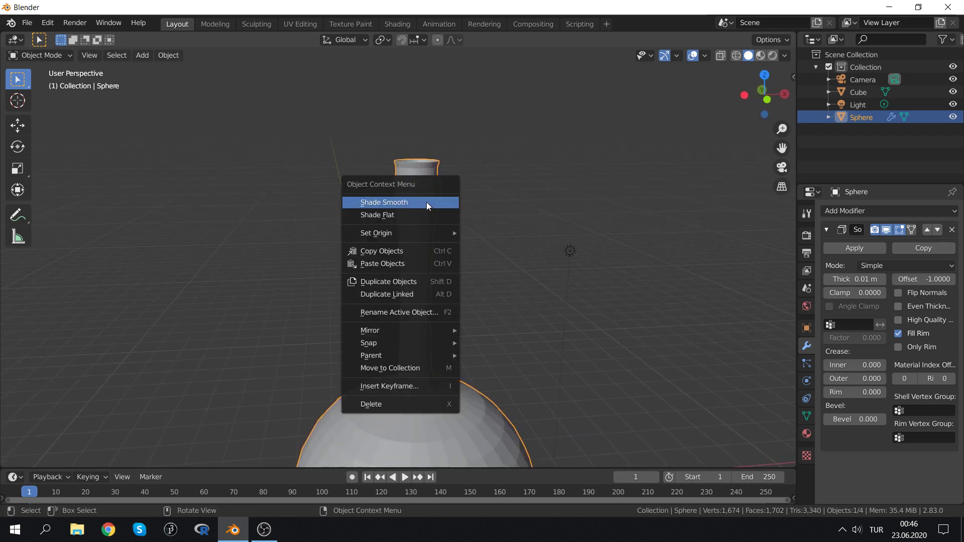
pyautogui.click(402, 202)
pyautogui.moveTo(535, 210)
pyautogui.mouseDown(button='middle')
pyautogui.moveTo(450, 306)
pyautogui.moveTo(398, 246)
pyautogui.moveTo(446, 189)
pyautogui.moveTo(489, 183)
pyautogui.moveTo(436, 238)
pyautogui.moveTo(410, 205)
pyautogui.mouseUp(button='middle')
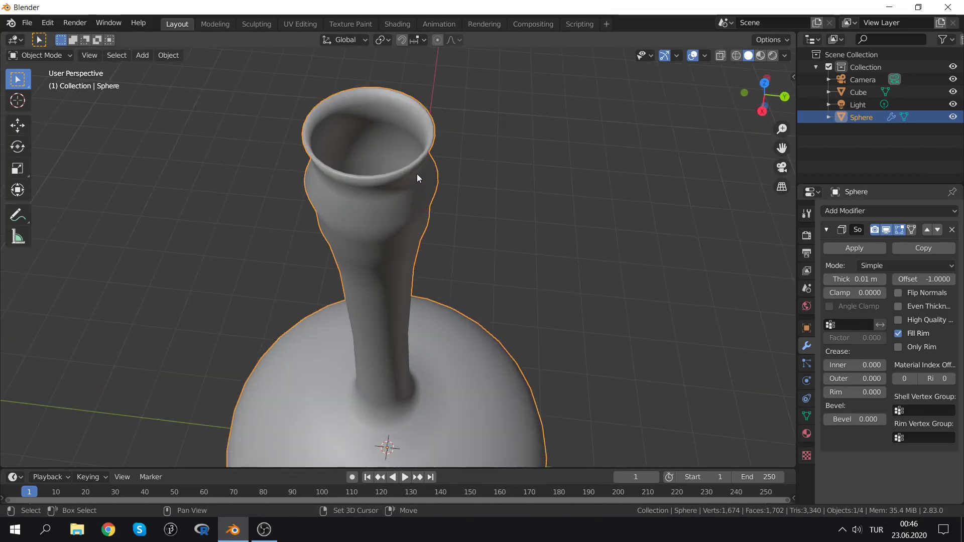
# Set the Solidify thickness to 0.03 m and review the vase
pyautogui.moveTo(854, 279); pyautogui.dragTo(864, 279)
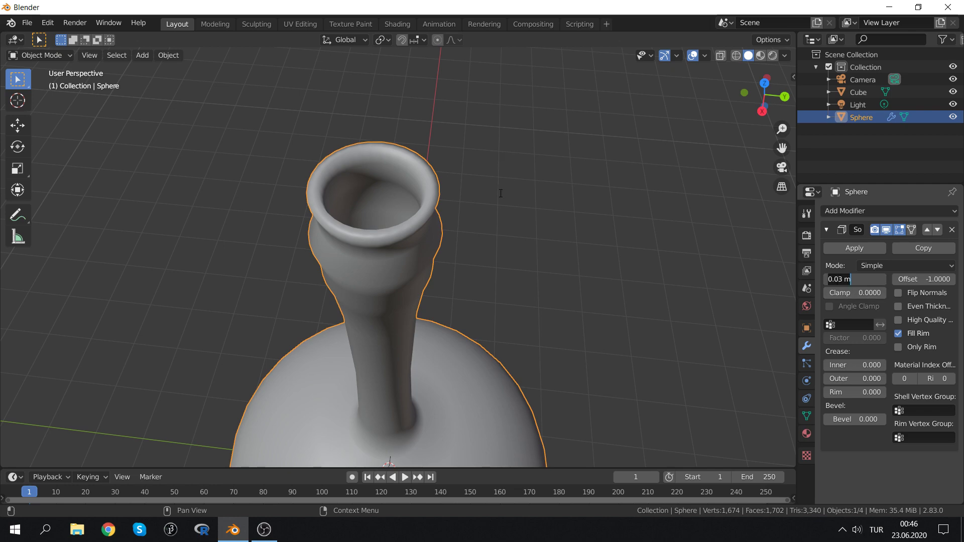
pyautogui.press('Return')
pyautogui.moveTo(136, 297)
pyautogui.mouseDown(button='middle')
pyautogui.moveTo(509, 269)
pyautogui.moveTo(465, 249)
pyautogui.moveTo(483, 209)
pyautogui.moveTo(488, 146)
pyautogui.moveTo(478, 189)
pyautogui.moveTo(486, 198)
pyautogui.moveTo(462, 221)
pyautogui.moveTo(345, 214)
pyautogui.moveTo(441, 204)
pyautogui.moveTo(557, 159)
pyautogui.mouseUp(button='middle')
pyautogui.scroll(-3, 487, 254)
pyautogui.scroll(-2, 486, 197)
pyautogui.scroll(5, 490, 180)
pyautogui.scroll(-4, 488, 219)
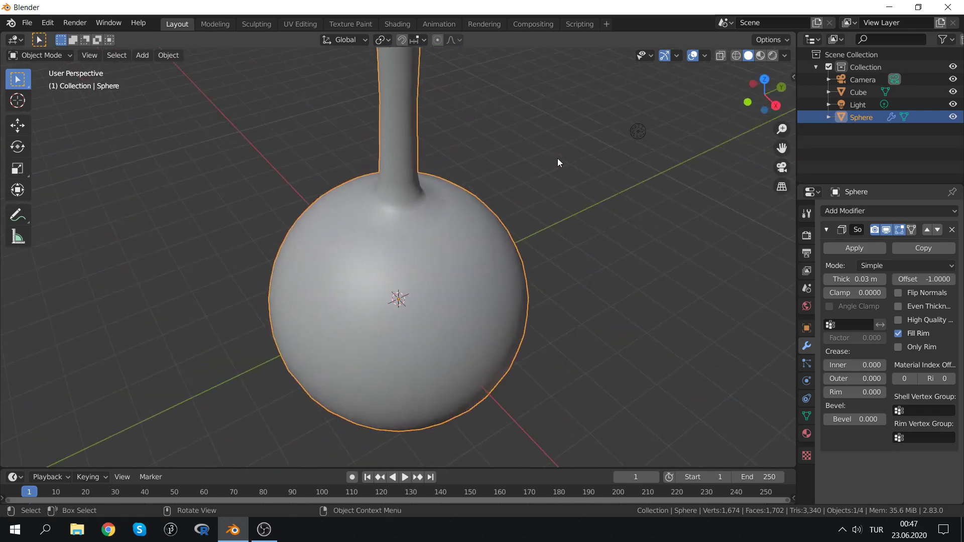
pyautogui.scroll(-4, 557, 158)
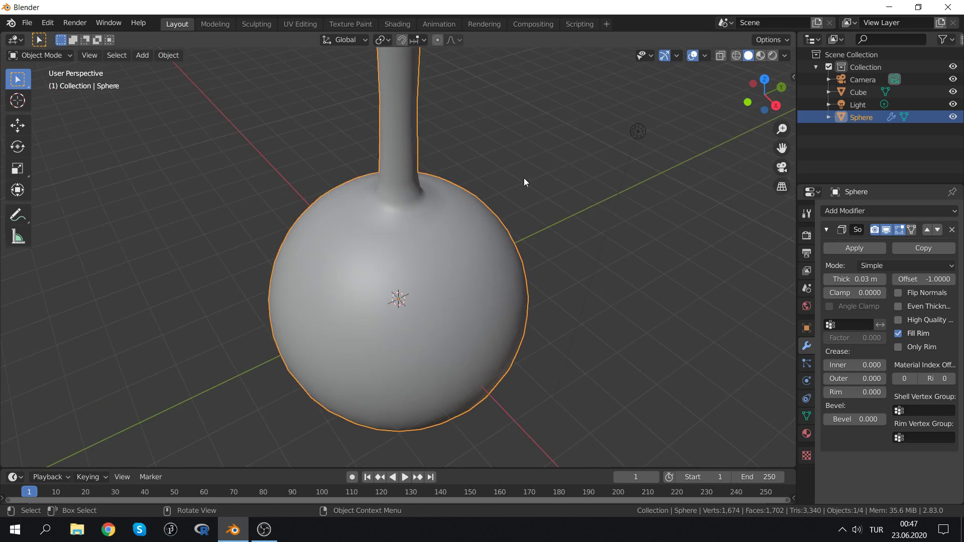
pyautogui.scroll(-2, 523, 177)
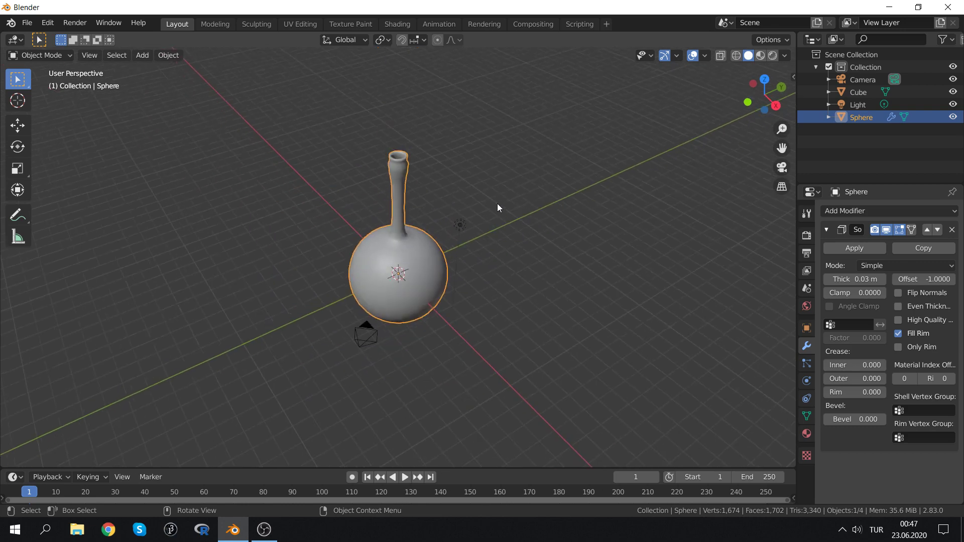
# Switch the viewport to material preview shading and orbit around the vase
pyautogui.click(764, 60)
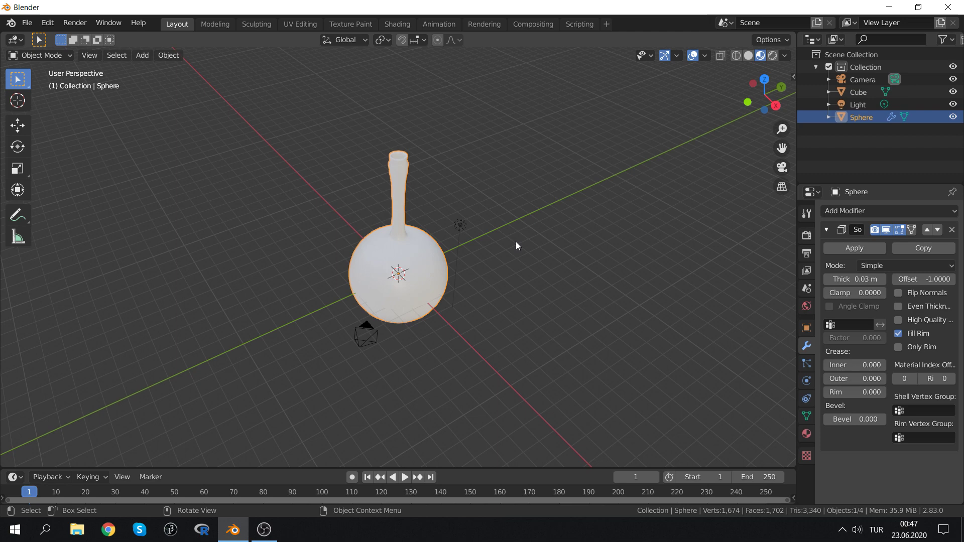
pyautogui.scroll(3, 299, 278)
pyautogui.moveTo(290, 300); pyautogui.dragTo(327, 267, button='middle')
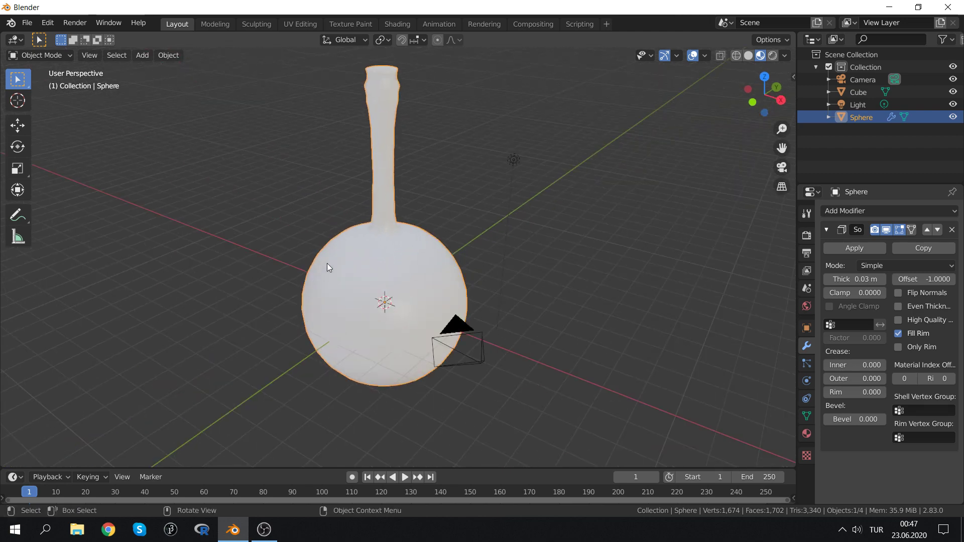
# In Render Properties, enable Screen Space Reflections and expand it to show Refraction
pyautogui.click(807, 236)
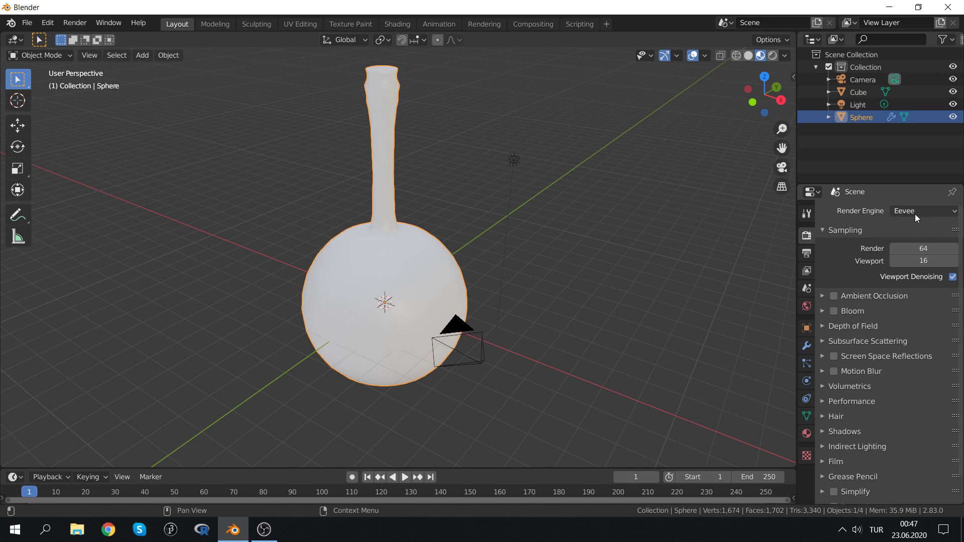
pyautogui.click(806, 215)
pyautogui.click(806, 236)
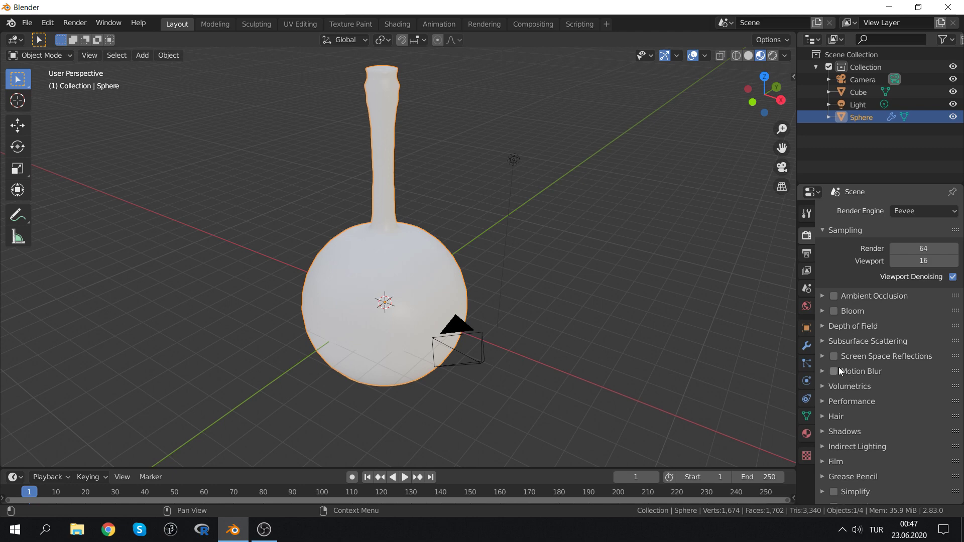
pyautogui.click(821, 358)
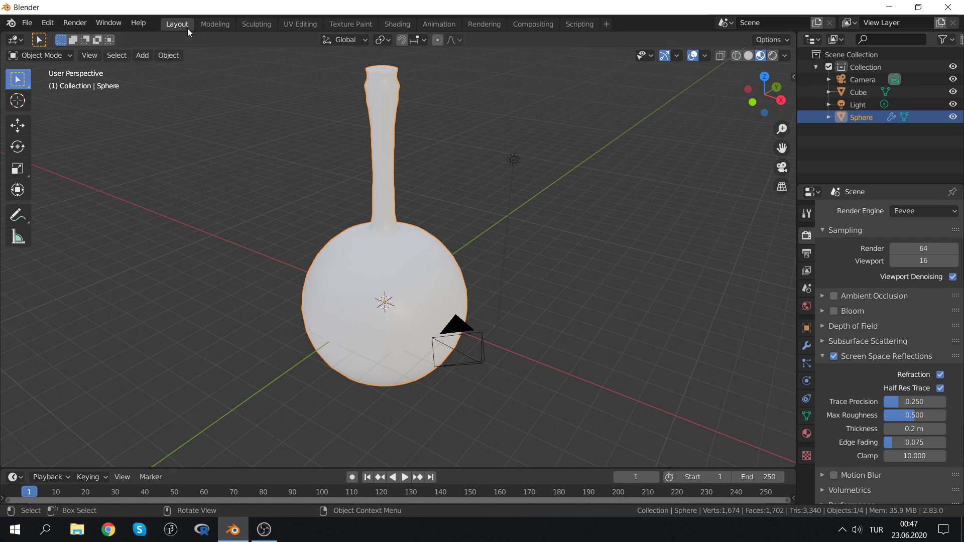
# In the Shading workspace, create a new material for the sphere
pyautogui.click(396, 25)
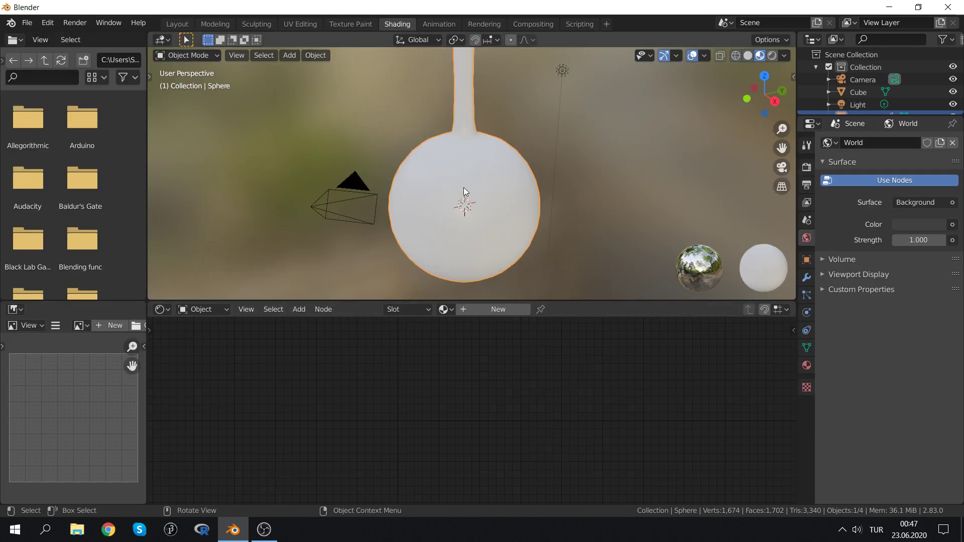
pyautogui.click(809, 361)
pyautogui.click(877, 200)
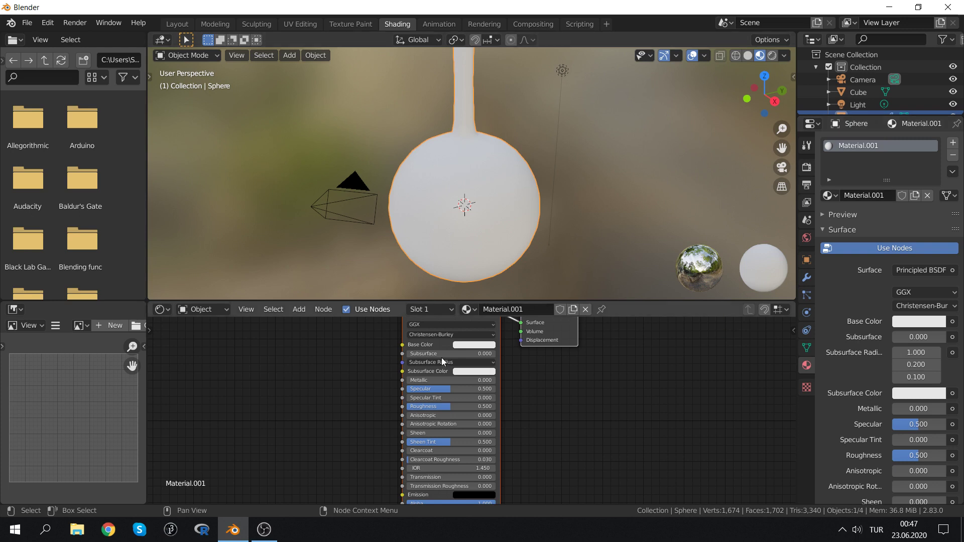
# Set the Principled BSDF Transmission to 1.000 for a glassy look
pyautogui.scroll(1, 306, 409)
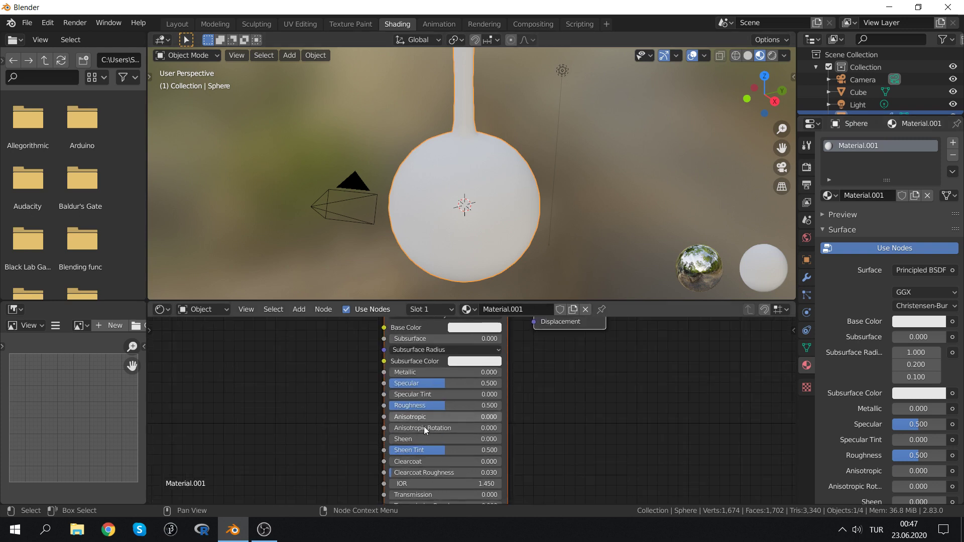
pyautogui.moveTo(410, 439); pyautogui.dragTo(432, 400, button='middle')
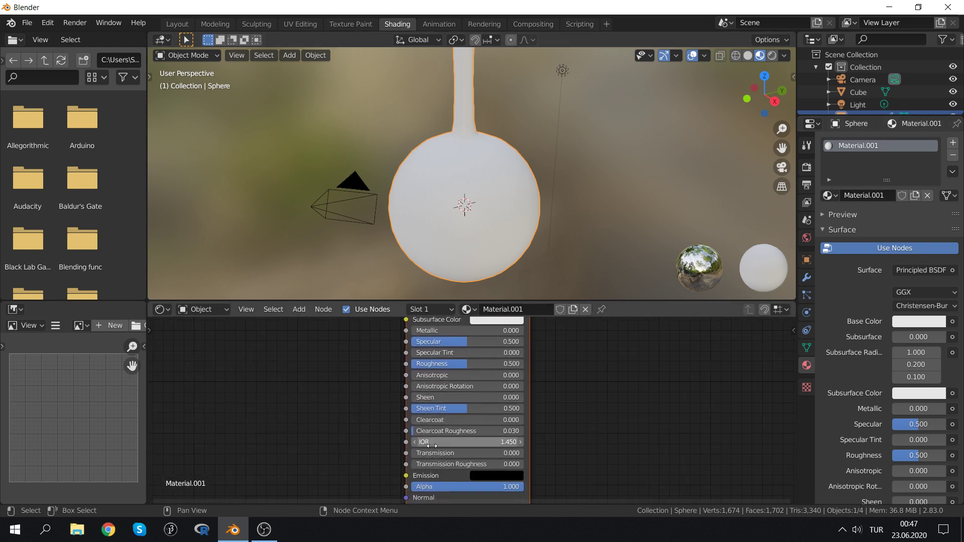
pyautogui.moveTo(429, 453); pyautogui.dragTo(526, 457)
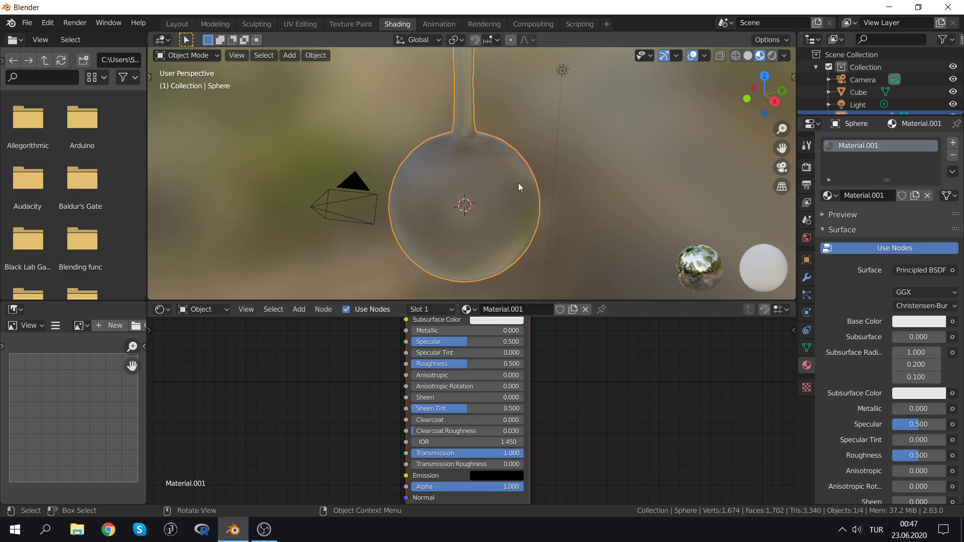
pyautogui.press('g')
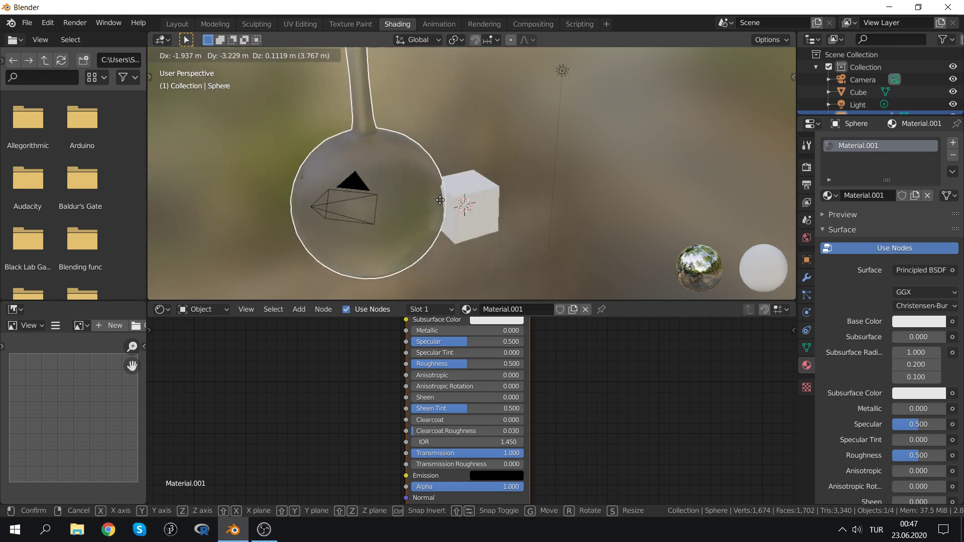
pyautogui.press('Escape')
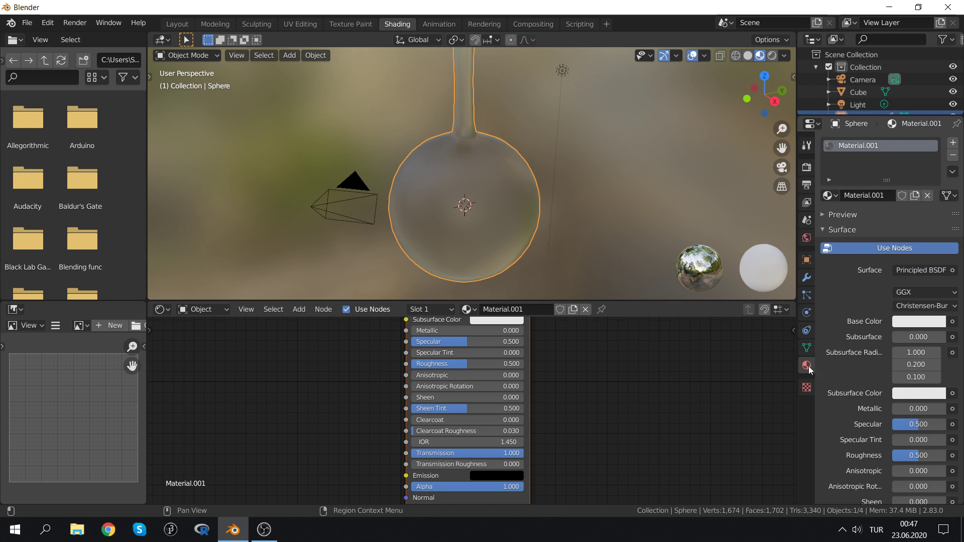
# Scroll down and expand the material's Settings section, Blend Mode still Opaque
pyautogui.scroll(-5, 824, 345)
pyautogui.scroll(-5, 833, 350)
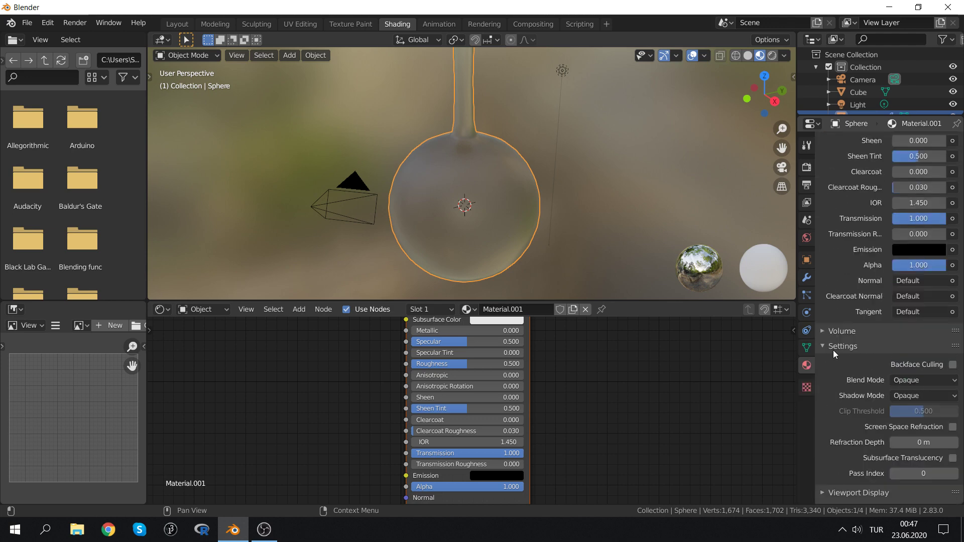
pyautogui.scroll(-1, 836, 353)
pyautogui.click(828, 336)
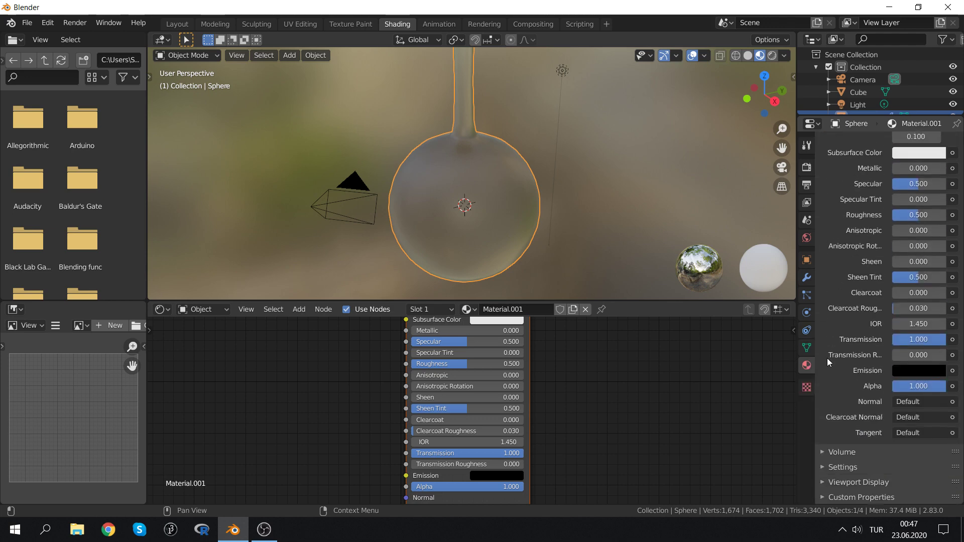
pyautogui.click(824, 469)
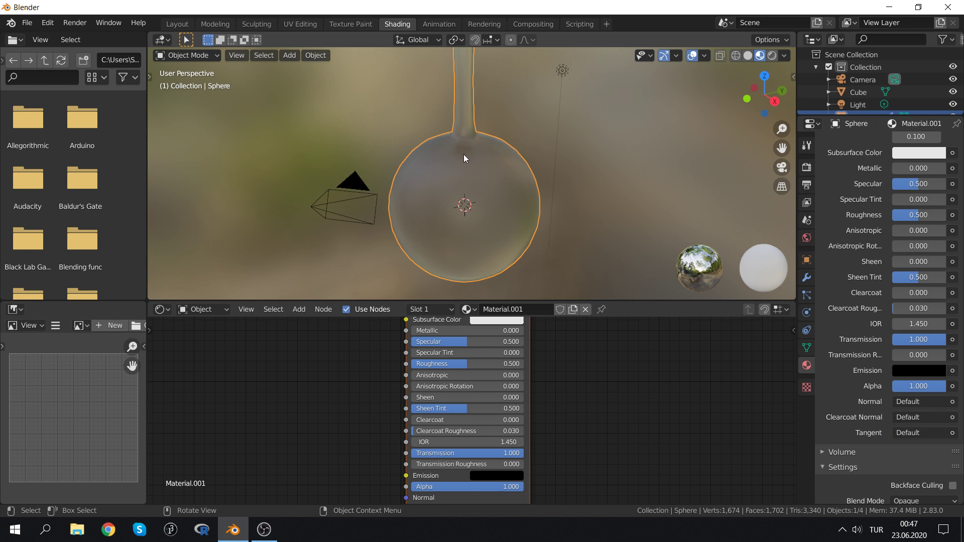
pyautogui.scroll(-5, 857, 359)
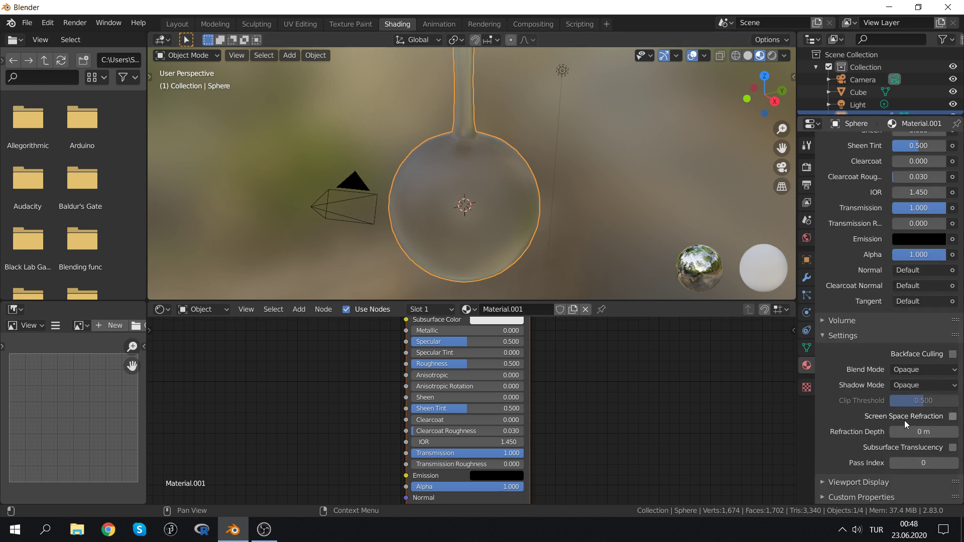
# Enable Screen Space Refraction for the glass material and set its IOR to 1.150
pyautogui.click(952, 418)
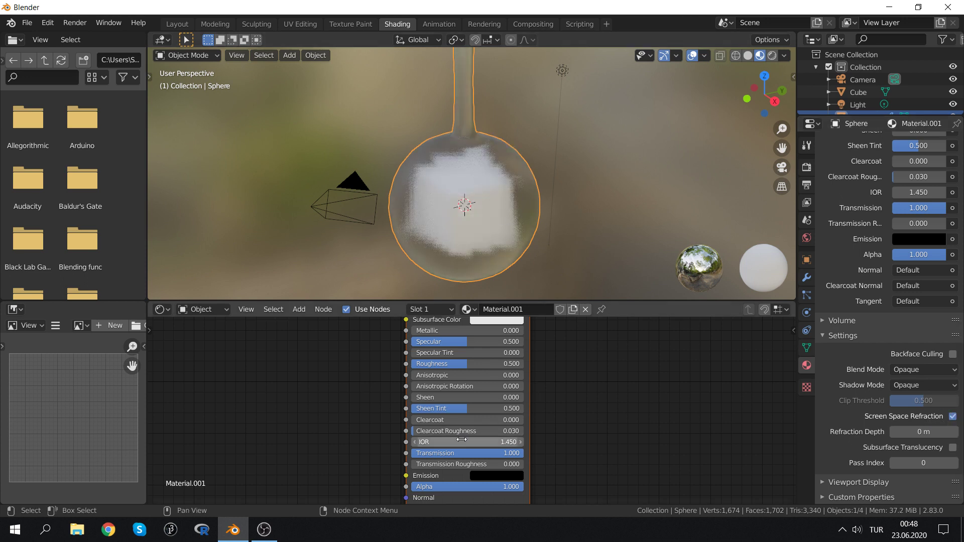
pyautogui.click(415, 445)
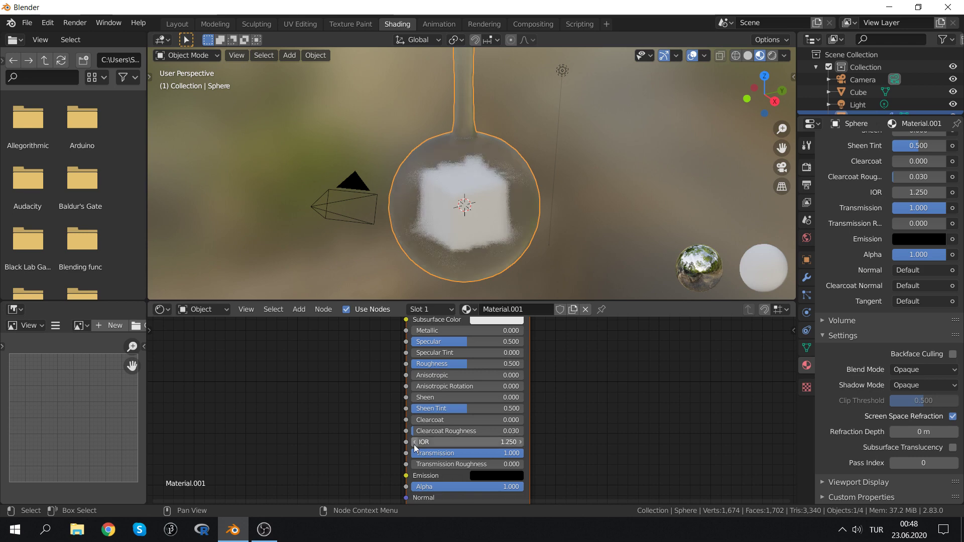
pyautogui.click(415, 445)
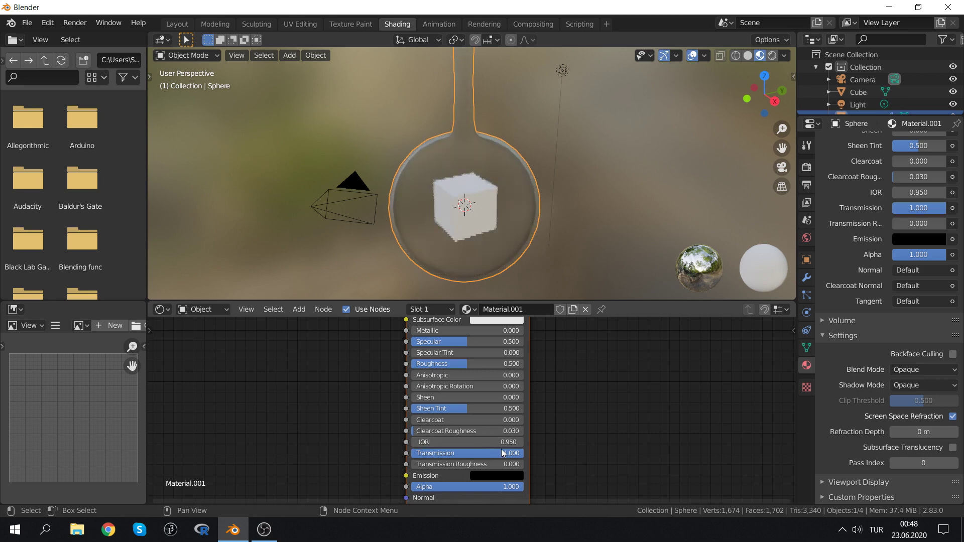
pyautogui.click(520, 442)
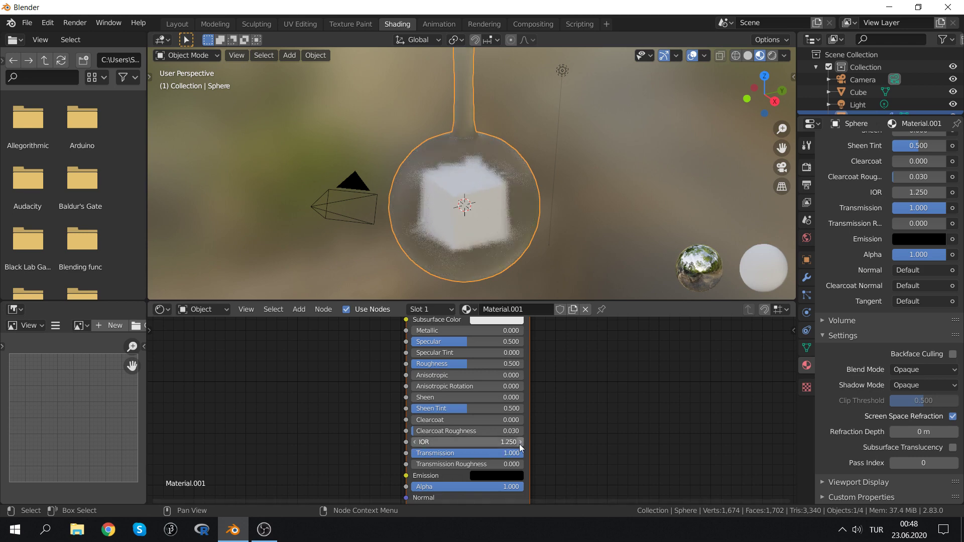
pyautogui.click(420, 442)
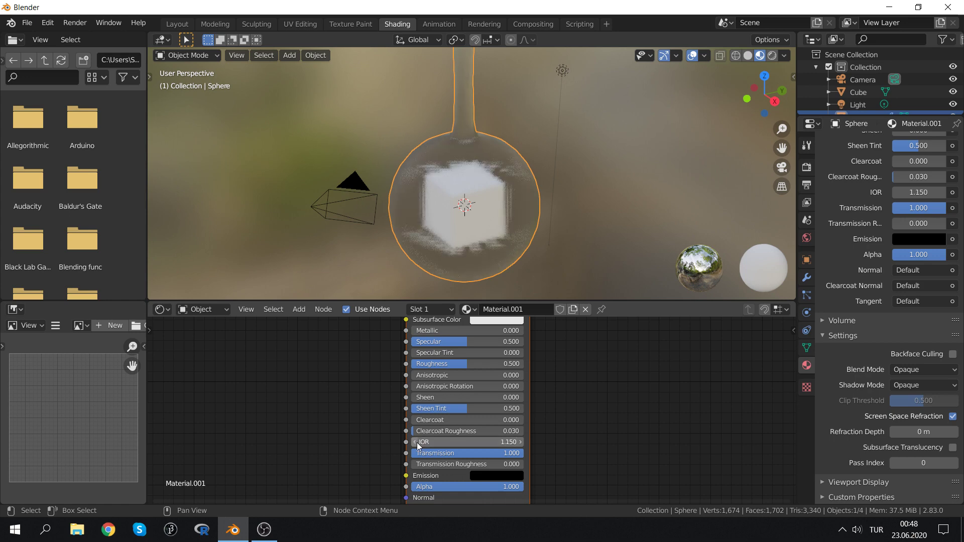
# Lower the glass Roughness to 0.147, then select the Cube inside the vase
pyautogui.moveTo(461, 367); pyautogui.dragTo(413, 367)
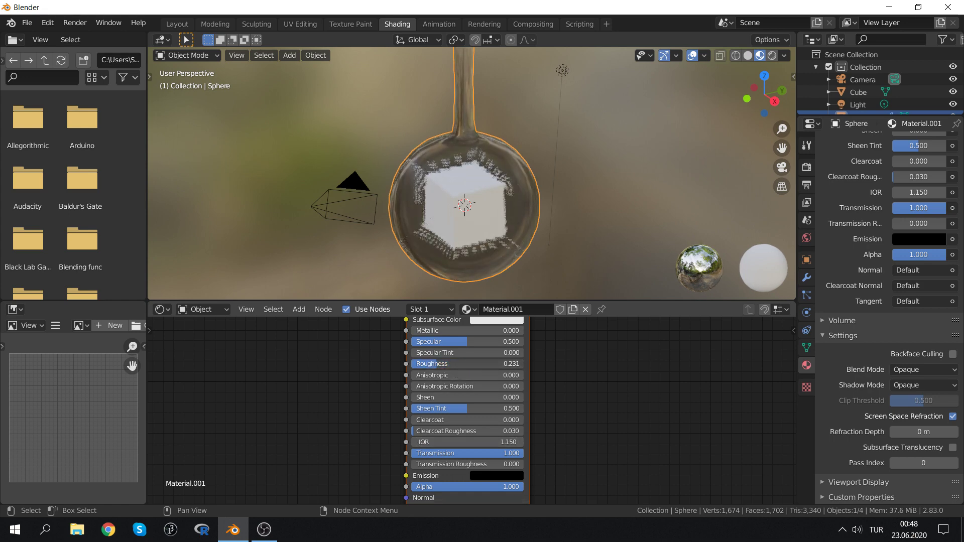
pyautogui.moveTo(431, 364); pyautogui.dragTo(440, 364)
pyautogui.moveTo(429, 227)
pyautogui.mouseDown(button='middle')
pyautogui.moveTo(505, 191)
pyautogui.moveTo(520, 172)
pyautogui.moveTo(483, 129)
pyautogui.moveTo(507, 115)
pyautogui.moveTo(487, 148)
pyautogui.mouseUp(button='middle')
pyautogui.scroll(4, 459, 199)
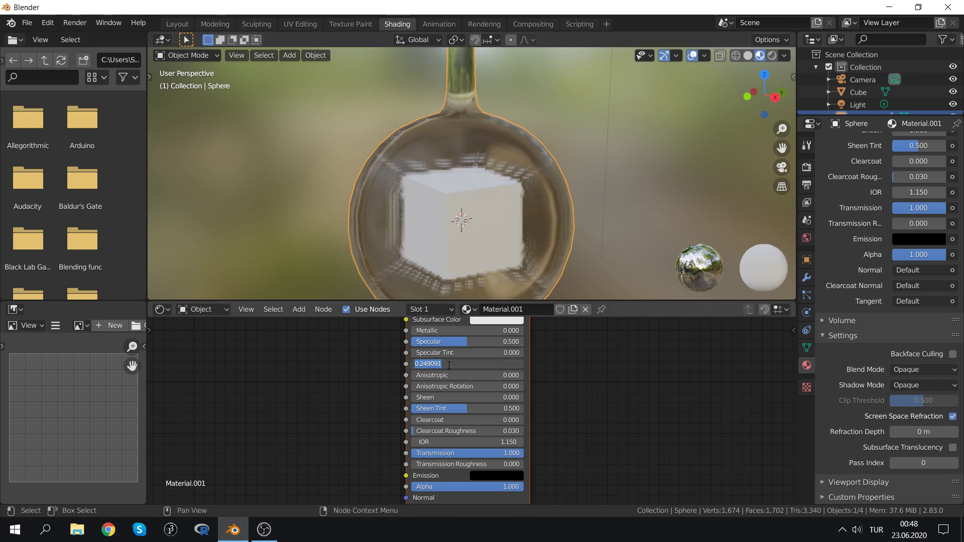
pyautogui.moveTo(471, 370); pyautogui.dragTo(442, 369)
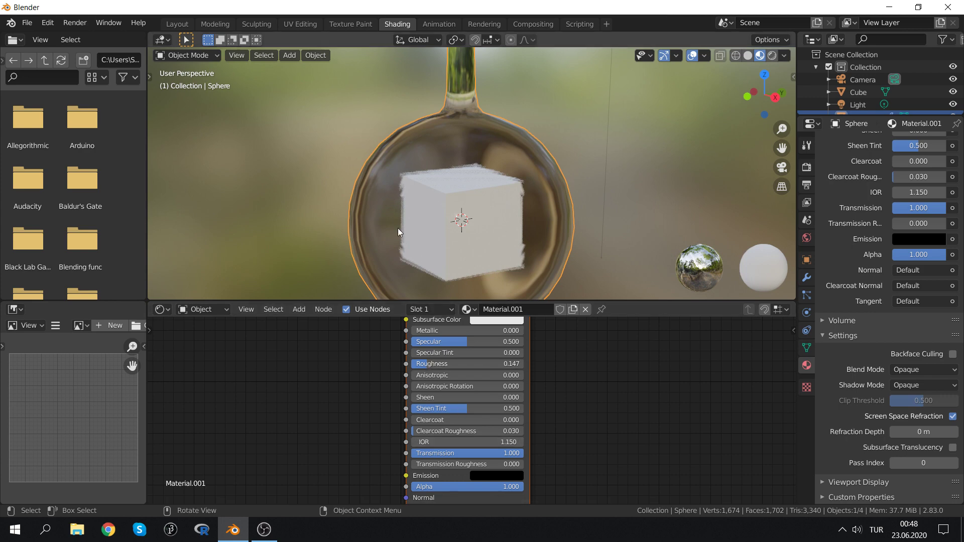
pyautogui.moveTo(459, 235); pyautogui.dragTo(443, 161, button='middle')
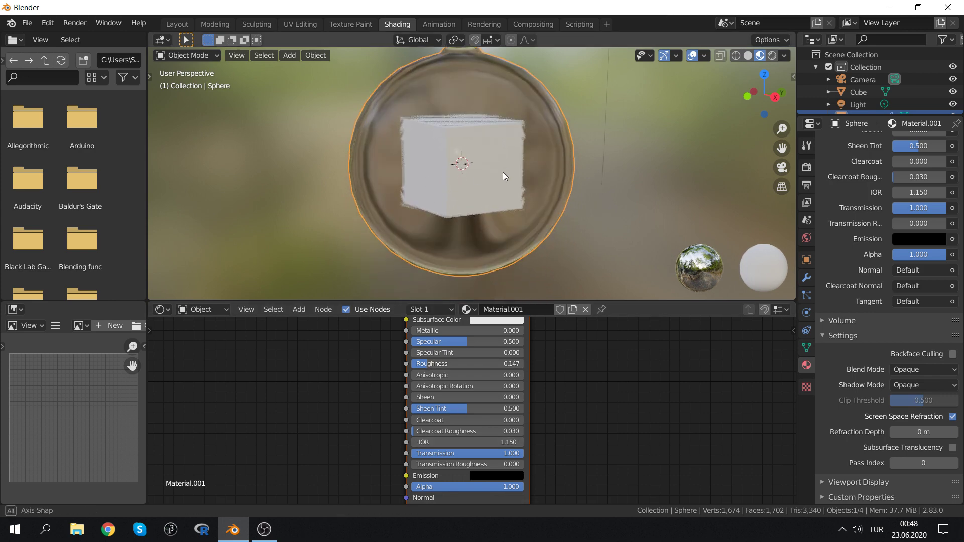
pyautogui.moveTo(502, 171); pyautogui.dragTo(491, 188, button='middle')
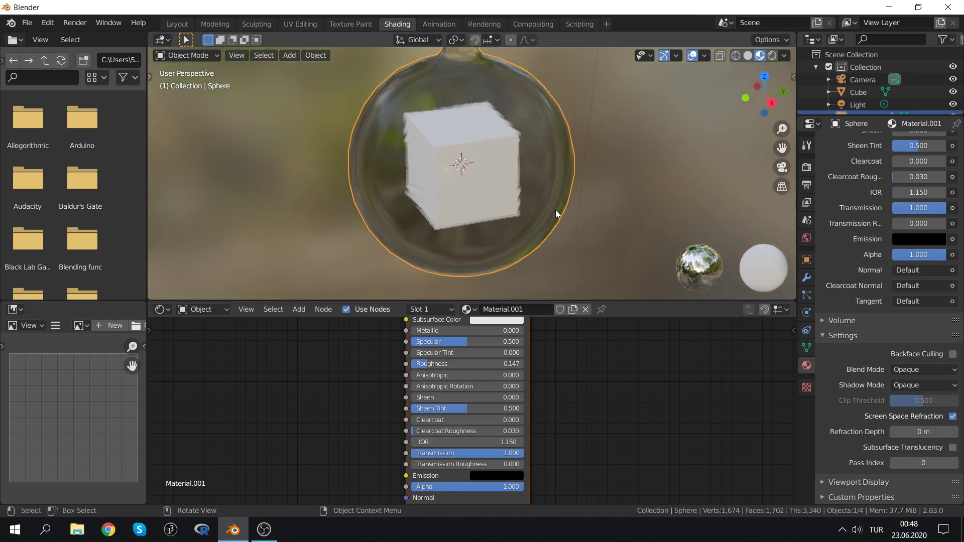
pyautogui.click(487, 151)
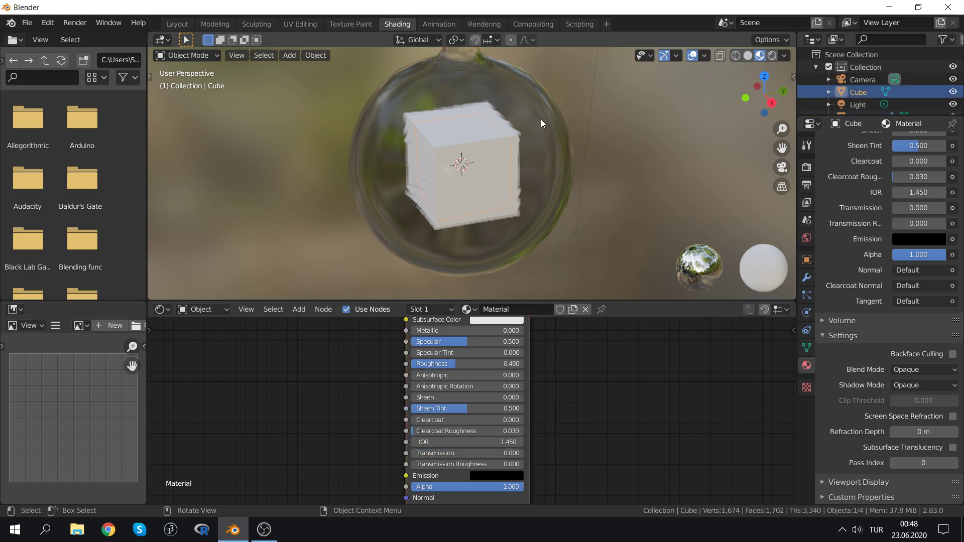
# Back in the Layout workspace, add a new UV sphere with Shift+A
pyautogui.click(185, 29)
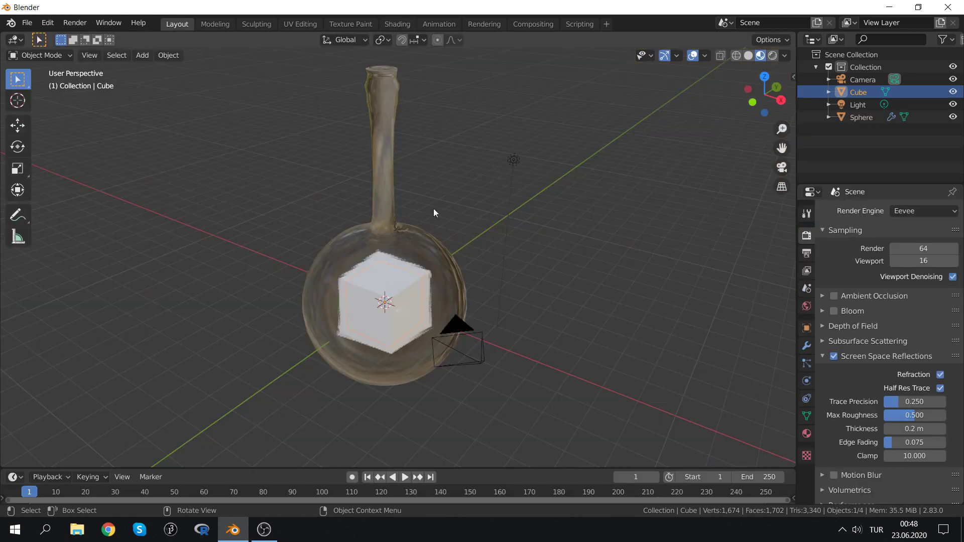
pyautogui.moveTo(378, 314); pyautogui.dragTo(412, 296, button='middle')
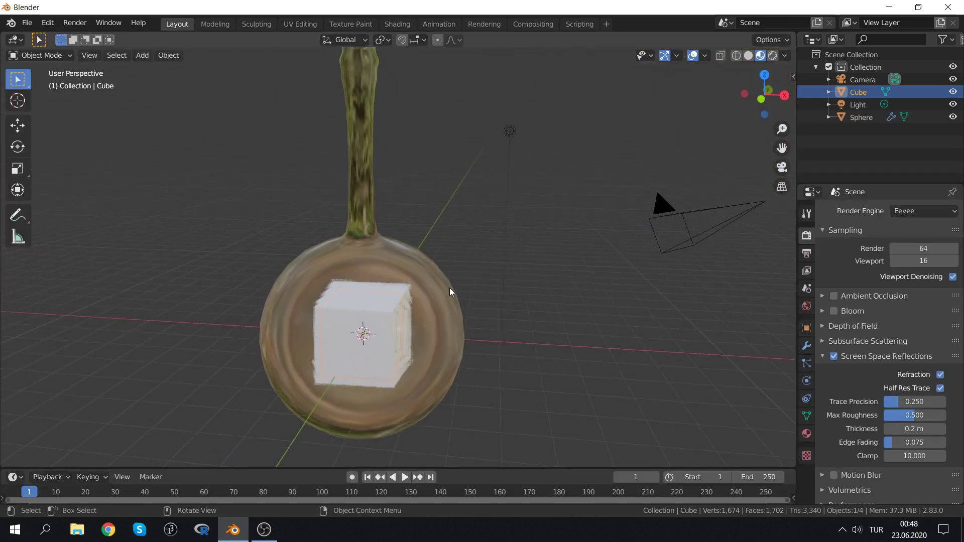
pyautogui.hotkey('shift', 'a')
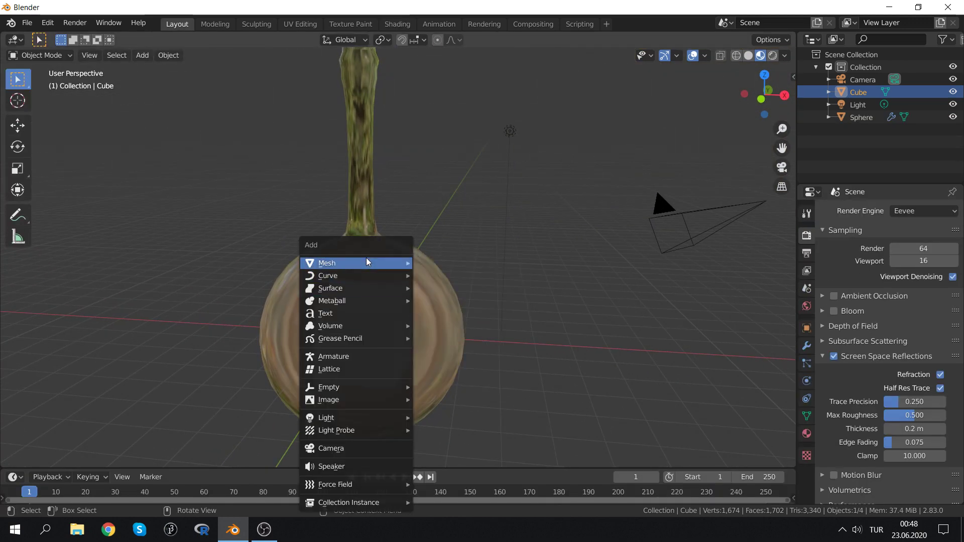
pyautogui.click(487, 298)
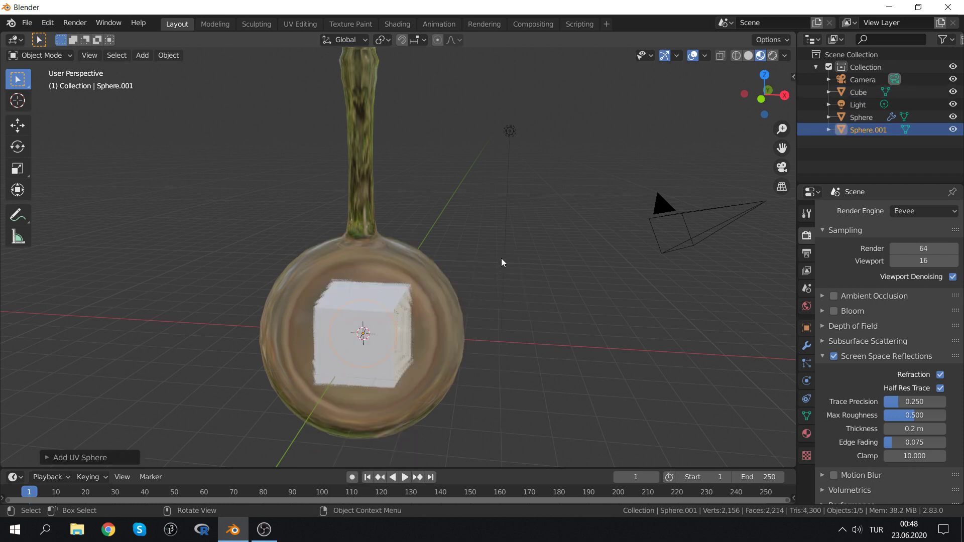
# Scale the new sphere up to about 2.34 to fill the vase body
pyautogui.moveTo(471, 238); pyautogui.dragTo(429, 257, button='middle')
pyautogui.press('s')
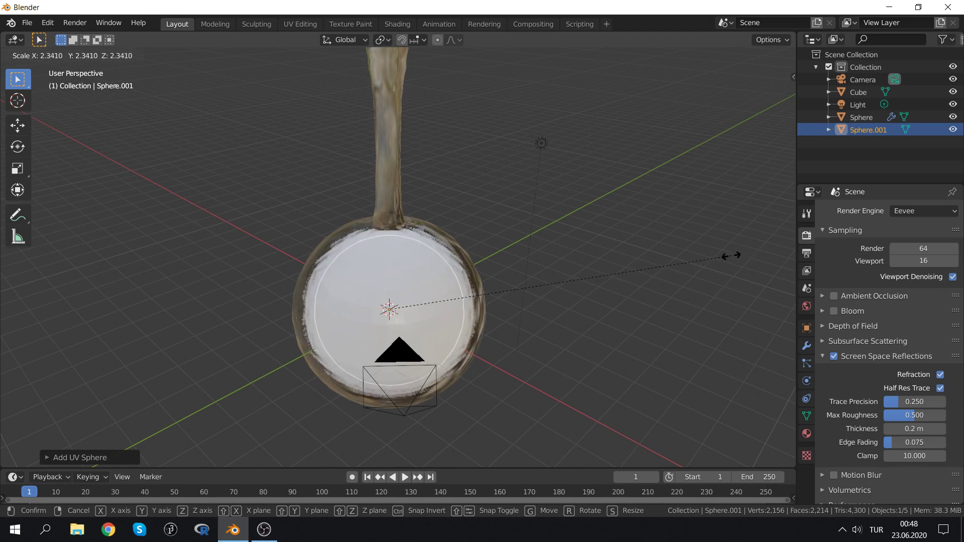
pyautogui.click(723, 256)
pyautogui.moveTo(450, 293); pyautogui.dragTo(481, 310, button='middle')
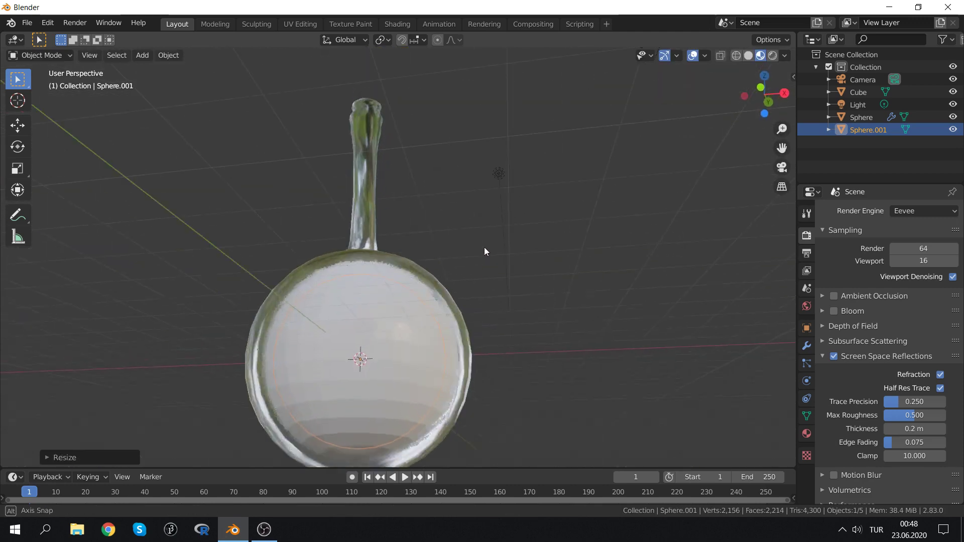
# Apply Shade Smooth to Sphere.001 from its context menu and orbit to check it
pyautogui.rightClick(408, 329)
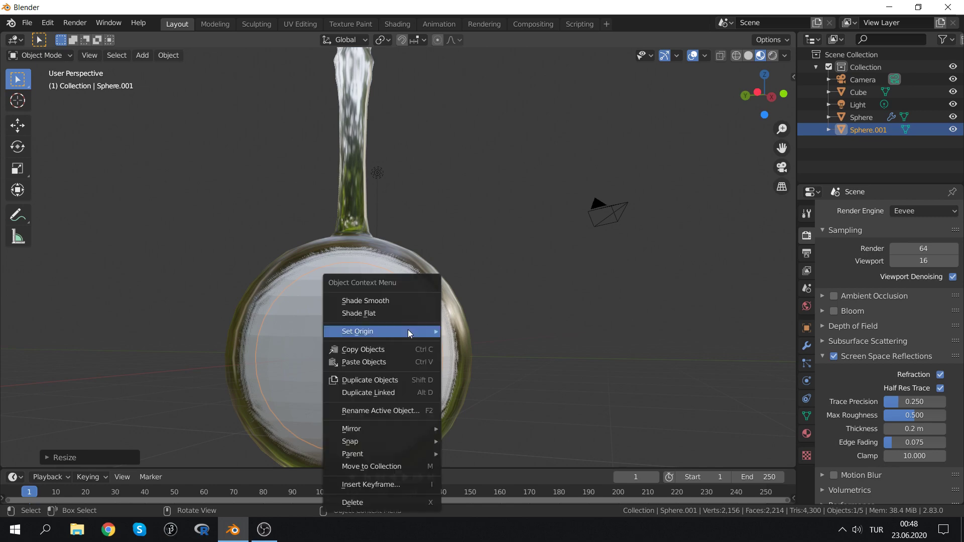
pyautogui.click(409, 315)
pyautogui.rightClick(387, 317)
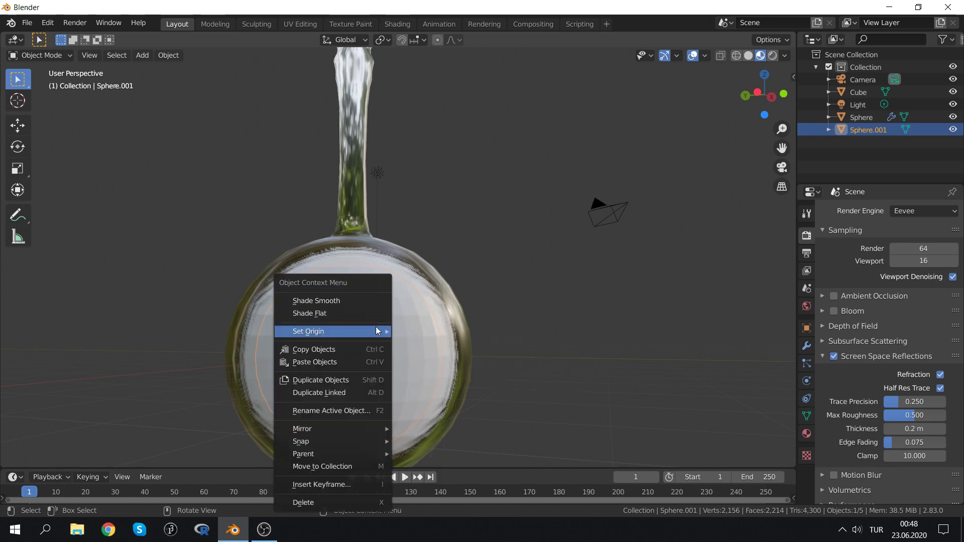
pyautogui.click(372, 300)
pyautogui.moveTo(394, 315)
pyautogui.mouseDown(button='middle')
pyautogui.moveTo(424, 310)
pyautogui.moveTo(460, 277)
pyautogui.moveTo(510, 264)
pyautogui.moveTo(583, 310)
pyautogui.mouseUp(button='middle')
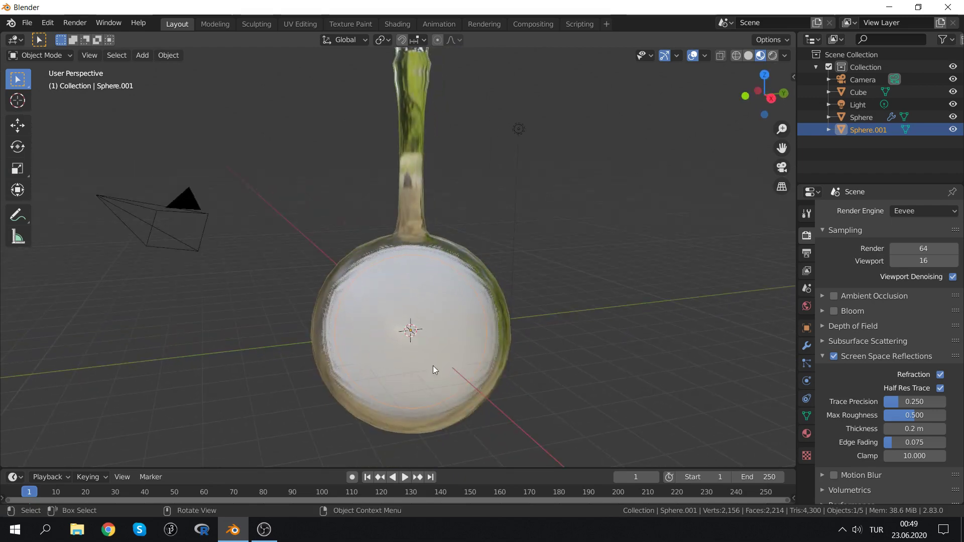
pyautogui.moveTo(401, 249)
pyautogui.mouseDown(button='middle')
pyautogui.moveTo(473, 211)
pyautogui.moveTo(415, 218)
pyautogui.moveTo(394, 206)
pyautogui.moveTo(417, 196)
pyautogui.moveTo(430, 231)
pyautogui.mouseUp(button='middle')
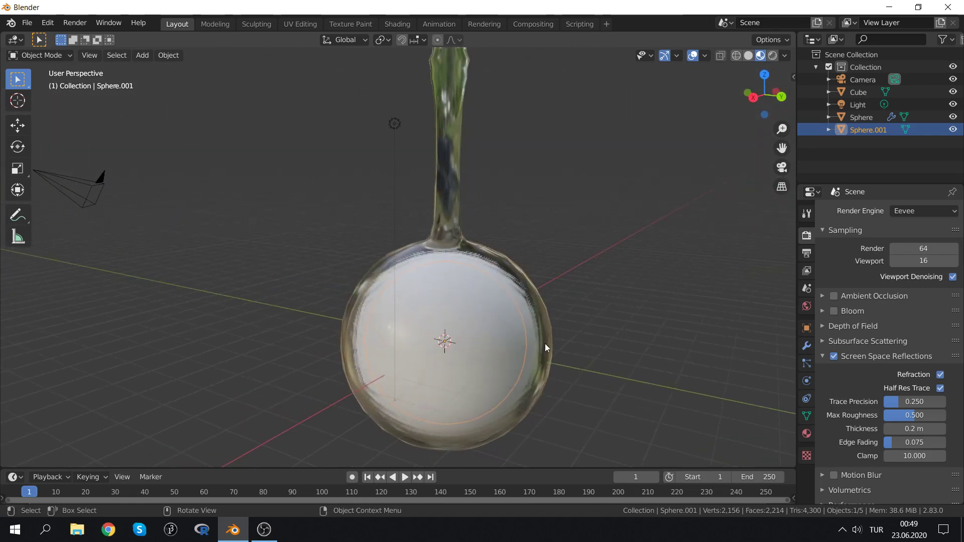
# Toggle the glass flask's visibility with H and Alt+H, selecting flask and inner sphere
pyautogui.click(437, 186)
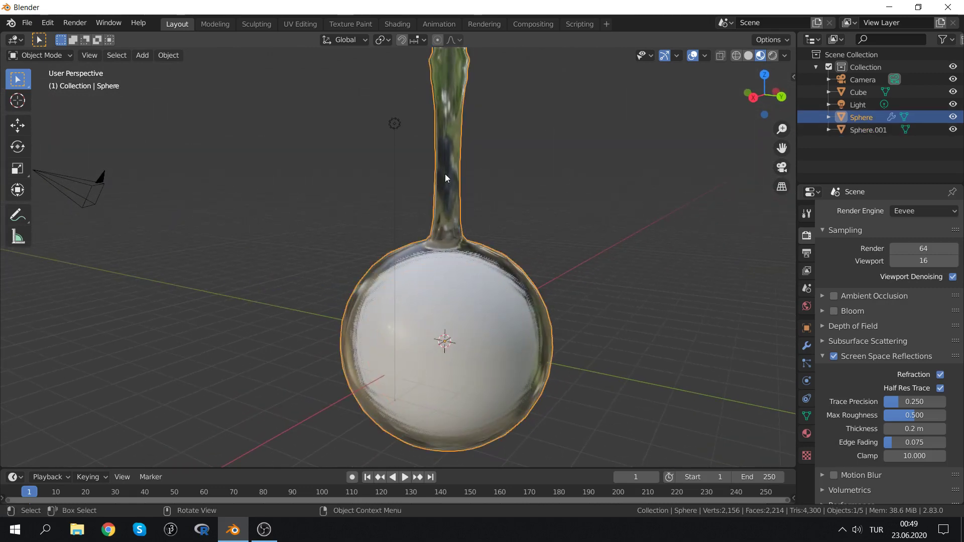
pyautogui.press('h')
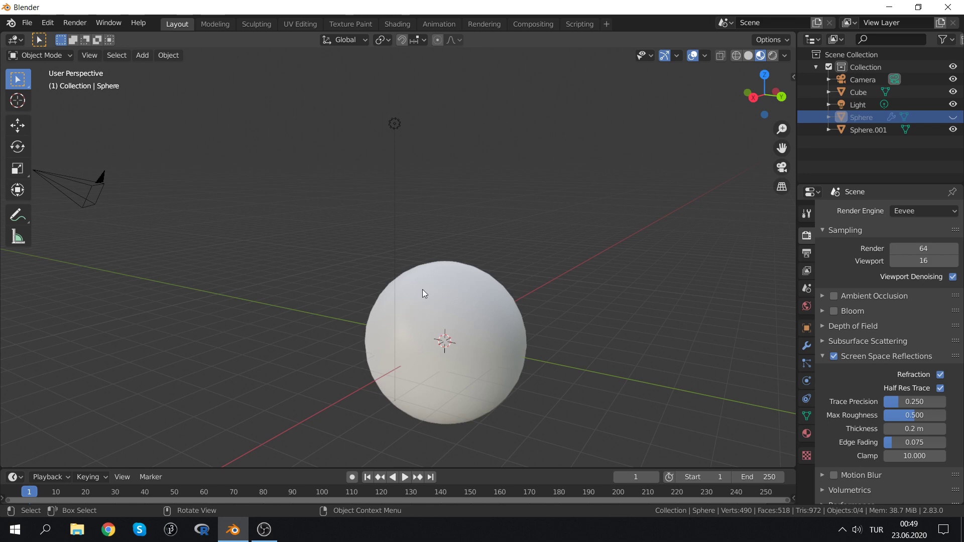
pyautogui.click(423, 290)
pyautogui.moveTo(400, 348); pyautogui.dragTo(327, 399, button='middle')
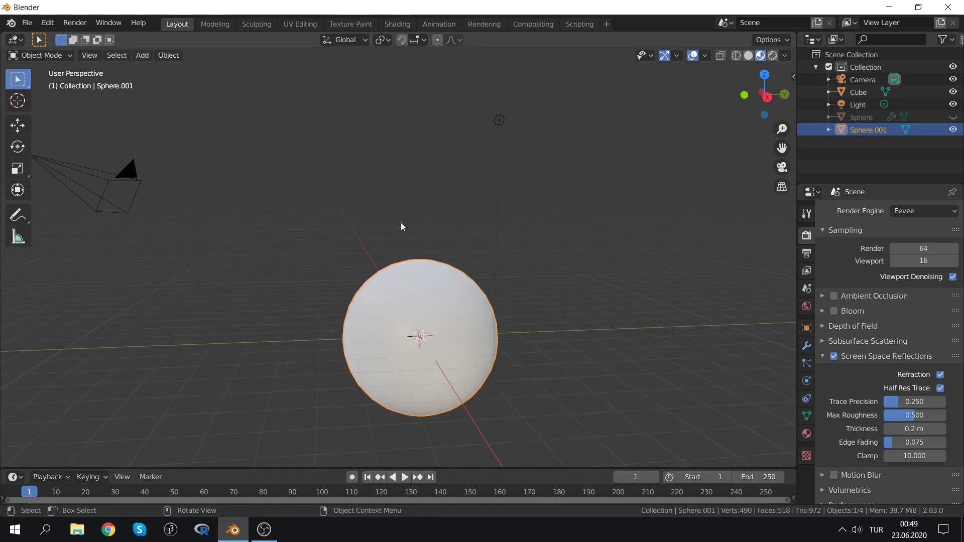
pyautogui.hotkey('alt', 'h')
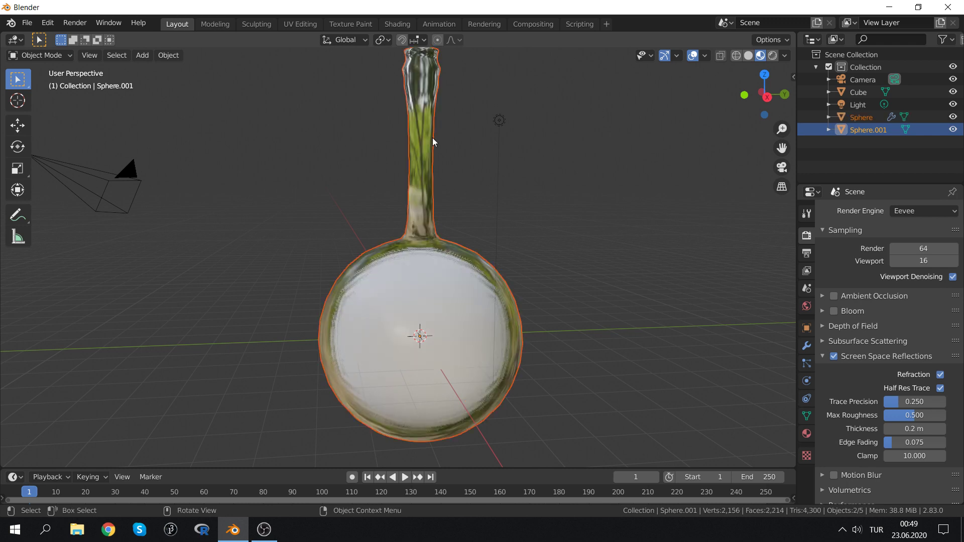
pyautogui.click(420, 89)
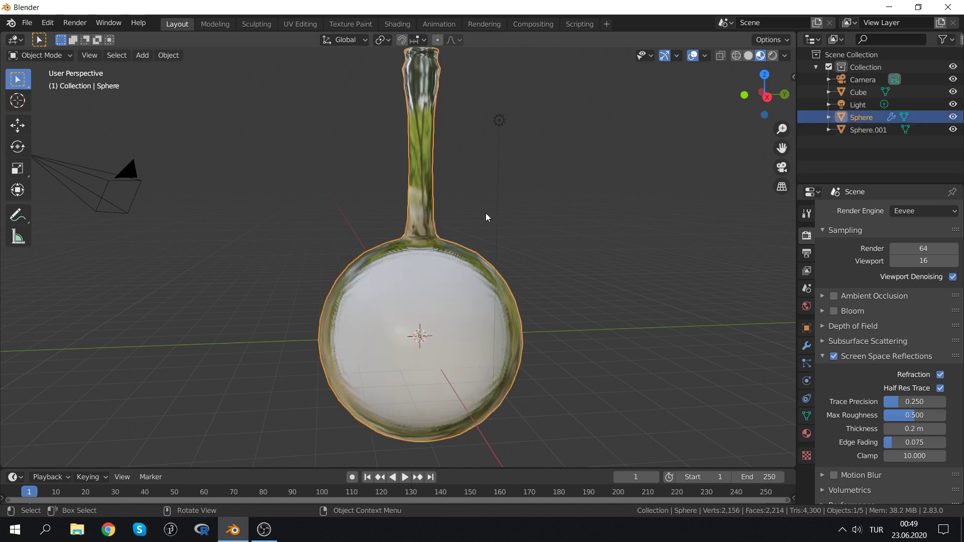
pyautogui.press('h')
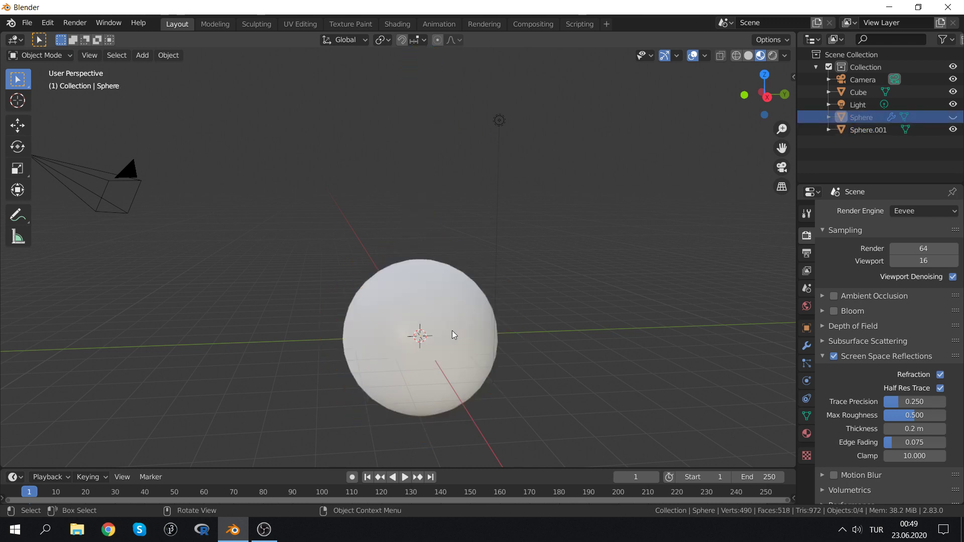
pyautogui.click(438, 293)
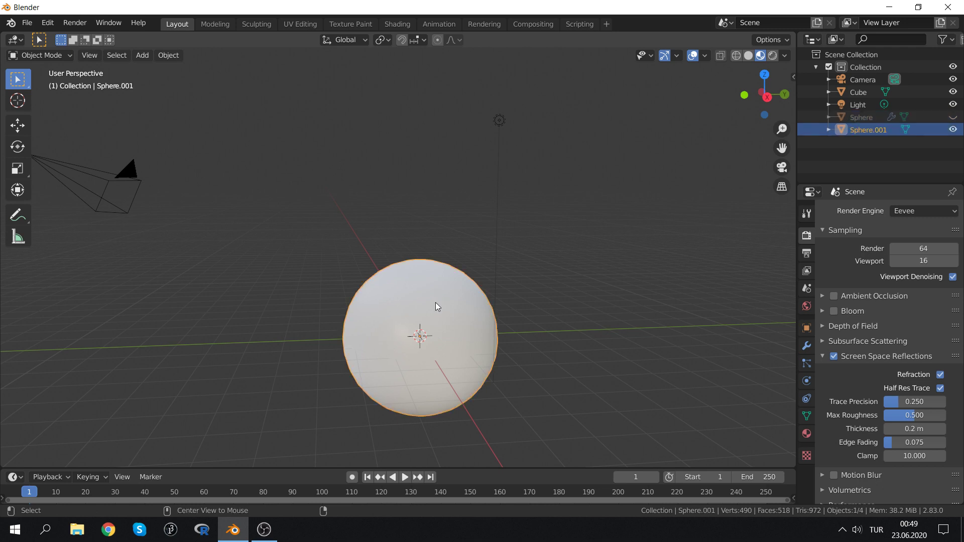
pyautogui.hotkey('alt', 'h')
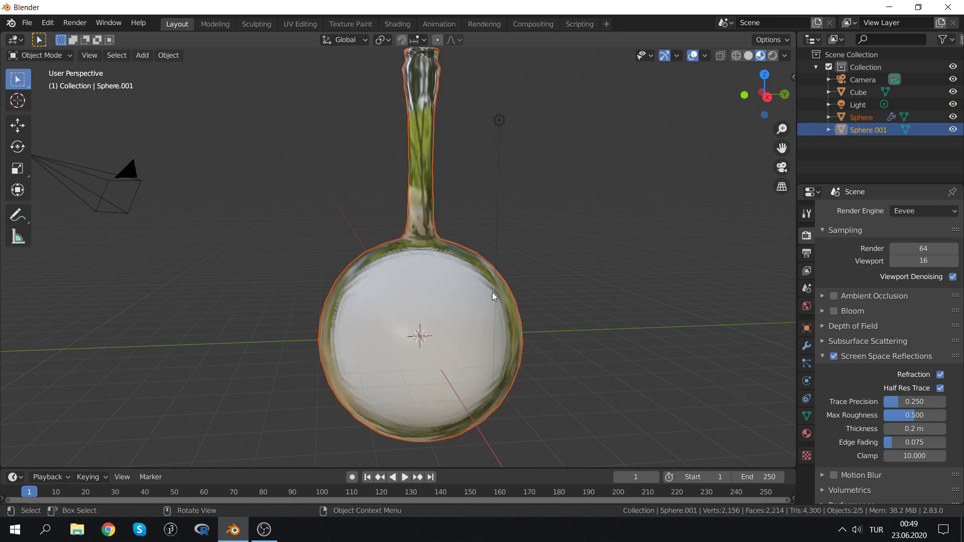
pyautogui.press('h')
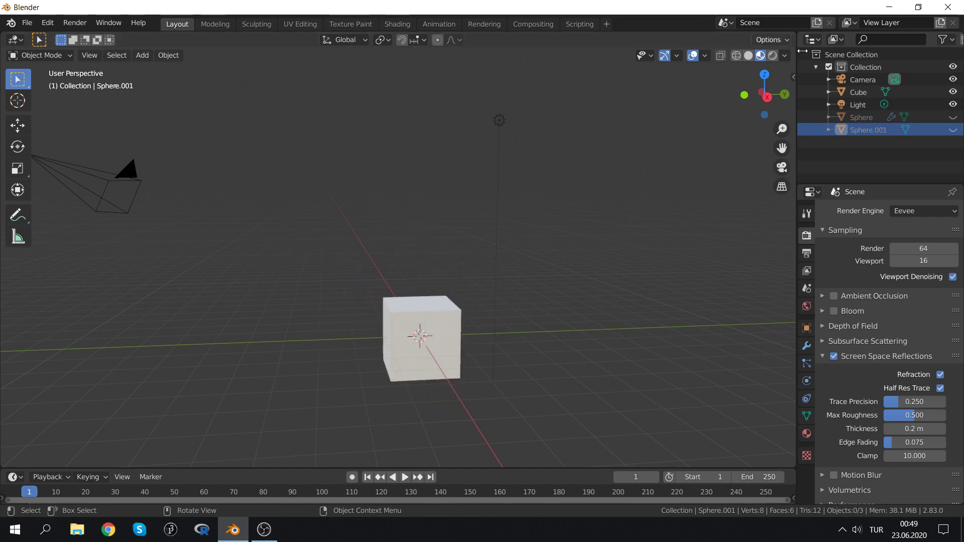
# Use outliner eye icons to keep Sphere hidden, show Sphere.001, and select the Cube
pyautogui.click(857, 118)
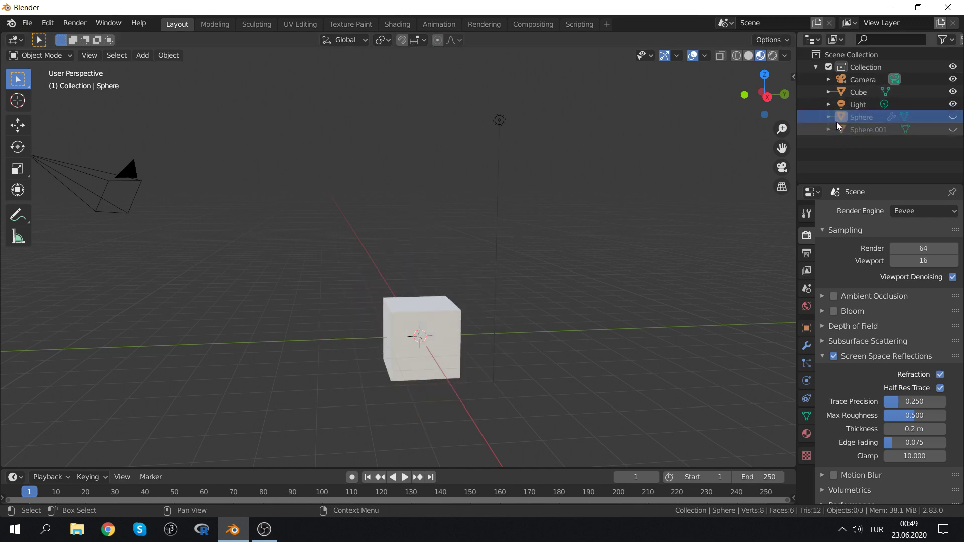
pyautogui.click(953, 118)
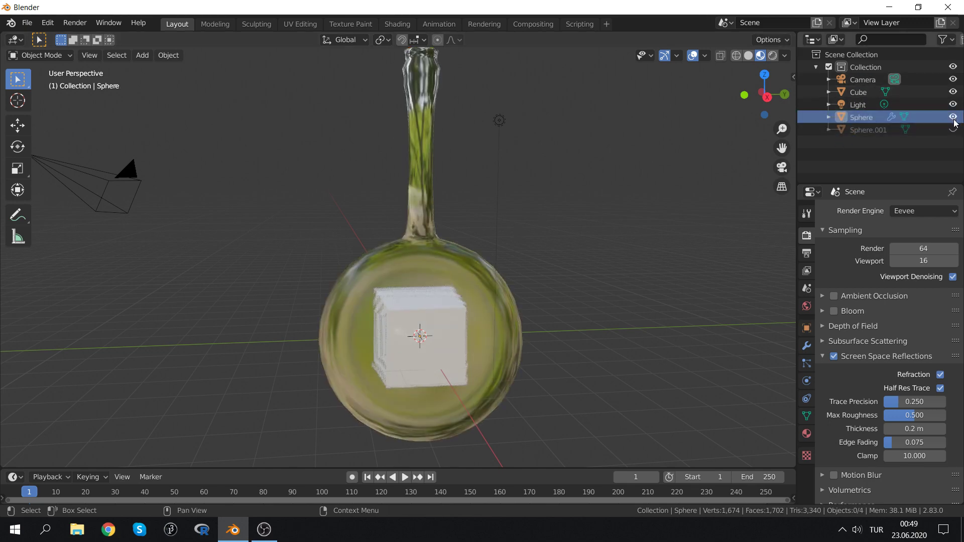
pyautogui.click(953, 118)
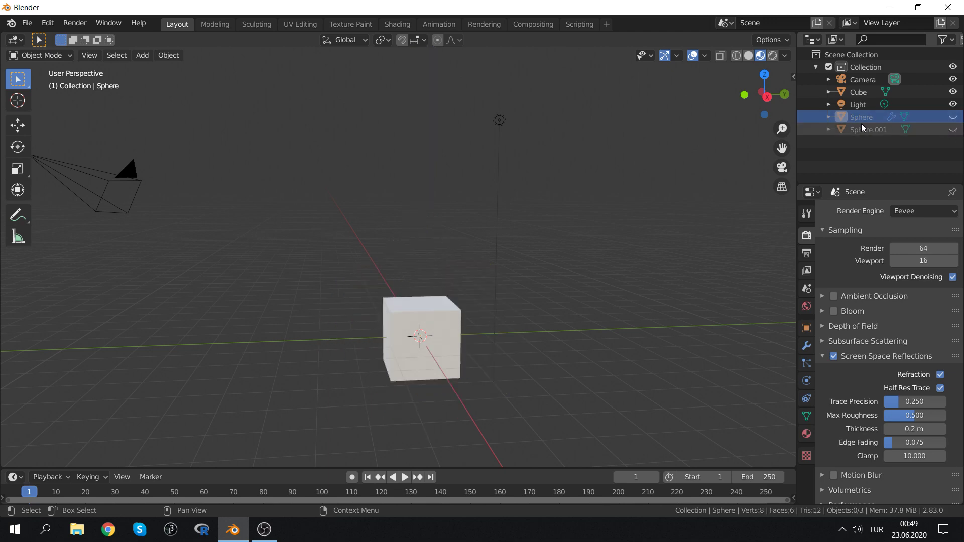
pyautogui.click(953, 131)
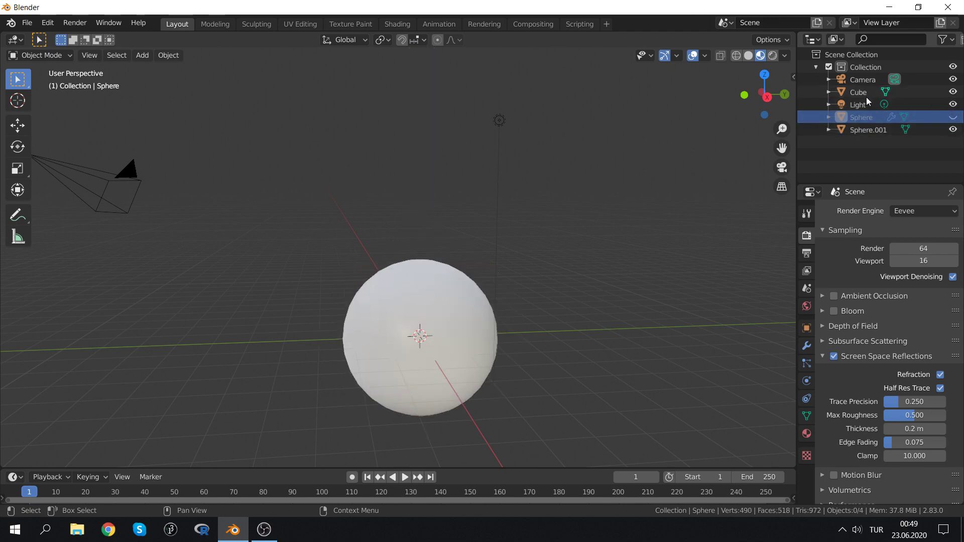
pyautogui.click(842, 95)
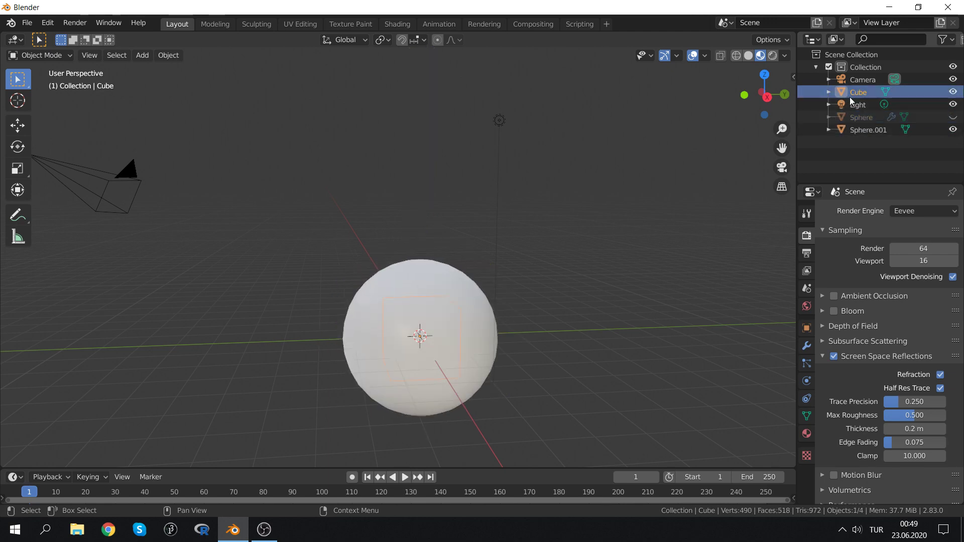
pyautogui.click(457, 326)
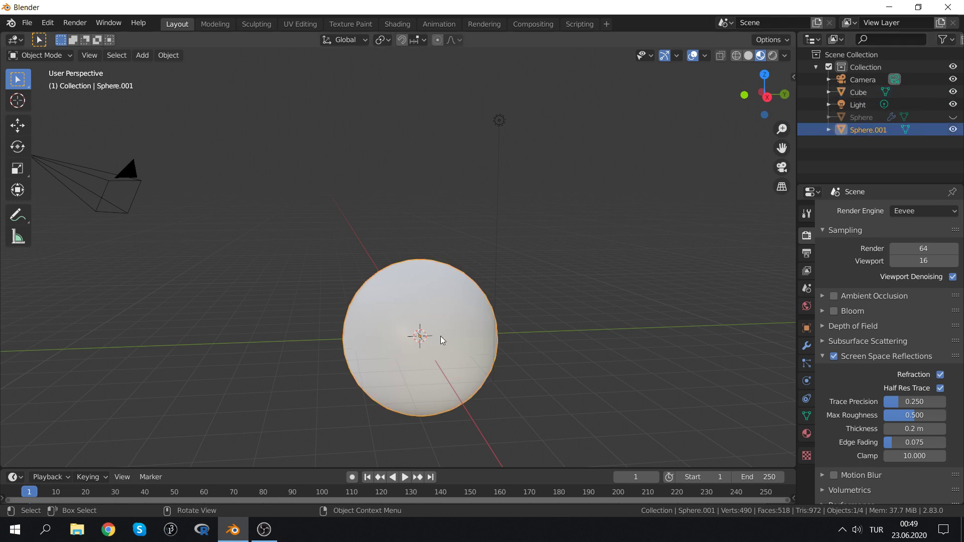
pyautogui.click(428, 301)
pyautogui.scroll(4, 423, 338)
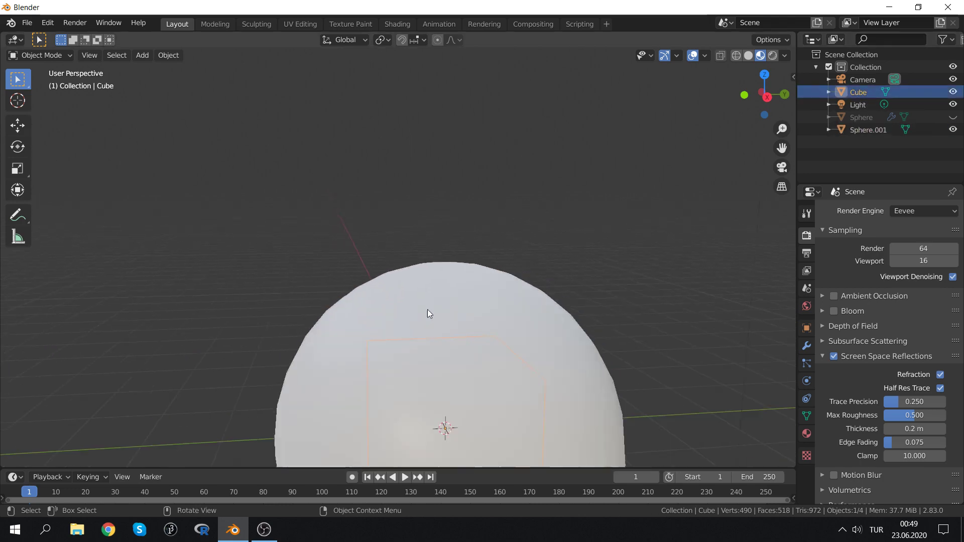
pyautogui.scroll(-3, 427, 309)
# Switch the viewport to wireframe shading
pyautogui.press('z')
pyautogui.click(348, 307)
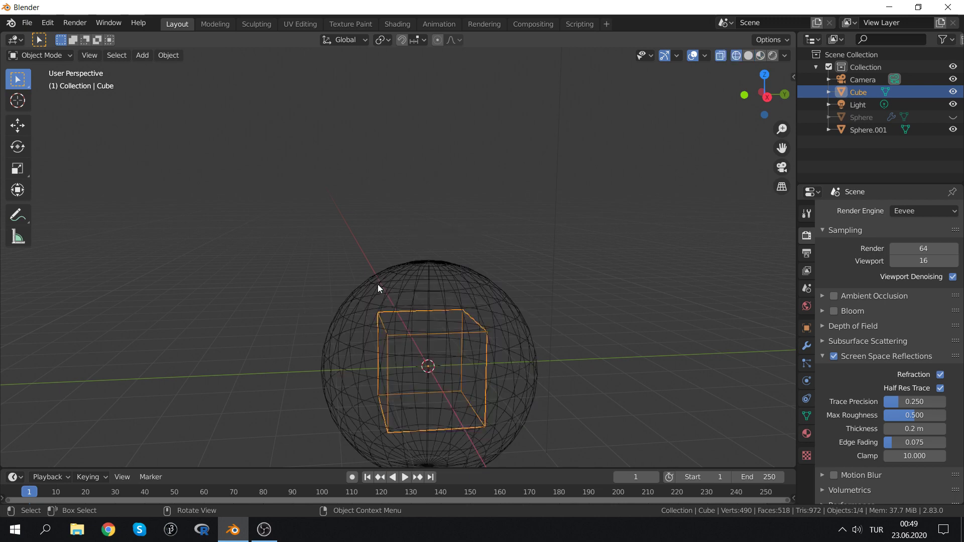
pyautogui.moveTo(378, 284)
pyautogui.mouseDown(button='middle')
pyautogui.moveTo(615, 279)
pyautogui.moveTo(559, 264)
pyautogui.moveTo(597, 249)
pyautogui.moveTo(622, 262)
pyautogui.mouseUp(button='middle')
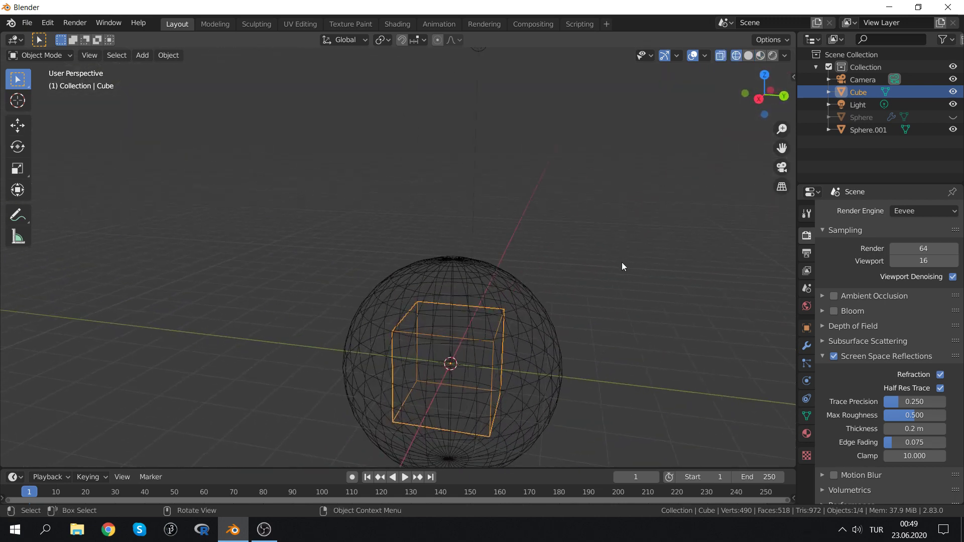
# Add an Ocean modifier to the Cube and set its Size to 0.21
pyautogui.click(806, 345)
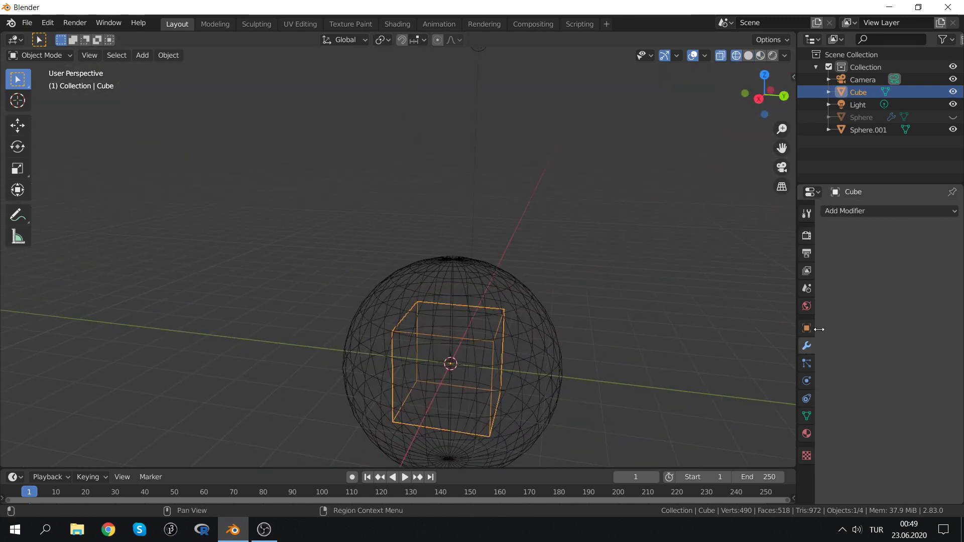
pyautogui.click(882, 216)
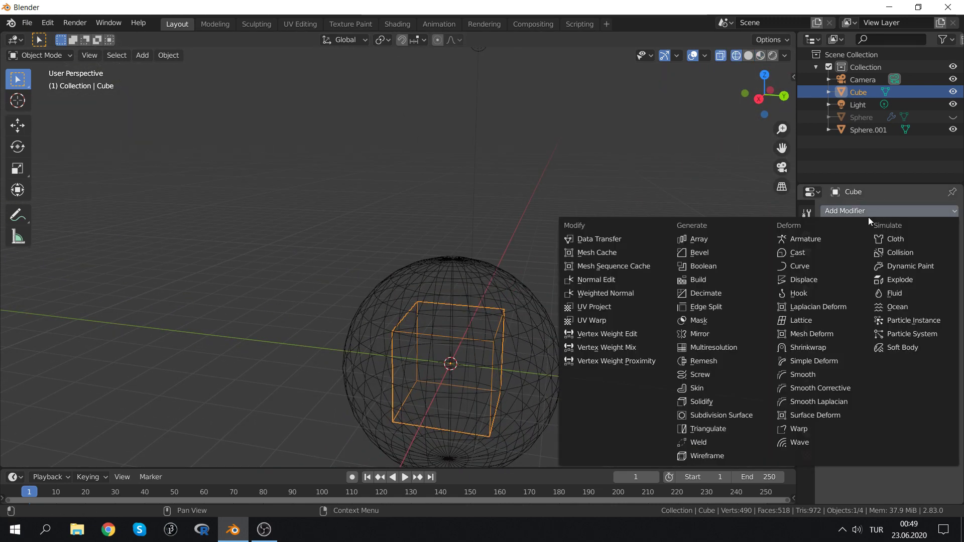
pyautogui.click(899, 308)
pyautogui.scroll(-2, 523, 270)
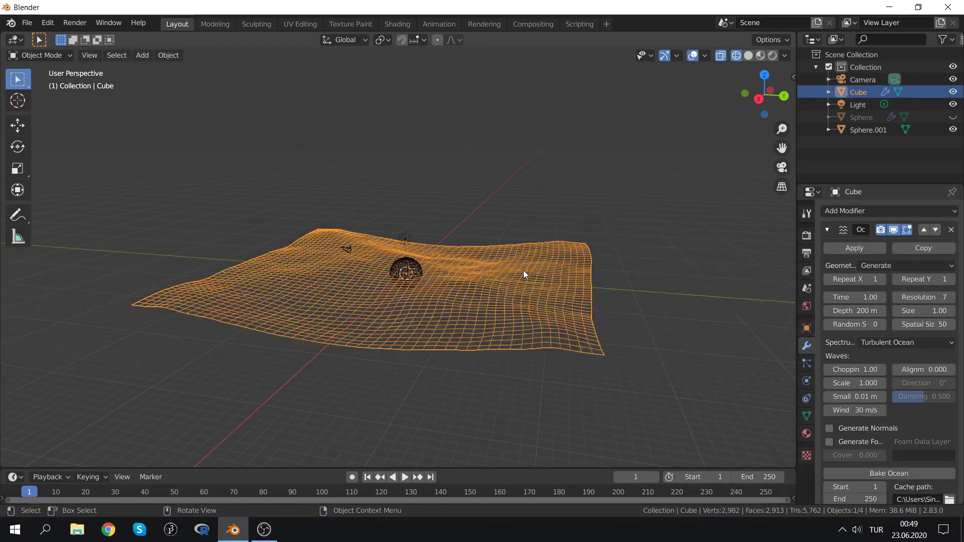
pyautogui.scroll(3, 522, 267)
pyautogui.moveTo(518, 230)
pyautogui.mouseDown(button='middle')
pyautogui.moveTo(482, 257)
pyautogui.moveTo(489, 226)
pyautogui.moveTo(664, 248)
pyautogui.mouseUp(button='middle')
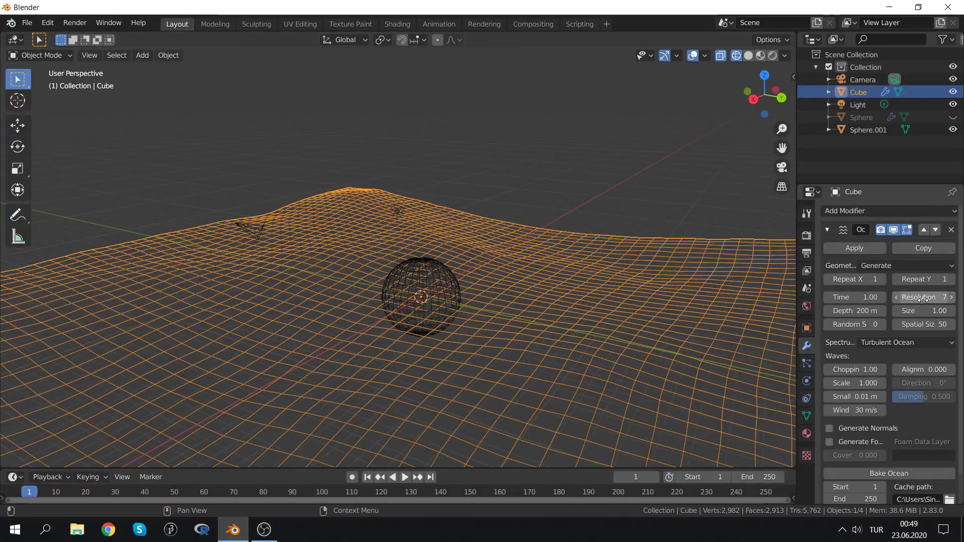
pyautogui.moveTo(924, 311)
pyautogui.mouseDown()
pyautogui.moveTo(889, 311)
pyautogui.moveTo(945, 311)
pyautogui.moveTo(906, 311)
pyautogui.moveTo(928, 311)
pyautogui.mouseUp()
pyautogui.scroll(1, 577, 284)
# Reduce the ocean Size to 0.14 and wave Scale to 0.600, checking top and front views
pyautogui.scroll(3, 514, 236)
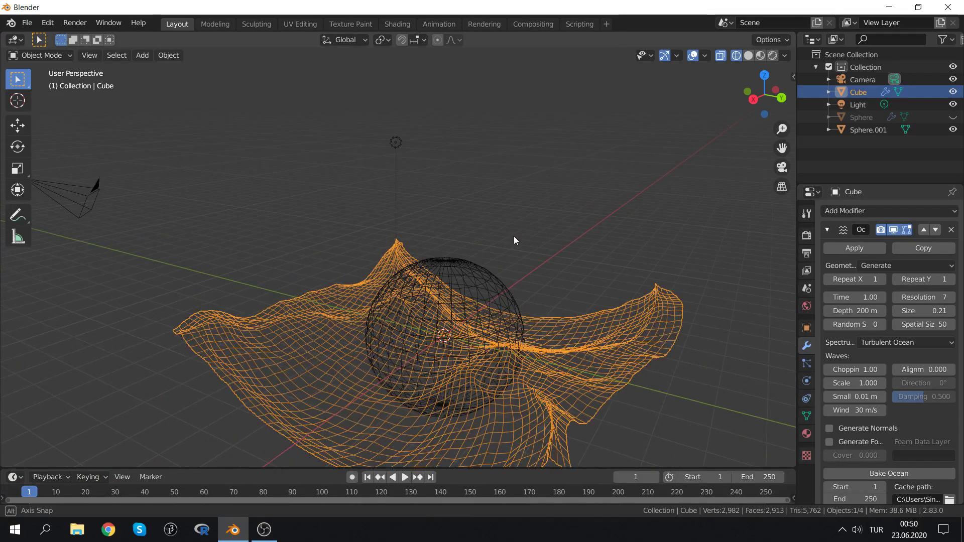
pyautogui.scroll(1, 506, 255)
pyautogui.moveTo(506, 255); pyautogui.dragTo(450, 227, button='middle')
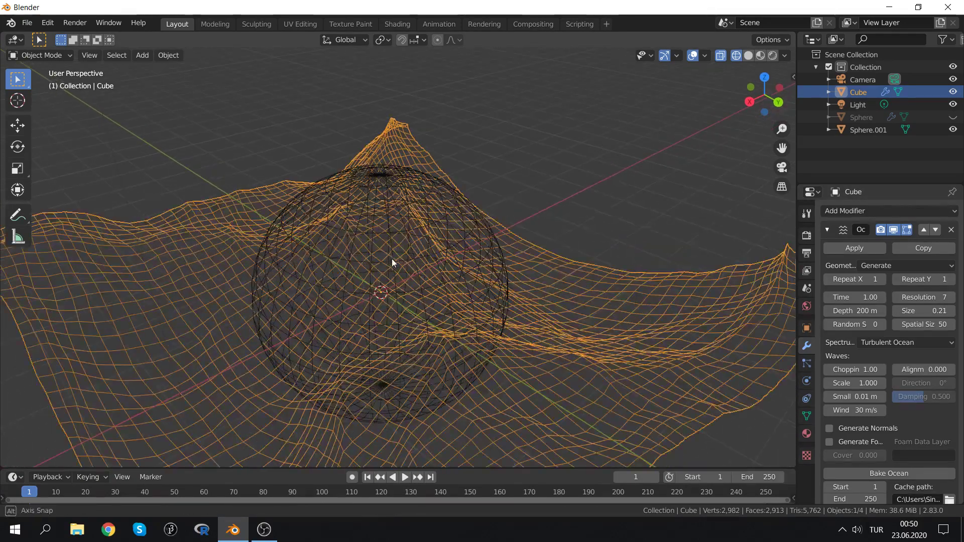
pyautogui.moveTo(392, 263); pyautogui.dragTo(538, 263, button='middle')
pyautogui.moveTo(924, 311)
pyautogui.mouseDown()
pyautogui.moveTo(913, 311)
pyautogui.moveTo(927, 311)
pyautogui.mouseUp()
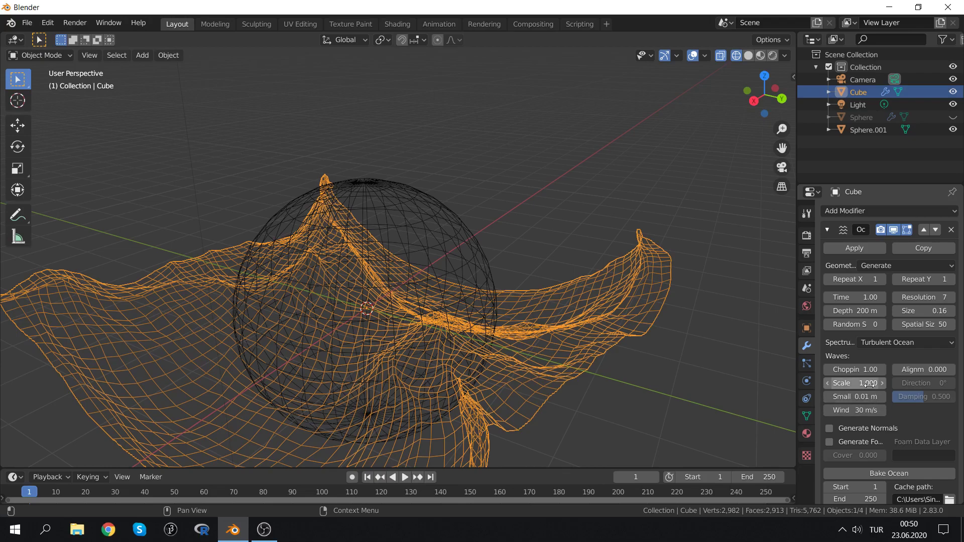
pyautogui.moveTo(869, 384); pyautogui.dragTo(849, 384)
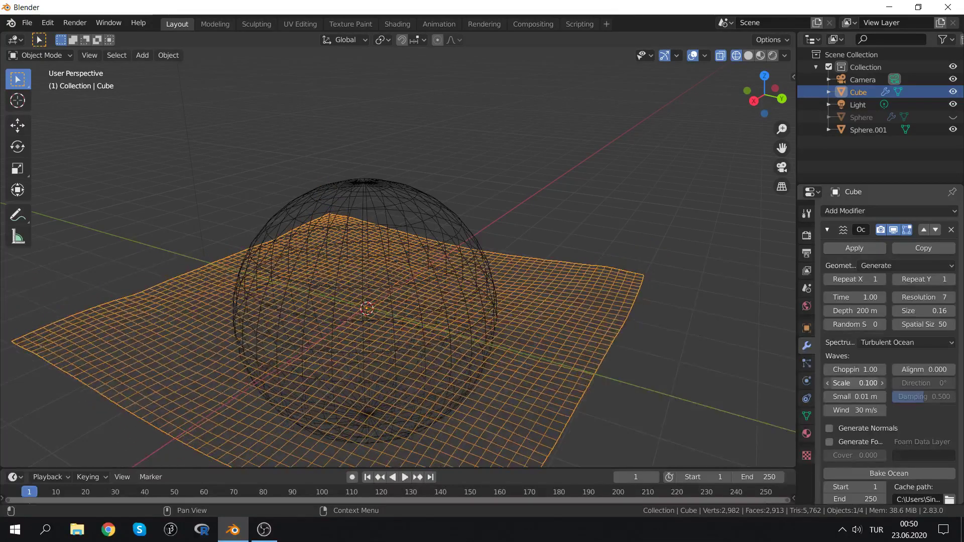
pyautogui.moveTo(412, 298); pyautogui.dragTo(424, 341, button='middle')
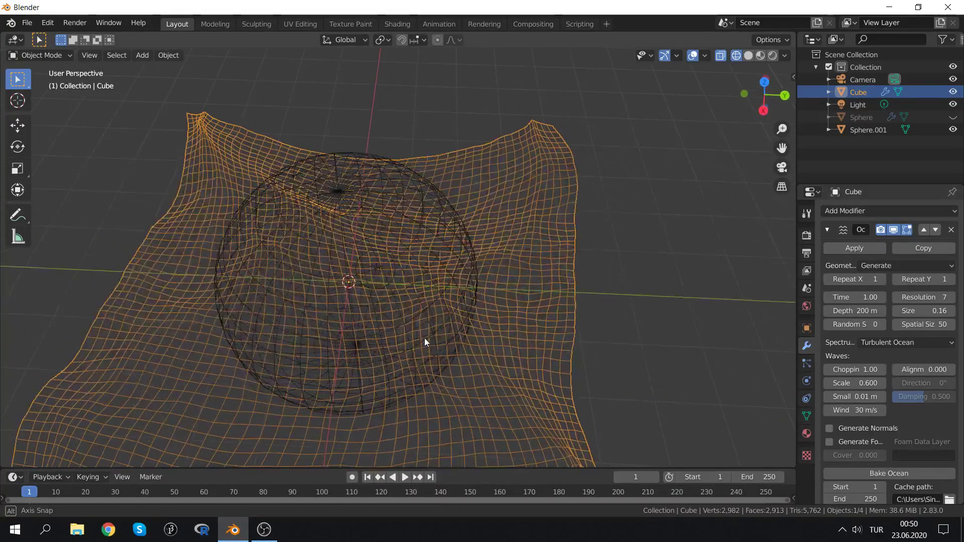
pyautogui.press('KP_7')
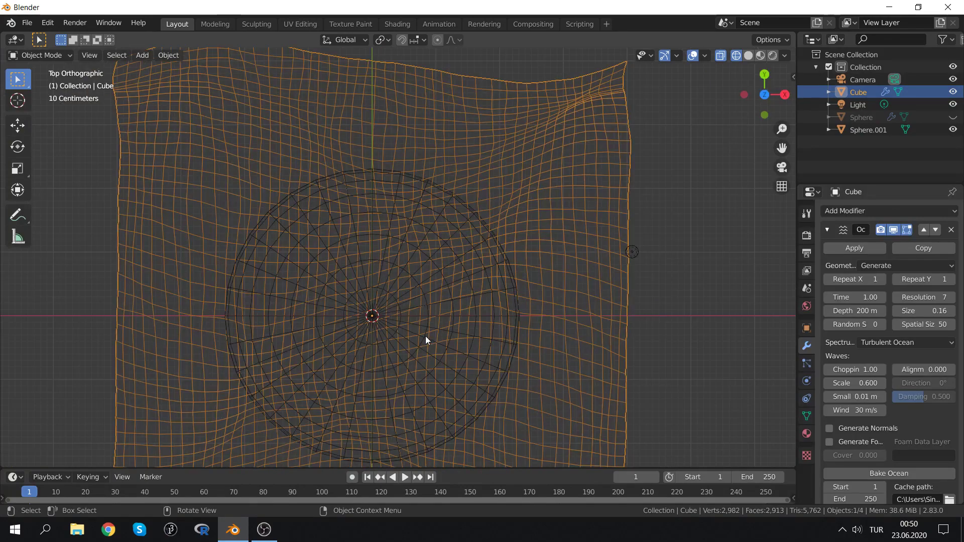
pyautogui.press('KP_1')
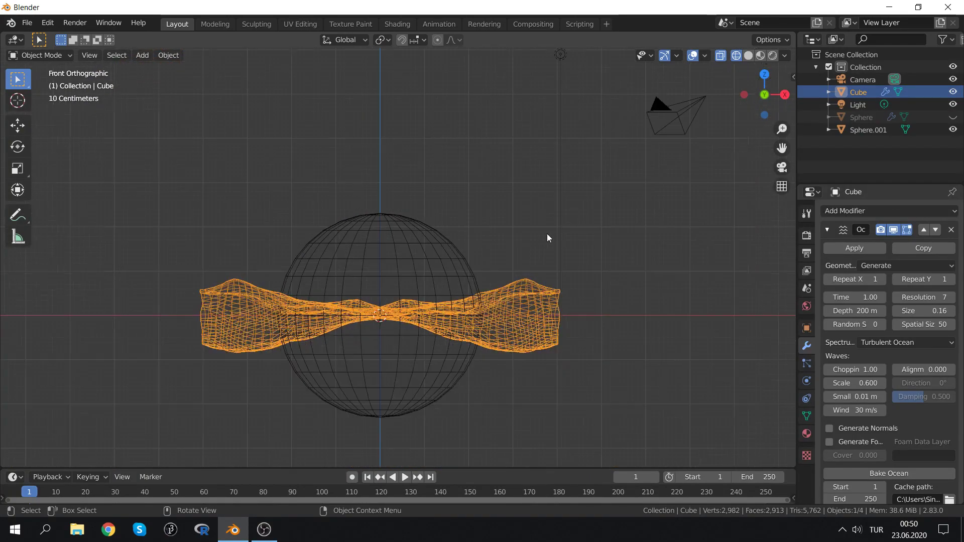
pyautogui.moveTo(546, 234)
pyautogui.mouseDown(button='middle')
pyautogui.moveTo(562, 230)
pyautogui.moveTo(518, 252)
pyautogui.moveTo(455, 244)
pyautogui.moveTo(324, 283)
pyautogui.moveTo(372, 247)
pyautogui.mouseUp(button='middle')
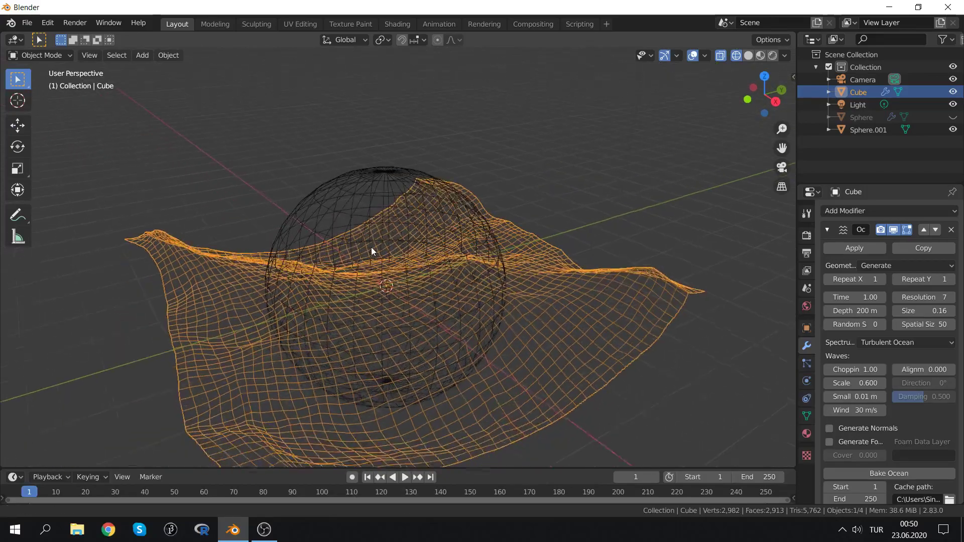
pyautogui.scroll(2, 375, 242)
pyautogui.scroll(1, 375, 242)
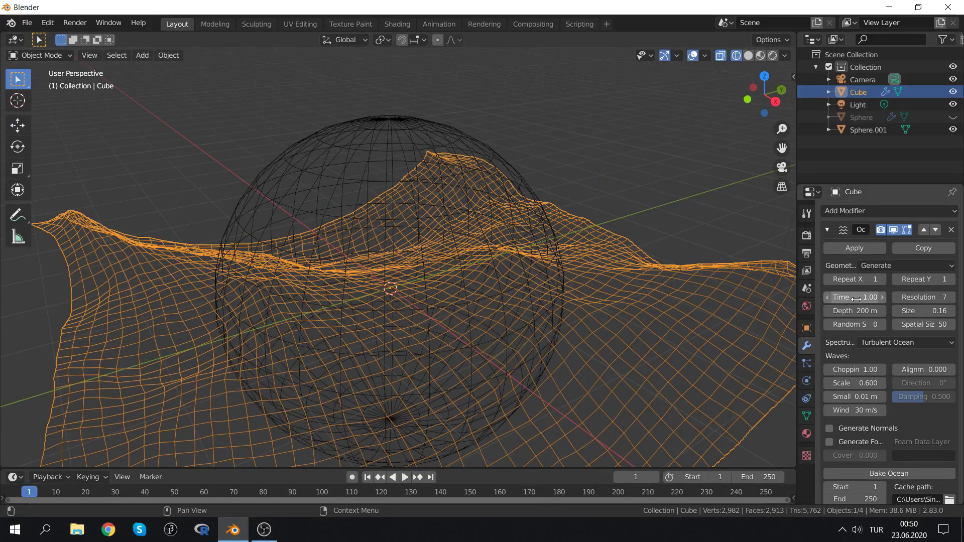
# Change the ocean Time, set Smallest waves to 0 m and wave Scale to 0.7
pyautogui.moveTo(856, 297)
pyautogui.mouseDown()
pyautogui.moveTo(894, 297)
pyautogui.moveTo(823, 297)
pyautogui.mouseUp()
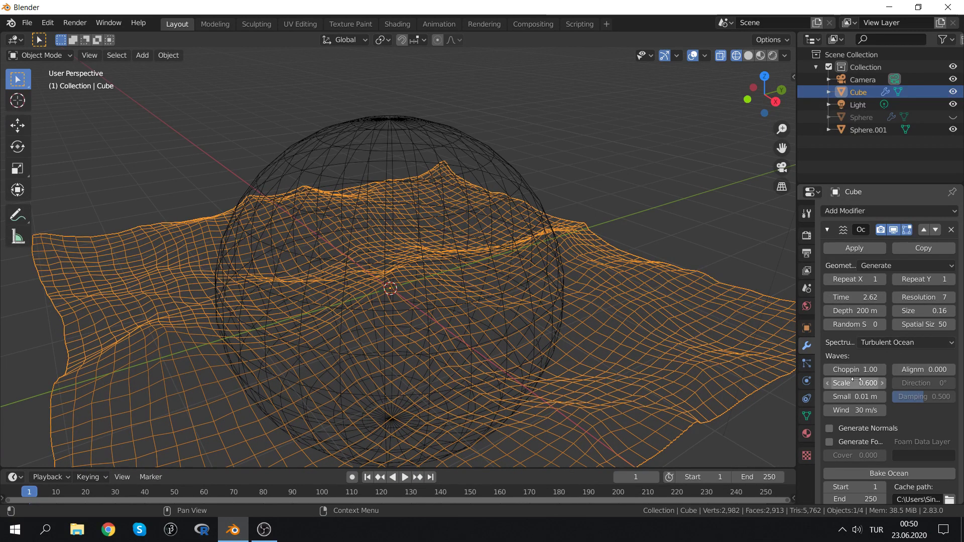
pyautogui.moveTo(854, 397); pyautogui.dragTo(838, 396)
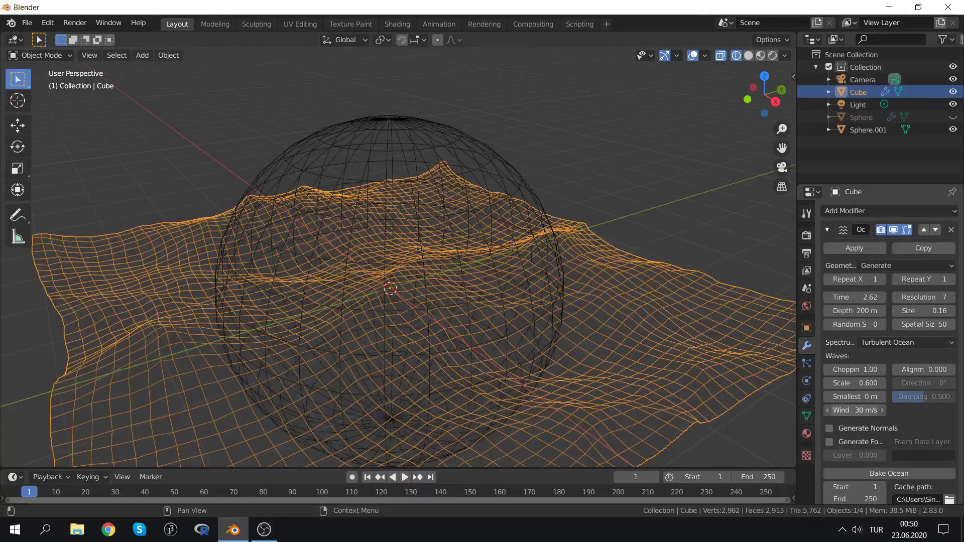
pyautogui.click(855, 383)
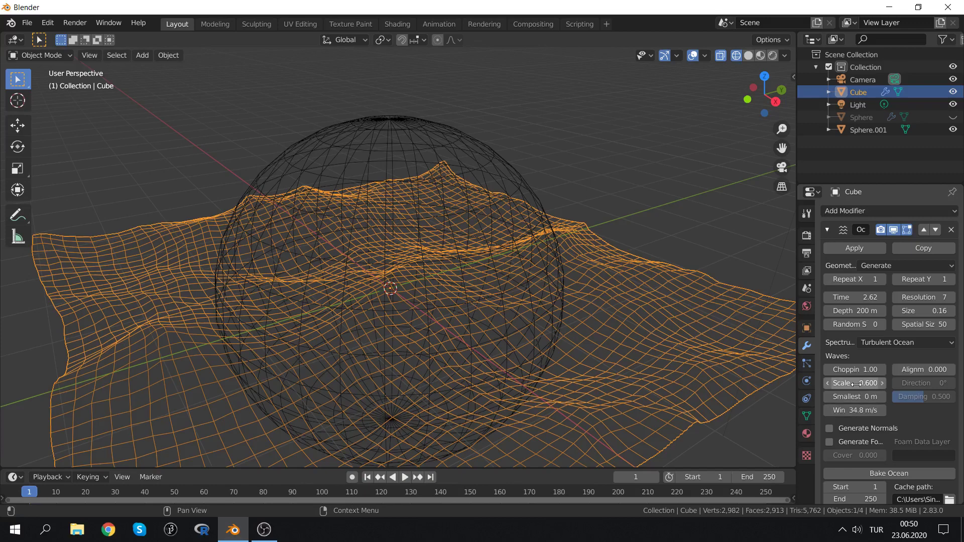
pyautogui.write('0.9')
pyautogui.press('Return')
pyautogui.moveTo(859, 383); pyautogui.dragTo(848, 383)
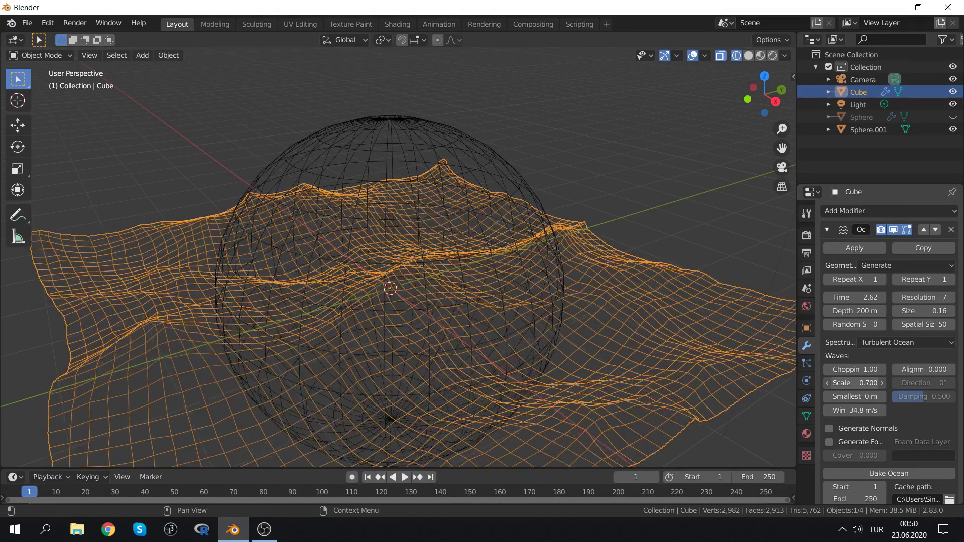
pyautogui.scroll(-2, 874, 399)
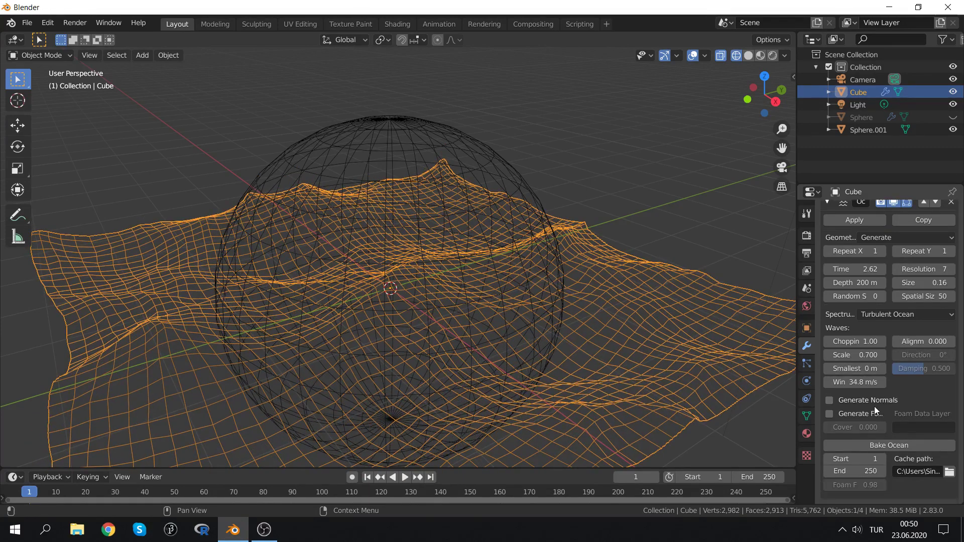
pyautogui.moveTo(337, 234); pyautogui.dragTo(362, 249, button='middle')
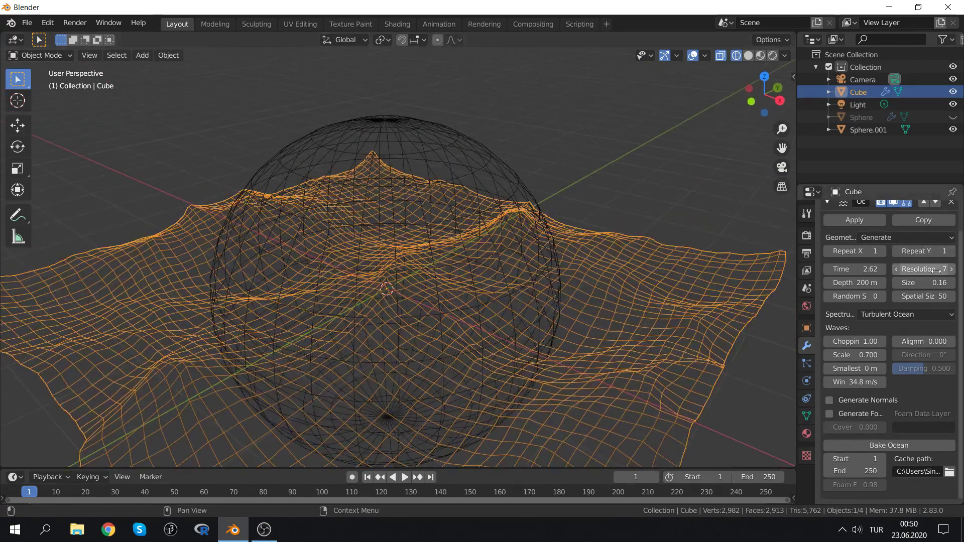
# Raise the ocean Resolution to 10 and settle the wave Scale at 0.6
pyautogui.click(951, 270)
pyautogui.click(951, 269)
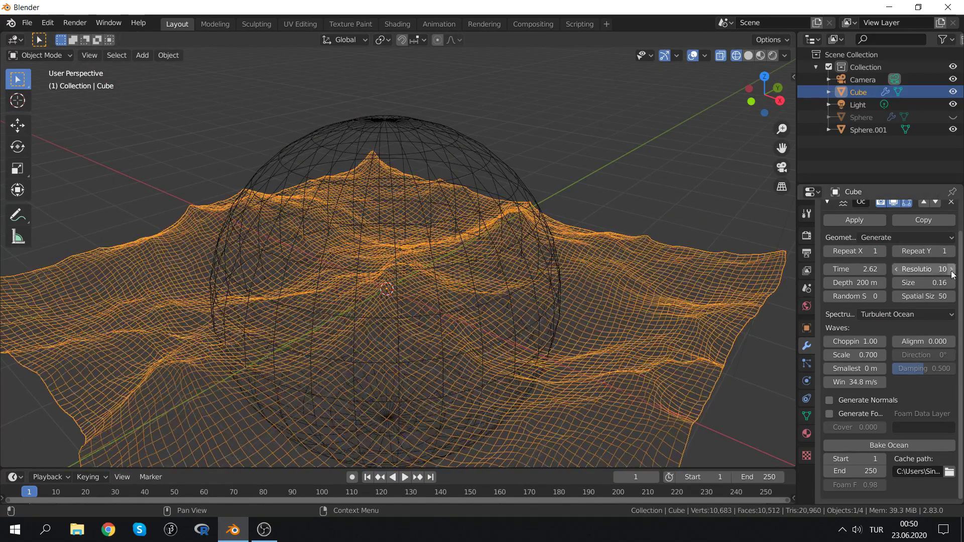
pyautogui.moveTo(565, 246)
pyautogui.mouseDown(button='middle')
pyautogui.moveTo(559, 267)
pyautogui.moveTo(545, 241)
pyautogui.moveTo(553, 228)
pyautogui.moveTo(414, 267)
pyautogui.moveTo(571, 281)
pyautogui.mouseUp(button='middle')
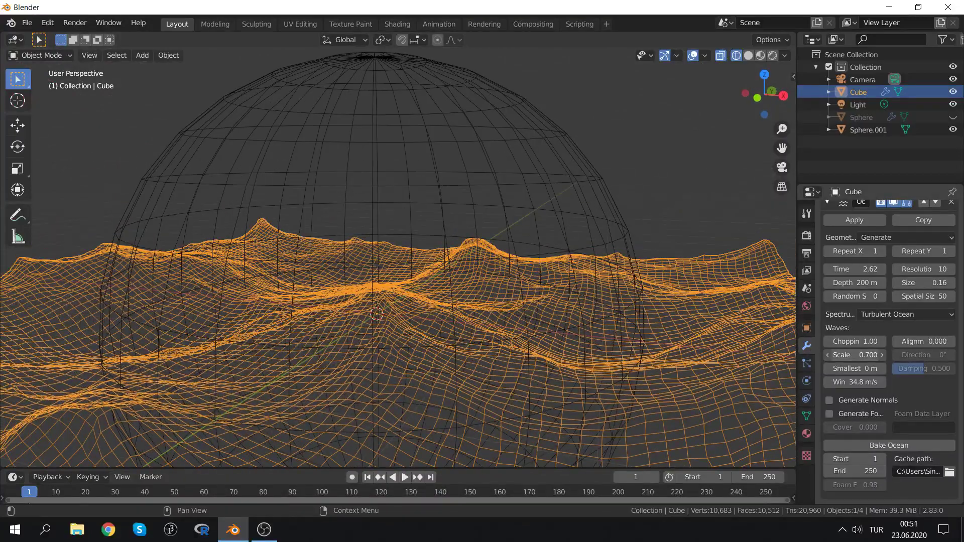
pyautogui.moveTo(855, 355); pyautogui.dragTo(844, 355)
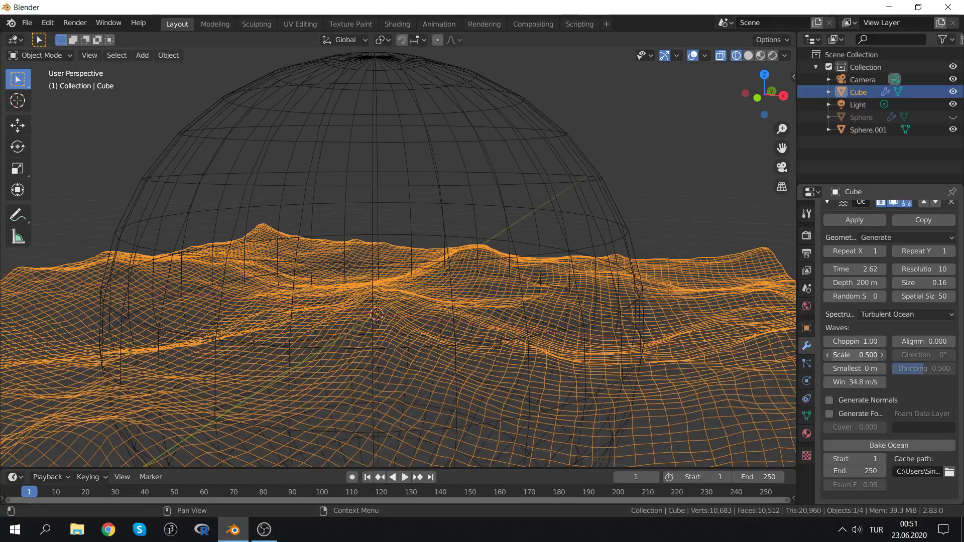
pyautogui.press('Escape')
pyautogui.click(829, 355)
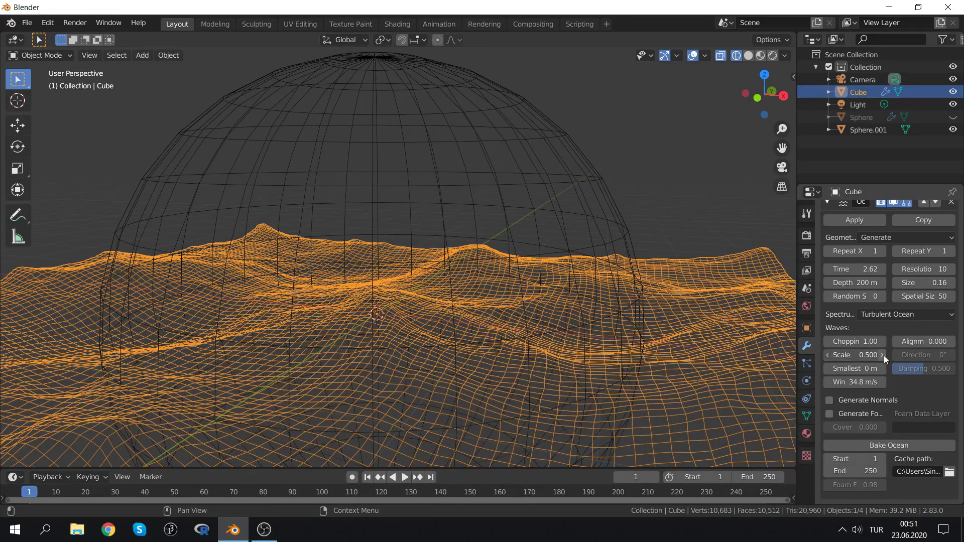
pyautogui.click(883, 355)
# Keep Smallest waves at 0 m and raise Choppiness to 1.36
pyautogui.moveTo(876, 369); pyautogui.dragTo(904, 369)
pyautogui.press('Escape')
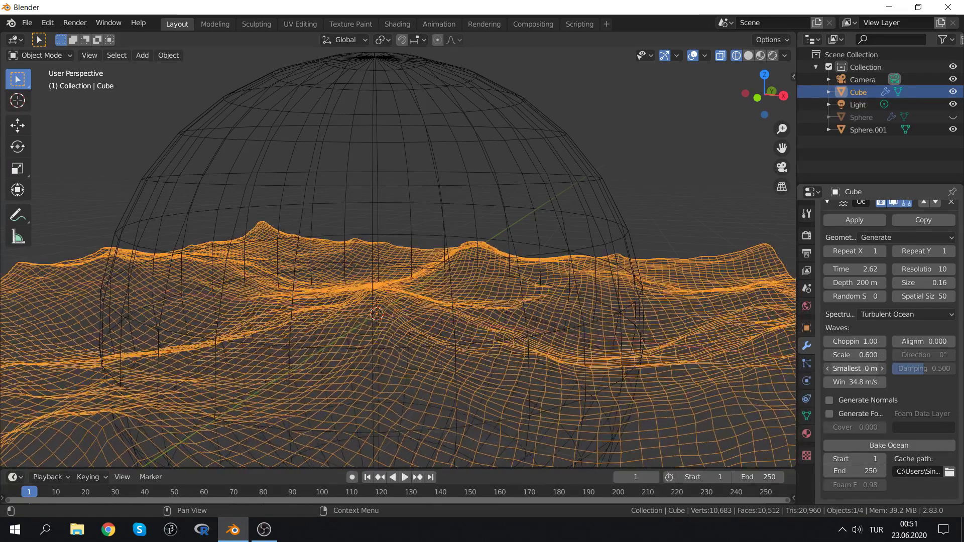
pyautogui.moveTo(855, 342)
pyautogui.mouseDown()
pyautogui.moveTo(834, 342)
pyautogui.moveTo(884, 341)
pyautogui.mouseUp()
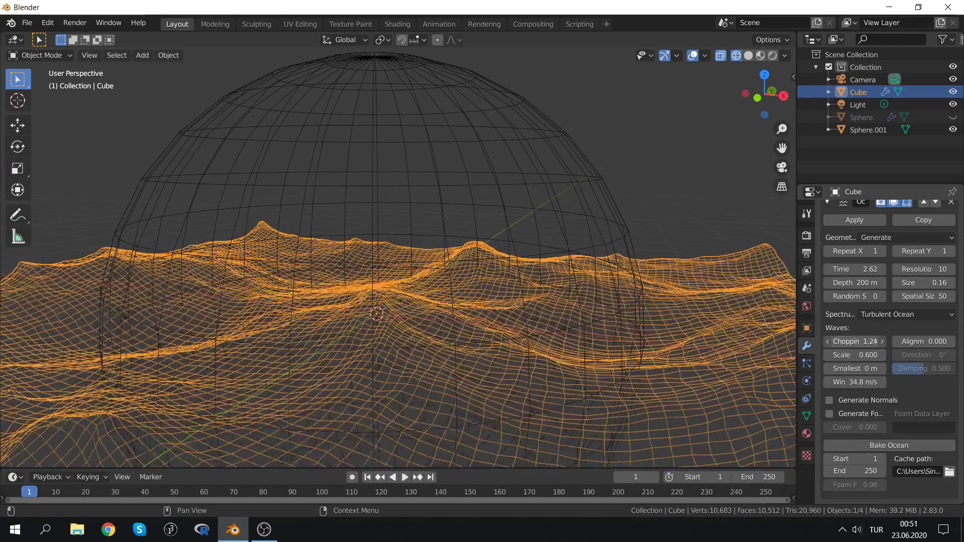
pyautogui.moveTo(624, 195)
pyautogui.mouseDown(button='middle')
pyautogui.moveTo(576, 185)
pyautogui.moveTo(561, 217)
pyautogui.moveTo(533, 237)
pyautogui.moveTo(618, 188)
pyautogui.mouseUp(button='middle')
pyautogui.scroll(-3, 576, 185)
pyautogui.scroll(-3, 575, 184)
# Apply the Ocean modifier so the waves become permanent Cube geometry
pyautogui.click(845, 221)
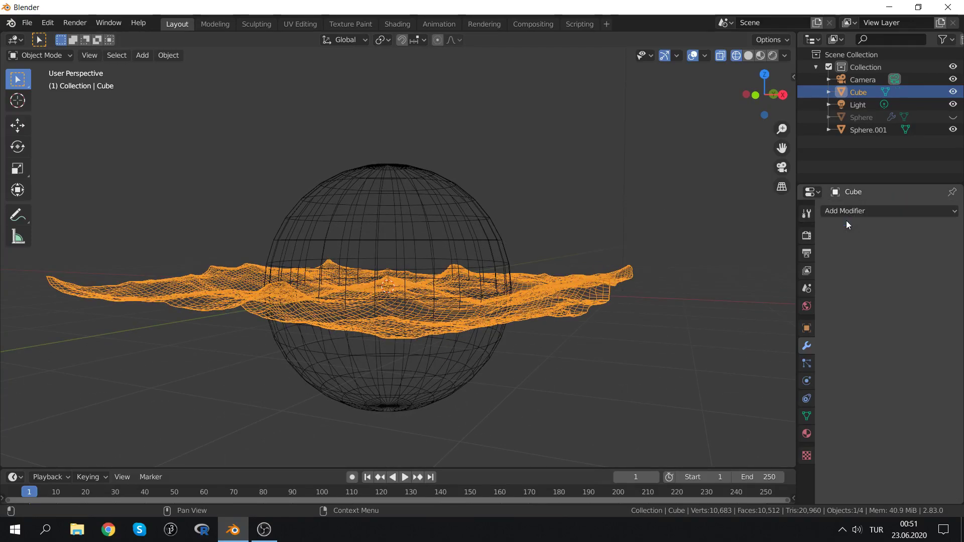
pyautogui.moveTo(604, 179); pyautogui.dragTo(588, 206, button='middle')
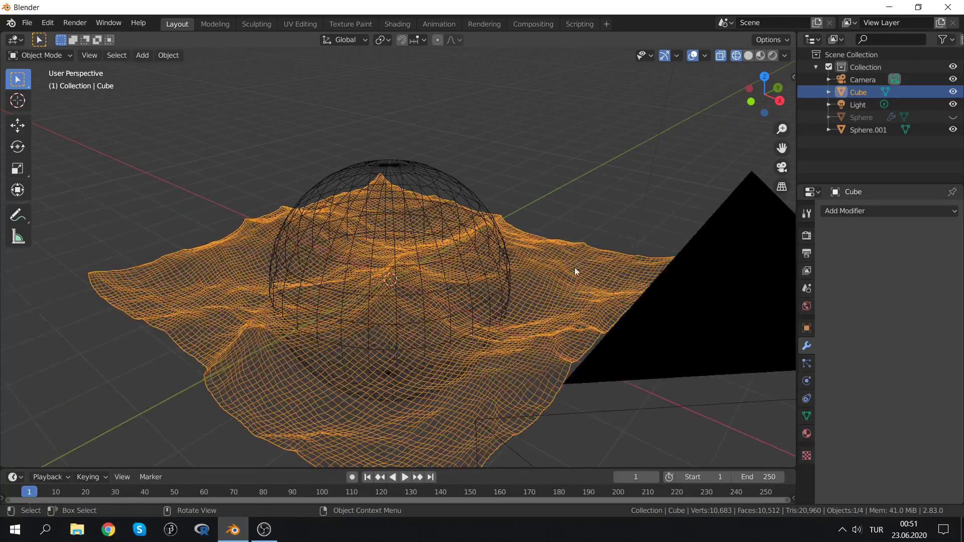
pyautogui.press('g')
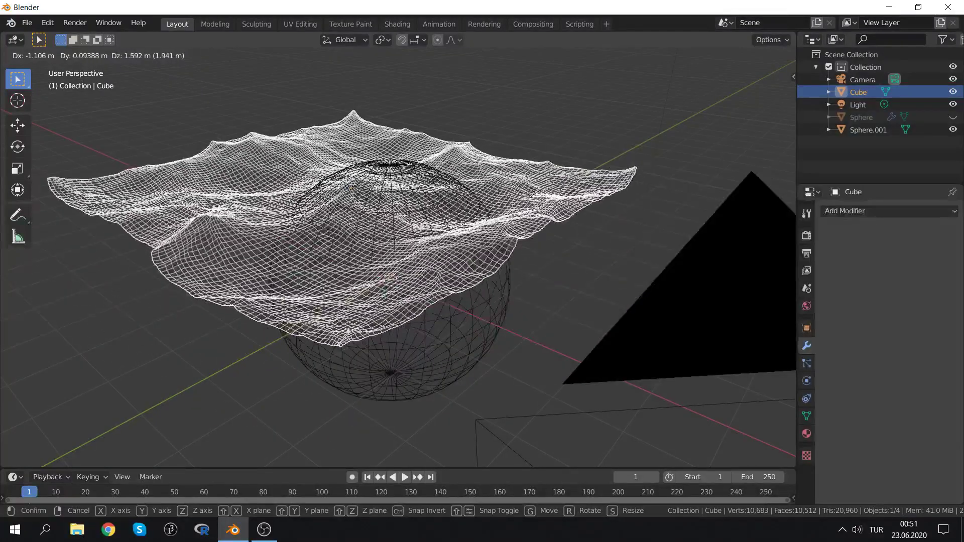
pyautogui.press('Escape')
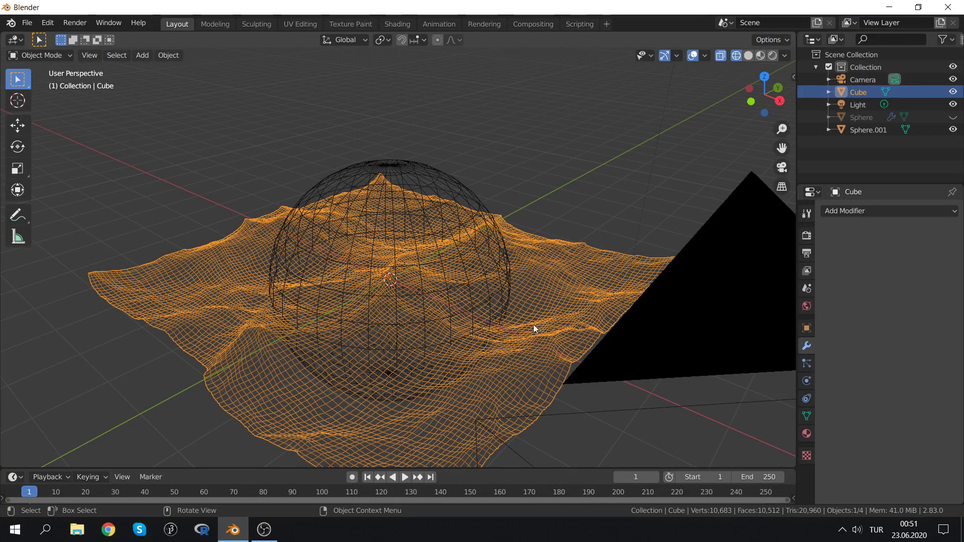
# Add a Boolean Difference modifier with Sphere.001 as cutter, then reselect the Cube
pyautogui.click(904, 213)
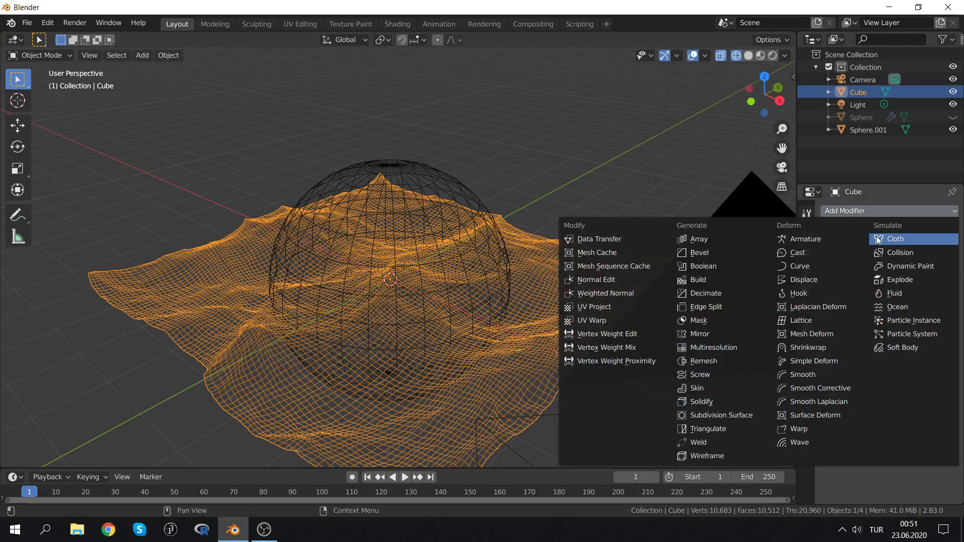
pyautogui.click(713, 265)
pyautogui.moveTo(845, 306)
pyautogui.mouseDown(button='middle')
pyautogui.moveTo(476, 210)
pyautogui.moveTo(460, 228)
pyautogui.mouseUp(button='middle')
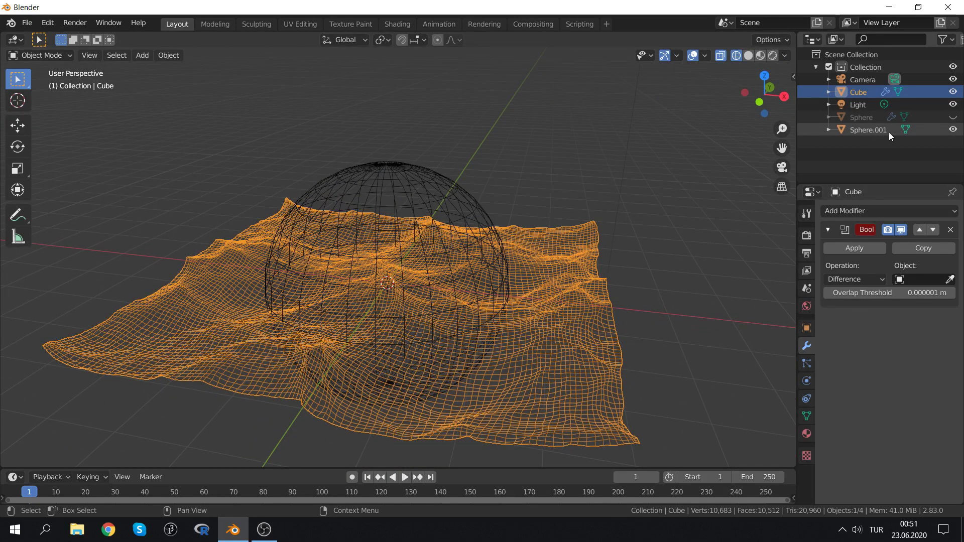
pyautogui.click(925, 279)
pyautogui.click(844, 309)
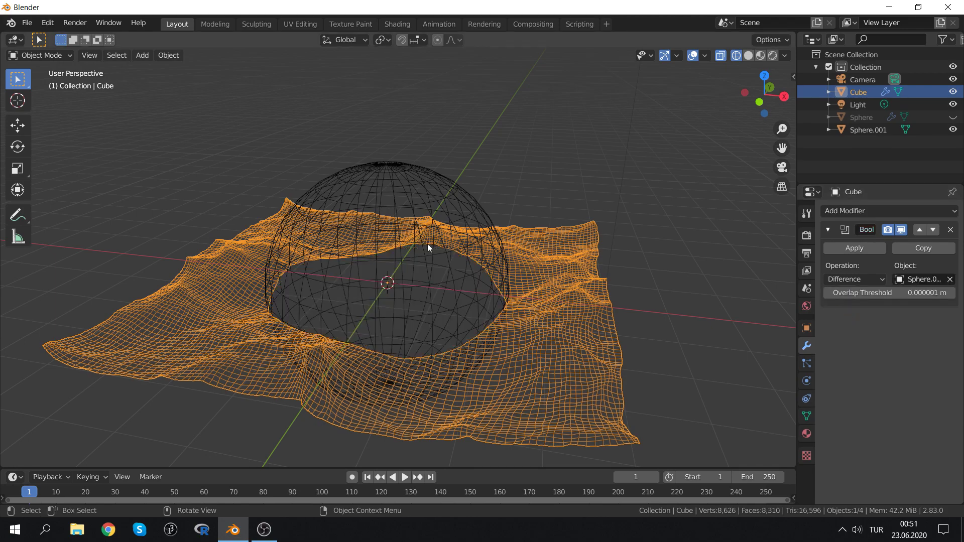
pyautogui.click(437, 192)
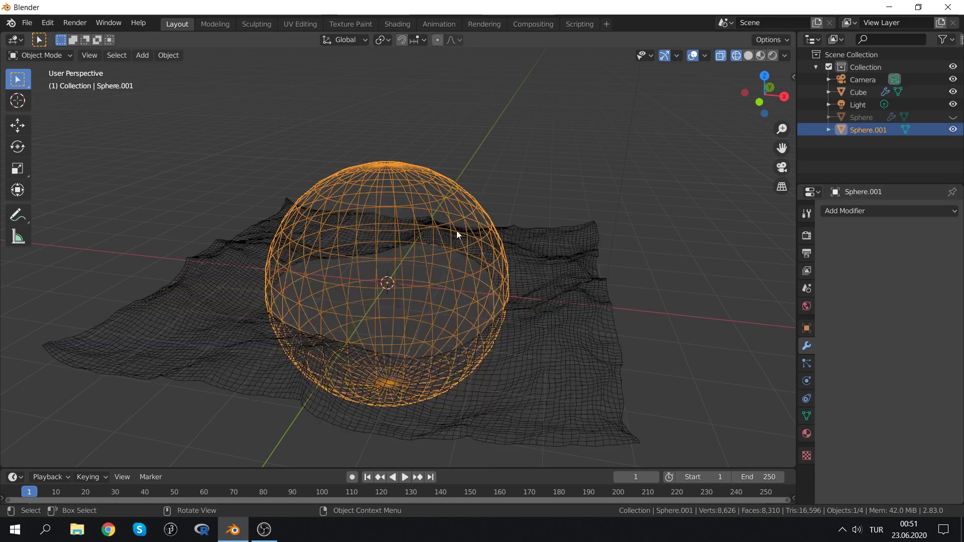
pyautogui.press('g')
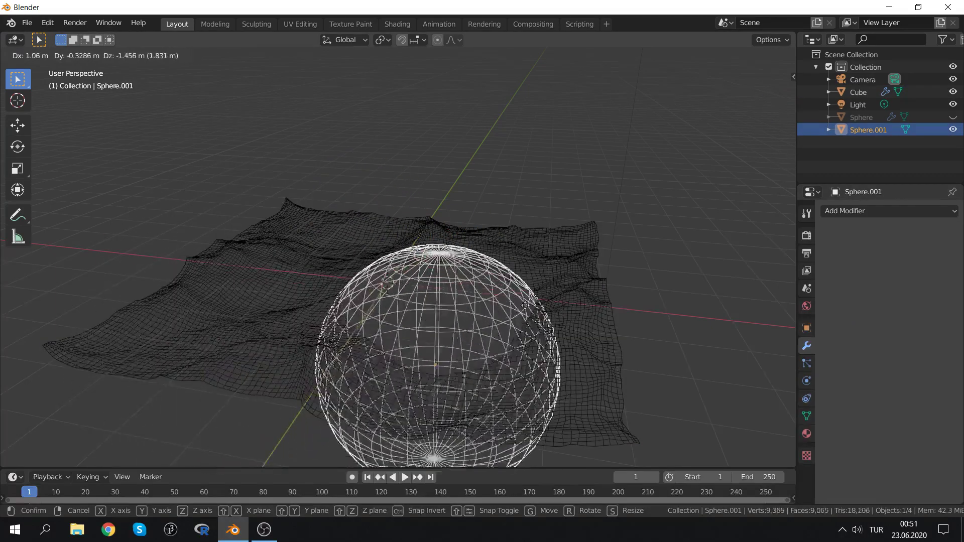
pyautogui.rightClick(555, 346)
pyautogui.click(555, 346)
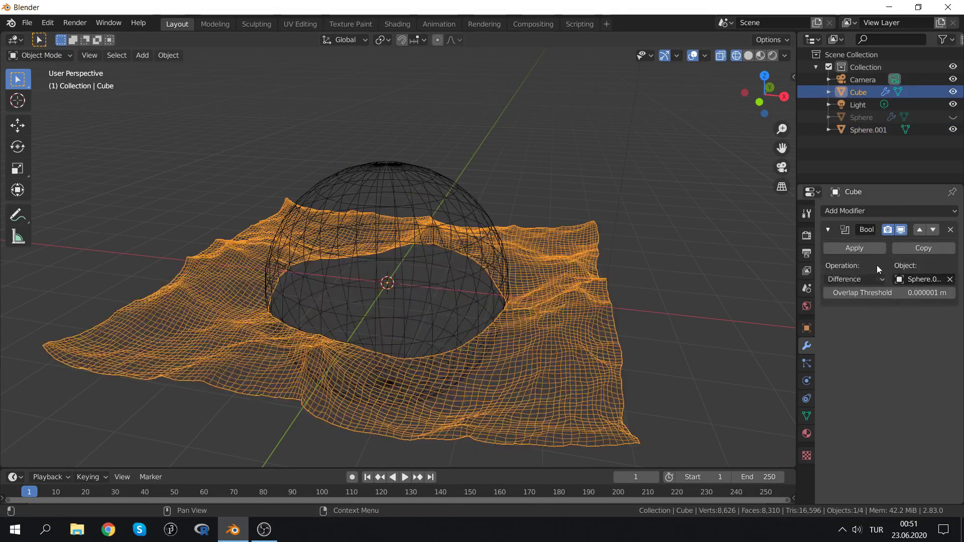
# Switch the Boolean operation to Intersect, keeping only the ocean inside the sphere
pyautogui.click(873, 281)
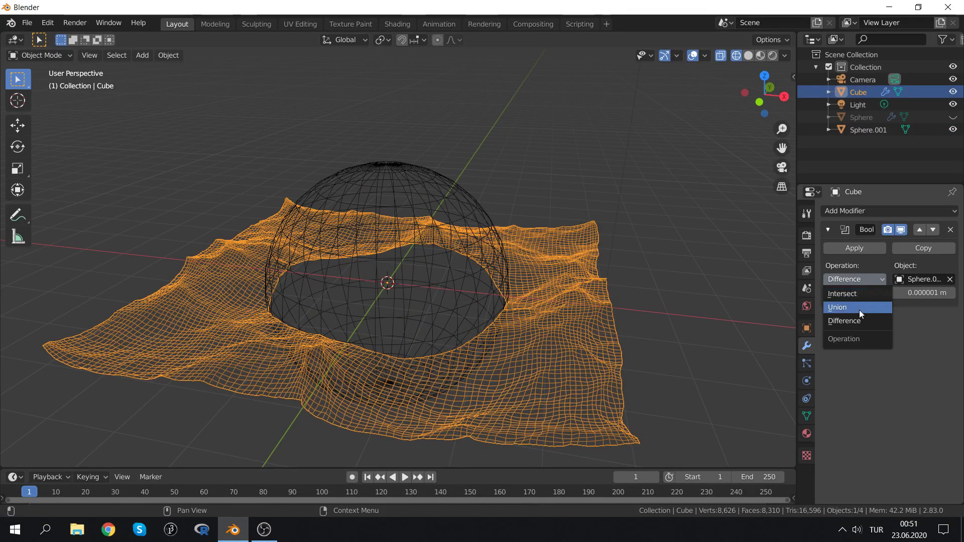
pyautogui.click(859, 309)
pyautogui.click(864, 279)
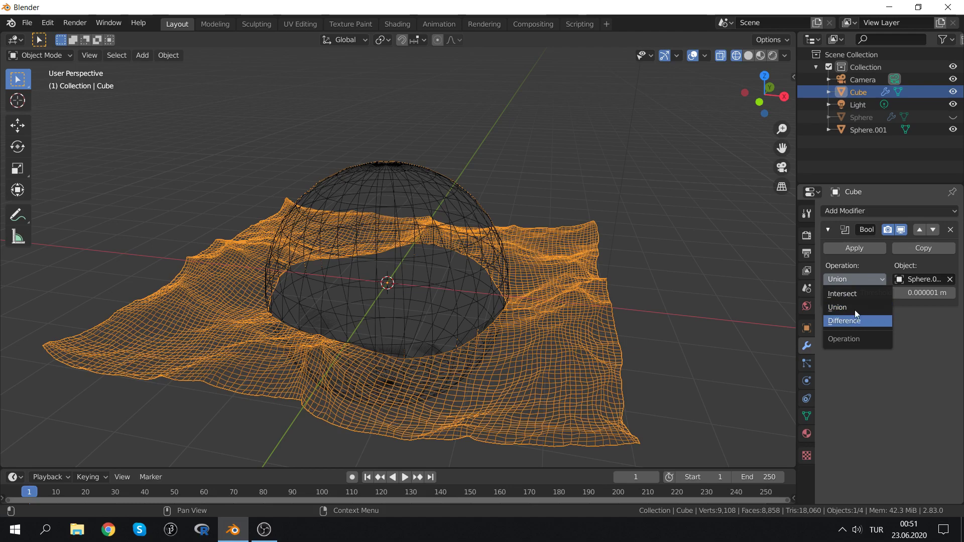
pyautogui.click(854, 298)
pyautogui.moveTo(607, 188)
pyautogui.mouseDown(button='middle')
pyautogui.moveTo(587, 216)
pyautogui.moveTo(618, 172)
pyautogui.mouseUp(button='middle')
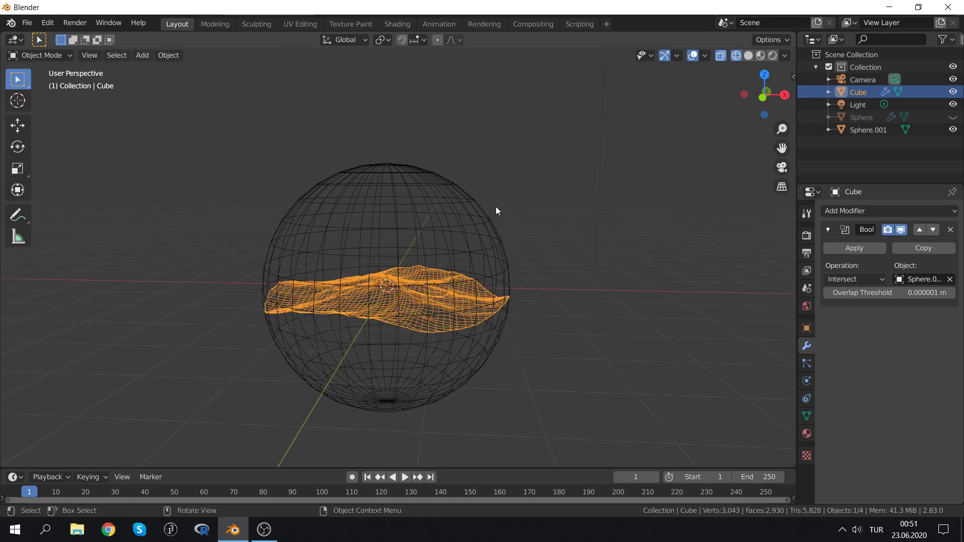
pyautogui.scroll(4, 496, 210)
pyautogui.moveTo(496, 210)
pyautogui.mouseDown(button='middle')
pyautogui.moveTo(537, 198)
pyautogui.moveTo(509, 219)
pyautogui.moveTo(499, 192)
pyautogui.moveTo(526, 177)
pyautogui.moveTo(553, 180)
pyautogui.moveTo(551, 199)
pyautogui.moveTo(486, 218)
pyautogui.moveTo(519, 215)
pyautogui.mouseUp(button='middle')
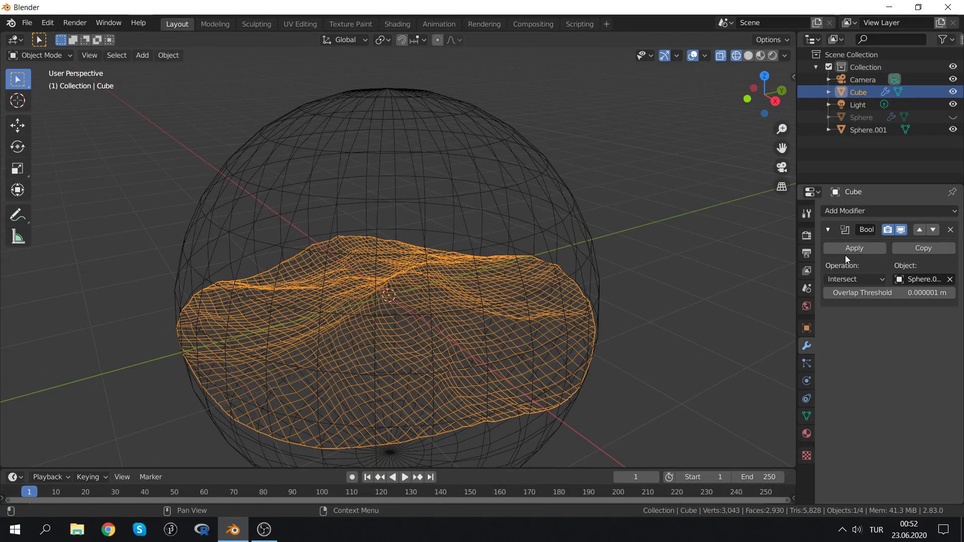
# Reposition Sphere.001, then apply the Intersect Boolean on the wavy surface mesh
pyautogui.click(486, 200)
pyautogui.press('g')
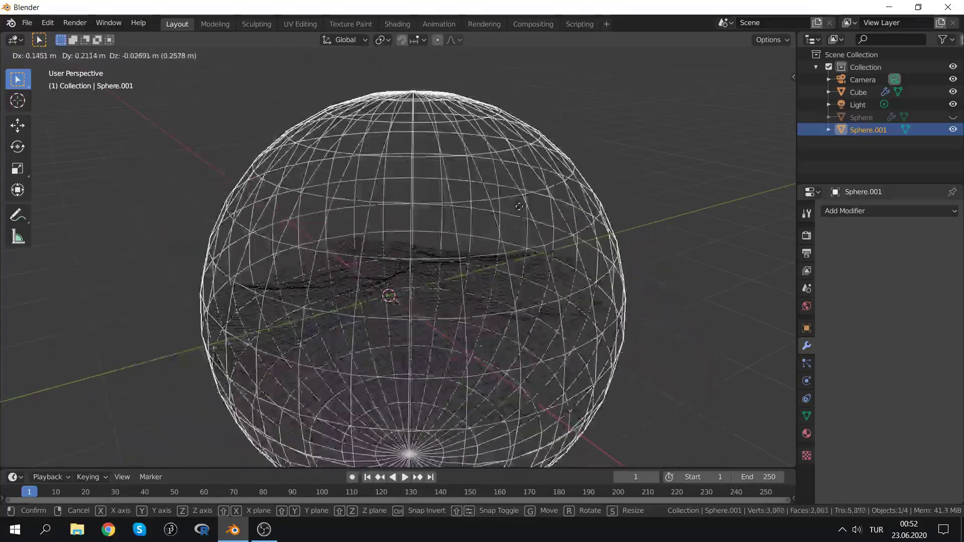
pyautogui.click(472, 224)
pyautogui.moveTo(472, 224); pyautogui.dragTo(532, 215, button='middle')
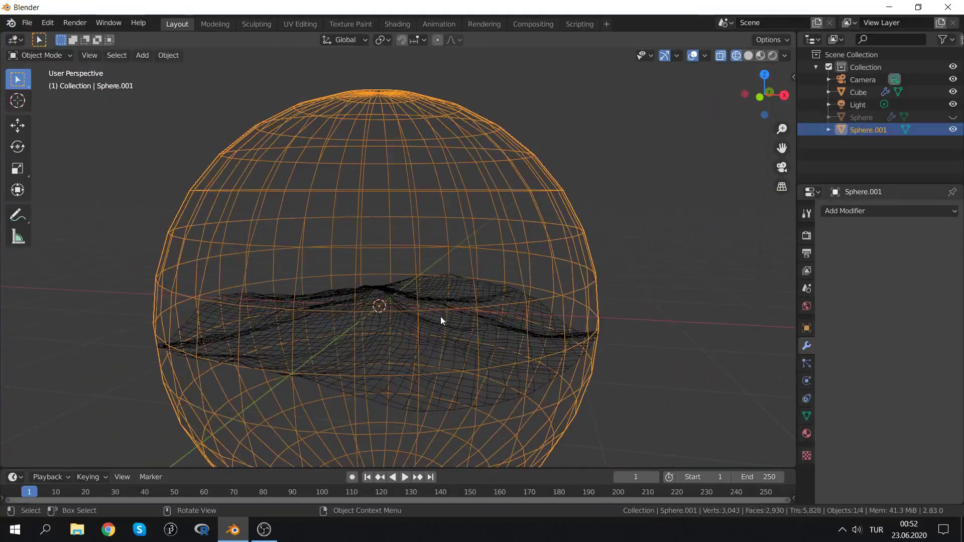
pyautogui.click(420, 340)
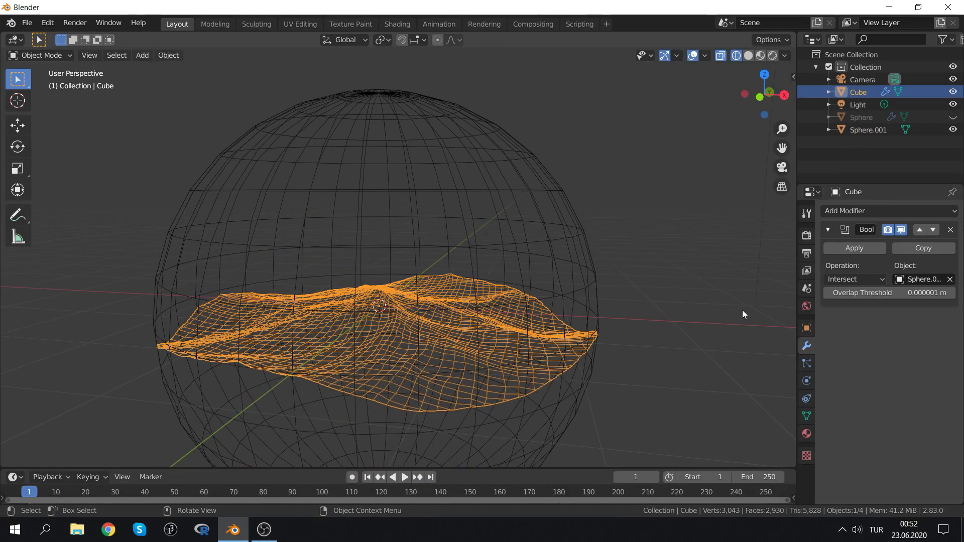
pyautogui.click(860, 249)
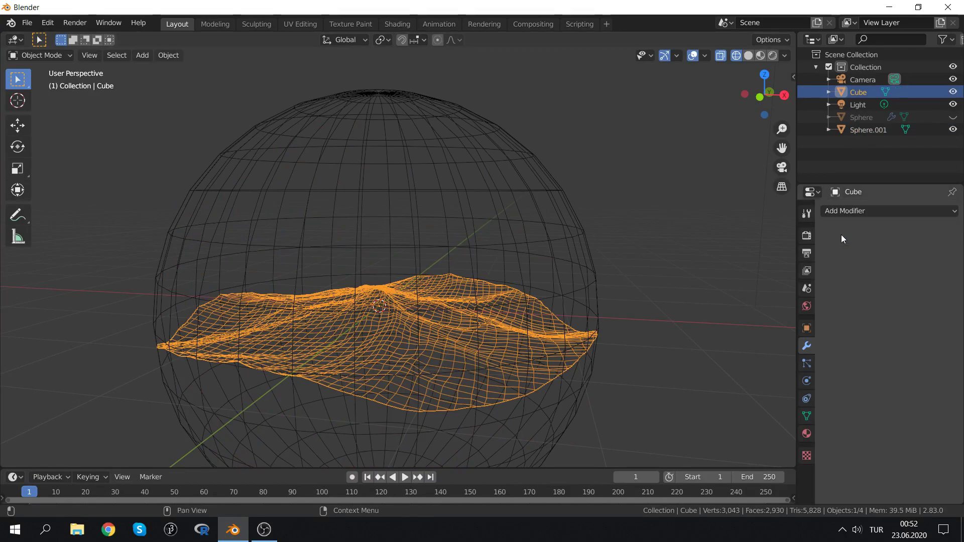
# Delete the helper Sphere.001 and unhide the vase Sphere in the outliner
pyautogui.click(469, 198)
pyautogui.press('g')
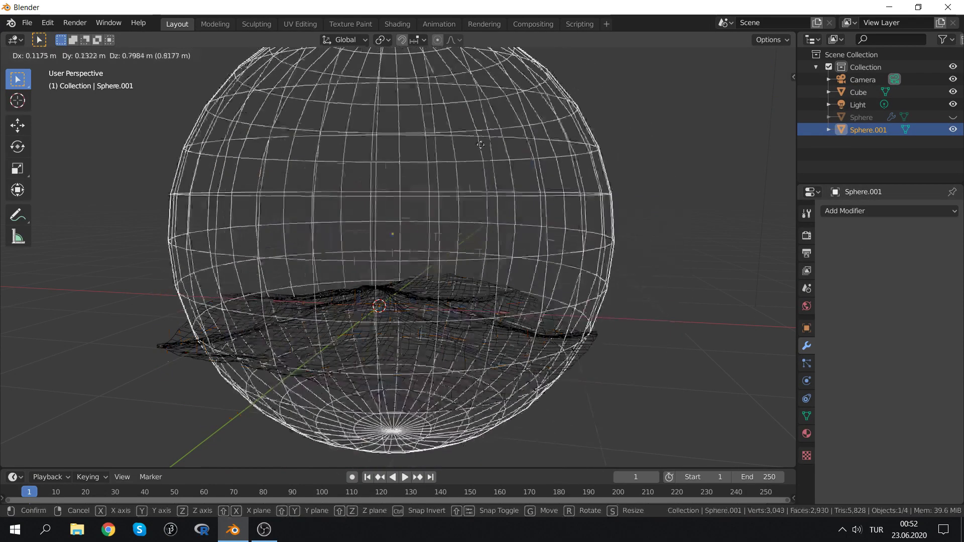
pyautogui.click(480, 145)
pyautogui.press('x')
pyautogui.click(506, 201)
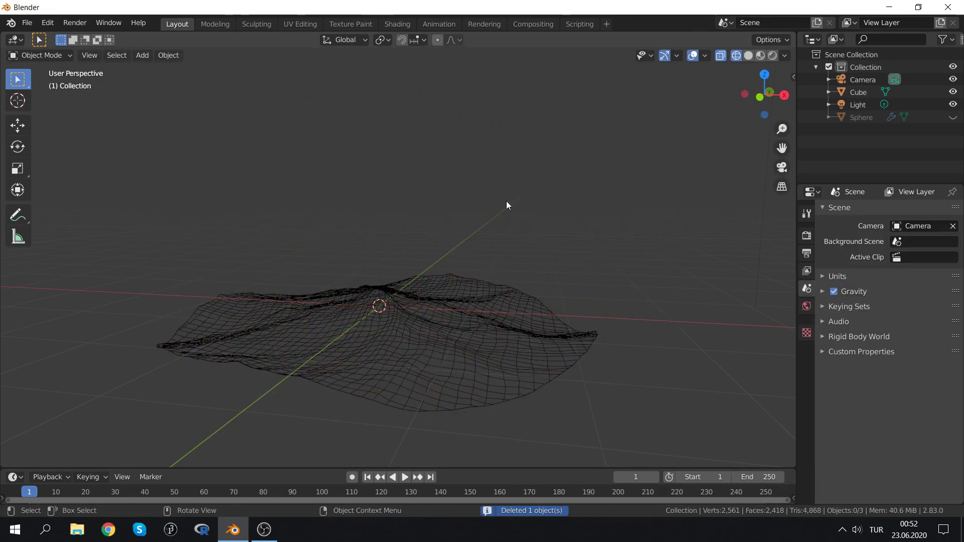
pyautogui.moveTo(506, 200)
pyautogui.mouseDown(button='middle')
pyautogui.moveTo(498, 178)
pyautogui.moveTo(472, 204)
pyautogui.mouseUp(button='middle')
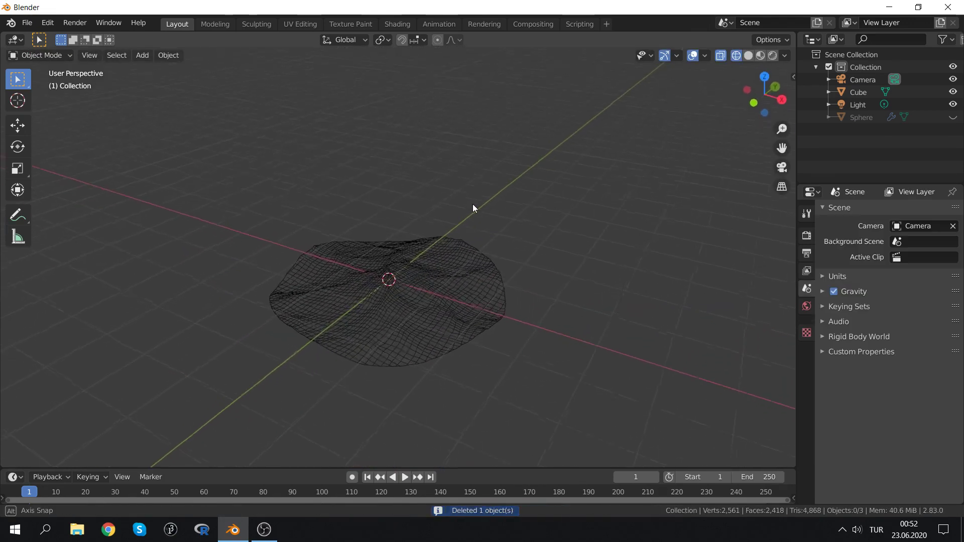
pyautogui.click(858, 117)
pyautogui.click(953, 117)
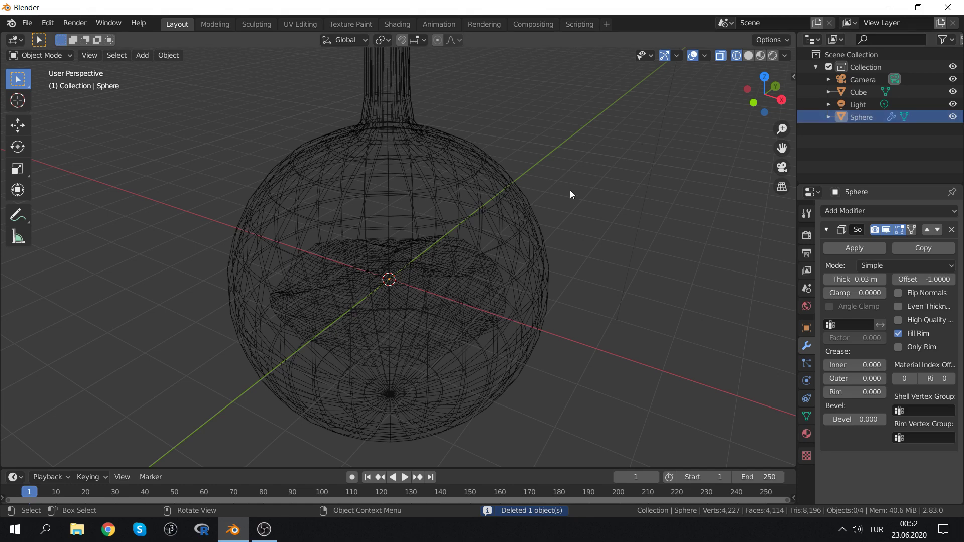
# View the scene in Rendered, then Material Preview shading, orbiting to inspect the liquid
pyautogui.press('z')
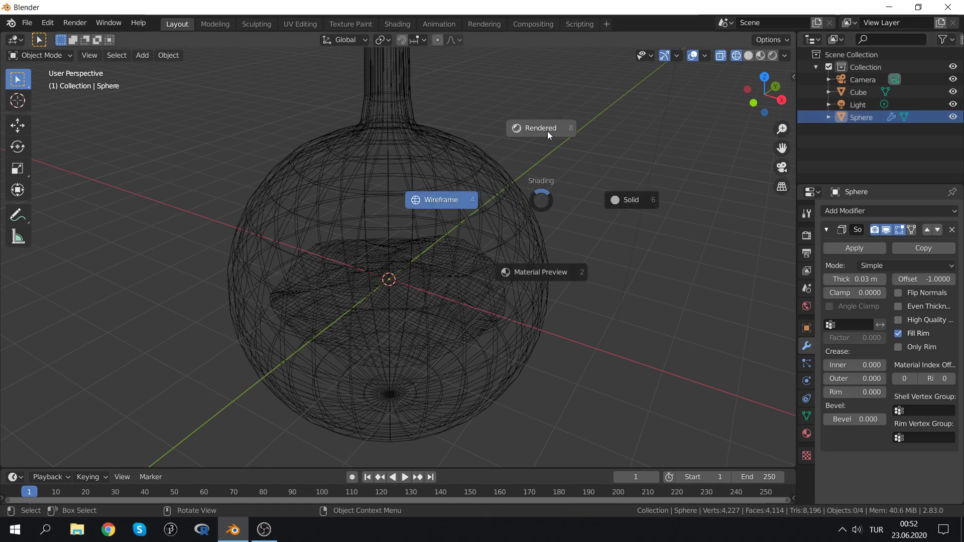
pyautogui.click(548, 134)
pyautogui.moveTo(351, 252)
pyautogui.mouseDown(button='middle')
pyautogui.moveTo(414, 238)
pyautogui.moveTo(398, 241)
pyautogui.mouseUp(button='middle')
pyautogui.click(749, 57)
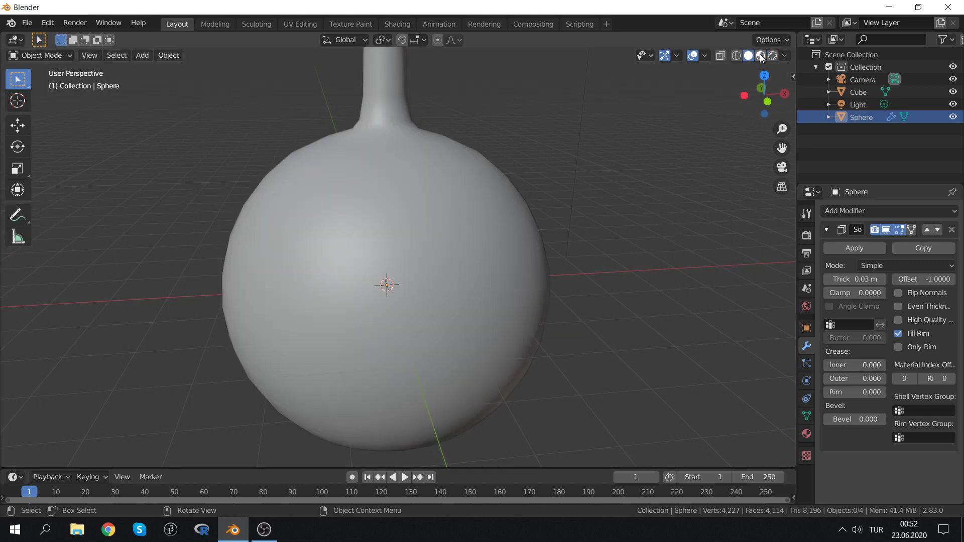
pyautogui.click(760, 56)
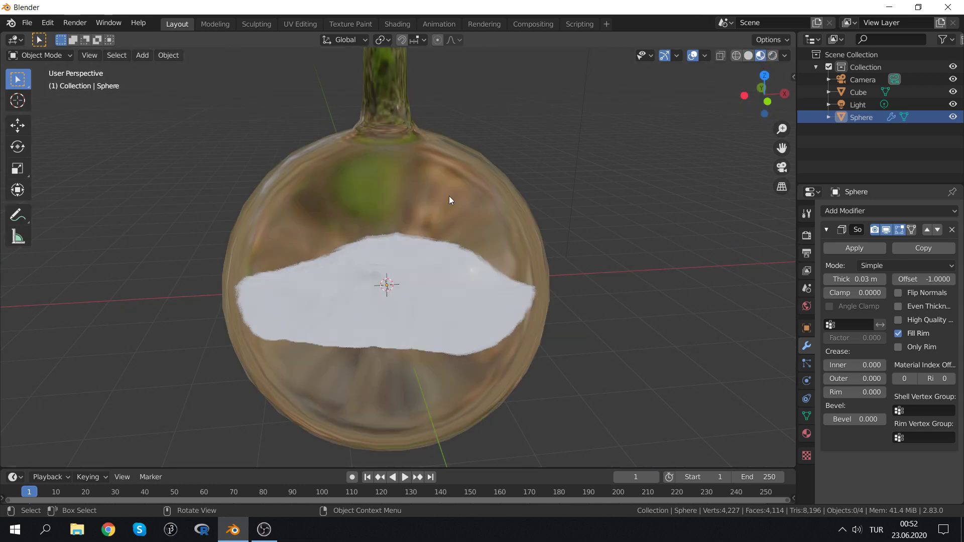
pyautogui.moveTo(586, 192); pyautogui.dragTo(697, 98, button='middle')
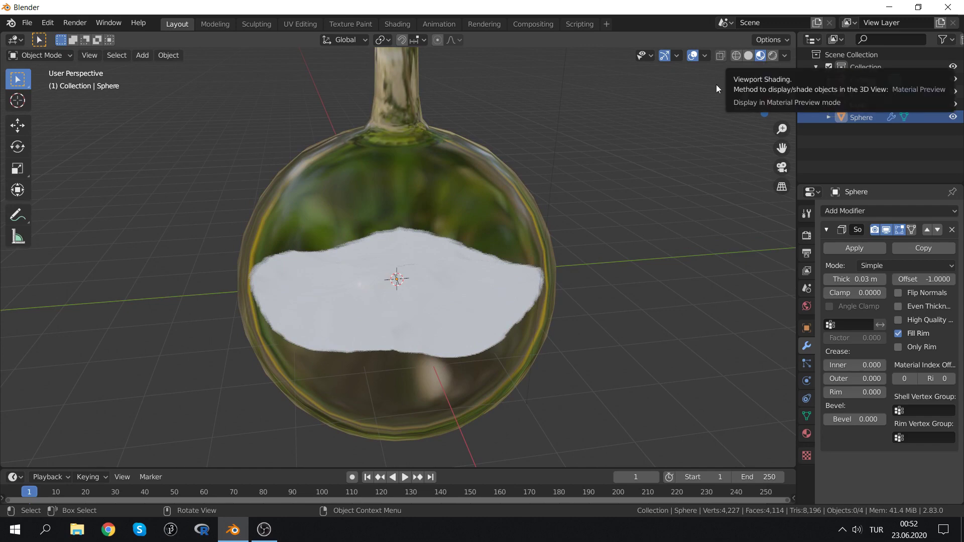
pyautogui.moveTo(415, 283)
pyautogui.mouseDown(button='middle')
pyautogui.moveTo(480, 289)
pyautogui.moveTo(450, 311)
pyautogui.moveTo(472, 341)
pyautogui.moveTo(475, 280)
pyautogui.moveTo(506, 248)
pyautogui.moveTo(498, 264)
pyautogui.mouseUp(button='middle')
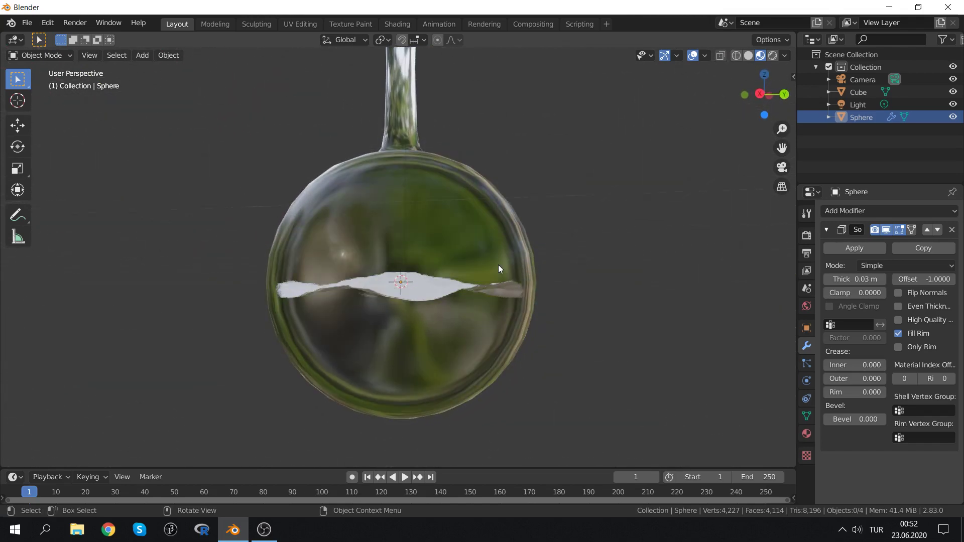
pyautogui.moveTo(568, 264); pyautogui.dragTo(541, 273, button='middle')
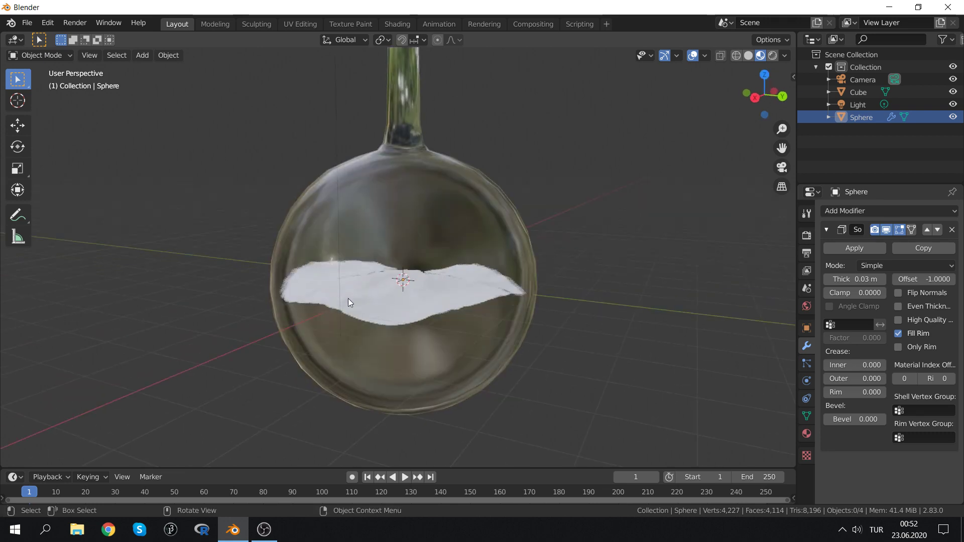
pyautogui.moveTo(423, 320)
pyautogui.mouseDown(button='middle')
pyautogui.moveTo(465, 273)
pyautogui.moveTo(429, 312)
pyautogui.mouseUp(button='middle')
# Hide the vase so only the plain sphere remains in view
pyautogui.press('h')
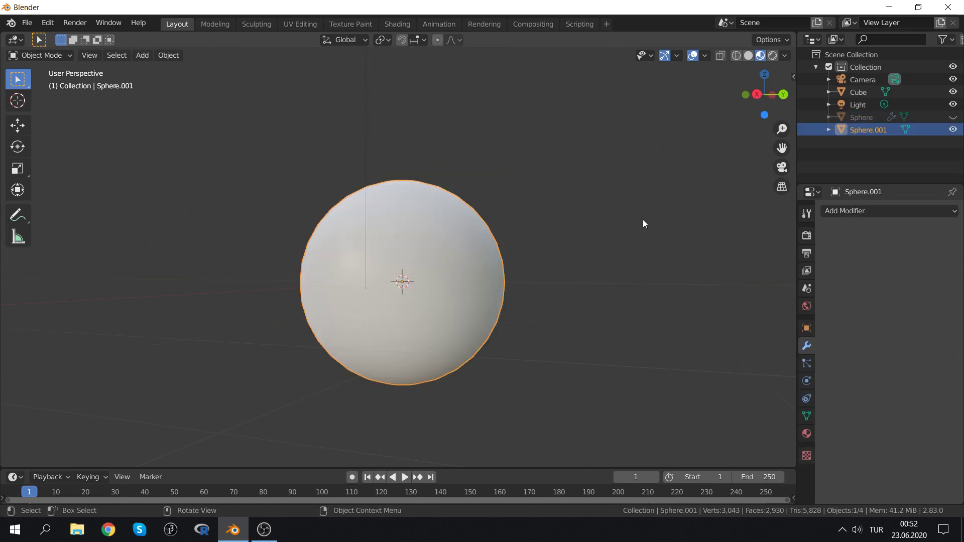
pyautogui.moveTo(644, 223); pyautogui.dragTo(523, 280, button='middle')
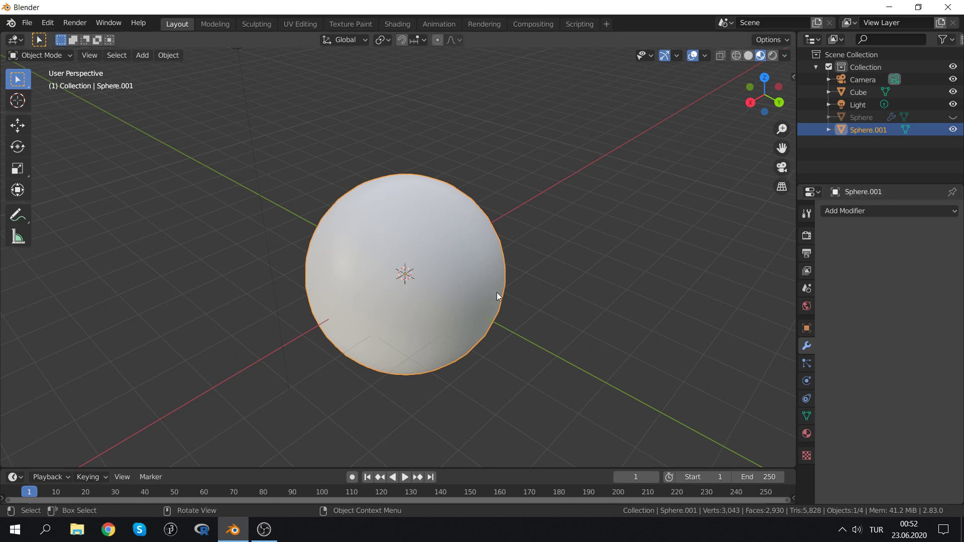
pyautogui.press('g')
pyautogui.press('Escape')
# Switch the viewport to wireframe shading
pyautogui.press('z')
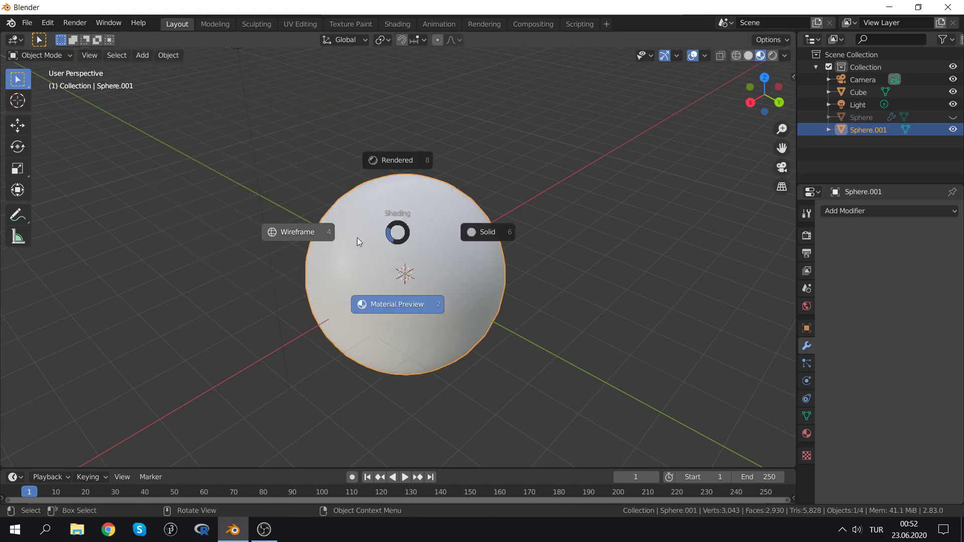
pyautogui.click(314, 231)
pyautogui.moveTo(400, 254); pyautogui.dragTo(420, 230, button='middle')
pyautogui.scroll(4, 443, 299)
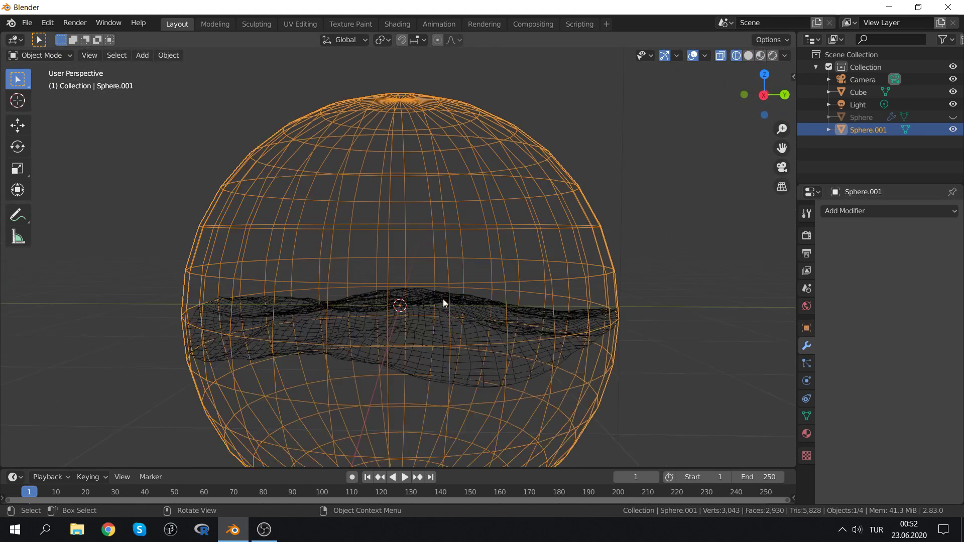
# Select the plain sphere Sphere.001 and bring up its Add Modifier list
pyautogui.click(443, 299)
pyautogui.press('g')
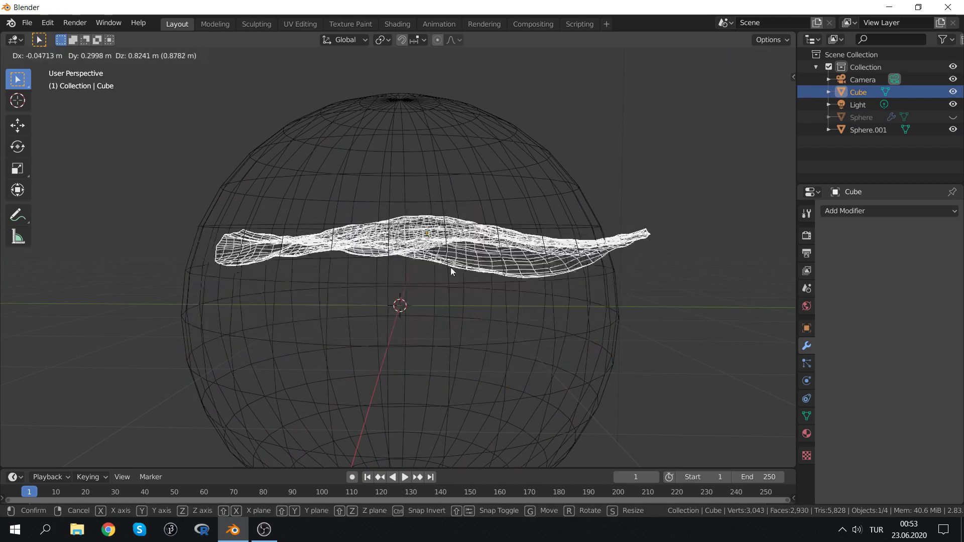
pyautogui.press('Escape')
pyautogui.click(524, 194)
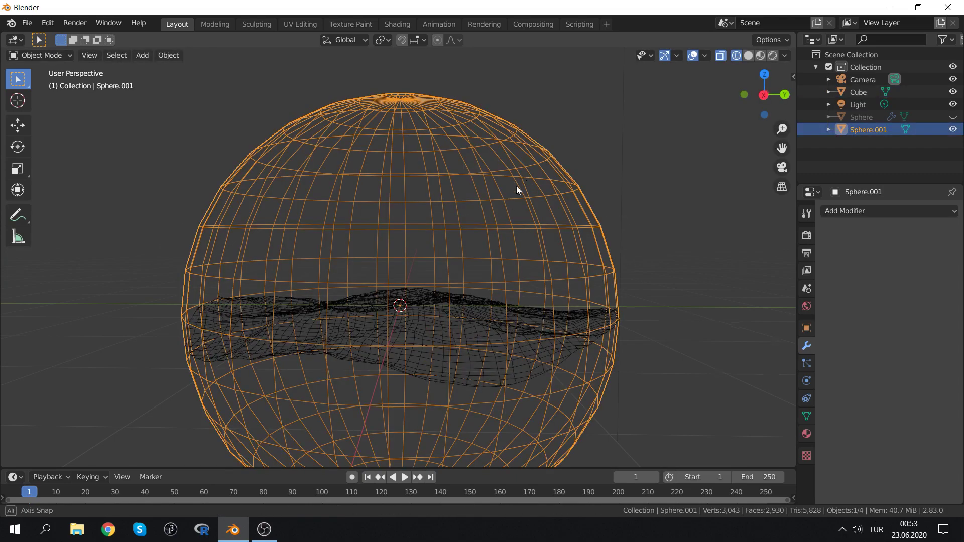
pyautogui.moveTo(516, 190)
pyautogui.mouseDown(button='middle')
pyautogui.moveTo(538, 164)
pyautogui.moveTo(506, 187)
pyautogui.moveTo(490, 187)
pyautogui.mouseUp(button='middle')
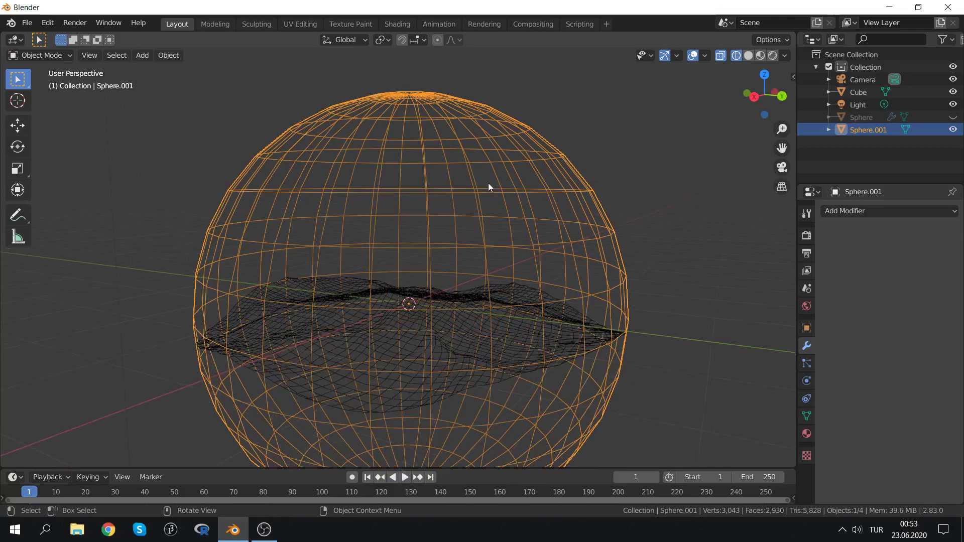
pyautogui.click(393, 342)
pyautogui.scroll(1, 393, 343)
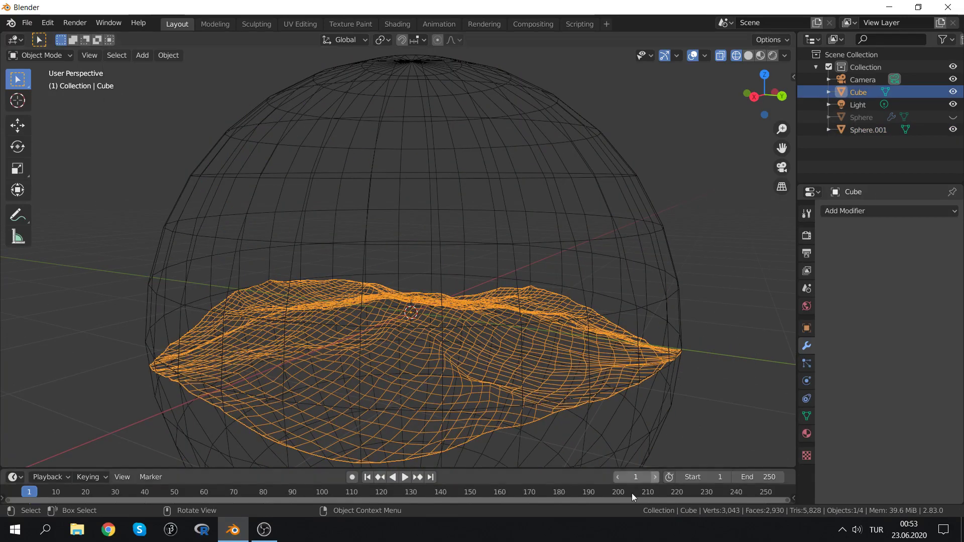
pyautogui.moveTo(470, 370)
pyautogui.mouseDown(button='middle')
pyautogui.moveTo(484, 354)
pyautogui.moveTo(475, 331)
pyautogui.moveTo(459, 340)
pyautogui.moveTo(484, 336)
pyautogui.mouseUp(button='middle')
pyautogui.scroll(-3, 477, 363)
pyautogui.click(456, 255)
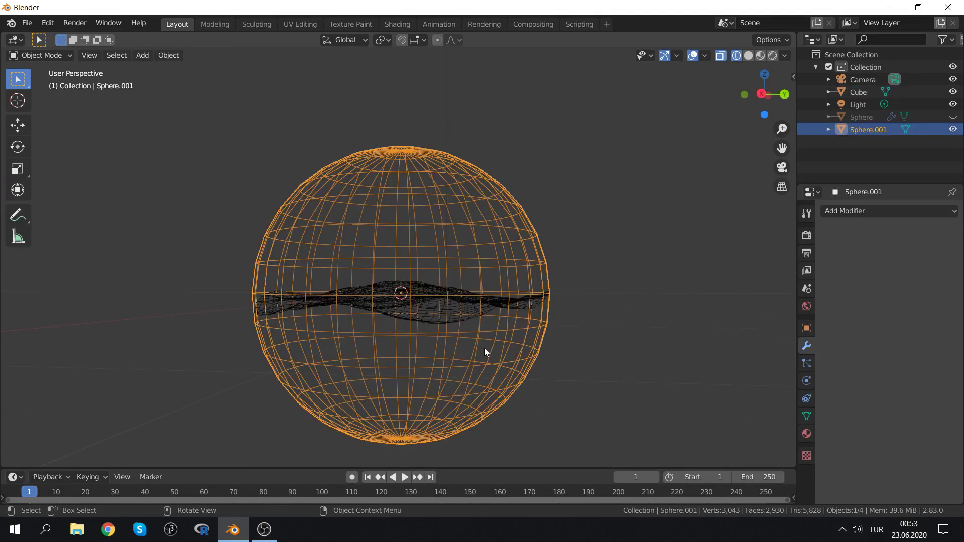
pyautogui.click(857, 216)
# Add a Boolean modifier to the sphere and duplicate the wavy surface in place
pyautogui.click(875, 212)
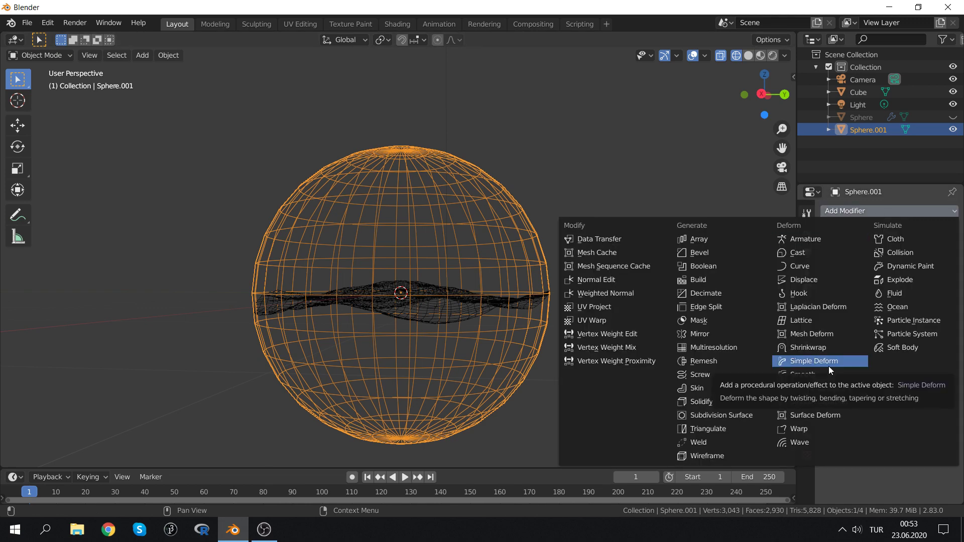
pyautogui.click(723, 270)
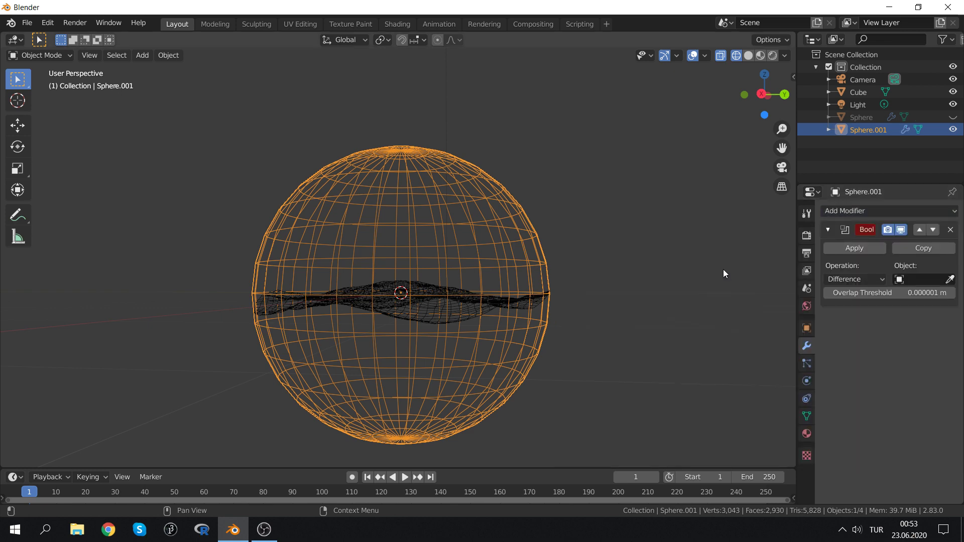
pyautogui.click(435, 301)
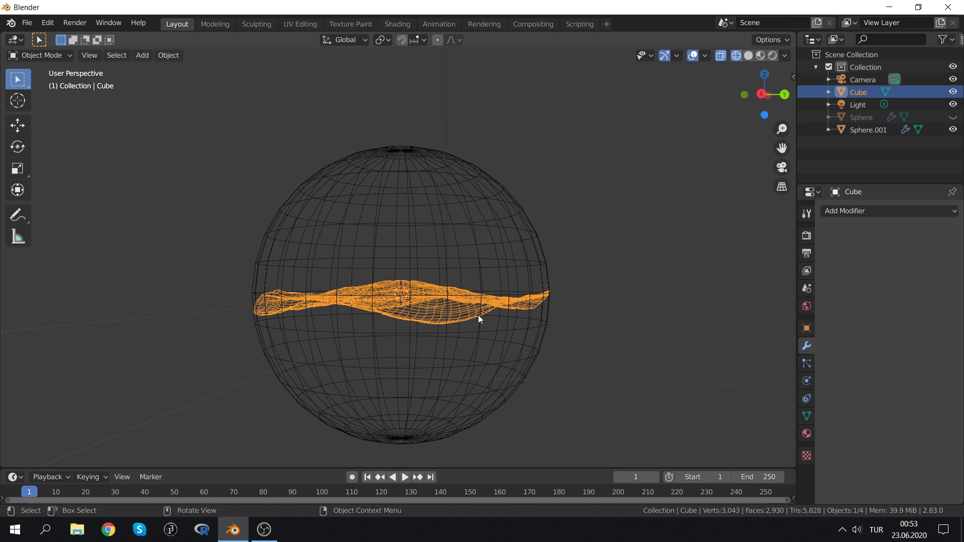
pyautogui.hotkey('shift', 'd')
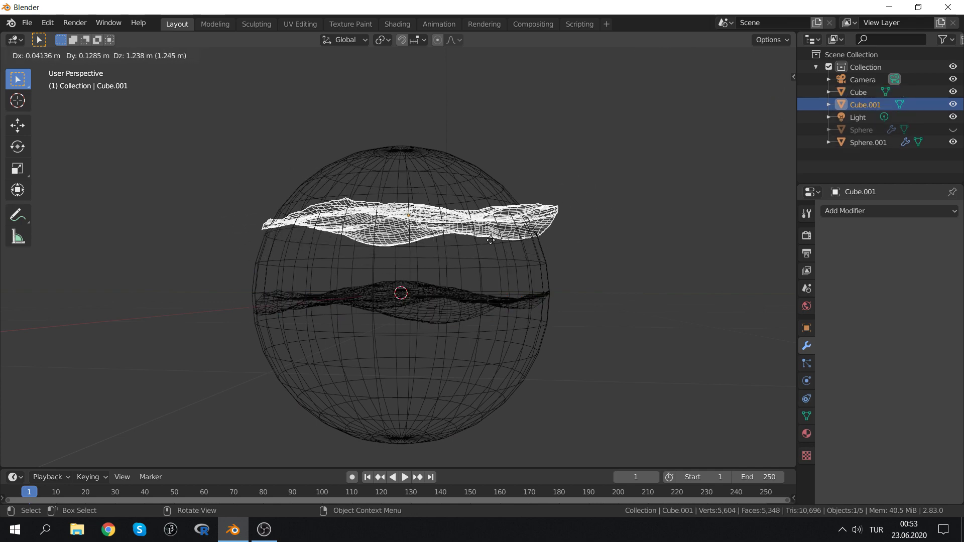
pyautogui.press('Escape')
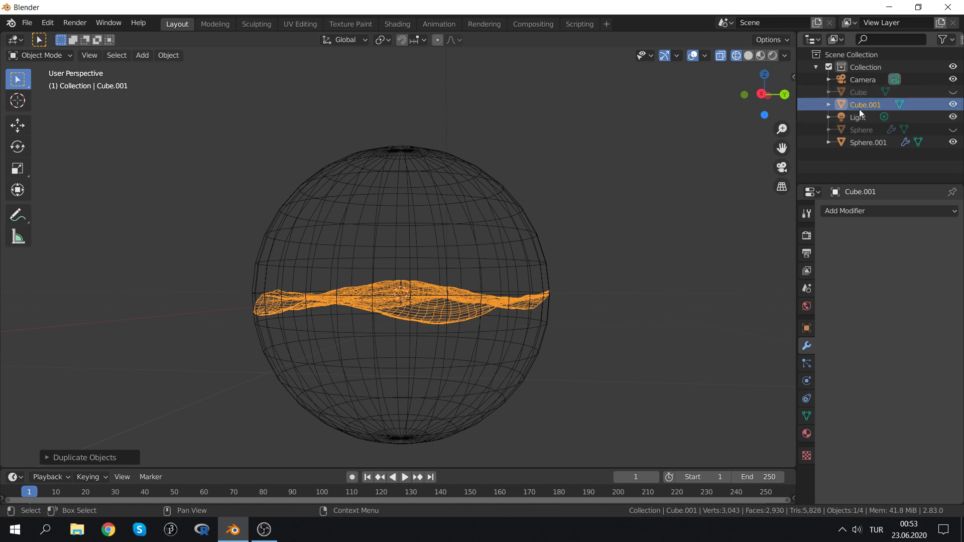
# Scale the duplicate surface wider and select all its mesh in Edit Mode
pyautogui.press('s')
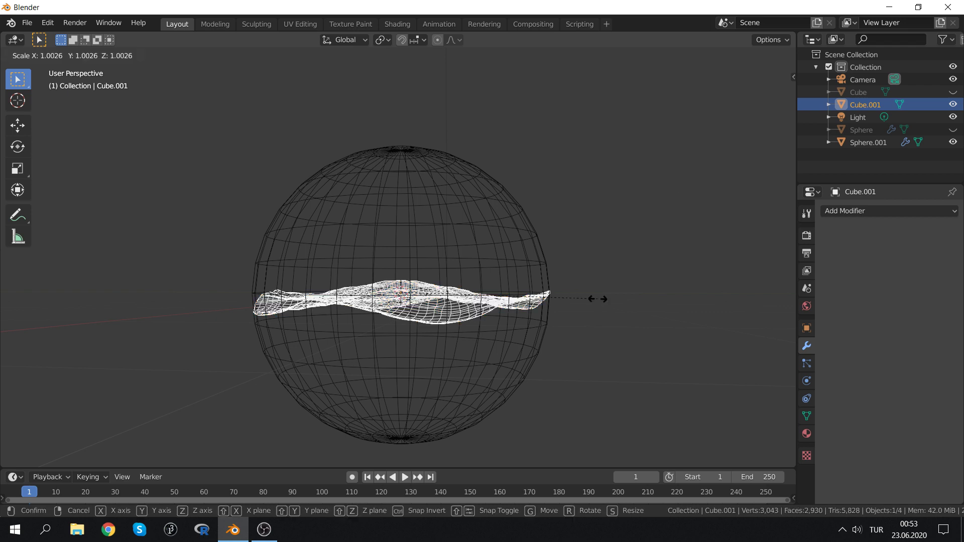
pyautogui.click(625, 297)
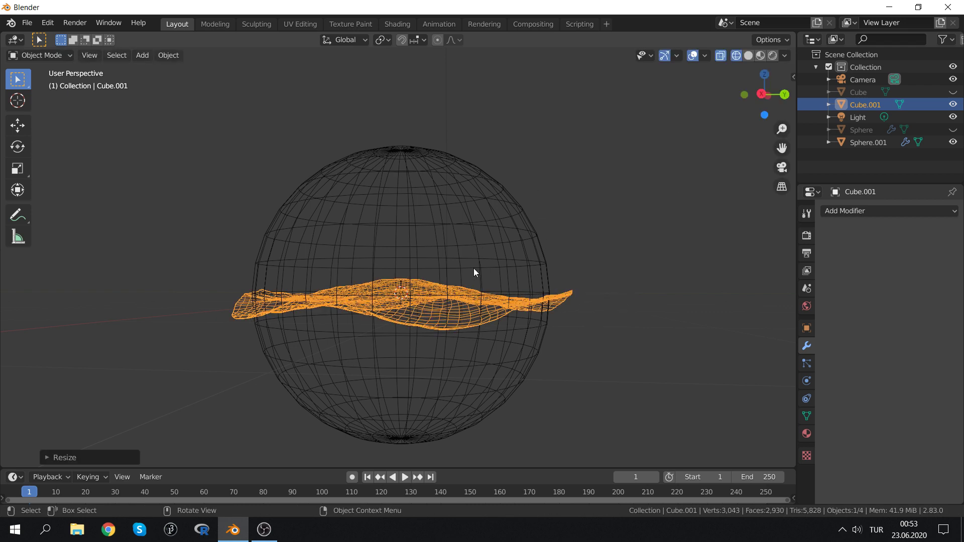
pyautogui.press('Tab')
pyautogui.press('a')
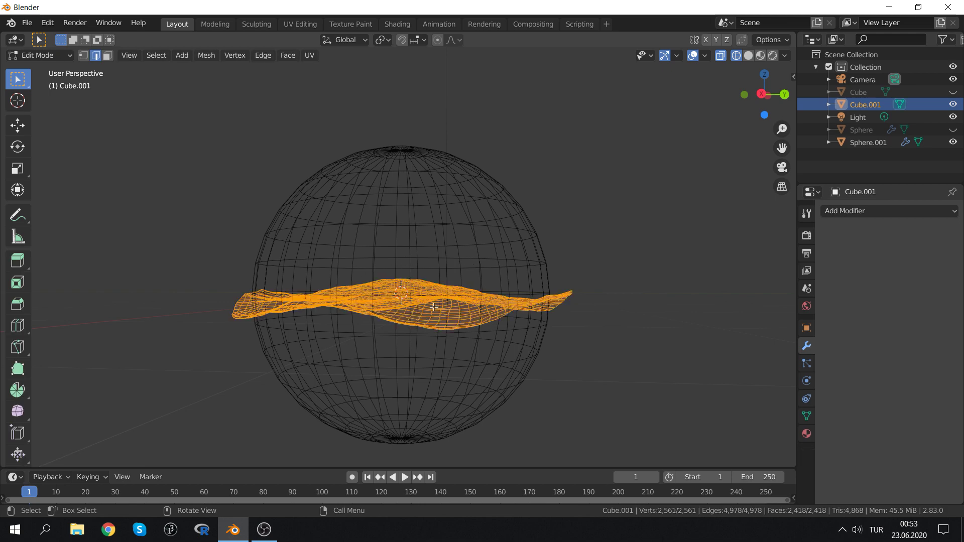
# Extrude Cube.001's surface upward into side walls and return to Object Mode
pyautogui.press('e')
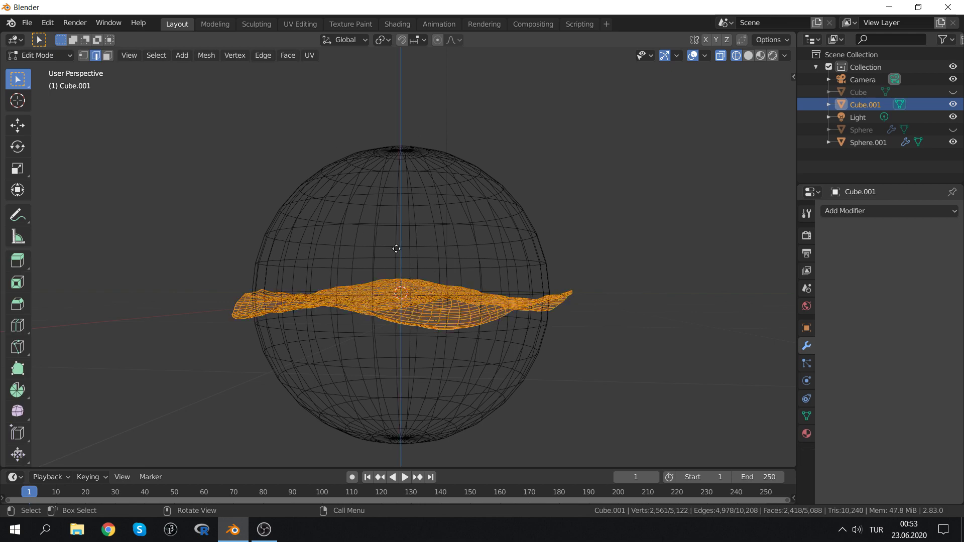
pyautogui.click(398, 67)
pyautogui.moveTo(398, 67)
pyautogui.mouseDown(button='middle')
pyautogui.moveTo(567, 116)
pyautogui.moveTo(592, 97)
pyautogui.mouseUp(button='middle')
pyautogui.press('Tab')
pyautogui.press('Tab')
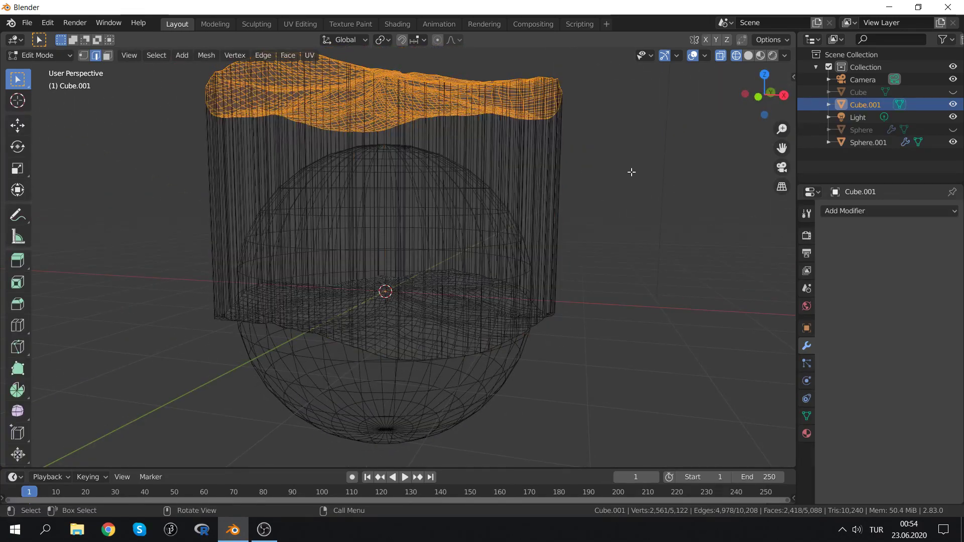
pyautogui.press('Tab')
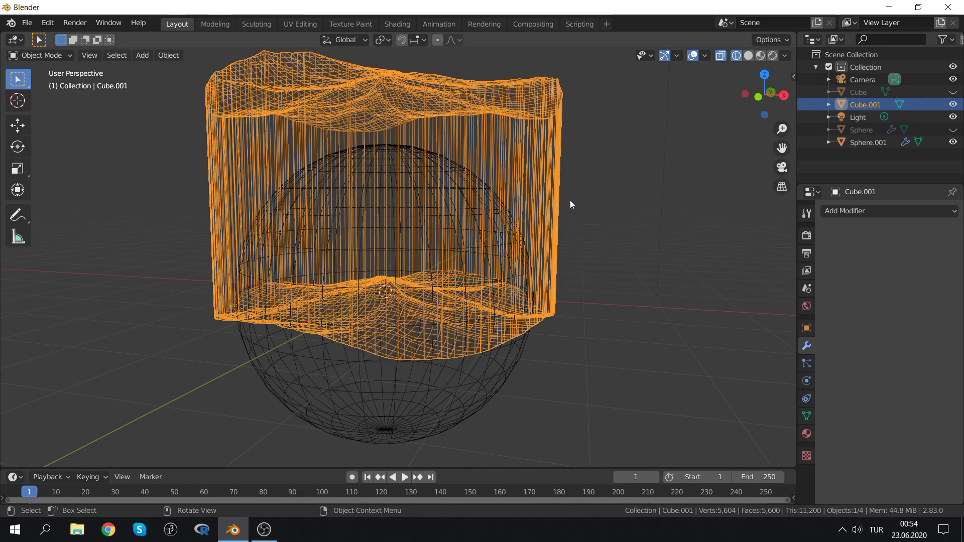
# Set Sphere.001's Boolean cutter to Cube.001 and apply the difference
pyautogui.click(427, 374)
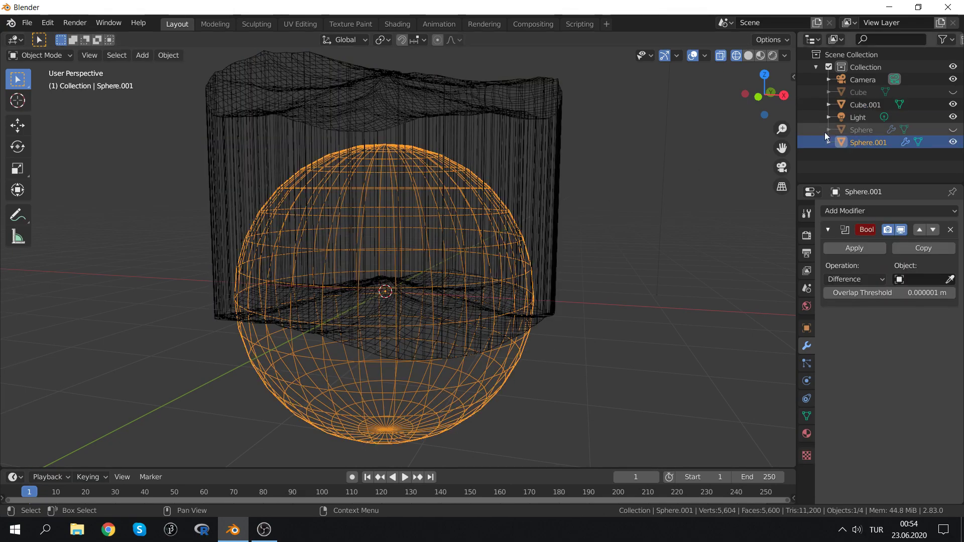
pyautogui.press('g')
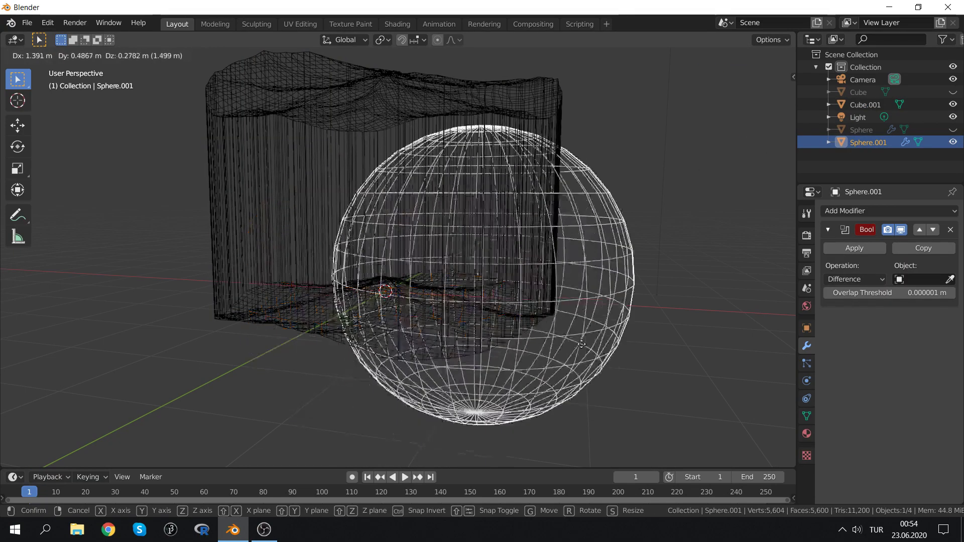
pyautogui.press('Escape')
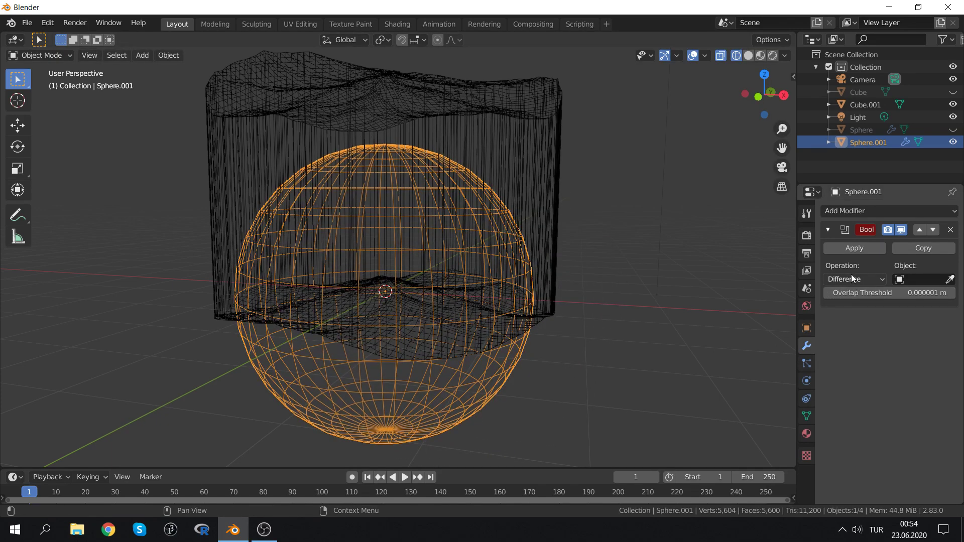
pyautogui.click(926, 282)
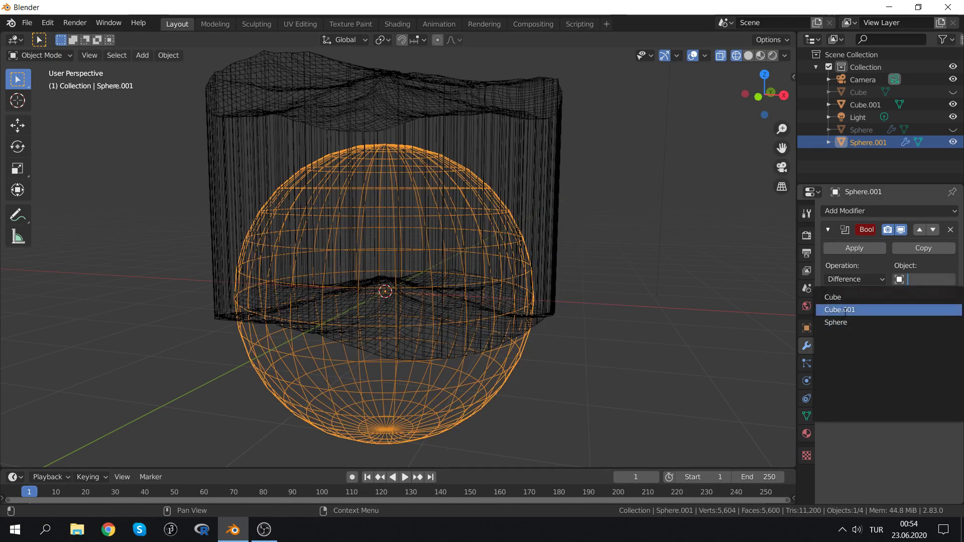
pyautogui.click(849, 310)
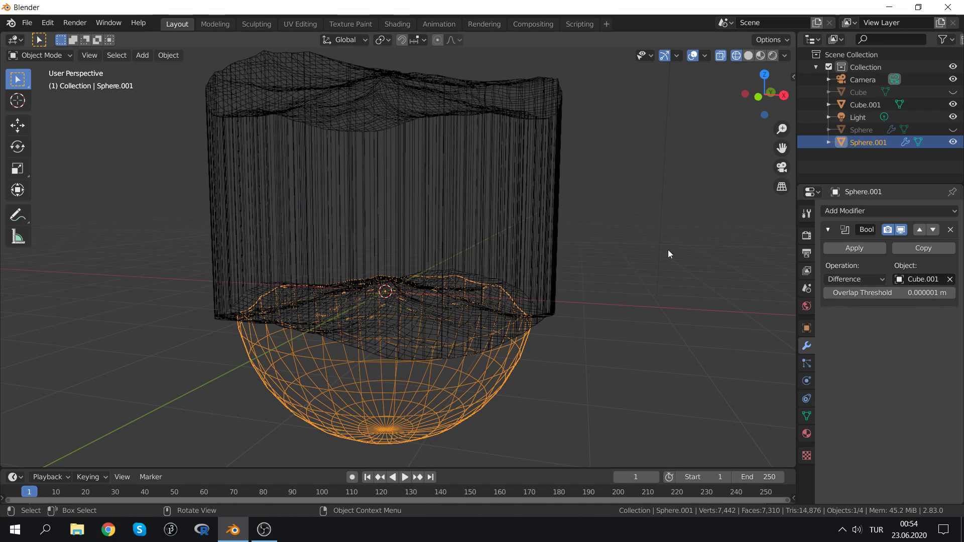
pyautogui.moveTo(645, 214)
pyautogui.mouseDown(button='middle')
pyautogui.moveTo(625, 271)
pyautogui.moveTo(632, 175)
pyautogui.moveTo(630, 206)
pyautogui.moveTo(529, 236)
pyautogui.mouseUp(button='middle')
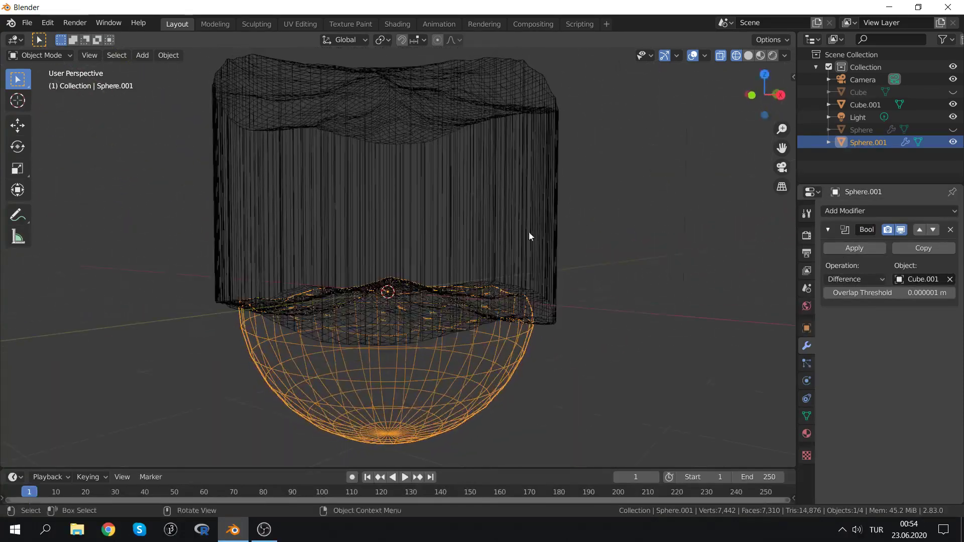
pyautogui.click(866, 249)
# Delete Cube.001 from the scene
pyautogui.click(336, 161)
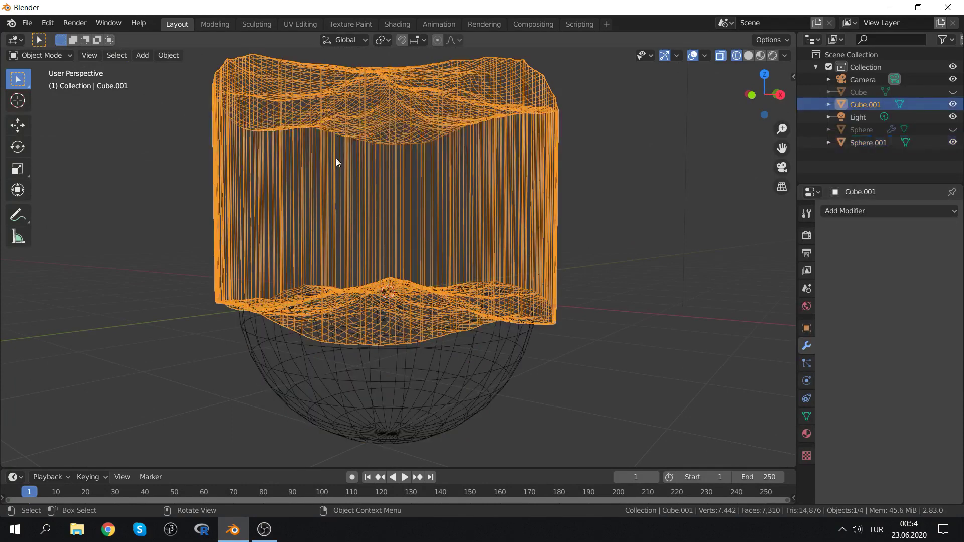
pyautogui.press('x')
pyautogui.click(345, 166)
pyautogui.moveTo(547, 192)
pyautogui.mouseDown(button='middle')
pyautogui.moveTo(540, 229)
pyautogui.moveTo(487, 213)
pyautogui.moveTo(448, 279)
pyautogui.moveTo(531, 233)
pyautogui.mouseUp(button='middle')
pyautogui.scroll(3, 477, 223)
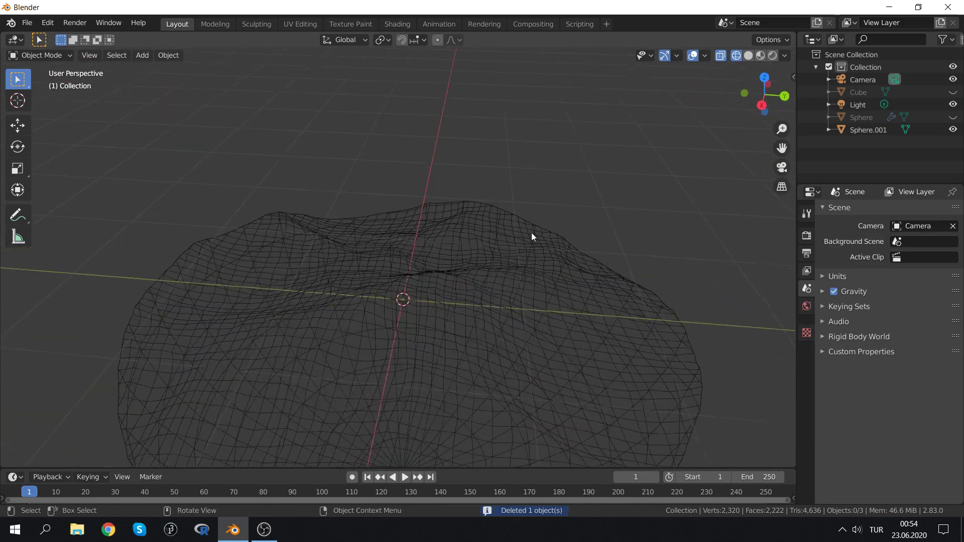
# Unhide the original wavy Cube and switch to Solid shading
pyautogui.click(953, 93)
pyautogui.click(953, 92)
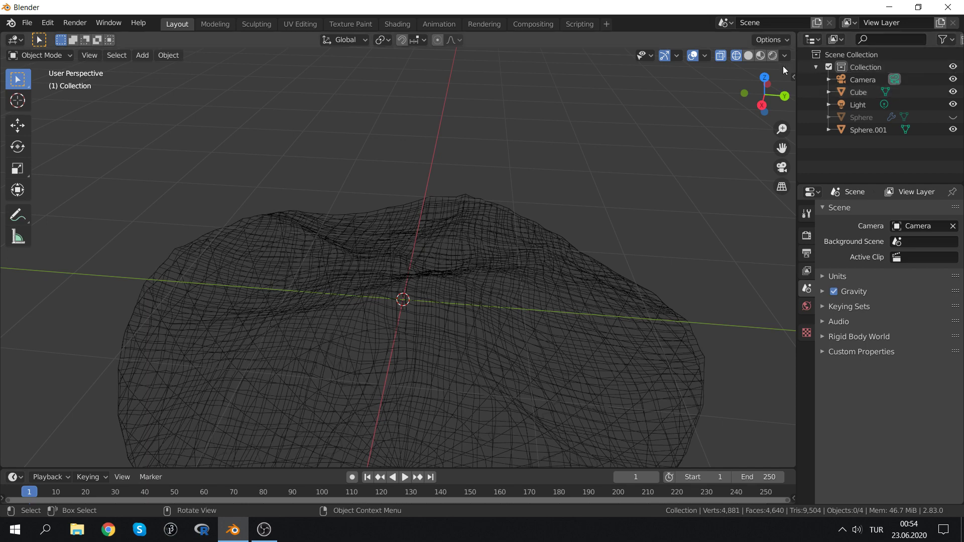
pyautogui.click(749, 57)
pyautogui.scroll(-3, 529, 283)
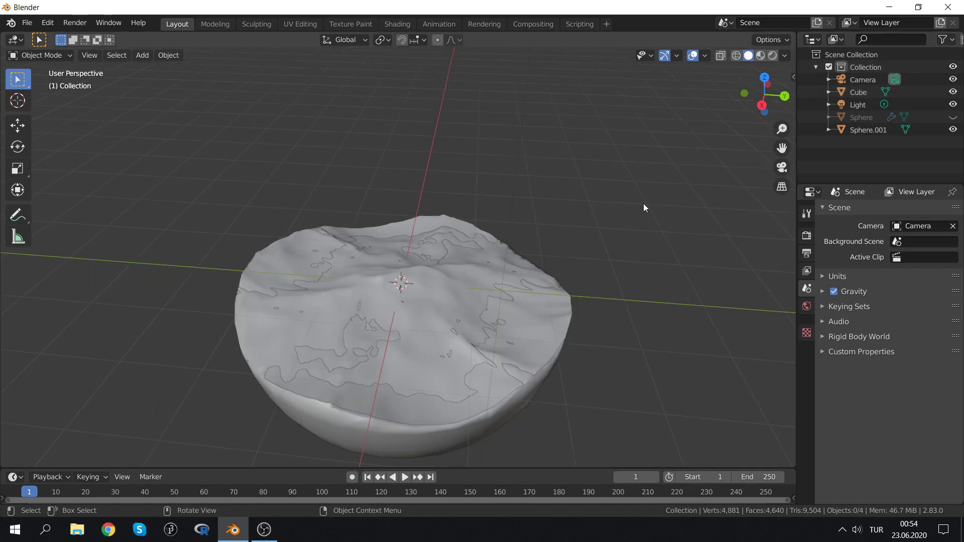
# Toggle Cube and Sphere.001 visibility in the outliner to compare them, leaving both shown
pyautogui.click(953, 132)
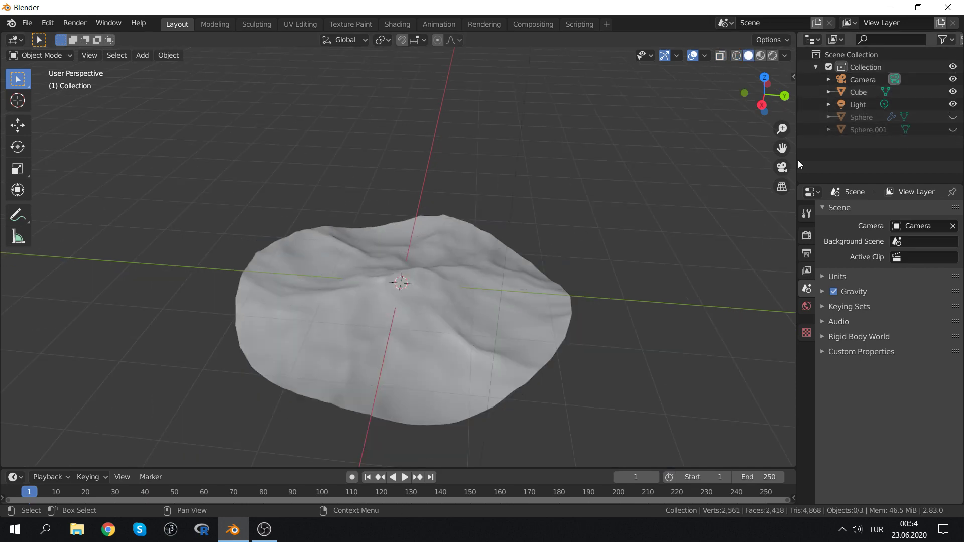
pyautogui.scroll(3, 533, 290)
pyautogui.scroll(1, 517, 277)
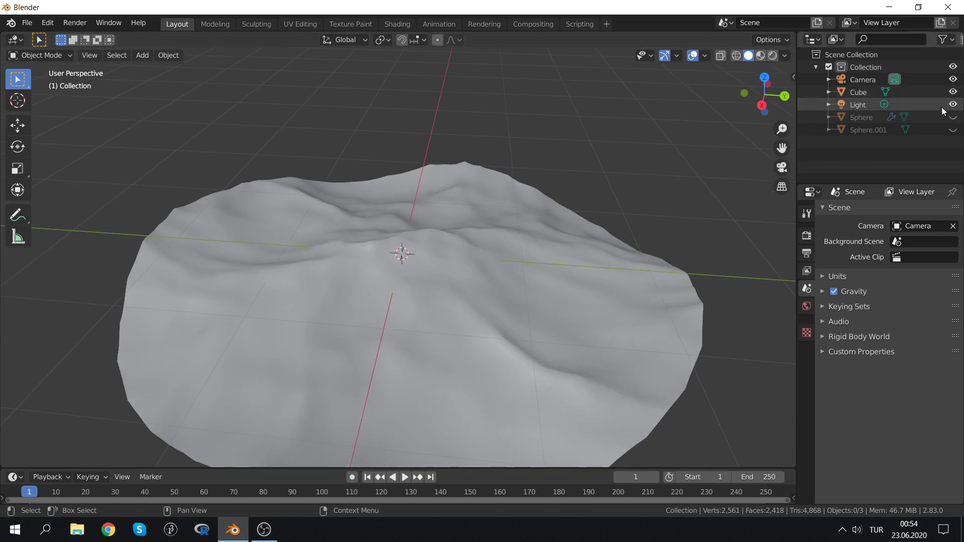
pyautogui.click(953, 130)
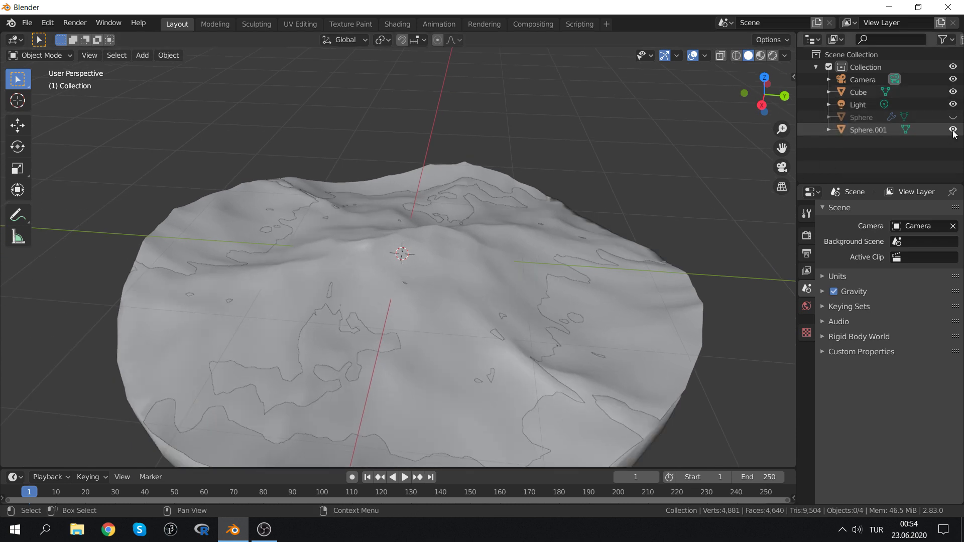
pyautogui.click(953, 92)
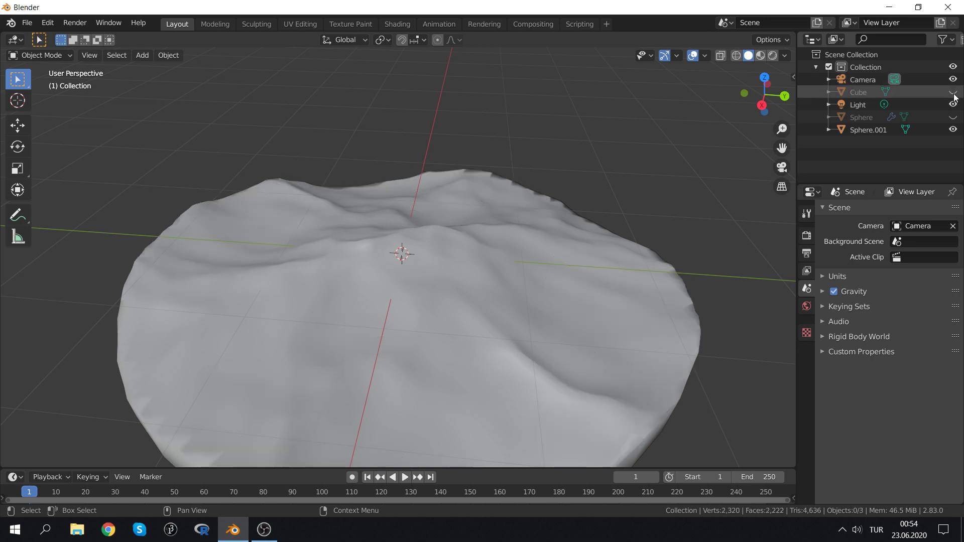
pyautogui.click(953, 92)
pyautogui.click(953, 129)
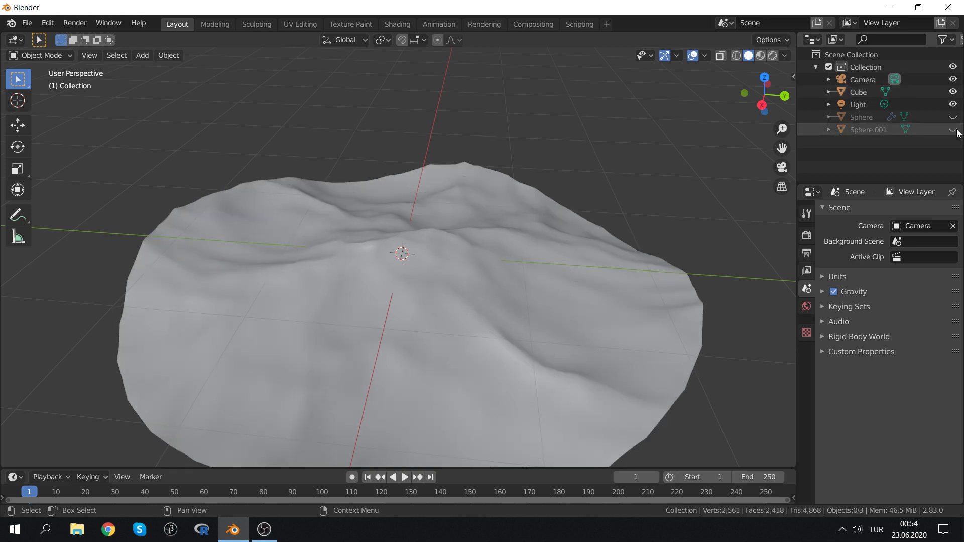
pyautogui.click(956, 130)
pyautogui.click(956, 130)
pyautogui.click(957, 132)
pyautogui.click(957, 132)
pyautogui.click(953, 130)
pyautogui.click(957, 130)
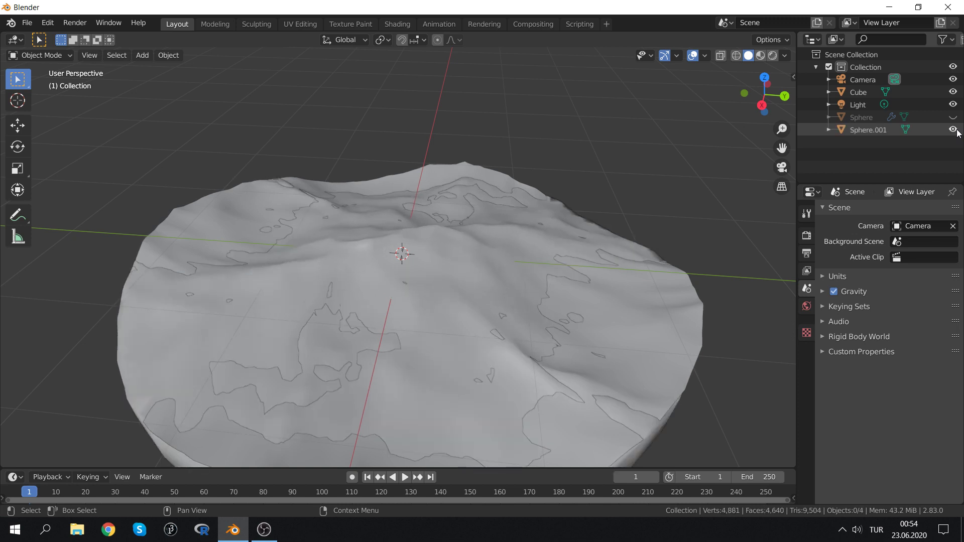
pyautogui.click(957, 130)
# From a low side view, test-lift the wavy Cube to check how it sits in the bowl
pyautogui.moveTo(528, 260)
pyautogui.mouseDown(button='middle')
pyautogui.moveTo(495, 254)
pyautogui.moveTo(436, 283)
pyautogui.mouseUp(button='middle')
pyautogui.scroll(-4, 475, 270)
pyautogui.click(435, 281)
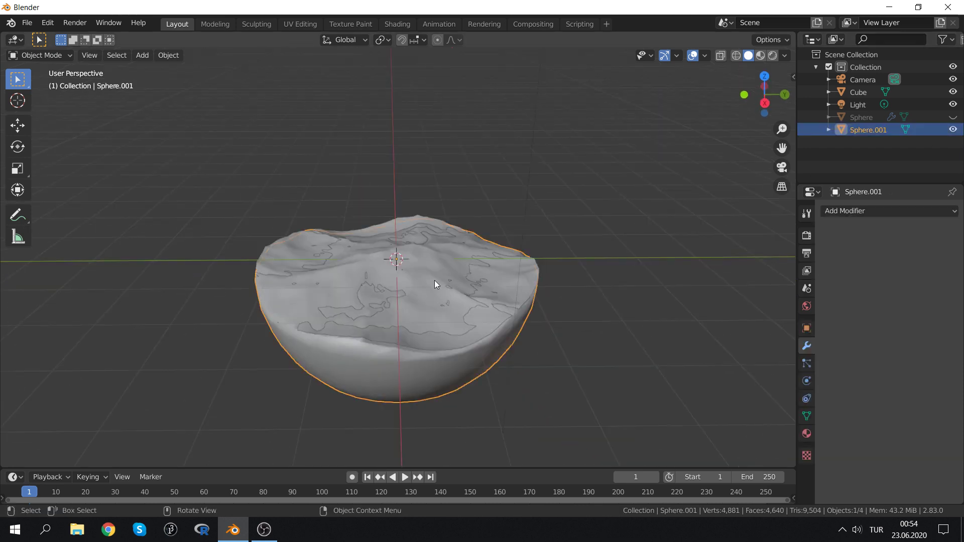
pyautogui.click(435, 273)
pyautogui.press('g')
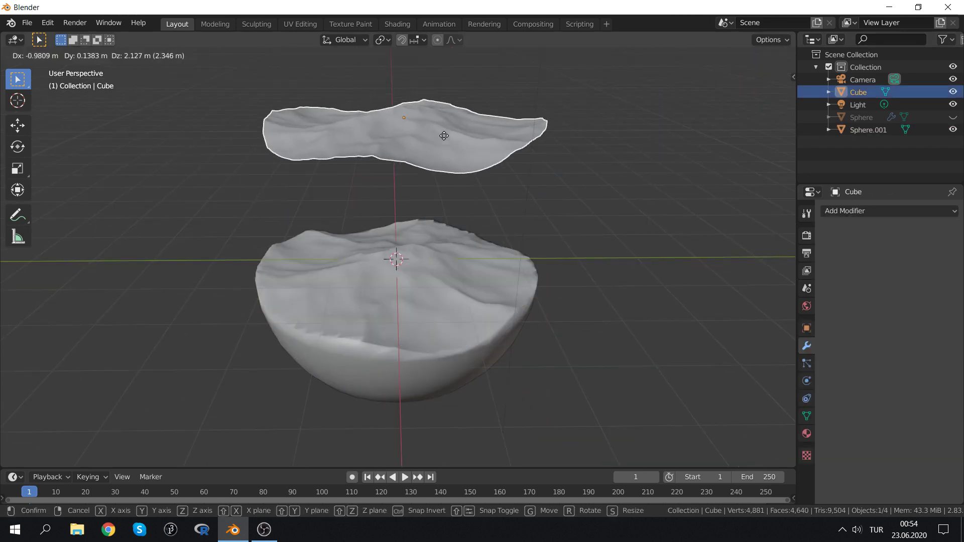
pyautogui.press('Escape')
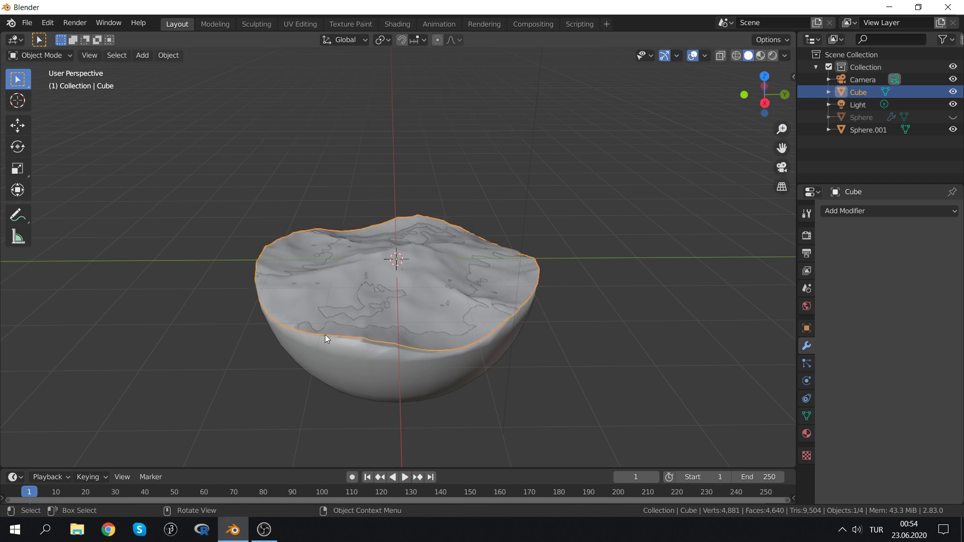
# Recheck the Cube's fit from another angle, then open Sphere.001's object context menu
pyautogui.moveTo(324, 334)
pyautogui.mouseDown(button='middle')
pyautogui.moveTo(373, 318)
pyautogui.moveTo(391, 338)
pyautogui.moveTo(412, 297)
pyautogui.mouseUp(button='middle')
pyautogui.scroll(3, 413, 291)
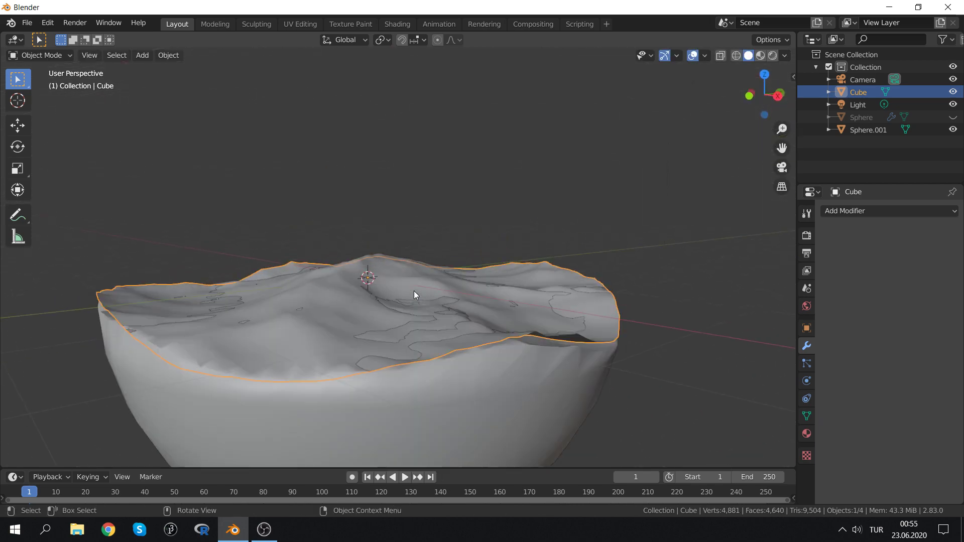
pyautogui.scroll(2, 413, 292)
pyautogui.press('g')
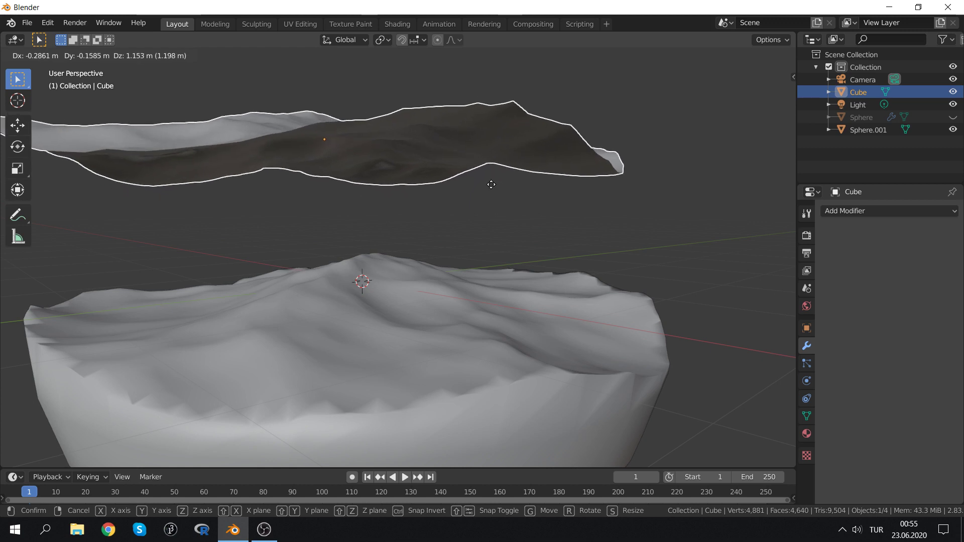
pyautogui.press('Escape')
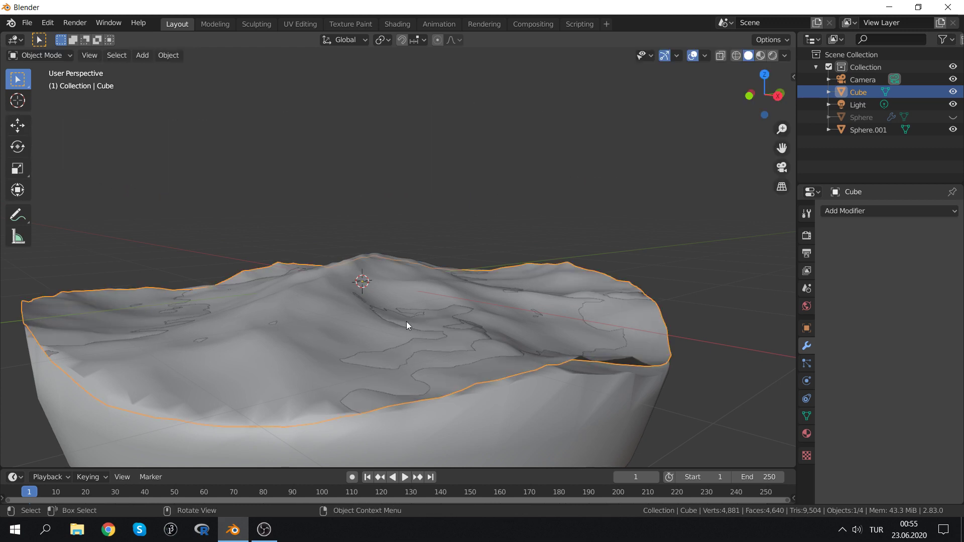
pyautogui.click(460, 450)
pyautogui.rightClick(466, 438)
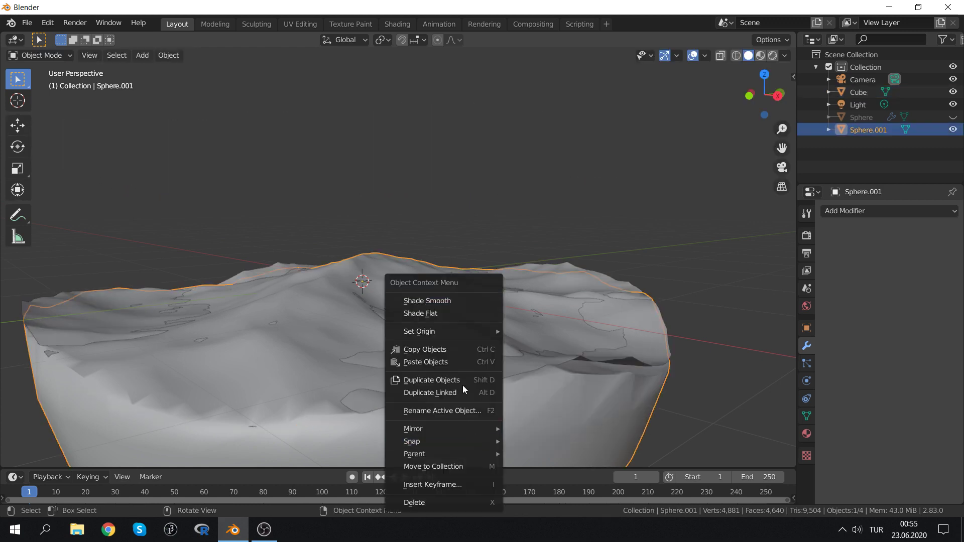
# Shade the bowl smooth and lift the wavy Cube high above it
pyautogui.click(448, 304)
pyautogui.click(352, 345)
pyautogui.press('g')
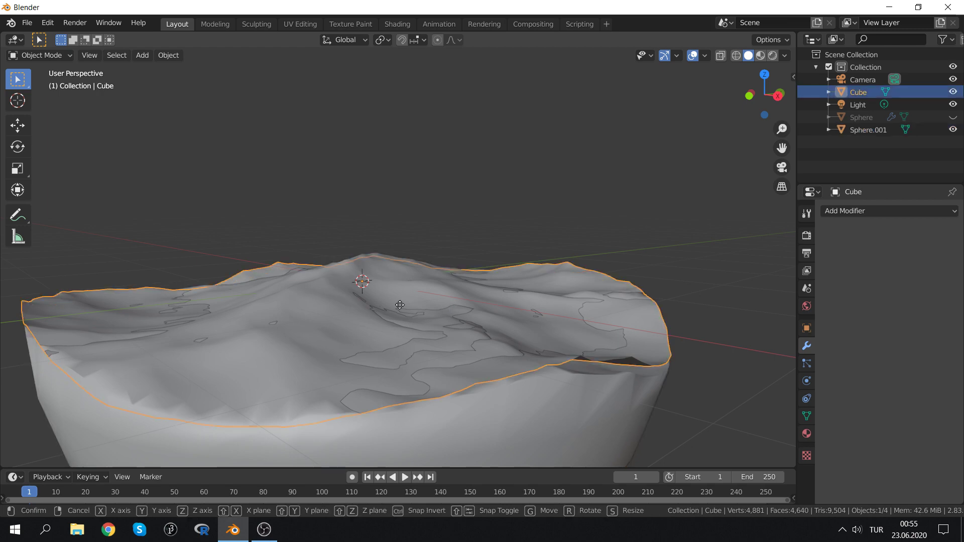
pyautogui.click(408, 186)
# Subdivide Sphere.001 at level 2, hide the wavy Cube, and unhide the Sphere vase
pyautogui.click(477, 368)
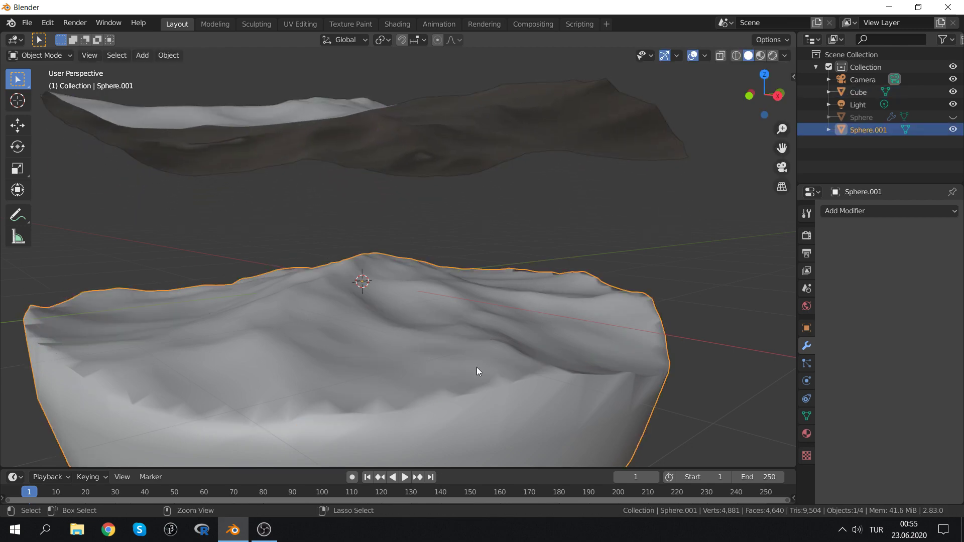
pyautogui.hotkey('ctrl', '2')
pyautogui.moveTo(450, 366)
pyautogui.mouseDown(button='middle')
pyautogui.moveTo(427, 302)
pyautogui.moveTo(393, 292)
pyautogui.moveTo(273, 308)
pyautogui.moveTo(246, 293)
pyautogui.moveTo(305, 303)
pyautogui.moveTo(405, 212)
pyautogui.mouseUp(button='middle')
pyautogui.click(409, 198)
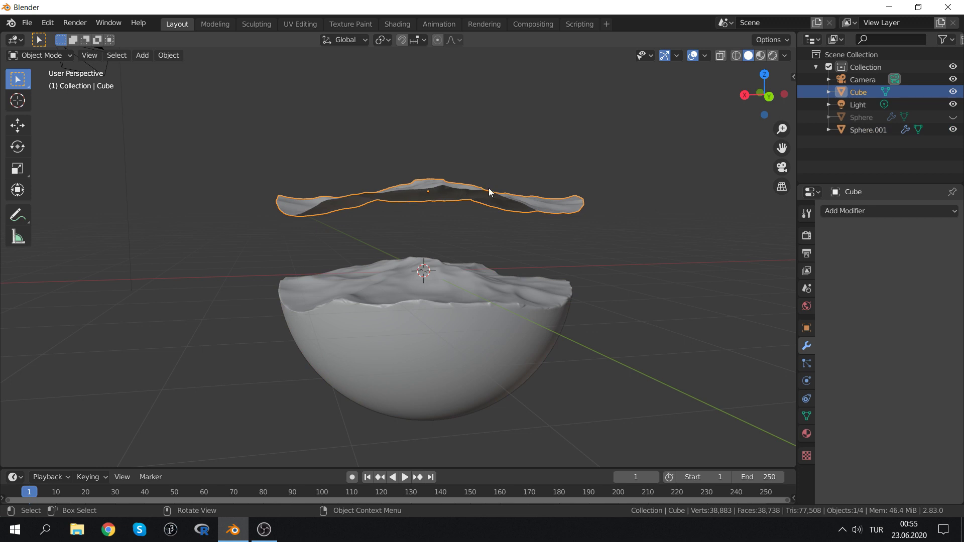
pyautogui.press('h')
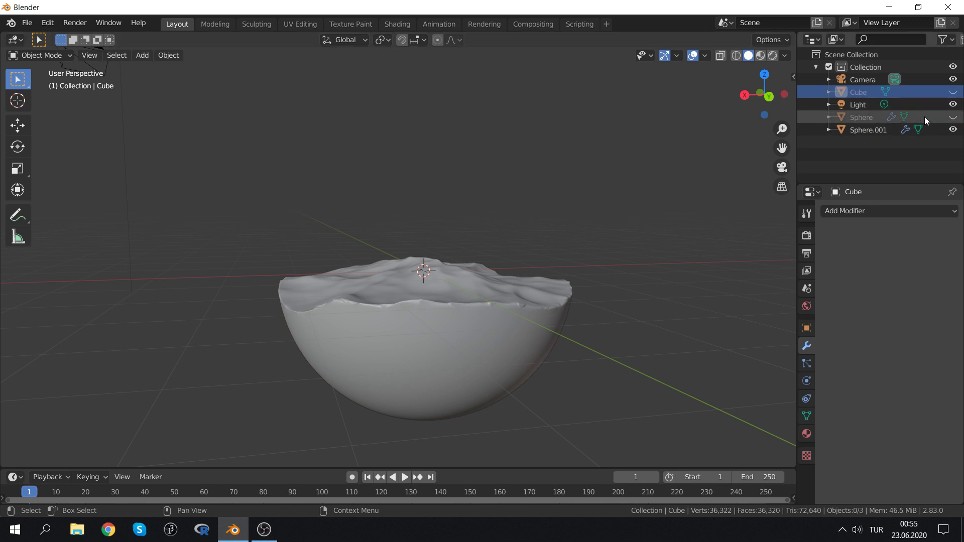
pyautogui.click(952, 118)
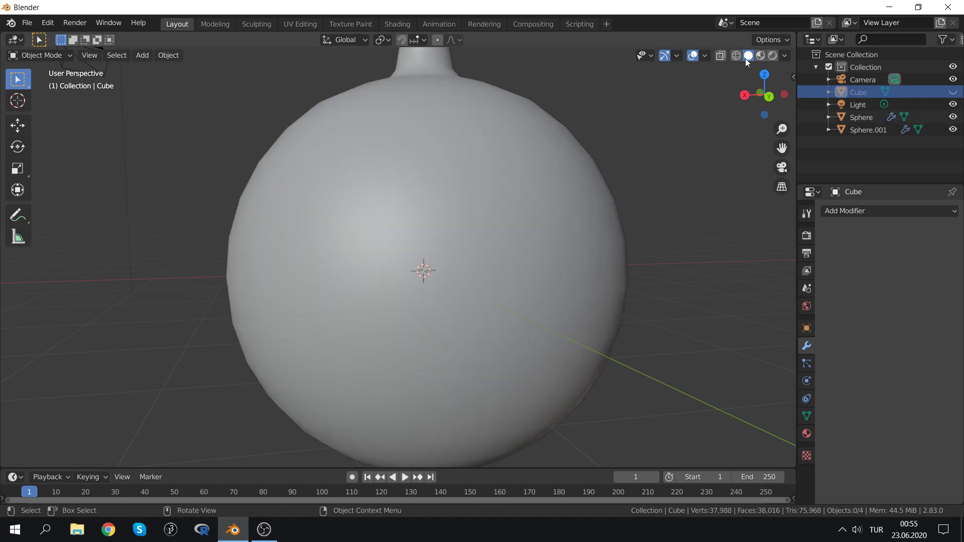
# Switch the viewport to Material Preview and orbit around the flask
pyautogui.press('z')
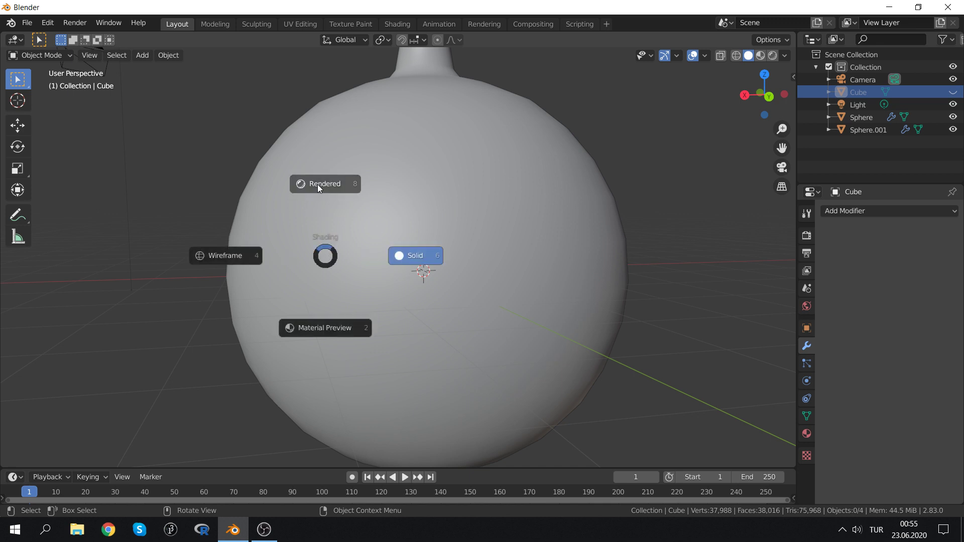
pyautogui.click(318, 185)
pyautogui.moveTo(265, 258); pyautogui.dragTo(307, 278, button='middle')
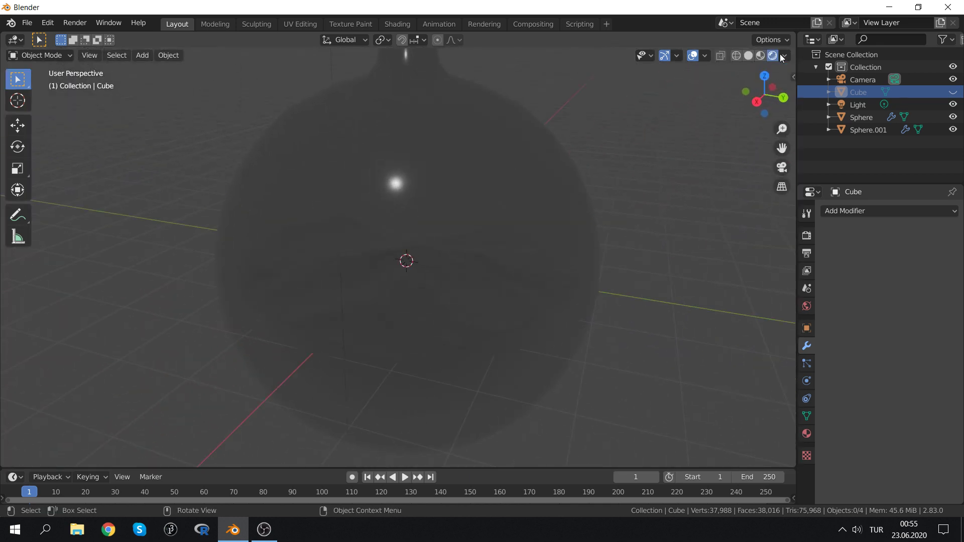
pyautogui.click(764, 57)
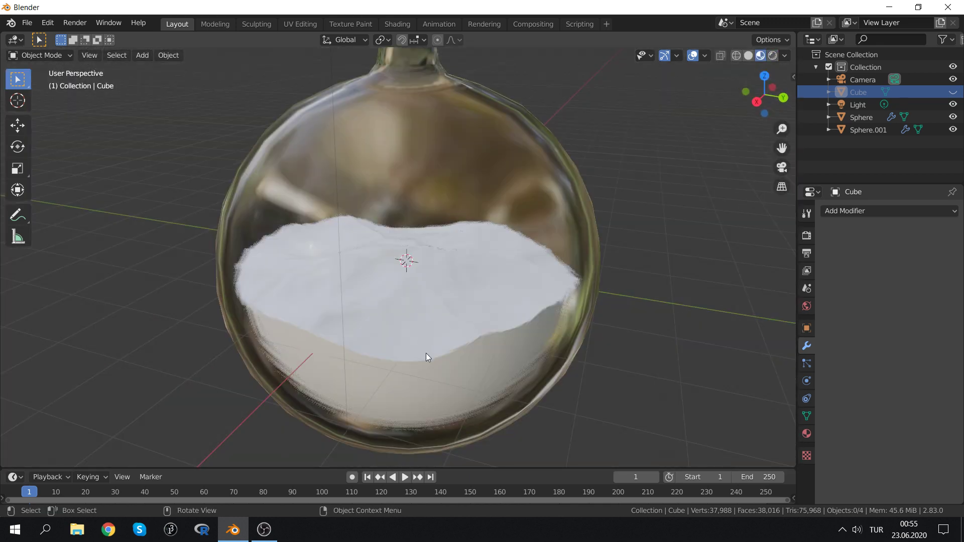
pyautogui.moveTo(426, 354)
pyautogui.mouseDown(button='middle')
pyautogui.moveTo(537, 279)
pyautogui.moveTo(595, 292)
pyautogui.moveTo(523, 299)
pyautogui.mouseUp(button='middle')
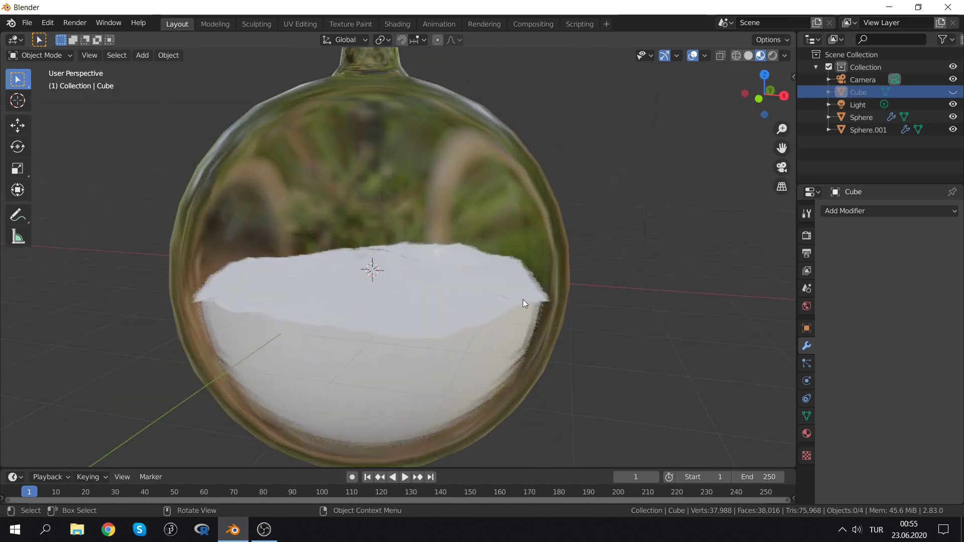
pyautogui.moveTo(230, 314)
pyautogui.mouseDown(button='middle')
pyautogui.moveTo(241, 323)
pyautogui.moveTo(239, 368)
pyautogui.moveTo(269, 329)
pyautogui.mouseUp(button='middle')
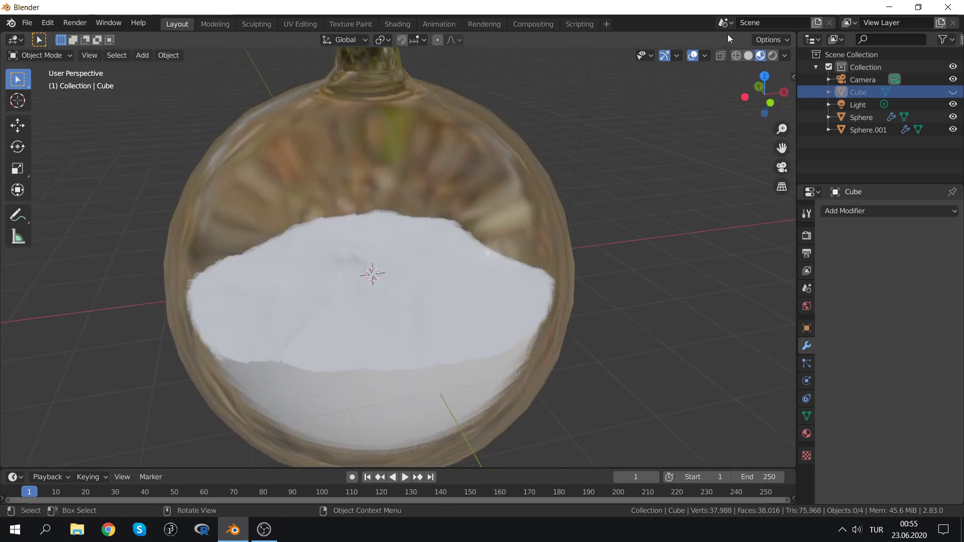
# Hide the glass flask Sphere to expose the liquid inside
pyautogui.click(868, 130)
pyautogui.press('g')
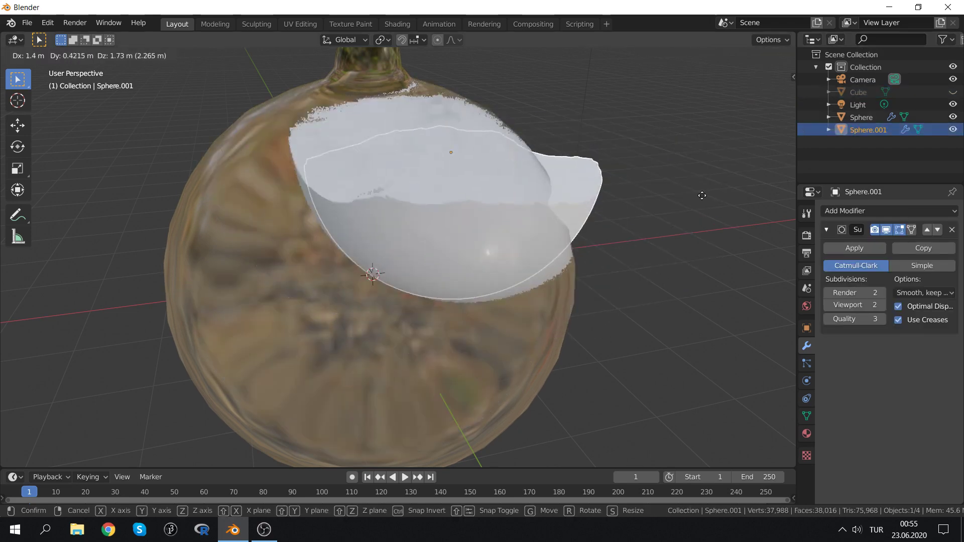
pyautogui.press('Escape')
pyautogui.click(869, 119)
pyautogui.press('h')
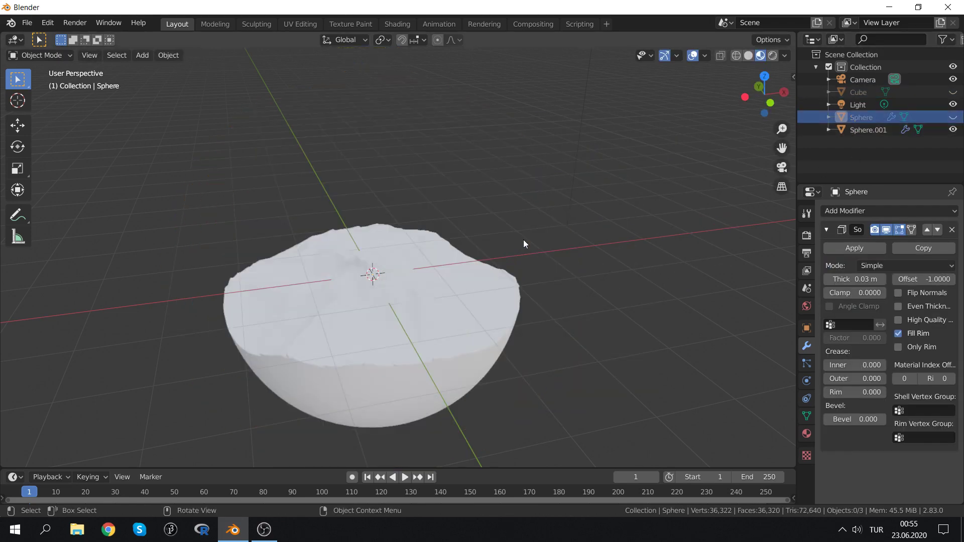
# Inspect the wavy liquid surface, unhide the flask, and reselect Sphere.001
pyautogui.moveTo(449, 285); pyautogui.dragTo(484, 249, button='middle')
pyautogui.scroll(4, 421, 257)
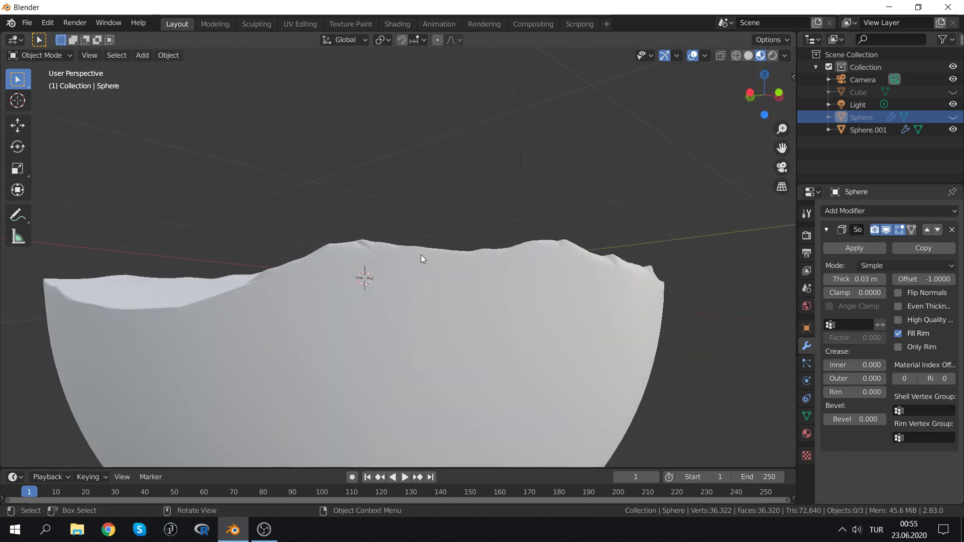
pyautogui.scroll(3, 401, 242)
pyautogui.moveTo(394, 222); pyautogui.dragTo(387, 239, button='middle')
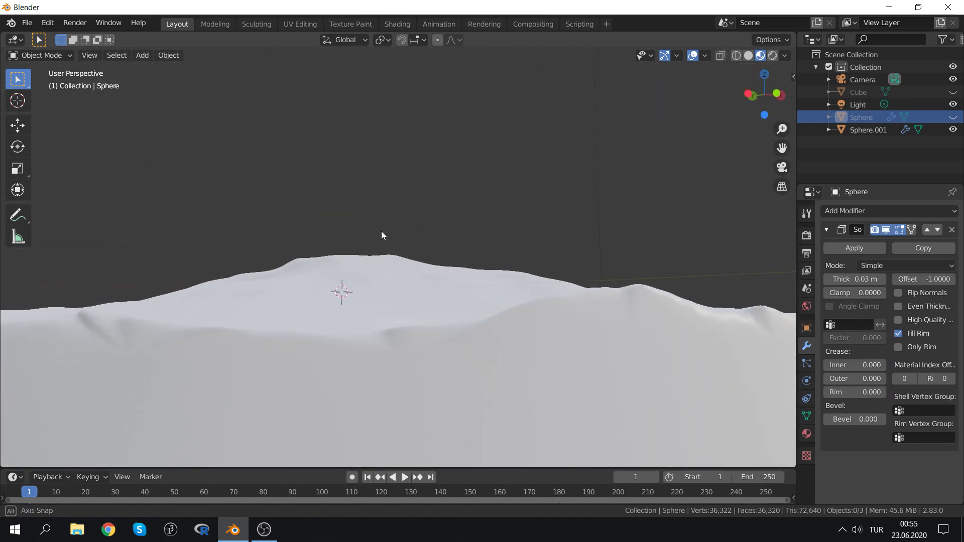
pyautogui.scroll(-4, 300, 324)
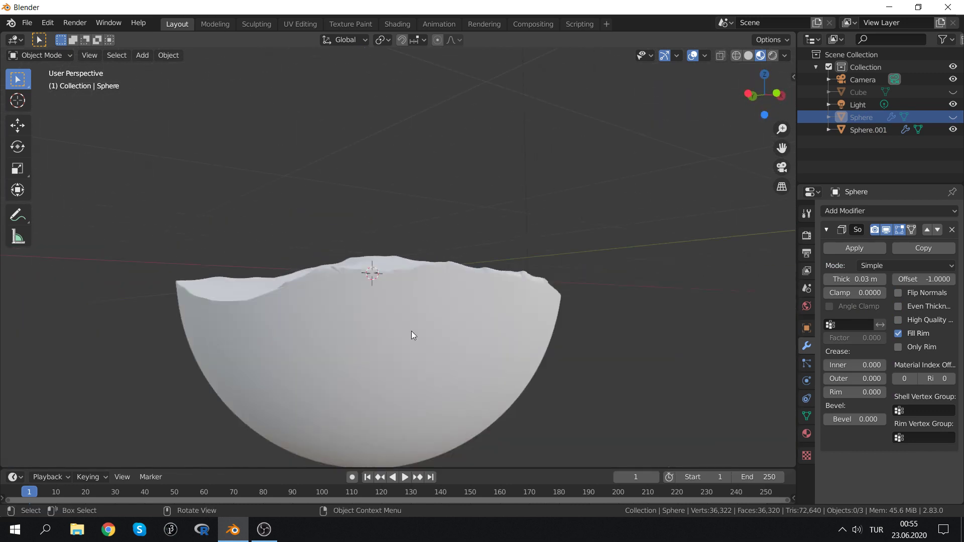
pyautogui.click(956, 118)
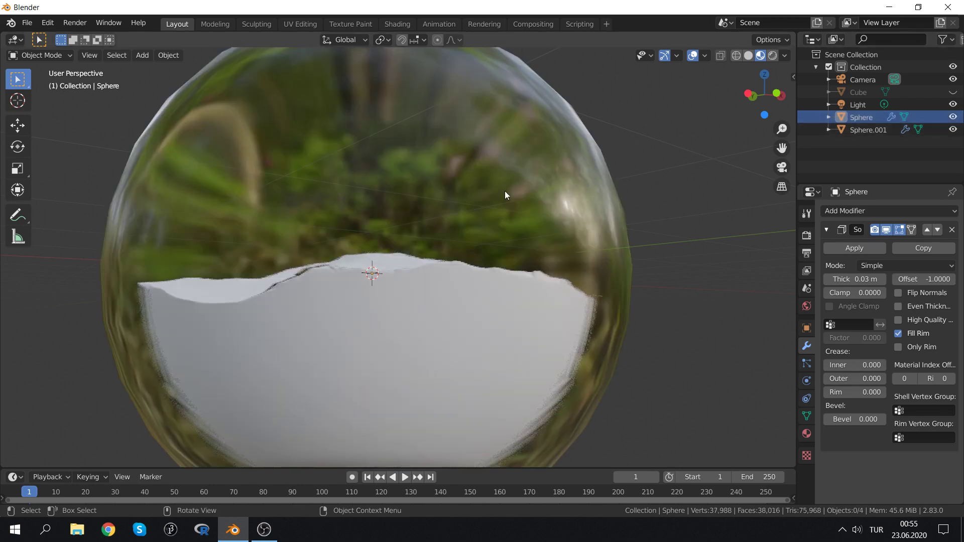
pyautogui.moveTo(505, 191)
pyautogui.mouseDown(button='middle')
pyautogui.moveTo(436, 222)
pyautogui.moveTo(536, 201)
pyautogui.mouseUp(button='middle')
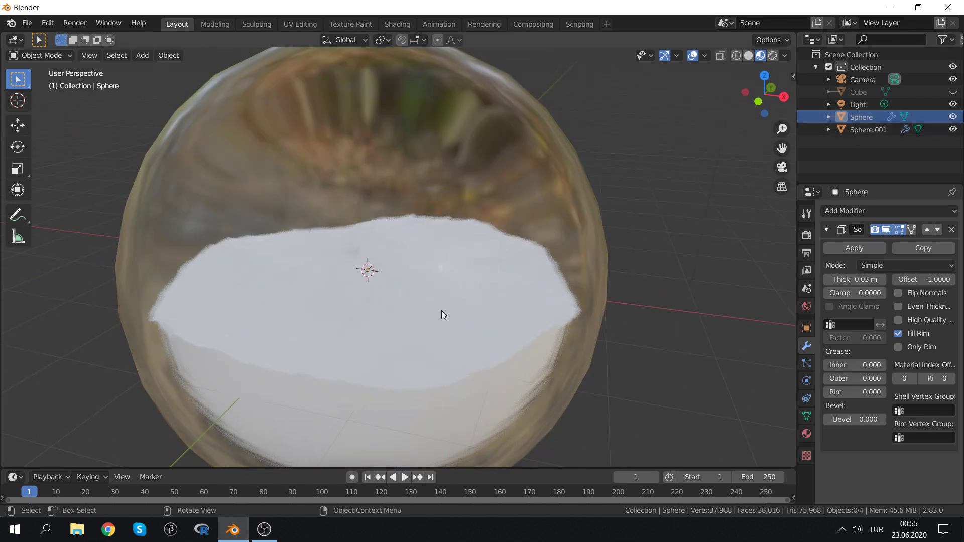
pyautogui.click(399, 380)
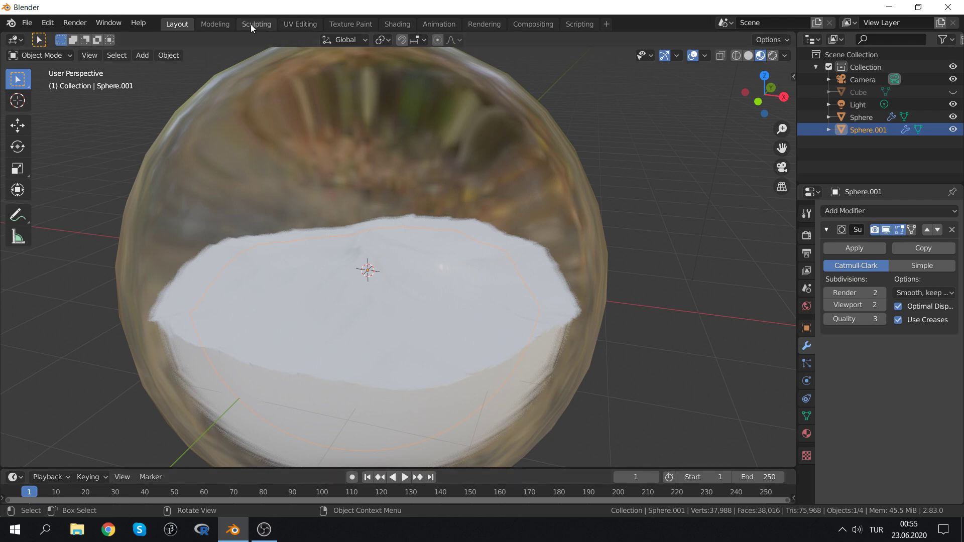
# In the Shading workspace, give the liquid a new material with Transmission 1.000
pyautogui.click(405, 26)
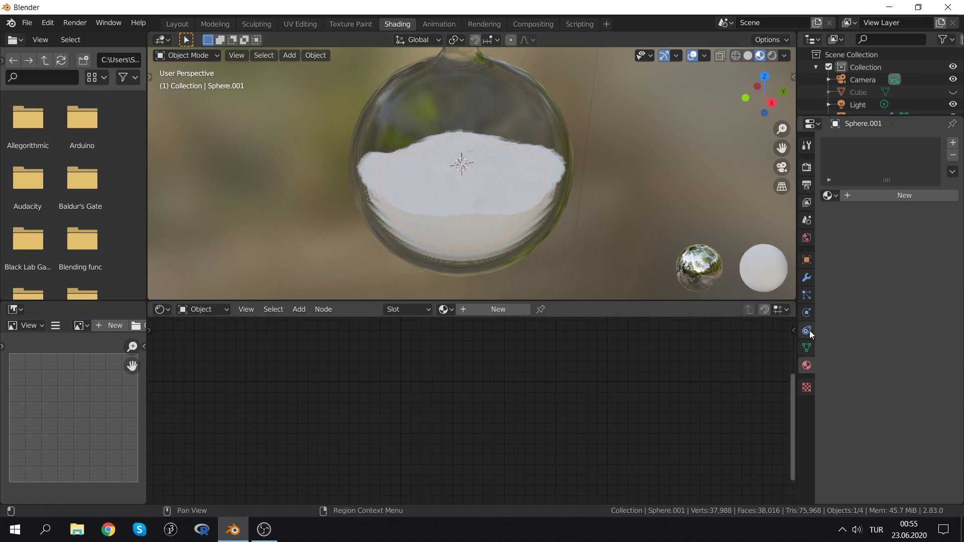
pyautogui.click(881, 194)
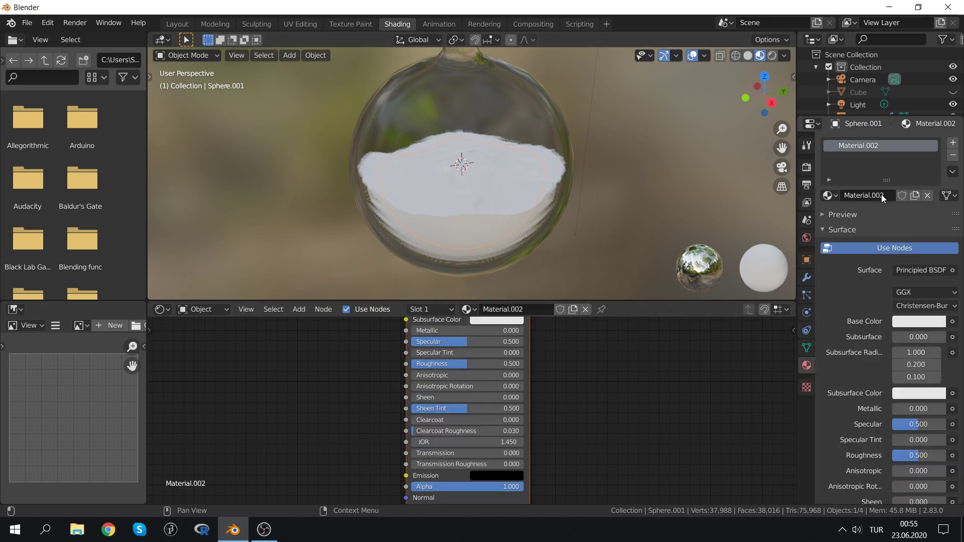
pyautogui.click(433, 456)
pyautogui.write('1')
pyautogui.press('Return')
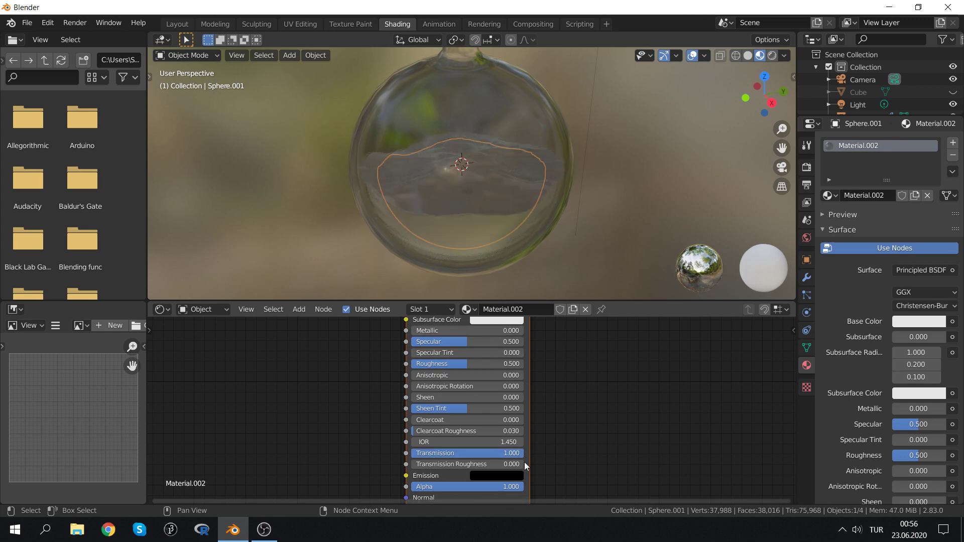
# Set the liquid material's Base Color to a pale lavender
pyautogui.keyDown('shift'); pyautogui.scroll(2, 568, 400); pyautogui.keyUp('shift')
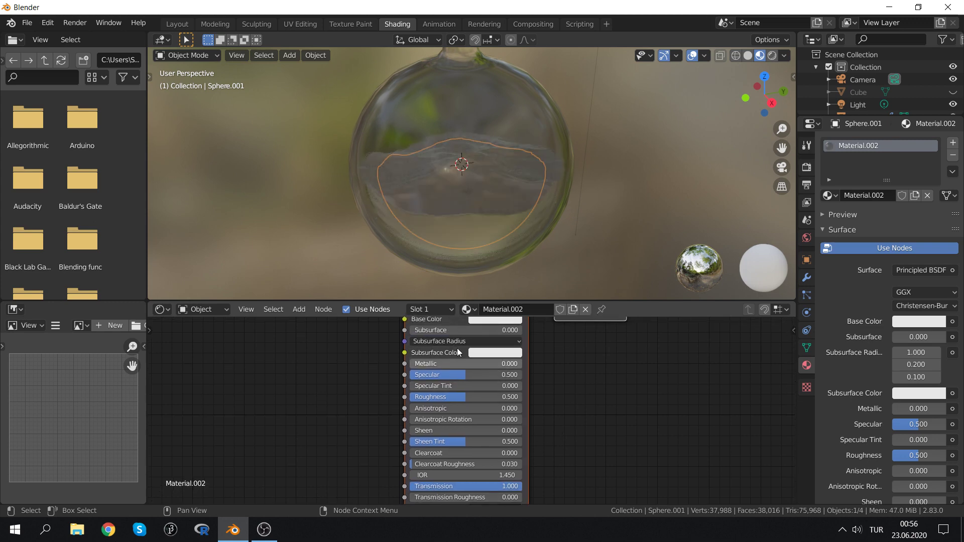
pyautogui.click(496, 319)
pyautogui.moveTo(516, 203); pyautogui.dragTo(518, 206)
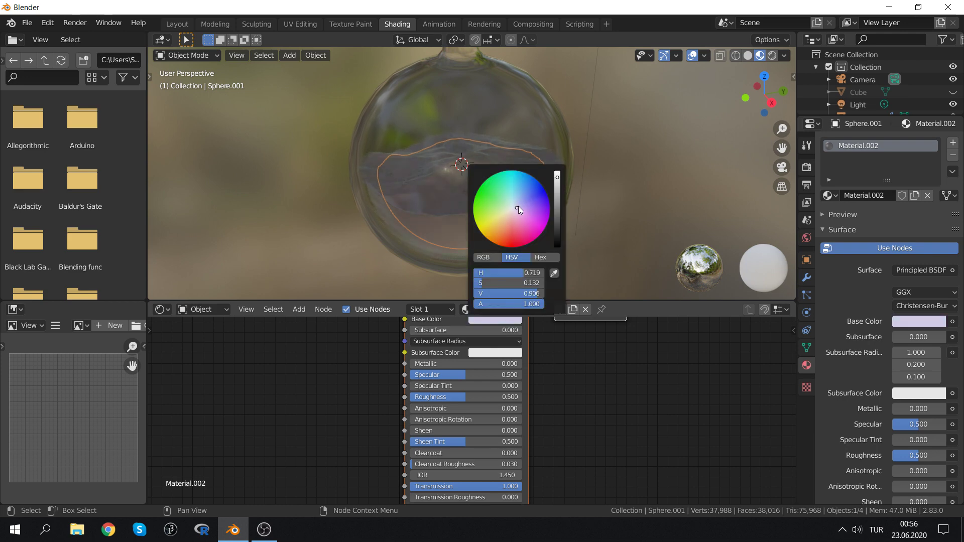
pyautogui.moveTo(572, 443); pyautogui.dragTo(570, 405, button='middle')
pyautogui.scroll(-8, 878, 431)
pyautogui.scroll(-7, 878, 431)
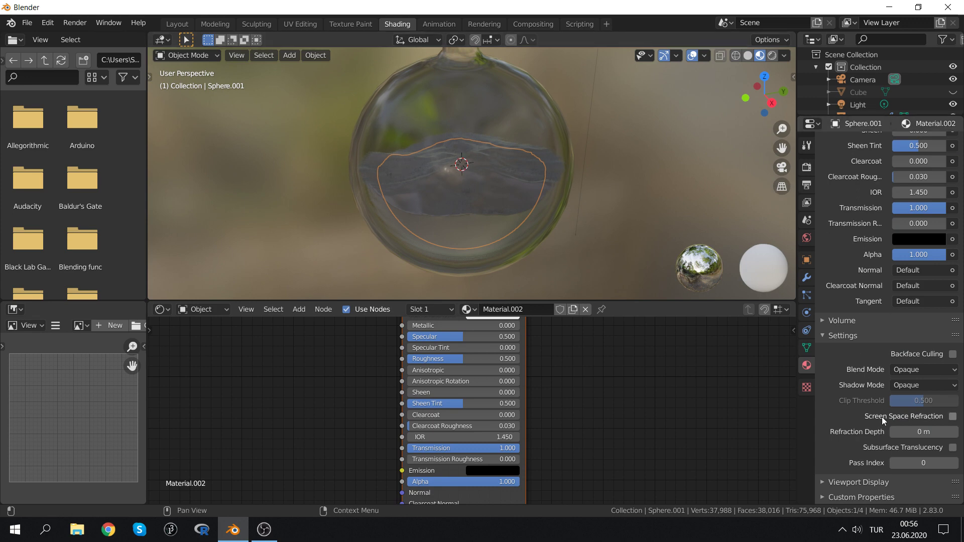
# Enable Screen Space Refraction and subsurface translucency in the material settings
pyautogui.click(953, 417)
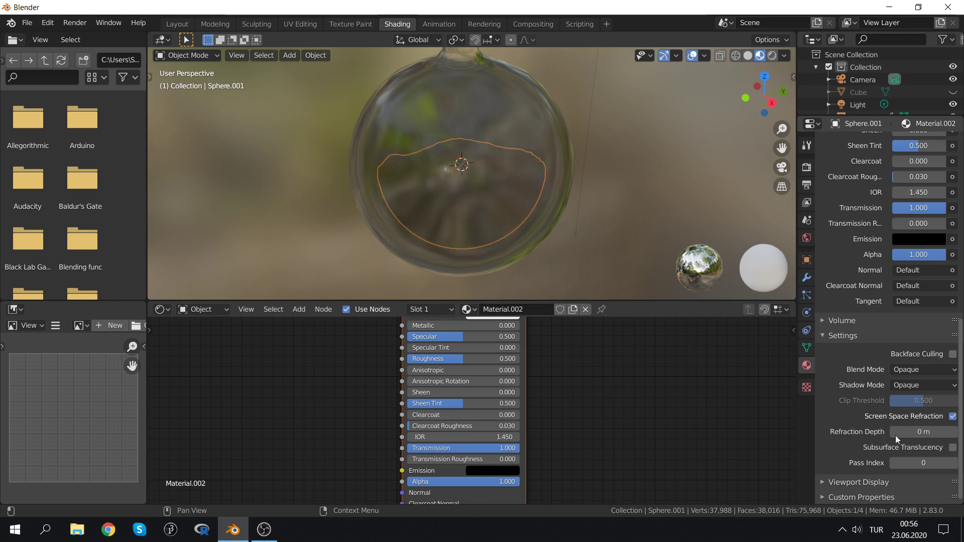
pyautogui.scroll(2, 467, 199)
pyautogui.scroll(2, 455, 193)
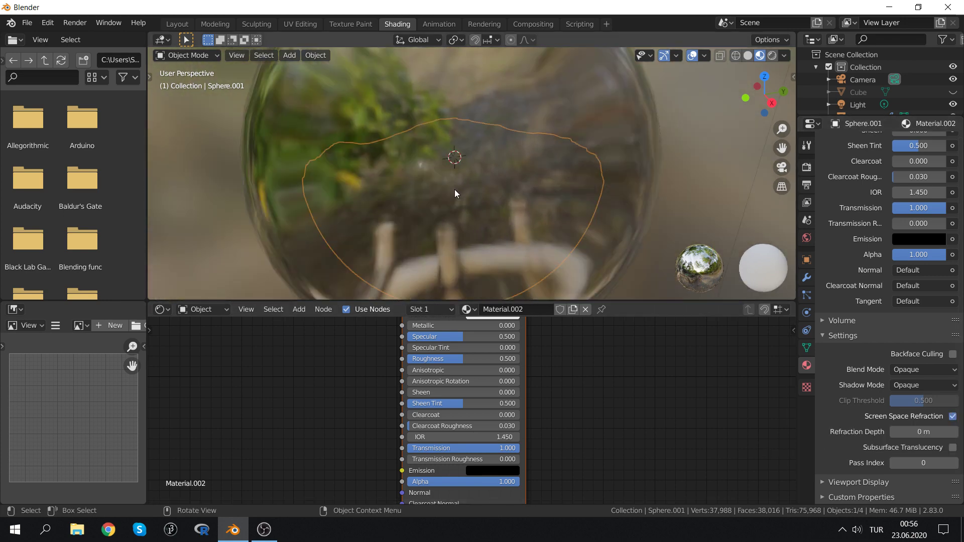
pyautogui.scroll(-5, 495, 165)
pyautogui.moveTo(495, 164)
pyautogui.mouseDown(button='middle')
pyautogui.moveTo(490, 182)
pyautogui.moveTo(496, 168)
pyautogui.mouseUp(button='middle')
pyautogui.scroll(5, 496, 164)
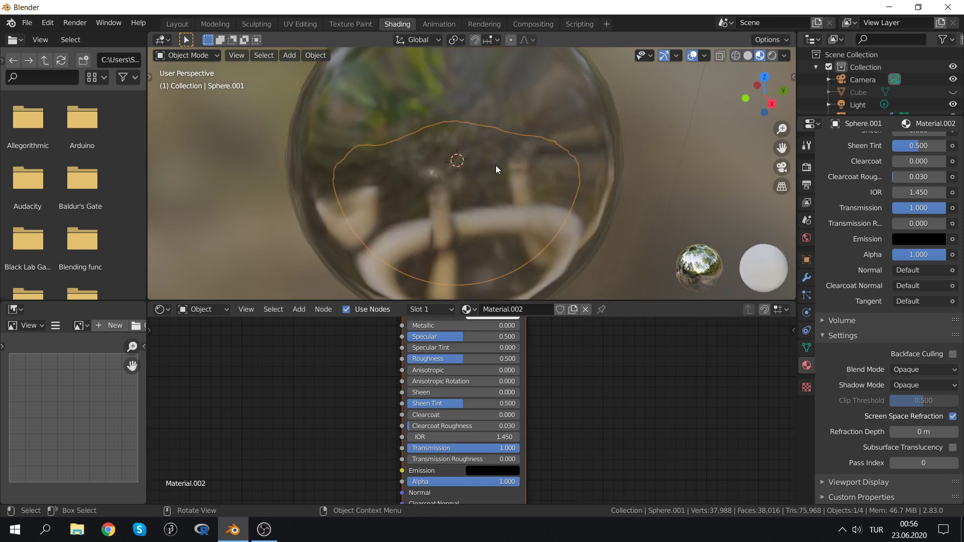
pyautogui.click(952, 447)
pyautogui.click(953, 416)
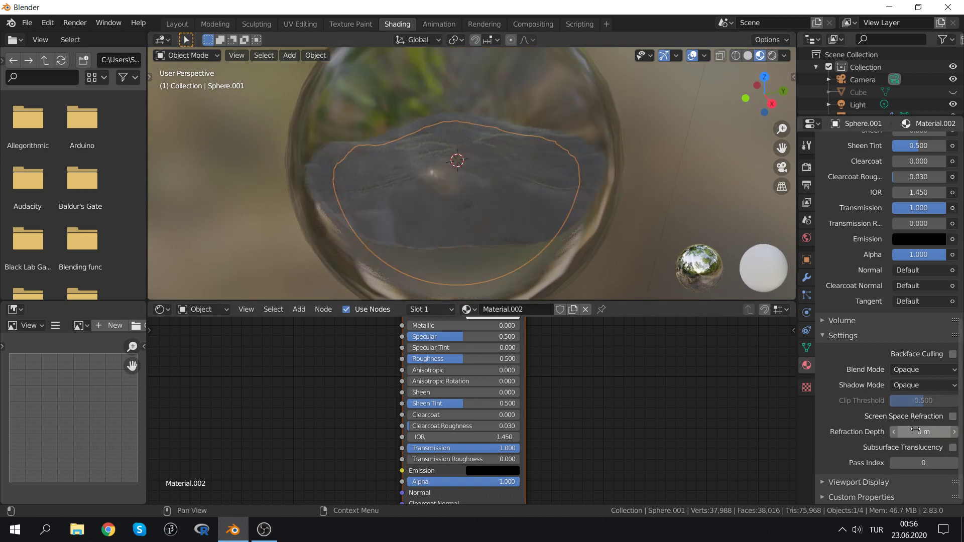
pyautogui.moveTo(911, 432)
pyautogui.mouseDown()
pyautogui.moveTo(921, 432)
pyautogui.moveTo(909, 432)
pyautogui.mouseUp()
pyautogui.click(953, 416)
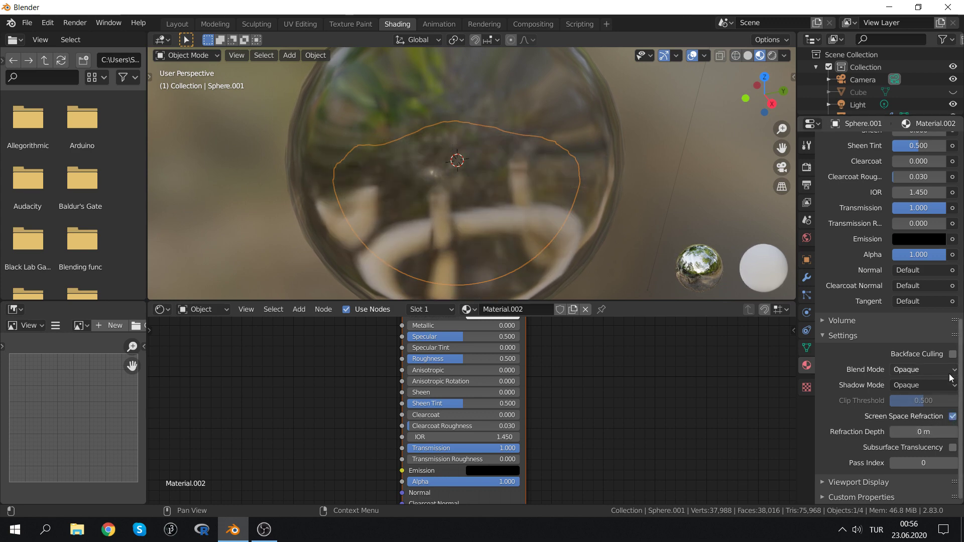
# Try the Alpha Blend and Opaque blend modes, then reselect the glass Sphere
pyautogui.click(932, 370)
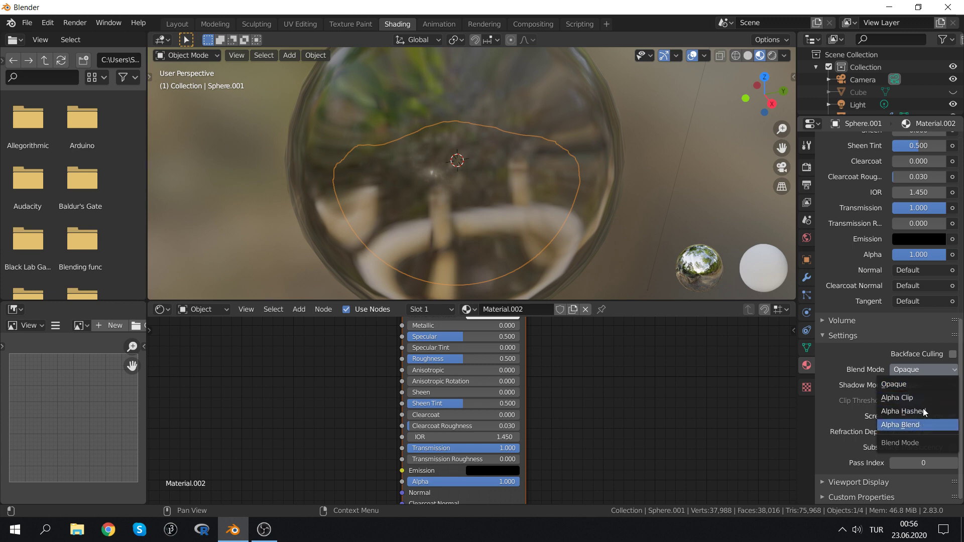
pyautogui.click(921, 424)
pyautogui.click(925, 368)
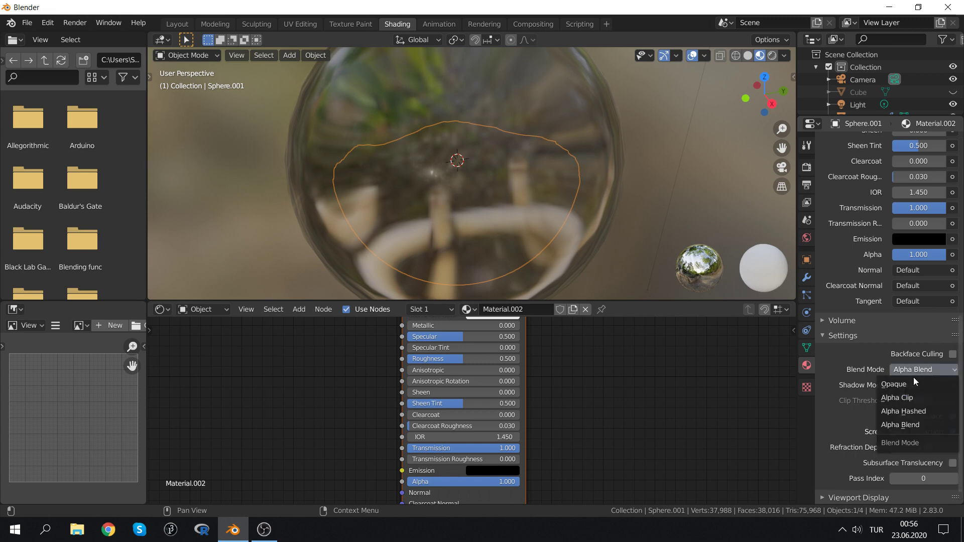
pyautogui.click(583, 136)
# Expand the Screen Space Reflections panel in the Eevee Render Properties
pyautogui.press('g')
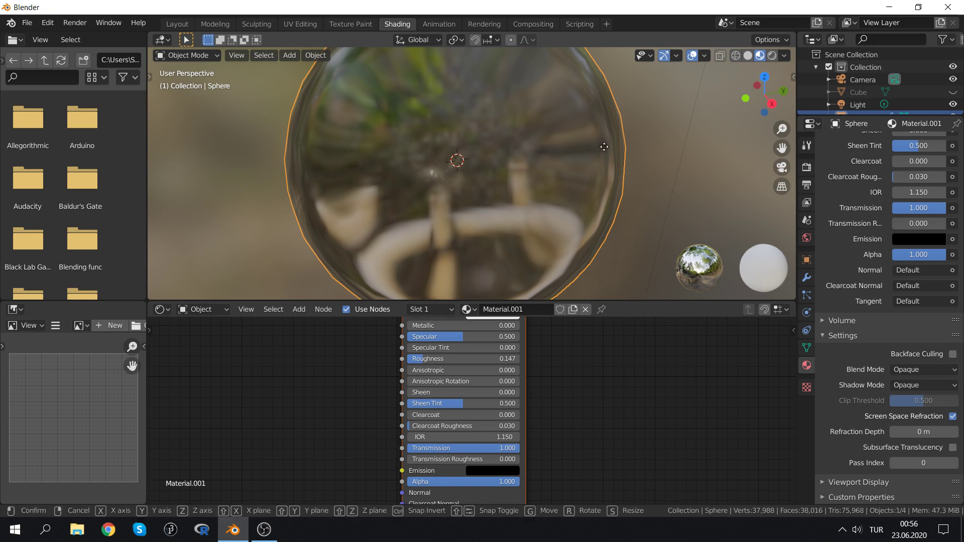
pyautogui.rightClick(410, 175)
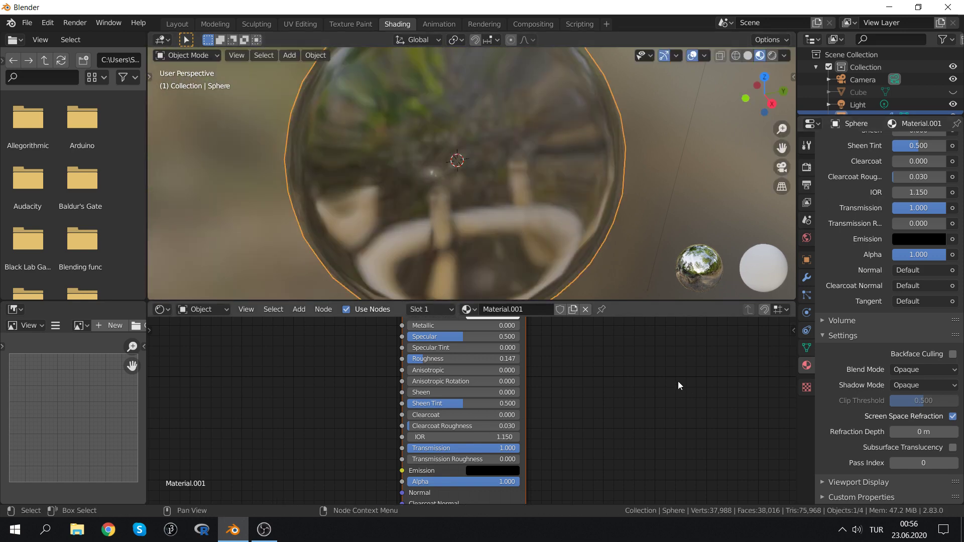
pyautogui.click(806, 146)
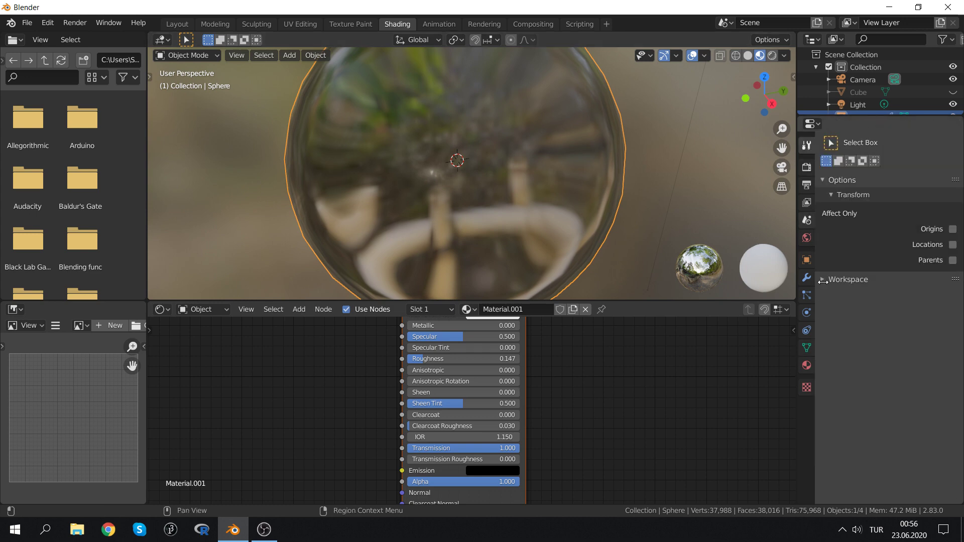
pyautogui.click(807, 168)
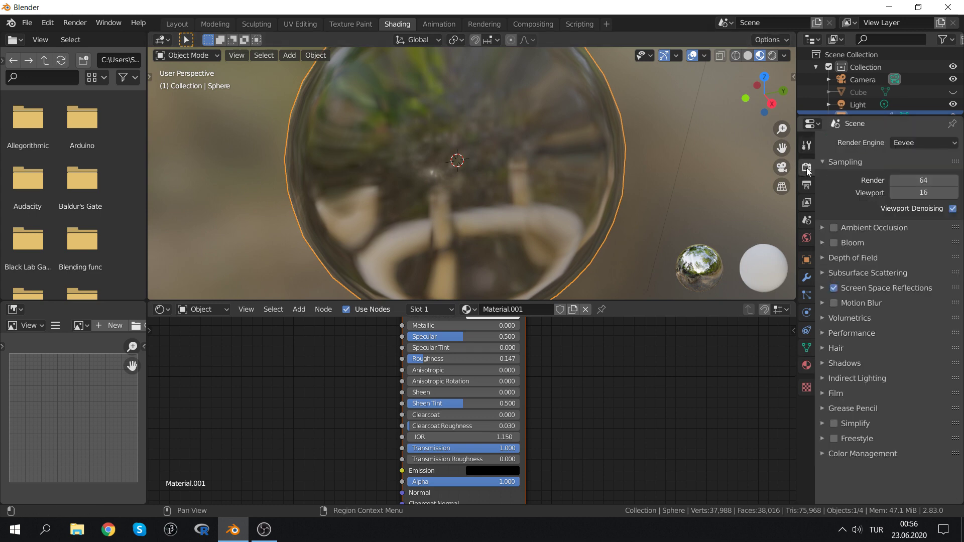
pyautogui.click(822, 288)
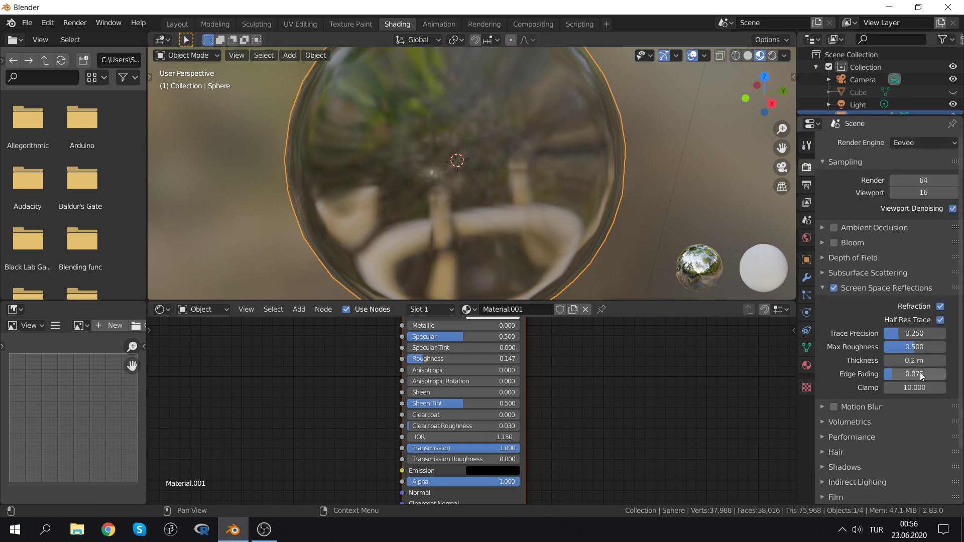
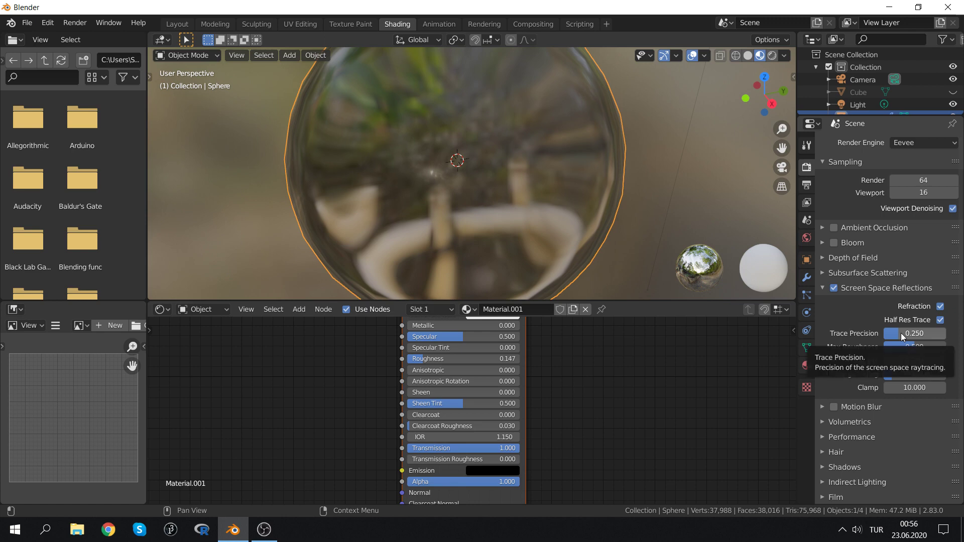
# On Sphere.001's water material, disable Screen Space Refraction and leave Transmission at 1.000
pyautogui.click(514, 240)
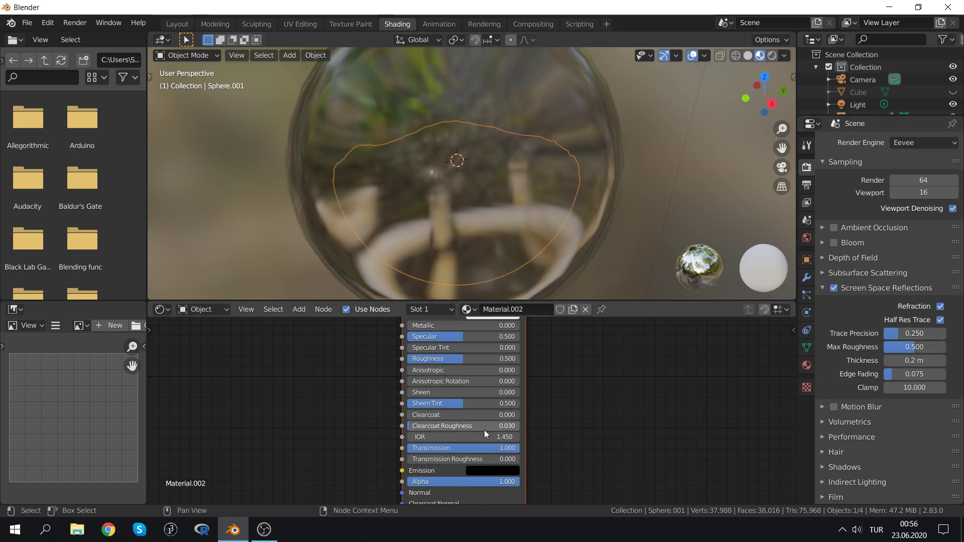
pyautogui.moveTo(479, 450); pyautogui.dragTo(408, 451)
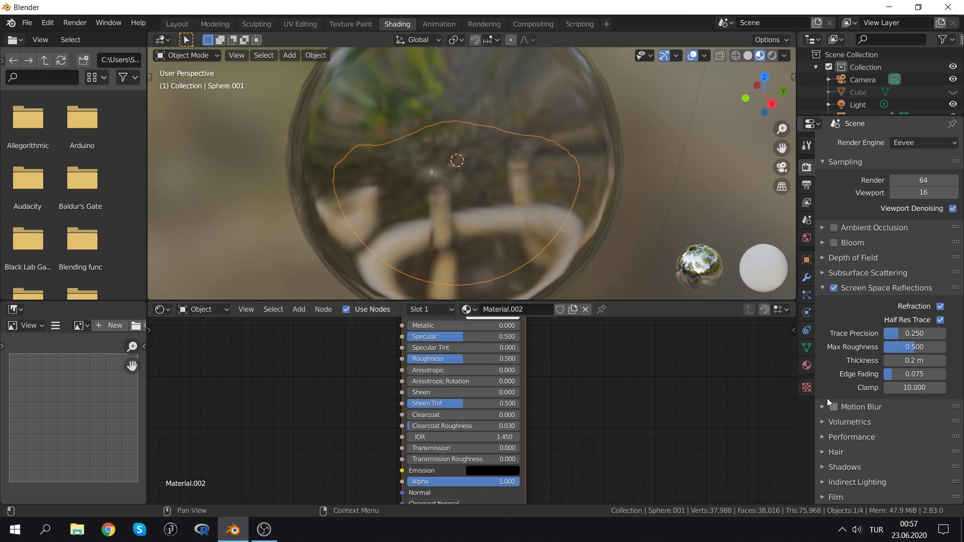
pyautogui.click(806, 367)
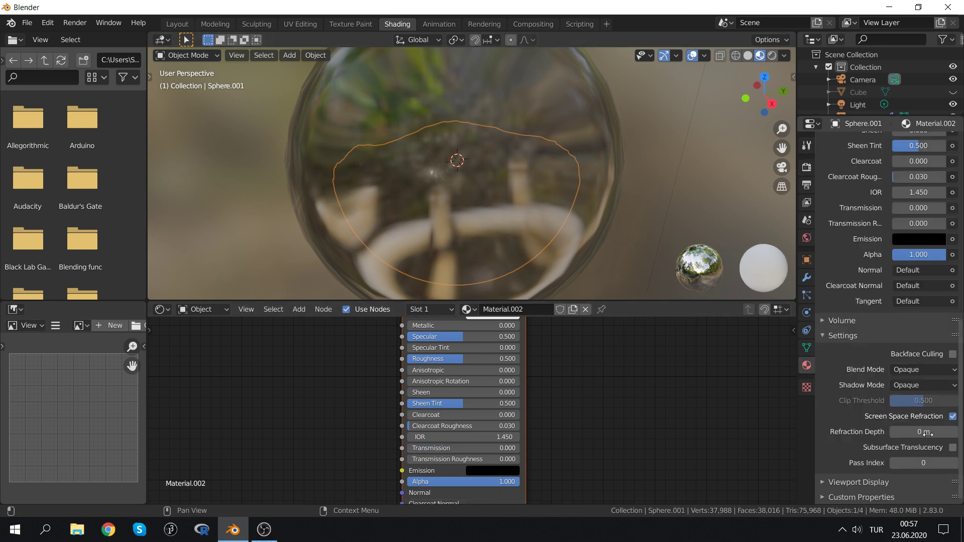
pyautogui.click(953, 417)
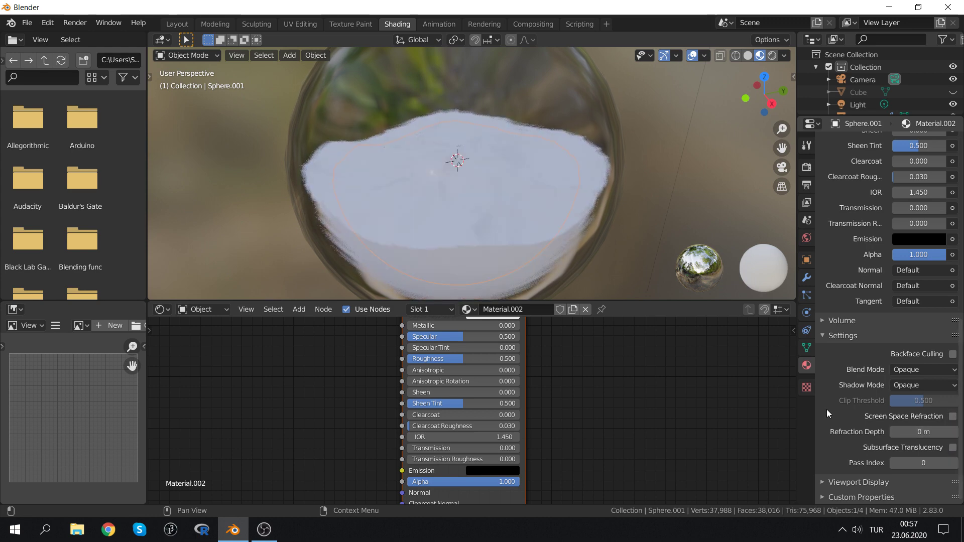
pyautogui.moveTo(425, 447); pyautogui.dragTo(517, 448)
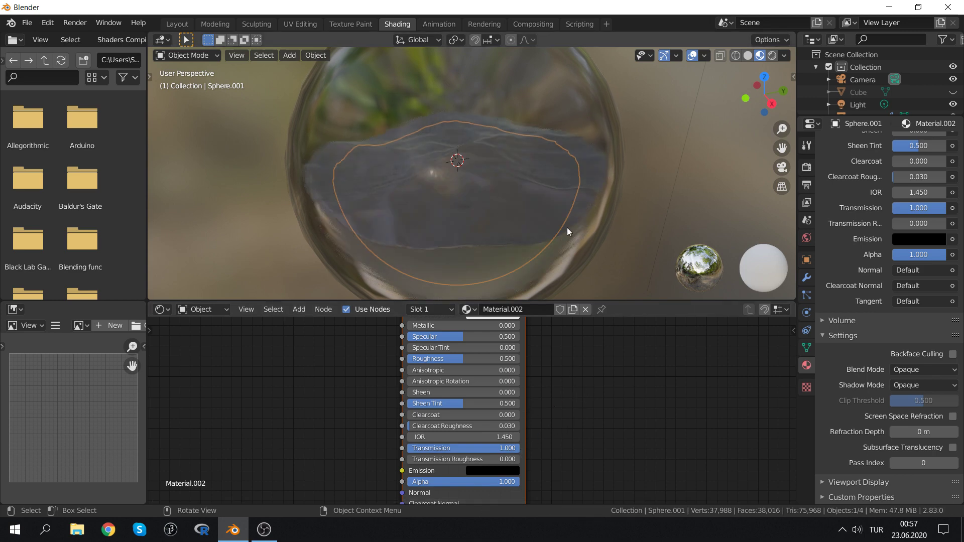
pyautogui.moveTo(567, 227)
pyautogui.mouseDown(button='middle')
pyautogui.moveTo(578, 200)
pyautogui.moveTo(457, 177)
pyautogui.mouseUp(button='middle')
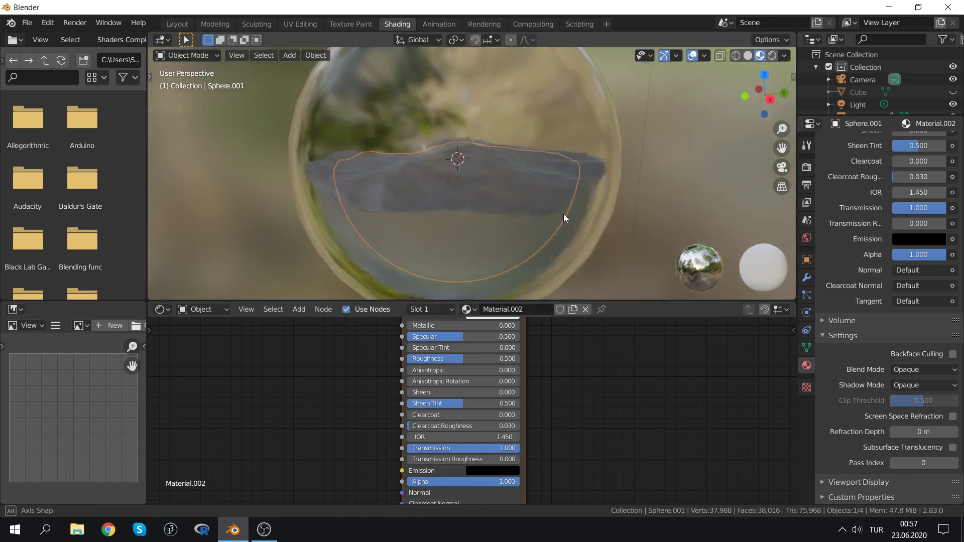
# Add an Ico Sphere at the water's centre and scale it up inside the glass
pyautogui.hotkey('shift', 'a')
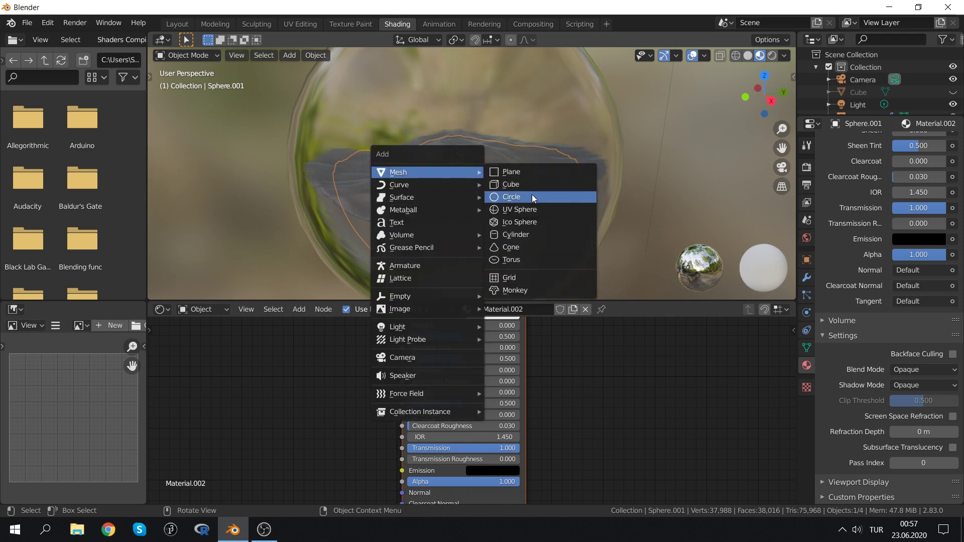
pyautogui.click(538, 222)
pyautogui.press('s')
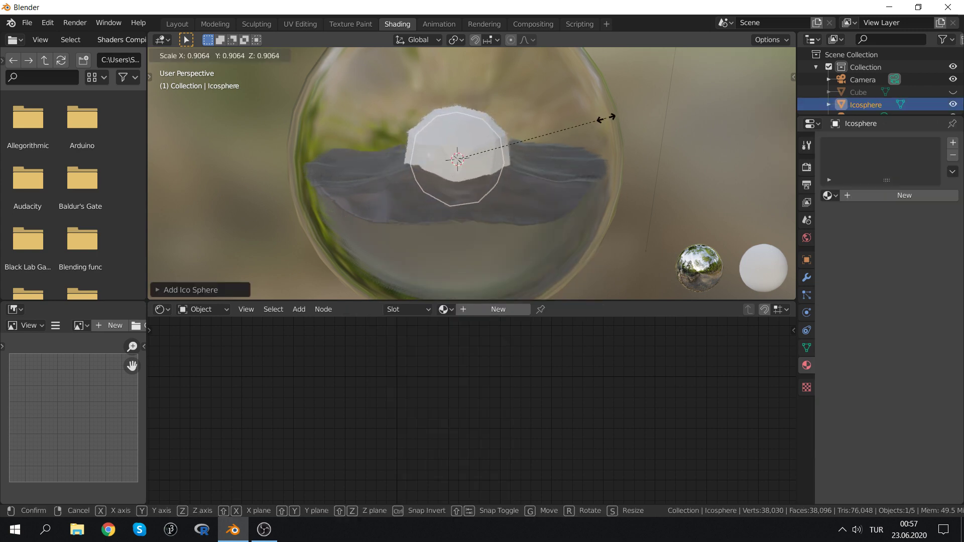
pyautogui.click(582, 138)
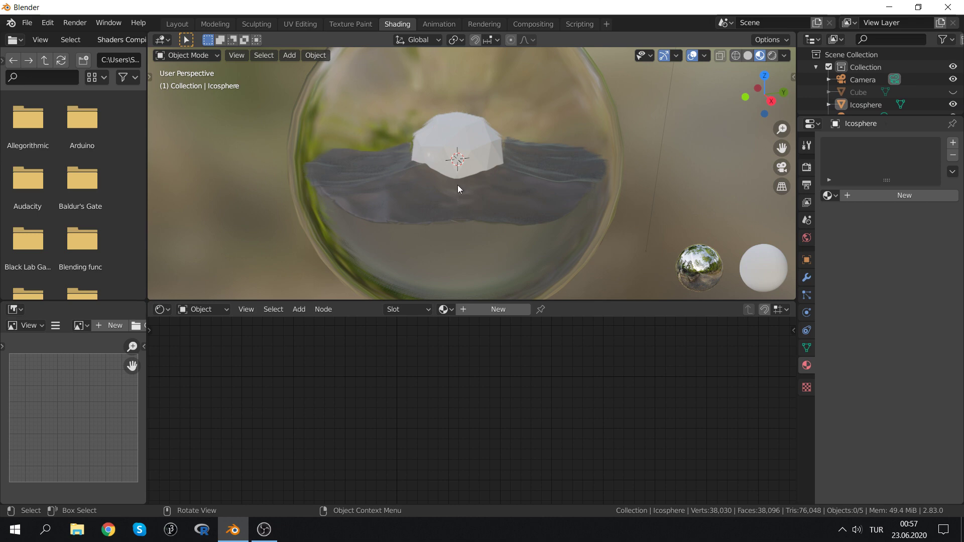
pyautogui.scroll(4, 481, 176)
pyautogui.scroll(-2, 478, 178)
pyautogui.scroll(-2, 477, 181)
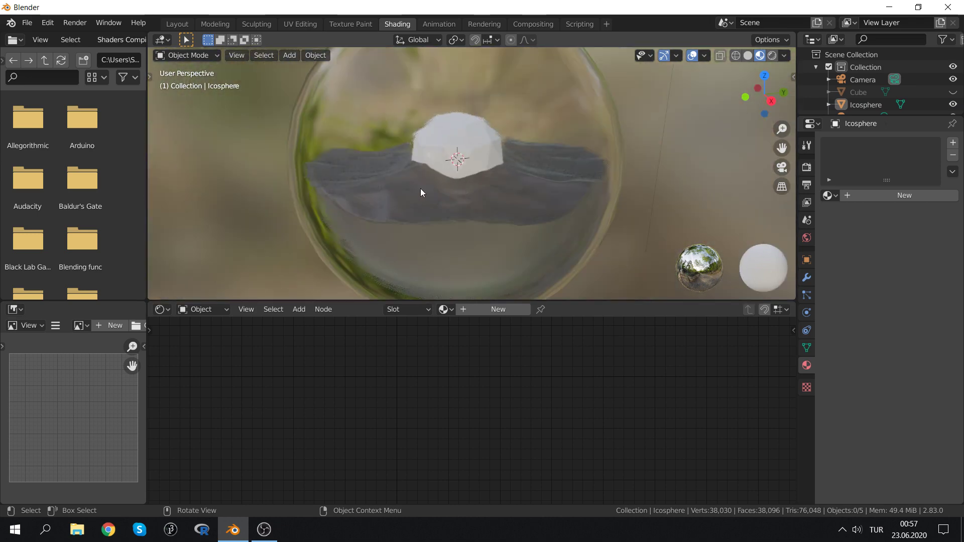
pyautogui.scroll(-4, 441, 206)
pyautogui.moveTo(499, 171)
pyautogui.mouseDown(button='middle')
pyautogui.moveTo(519, 143)
pyautogui.moveTo(559, 125)
pyautogui.moveTo(544, 72)
pyautogui.moveTo(516, 112)
pyautogui.moveTo(490, 235)
pyautogui.mouseUp(button='middle')
# Turn on Screen Space Refraction for the inner water sphere's material
pyautogui.click(489, 239)
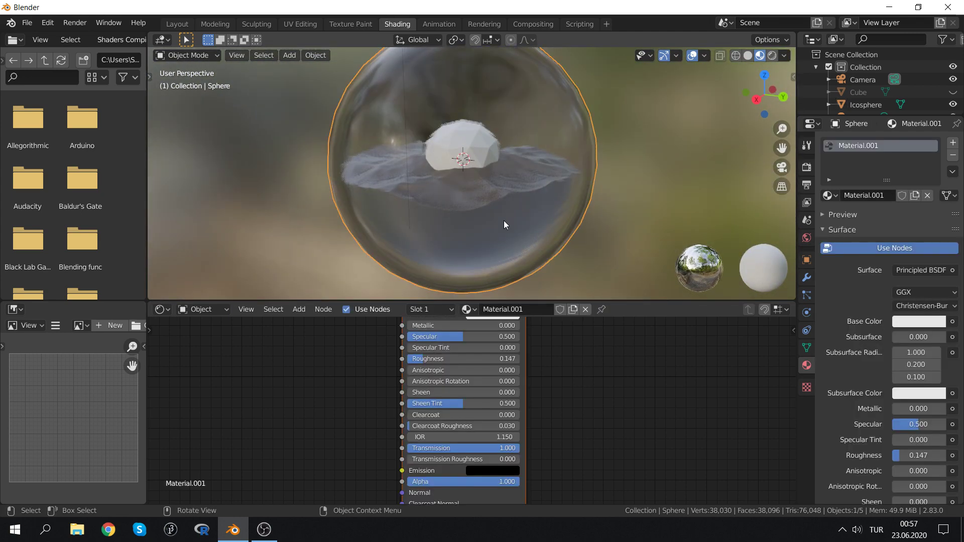
pyautogui.scroll(-5, 866, 417)
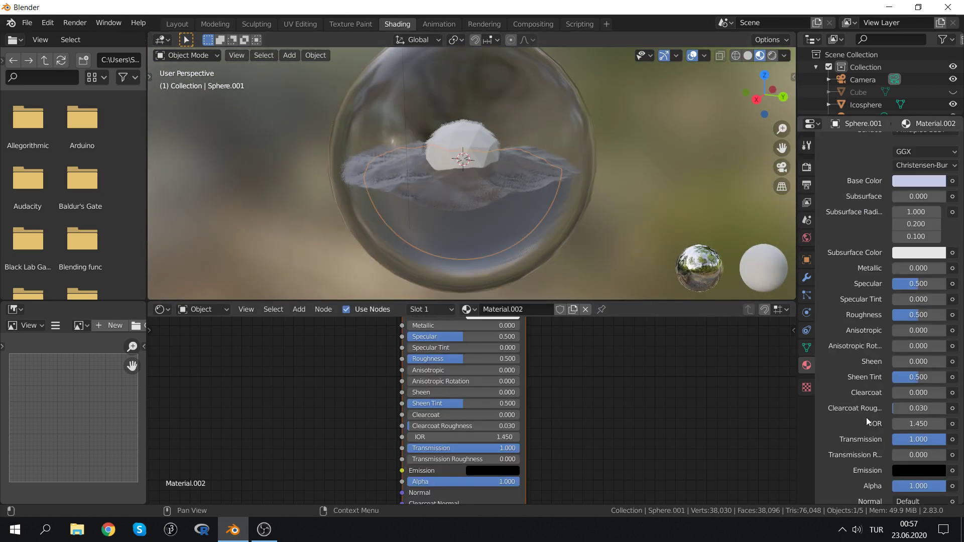
pyautogui.scroll(-8, 866, 417)
pyautogui.scroll(-3, 938, 437)
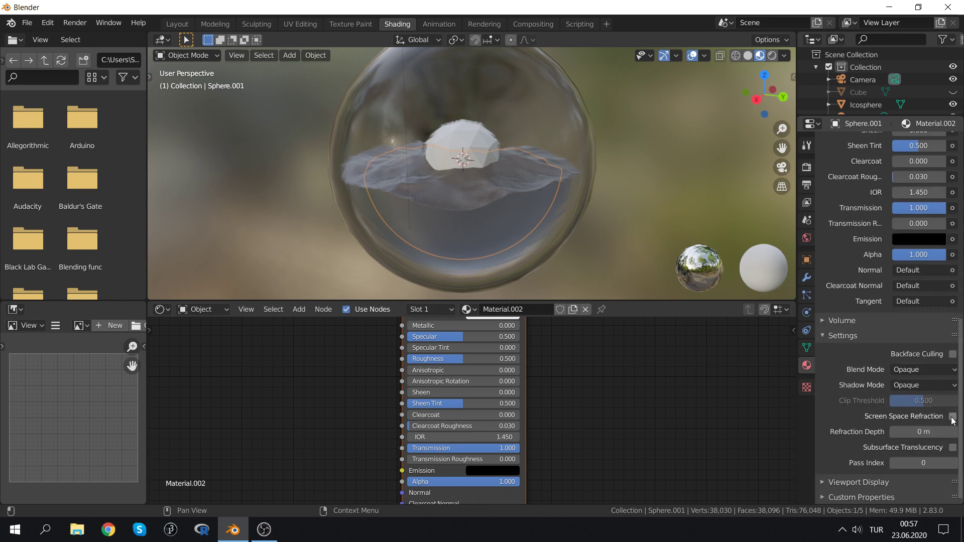
pyautogui.click(952, 417)
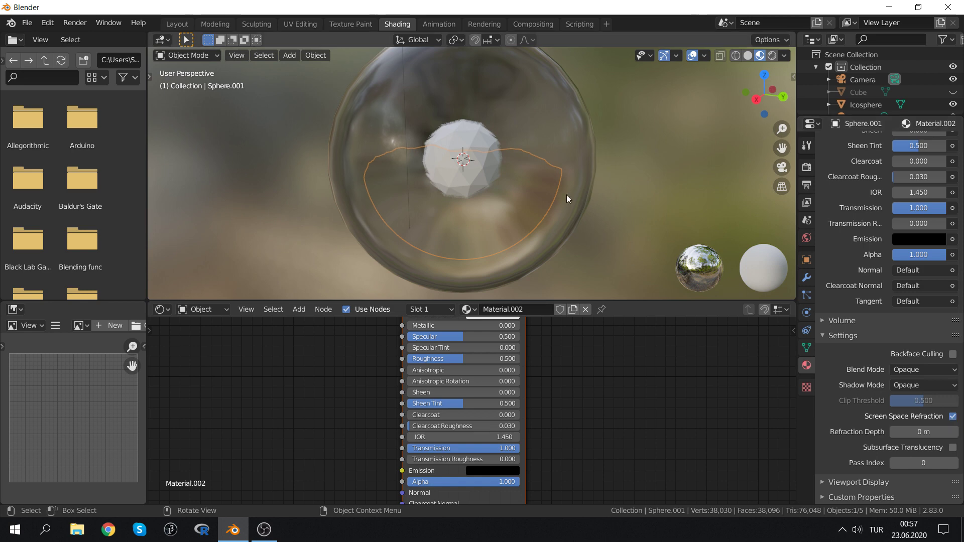
# Compare blend modes on the outer glass material and settle on Alpha Blend
pyautogui.click(517, 107)
pyautogui.click(925, 372)
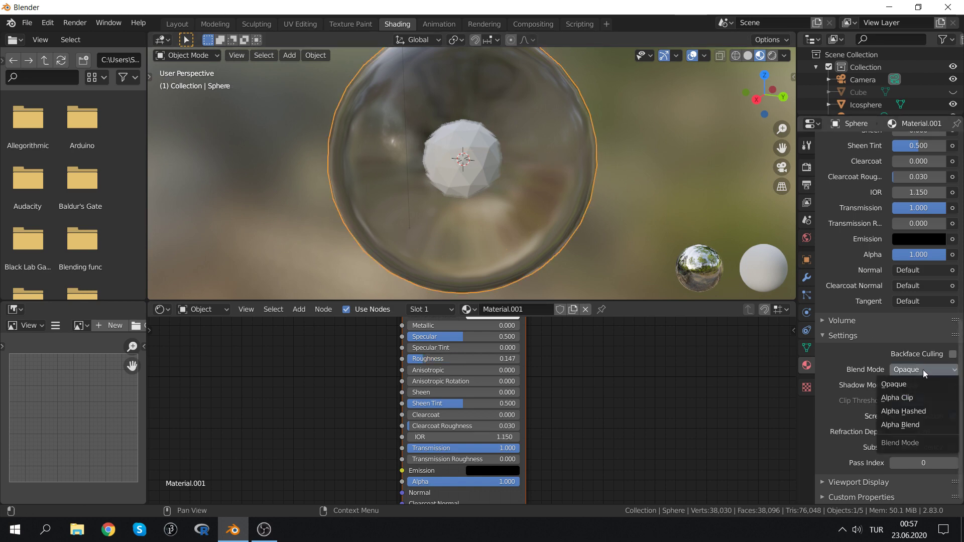
pyautogui.click(914, 399)
pyautogui.click(924, 370)
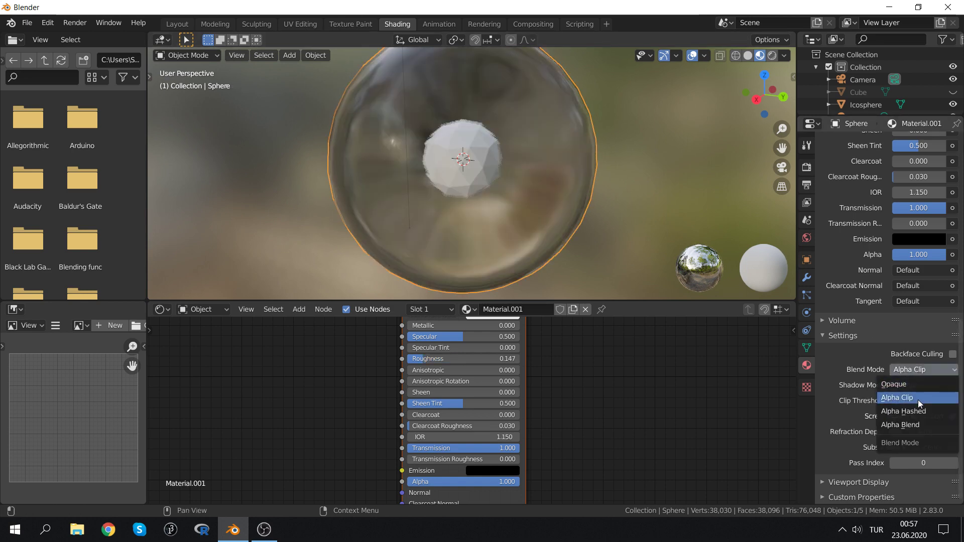
pyautogui.click(918, 413)
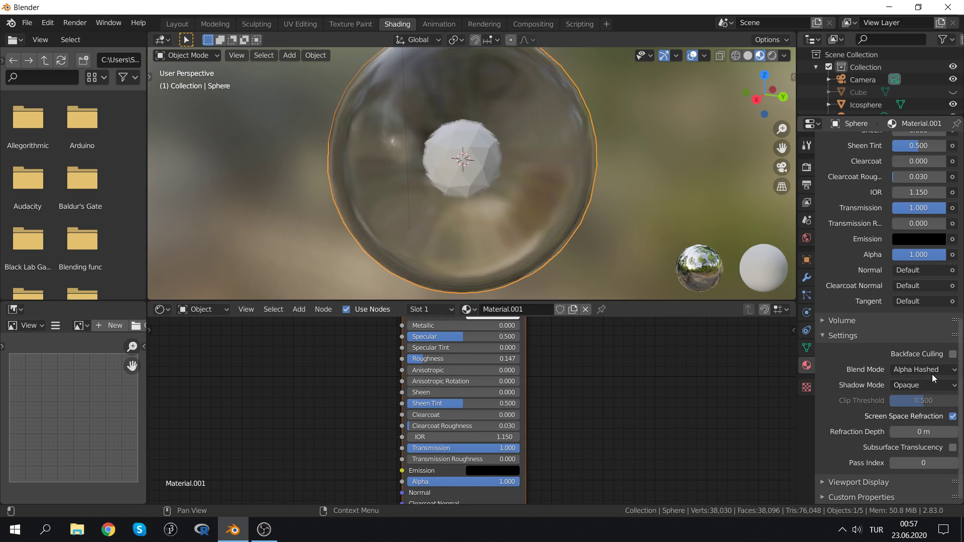
pyautogui.click(931, 372)
pyautogui.click(922, 424)
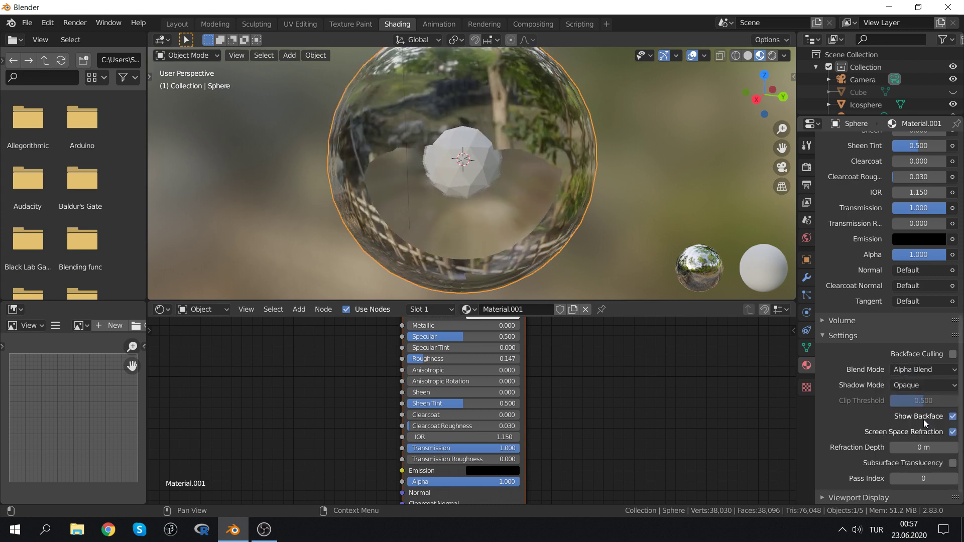
pyautogui.click(924, 370)
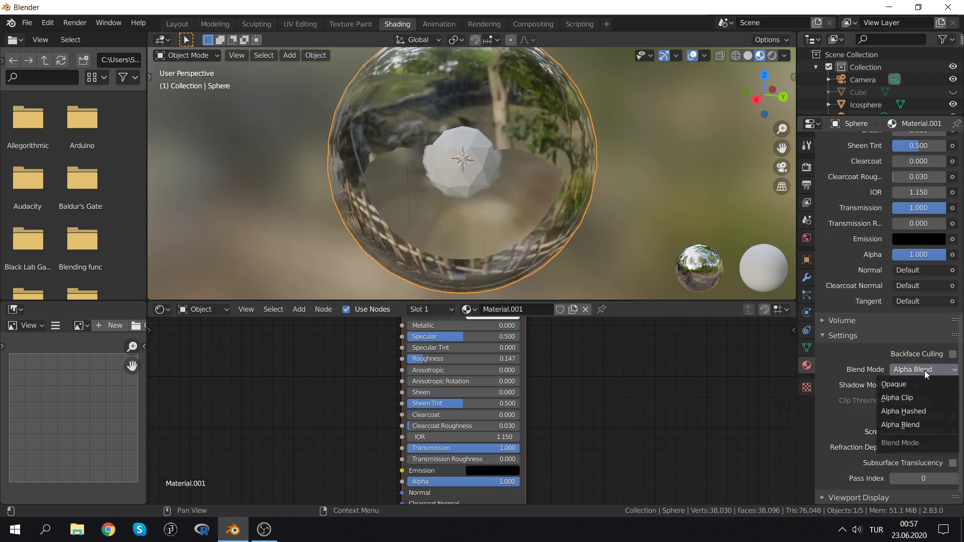
pyautogui.click(921, 384)
pyautogui.click(929, 372)
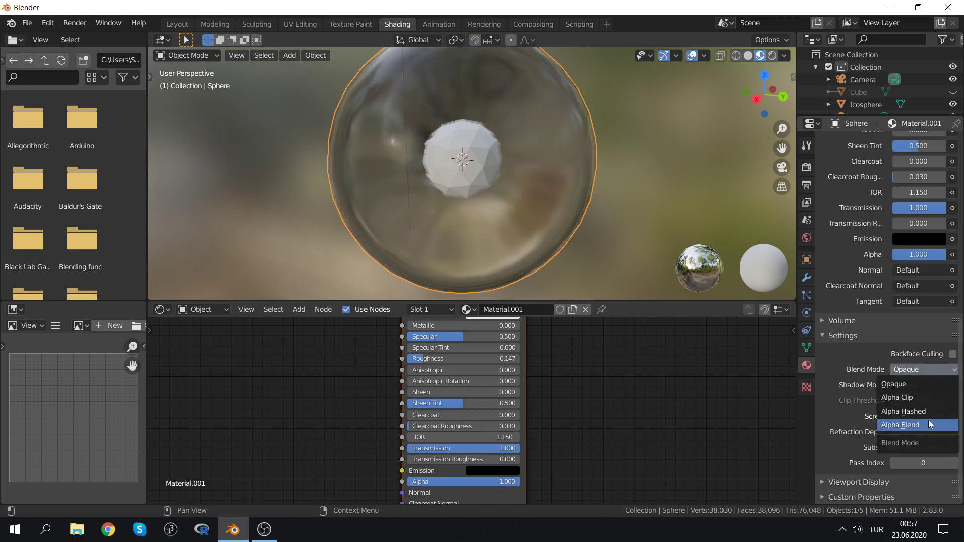
pyautogui.click(929, 424)
# Set the water material to Alpha Blend and raise the glass roughness to 0.373
pyautogui.click(518, 189)
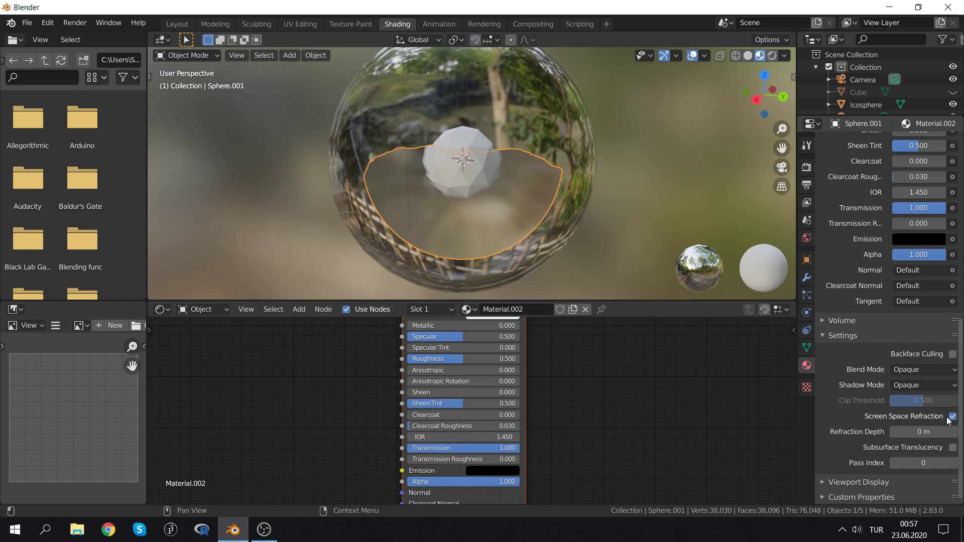
pyautogui.click(920, 370)
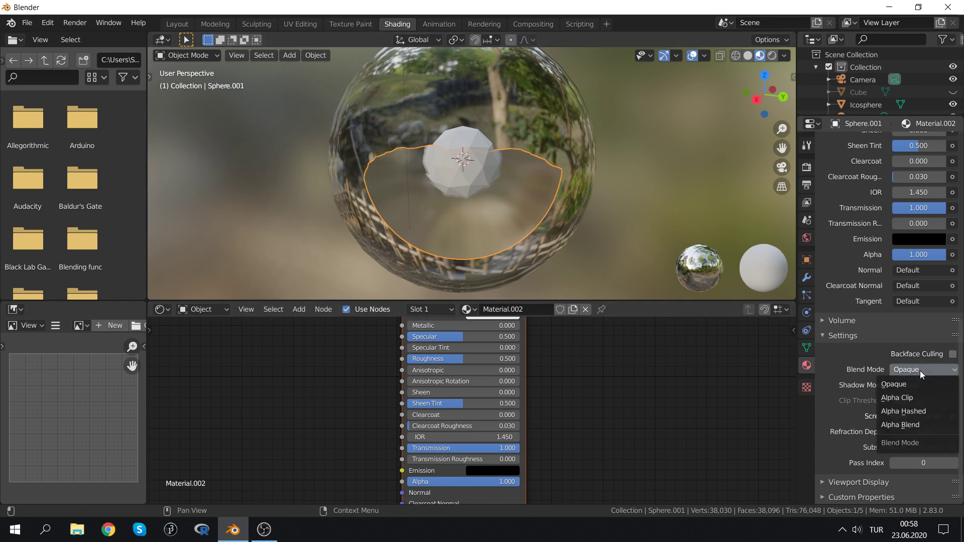
pyautogui.click(920, 428)
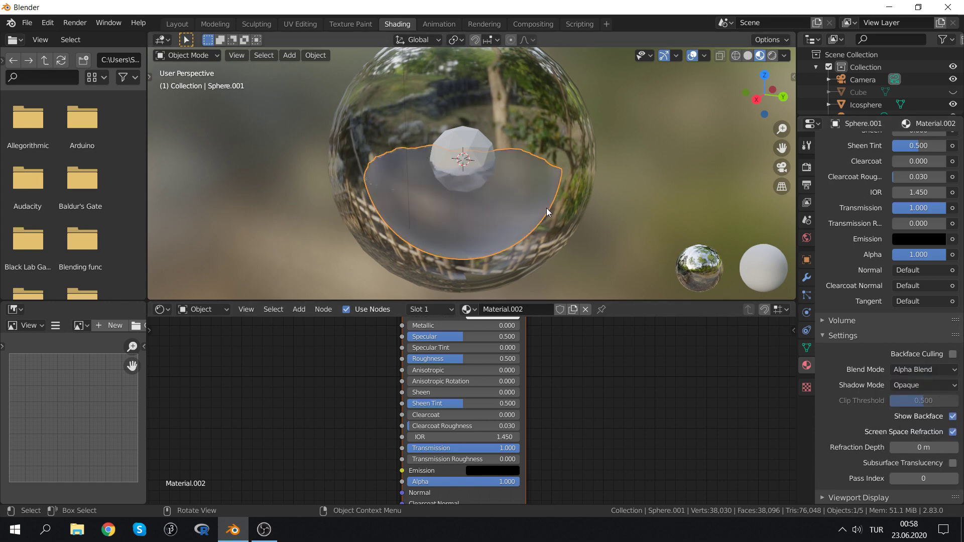
pyautogui.moveTo(546, 208); pyautogui.dragTo(521, 122, button='middle')
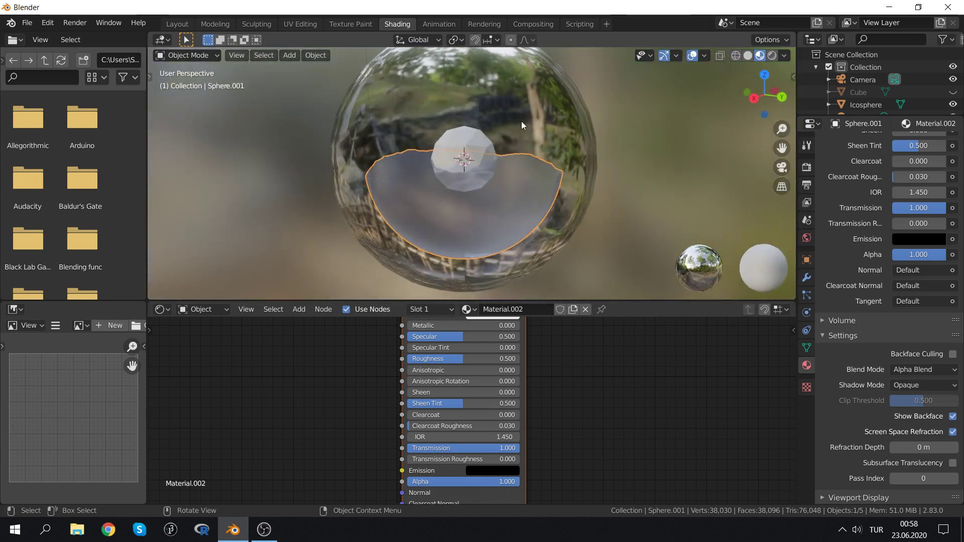
pyautogui.click(521, 122)
pyautogui.moveTo(462, 359)
pyautogui.mouseDown()
pyautogui.moveTo(485, 358)
pyautogui.moveTo(442, 358)
pyautogui.mouseUp()
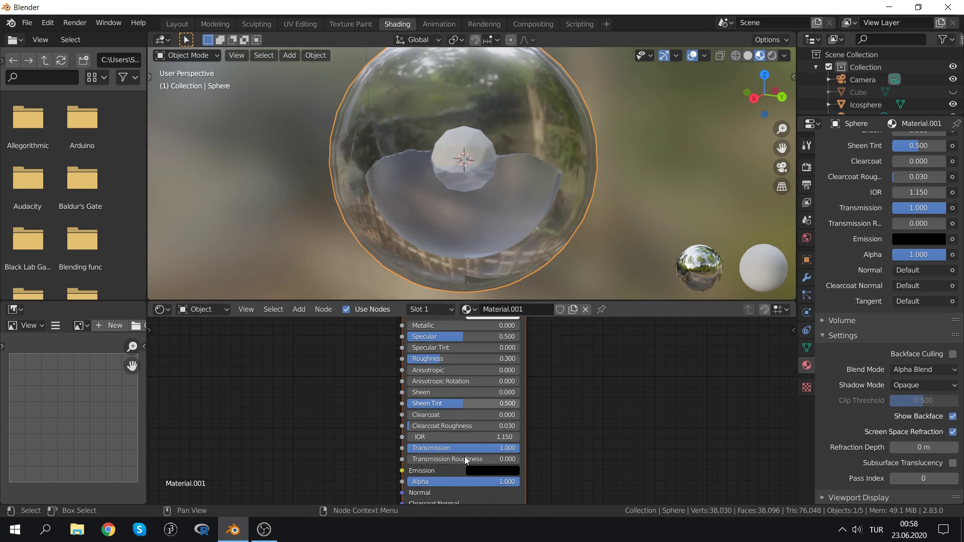
# Set the glass roughness to 0.300 and its IOR to 1.250
pyautogui.moveTo(417, 459)
pyautogui.mouseDown()
pyautogui.moveTo(431, 459)
pyautogui.moveTo(411, 459)
pyautogui.mouseUp()
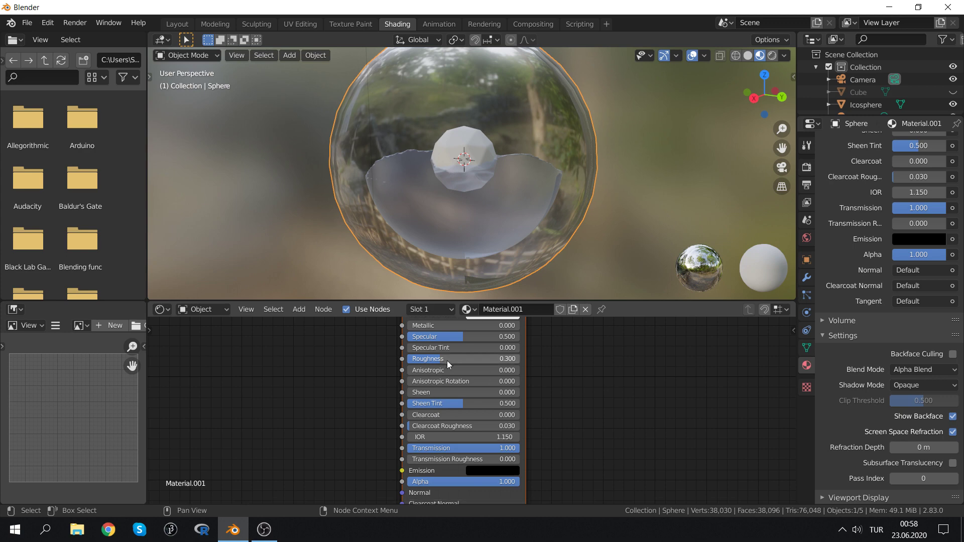
pyautogui.moveTo(447, 437); pyautogui.dragTo(482, 437)
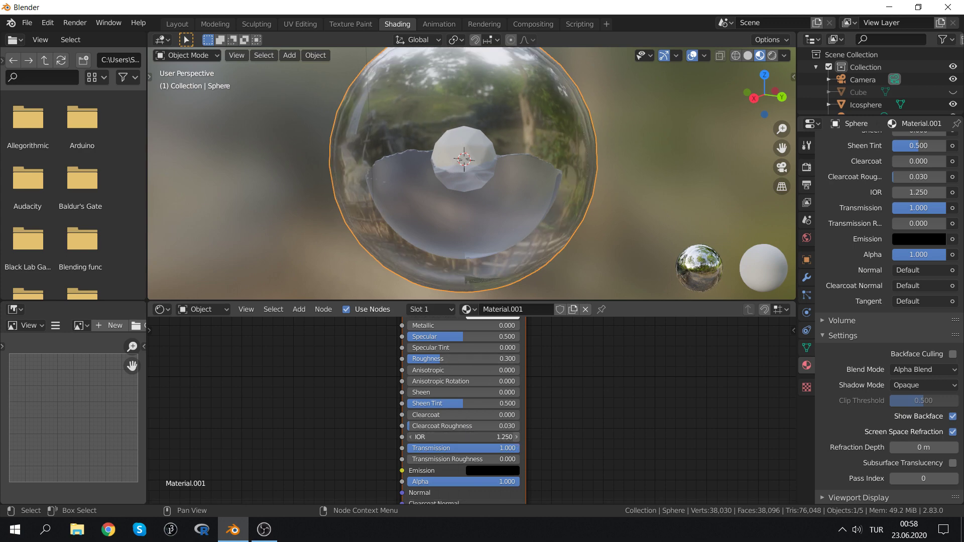
pyautogui.click(411, 437)
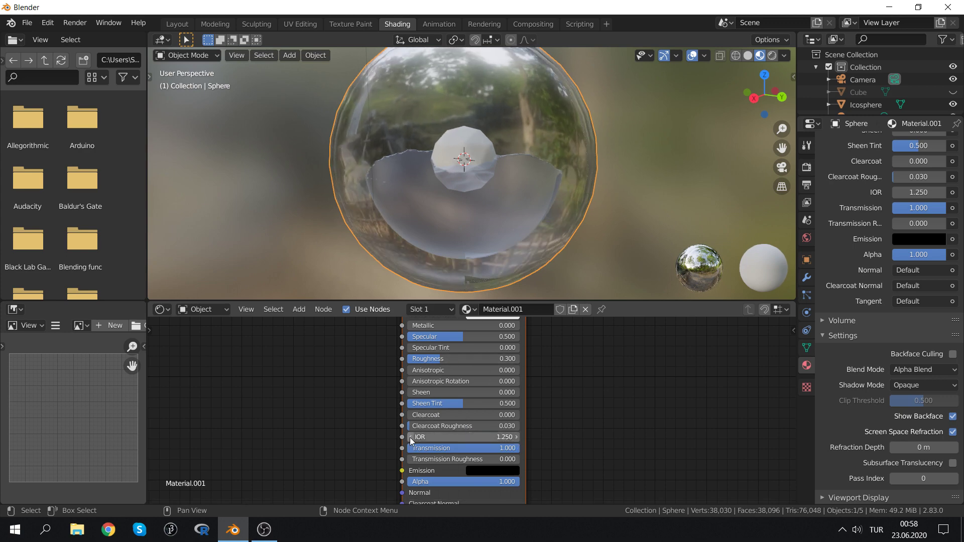
pyautogui.click(411, 438)
pyautogui.moveTo(410, 440)
pyautogui.mouseDown()
pyautogui.moveTo(486, 441)
pyautogui.moveTo(412, 440)
pyautogui.mouseUp()
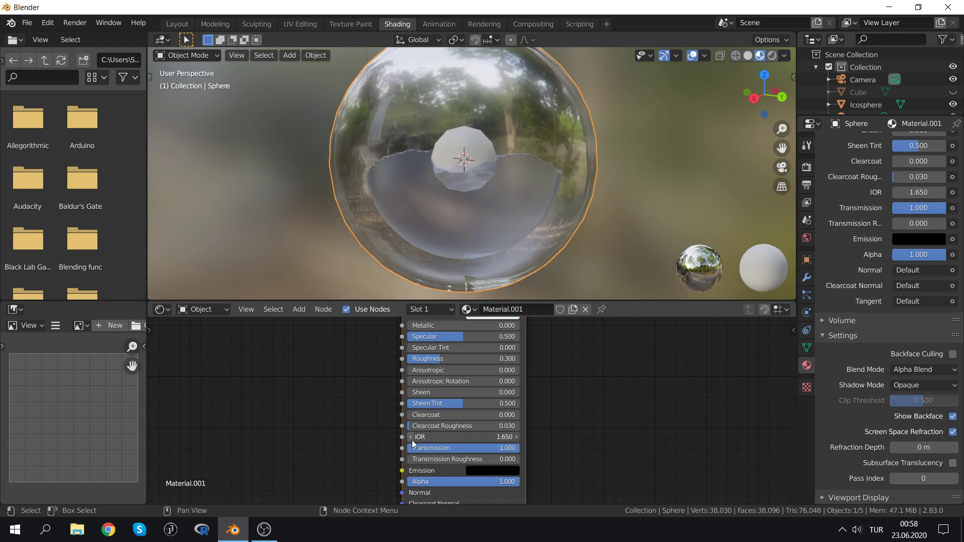
# Enable Screen Space Refraction on the glass and try Refraction Depth, leaving it at 0 m
pyautogui.moveTo(412, 249); pyautogui.dragTo(440, 246, button='middle')
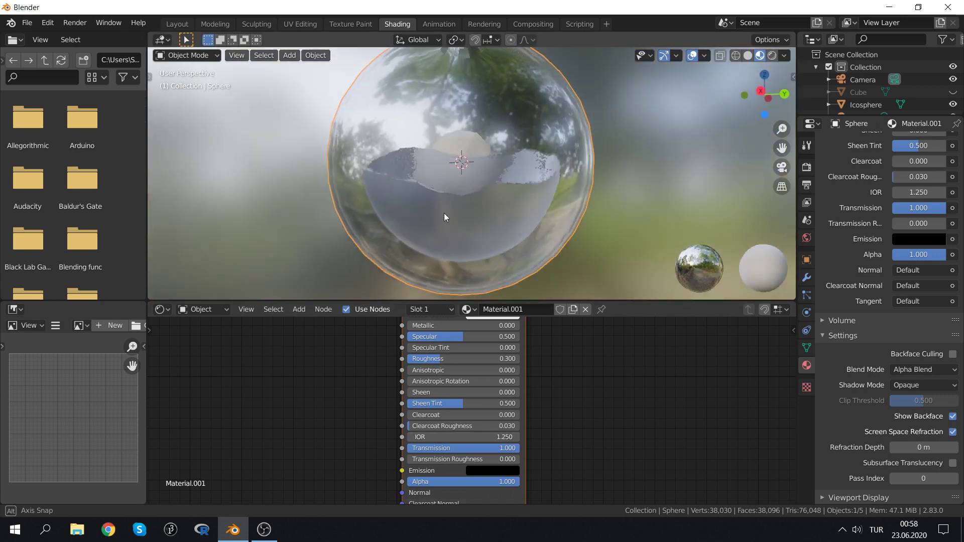
pyautogui.scroll(3, 473, 178)
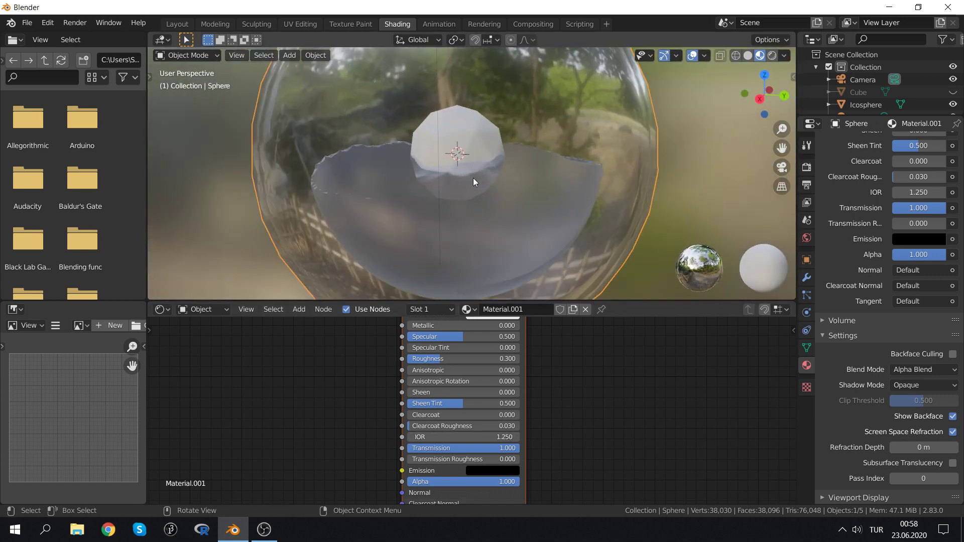
pyautogui.click(952, 432)
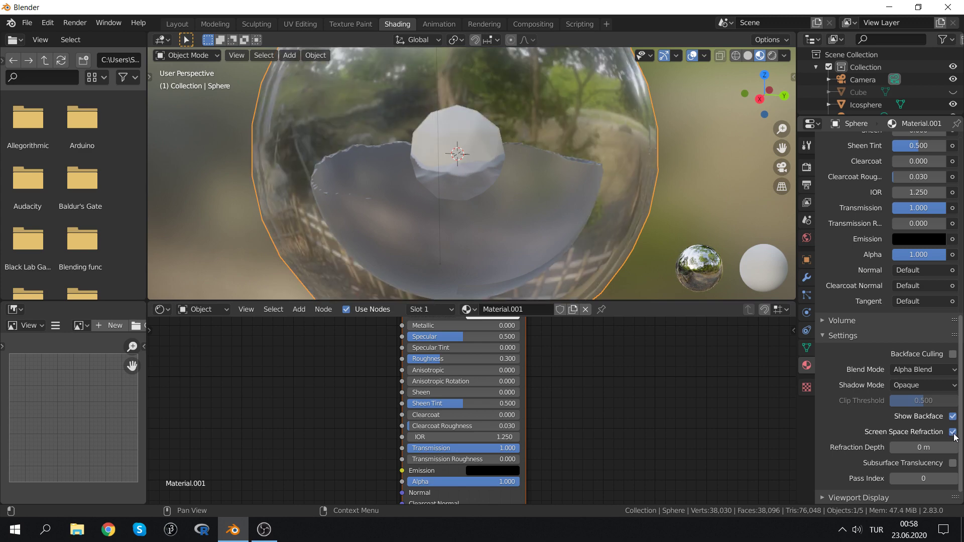
pyautogui.moveTo(910, 451)
pyautogui.mouseDown()
pyautogui.moveTo(941, 448)
pyautogui.moveTo(893, 448)
pyautogui.mouseUp()
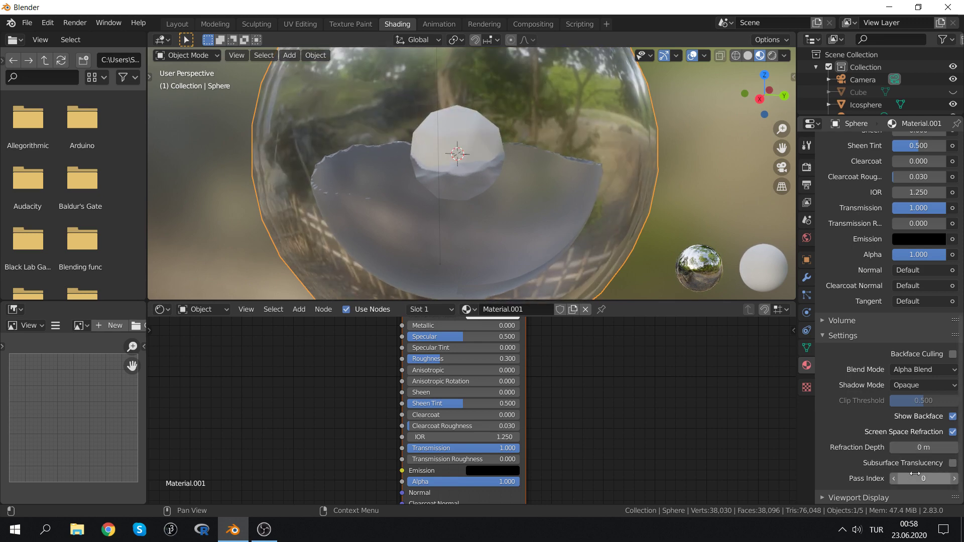
# Switch the glass blend mode to Opaque, then back to Alpha Blend
pyautogui.click(924, 387)
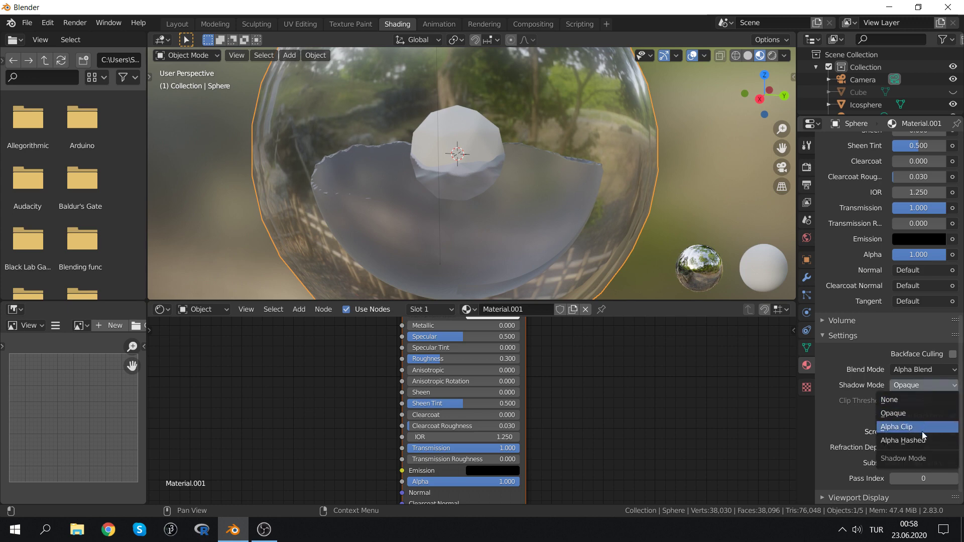
pyautogui.click(944, 371)
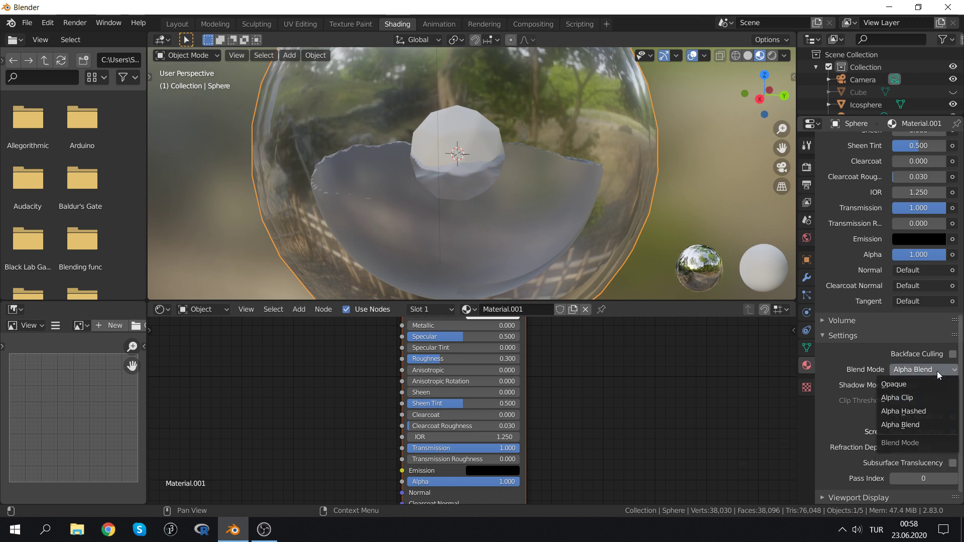
pyautogui.click(917, 388)
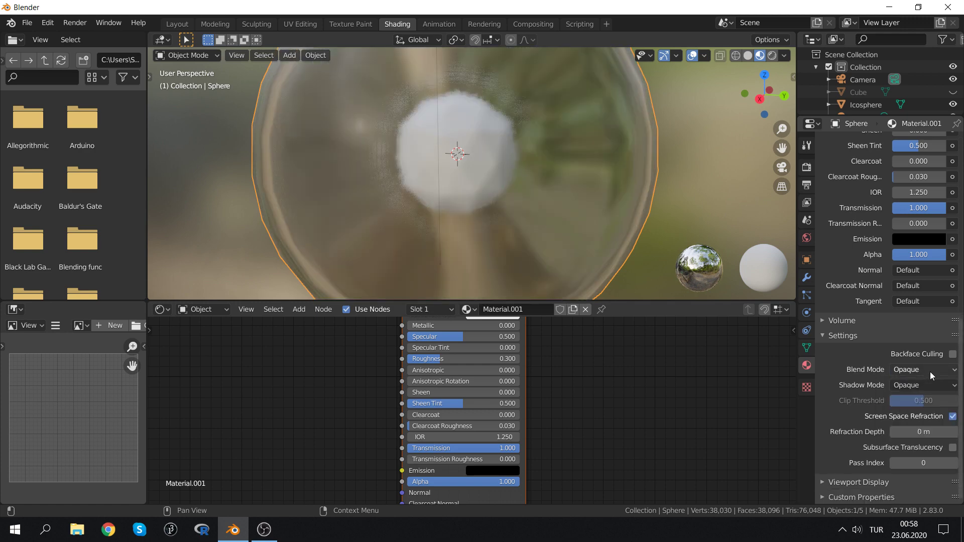
pyautogui.click(930, 371)
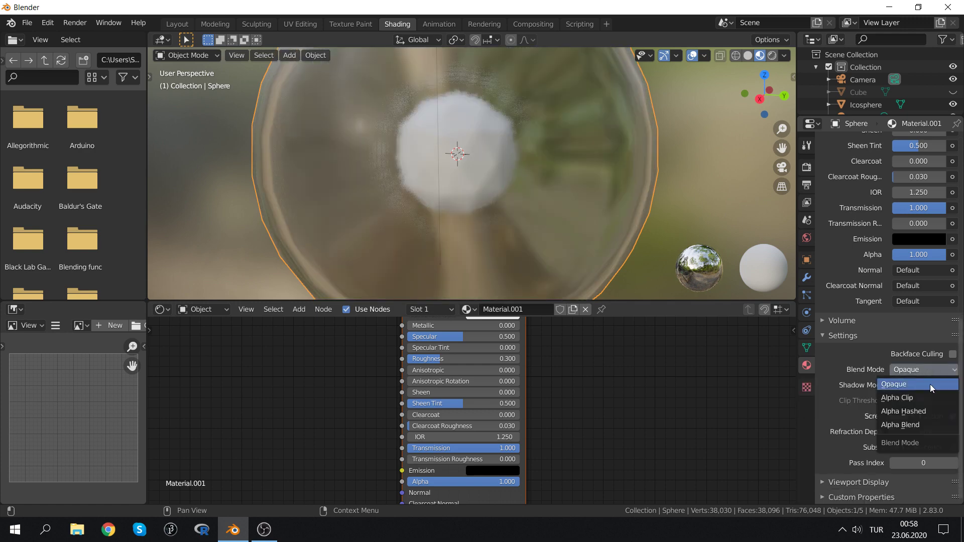
pyautogui.click(923, 424)
# Scale the water bowl up to about 1.2 inside the glass
pyautogui.click(480, 235)
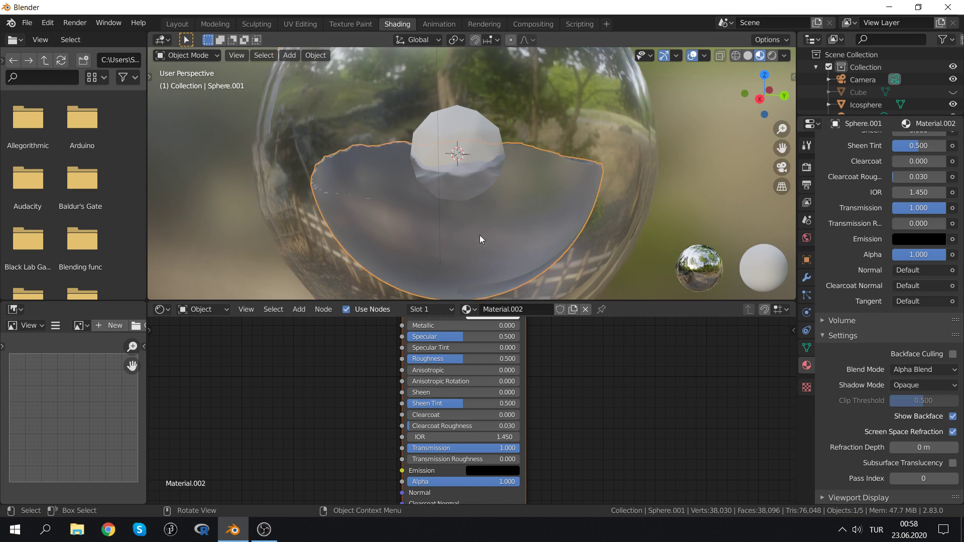
pyautogui.scroll(-3, 583, 219)
pyautogui.moveTo(592, 210); pyautogui.dragTo(590, 186, button='middle')
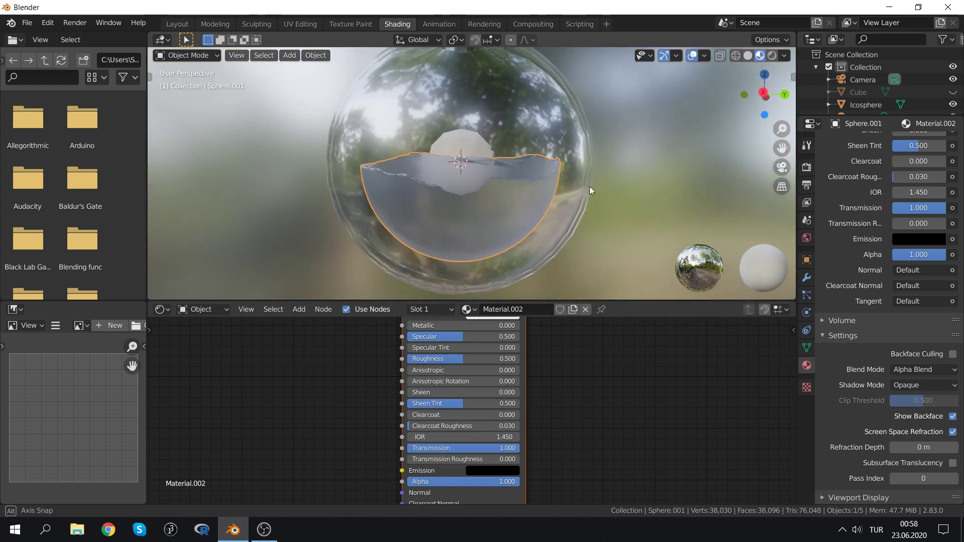
pyautogui.press('s')
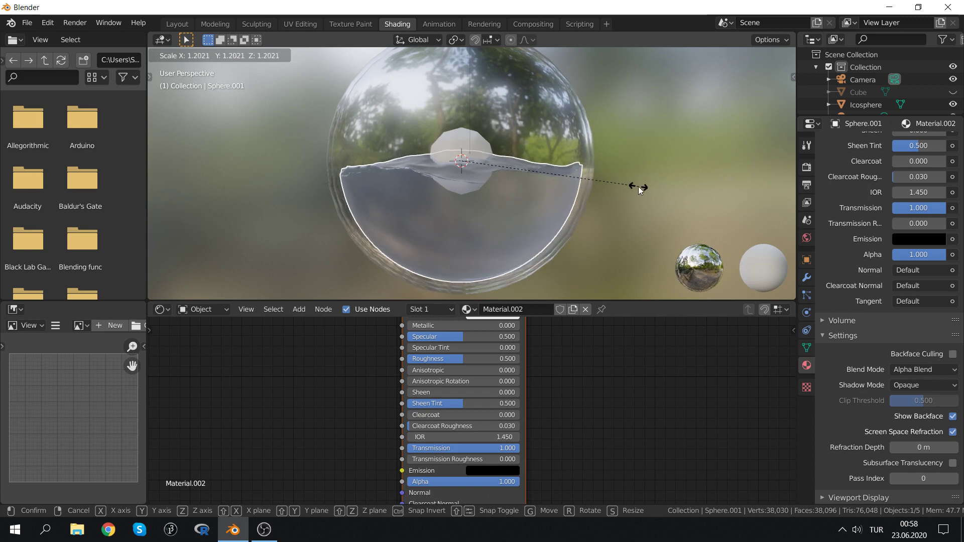
pyautogui.click(637, 186)
# Select the outer glass sphere and begin adjusting its roughness
pyautogui.moveTo(570, 142)
pyautogui.mouseDown(button='middle')
pyautogui.moveTo(590, 164)
pyautogui.moveTo(622, 144)
pyautogui.moveTo(622, 118)
pyautogui.moveTo(585, 149)
pyautogui.moveTo(532, 115)
pyautogui.mouseUp(button='middle')
pyautogui.click(532, 116)
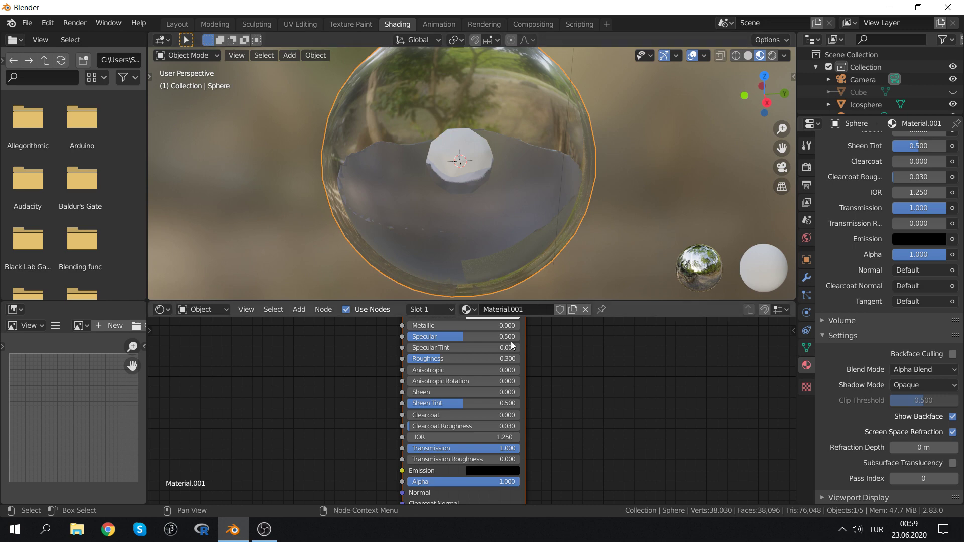
pyautogui.moveTo(447, 358); pyautogui.dragTo(444, 358)
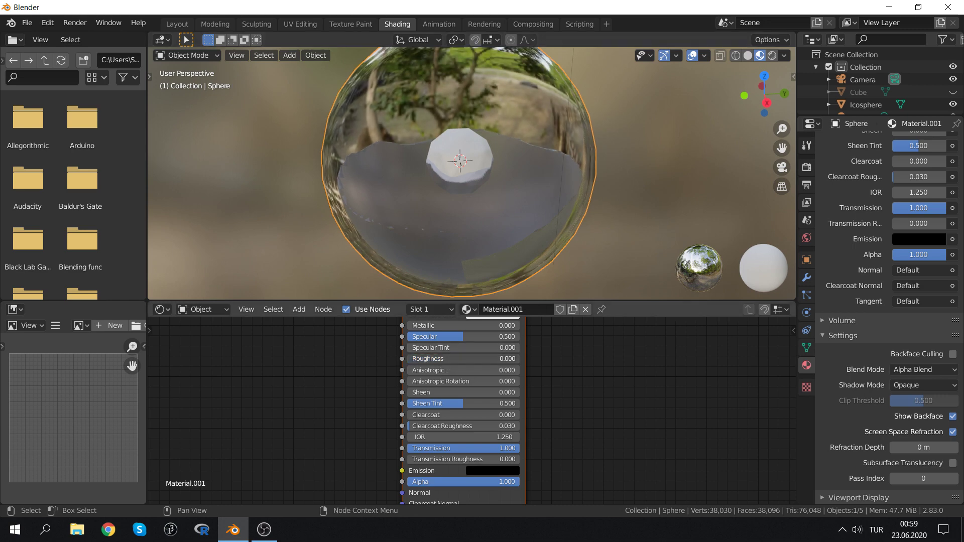
# Raise the glass roughness to 0.820 and add a new Material.003 to the Icosphere
pyautogui.moveTo(444, 359); pyautogui.dragTo(500, 359)
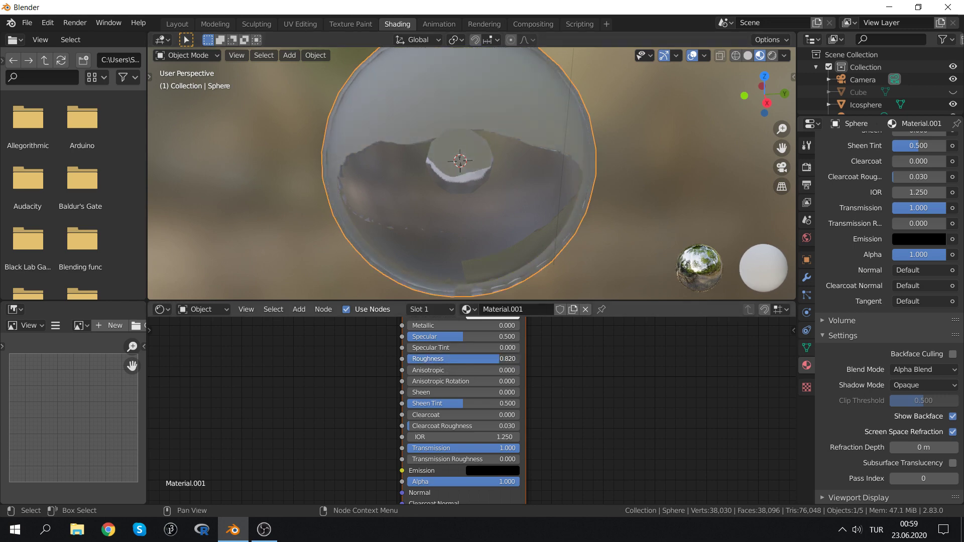
pyautogui.moveTo(427, 190)
pyautogui.mouseDown(button='middle')
pyautogui.moveTo(450, 179)
pyautogui.moveTo(423, 191)
pyautogui.mouseUp(button='middle')
pyautogui.click(461, 161)
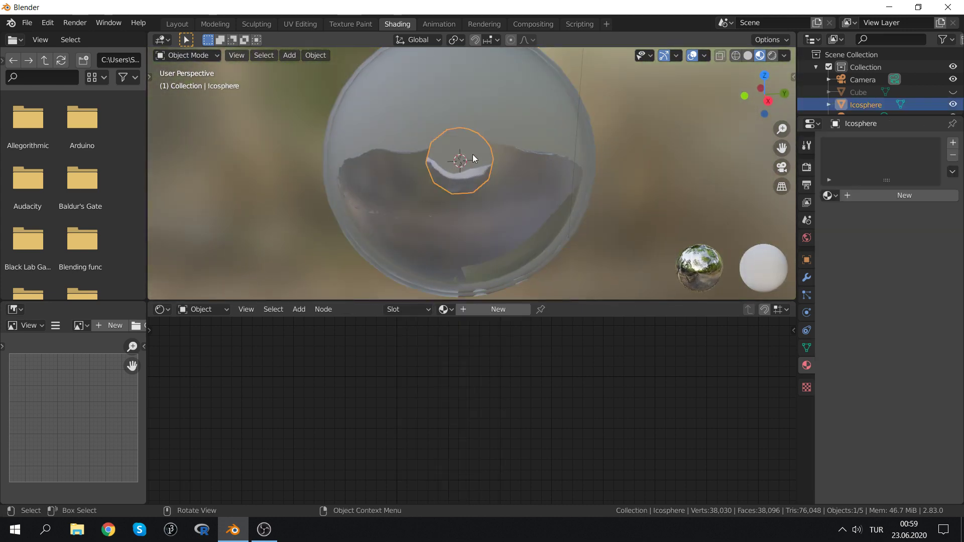
pyautogui.click(859, 195)
# Try Alpha Blend on Material.003, then set its blend mode back to Opaque
pyautogui.scroll(-6, 898, 394)
pyautogui.scroll(-8, 898, 394)
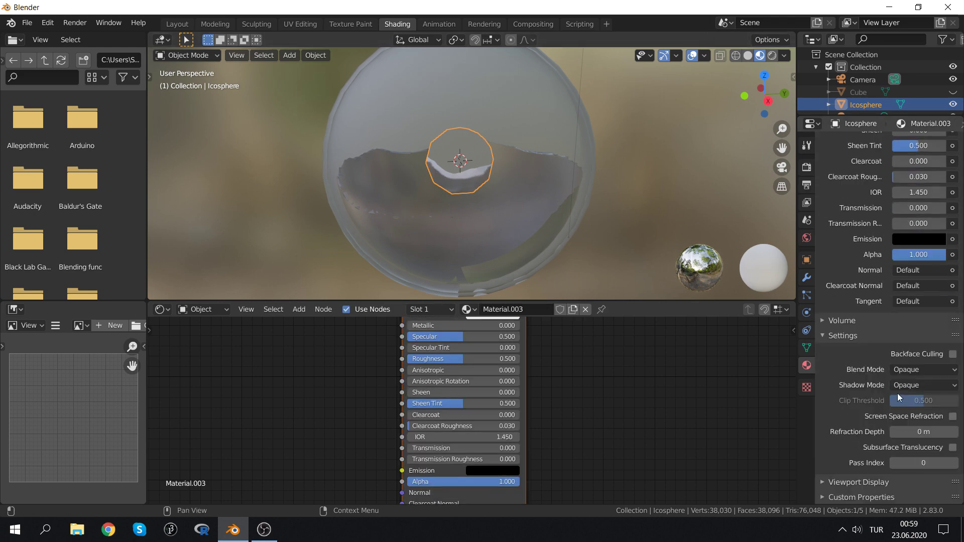
pyautogui.click(930, 370)
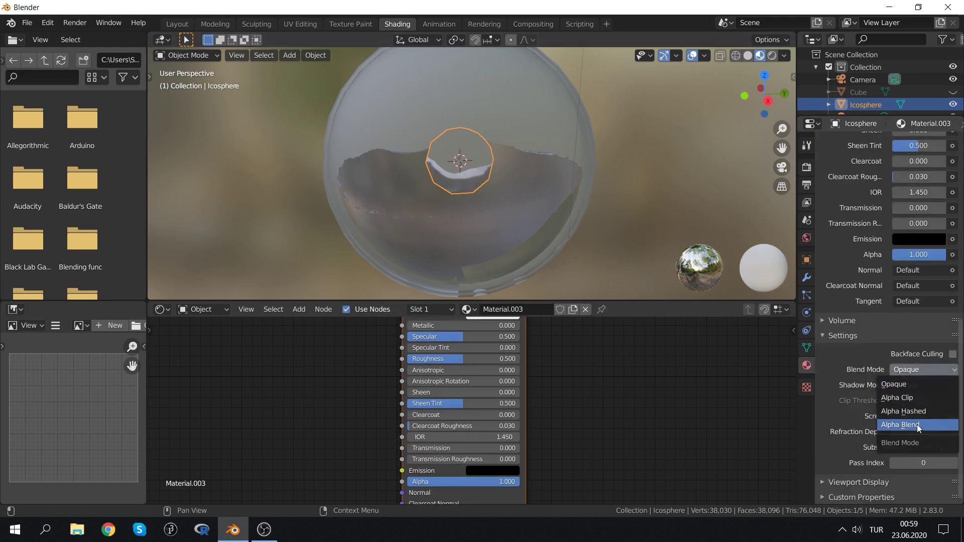
pyautogui.click(917, 424)
pyautogui.scroll(2, 460, 114)
pyautogui.scroll(3, 543, 138)
pyautogui.scroll(-3, 544, 137)
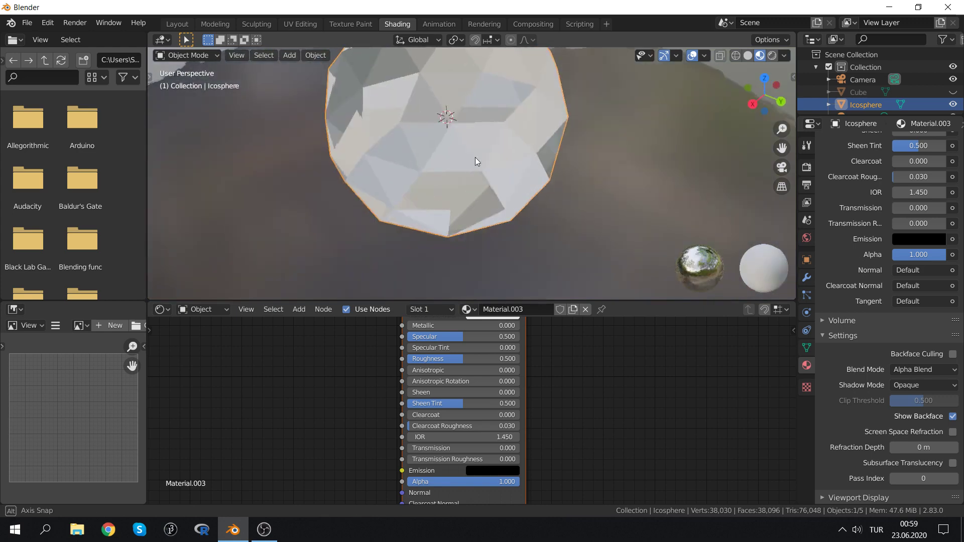
pyautogui.moveTo(475, 158); pyautogui.dragTo(467, 151, button='middle')
pyautogui.scroll(-4, 467, 150)
pyautogui.click(932, 369)
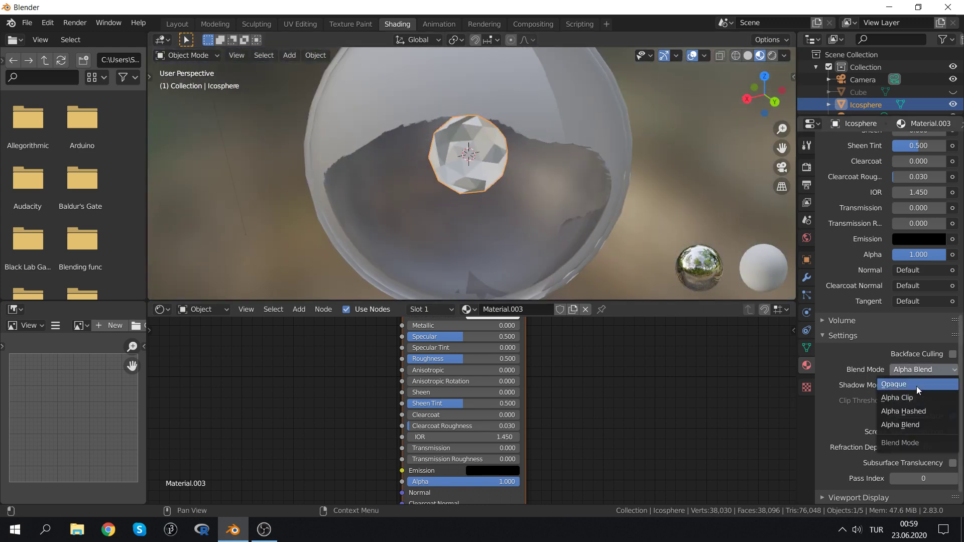
pyautogui.click(885, 372)
pyautogui.moveTo(468, 223)
pyautogui.mouseDown(button='middle')
pyautogui.moveTo(487, 197)
pyautogui.moveTo(510, 210)
pyautogui.mouseUp(button='middle')
# Set the glass Material.001 to Opaque blending, Roughness 0.213, and toggle Screen Space Refraction
pyautogui.click(510, 210)
pyautogui.click(510, 210)
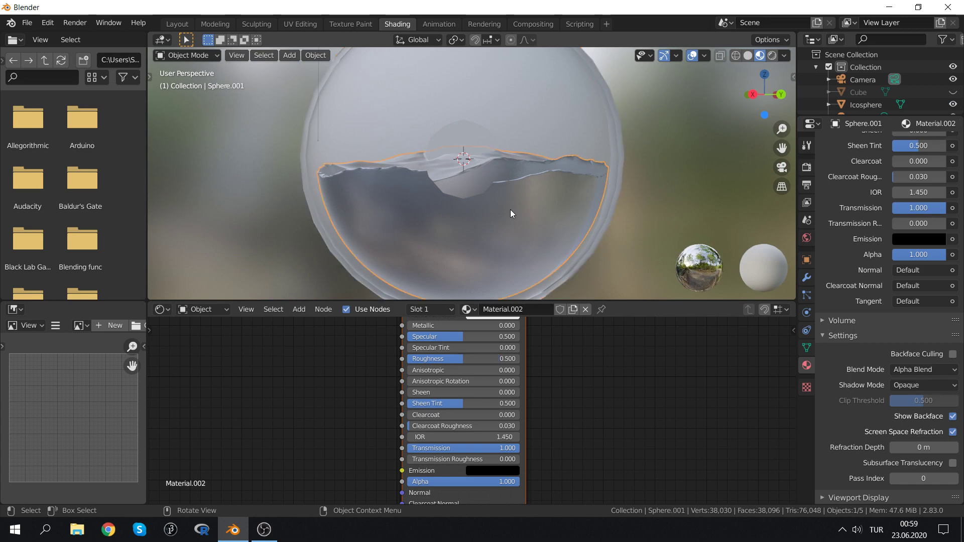
pyautogui.click(557, 98)
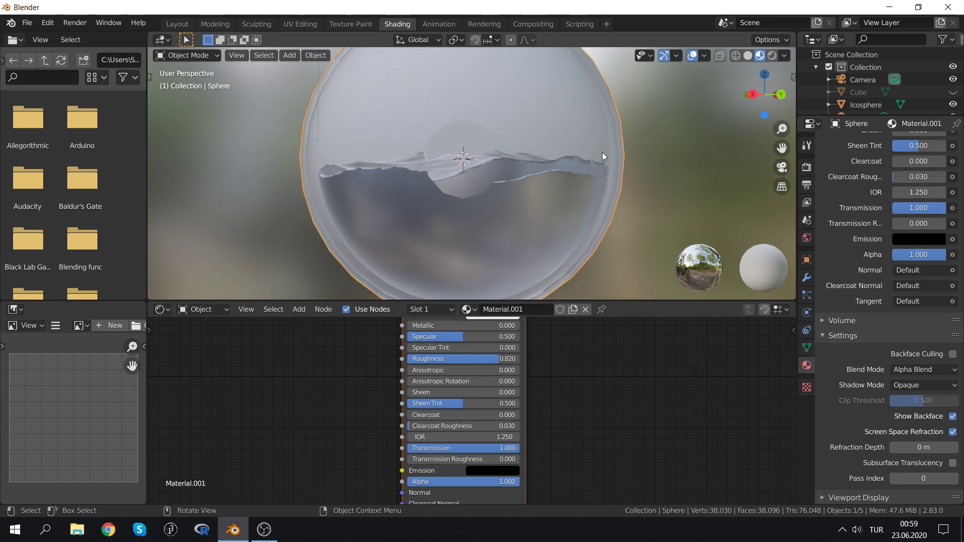
pyautogui.click(514, 222)
pyautogui.scroll(-5, 537, 171)
pyautogui.moveTo(508, 135)
pyautogui.mouseDown(button='middle')
pyautogui.moveTo(561, 158)
pyautogui.moveTo(499, 143)
pyautogui.moveTo(490, 109)
pyautogui.moveTo(591, 147)
pyautogui.mouseUp(button='middle')
pyautogui.scroll(3, 562, 158)
pyautogui.click(417, 116)
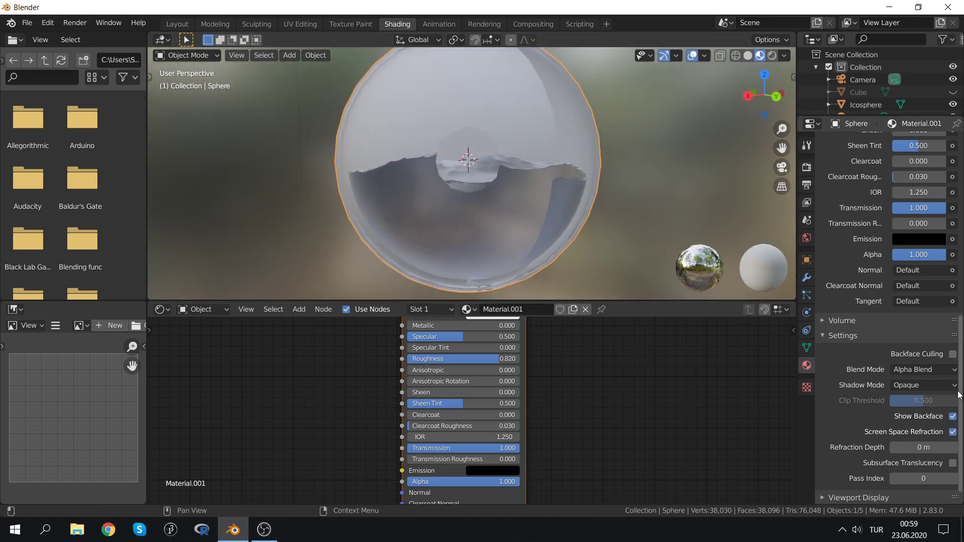
pyautogui.click(941, 370)
pyautogui.click(915, 385)
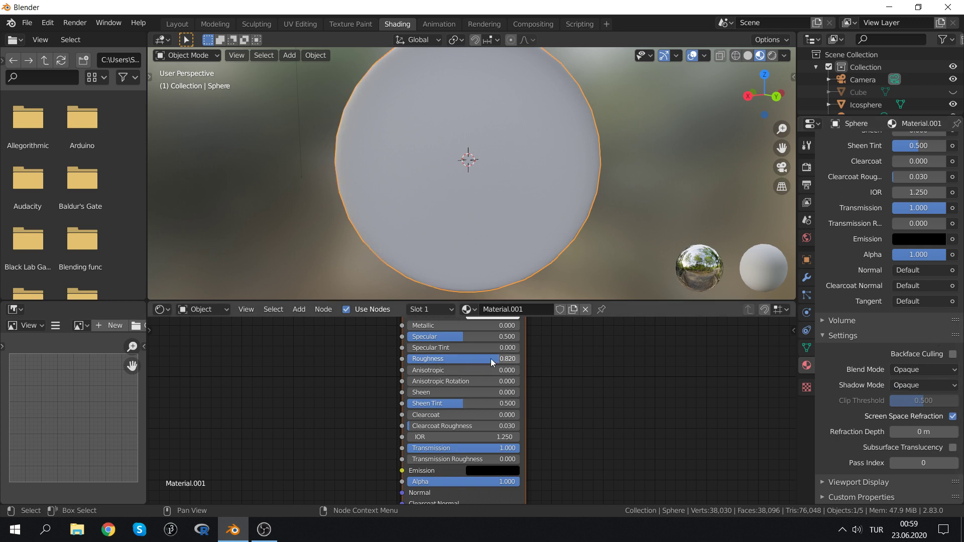
pyautogui.moveTo(490, 359); pyautogui.dragTo(431, 359)
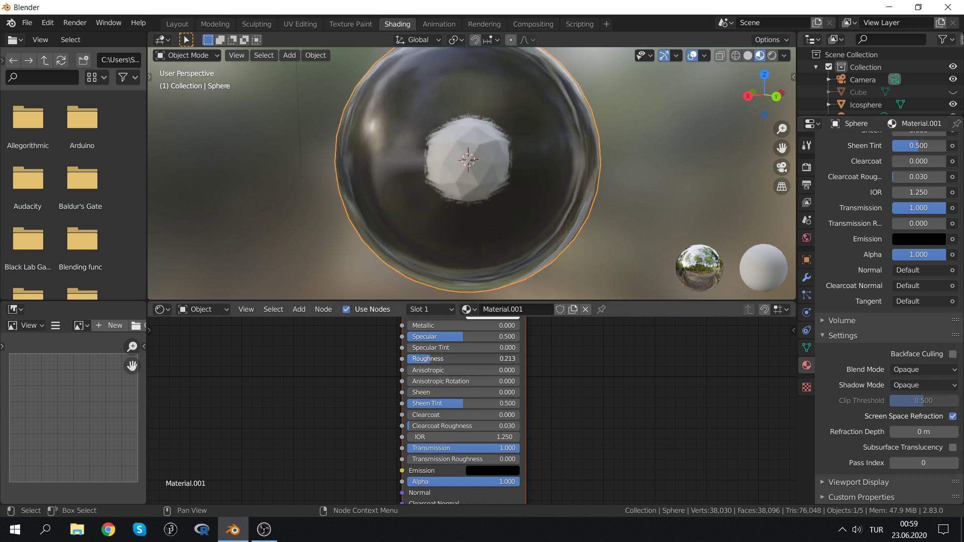
pyautogui.click(952, 417)
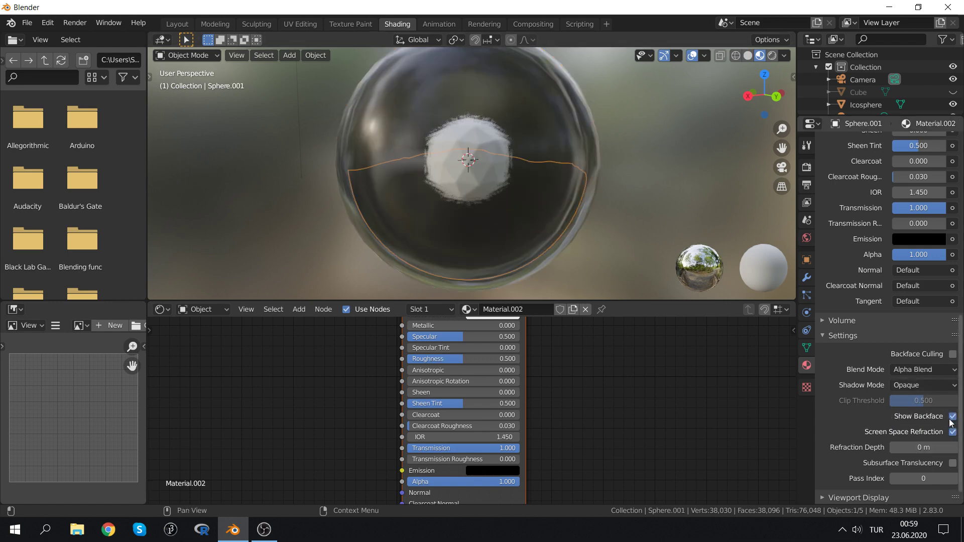
# Make the water material Opaque and leave its Screen Space Refraction off after testing it
pyautogui.click(947, 374)
pyautogui.click(919, 381)
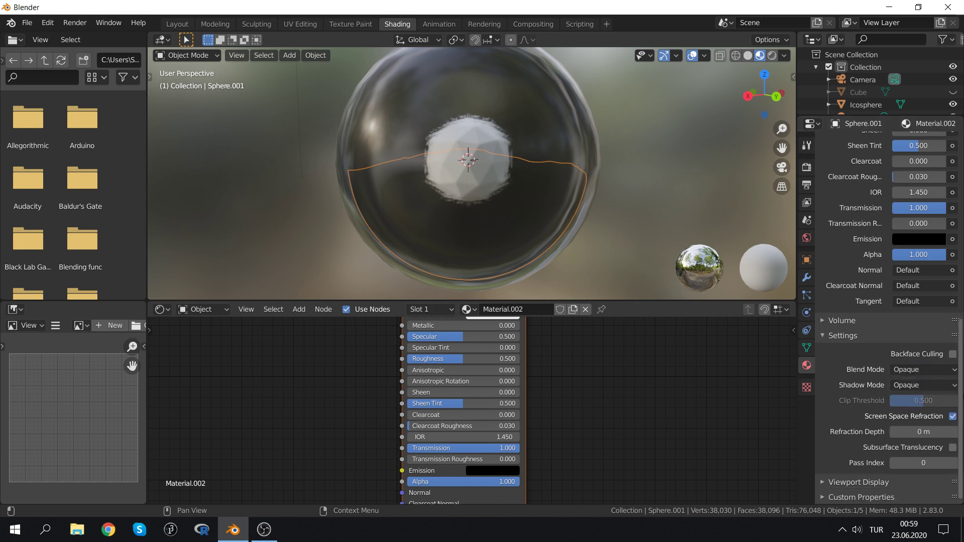
pyautogui.click(953, 418)
pyautogui.click(953, 417)
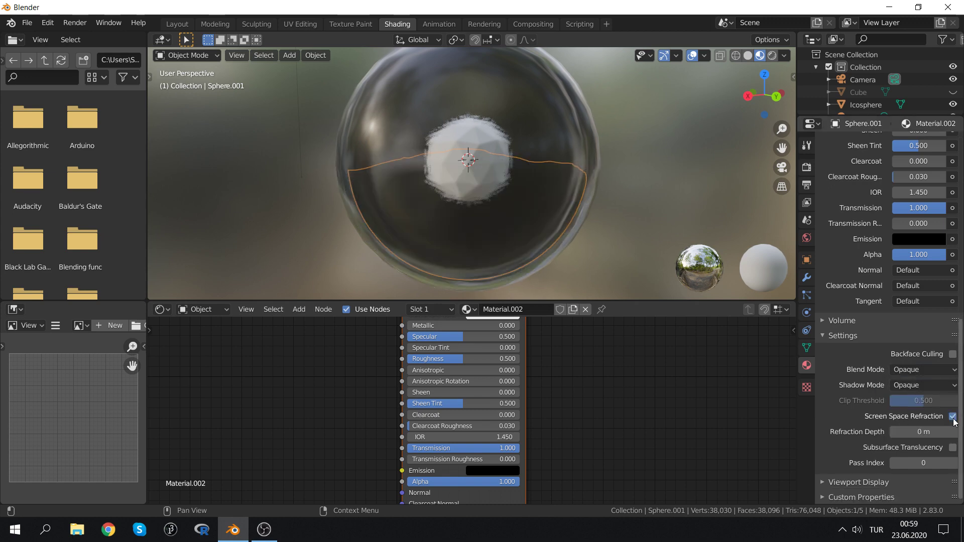
pyautogui.click(953, 417)
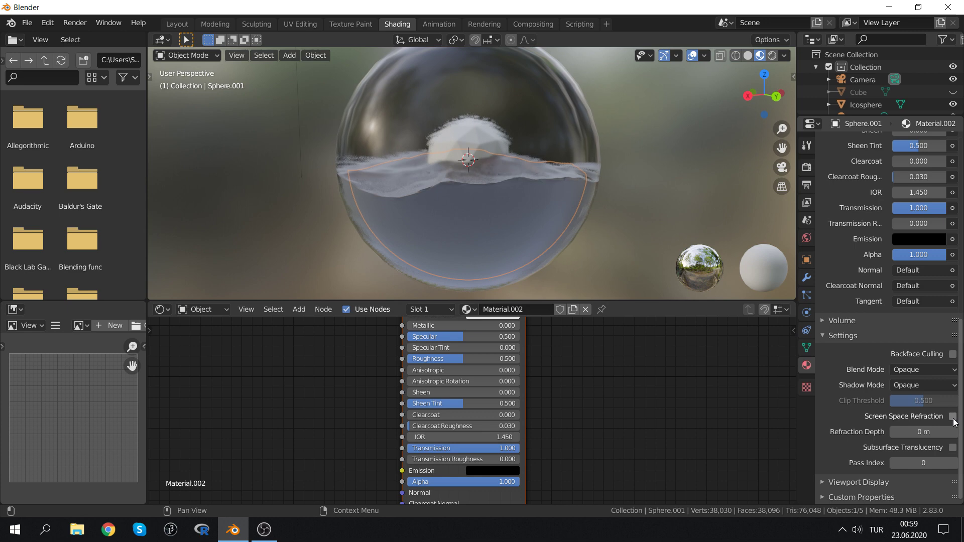
pyautogui.click(953, 417)
pyautogui.moveTo(923, 463)
pyautogui.mouseDown()
pyautogui.moveTo(944, 463)
pyautogui.moveTo(893, 463)
pyautogui.mouseUp()
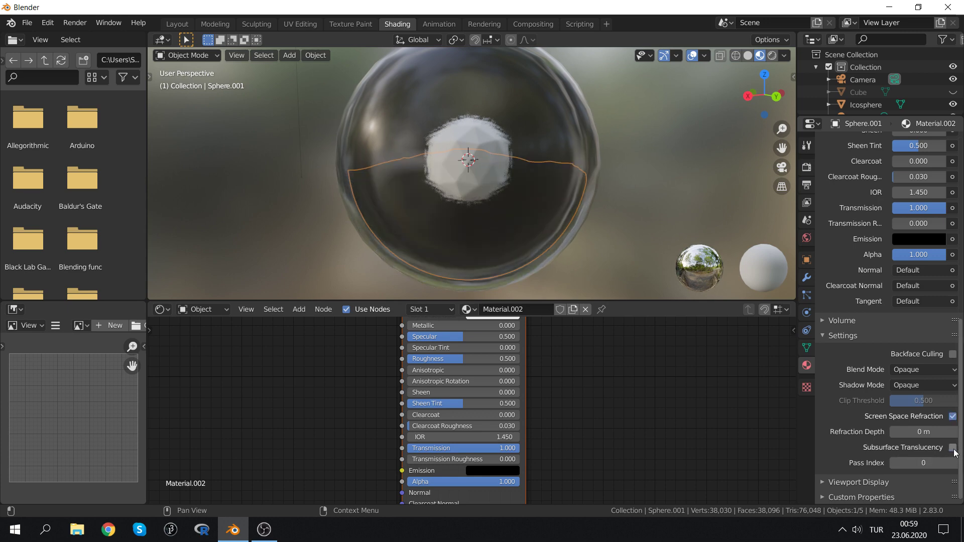
pyautogui.click(953, 418)
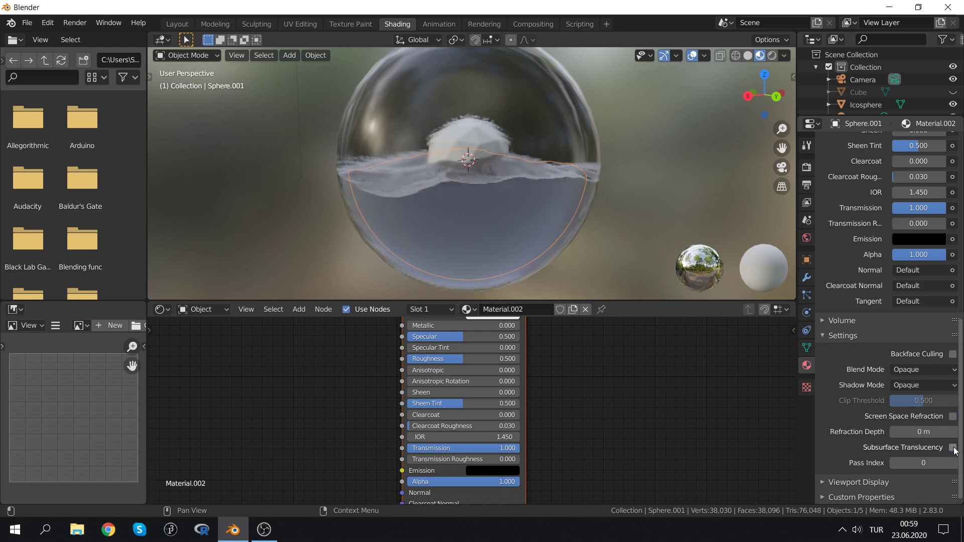
# Set the water's Refraction Depth to 0.3 m and disable Backface Culling
pyautogui.moveTo(924, 432)
pyautogui.mouseDown()
pyautogui.moveTo(944, 432)
pyautogui.moveTo(904, 432)
pyautogui.moveTo(932, 432)
pyautogui.moveTo(906, 400)
pyautogui.mouseUp()
pyautogui.click(953, 417)
pyautogui.click(953, 417)
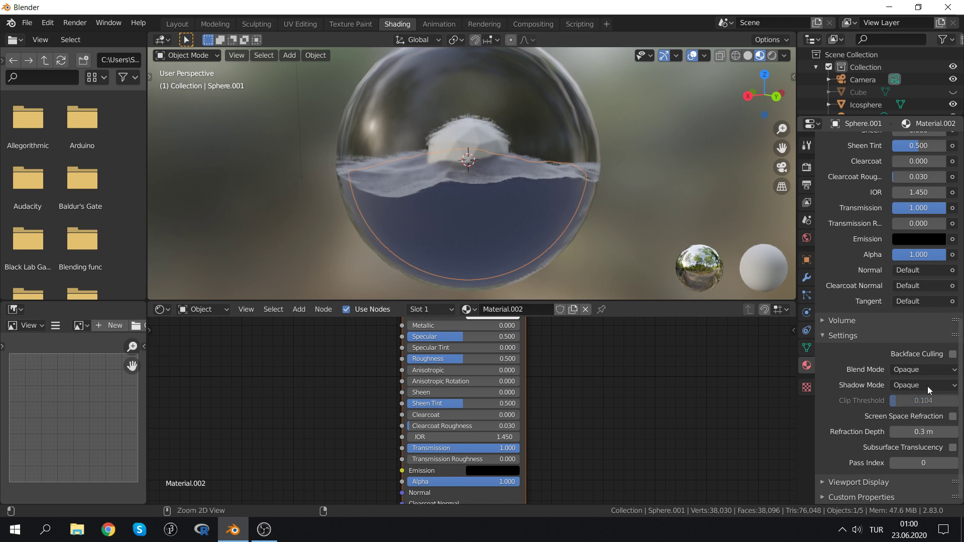
pyautogui.click(951, 356)
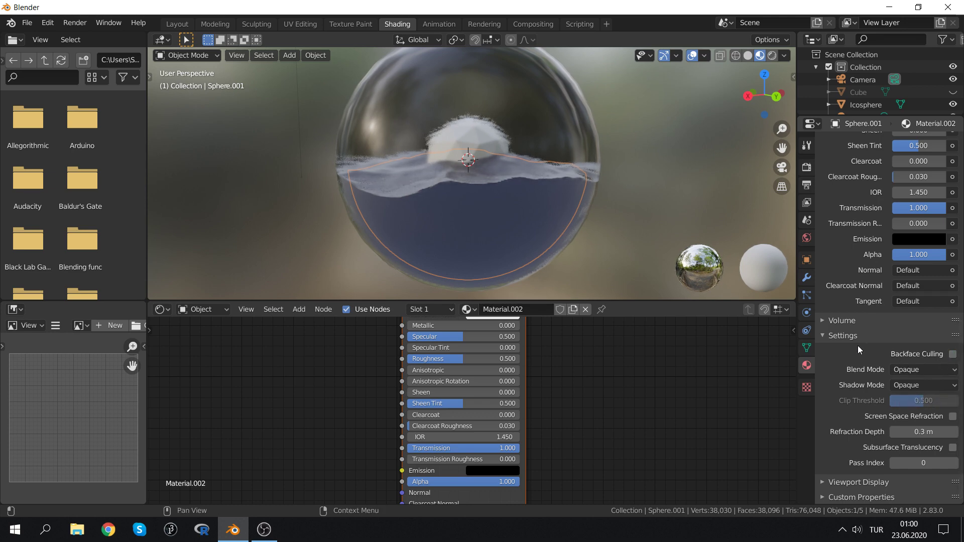
# Enable Half Res Trace for Eevee reflections with Thickness 0.3 m, Edge Fading 0.357, Clamp 0
pyautogui.click(806, 167)
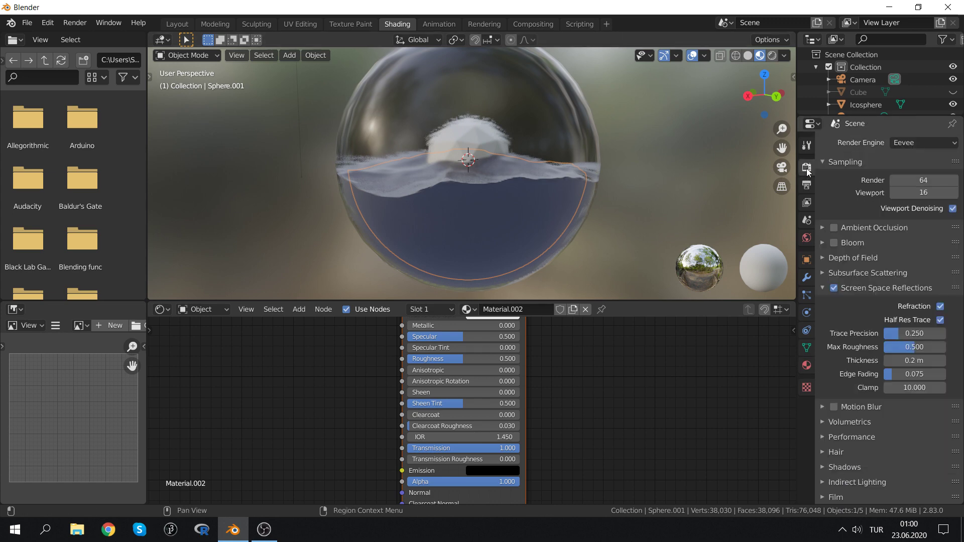
pyautogui.click(834, 288)
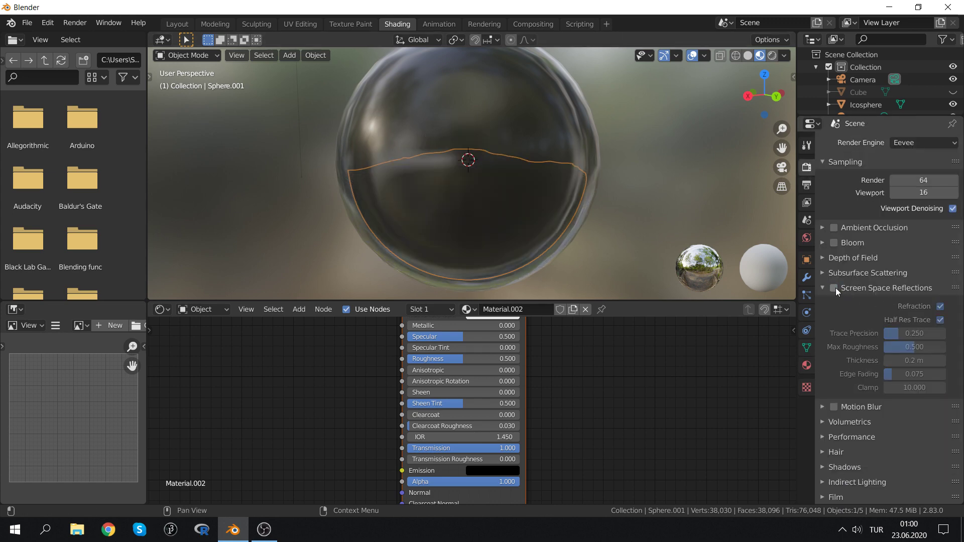
pyautogui.click(940, 320)
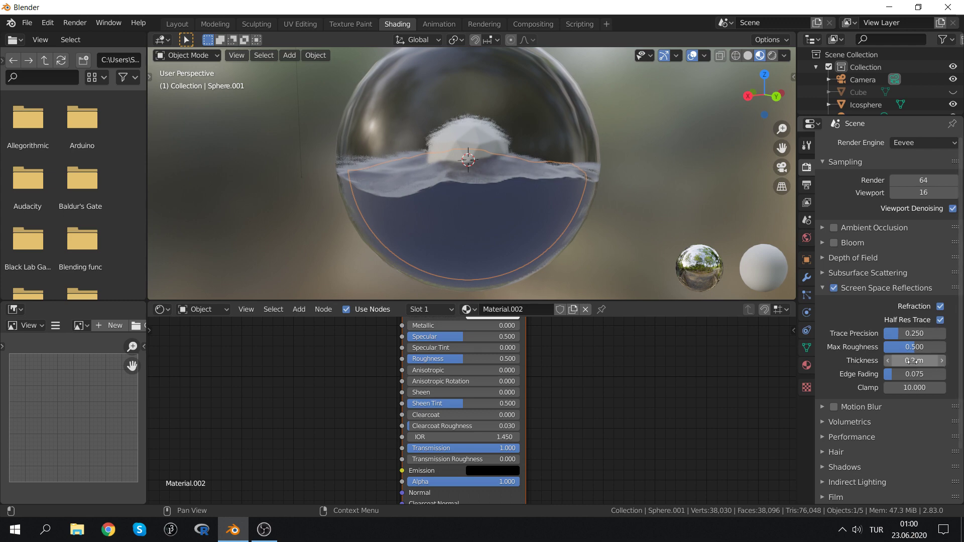
pyautogui.moveTo(912, 360)
pyautogui.mouseDown()
pyautogui.moveTo(944, 360)
pyautogui.moveTo(922, 360)
pyautogui.mouseUp()
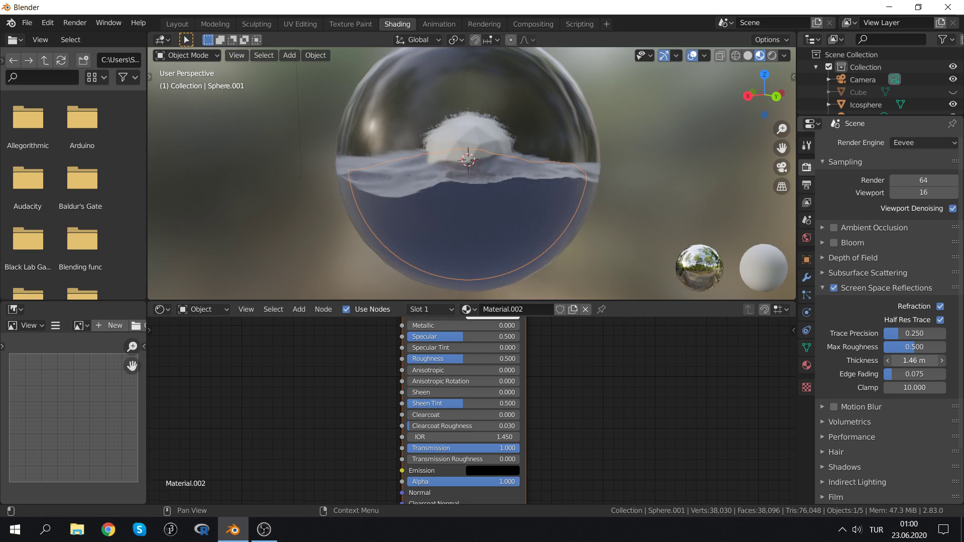
pyautogui.moveTo(921, 361)
pyautogui.mouseDown()
pyautogui.moveTo(944, 374)
pyautogui.moveTo(893, 374)
pyautogui.moveTo(928, 374)
pyautogui.moveTo(929, 387)
pyautogui.mouseUp()
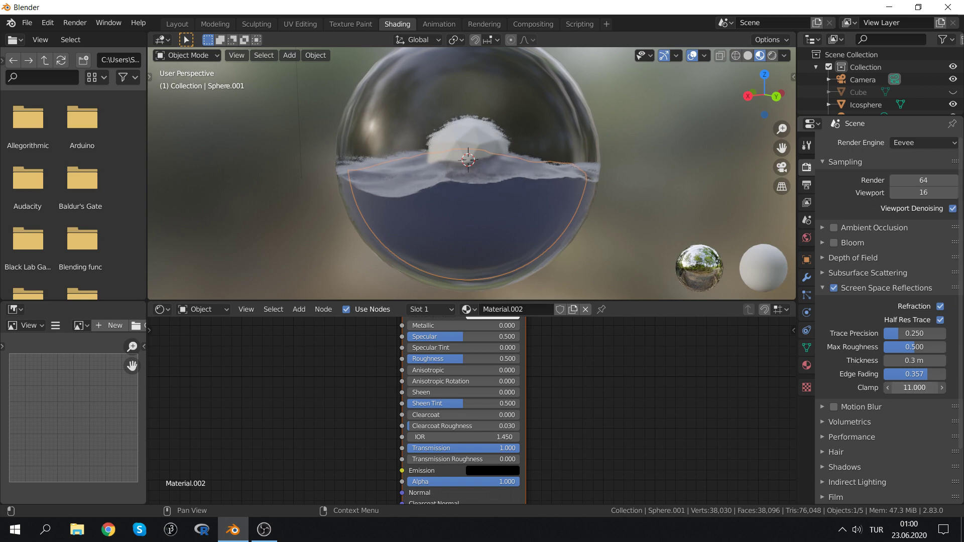
pyautogui.click(914, 387)
pyautogui.write('0.0')
pyautogui.press('Return')
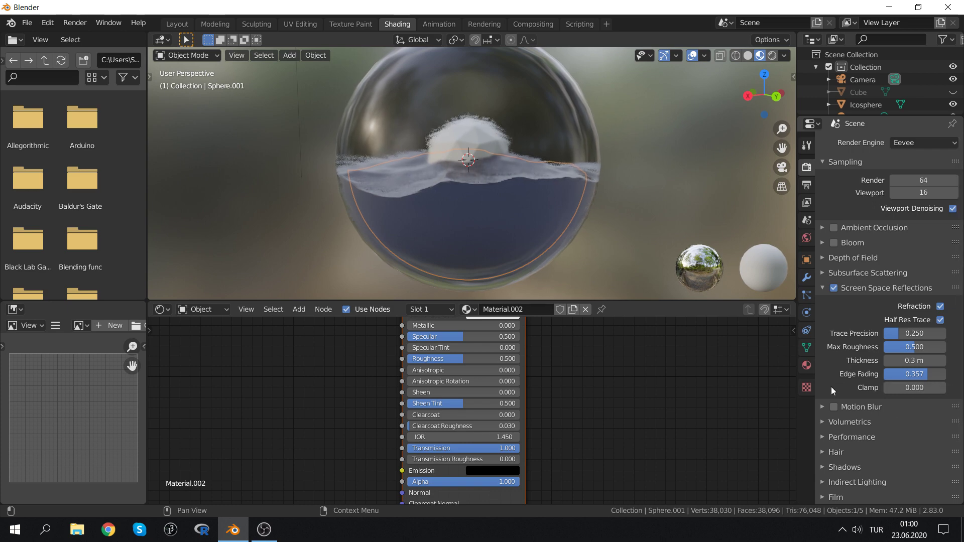
pyautogui.scroll(-2, 491, 166)
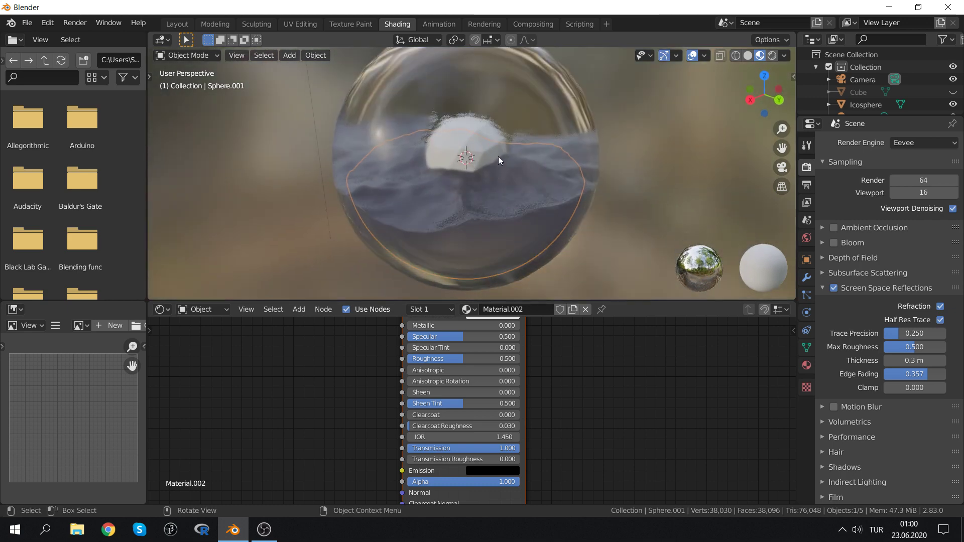
pyautogui.scroll(-2, 498, 156)
pyautogui.moveTo(491, 193); pyautogui.dragTo(493, 174, button='middle')
pyautogui.scroll(2, 501, 131)
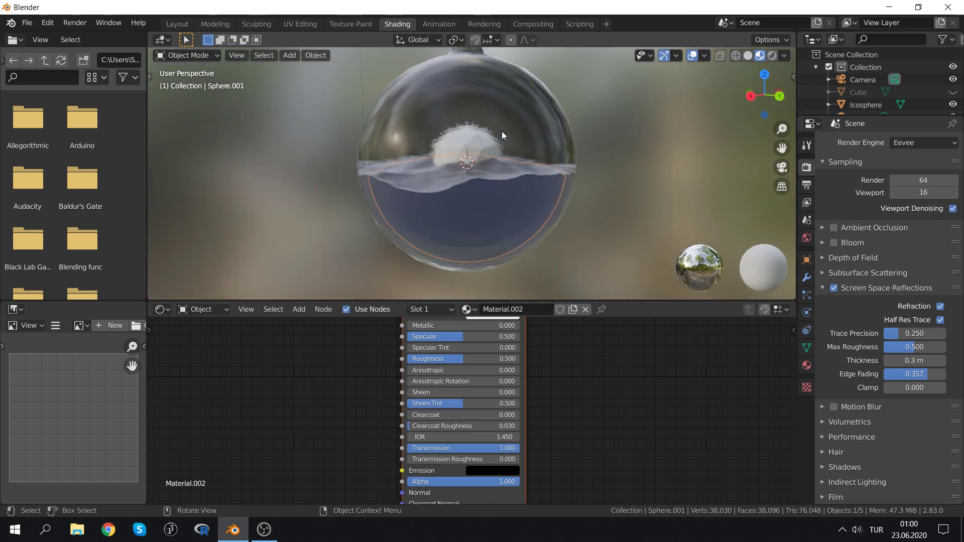
# Set the glass roughness to 0.133 and return its IOR to 1.250 after trying 1.150 and 1.450
pyautogui.click(516, 102)
pyautogui.moveTo(432, 360)
pyautogui.mouseDown()
pyautogui.moveTo(442, 359)
pyautogui.moveTo(419, 360)
pyautogui.mouseUp()
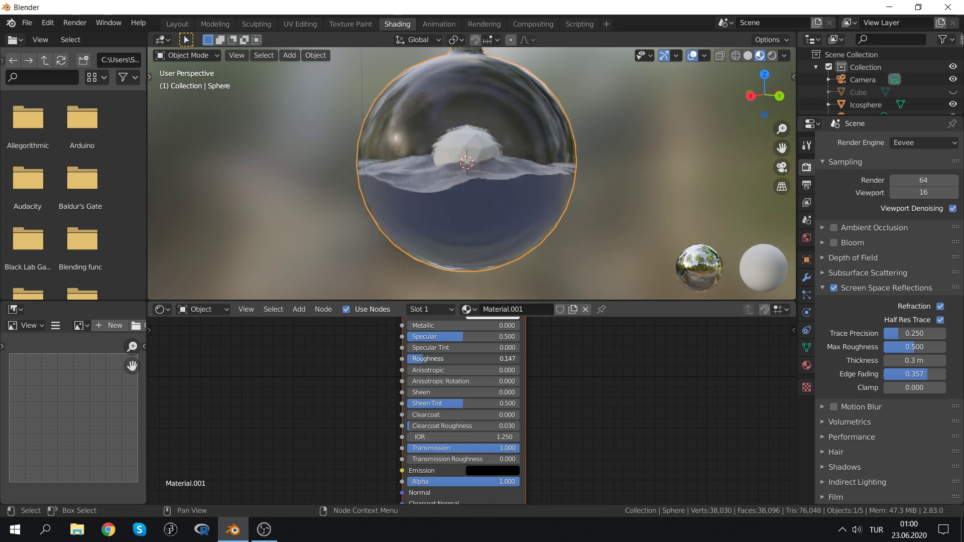
pyautogui.click(411, 438)
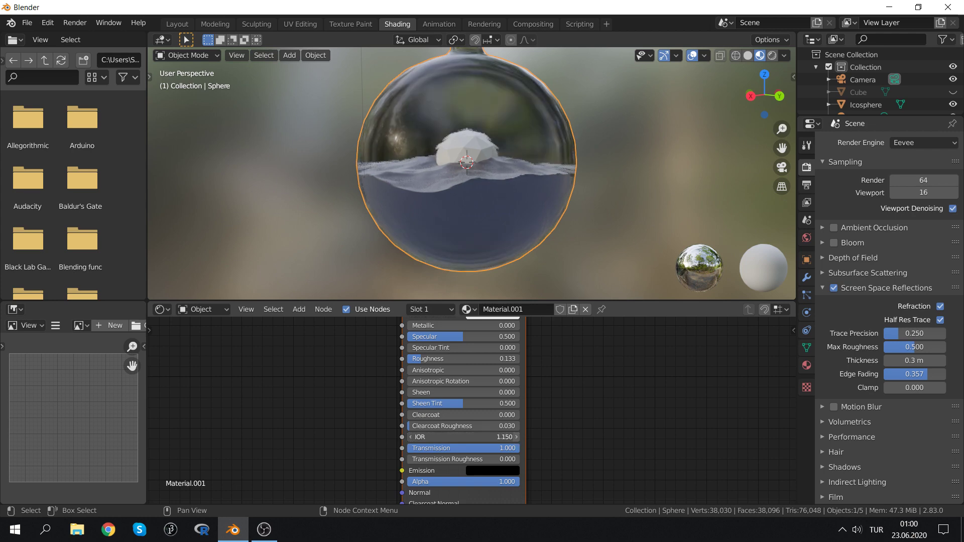
pyautogui.click(516, 437)
pyautogui.click(516, 437)
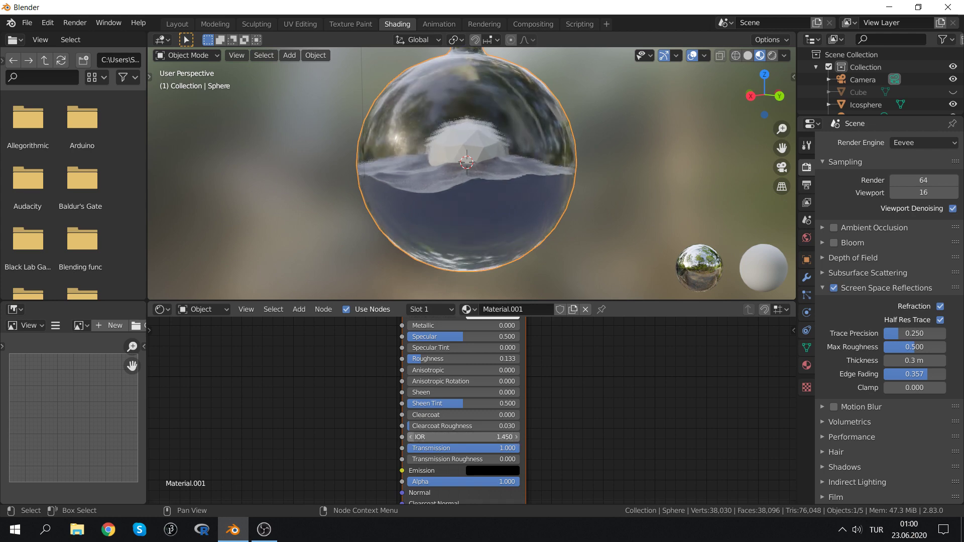
pyautogui.moveTo(444, 438); pyautogui.dragTo(432, 437)
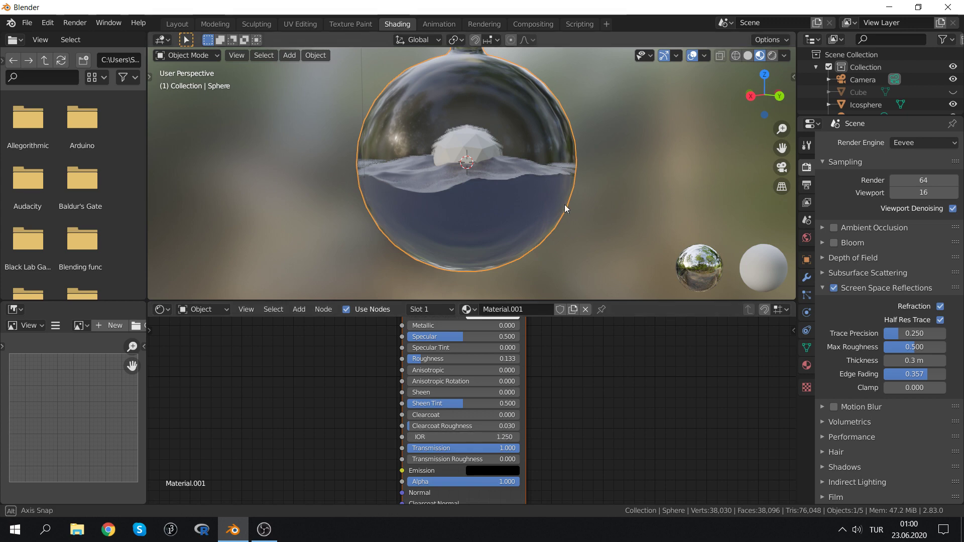
pyautogui.moveTo(565, 203); pyautogui.dragTo(547, 216, button='middle')
pyautogui.click(265, 540)
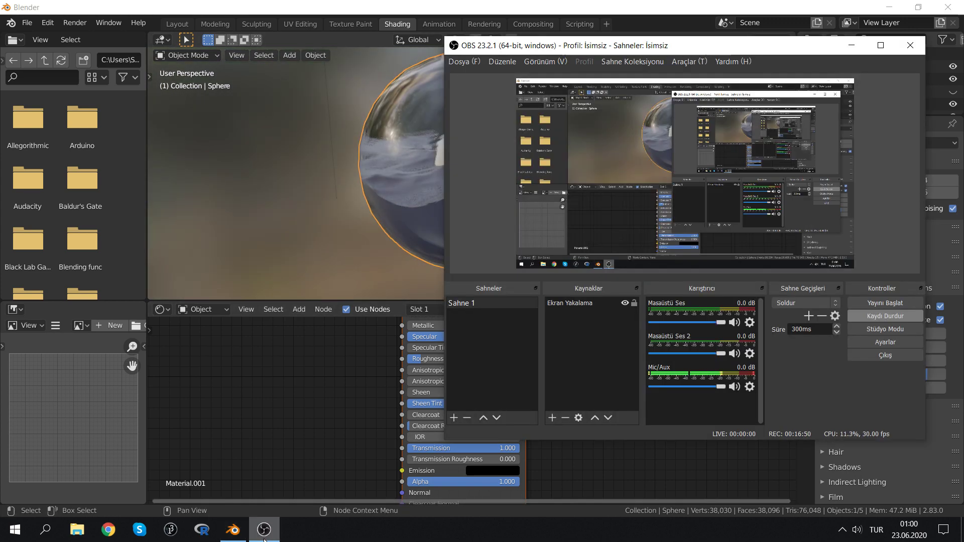
pyautogui.click(264, 540)
pyautogui.click(456, 243)
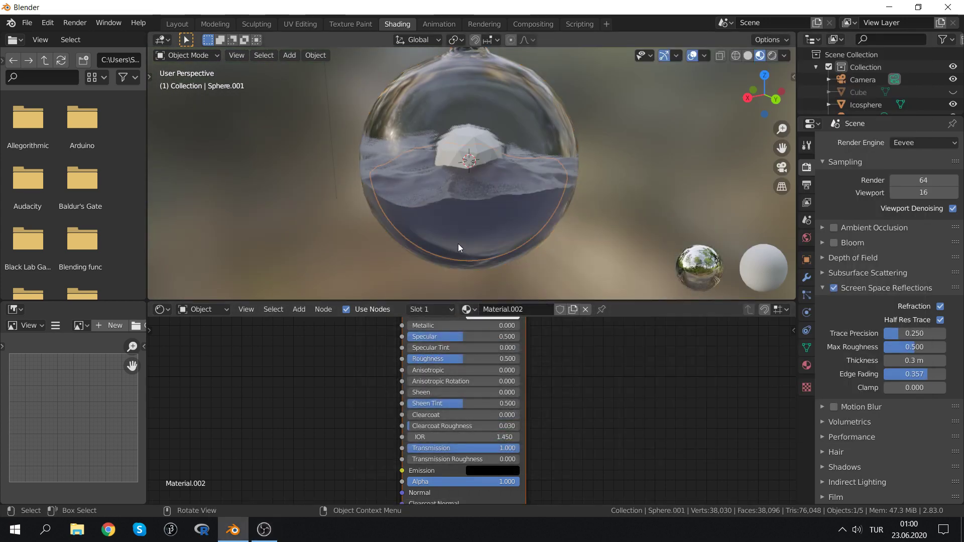
# Make the water material's blue base colour more saturated
pyautogui.moveTo(577, 376); pyautogui.dragTo(552, 384, button='middle')
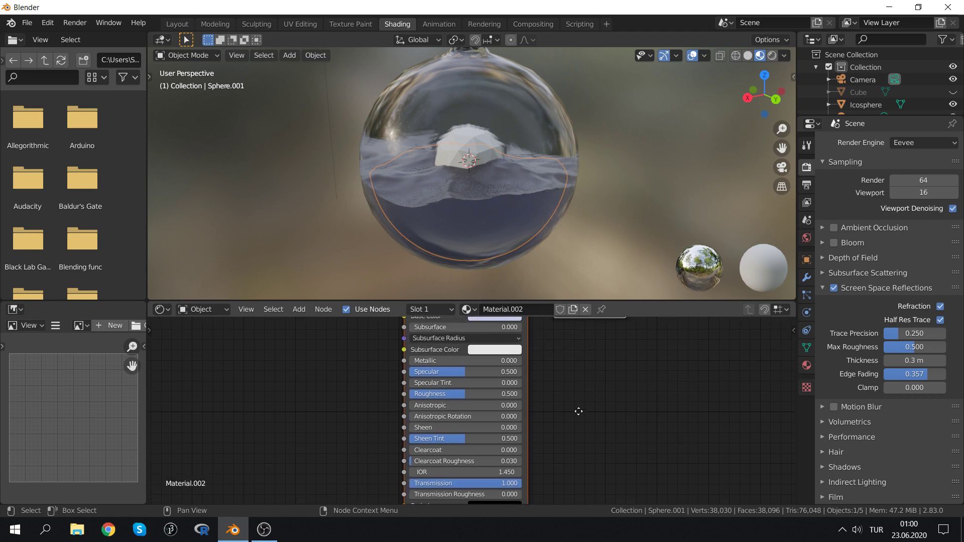
pyautogui.click(496, 340)
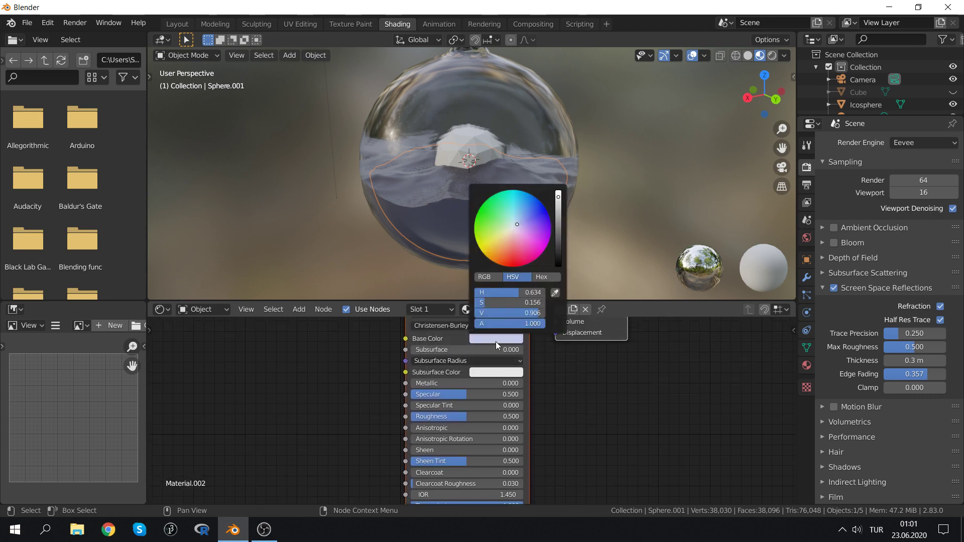
pyautogui.click(520, 222)
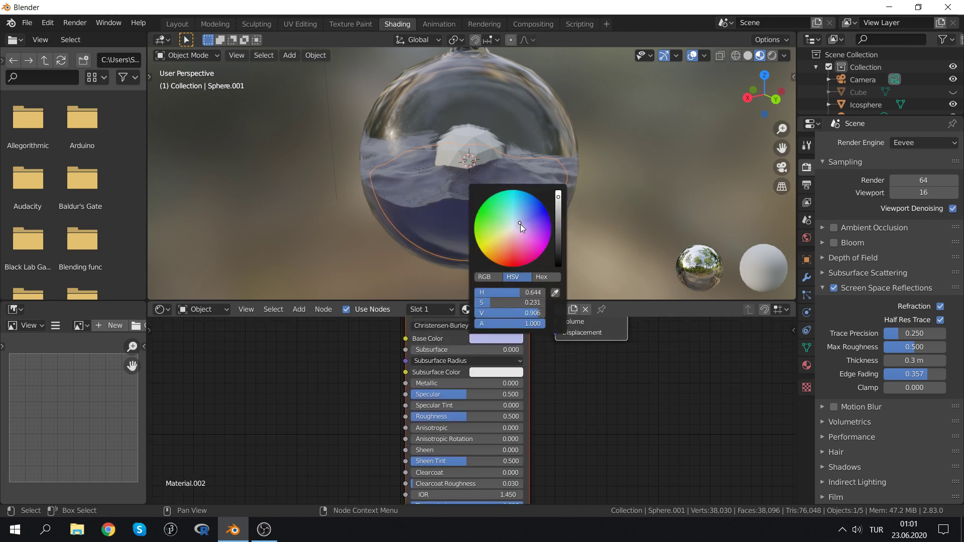
pyautogui.moveTo(457, 230)
pyautogui.mouseDown(button='middle')
pyautogui.moveTo(373, 228)
pyautogui.moveTo(379, 251)
pyautogui.mouseUp(button='middle')
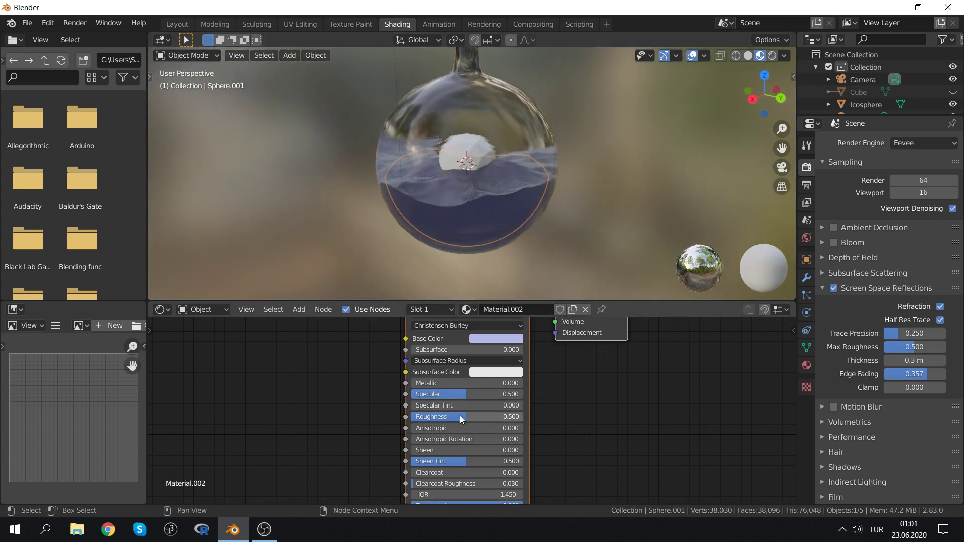
# Set the water material's Roughness to 0.340 and Clearcoat to 0.935
pyautogui.moveTo(465, 416); pyautogui.dragTo(435, 416)
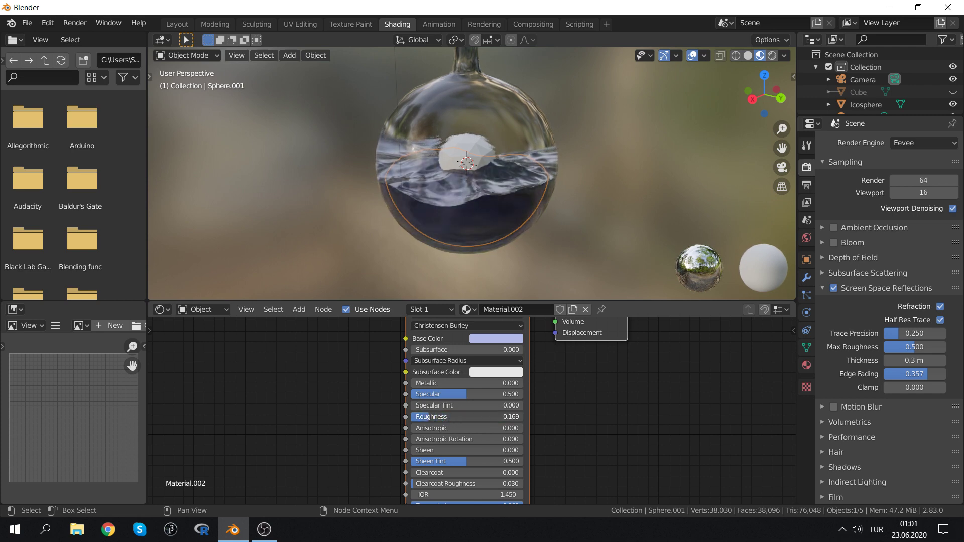
pyautogui.moveTo(434, 416); pyautogui.dragTo(441, 416)
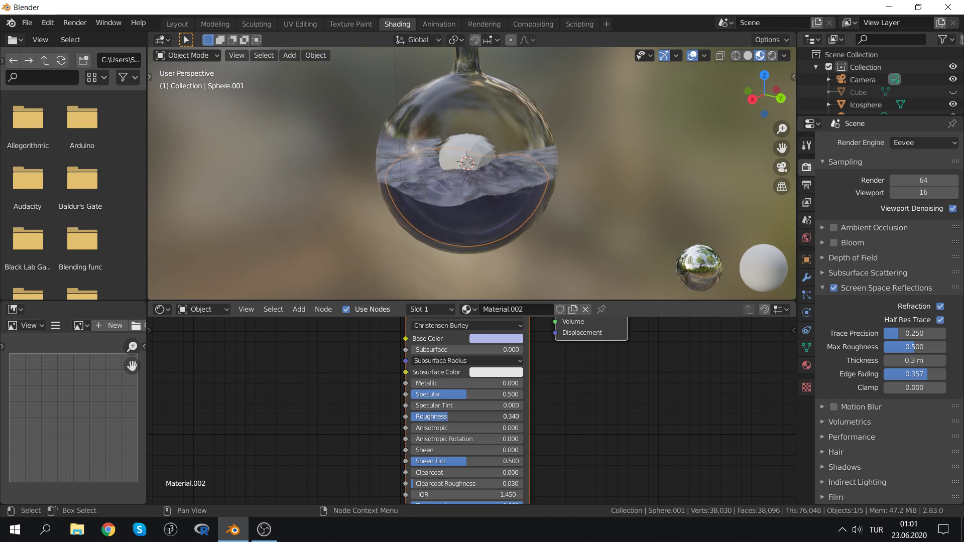
pyautogui.moveTo(431, 473); pyautogui.dragTo(494, 473)
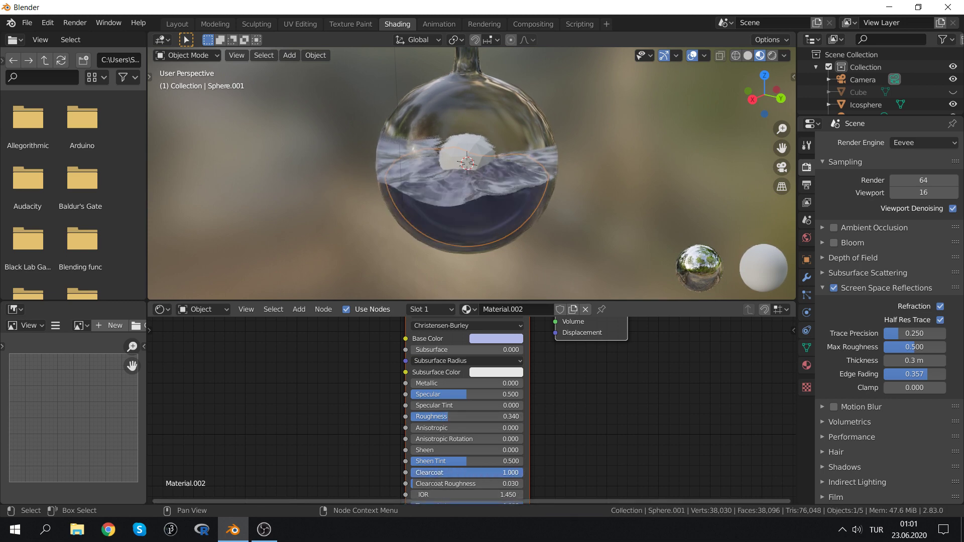
pyautogui.moveTo(516, 473); pyautogui.dragTo(510, 473)
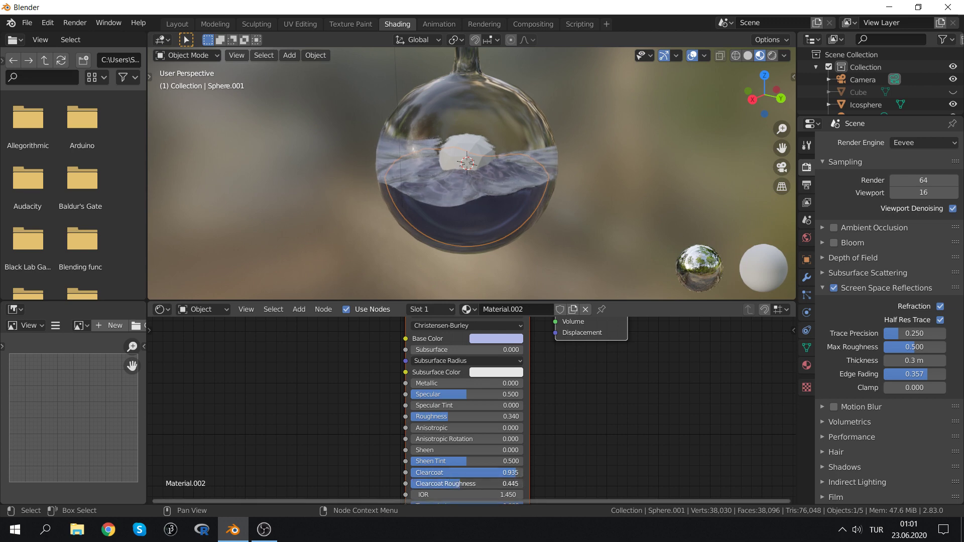
# Zoom in on the spheres and hide only the outer glass sphere
pyautogui.scroll(3, 438, 195)
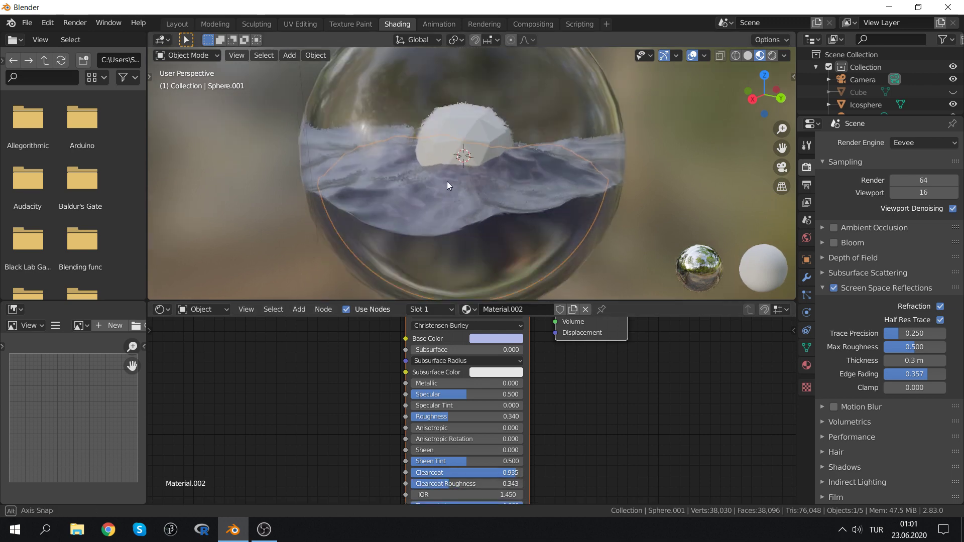
pyautogui.moveTo(437, 195)
pyautogui.mouseDown(button='middle')
pyautogui.moveTo(484, 192)
pyautogui.moveTo(392, 189)
pyautogui.mouseUp(button='middle')
pyautogui.scroll(-3, 454, 188)
pyautogui.moveTo(511, 195); pyautogui.dragTo(514, 203, button='middle')
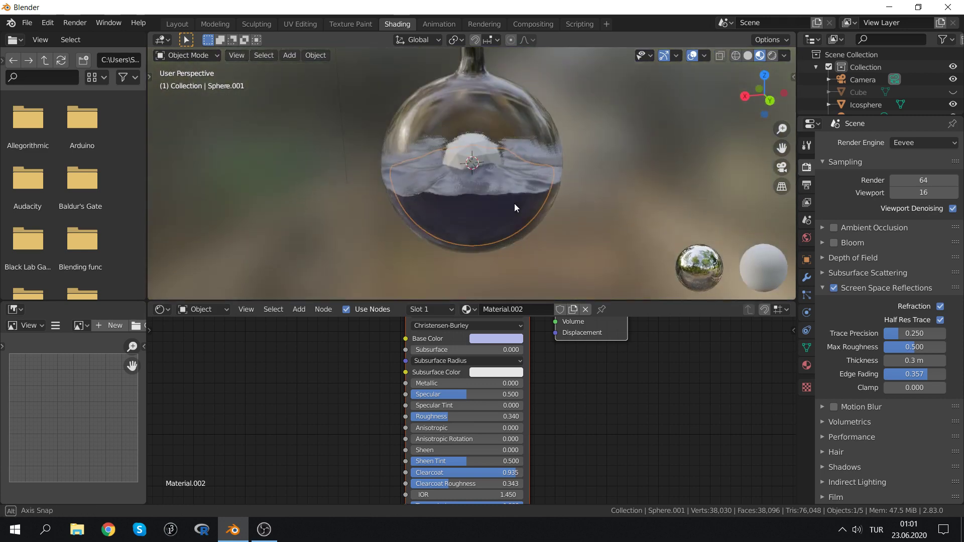
pyautogui.scroll(5, 536, 189)
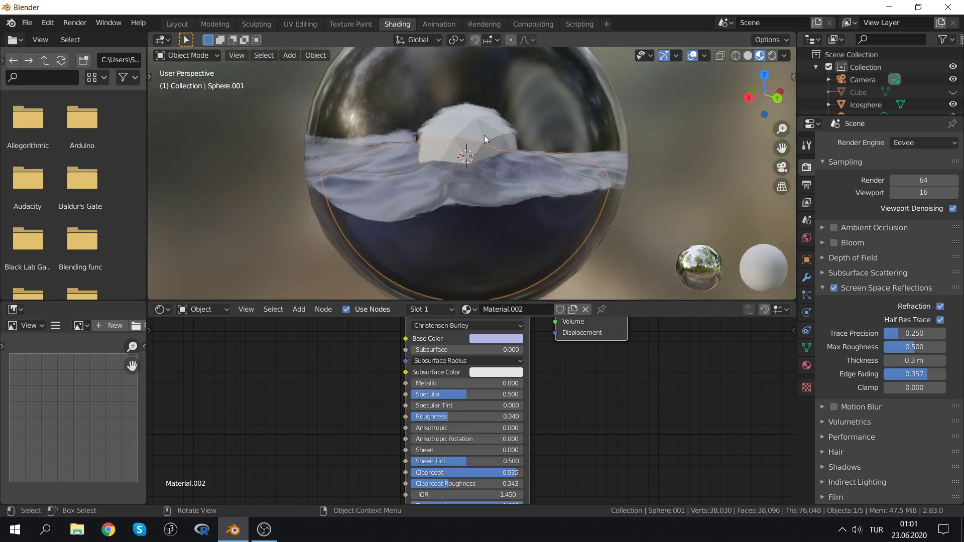
pyautogui.keyDown('shift'); pyautogui.click(484, 135); pyautogui.keyUp('shift')
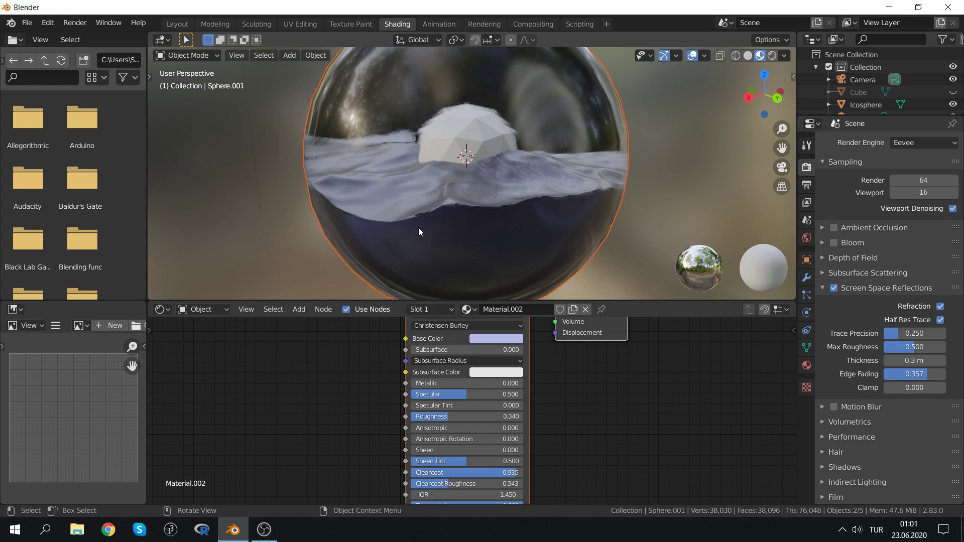
pyautogui.press('h')
pyautogui.hotkey('alt', 'h')
pyautogui.click(369, 85)
pyautogui.press('h')
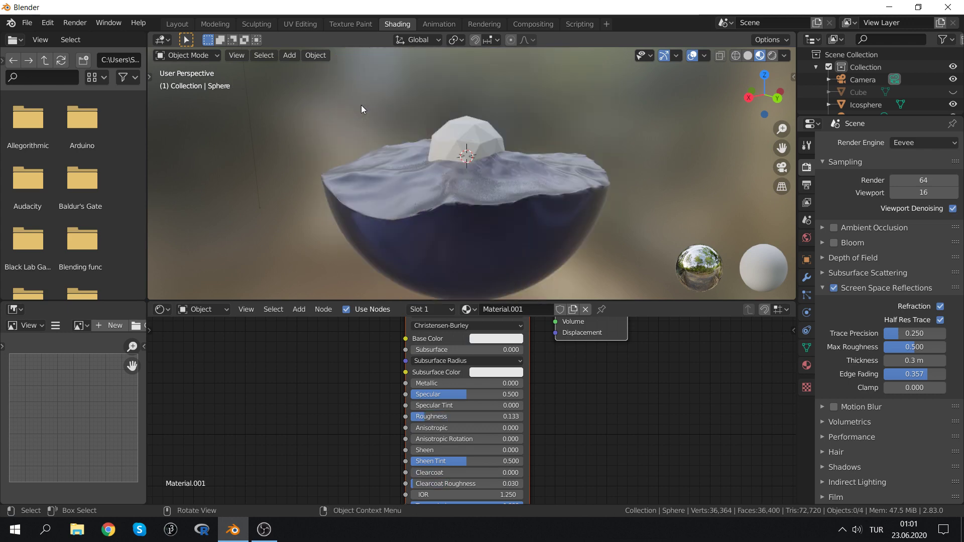
# Select the white icosphere chunk and orbit to a lower angle on it
pyautogui.scroll(3, 463, 124)
pyautogui.scroll(2, 474, 150)
pyautogui.click(474, 159)
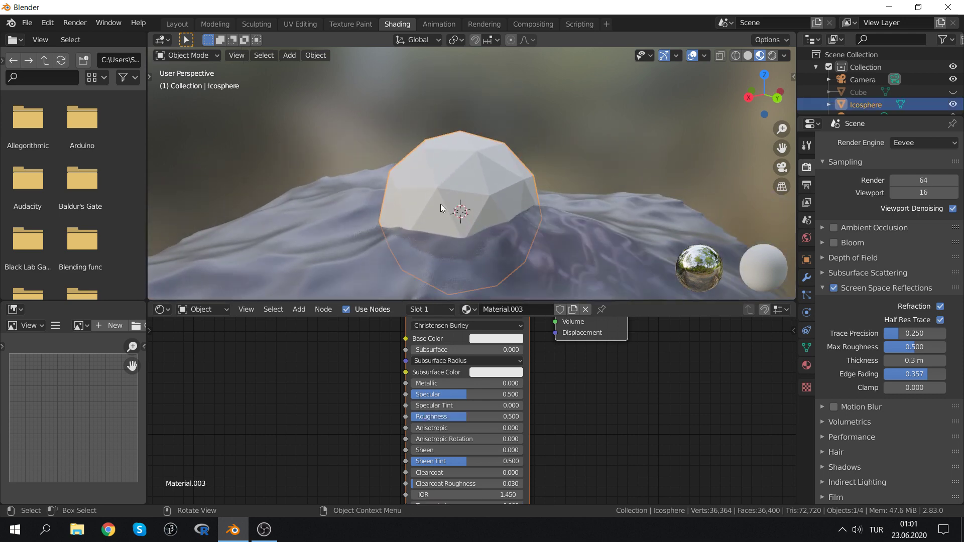
pyautogui.moveTo(501, 185); pyautogui.dragTo(489, 186, button='middle')
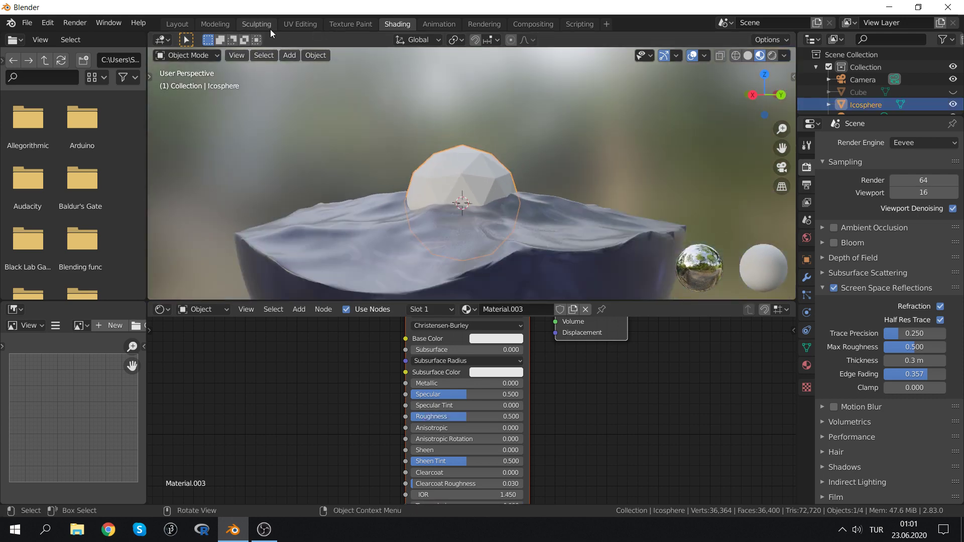
# In the Layout workspace, put the icosphere into Edit Mode
pyautogui.click(177, 24)
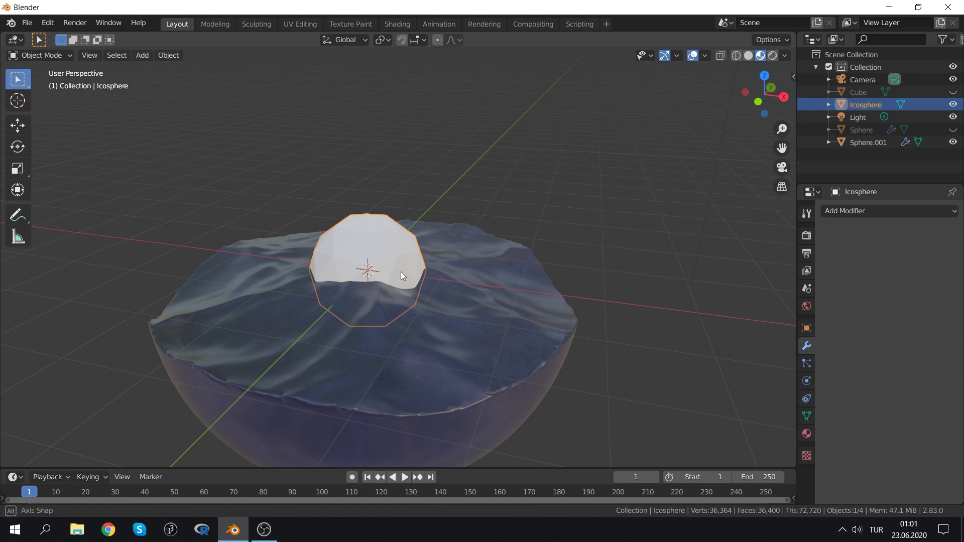
pyautogui.moveTo(400, 272)
pyautogui.mouseDown(button='middle')
pyautogui.moveTo(430, 255)
pyautogui.moveTo(345, 279)
pyautogui.moveTo(446, 261)
pyautogui.moveTo(456, 215)
pyautogui.moveTo(456, 234)
pyautogui.moveTo(407, 208)
pyautogui.moveTo(556, 260)
pyautogui.moveTo(444, 253)
pyautogui.mouseUp(button='middle')
pyautogui.rightClick(443, 253)
pyautogui.press('Escape')
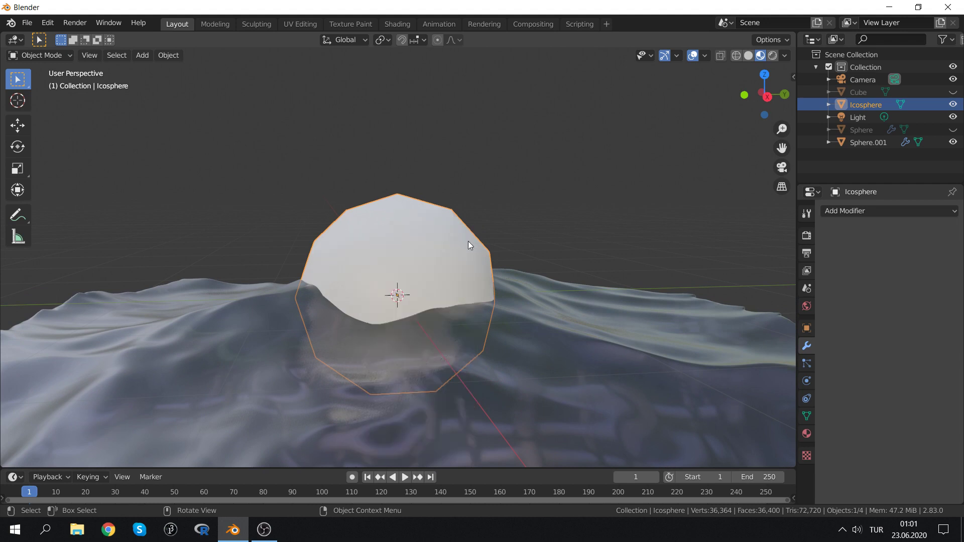
pyautogui.press('Tab')
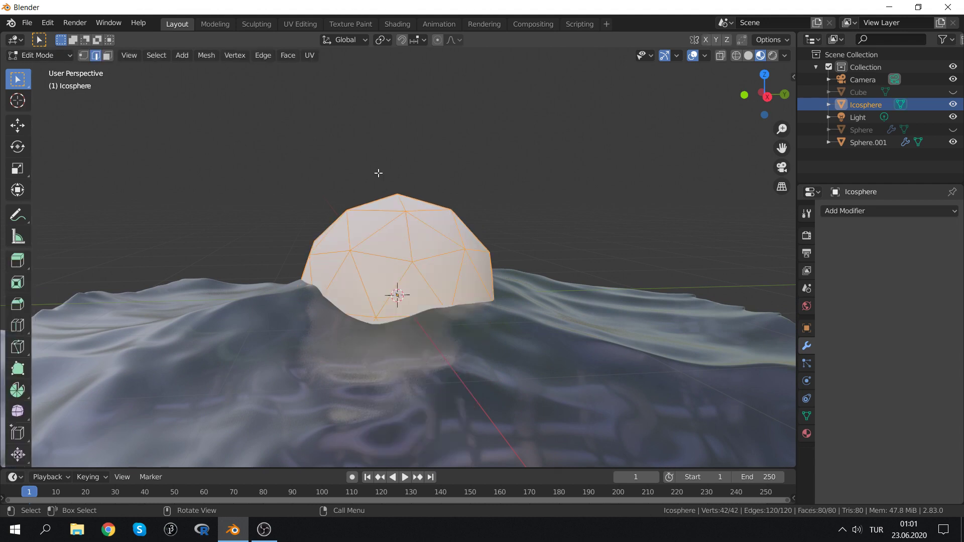
# Flatten the icosphere's top by moving the top vertex down on Z with proportional editing
pyautogui.click(435, 164)
pyautogui.moveTo(451, 162)
pyautogui.mouseDown(button='middle')
pyautogui.moveTo(428, 186)
pyautogui.moveTo(385, 167)
pyautogui.mouseUp(button='middle')
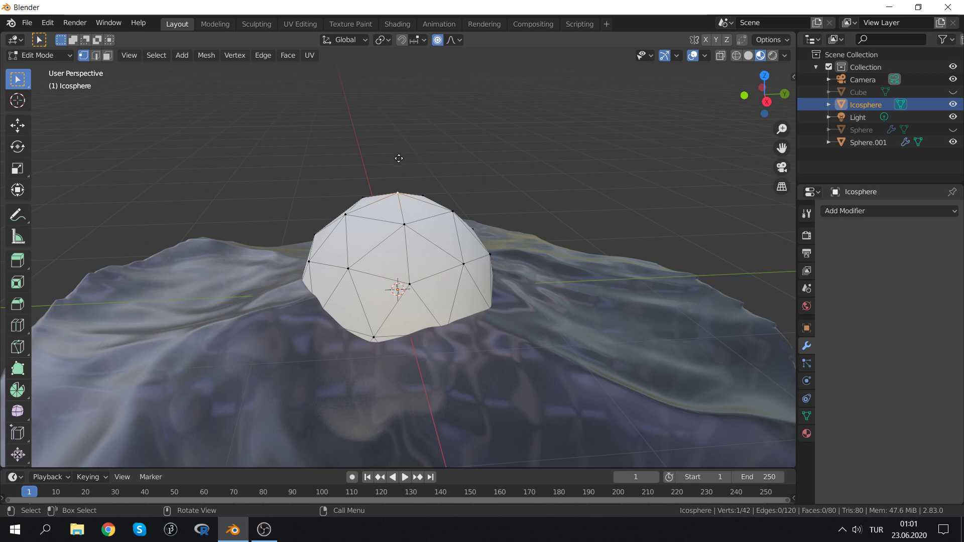
pyautogui.press('g')
pyautogui.press('z')
pyautogui.scroll(-2, 400, 241)
pyautogui.scroll(-1, 401, 261)
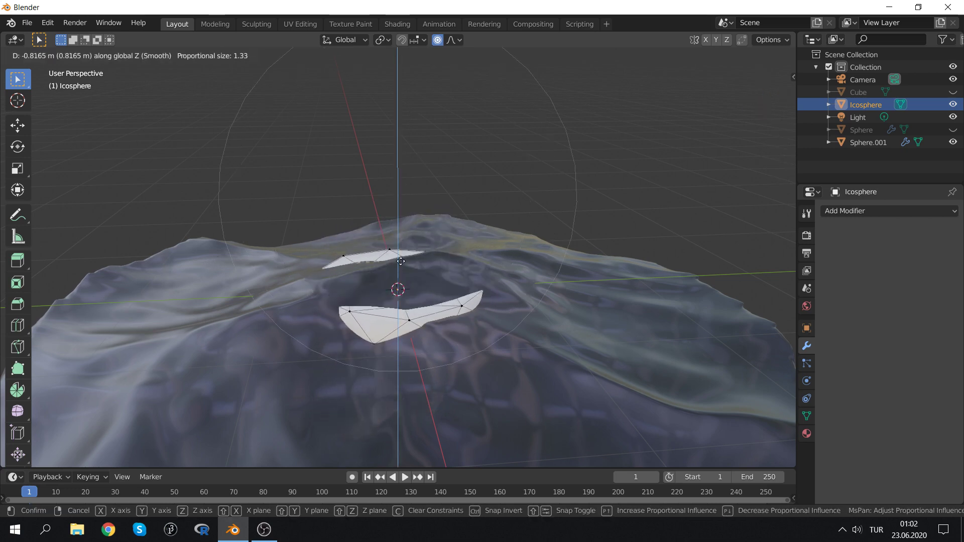
pyautogui.scroll(6, 404, 211)
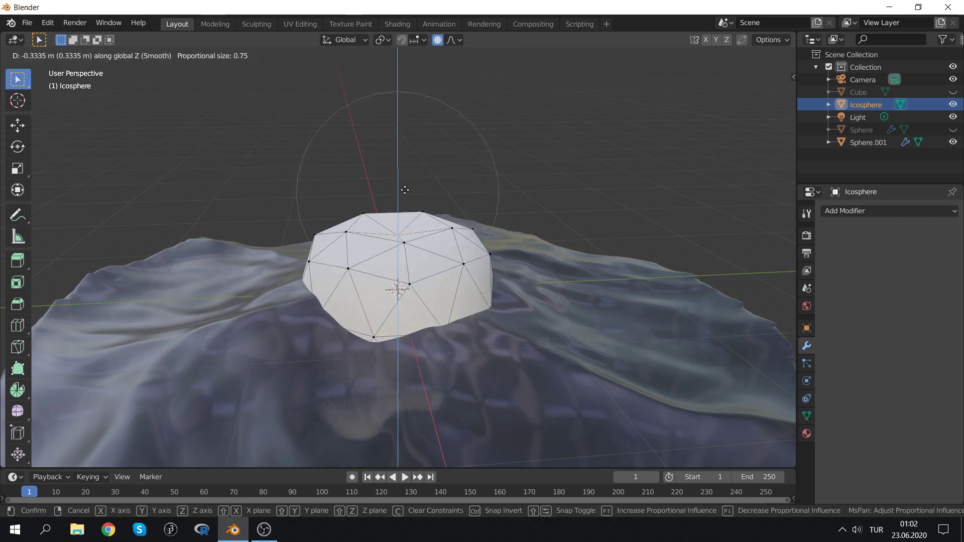
pyautogui.scroll(-6, 405, 190)
pyautogui.click(331, 285)
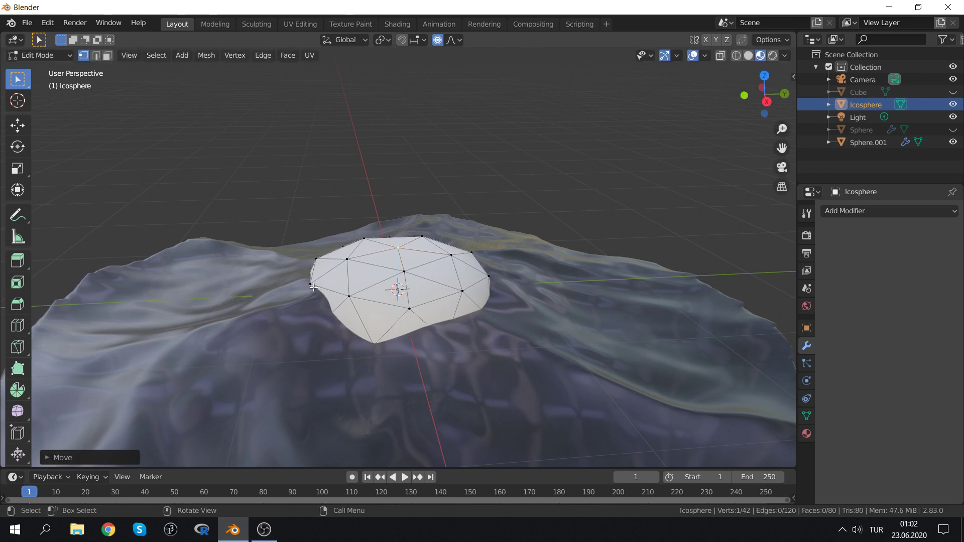
# Stretch the chunk sideways to the right and reshape its lower edge
pyautogui.moveTo(313, 288); pyautogui.dragTo(351, 265, button='middle')
pyautogui.press('g')
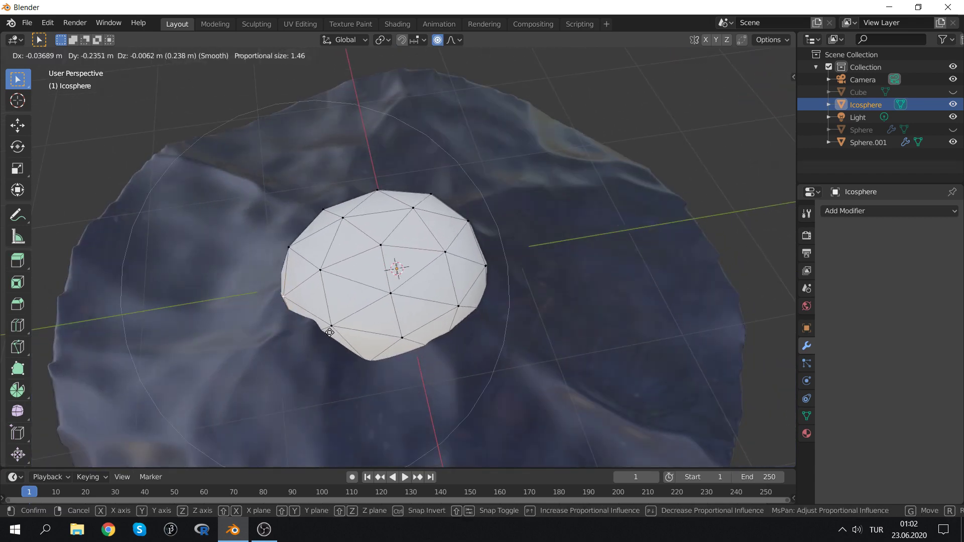
pyautogui.click(472, 266)
pyautogui.press('g')
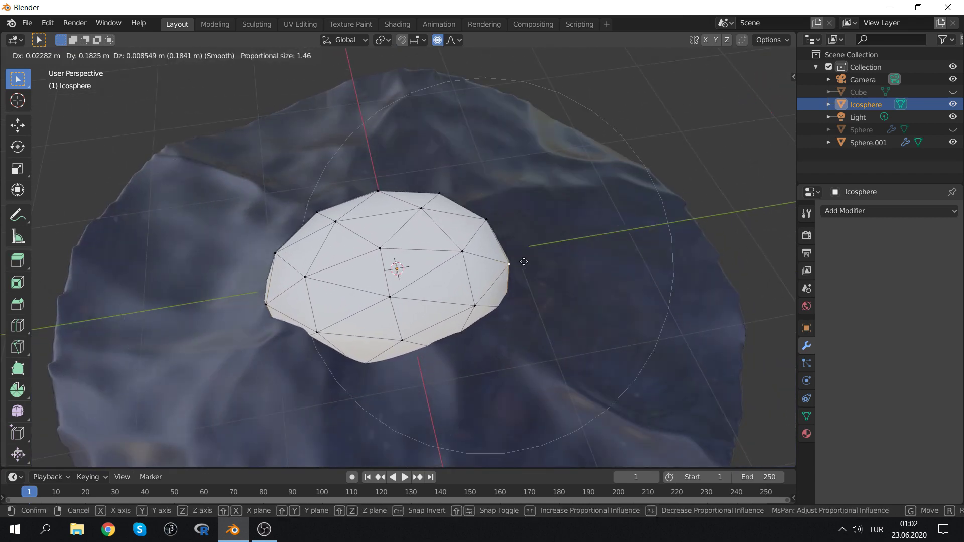
pyautogui.click(552, 273)
pyautogui.click(424, 339)
pyautogui.press('g')
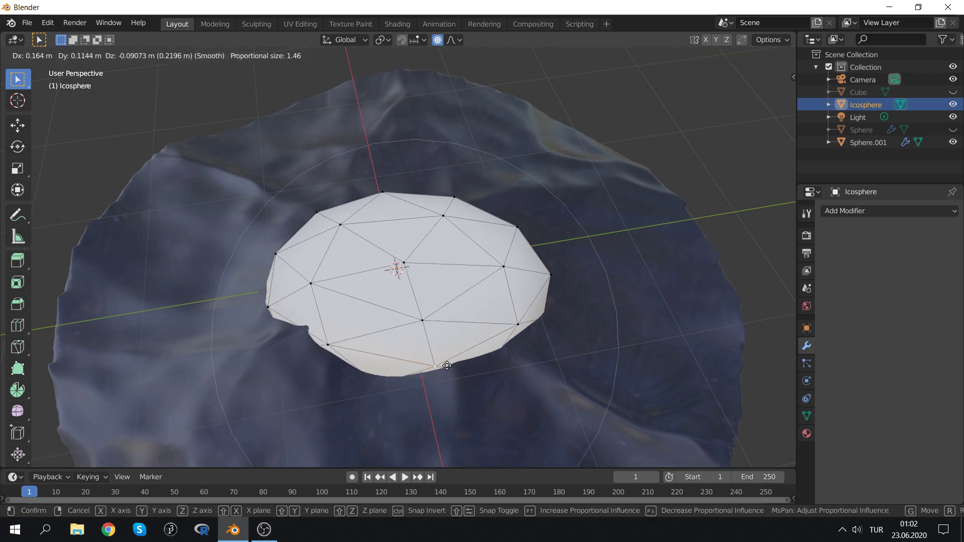
pyautogui.click(419, 330)
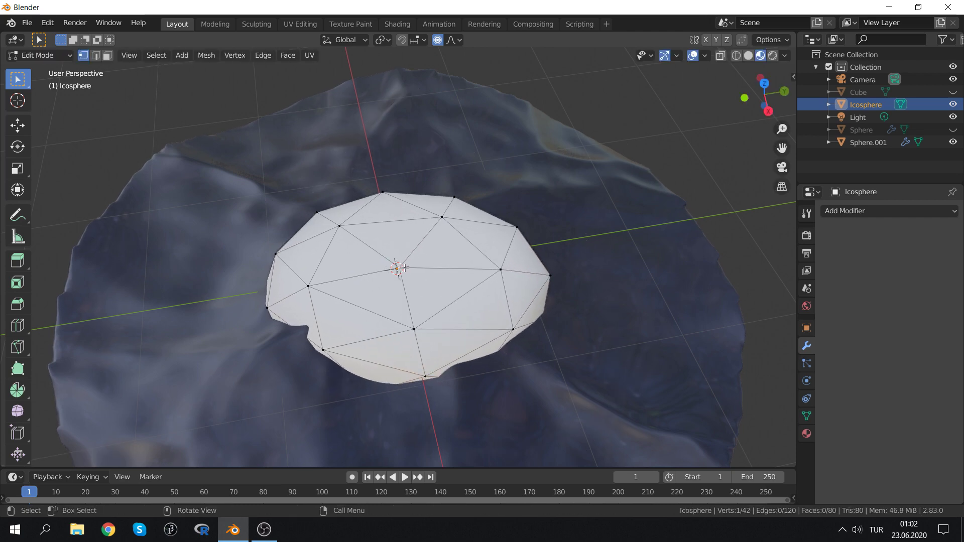
# Soft-move a vertex on top of the chunk and another seen from the side
pyautogui.moveTo(404, 268); pyautogui.dragTo(396, 236, button='middle')
pyautogui.click(397, 236)
pyautogui.press('g')
pyautogui.click(436, 228)
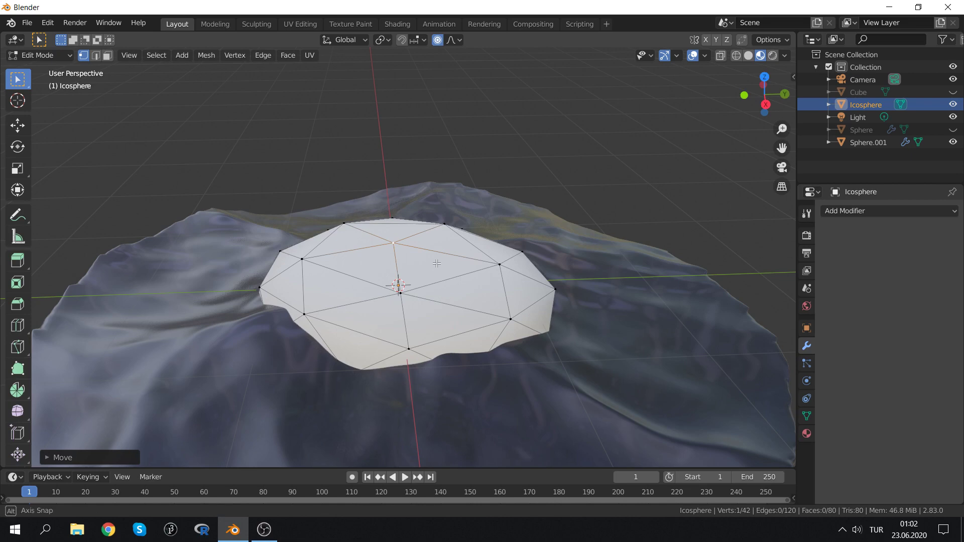
pyautogui.moveTo(437, 263); pyautogui.dragTo(415, 251, button='middle')
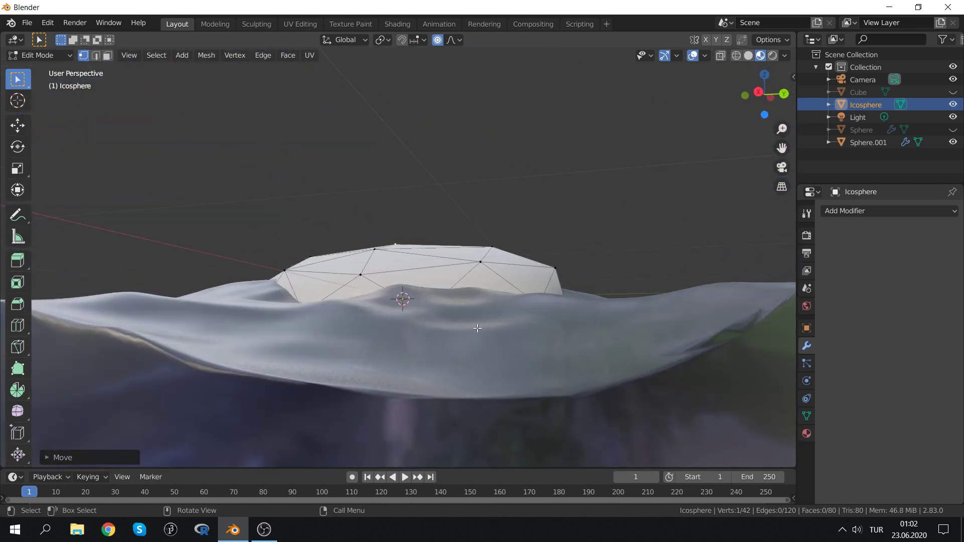
pyautogui.moveTo(477, 328); pyautogui.dragTo(422, 336, button='middle')
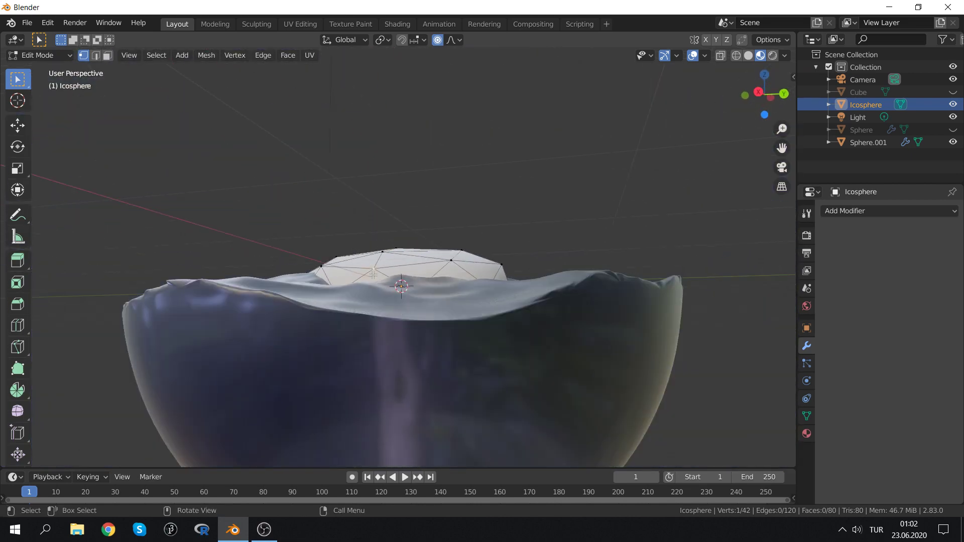
pyautogui.press('g')
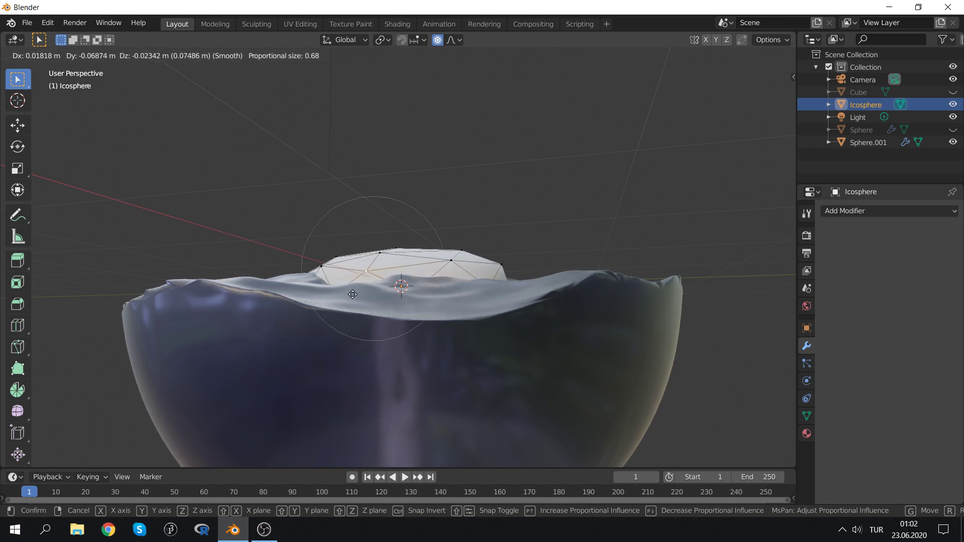
pyautogui.click(338, 330)
# Pull vertices left and down-left to extend the chunk into a point
pyautogui.moveTo(277, 206)
pyautogui.mouseDown(button='middle')
pyautogui.moveTo(475, 217)
pyautogui.moveTo(366, 270)
pyautogui.mouseUp(button='middle')
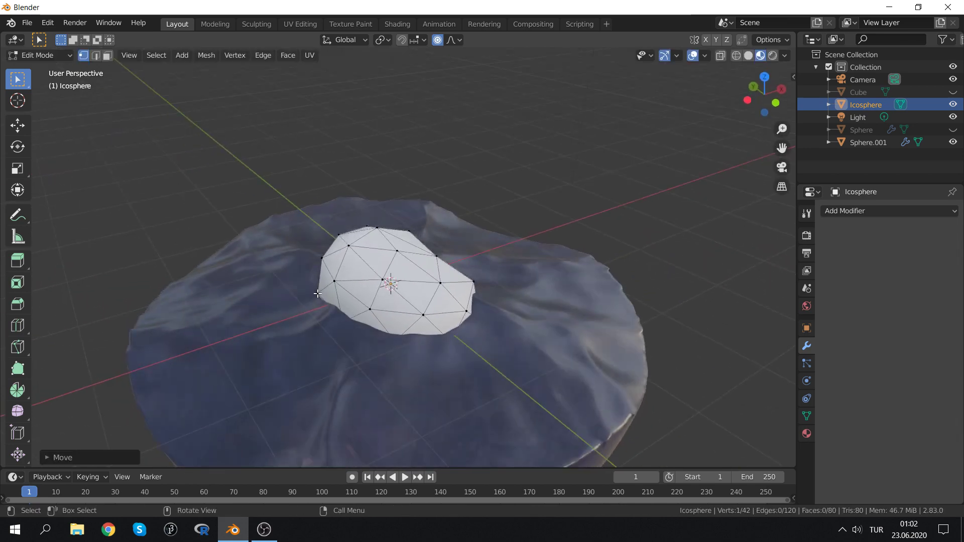
pyautogui.press('g')
pyautogui.click(263, 316)
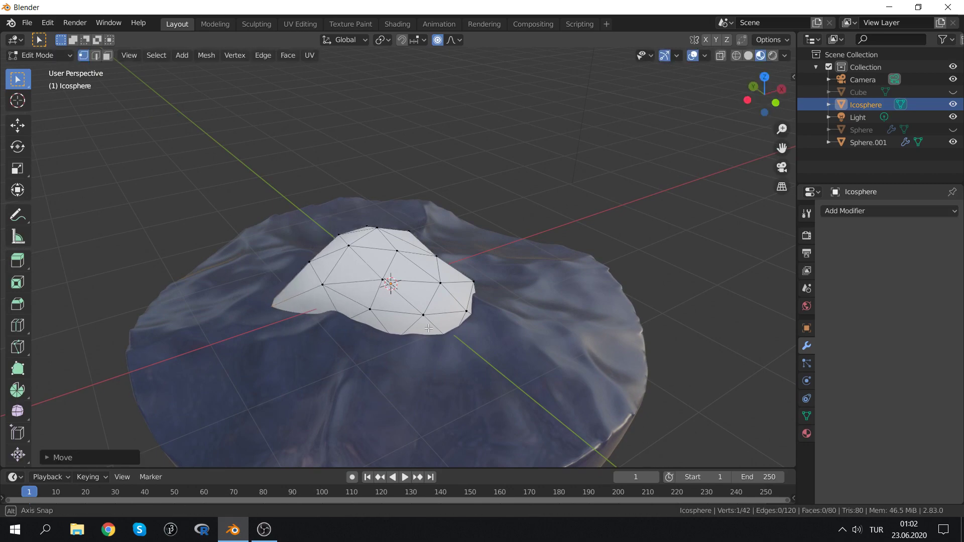
pyautogui.moveTo(263, 317); pyautogui.dragTo(421, 317, button='middle')
pyautogui.press('g')
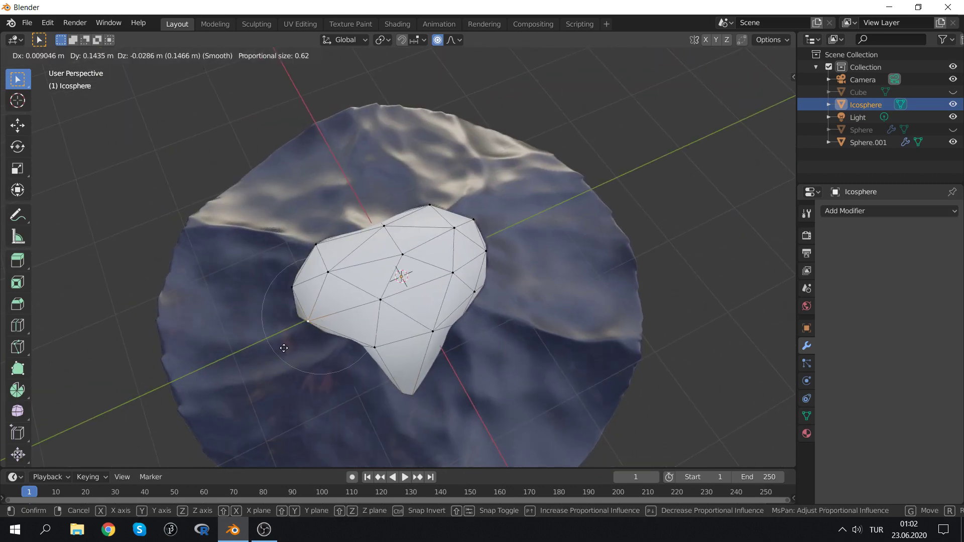
pyautogui.click(296, 364)
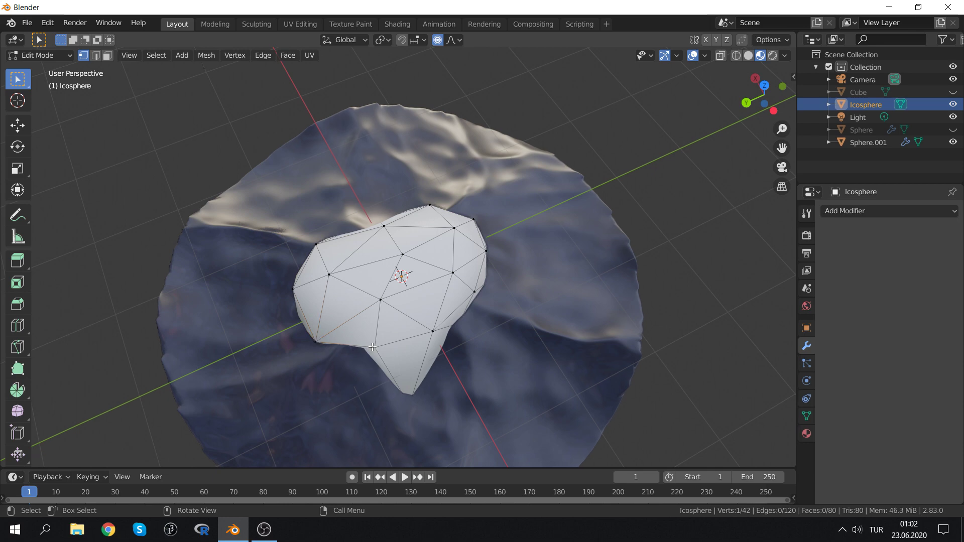
pyautogui.press('g')
pyautogui.click(356, 373)
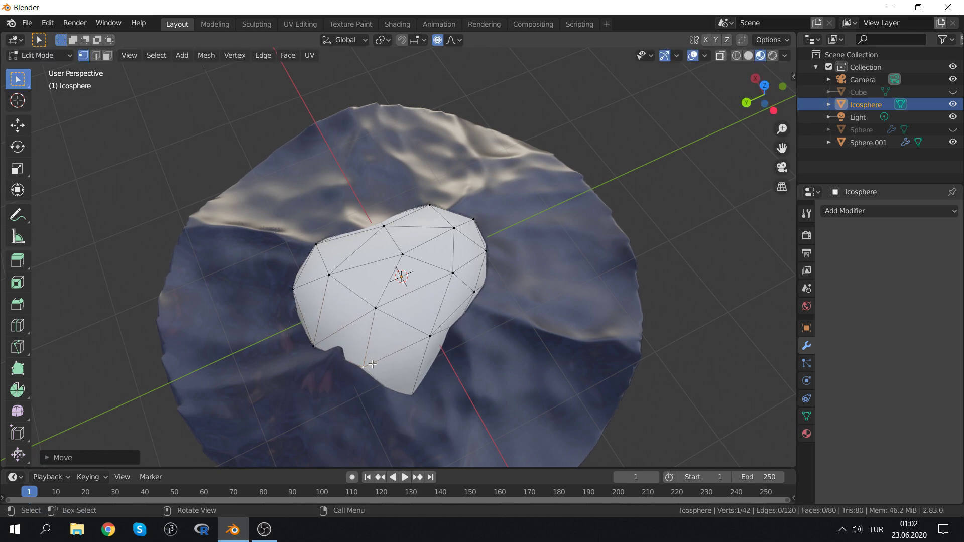
# Make final small vertex nudges on the chunk from a low side view
pyautogui.moveTo(356, 373); pyautogui.dragTo(511, 295, button='middle')
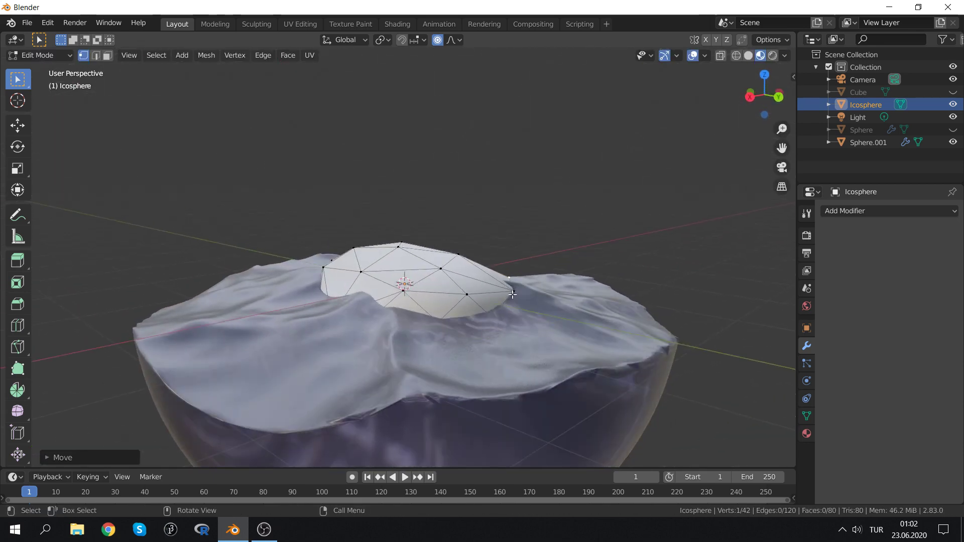
pyautogui.press('g')
pyautogui.click(512, 272)
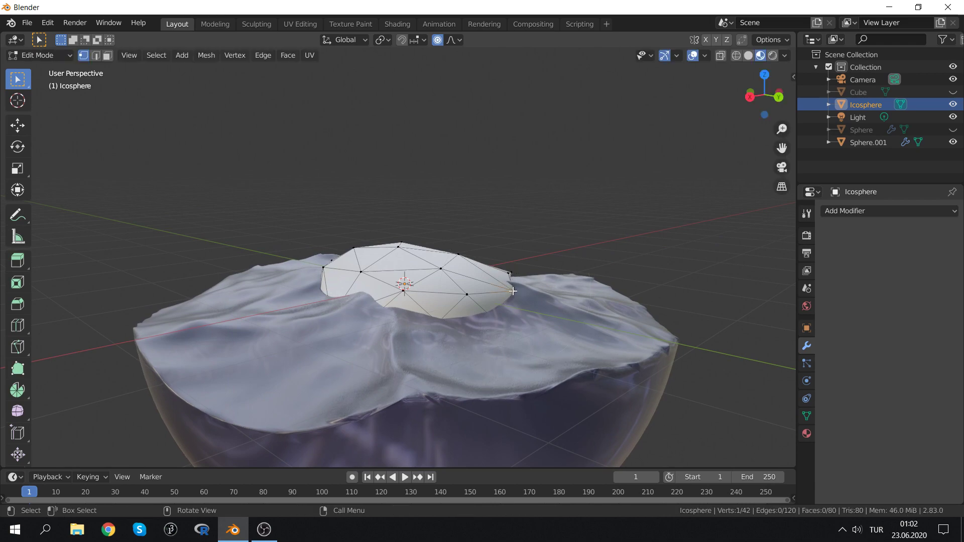
pyautogui.press('g')
pyautogui.click(510, 280)
pyautogui.moveTo(511, 280)
pyautogui.mouseDown(button='middle')
pyautogui.moveTo(389, 286)
pyautogui.moveTo(412, 284)
pyautogui.mouseUp(button='middle')
pyautogui.hotkey('ctrl', '2')
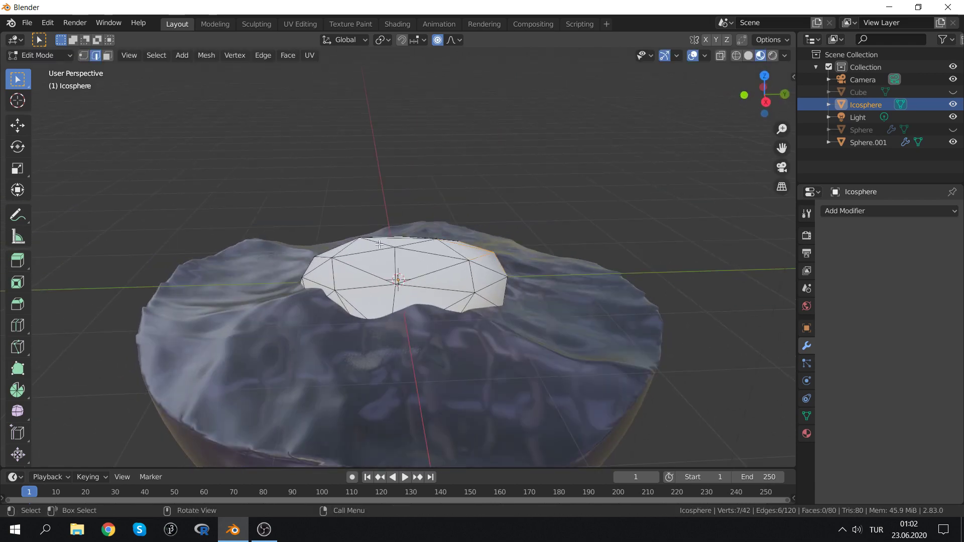
# In Object Mode, add a level 2 subdivision to the chunk and apply it
pyautogui.press('Tab')
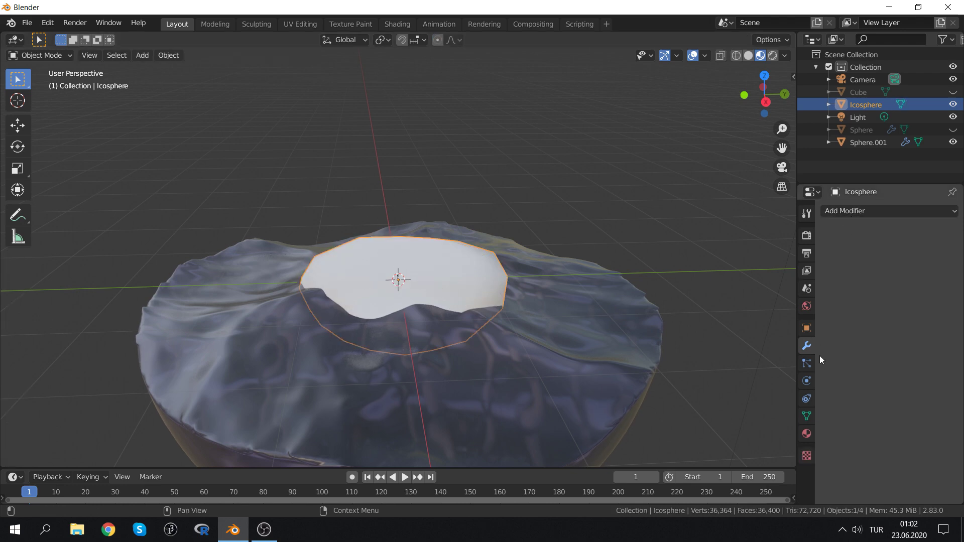
pyautogui.click(576, 300)
pyautogui.click(445, 285)
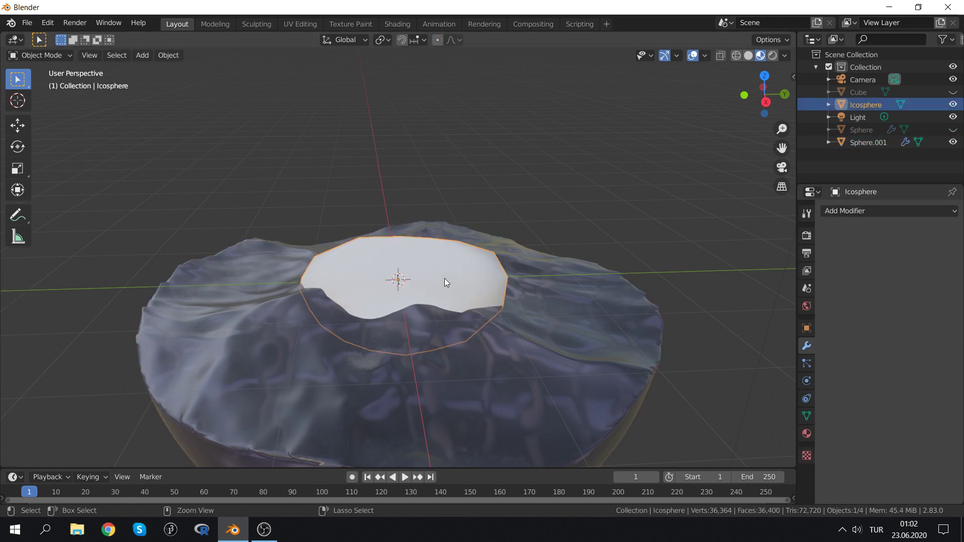
pyautogui.hotkey('ctrl', '2')
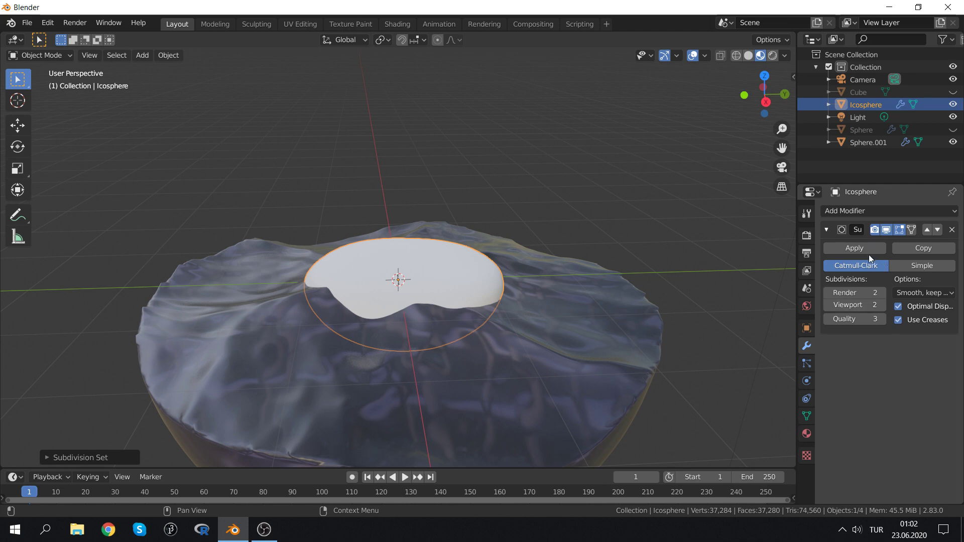
pyautogui.click(854, 248)
# Back in Edit Mode, stretch the mesh's left side and raise a bump
pyautogui.press('Tab')
pyautogui.moveTo(424, 245); pyautogui.dragTo(349, 278, button='middle')
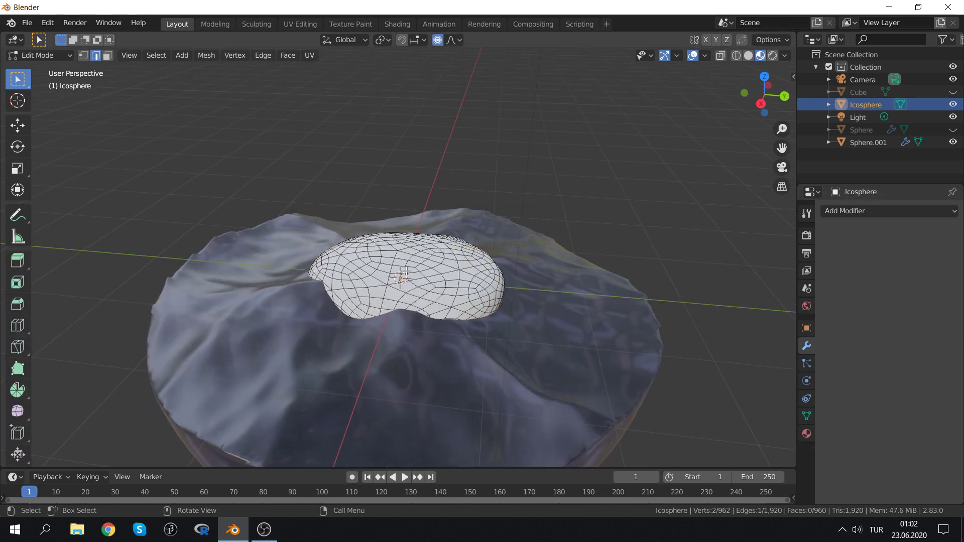
pyautogui.press('g')
pyautogui.click(352, 283)
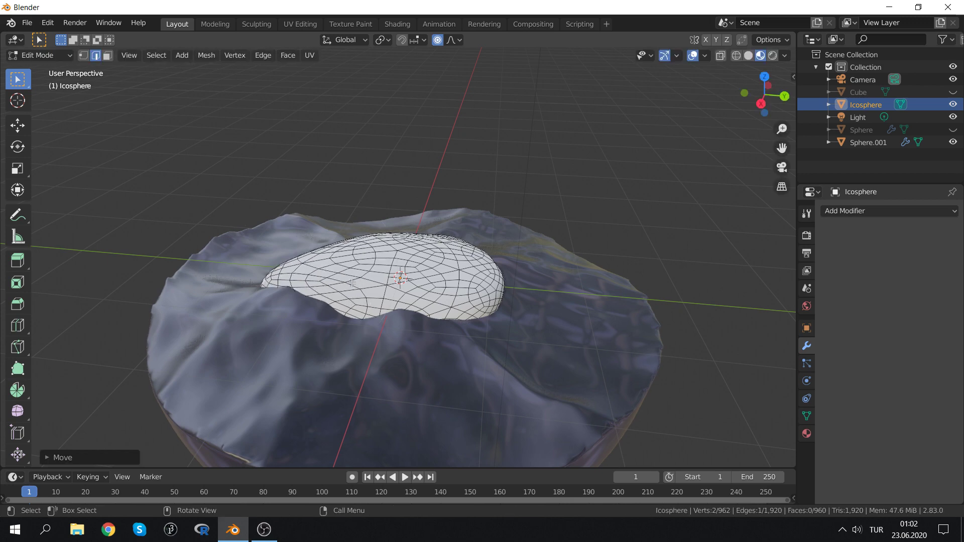
pyautogui.moveTo(362, 250); pyautogui.dragTo(363, 228, button='middle')
pyautogui.press('g')
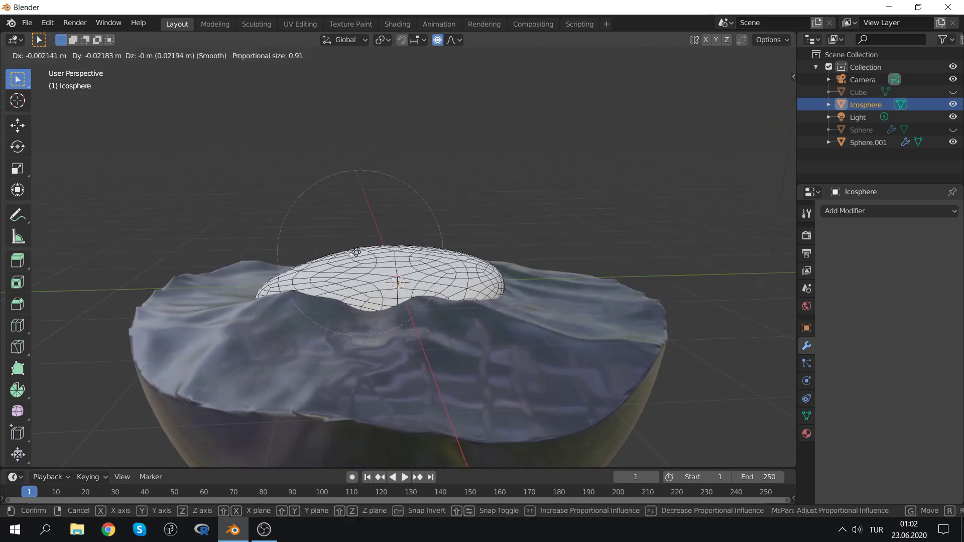
pyautogui.click(353, 225)
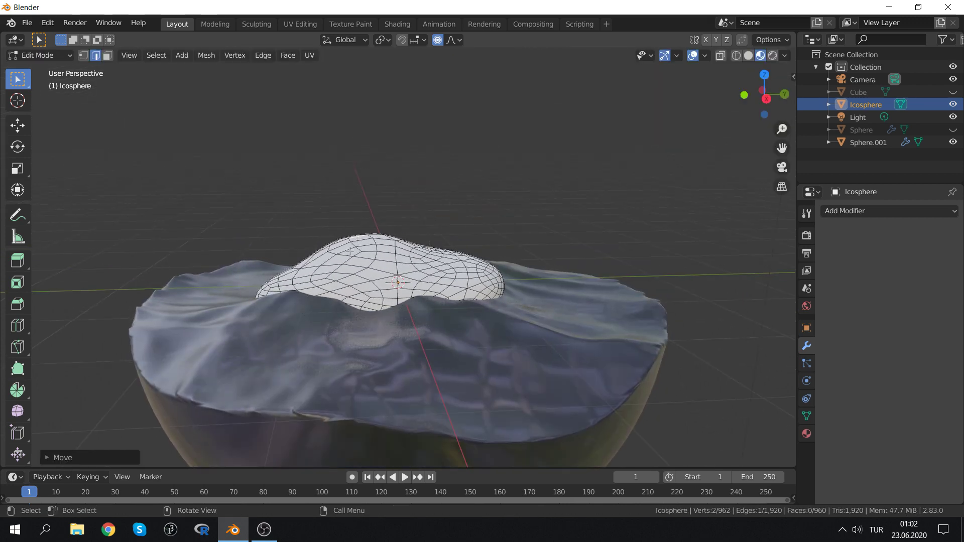
# Reshape the bump and pull out the lower-right bulge and right side
pyautogui.moveTo(354, 225); pyautogui.dragTo(438, 256, button='middle')
pyautogui.press('g')
pyautogui.click(254, 264)
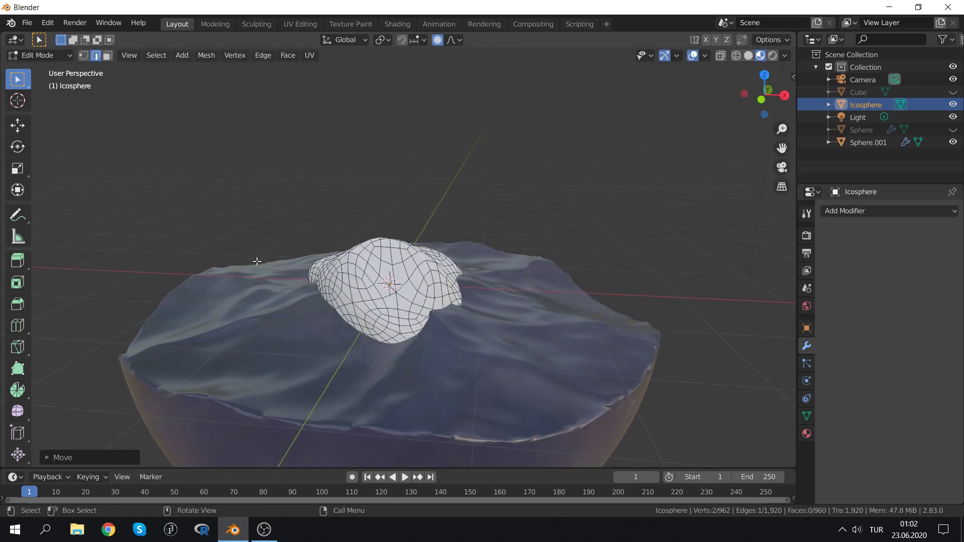
pyautogui.moveTo(254, 265)
pyautogui.mouseDown(button='middle')
pyautogui.moveTo(340, 297)
pyautogui.moveTo(498, 323)
pyautogui.mouseUp(button='middle')
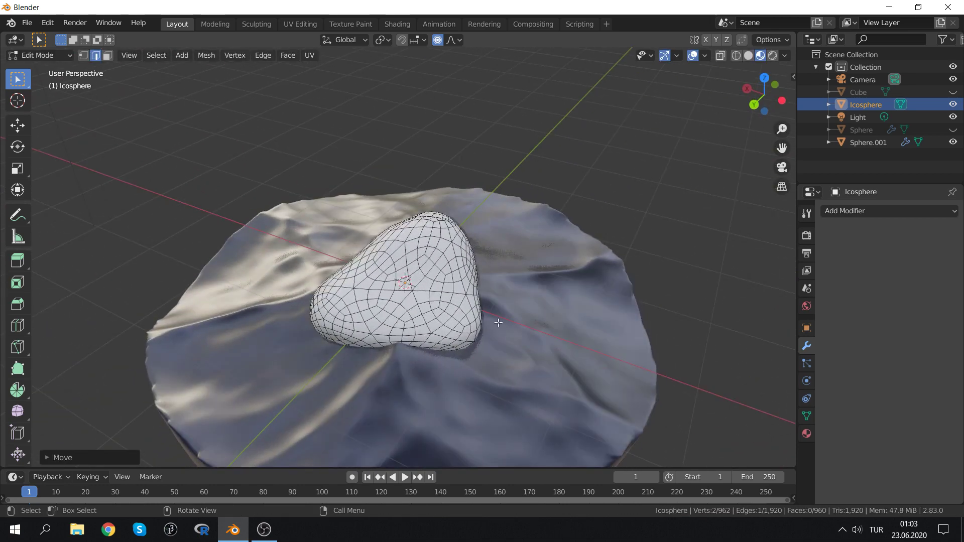
pyautogui.press('g')
pyautogui.click(461, 357)
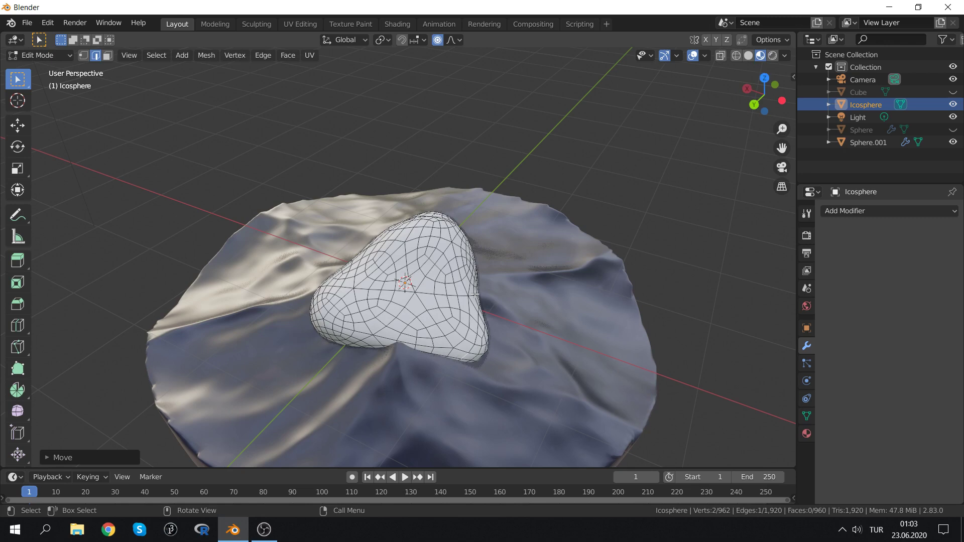
pyautogui.press('g')
pyautogui.click(492, 269)
# Reshape the left bump and pull the right side outward and down
pyautogui.moveTo(492, 269); pyautogui.dragTo(376, 267, button='middle')
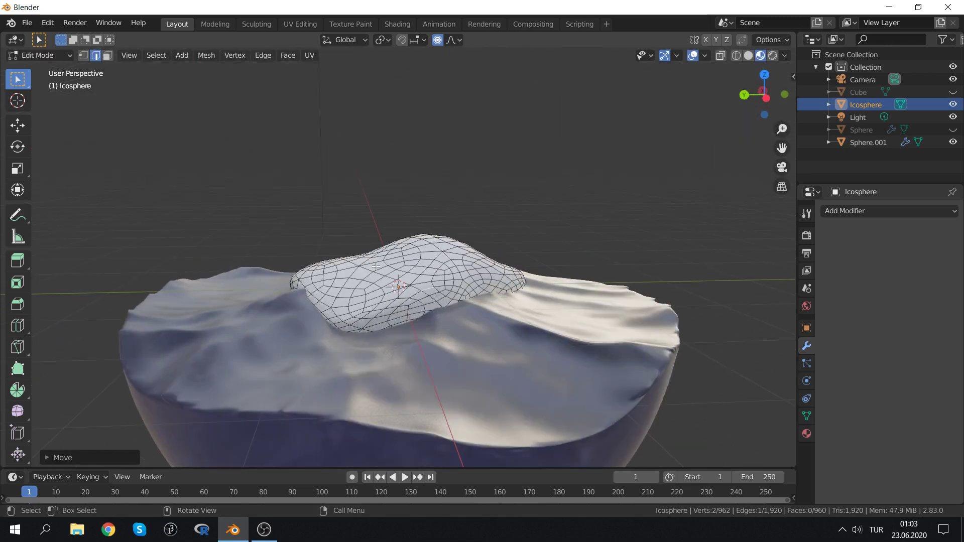
pyautogui.press('g')
pyautogui.rightClick(359, 269)
pyautogui.press('g')
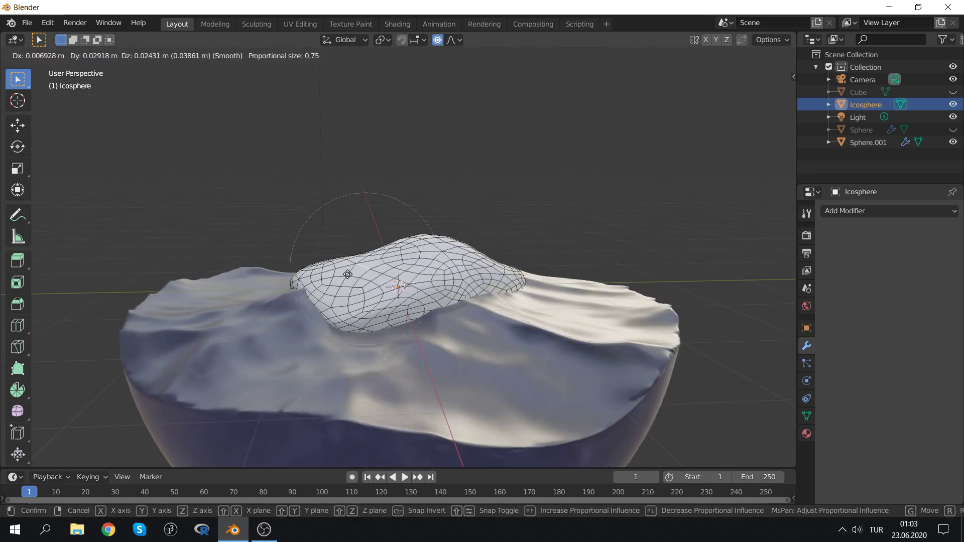
pyautogui.click(511, 274)
pyautogui.press('g')
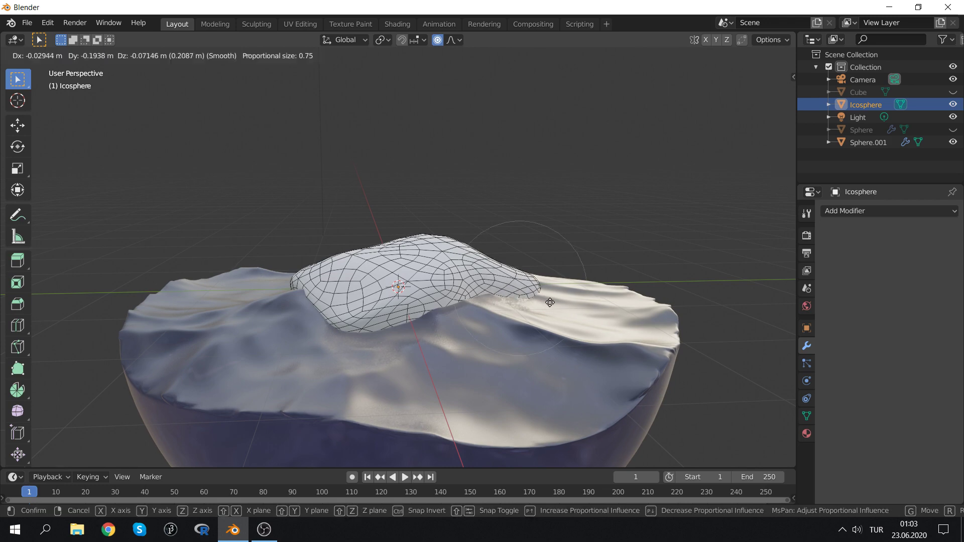
pyautogui.click(492, 305)
# Make a final reshape of the chunk and return to Object Mode
pyautogui.moveTo(533, 274); pyautogui.dragTo(442, 301, button='middle')
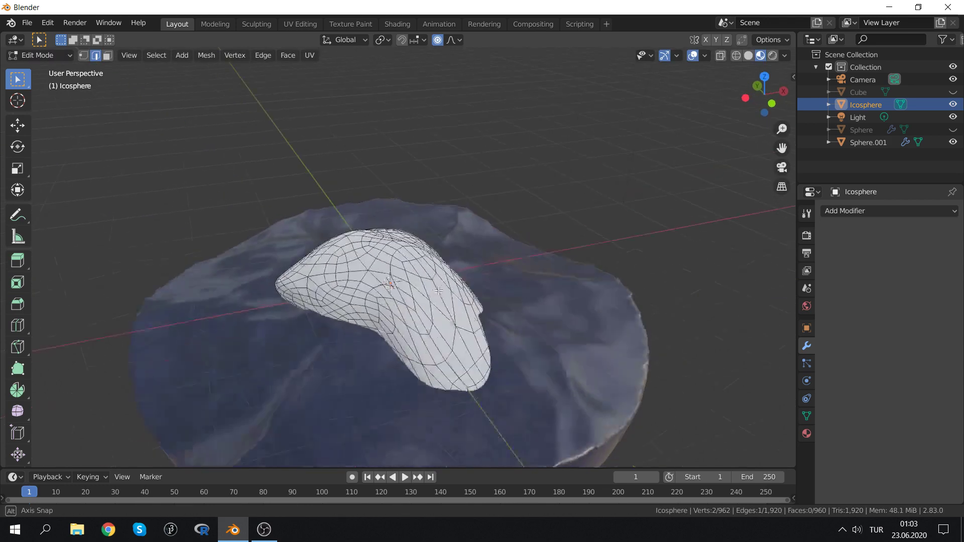
pyautogui.press('g')
pyautogui.click(407, 334)
pyautogui.moveTo(406, 334)
pyautogui.mouseDown(button='middle')
pyautogui.moveTo(407, 288)
pyautogui.moveTo(691, 317)
pyautogui.moveTo(490, 317)
pyautogui.mouseUp(button='middle')
pyautogui.press('Tab')
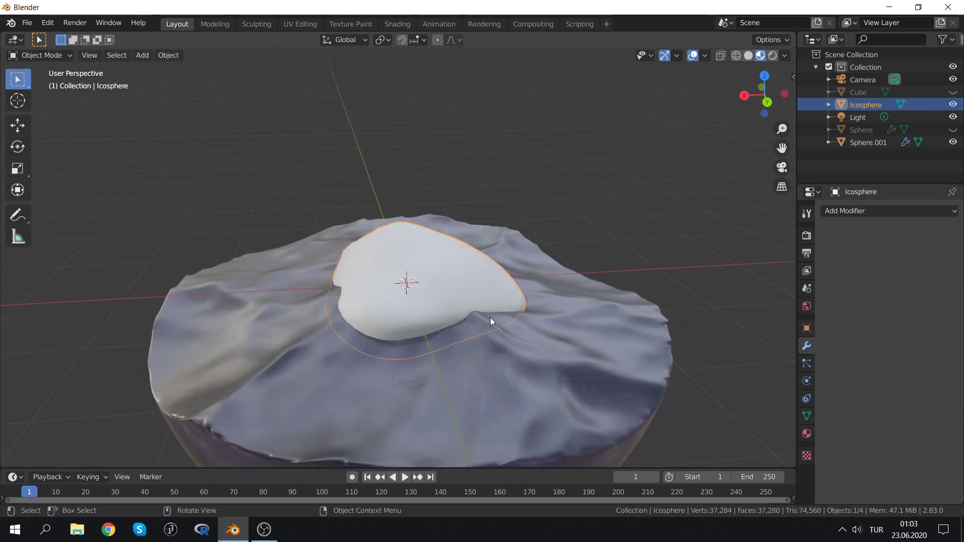
pyautogui.moveTo(329, 231); pyautogui.dragTo(375, 228, button='middle')
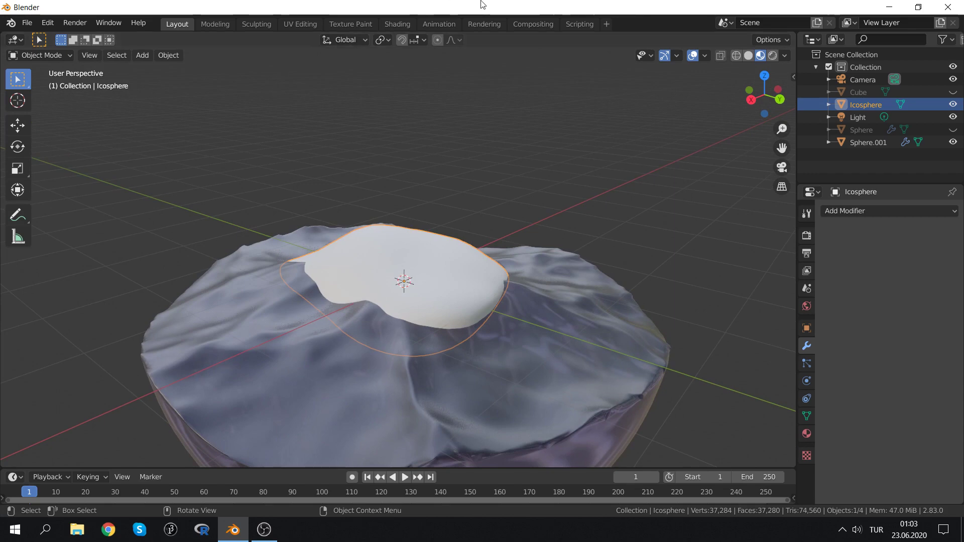
# In Shading, add a Musgrave Texture with Fac feeding the Base Color
pyautogui.click(395, 24)
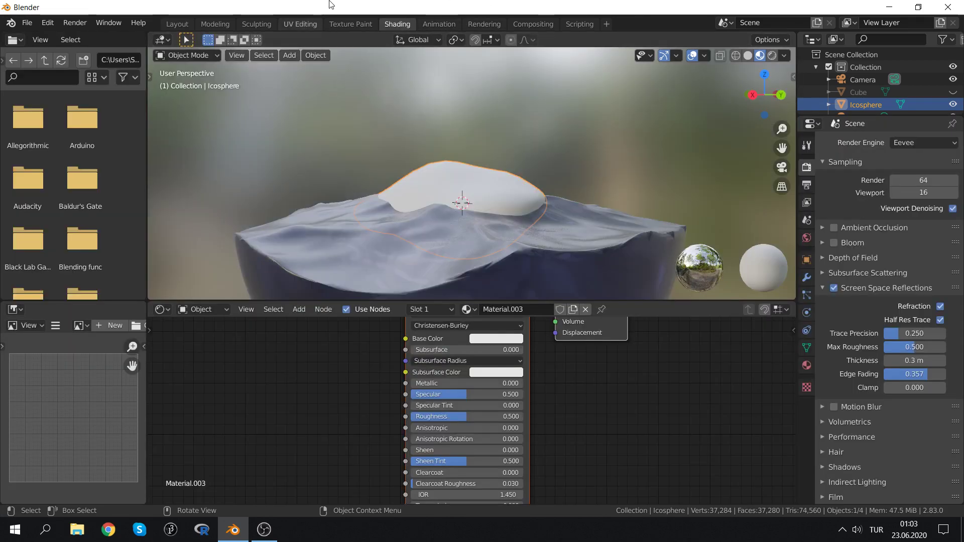
pyautogui.moveTo(342, 387); pyautogui.dragTo(361, 426, button='middle')
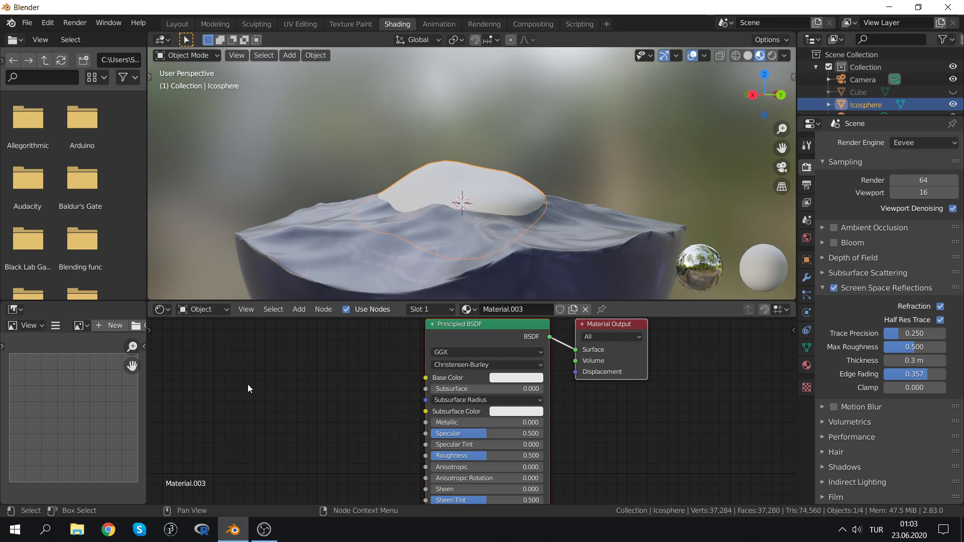
pyautogui.rightClick(248, 384)
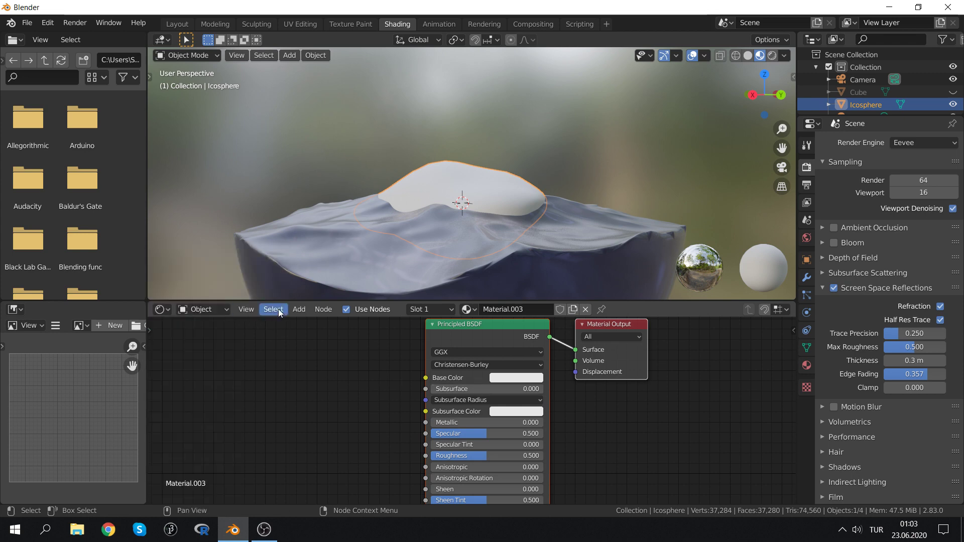
pyautogui.click(297, 314)
pyautogui.moveTo(318, 354)
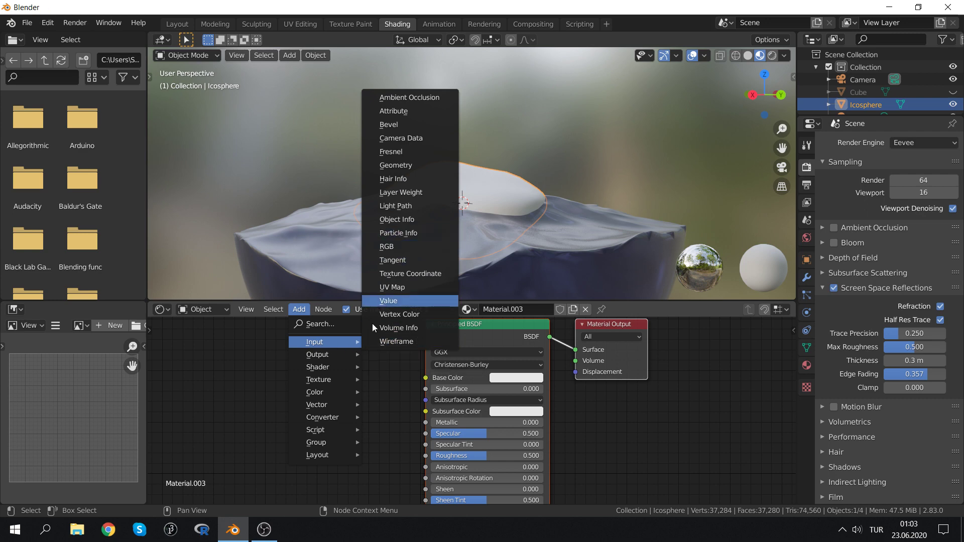
pyautogui.moveTo(319, 380)
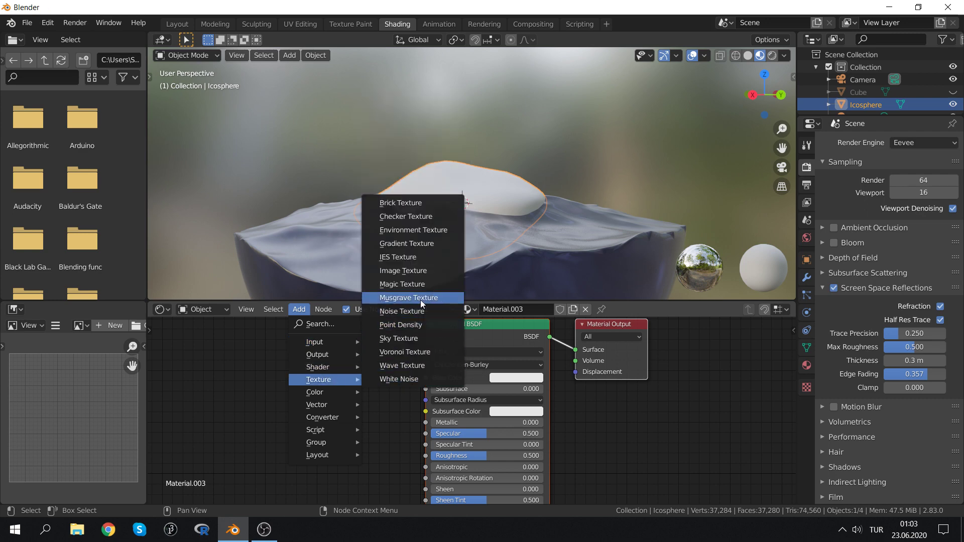
pyautogui.click(420, 299)
pyautogui.click(303, 366)
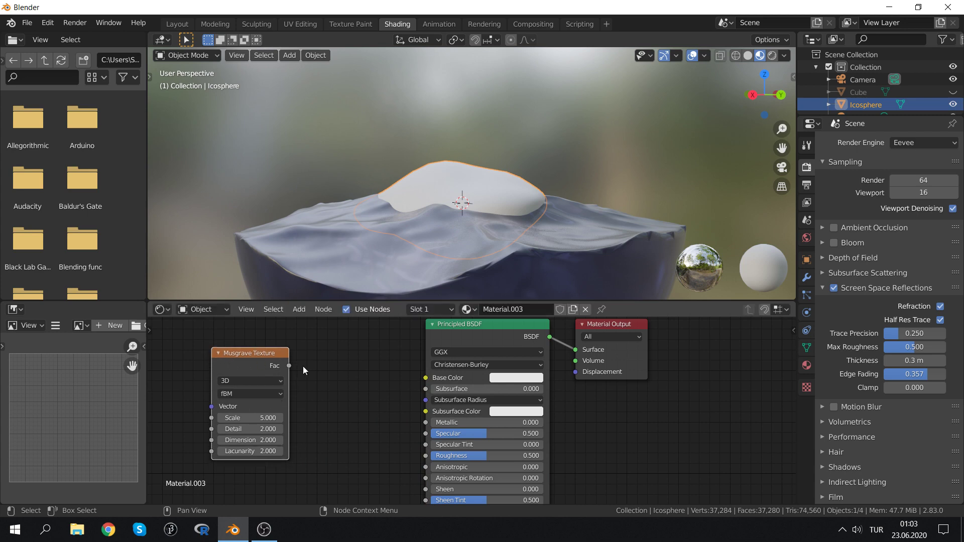
pyautogui.moveTo(290, 366); pyautogui.dragTo(421, 379)
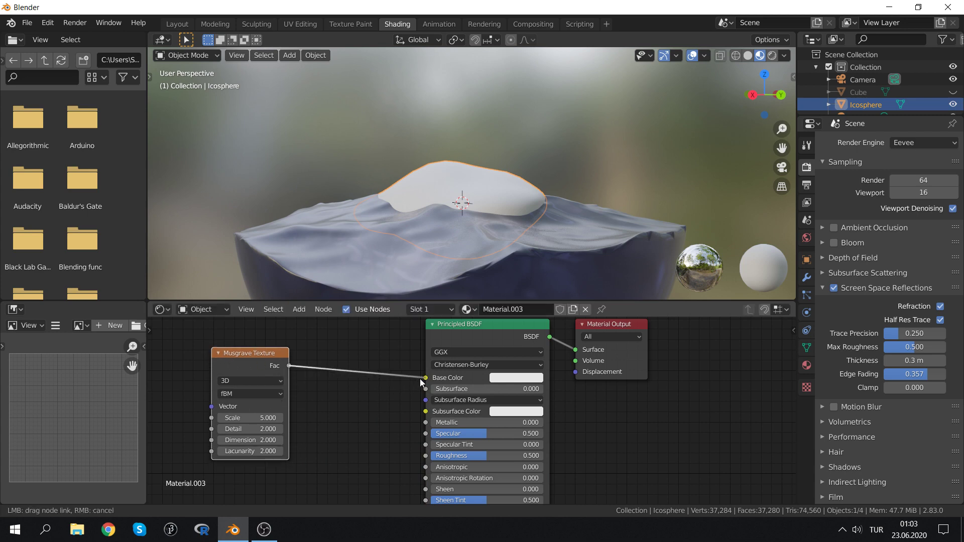
# Set the Musgrave Scale to 11.7 and shift the BSDF and Output nodes right
pyautogui.scroll(3, 492, 201)
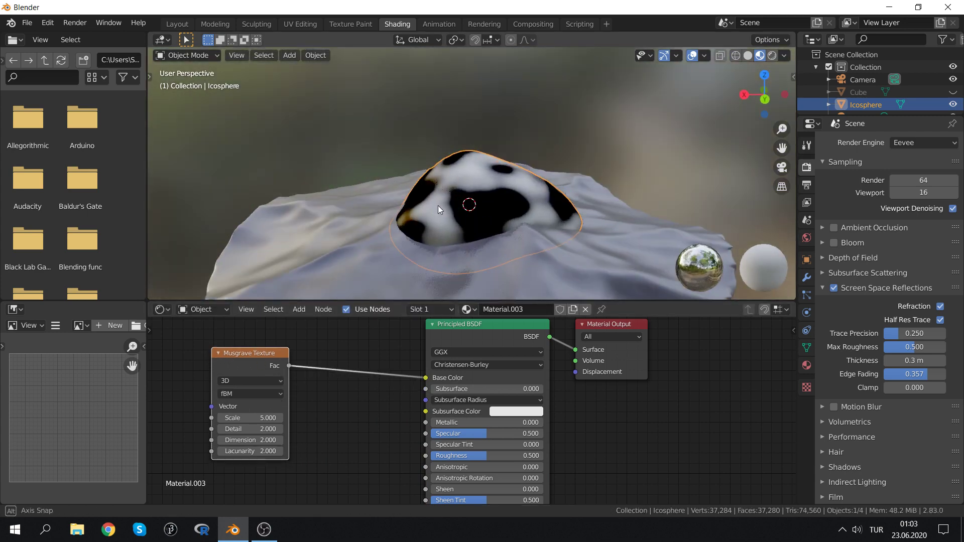
pyautogui.moveTo(438, 205); pyautogui.dragTo(464, 215, button='middle')
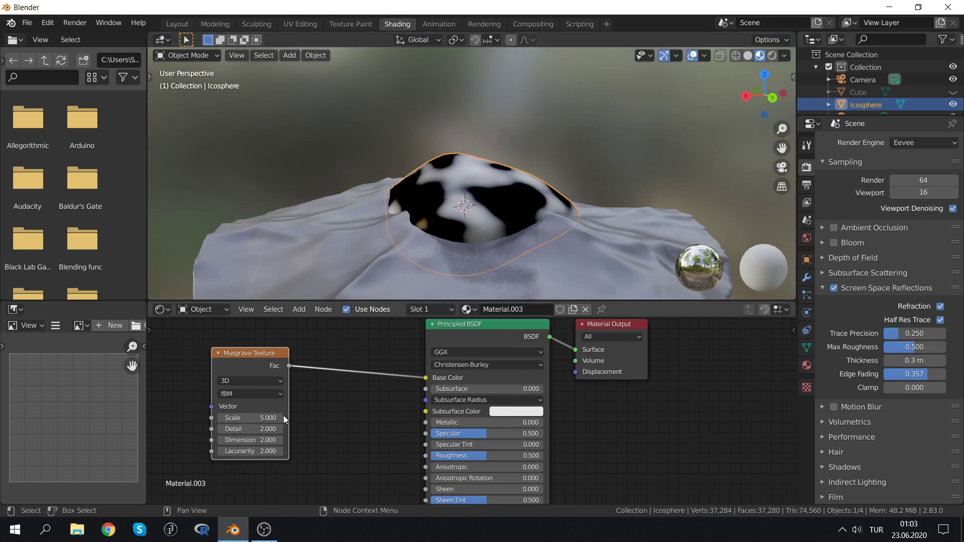
pyautogui.moveTo(252, 421)
pyautogui.mouseDown()
pyautogui.moveTo(301, 422)
pyautogui.moveTo(271, 421)
pyautogui.moveTo(281, 410)
pyautogui.mouseUp()
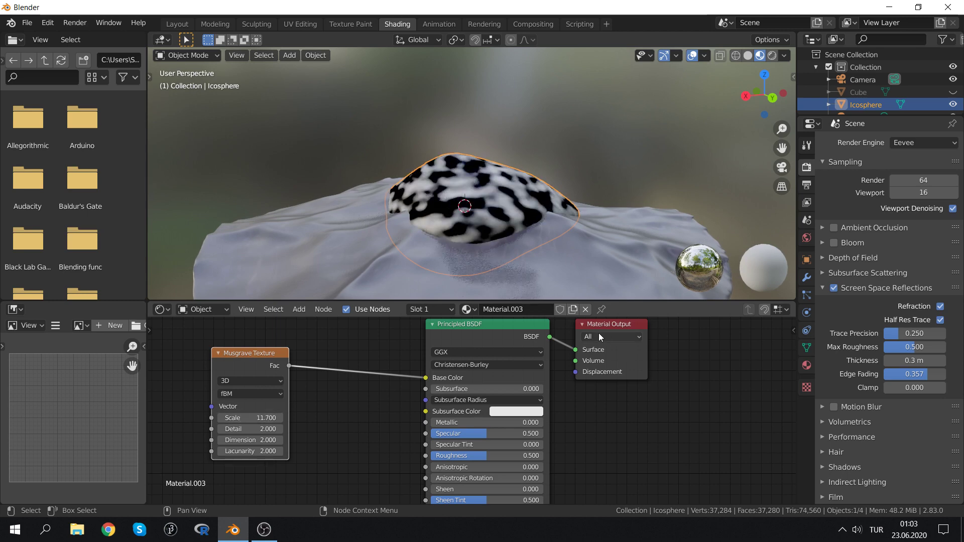
pyautogui.moveTo(599, 333); pyautogui.dragTo(731, 365)
pyautogui.moveTo(506, 331); pyautogui.dragTo(624, 366)
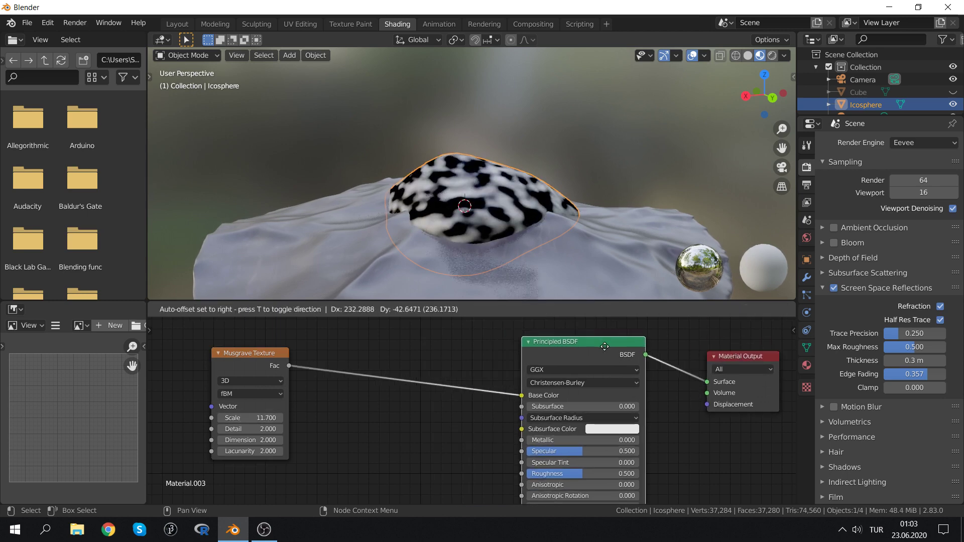
# Insert a MixRGB node between Musgrave and the BSDF, with Musgrave driving its factor
pyautogui.click(219, 308)
pyautogui.hotkey('shift', 'a')
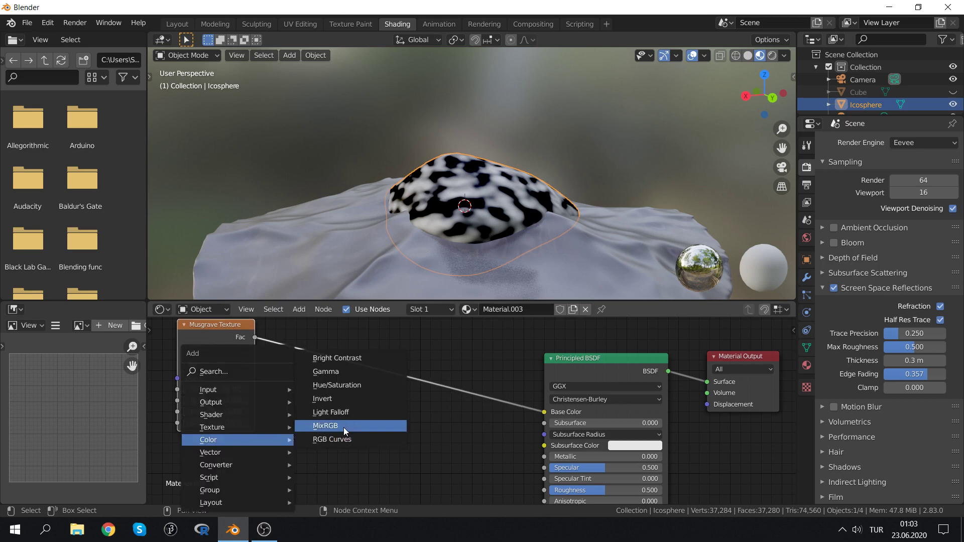
pyautogui.click(344, 426)
pyautogui.click(386, 397)
pyautogui.moveTo(381, 438); pyautogui.dragTo(383, 425)
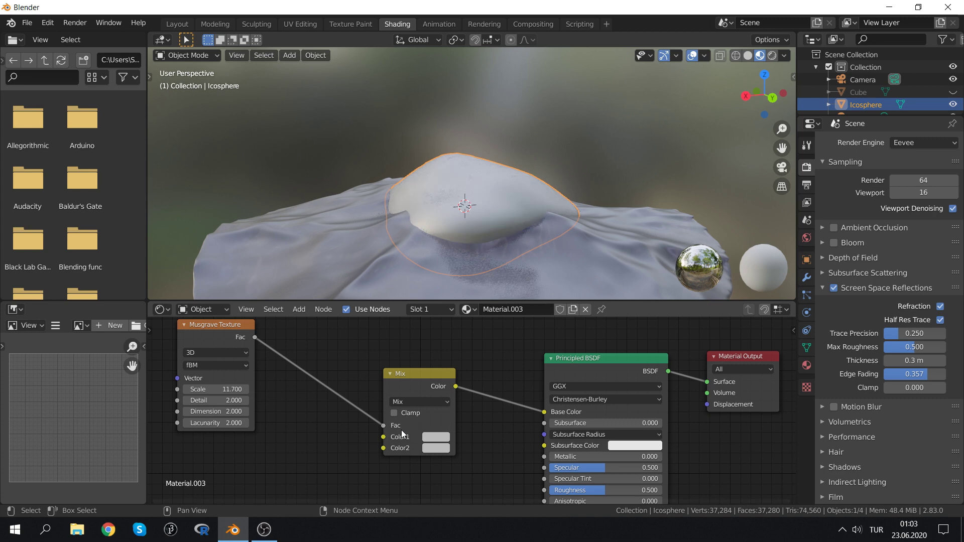
# Set the Mix node's colours to orange and blue, then reposition it lower
pyautogui.click(436, 438)
pyautogui.click(459, 336)
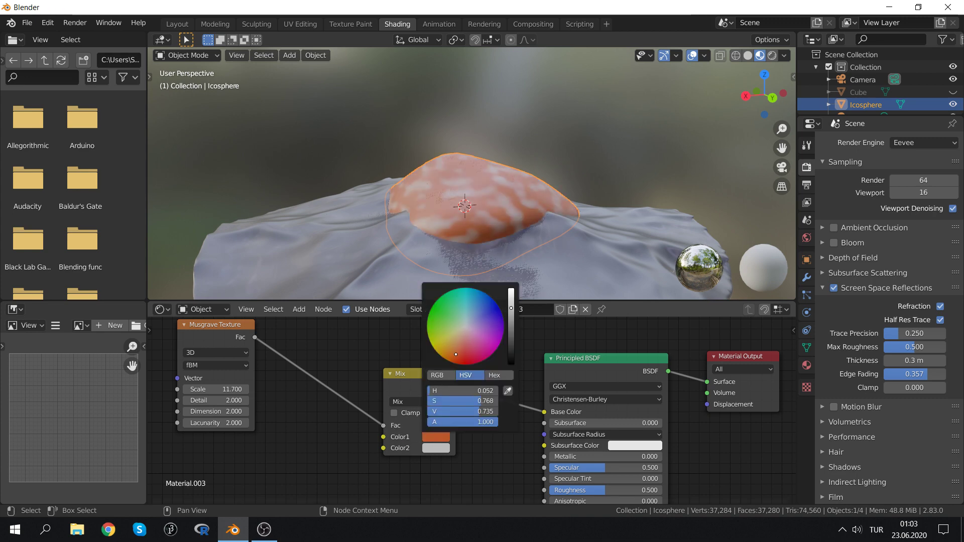
pyautogui.click(435, 449)
pyautogui.click(434, 322)
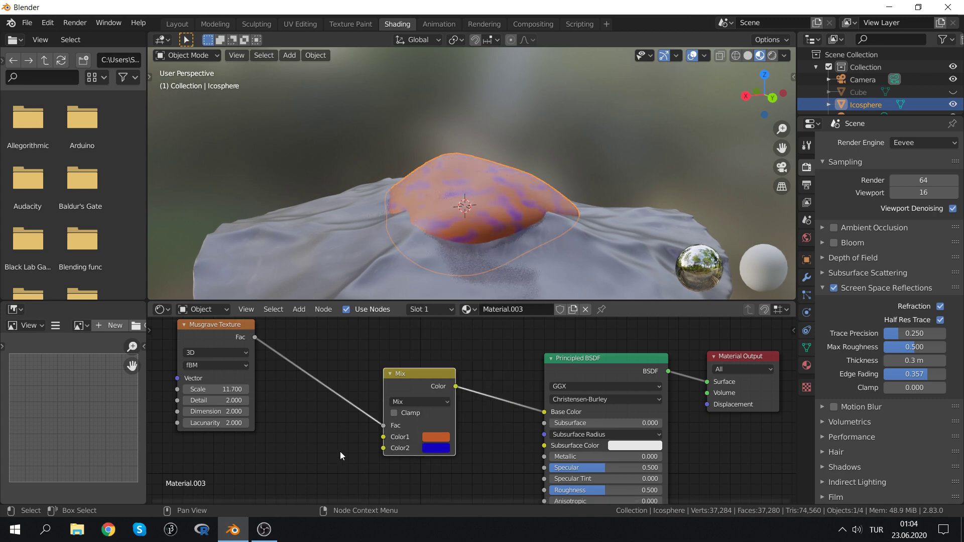
pyautogui.moveTo(381, 395); pyautogui.dragTo(372, 350, button='middle')
pyautogui.moveTo(396, 336); pyautogui.dragTo(396, 401)
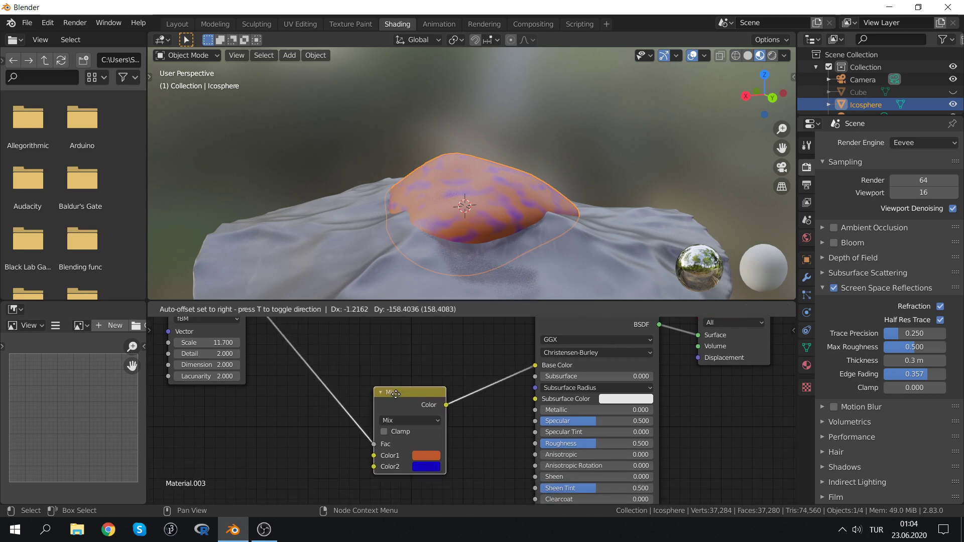
pyautogui.moveTo(349, 471); pyautogui.dragTo(406, 428, button='middle')
pyautogui.hotkey('shift', 'a')
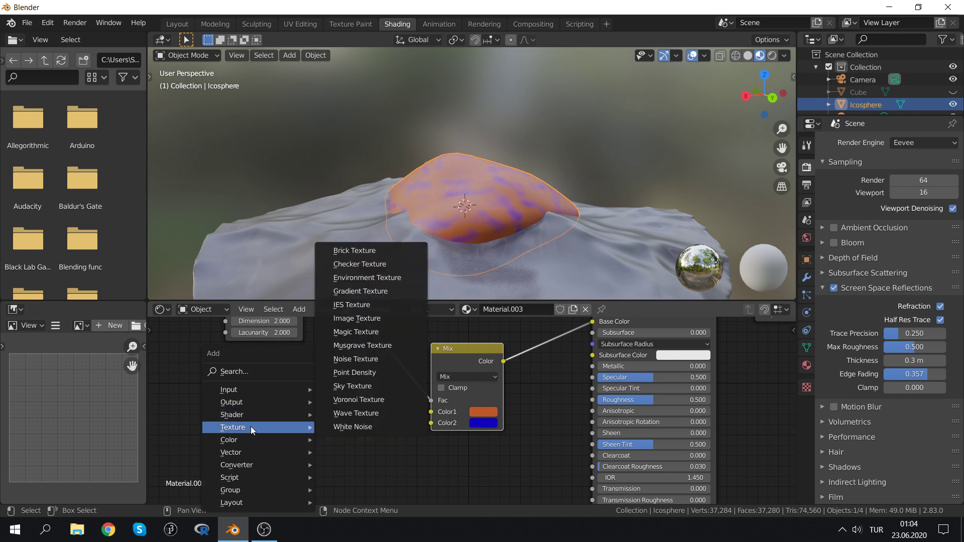
pyautogui.moveTo(256, 426)
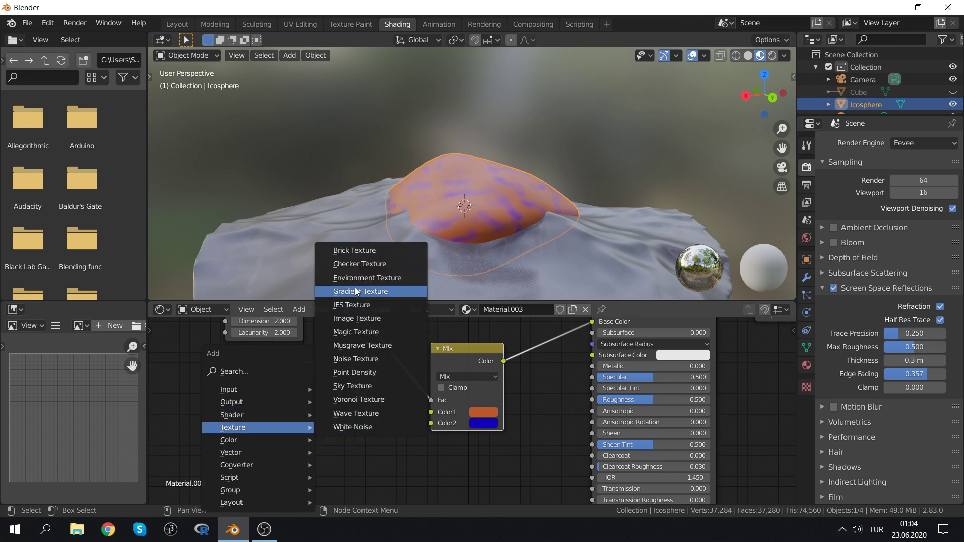
# Add a Noise Texture at Scale 28 and link its Fac into Mix Color1
pyautogui.click(357, 359)
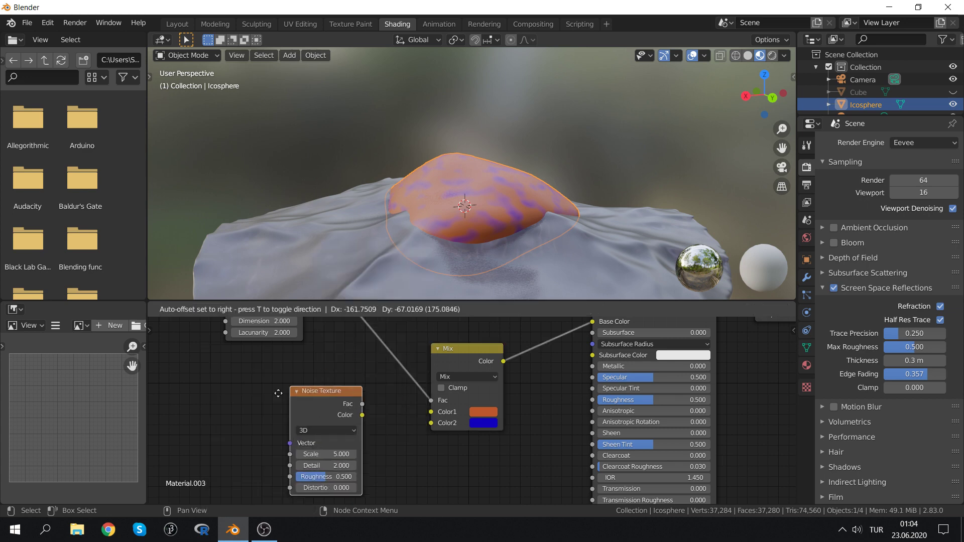
pyautogui.click(252, 393)
pyautogui.moveTo(303, 405); pyautogui.dragTo(431, 412)
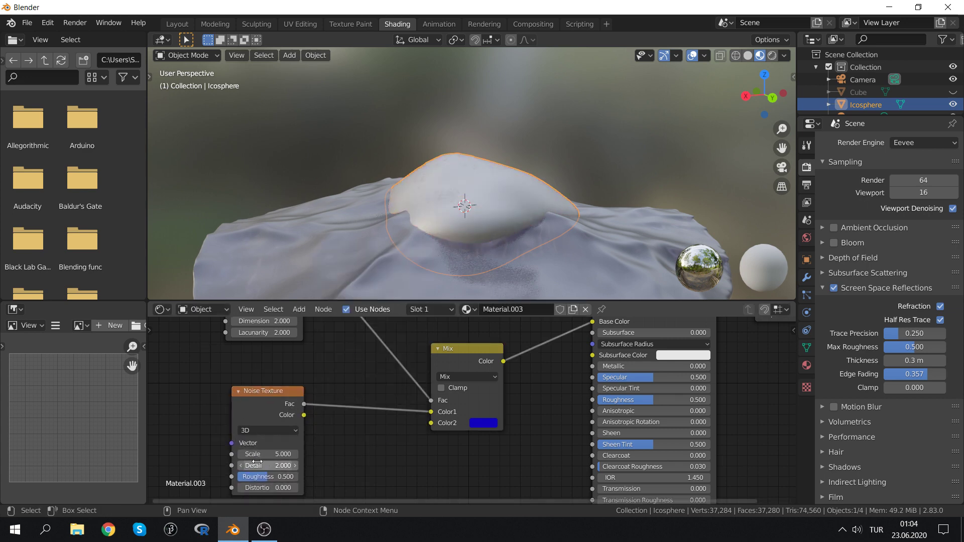
pyautogui.moveTo(268, 454); pyautogui.dragTo(355, 392)
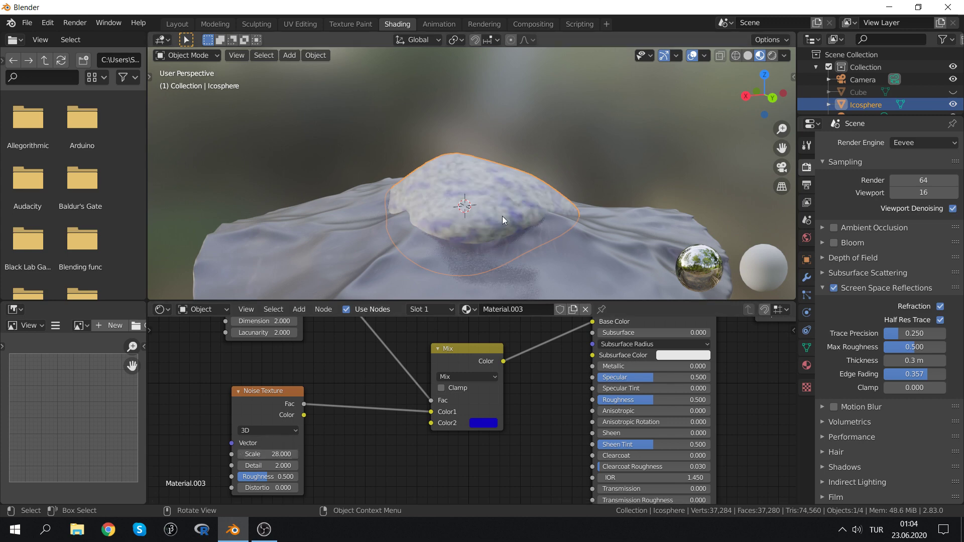
pyautogui.scroll(3, 503, 216)
pyautogui.scroll(-1, 499, 216)
pyautogui.moveTo(500, 216)
pyautogui.mouseDown(button='middle')
pyautogui.moveTo(478, 227)
pyautogui.moveTo(485, 256)
pyautogui.mouseUp(button='middle')
pyautogui.moveTo(266, 395); pyautogui.dragTo(190, 367)
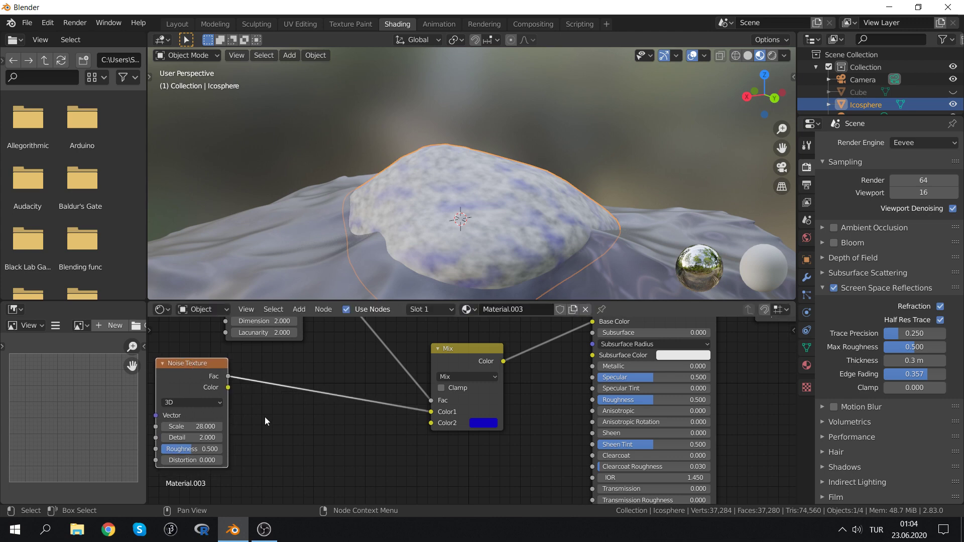
# Duplicate the Noise Texture and link the copy into Mix Color2 with a higher Scale
pyautogui.hotkey('shift', 'd')
pyautogui.click(286, 435)
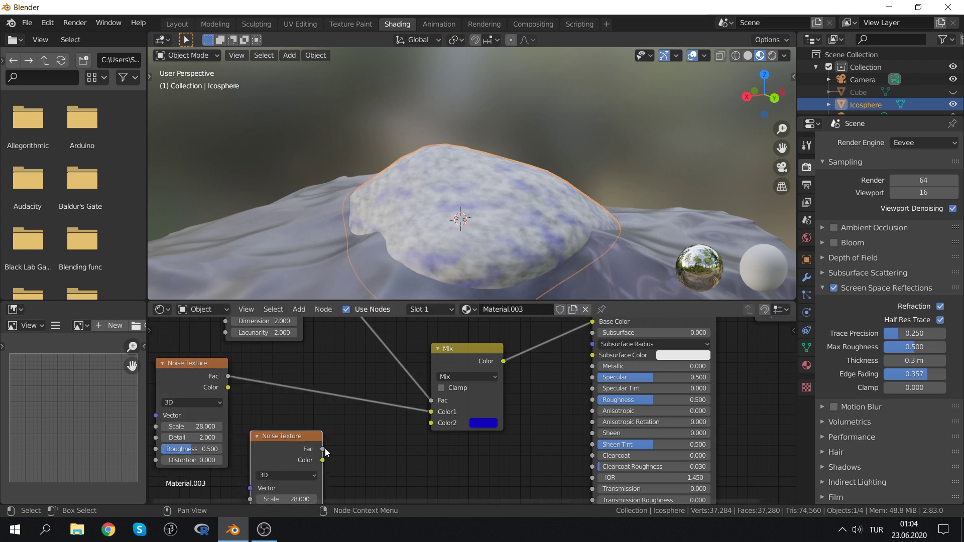
pyautogui.moveTo(323, 449); pyautogui.dragTo(431, 423)
pyautogui.moveTo(361, 480); pyautogui.dragTo(398, 411, button='middle')
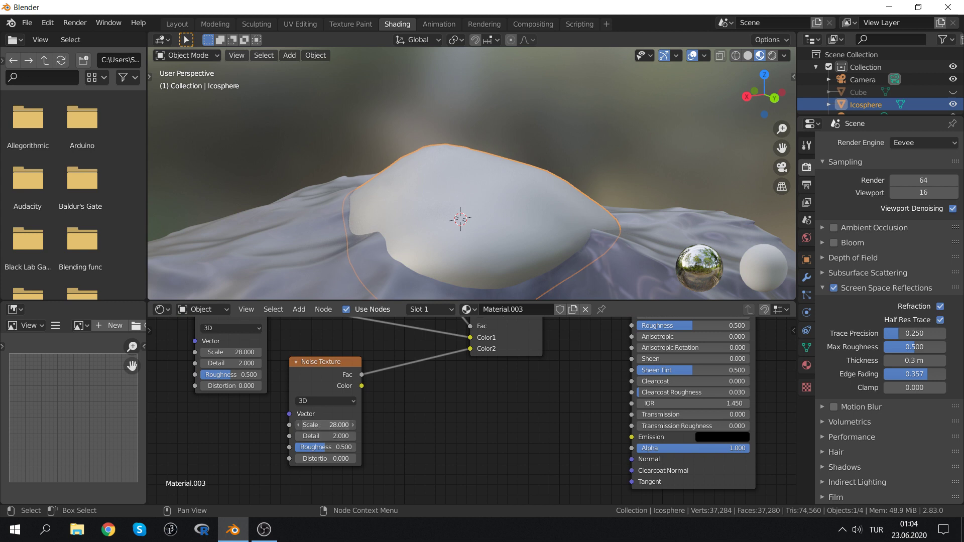
pyautogui.moveTo(325, 425)
pyautogui.mouseDown()
pyautogui.moveTo(352, 425)
pyautogui.moveTo(304, 424)
pyautogui.mouseUp()
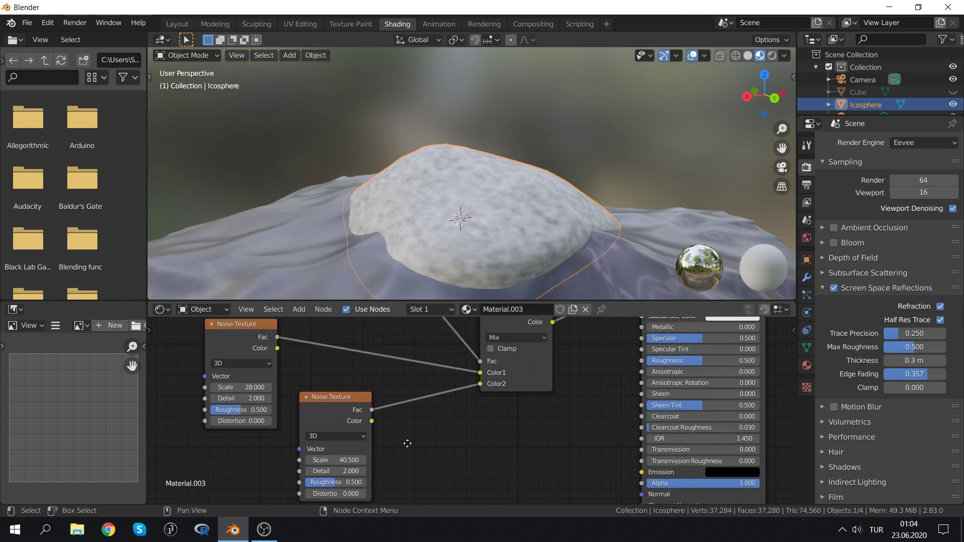
pyautogui.keyDown('shift'); pyautogui.scroll(8, 404, 442); pyautogui.keyUp('shift')
# Tune the Musgrave Texture, raising Detail and settling Scale at 42.900
pyautogui.moveTo(307, 392); pyautogui.dragTo(297, 391)
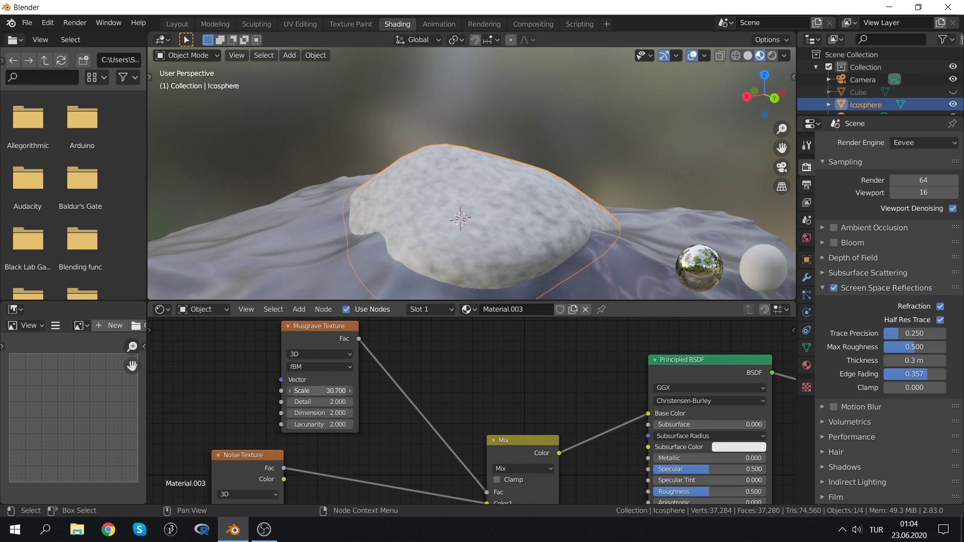
pyautogui.moveTo(321, 391); pyautogui.dragTo(347, 402)
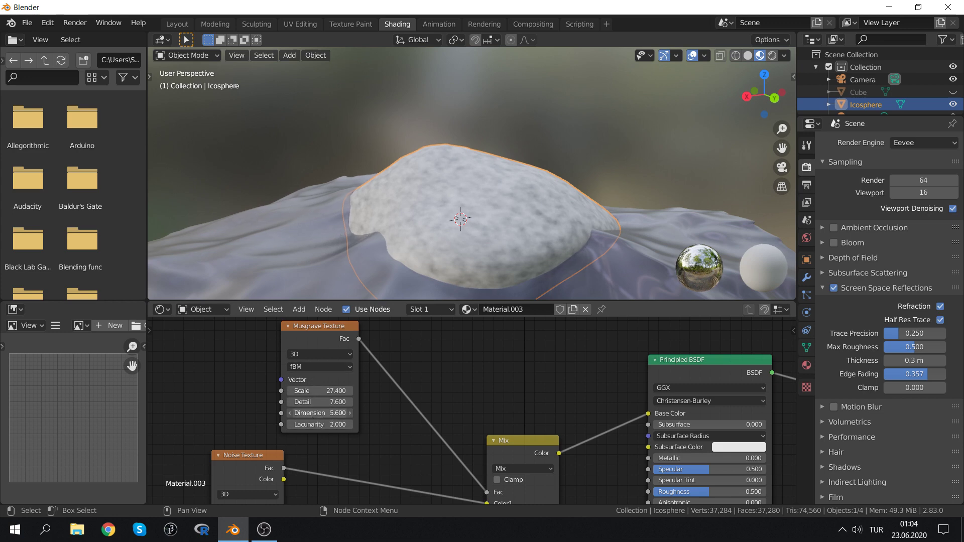
pyautogui.moveTo(317, 391); pyautogui.dragTo(346, 391)
pyautogui.keyDown('shift'); pyautogui.scroll(-2, 311, 422); pyautogui.keyUp('shift')
pyautogui.keyDown('shift'); pyautogui.scroll(-1, 279, 449); pyautogui.keyUp('shift')
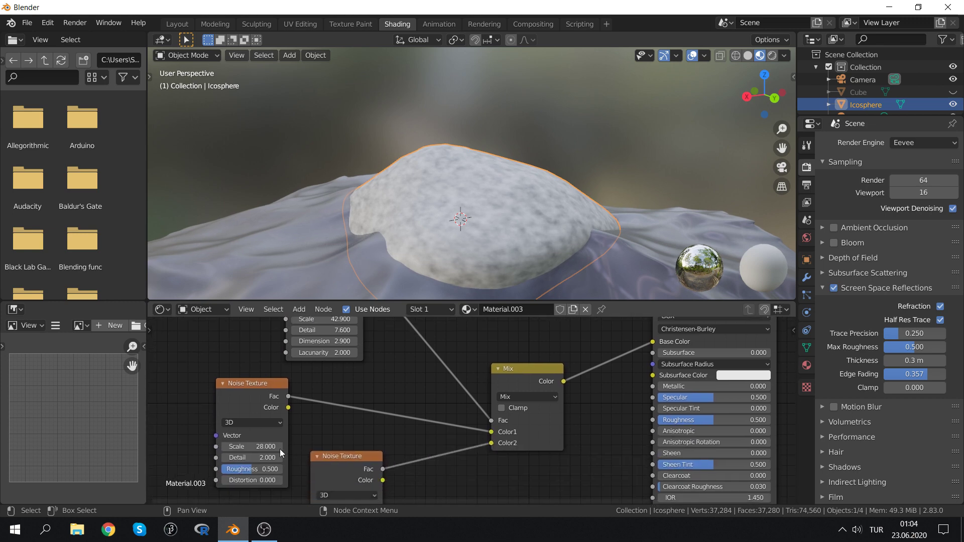
# Set the two Noise Texture scales to 20.200 and 33.200 and tidy the Mix node layout
pyautogui.moveTo(251, 447); pyautogui.dragTo(236, 446)
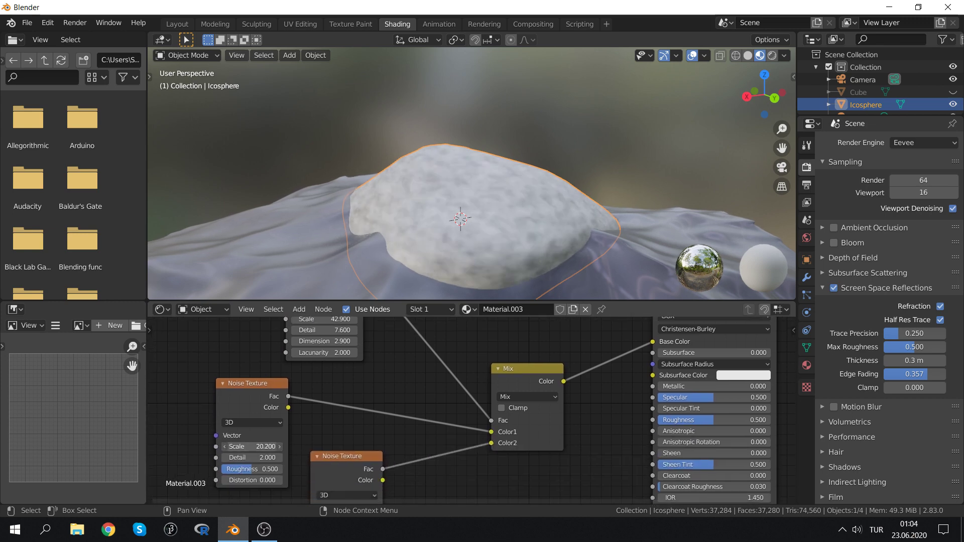
pyautogui.keyDown('shift'); pyautogui.scroll(-2, 370, 458); pyautogui.keyUp('shift')
pyautogui.moveTo(347, 476)
pyautogui.mouseDown()
pyautogui.moveTo(367, 476)
pyautogui.moveTo(331, 476)
pyautogui.mouseUp()
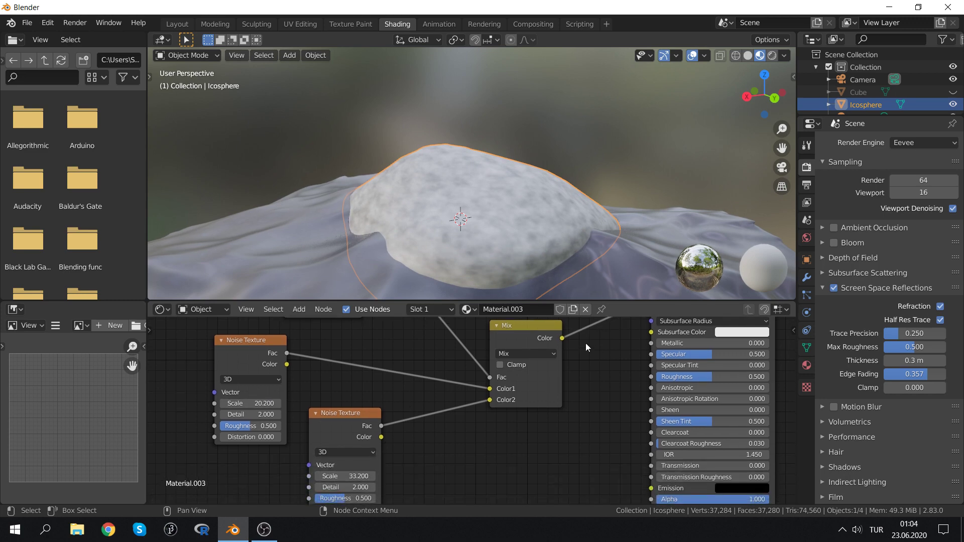
pyautogui.moveTo(520, 330); pyautogui.dragTo(463, 355)
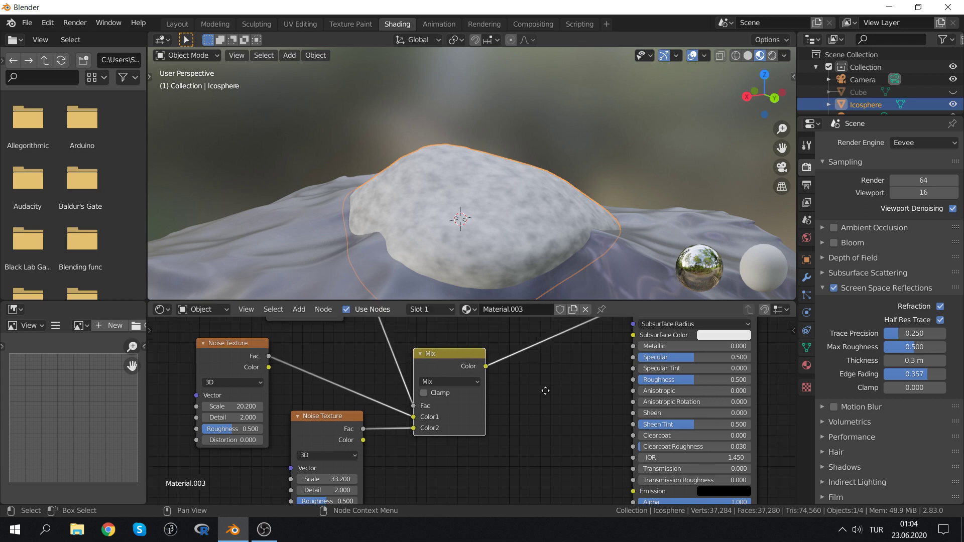
pyautogui.moveTo(544, 390); pyautogui.dragTo(449, 450, button='middle')
pyautogui.hotkey('shift', 'a')
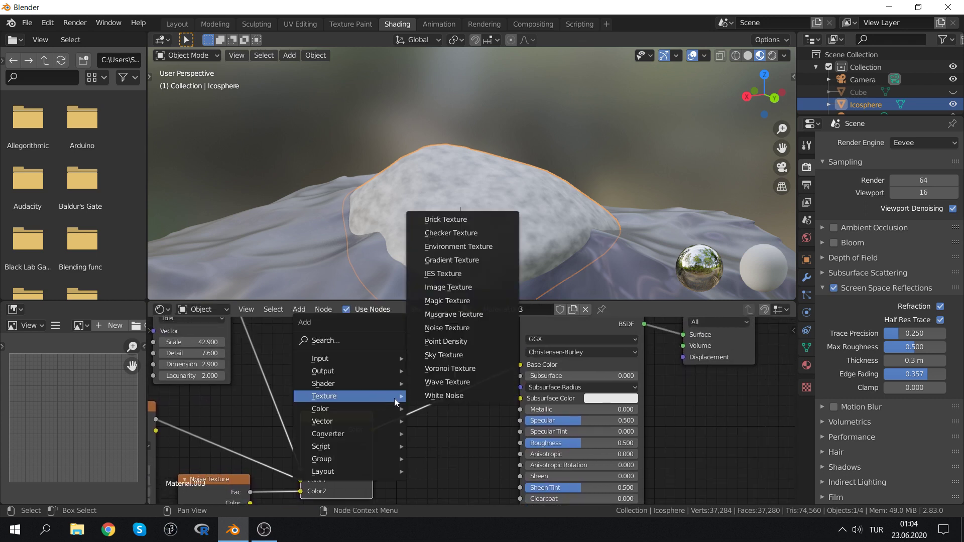
pyautogui.moveTo(320, 408)
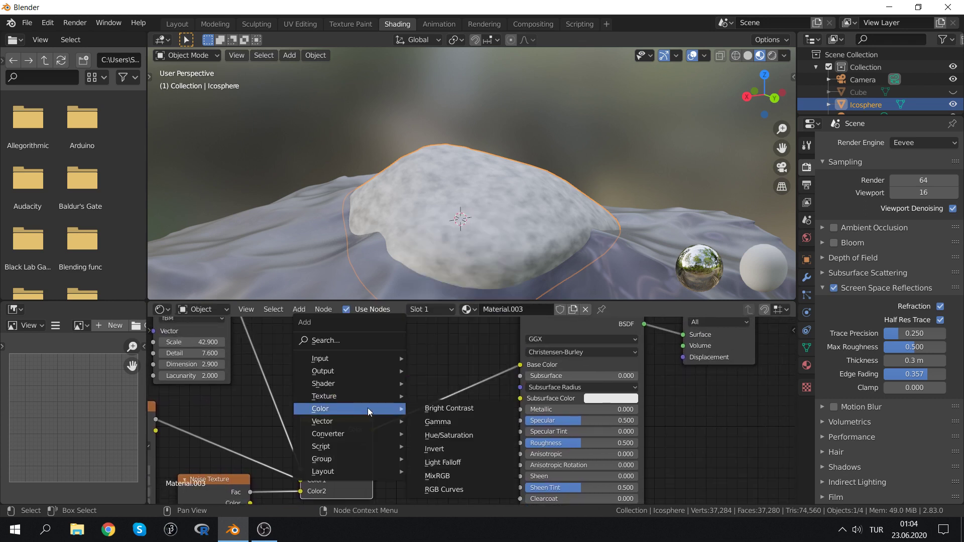
# Insert a MixRGB node on the Base Color link, set to Color blend mode
pyautogui.click(462, 476)
pyautogui.click(399, 355)
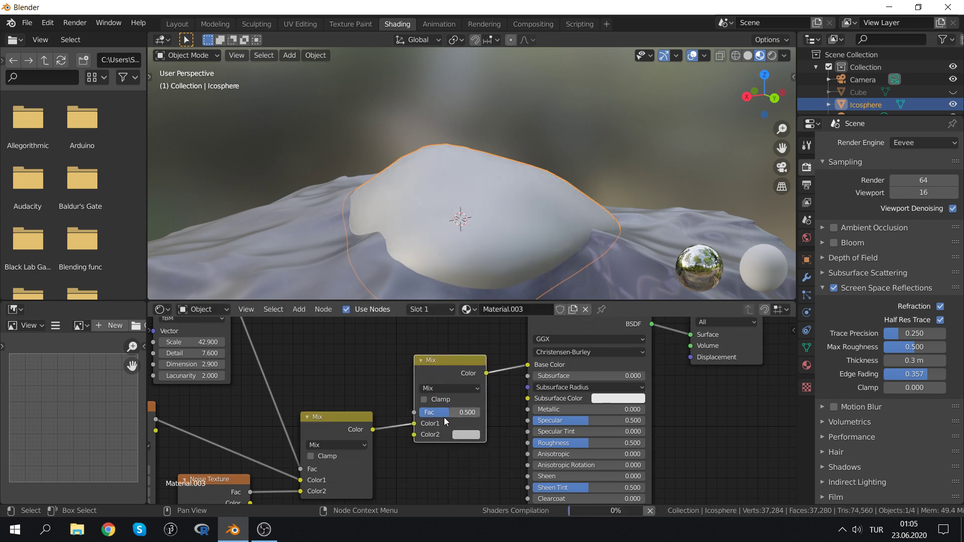
pyautogui.click(442, 388)
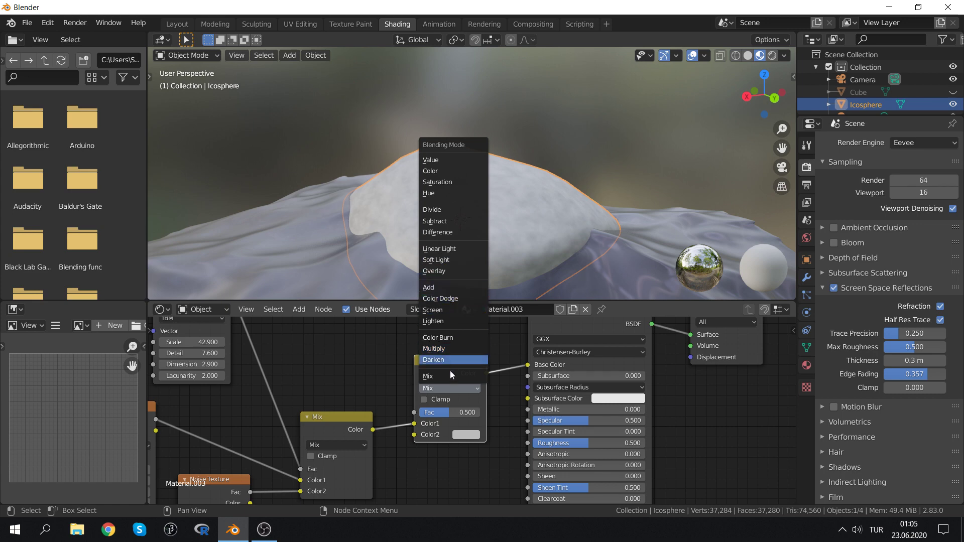
pyautogui.click(438, 172)
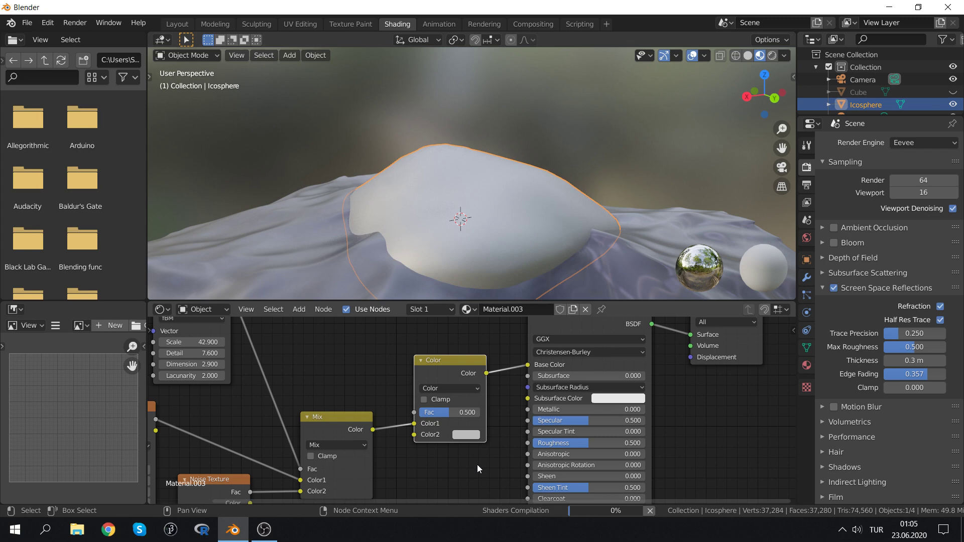
# Make the mix's Color2 a bright green and raise its Fac to 0.787
pyautogui.click(470, 437)
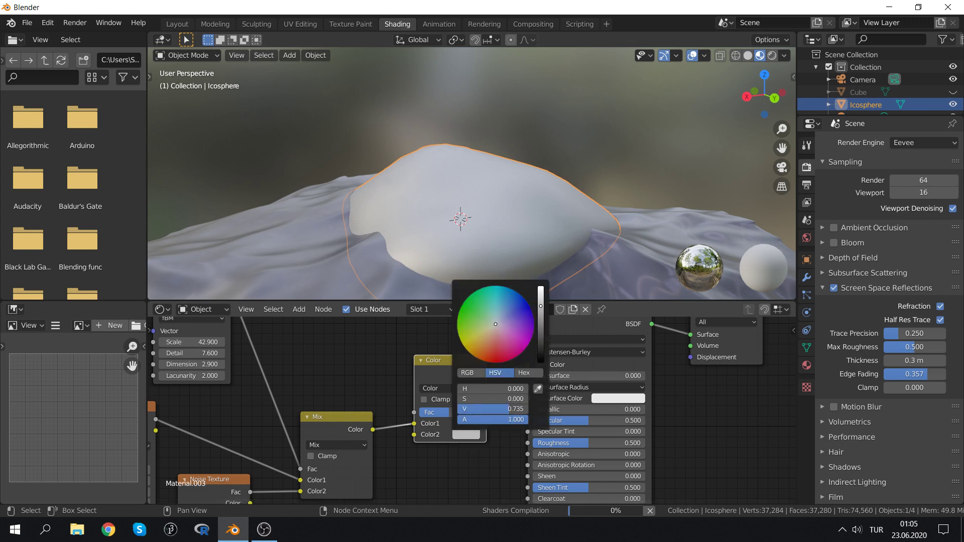
pyautogui.click(472, 355)
pyautogui.moveTo(472, 325); pyautogui.dragTo(457, 319)
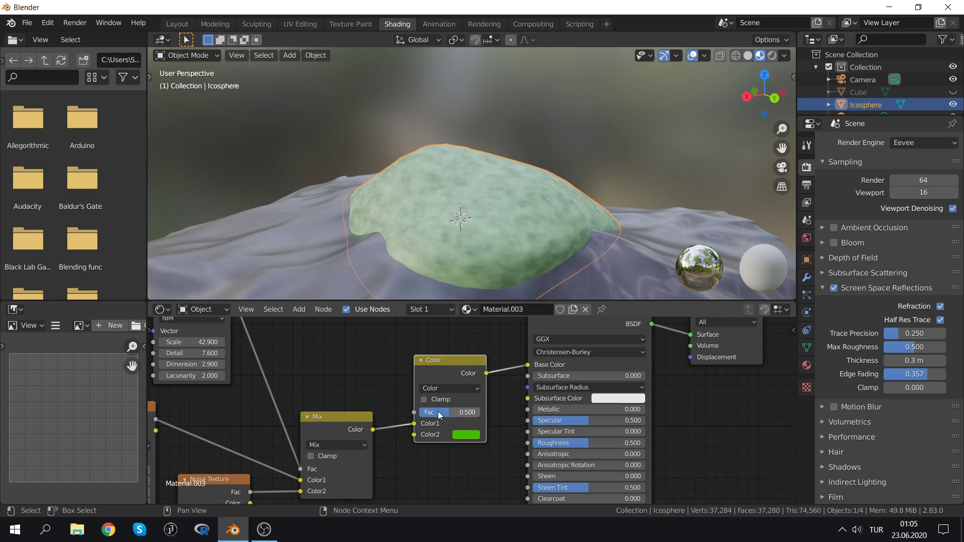
pyautogui.moveTo(450, 412); pyautogui.dragTo(467, 412)
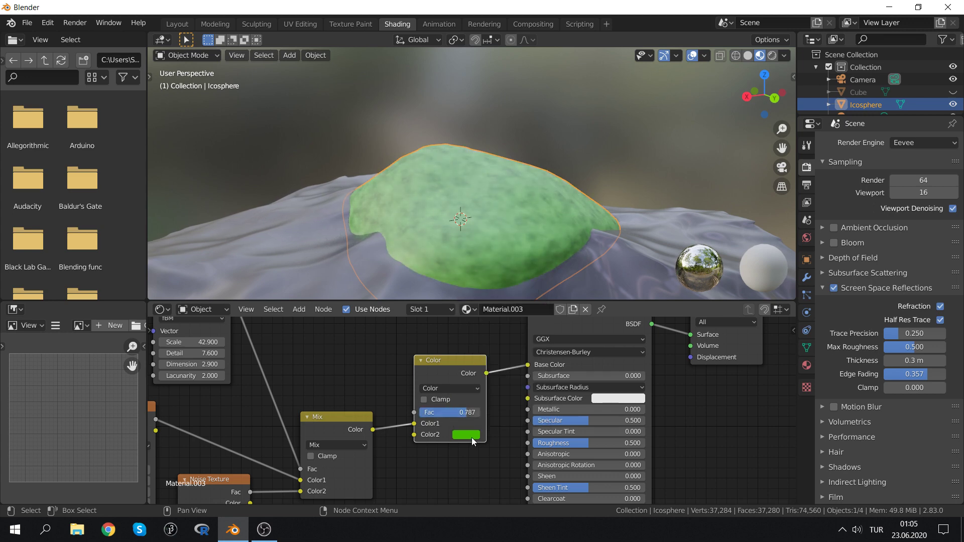
pyautogui.click(471, 436)
pyautogui.moveTo(540, 306); pyautogui.dragTo(540, 330)
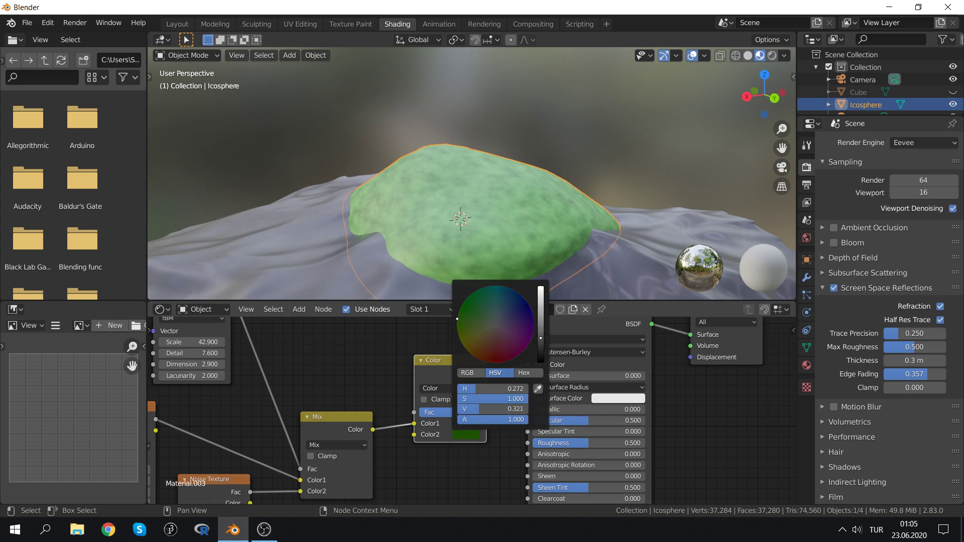
pyautogui.moveTo(459, 322); pyautogui.dragTo(459, 329)
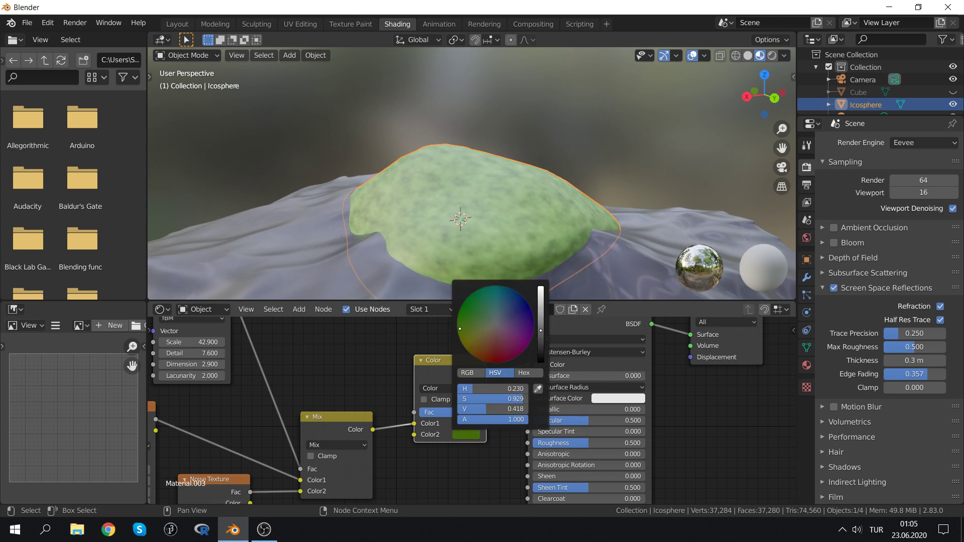
pyautogui.moveTo(535, 332); pyautogui.dragTo(541, 288)
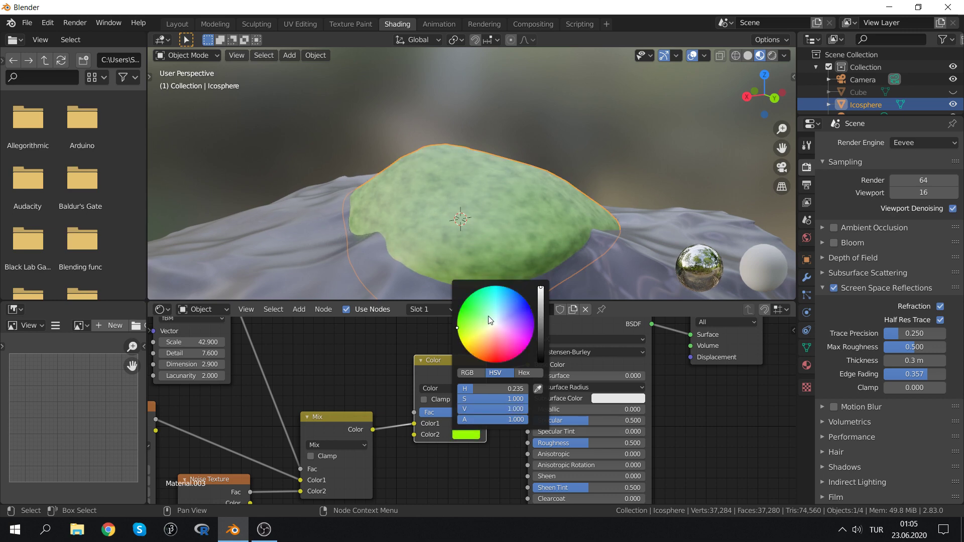
pyautogui.moveTo(457, 328); pyautogui.dragTo(465, 325)
# Increase the Principled BSDF Roughness for a rougher mossy surface
pyautogui.scroll(-3, 423, 230)
pyautogui.moveTo(396, 206); pyautogui.dragTo(452, 191, button='middle')
pyautogui.scroll(2, 516, 166)
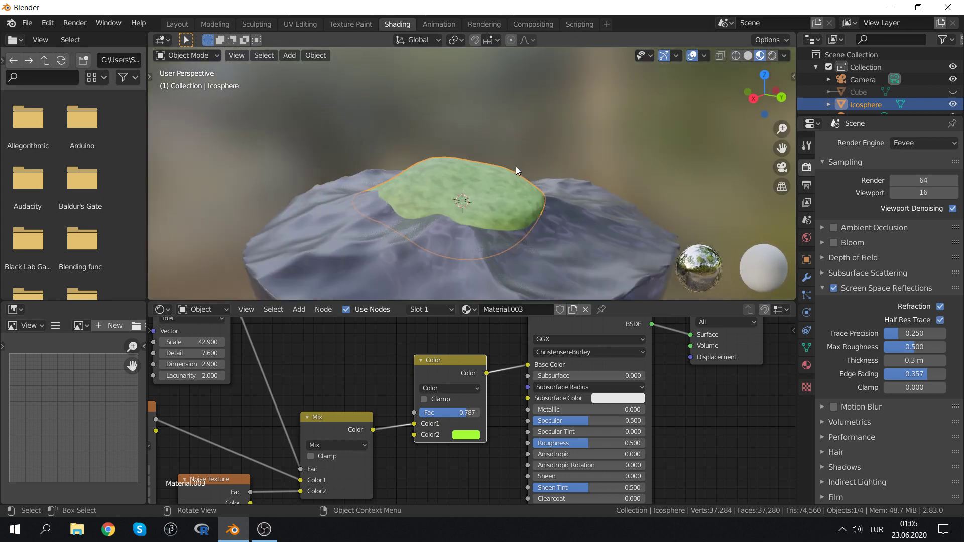
pyautogui.moveTo(581, 327); pyautogui.dragTo(618, 380)
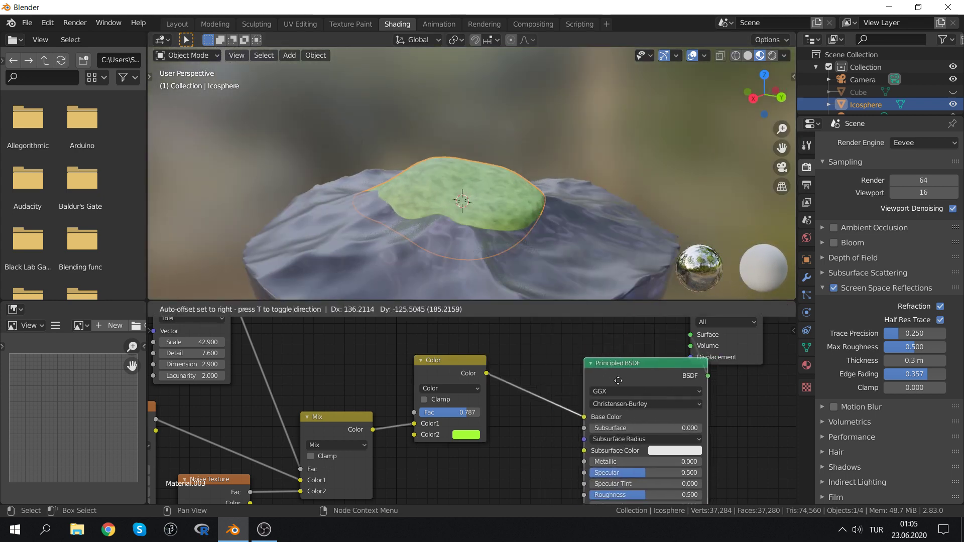
pyautogui.press('Escape')
pyautogui.moveTo(601, 484)
pyautogui.mouseDown()
pyautogui.moveTo(577, 483)
pyautogui.moveTo(661, 483)
pyautogui.mouseUp()
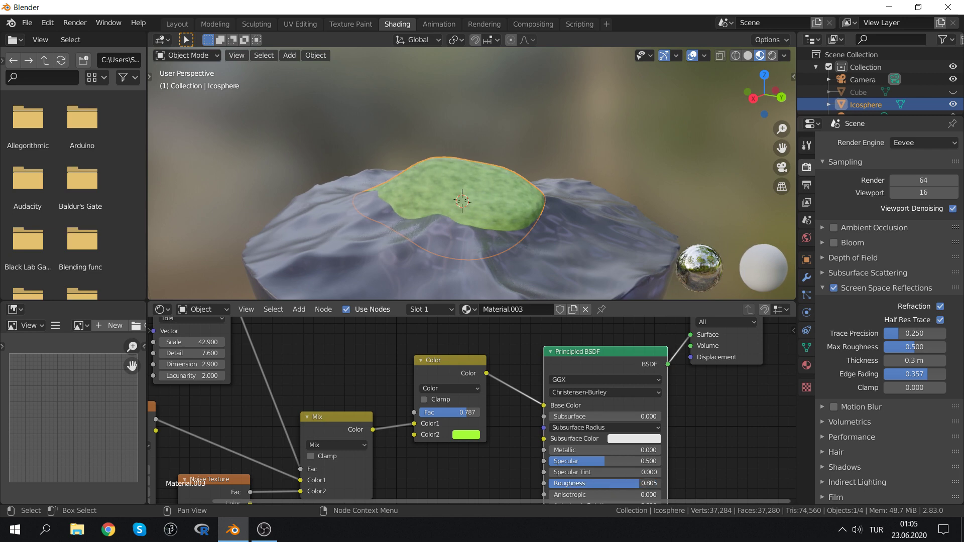
pyautogui.scroll(-2, 430, 435)
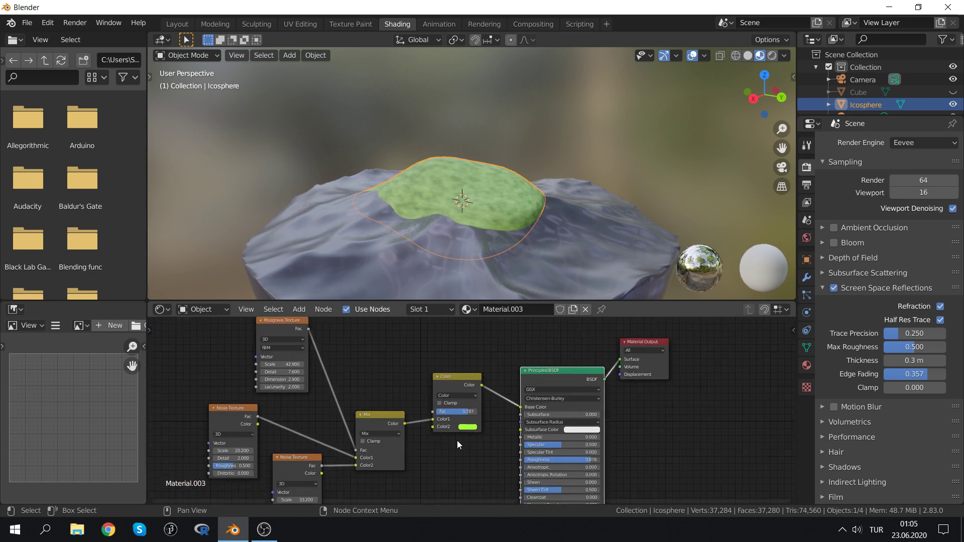
pyautogui.scroll(-2, 457, 441)
pyautogui.scroll(1, 415, 367)
pyautogui.scroll(1, 424, 398)
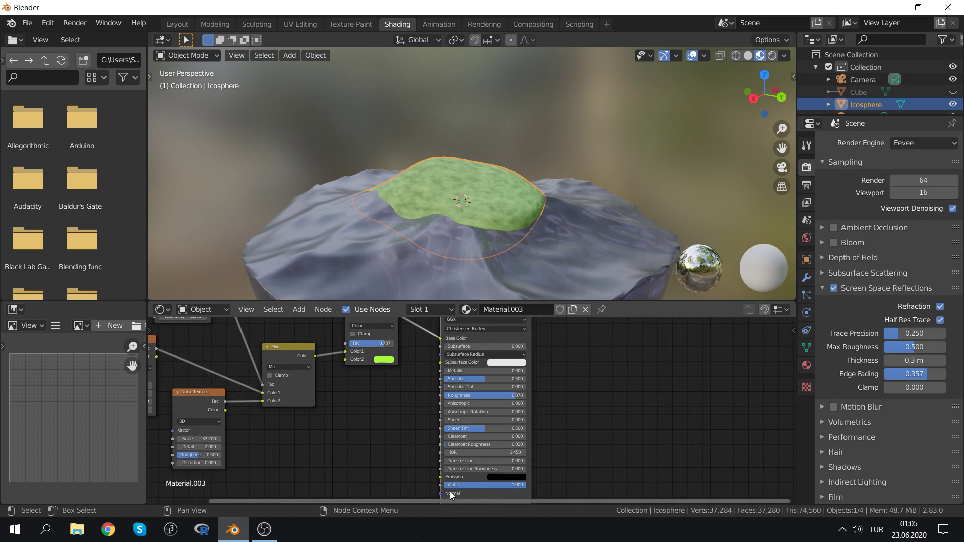
pyautogui.hotkey('shift', 'a')
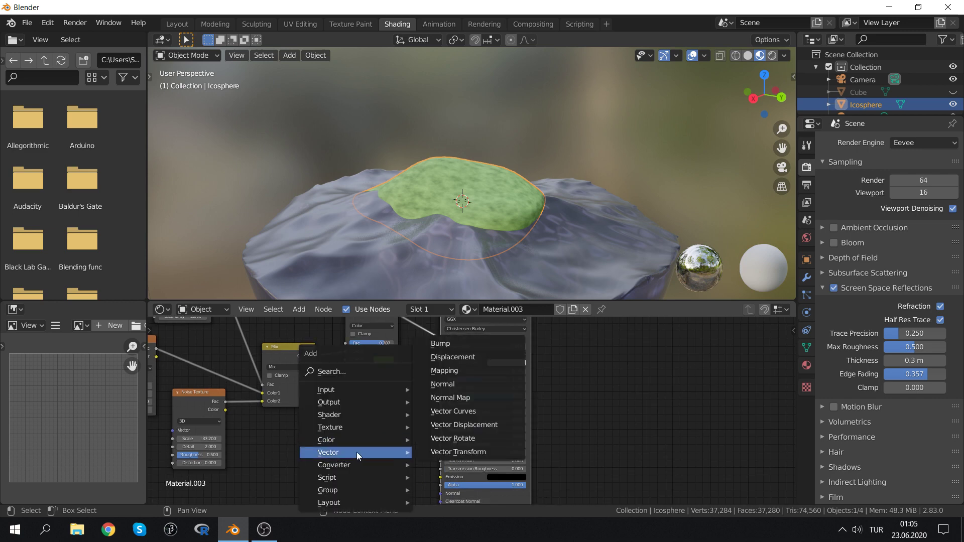
pyautogui.moveTo(355, 452)
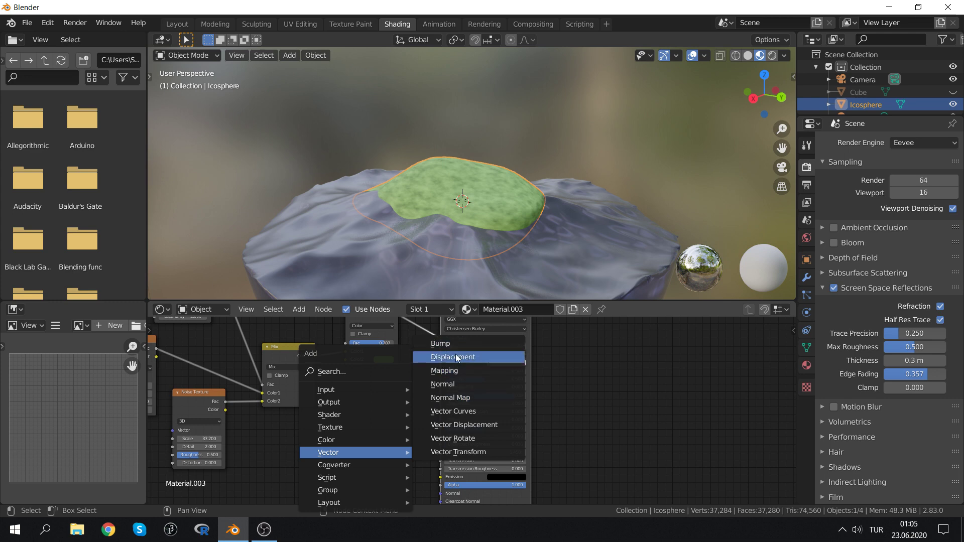
# Add a Bump node fed by the Mix colour into Height, outputting to the shader's Normal
pyautogui.click(441, 343)
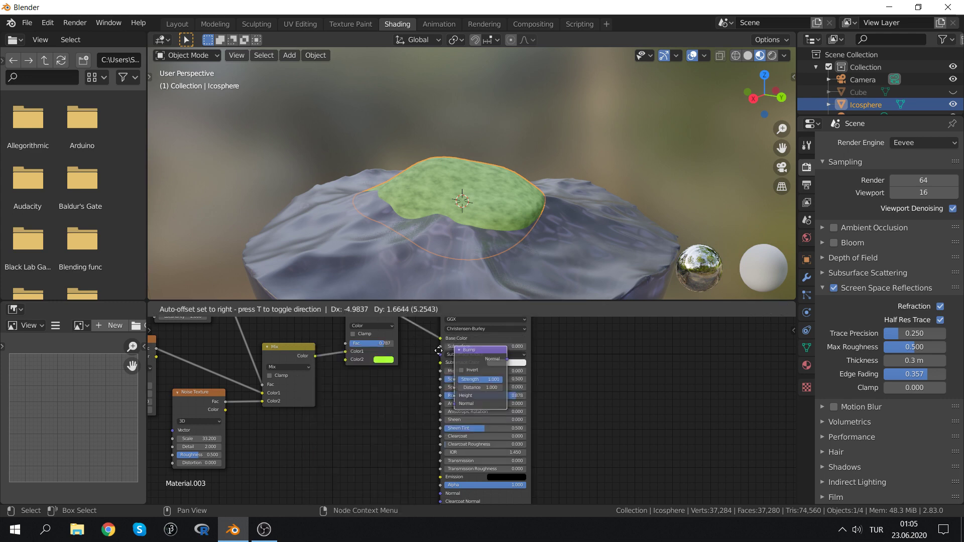
pyautogui.click(357, 393)
pyautogui.moveTo(342, 363); pyautogui.dragTo(279, 383, button='middle')
pyautogui.moveTo(265, 380); pyautogui.dragTo(299, 477)
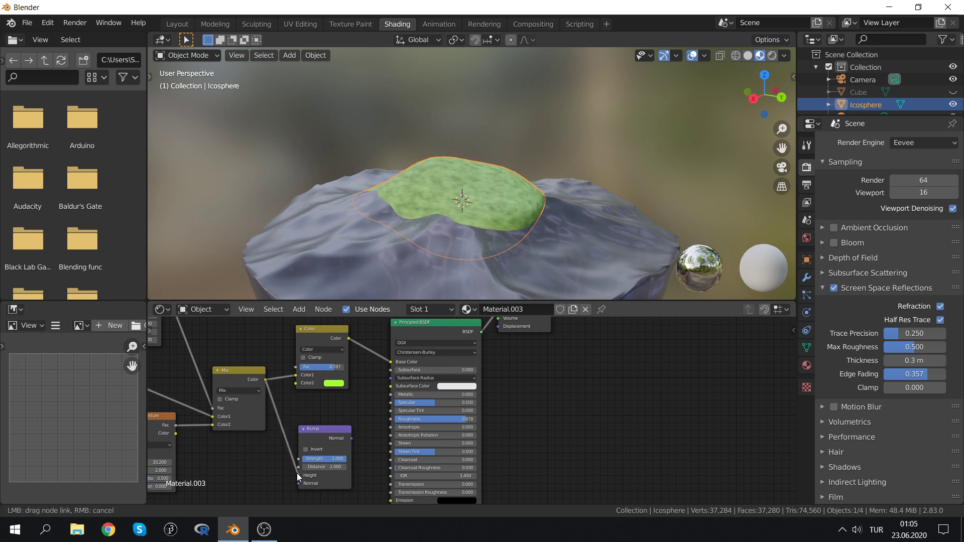
pyautogui.scroll(2, 275, 475)
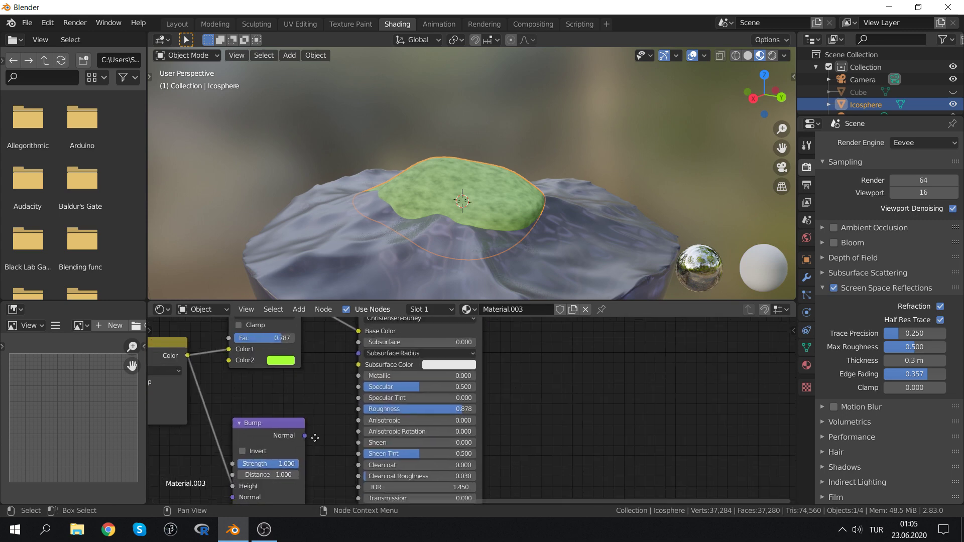
pyautogui.moveTo(322, 452); pyautogui.dragTo(314, 374, button='middle')
pyautogui.moveTo(306, 362); pyautogui.dragTo(358, 468)
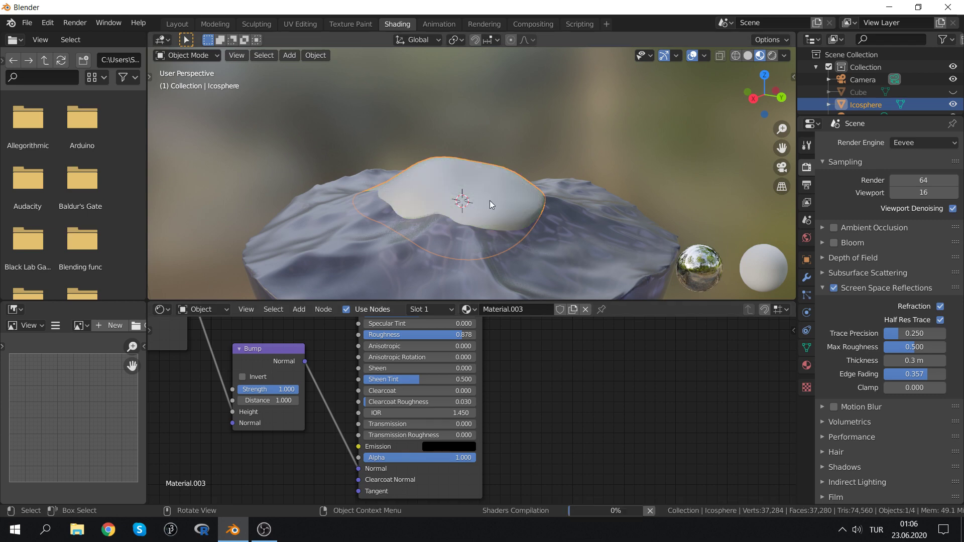
# Lower the Bump Strength to 0.533 to soften the mound's relief
pyautogui.scroll(2, 474, 188)
pyautogui.scroll(3, 480, 189)
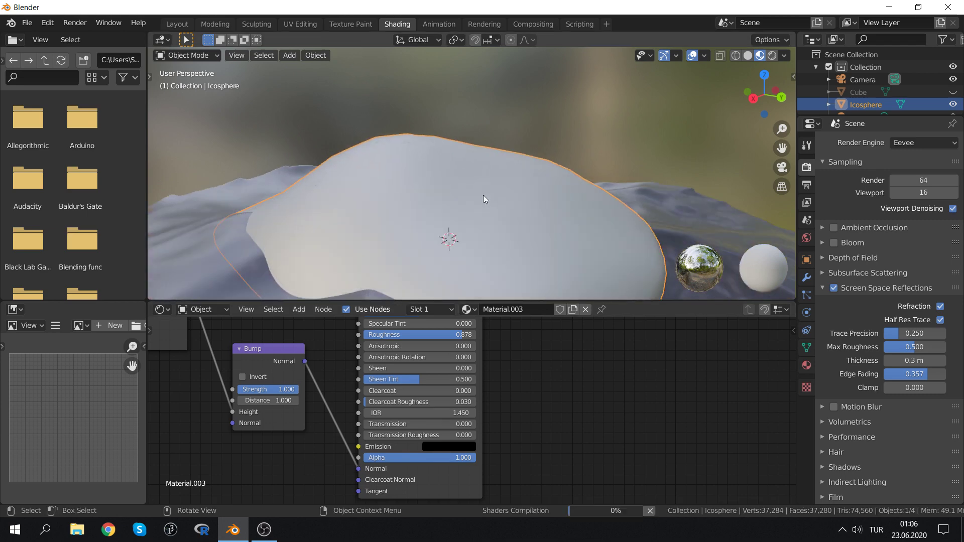
pyautogui.moveTo(483, 195)
pyautogui.mouseDown(button='middle')
pyautogui.moveTo(460, 179)
pyautogui.moveTo(502, 211)
pyautogui.mouseUp(button='middle')
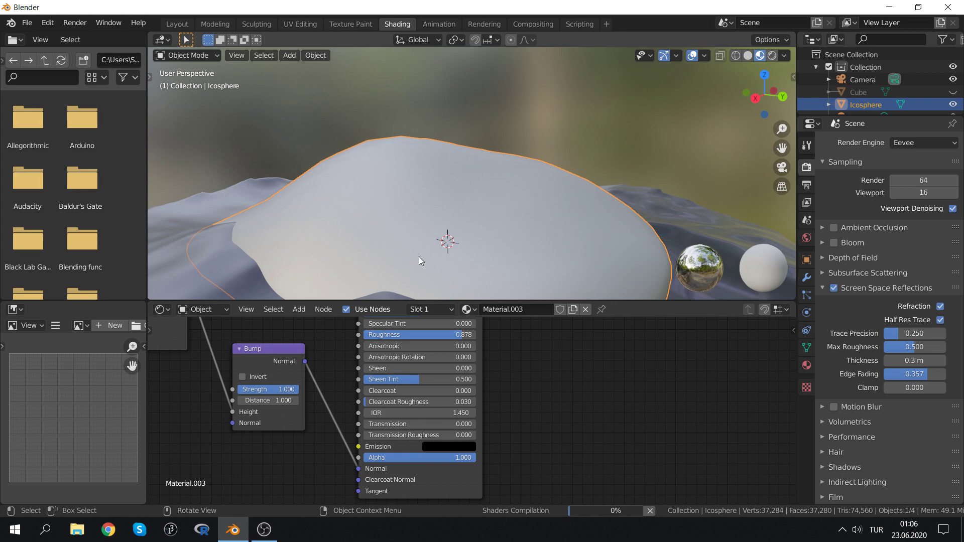
pyautogui.scroll(-3, 457, 207)
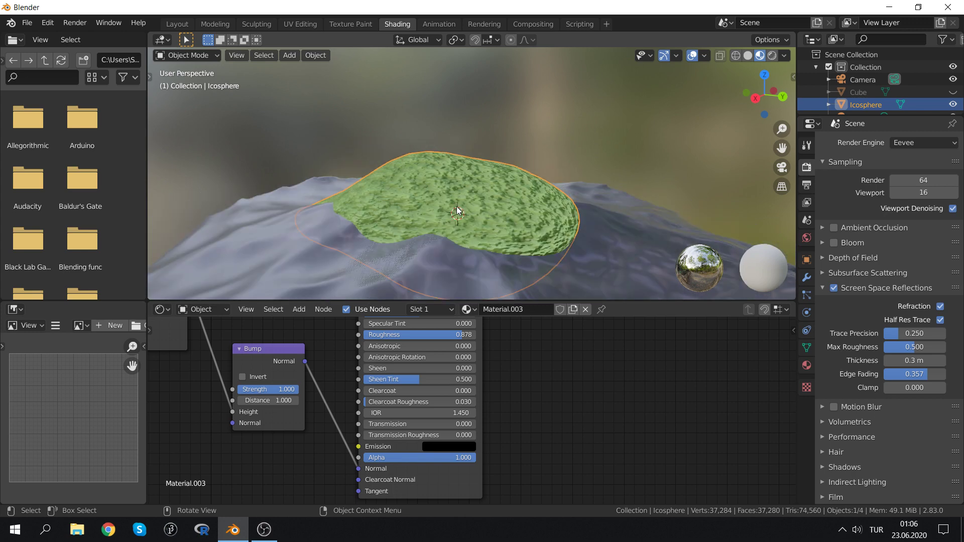
pyautogui.scroll(2, 446, 189)
pyautogui.scroll(3, 433, 197)
pyautogui.scroll(1, 432, 197)
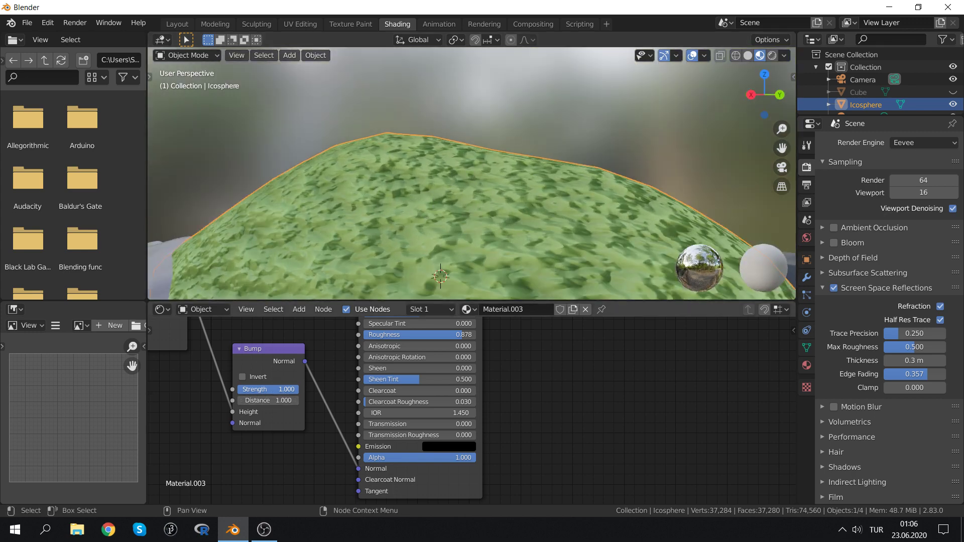
pyautogui.moveTo(281, 390)
pyautogui.mouseDown()
pyautogui.moveTo(248, 390)
pyautogui.moveTo(273, 390)
pyautogui.mouseUp()
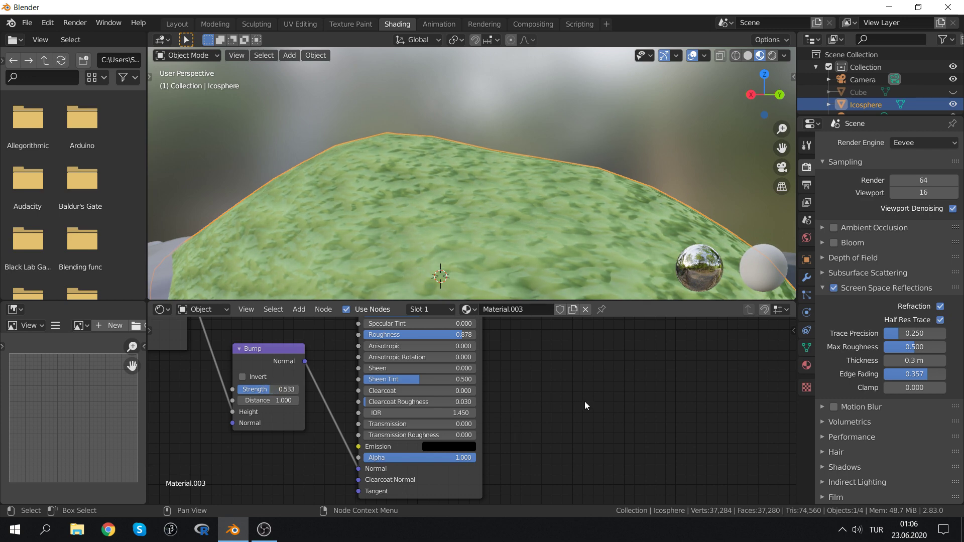
# Insert a Bright/Contrast node between Bump and the shader Normal, Contrast -0.100
pyautogui.hotkey('shift', 'a')
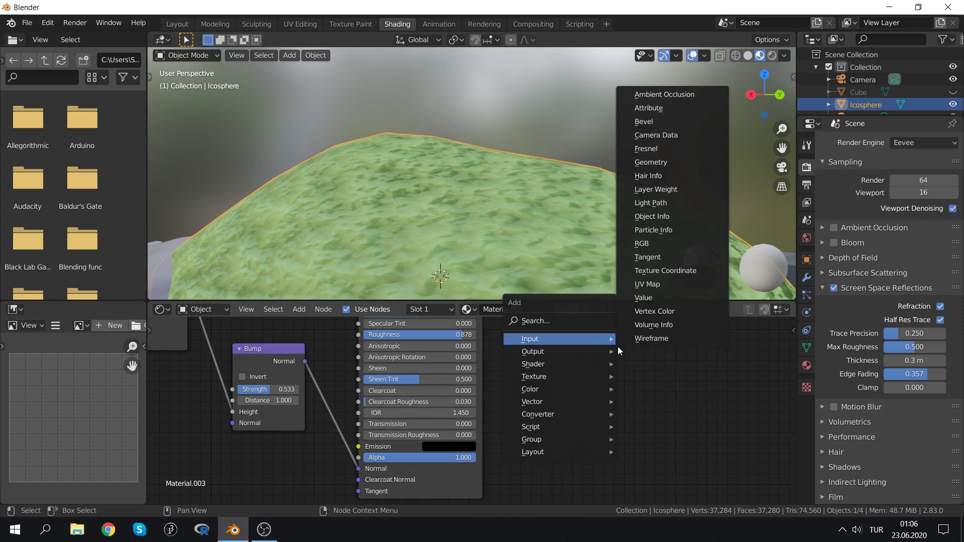
pyautogui.moveTo(559, 389)
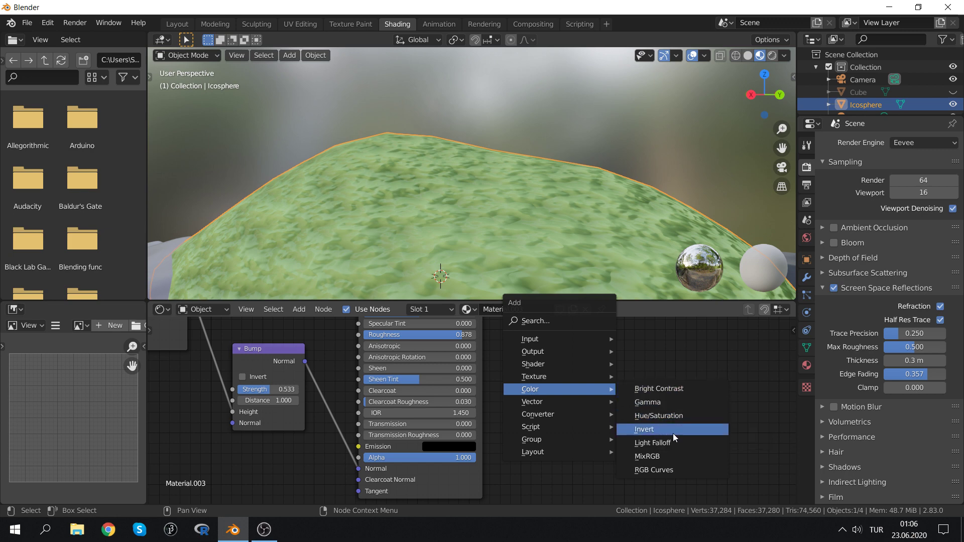
pyautogui.click(671, 391)
pyautogui.click(317, 384)
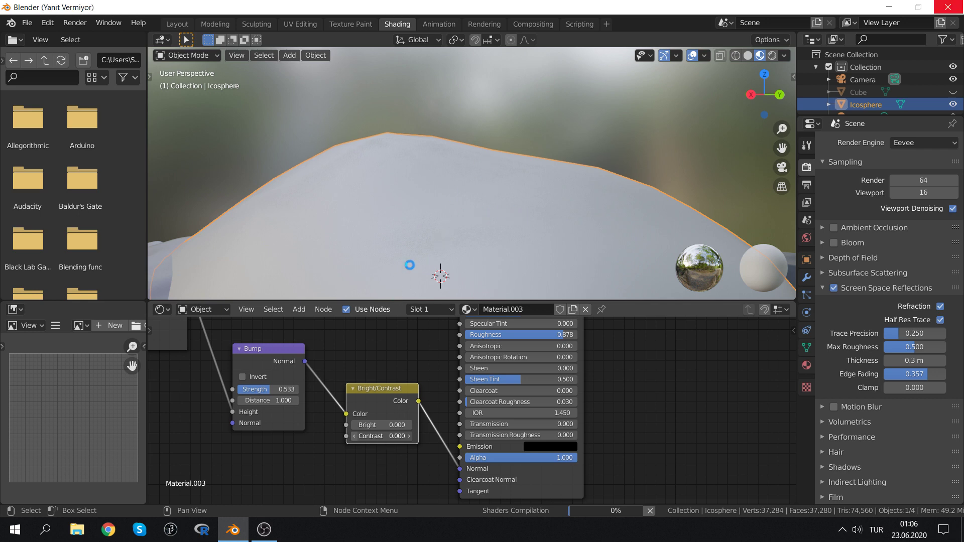
pyautogui.moveTo(263, 529)
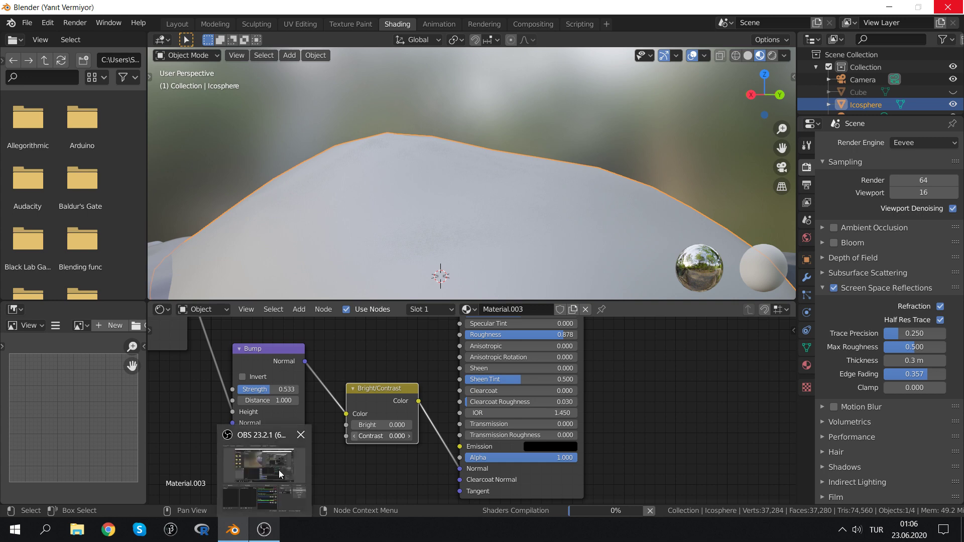
pyautogui.click(279, 470)
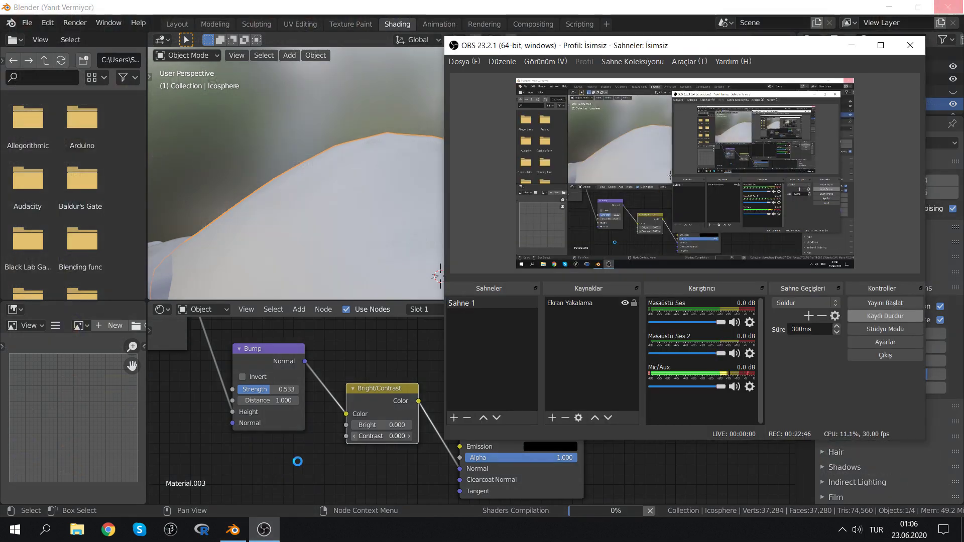
pyautogui.click(207, 13)
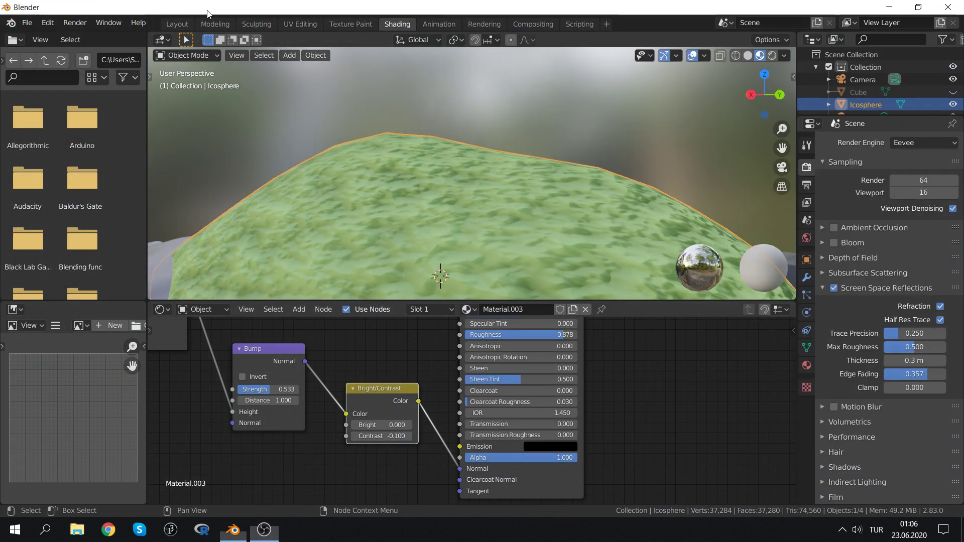
pyautogui.moveTo(475, 255)
pyautogui.mouseDown(button='middle')
pyautogui.moveTo(480, 209)
pyautogui.moveTo(486, 218)
pyautogui.mouseUp(button='middle')
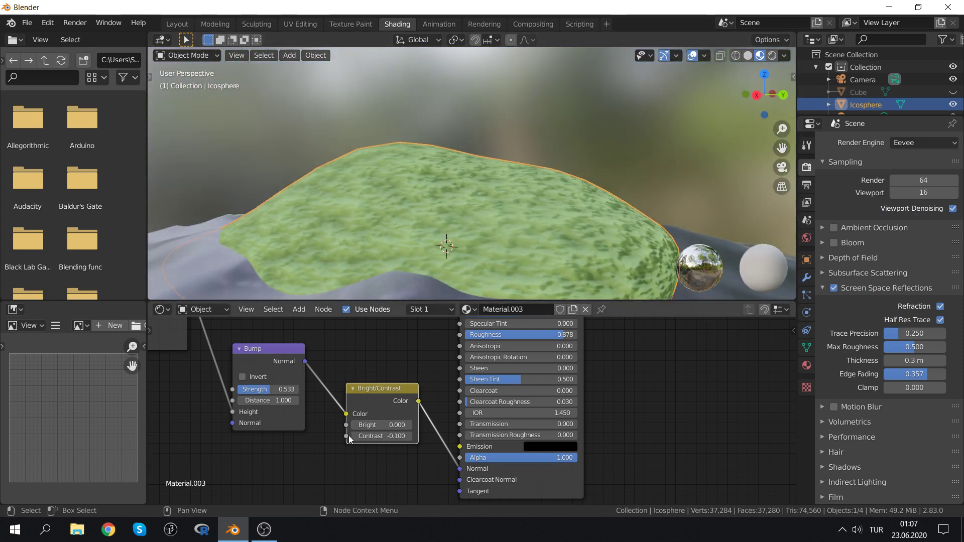
# Save the scene as untitled.blend on the Desktop
pyautogui.hotkey('ctrl', 's')
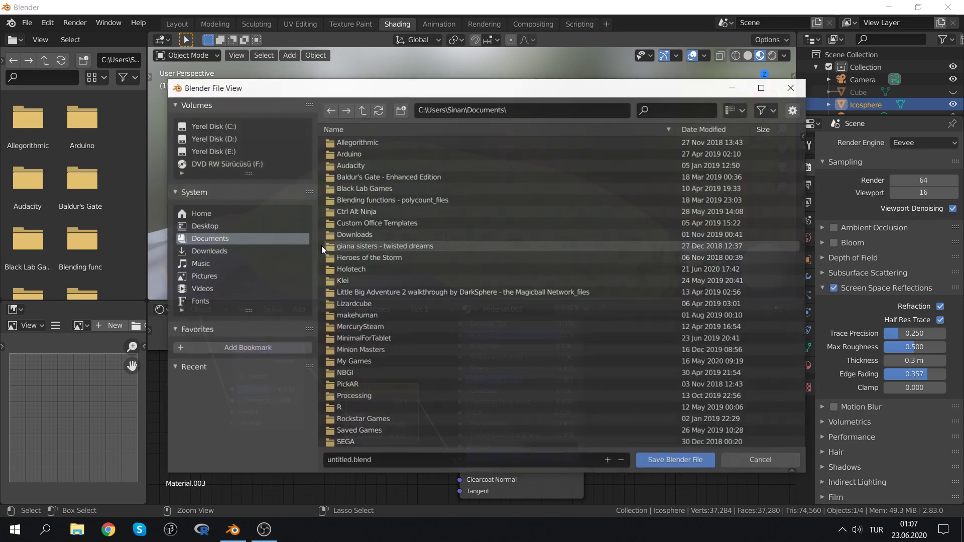
pyautogui.click(211, 227)
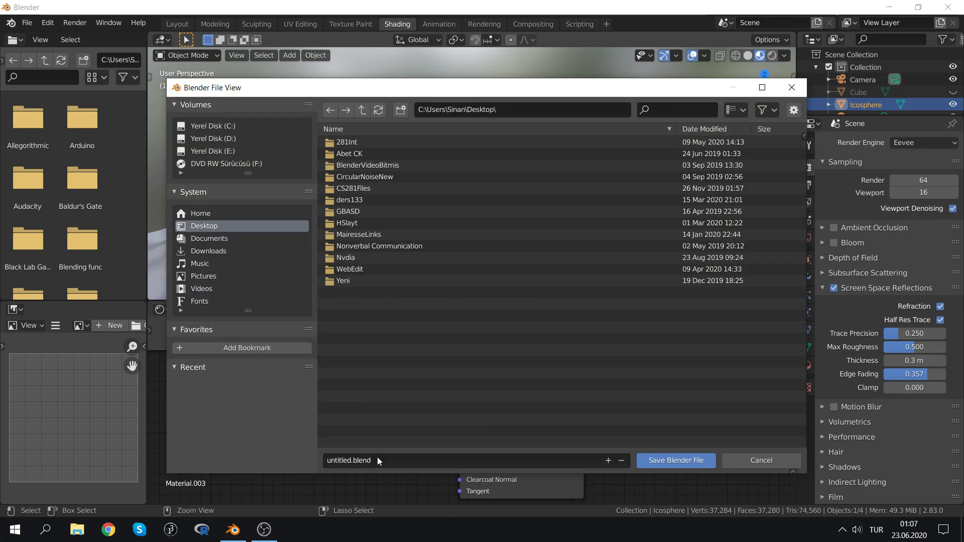
pyautogui.click(696, 461)
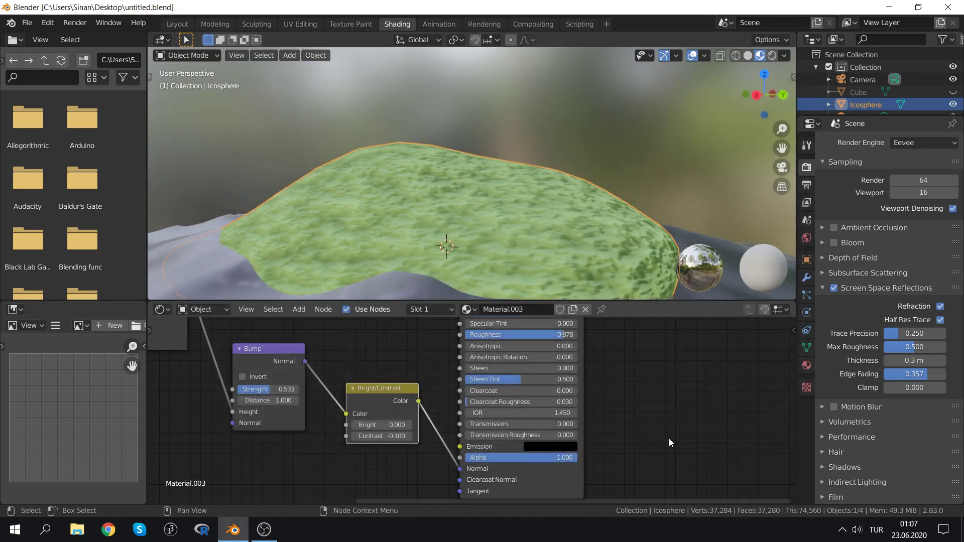
# Lower the Bright/Contrast node's Contrast to -0.400
pyautogui.click(354, 435)
pyautogui.click(353, 436)
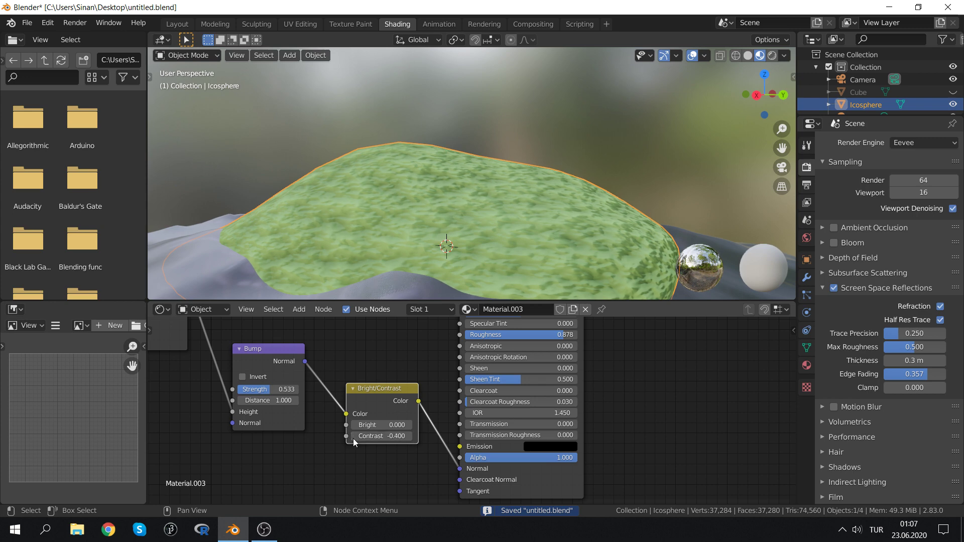
pyautogui.scroll(-2, 477, 227)
pyautogui.scroll(4, 465, 211)
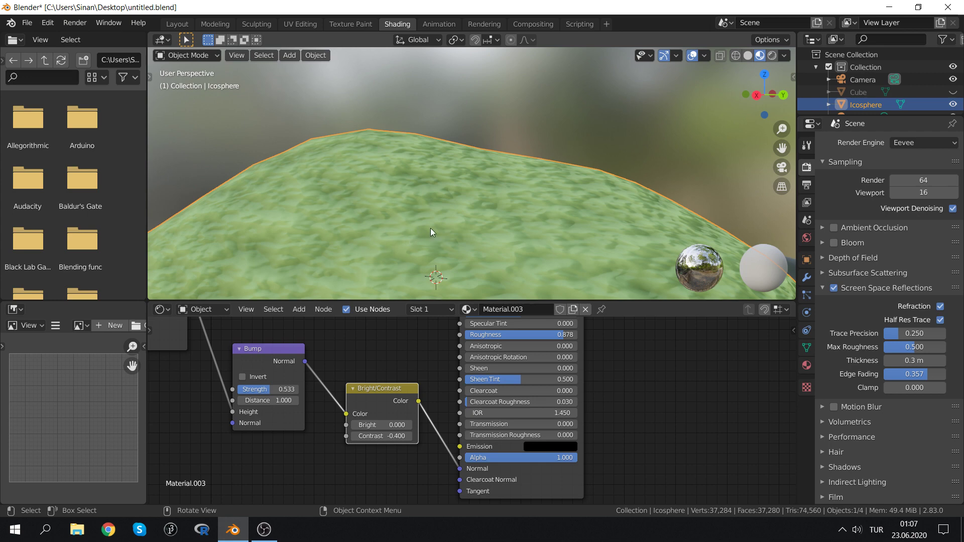
# Move the Principled BSDF node down and to the right in the node editor
pyautogui.scroll(-4, 442, 232)
pyautogui.scroll(-1, 458, 235)
pyautogui.moveTo(471, 231)
pyautogui.mouseDown(button='middle')
pyautogui.moveTo(442, 228)
pyautogui.moveTo(477, 266)
pyautogui.mouseUp(button='middle')
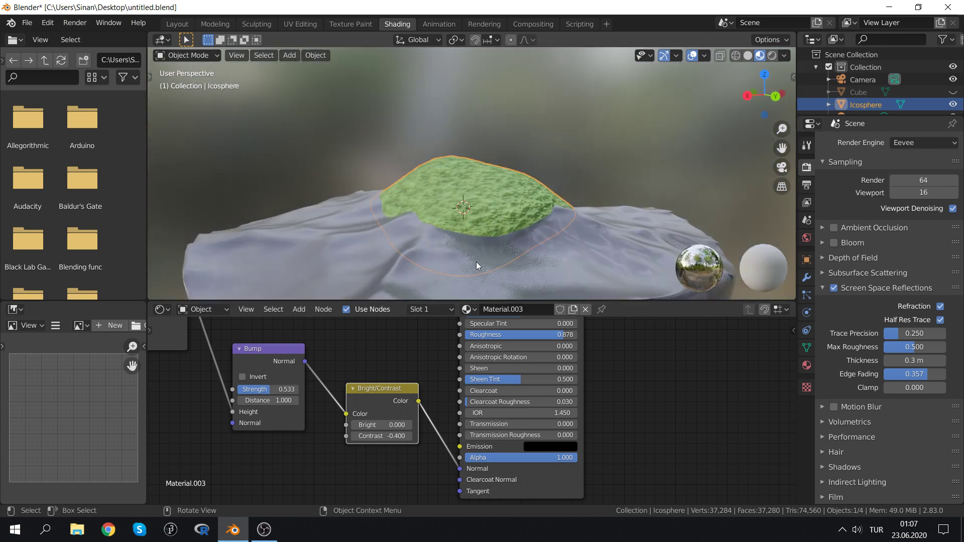
pyautogui.moveTo(454, 359)
pyautogui.mouseDown(button='middle')
pyautogui.moveTo(398, 366)
pyautogui.moveTo(364, 426)
pyautogui.mouseUp(button='middle')
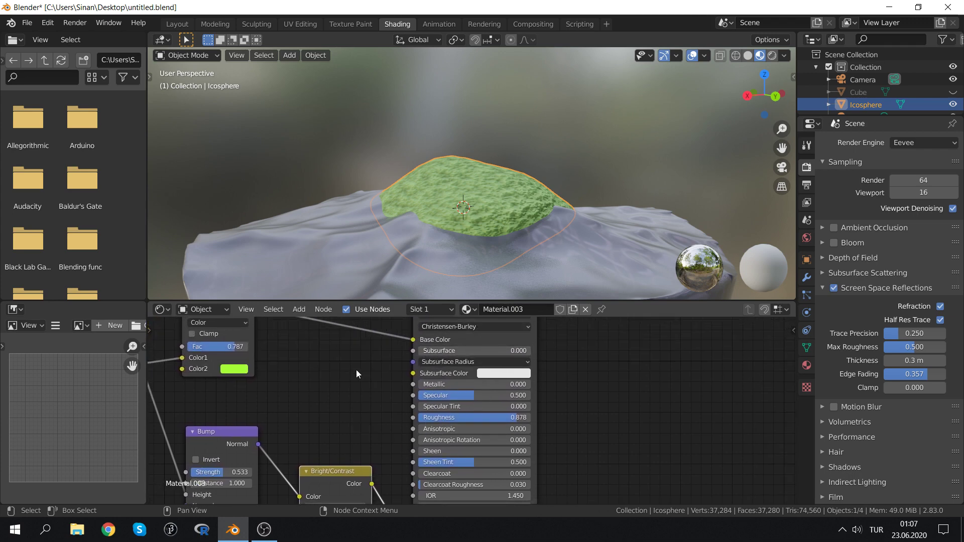
pyautogui.moveTo(357, 374); pyautogui.dragTo(361, 420, button='middle')
pyautogui.moveTo(465, 336); pyautogui.dragTo(483, 359)
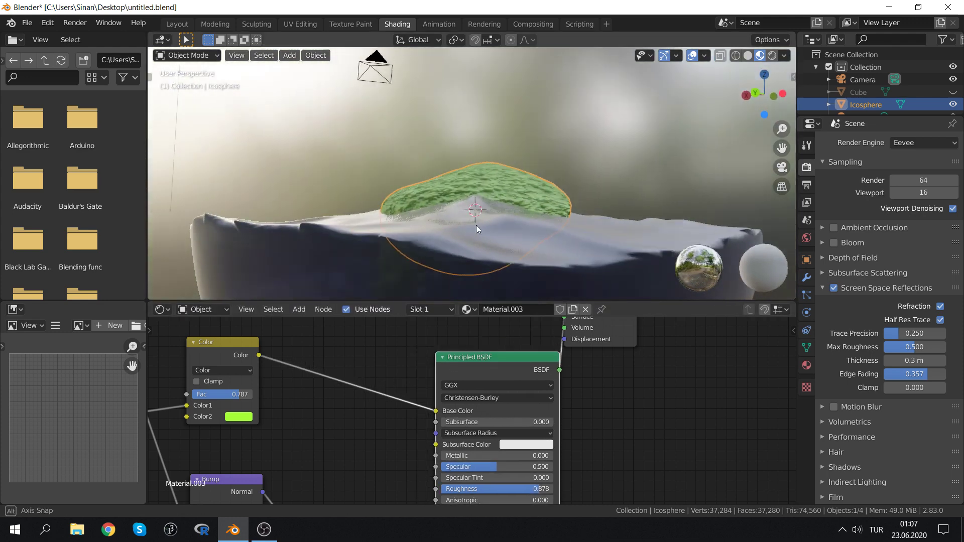
# Link the Bright/Contrast output into the Principled BSDF Roughness socket
pyautogui.moveTo(502, 223); pyautogui.dragTo(529, 252, button='middle')
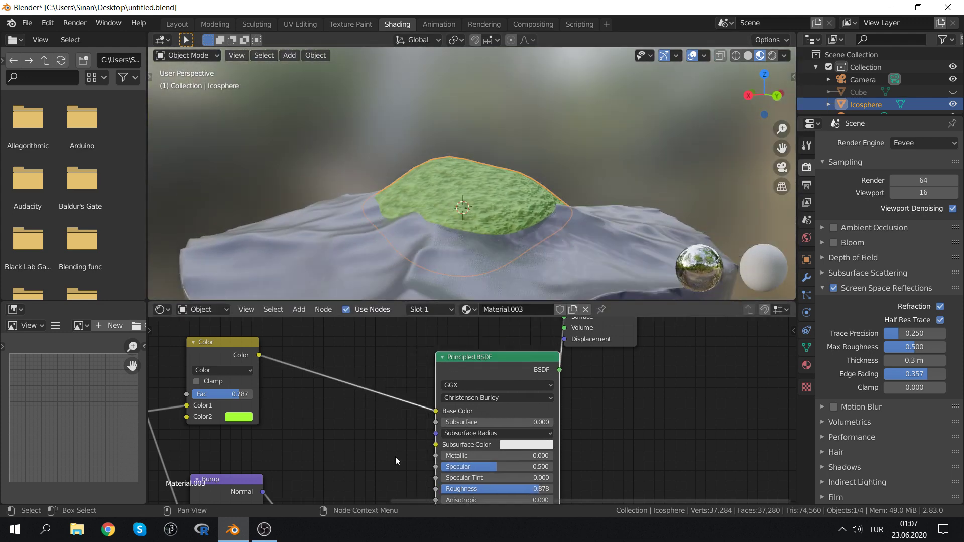
pyautogui.keyDown('shift'); pyautogui.scroll(-5, 396, 457); pyautogui.keyUp('shift')
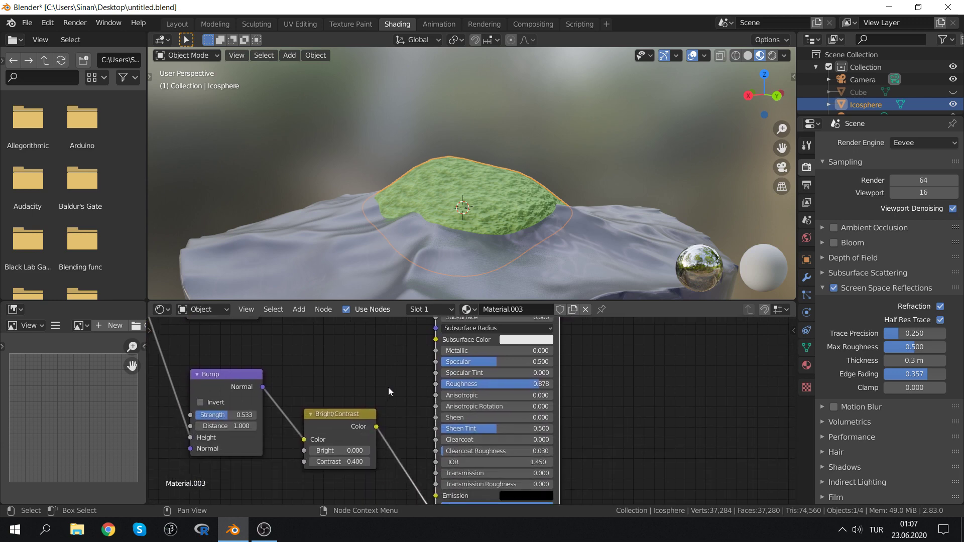
pyautogui.moveTo(372, 428); pyautogui.dragTo(357, 494, button='middle')
pyautogui.moveTo(358, 495); pyautogui.dragTo(415, 449)
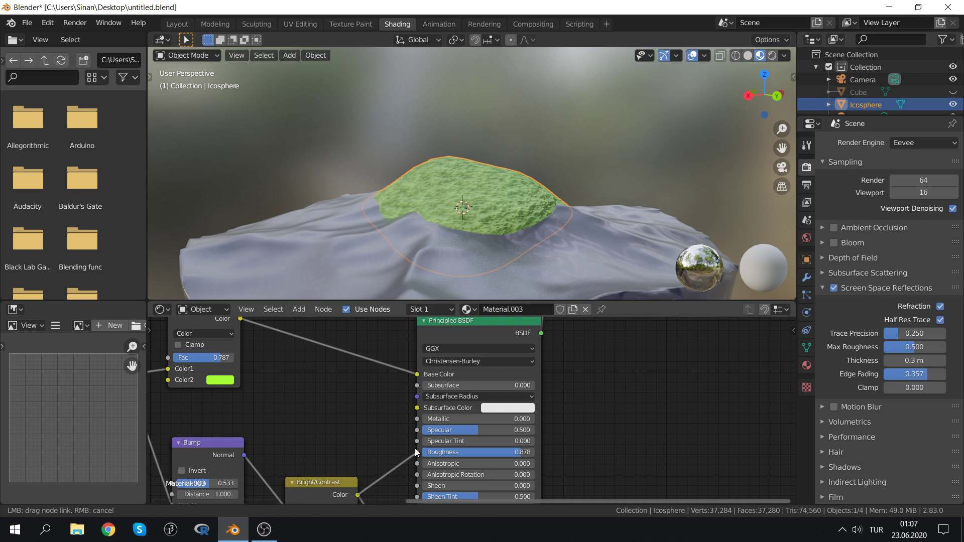
pyautogui.scroll(3, 495, 176)
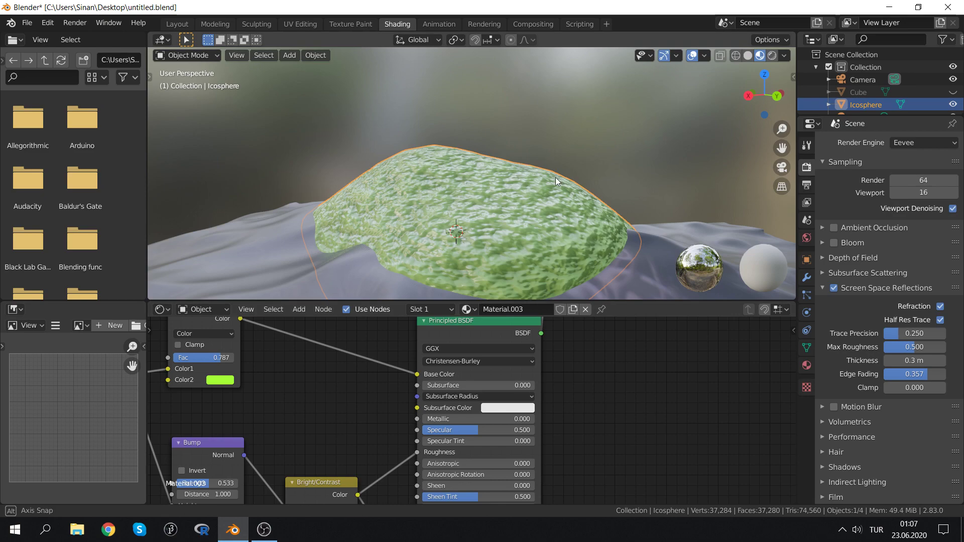
pyautogui.moveTo(556, 177)
pyautogui.mouseDown(button='middle')
pyautogui.moveTo(515, 204)
pyautogui.moveTo(440, 188)
pyautogui.moveTo(443, 157)
pyautogui.moveTo(516, 171)
pyautogui.moveTo(524, 192)
pyautogui.moveTo(497, 241)
pyautogui.mouseUp(button='middle')
pyautogui.moveTo(457, 340); pyautogui.dragTo(516, 345)
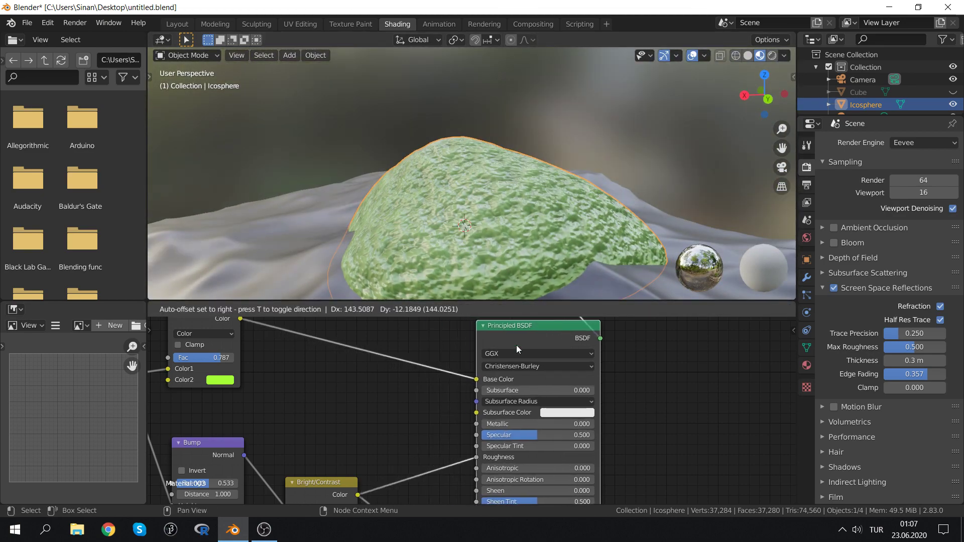
pyautogui.hotkey('shift', 'a')
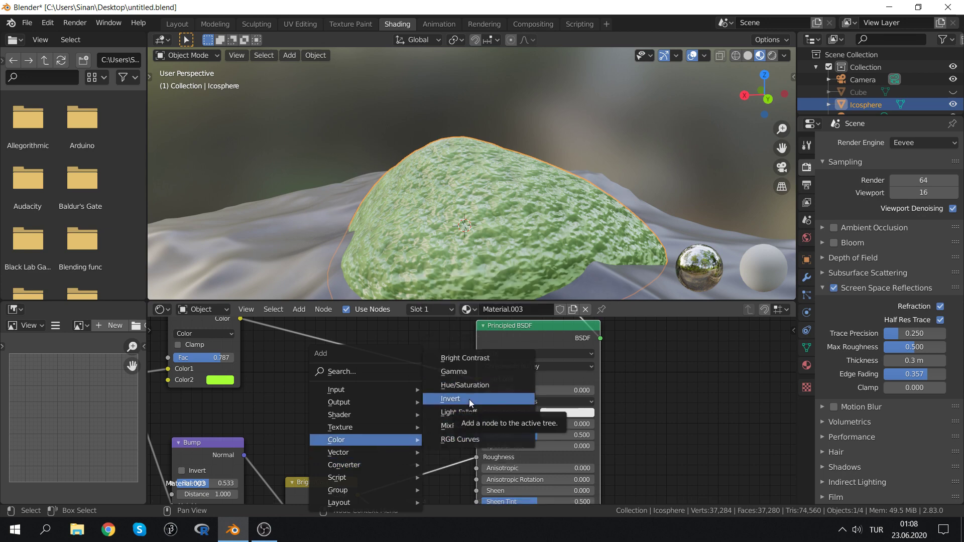
# Insert a Bright/Contrast node on the Roughness link and adjust its Contrast
pyautogui.click(467, 370)
pyautogui.press('Escape')
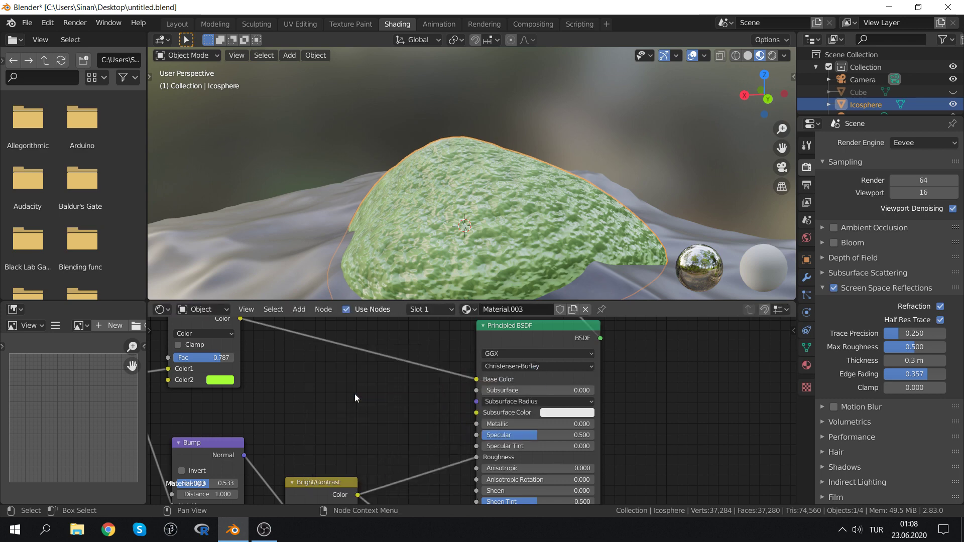
pyautogui.hotkey('shift', 'a')
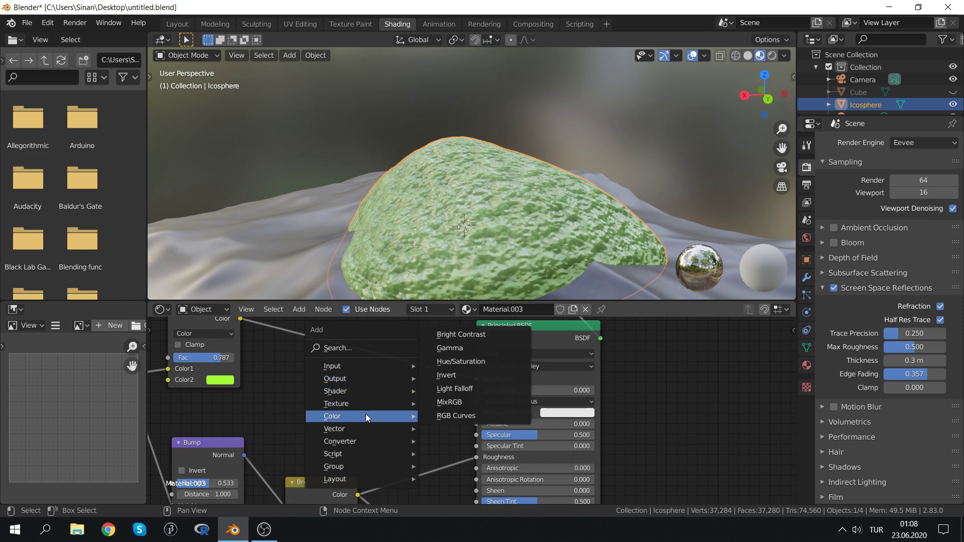
pyautogui.moveTo(332, 416)
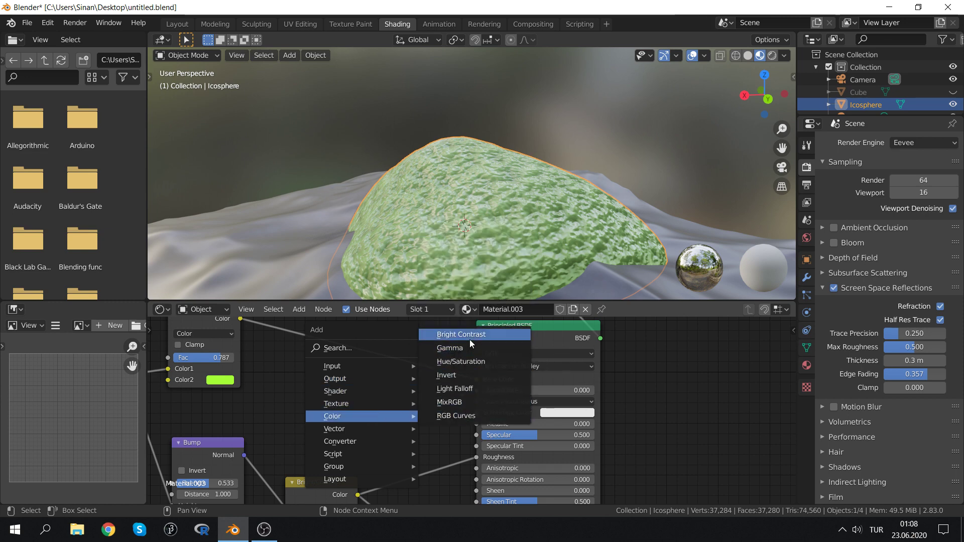
pyautogui.click(468, 334)
pyautogui.click(444, 494)
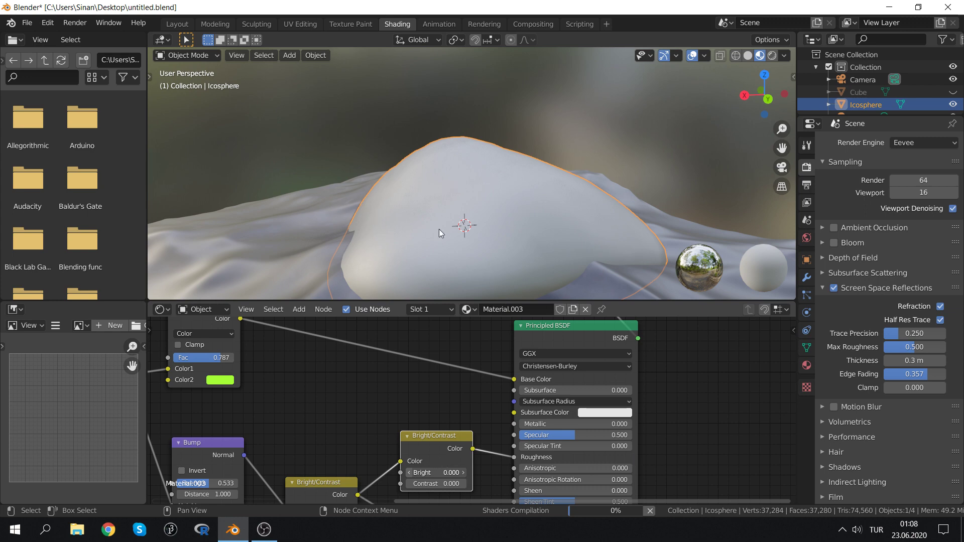
pyautogui.click(427, 483)
pyautogui.write('0.0')
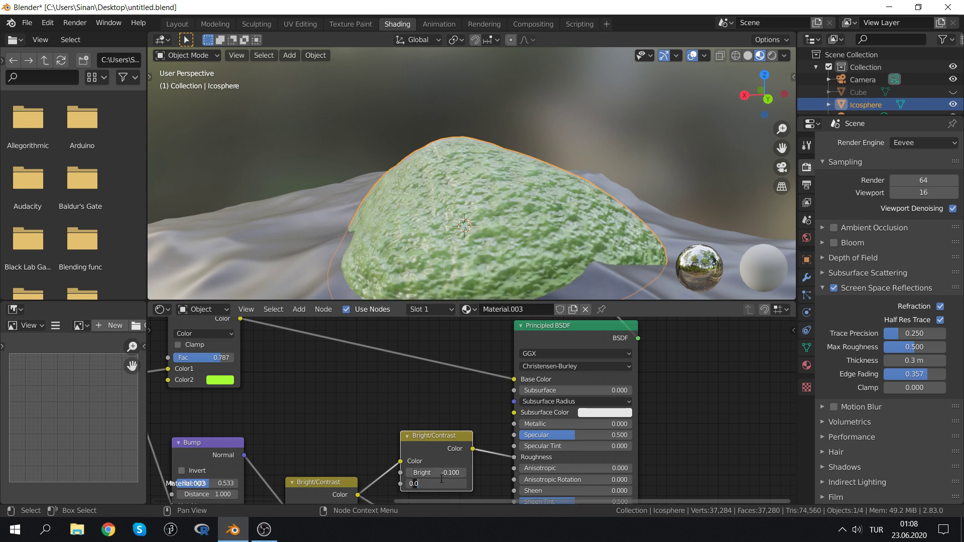
pyautogui.press('Return')
pyautogui.write('0.600')
pyautogui.press('Return')
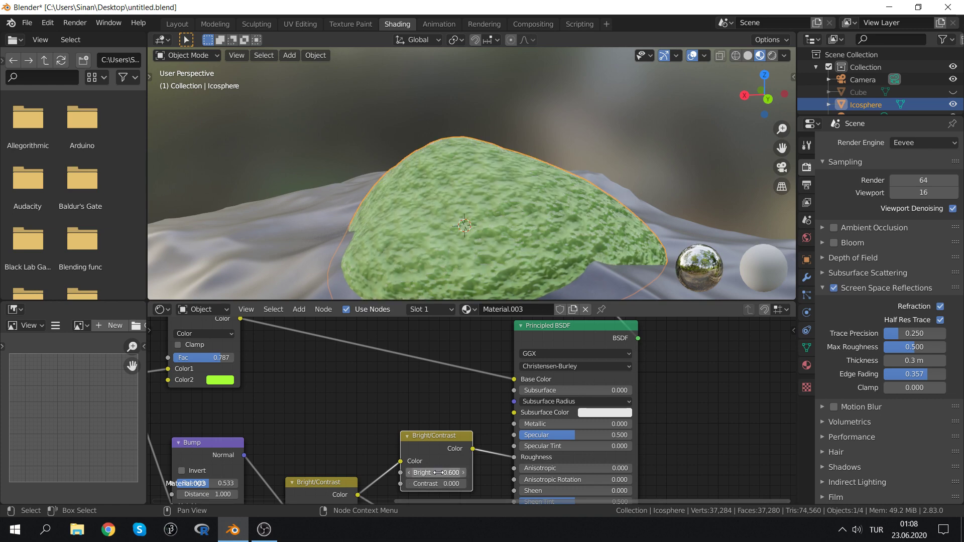
# Raise the roughness Bright/Contrast node's Bright from 0.600 to 0.700
pyautogui.moveTo(492, 236)
pyautogui.mouseDown(button='middle')
pyautogui.moveTo(526, 243)
pyautogui.moveTo(513, 204)
pyautogui.mouseUp(button='middle')
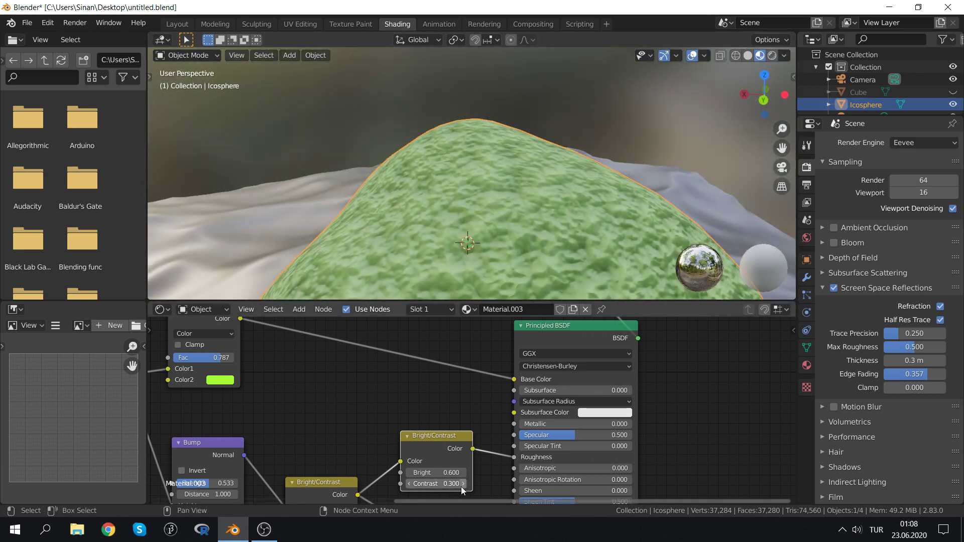
pyautogui.moveTo(377, 205); pyautogui.dragTo(445, 196, button='middle')
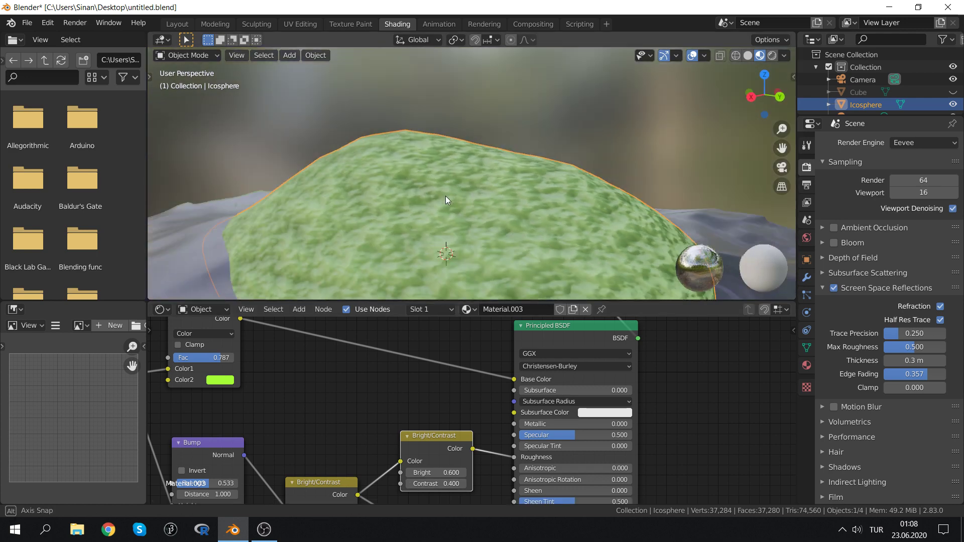
pyautogui.click(463, 473)
pyautogui.moveTo(365, 164)
pyautogui.mouseDown(button='middle')
pyautogui.moveTo(358, 179)
pyautogui.moveTo(306, 161)
pyautogui.mouseUp(button='middle')
pyautogui.scroll(-5, 346, 171)
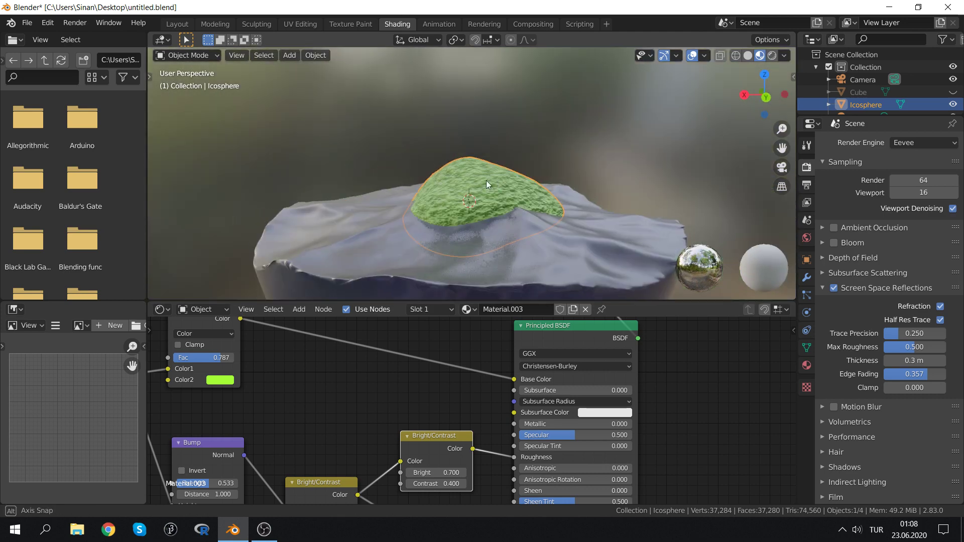
pyautogui.moveTo(486, 180); pyautogui.dragTo(449, 183, button='middle')
# Lower the two Noise Texture scales to 7.400 and 12.800
pyautogui.moveTo(378, 360)
pyautogui.mouseDown(button='middle')
pyautogui.moveTo(450, 387)
pyautogui.moveTo(562, 372)
pyautogui.mouseUp(button='middle')
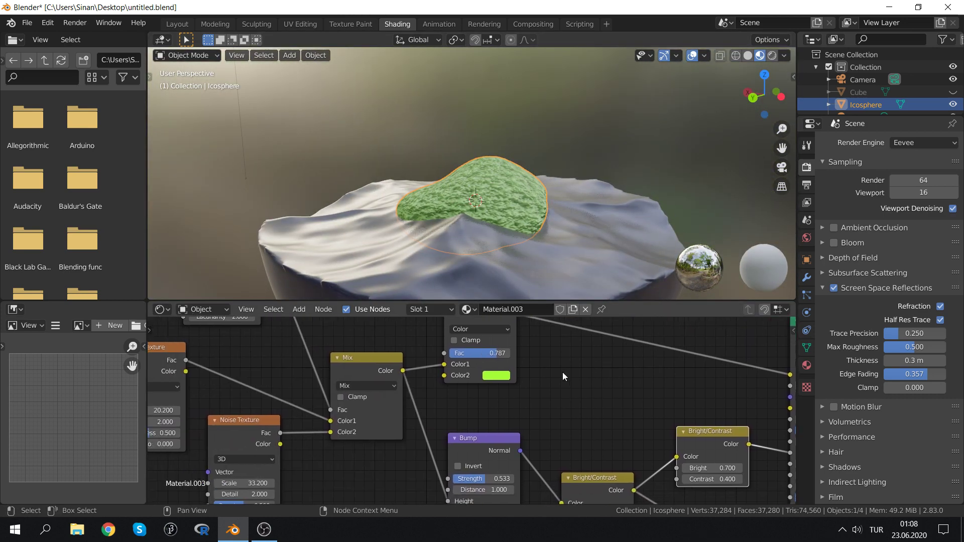
pyautogui.moveTo(351, 382); pyautogui.dragTo(452, 392, button='middle')
pyautogui.moveTo(251, 381)
pyautogui.mouseDown(button='middle')
pyautogui.moveTo(471, 396)
pyautogui.moveTo(426, 468)
pyautogui.mouseUp(button='middle')
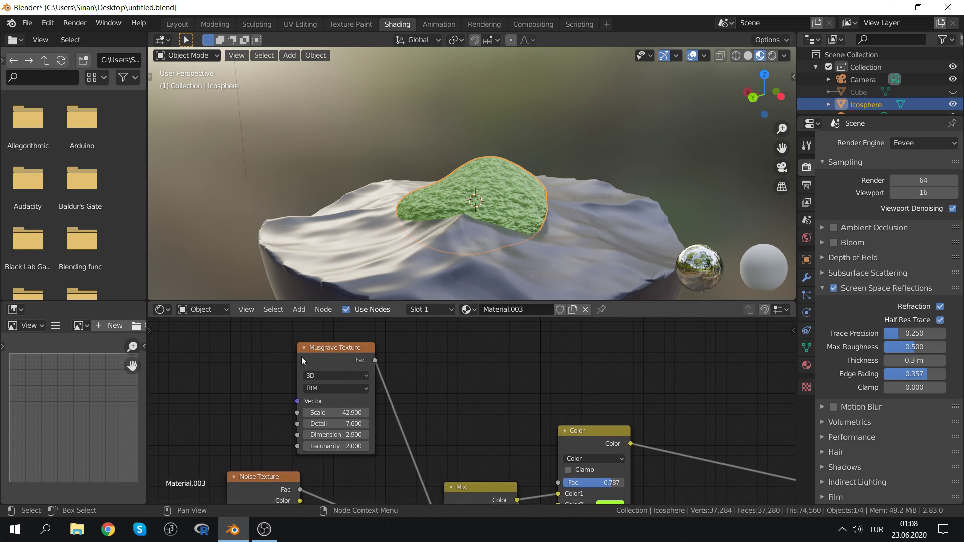
pyautogui.moveTo(271, 442); pyautogui.dragTo(261, 342, button='middle')
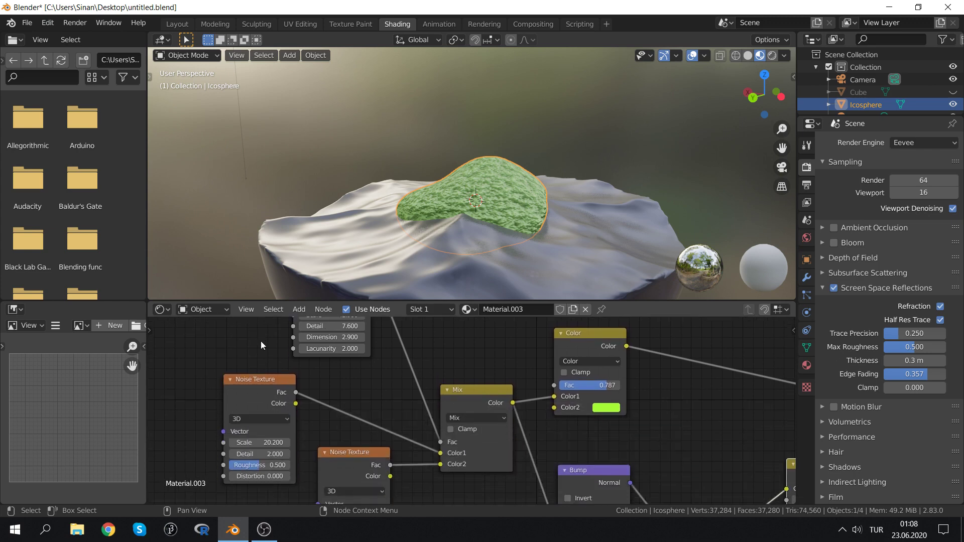
pyautogui.moveTo(243, 445); pyautogui.dragTo(201, 445)
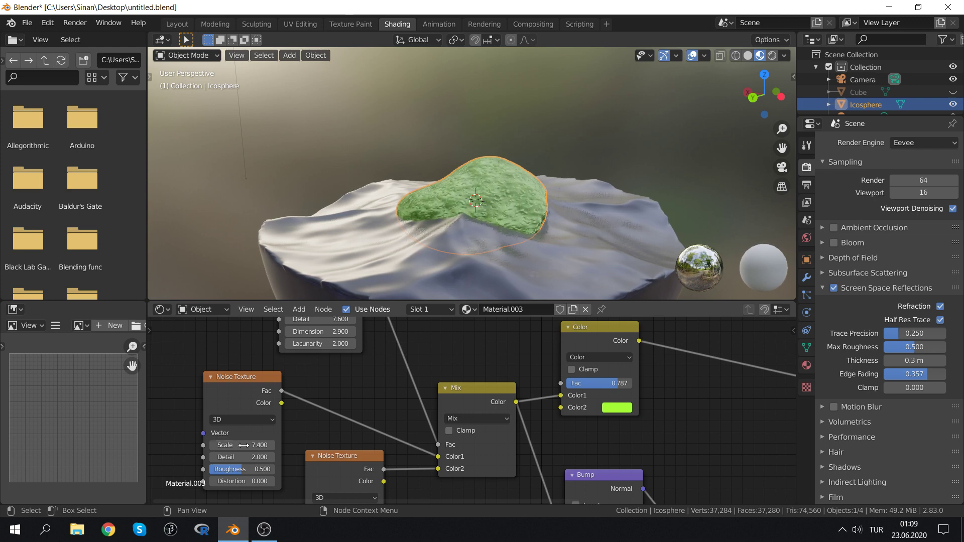
pyautogui.moveTo(363, 454); pyautogui.dragTo(364, 378, button='middle')
pyautogui.moveTo(334, 447); pyautogui.dragTo(334, 447)
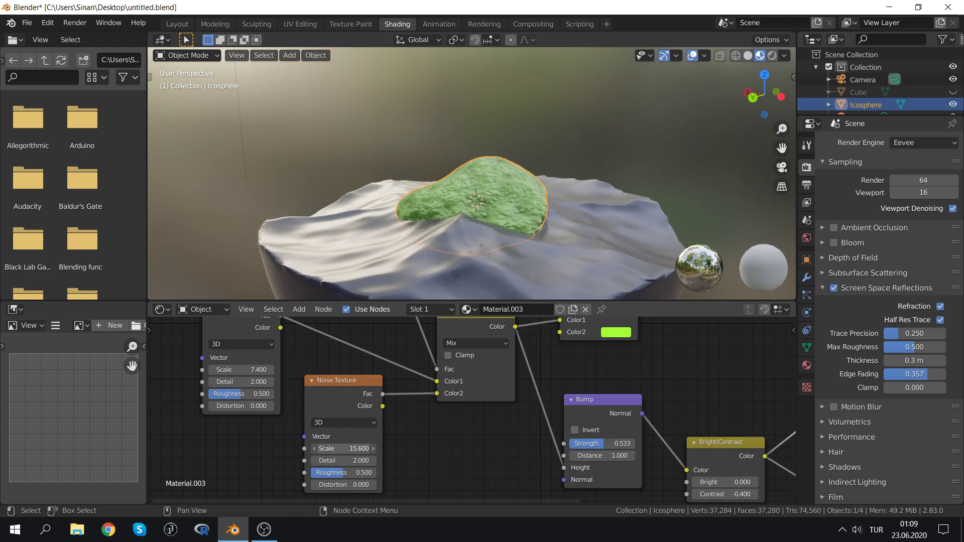
pyautogui.moveTo(334, 447); pyautogui.dragTo(324, 446)
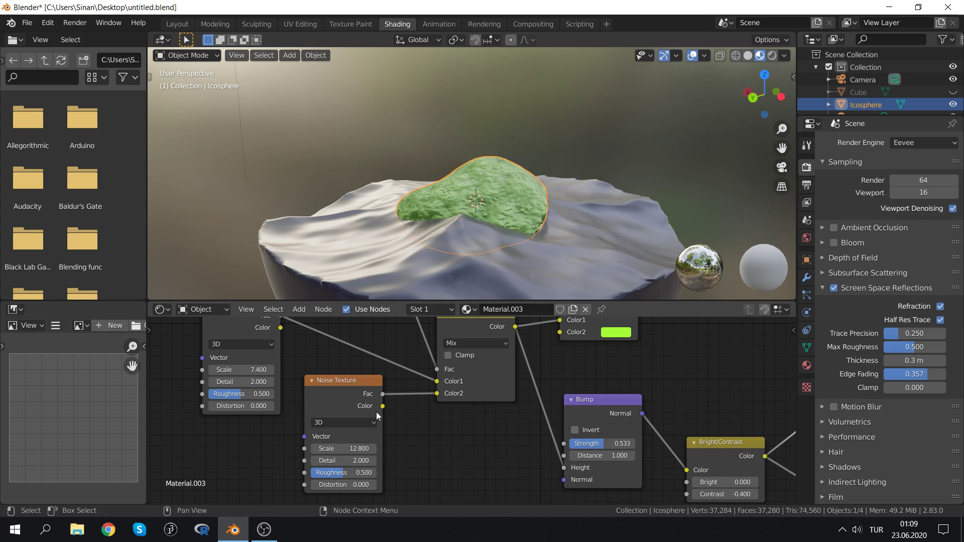
pyautogui.moveTo(522, 191)
pyautogui.mouseDown(button='middle')
pyautogui.moveTo(550, 203)
pyautogui.moveTo(593, 174)
pyautogui.moveTo(628, 176)
pyautogui.moveTo(480, 162)
pyautogui.mouseUp(button='middle')
pyautogui.scroll(3, 480, 161)
pyautogui.scroll(2, 480, 168)
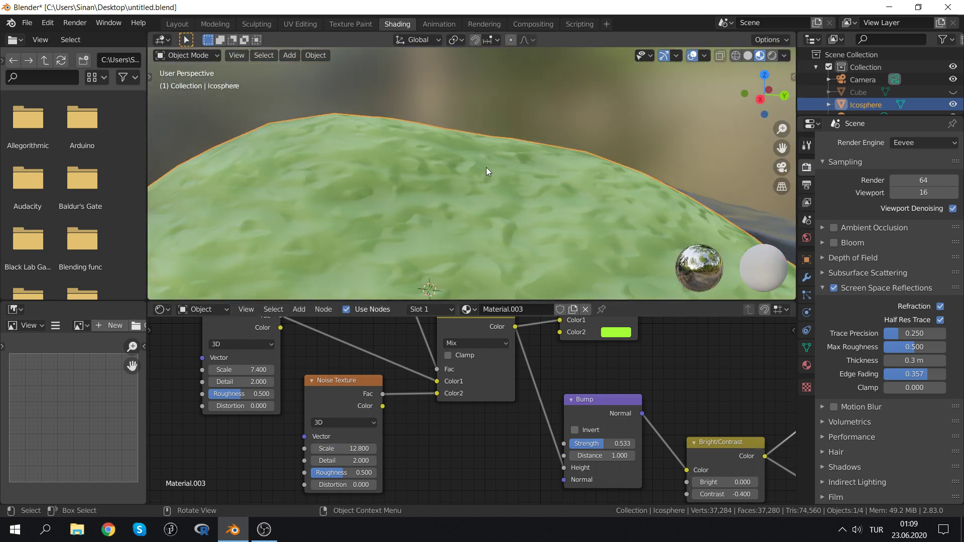
pyautogui.scroll(-1, 486, 167)
pyautogui.scroll(-3, 486, 171)
pyautogui.hotkey('shift', 'a')
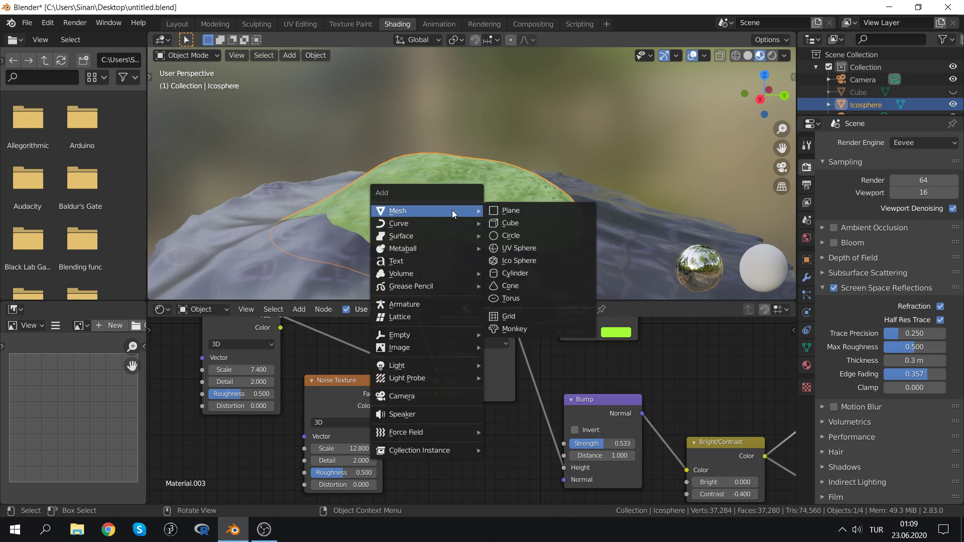
# Add a cube, shrink it, and lift it onto the green mound
pyautogui.click(505, 223)
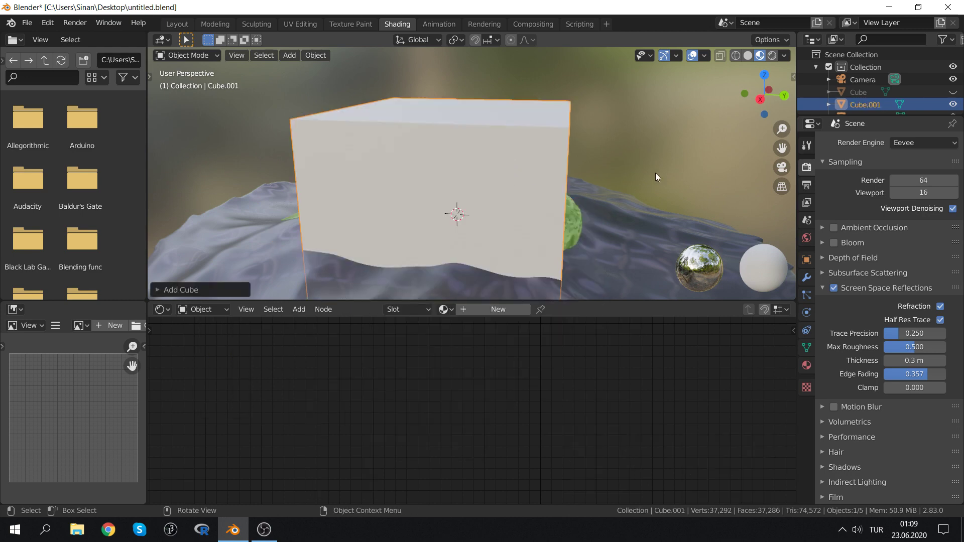
pyautogui.press('s')
pyautogui.click(521, 235)
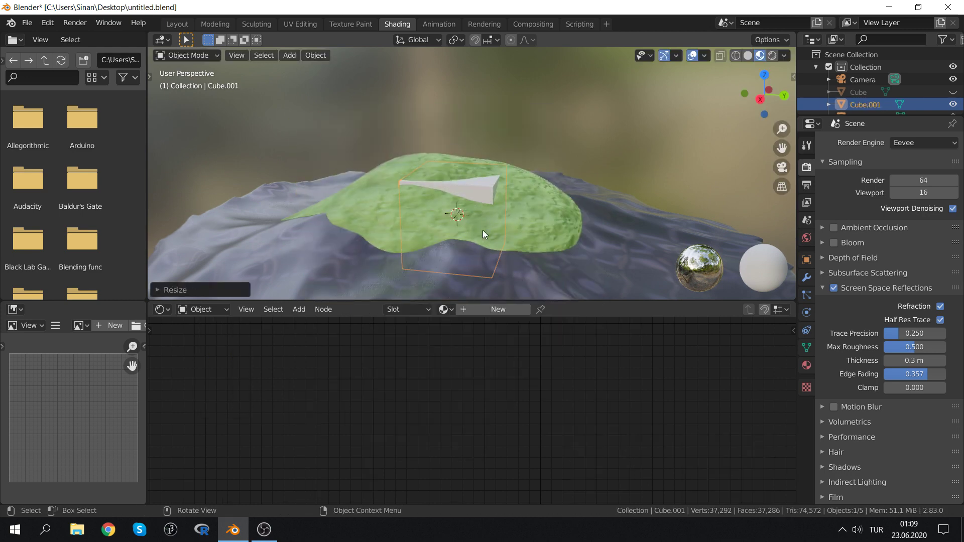
pyautogui.press('g')
pyautogui.press('z')
pyautogui.click(483, 172)
pyautogui.moveTo(483, 172); pyautogui.dragTo(479, 168, button='middle')
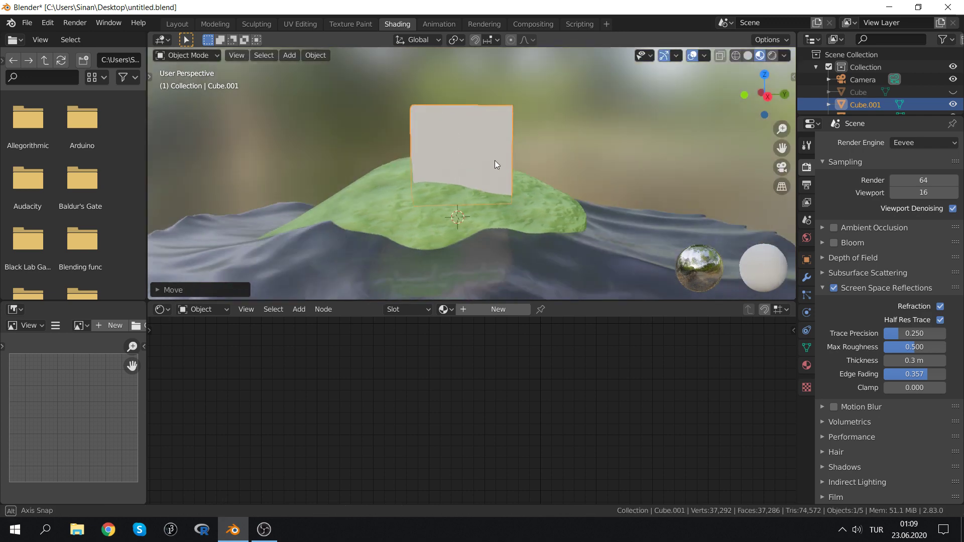
# Scale Cube.001 down to about 0.53, enter Edit Mode, and select its top face
pyautogui.press('s')
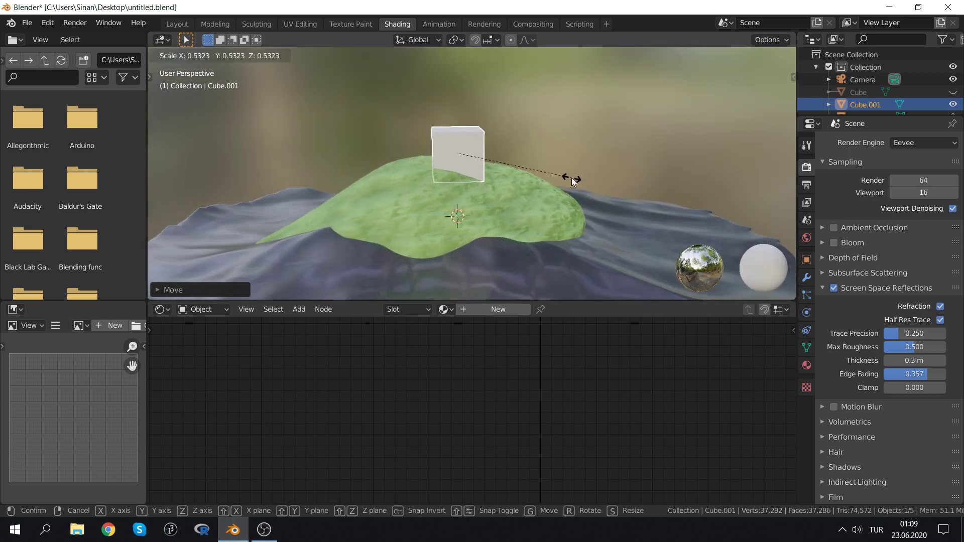
pyautogui.click(571, 178)
pyautogui.press('s')
pyautogui.click(536, 135)
pyautogui.press('s')
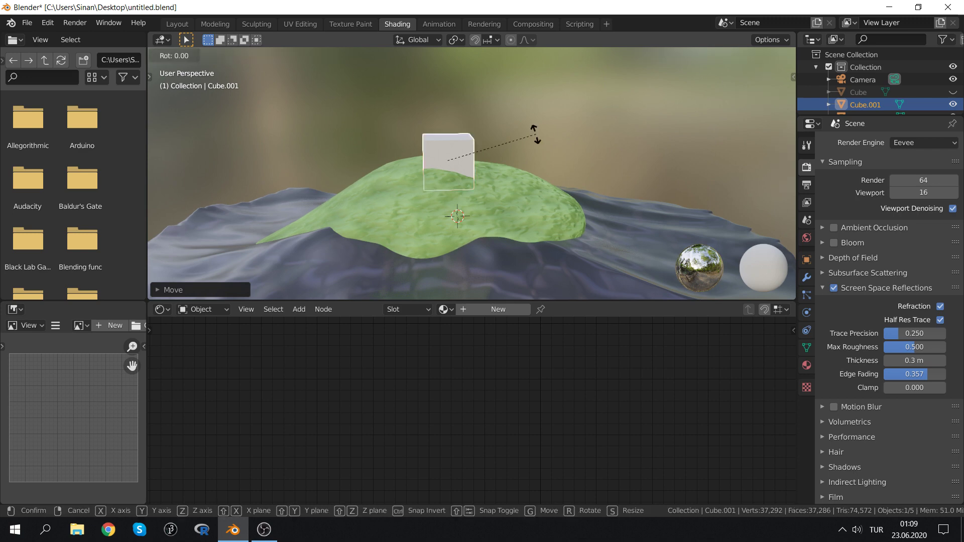
pyautogui.click(495, 104)
pyautogui.scroll(3, 486, 108)
pyautogui.moveTo(486, 107)
pyautogui.mouseDown(button='middle')
pyautogui.moveTo(520, 202)
pyautogui.moveTo(487, 162)
pyautogui.moveTo(499, 182)
pyautogui.mouseUp(button='middle')
pyautogui.press('Tab')
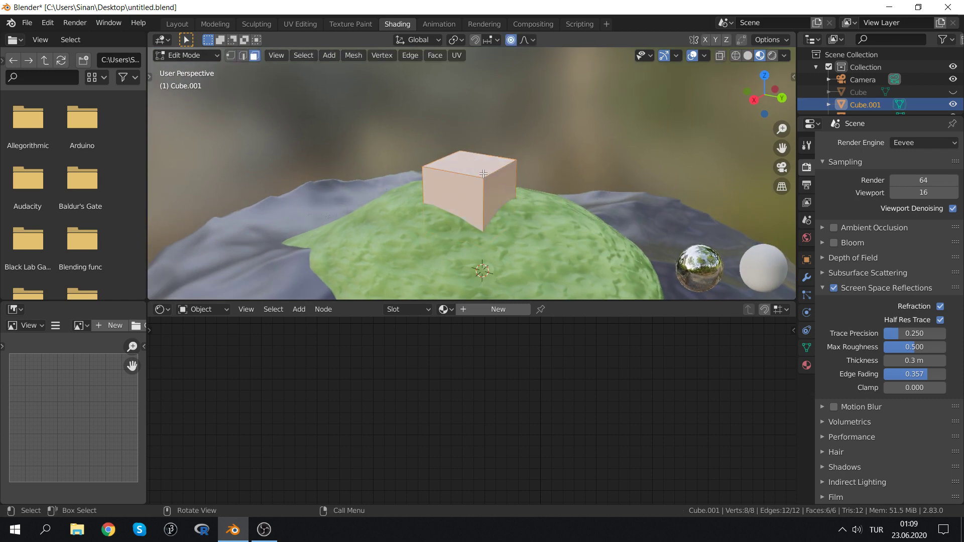
pyautogui.click(522, 127)
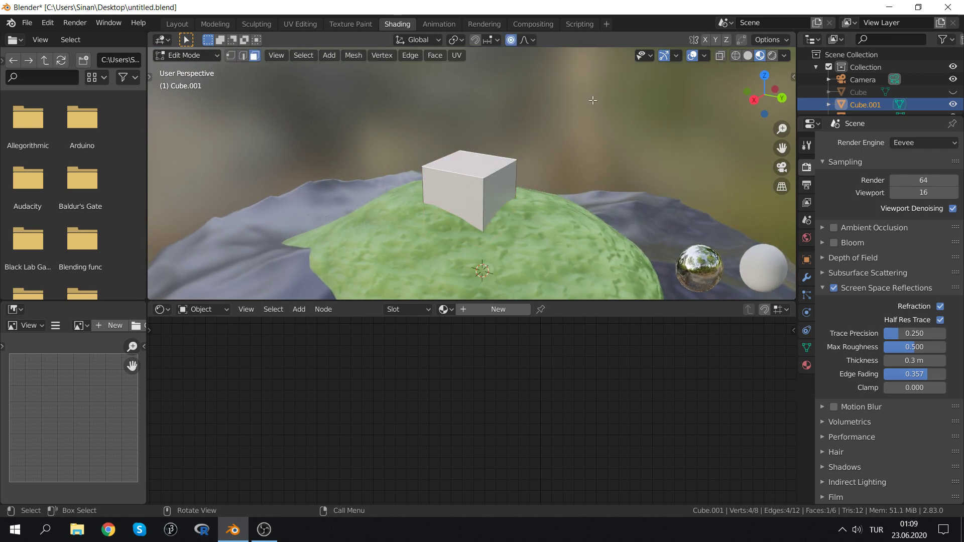
# Switch to wireframe view, then extrude the column's top face upward and taper it
pyautogui.press('z')
pyautogui.click(382, 138)
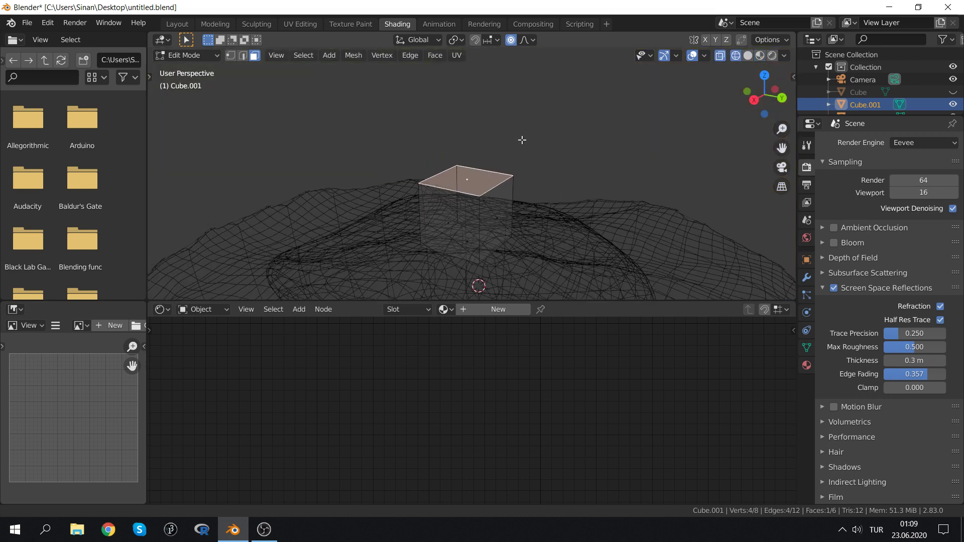
pyautogui.moveTo(521, 140)
pyautogui.mouseDown(button='middle')
pyautogui.moveTo(504, 182)
pyautogui.moveTo(566, 192)
pyautogui.mouseUp(button='middle')
pyautogui.press('e')
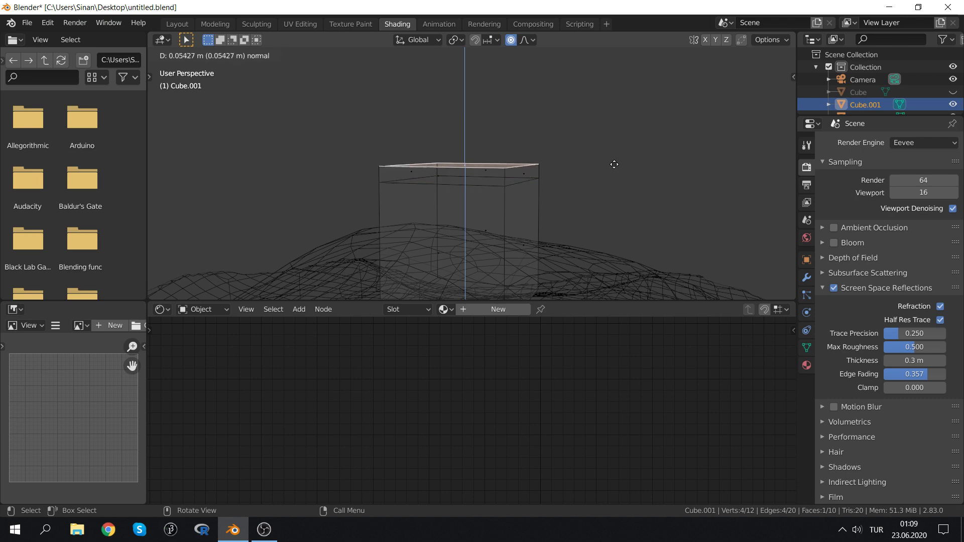
pyautogui.click(617, 117)
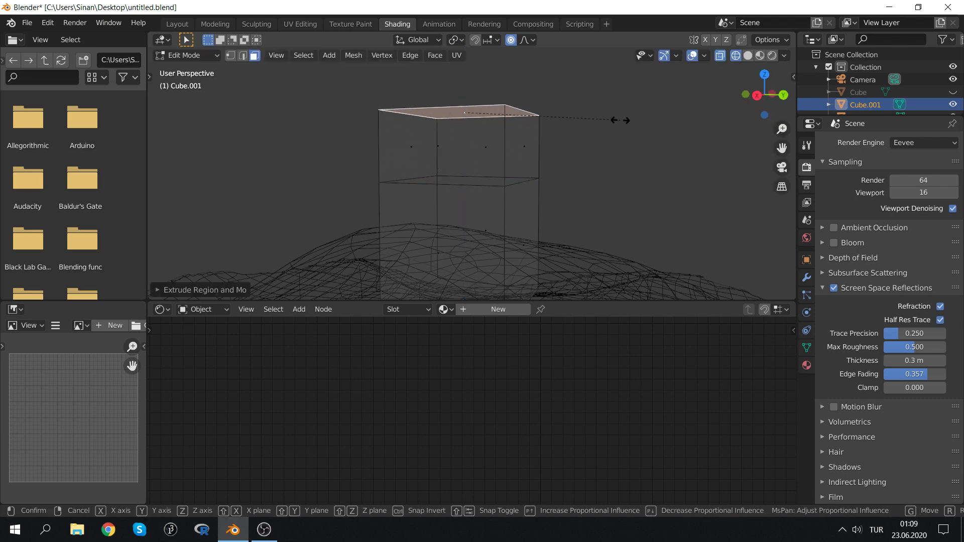
pyautogui.click(578, 122)
# Tilt the new top face with a free rotation, seen from a lower angle
pyautogui.moveTo(497, 123)
pyautogui.mouseDown(button='middle')
pyautogui.moveTo(503, 146)
pyautogui.moveTo(553, 162)
pyautogui.mouseUp(button='middle')
pyautogui.scroll(-1, 503, 146)
pyautogui.scroll(-2, 524, 168)
pyautogui.scroll(-1, 527, 171)
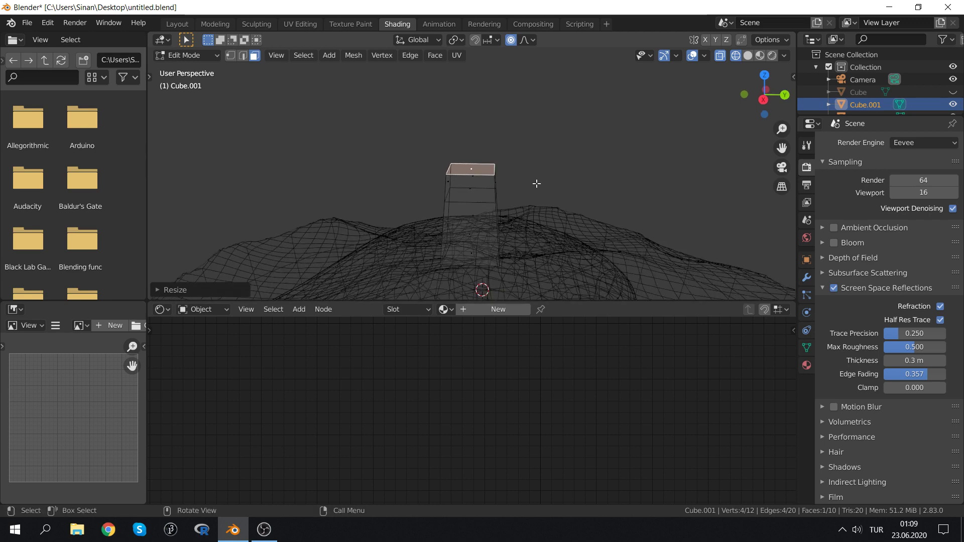
pyautogui.press('r')
pyautogui.press('r')
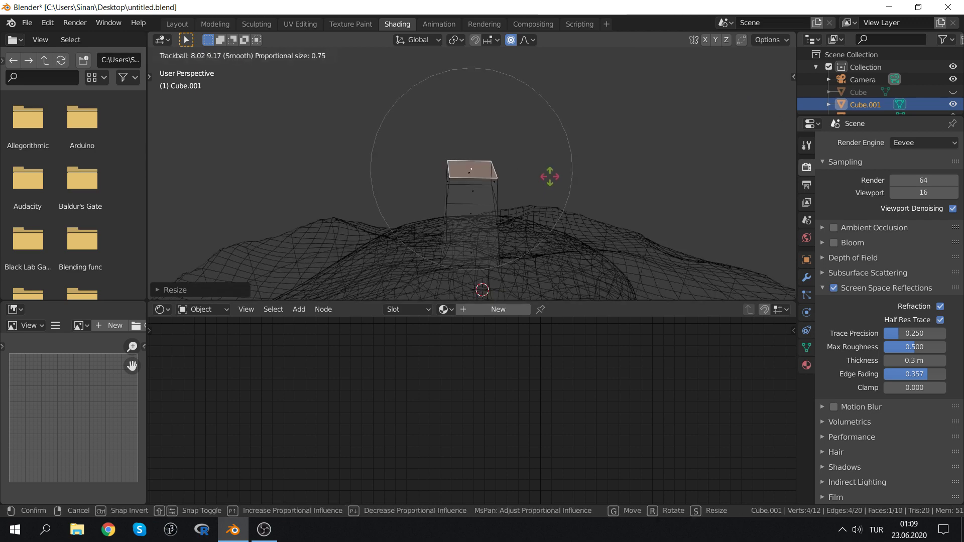
pyautogui.click(548, 182)
# Extrude another segment, shrink its top face, and scale the lower-right side face smaller
pyautogui.press('e')
pyautogui.click(539, 152)
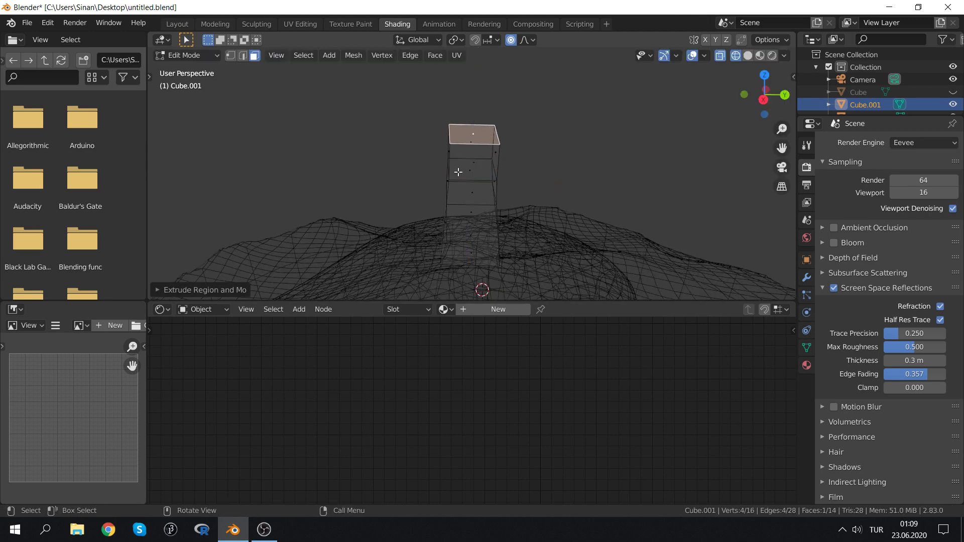
pyautogui.moveTo(540, 152); pyautogui.dragTo(573, 165, button='middle')
pyautogui.press('s')
pyautogui.click(549, 162)
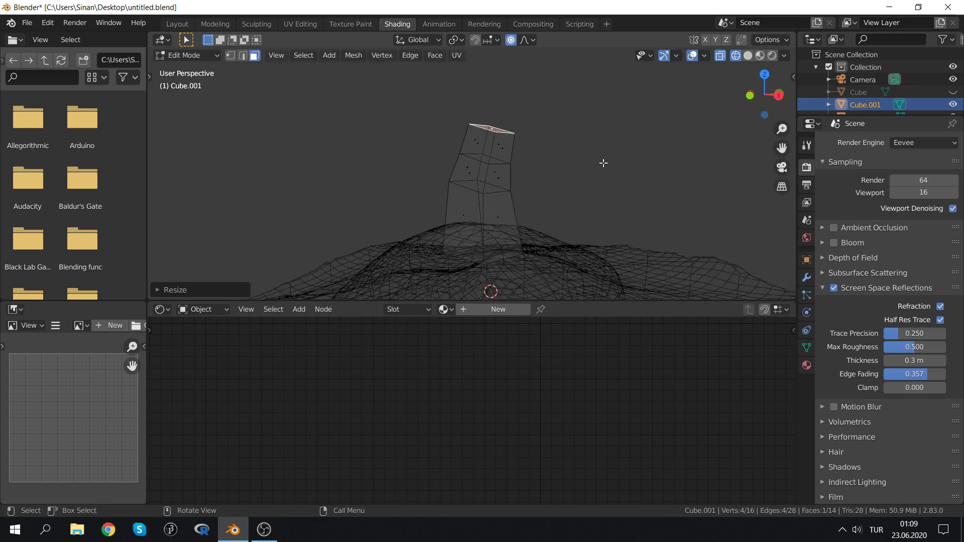
pyautogui.click(504, 208)
pyautogui.press('s')
pyautogui.click(578, 205)
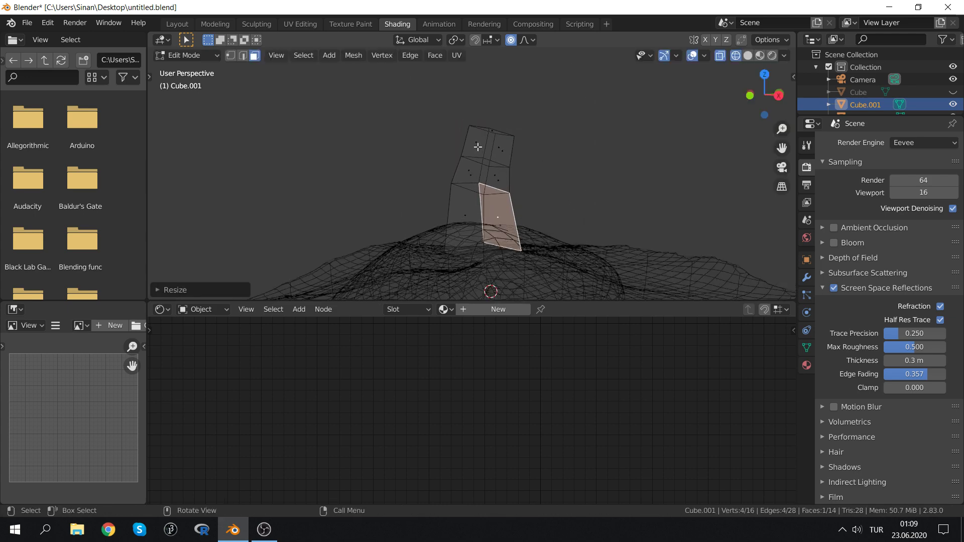
# Shrink a face on the top segment of the column
pyautogui.click(478, 146)
pyautogui.press('s')
pyautogui.click(542, 133)
pyautogui.moveTo(542, 133)
pyautogui.mouseDown(button='middle')
pyautogui.moveTo(592, 169)
pyautogui.moveTo(548, 162)
pyautogui.moveTo(585, 145)
pyautogui.mouseUp(button='middle')
# Extrude a further segment from the top face, tilt it with smooth falloff, and resize it
pyautogui.click(491, 146)
pyautogui.press('e')
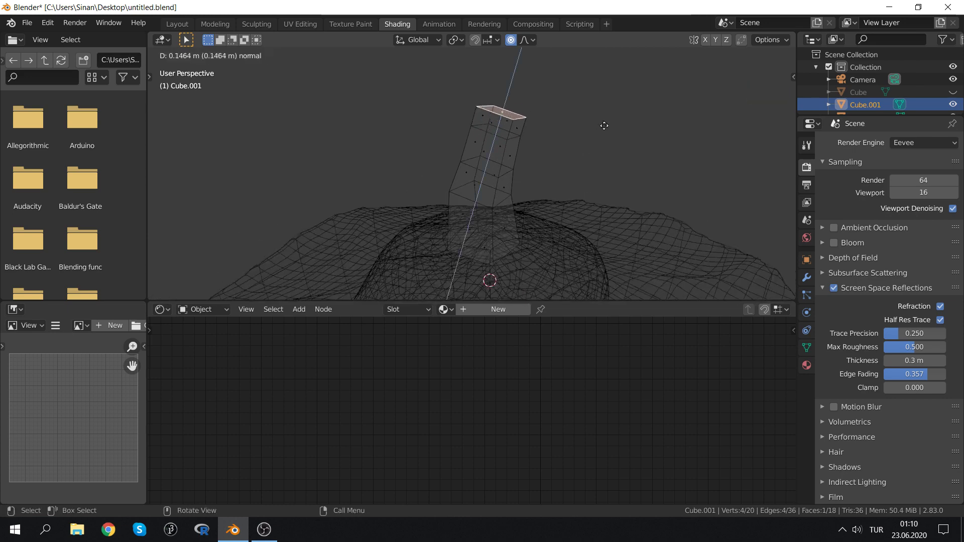
pyautogui.click(623, 108)
pyautogui.press('r')
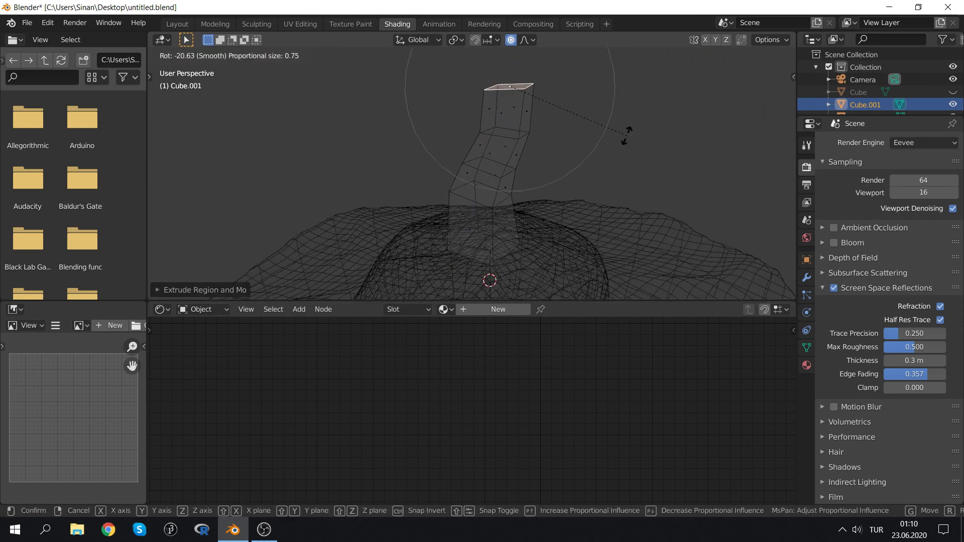
pyautogui.click(638, 122)
pyautogui.press('s')
pyautogui.click(649, 98)
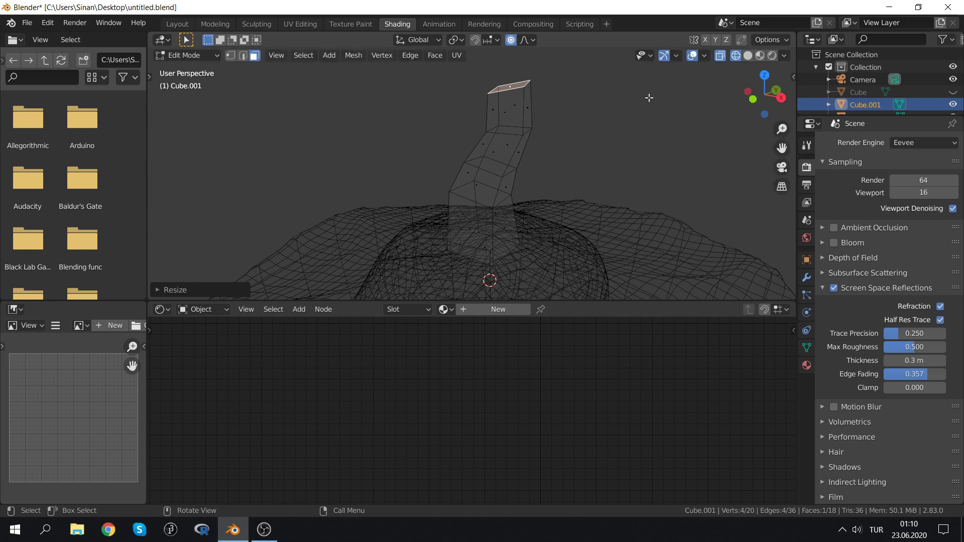
# Extrude one more segment upward and shrink its top face
pyautogui.press('e')
pyautogui.click(625, 138)
pyautogui.press('s')
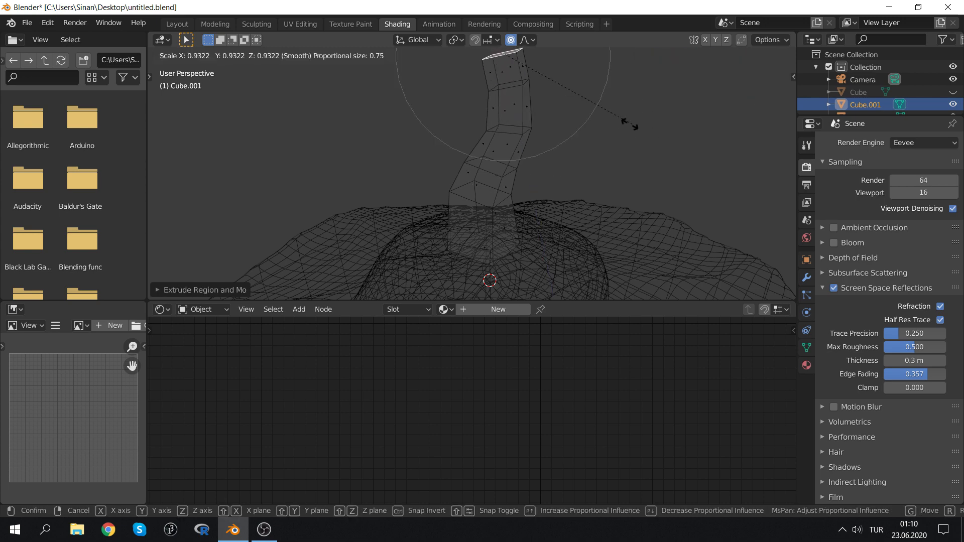
pyautogui.click(607, 123)
pyautogui.moveTo(607, 123)
pyautogui.mouseDown(button='middle')
pyautogui.moveTo(587, 144)
pyautogui.moveTo(554, 142)
pyautogui.mouseUp(button='middle')
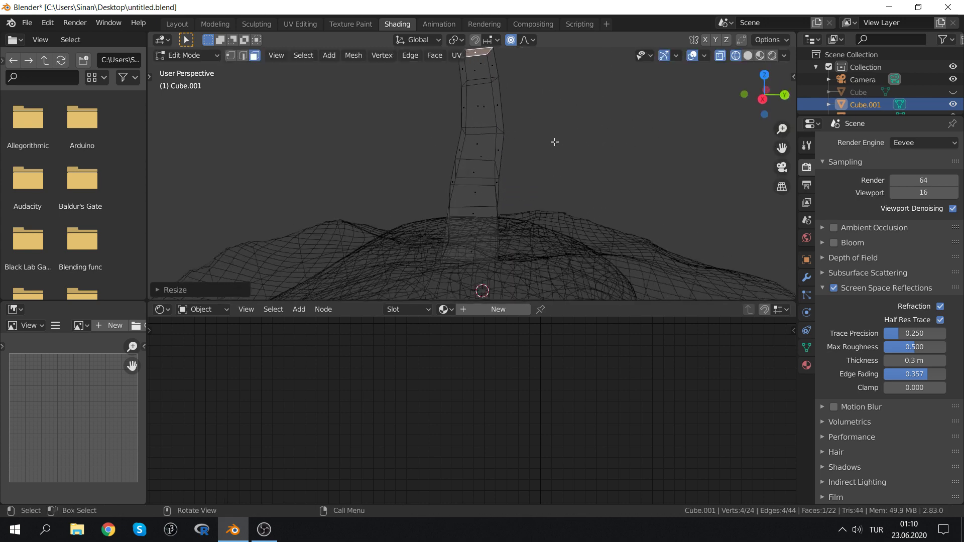
# Switch the viewport to solid shading and orbit to face the column
pyautogui.click(650, 148)
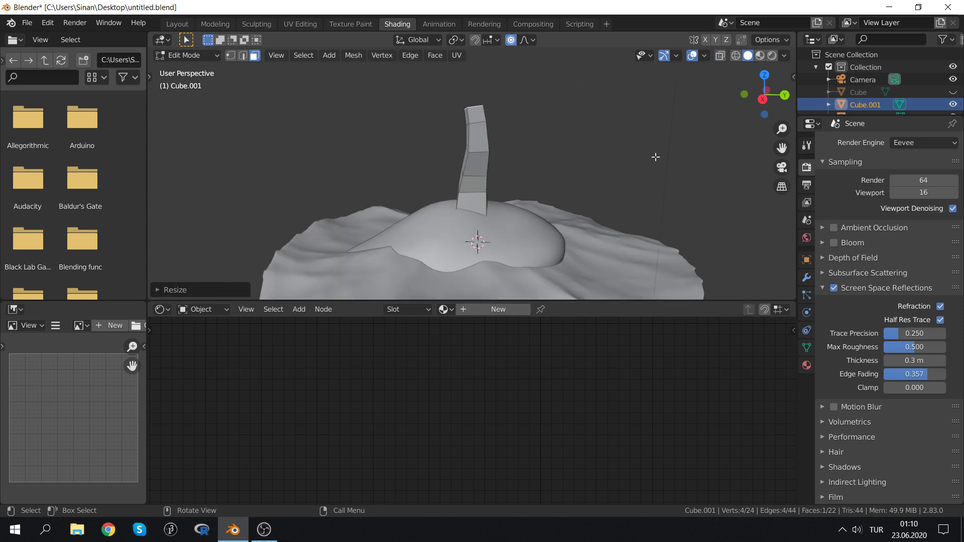
pyautogui.moveTo(657, 155)
pyautogui.mouseDown(button='middle')
pyautogui.moveTo(555, 133)
pyautogui.moveTo(372, 144)
pyautogui.mouseUp(button='middle')
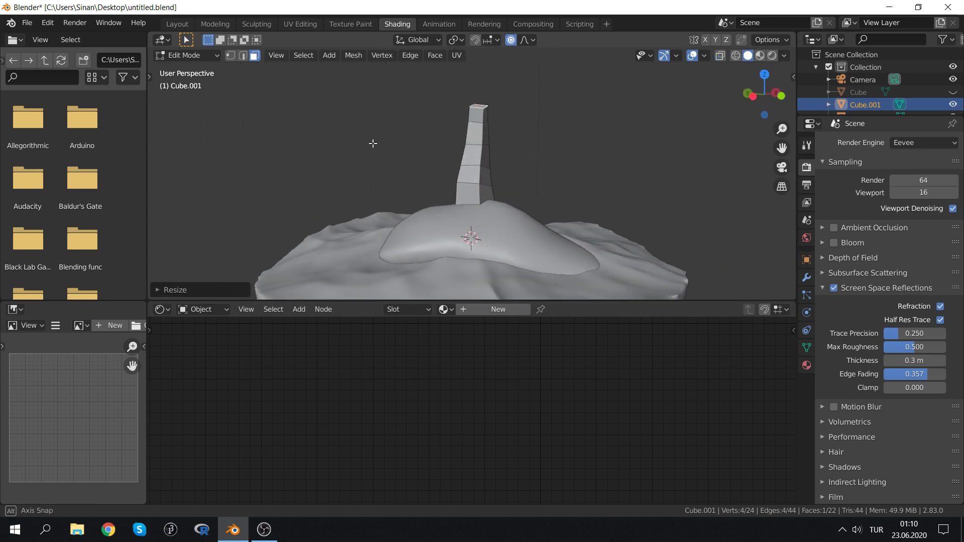
pyautogui.scroll(2, 510, 91)
pyautogui.scroll(2, 510, 96)
pyautogui.scroll(1, 508, 107)
pyautogui.scroll(-3, 508, 106)
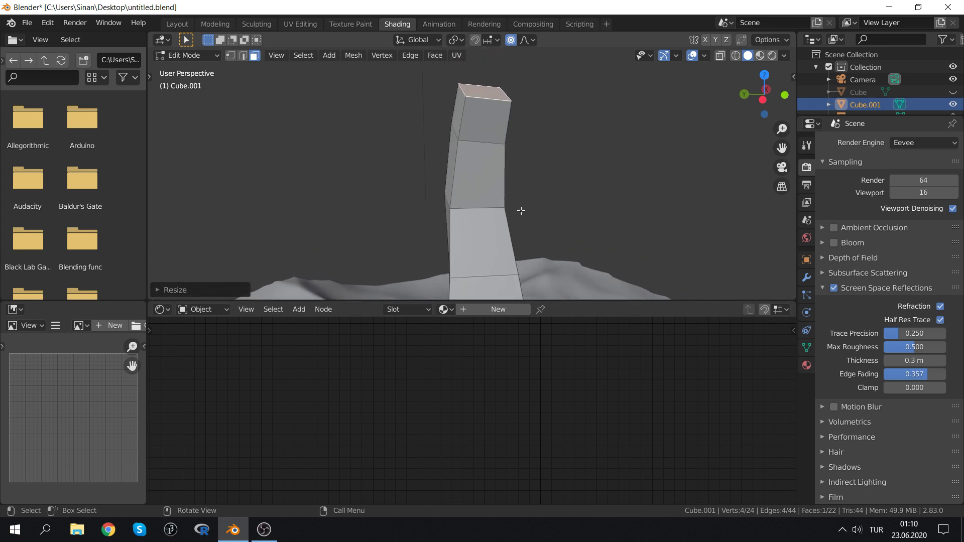
pyautogui.moveTo(462, 177)
pyautogui.mouseDown(button='middle')
pyautogui.moveTo(487, 177)
pyautogui.moveTo(472, 171)
pyautogui.mouseUp(button='middle')
# Extrude the column's upper-left face outward into a side block with a smaller end face
pyautogui.click(447, 175)
pyautogui.moveTo(557, 141); pyautogui.dragTo(525, 147, button='middle')
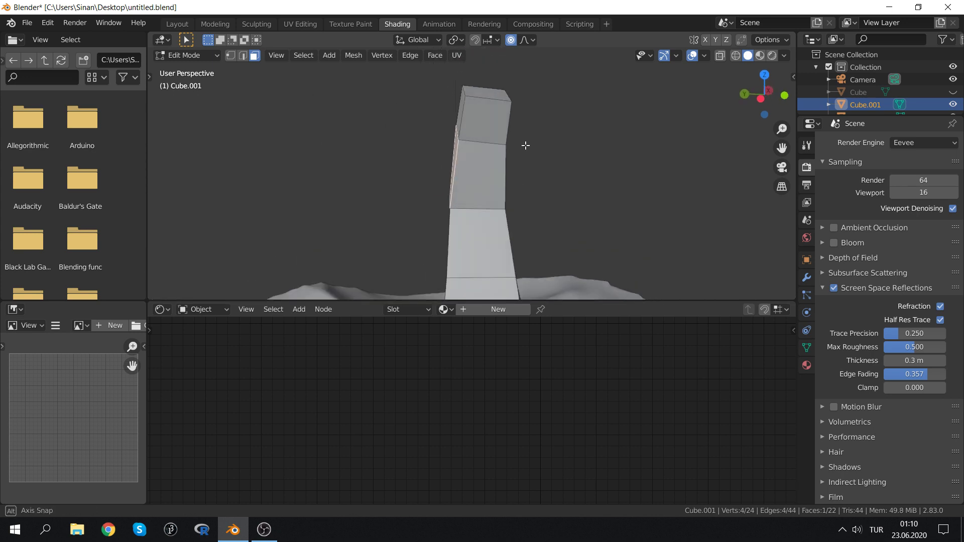
pyautogui.press('e')
pyautogui.click(399, 116)
pyautogui.press('s')
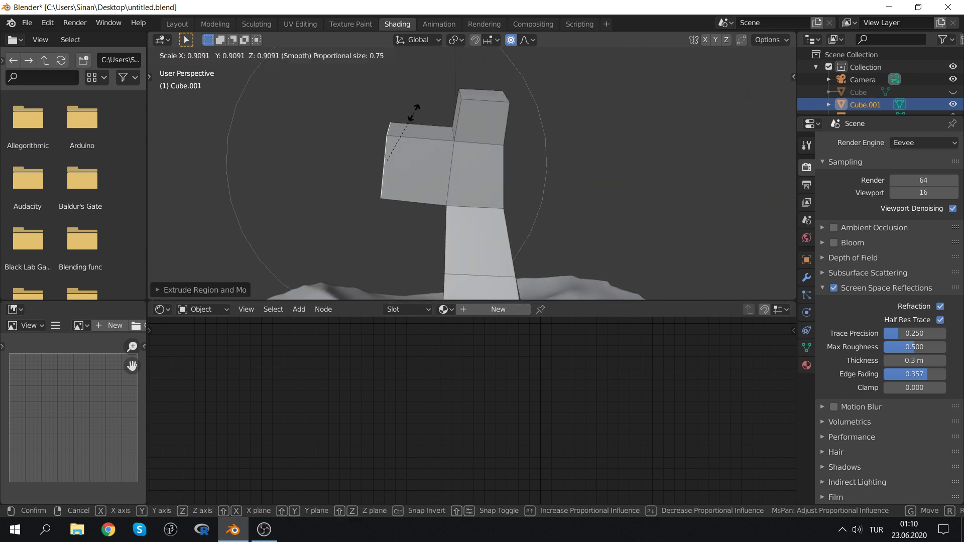
pyautogui.scroll(8, 414, 133)
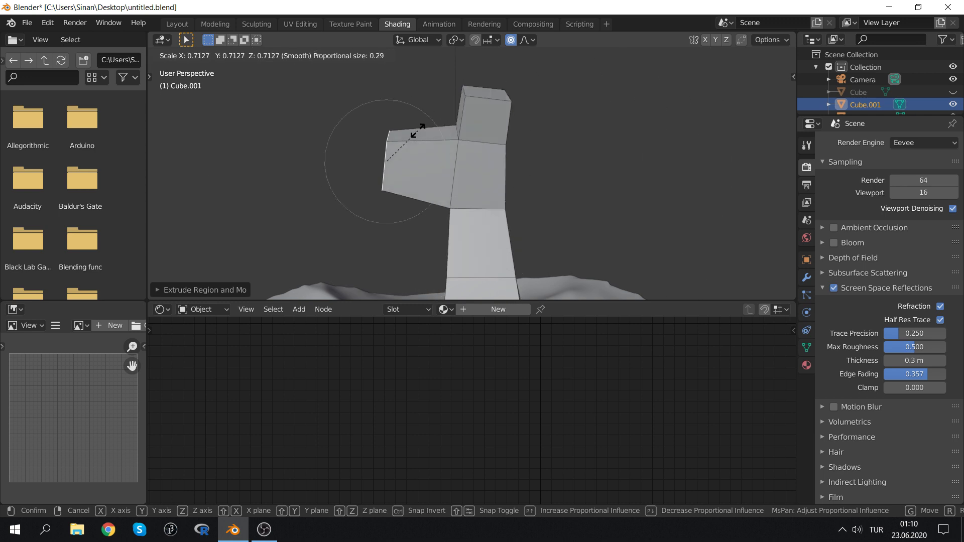
pyautogui.scroll(4, 411, 143)
pyautogui.click(415, 153)
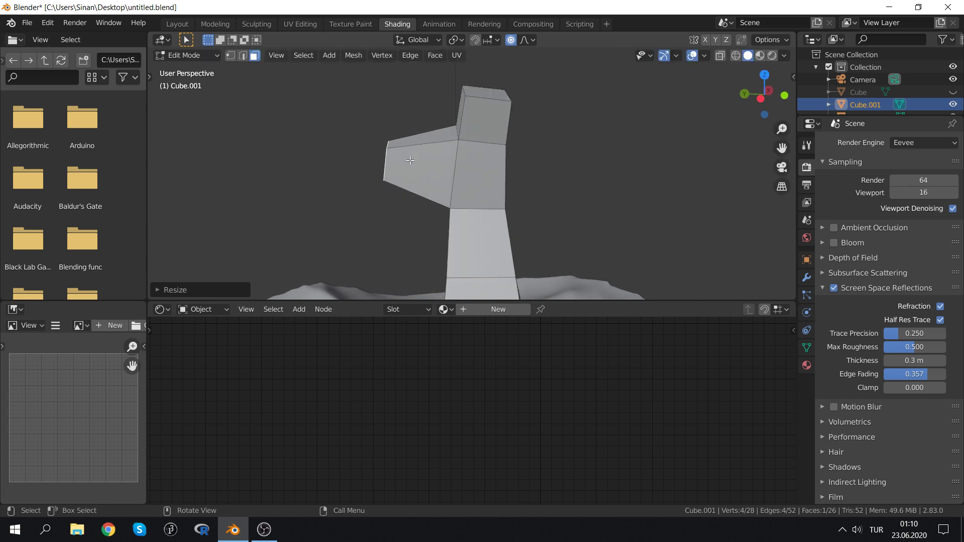
# Lower the branch's top face vertically along Z and tilt it
pyautogui.moveTo(415, 153); pyautogui.dragTo(450, 144, button='middle')
pyautogui.press('space')
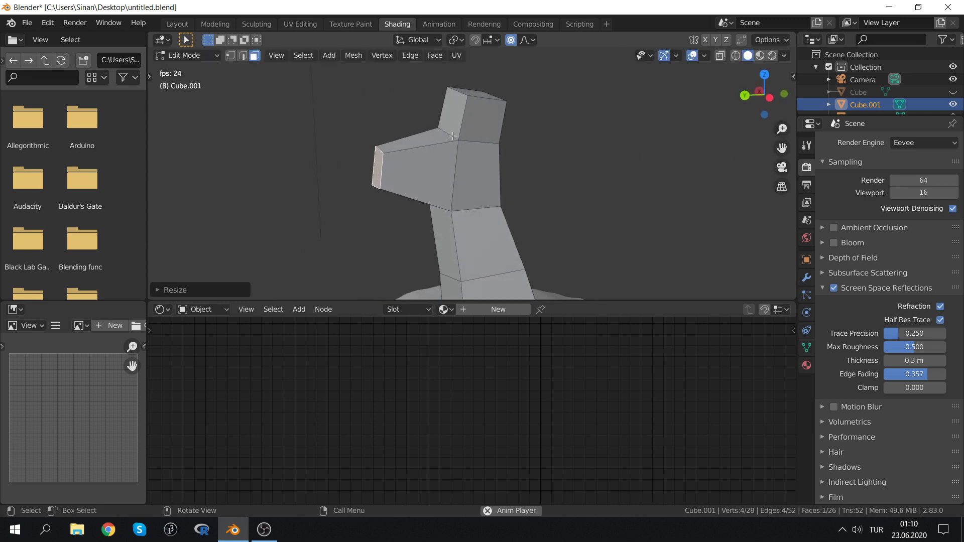
pyautogui.click(452, 120)
pyautogui.press('space')
pyautogui.click(453, 180)
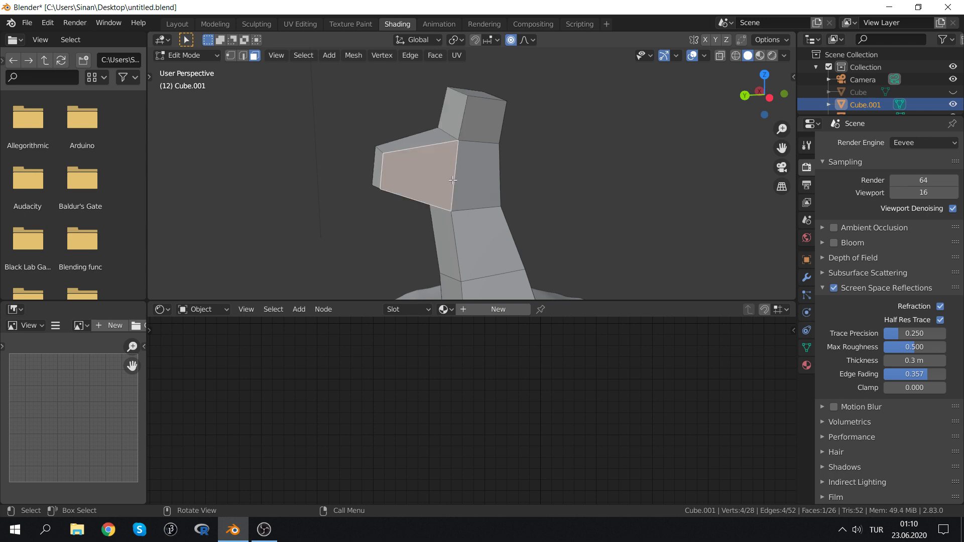
pyautogui.click(444, 147)
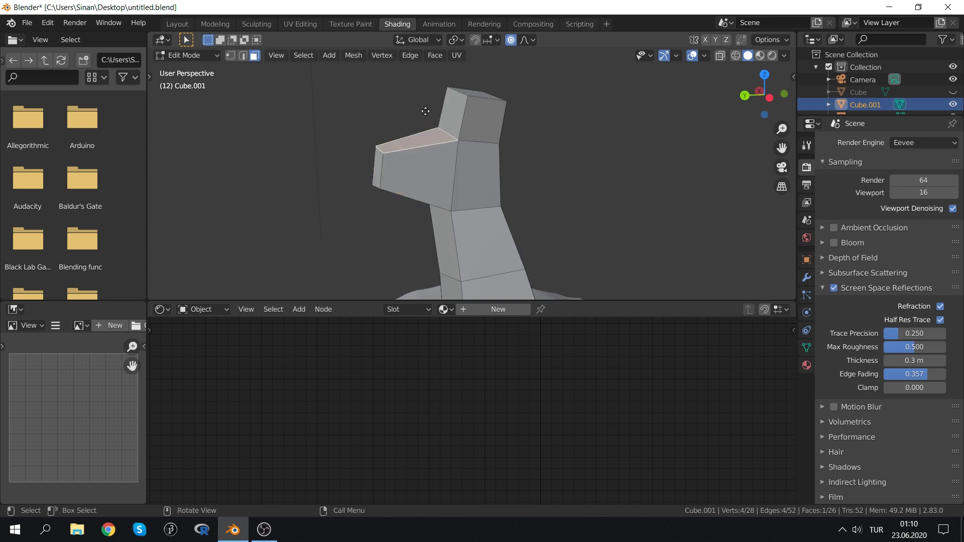
pyautogui.press('g')
pyautogui.press('z')
pyautogui.click(412, 148)
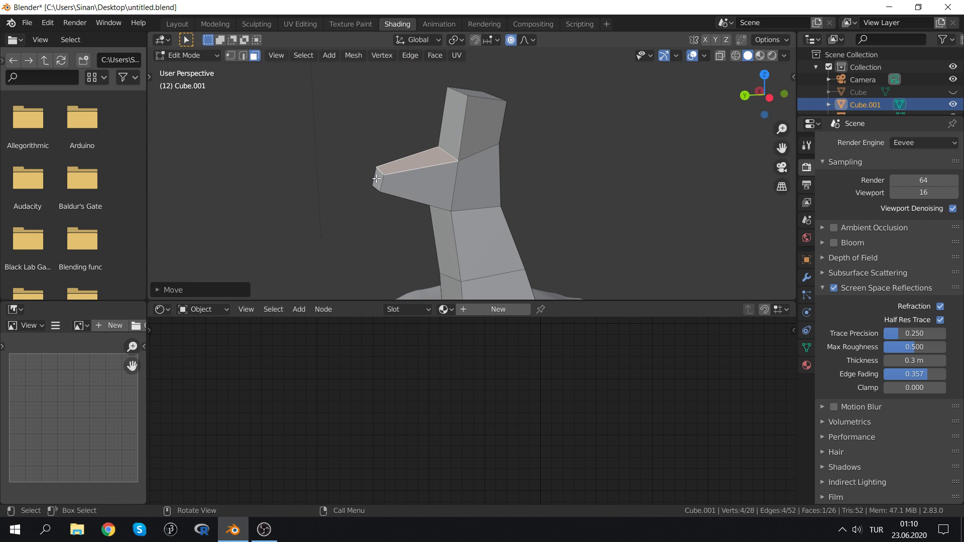
pyautogui.press('r')
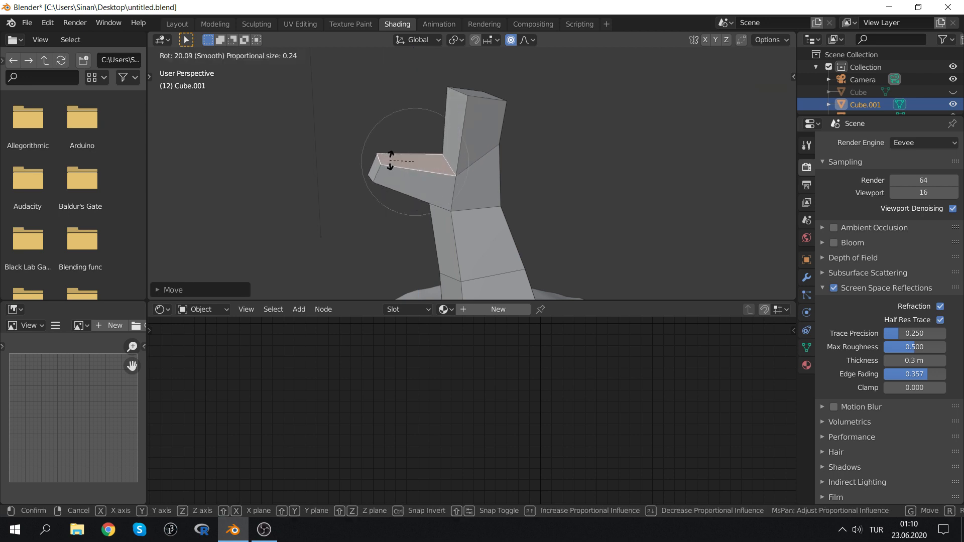
pyautogui.click(392, 161)
# Move the small face on the column's other side using smooth proportional falloff
pyautogui.moveTo(355, 165); pyautogui.dragTo(469, 182, button='middle')
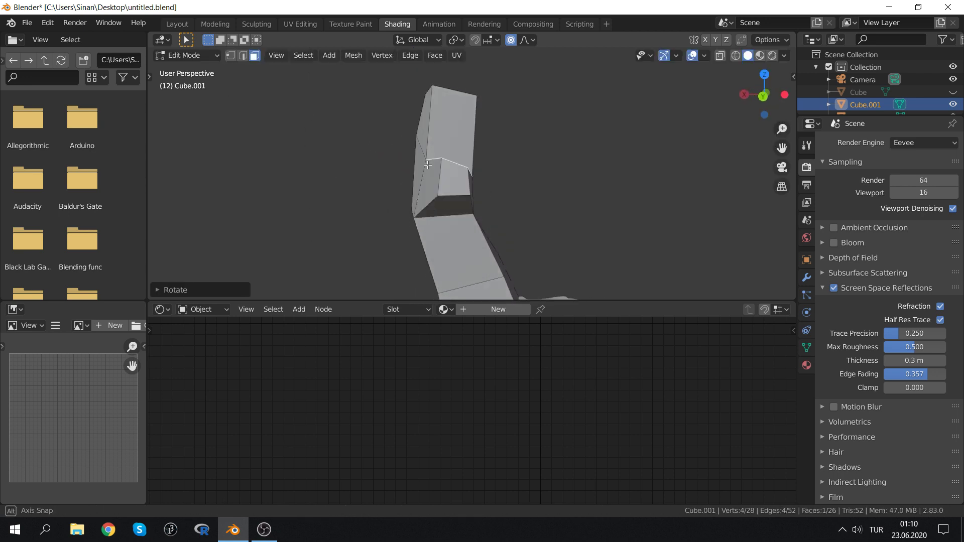
pyautogui.click(468, 183)
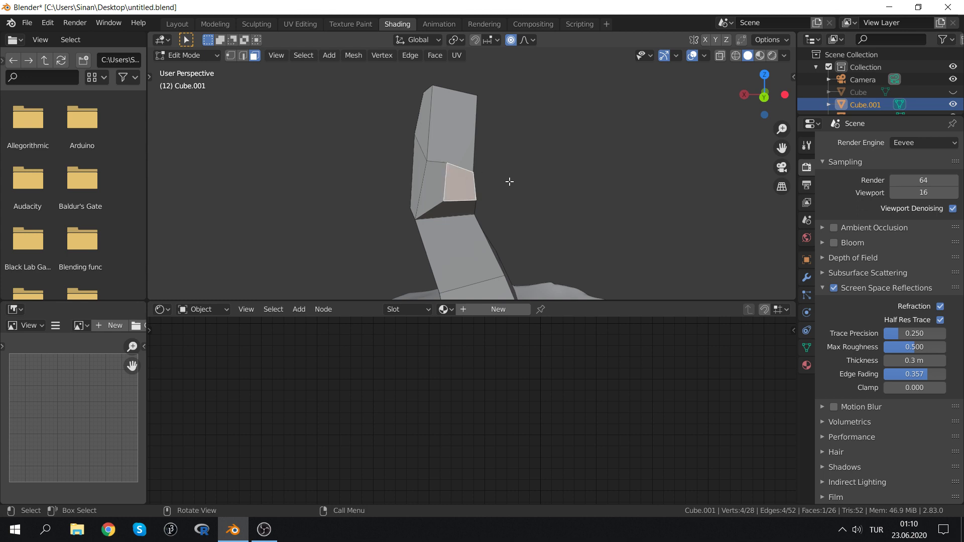
pyautogui.press('g')
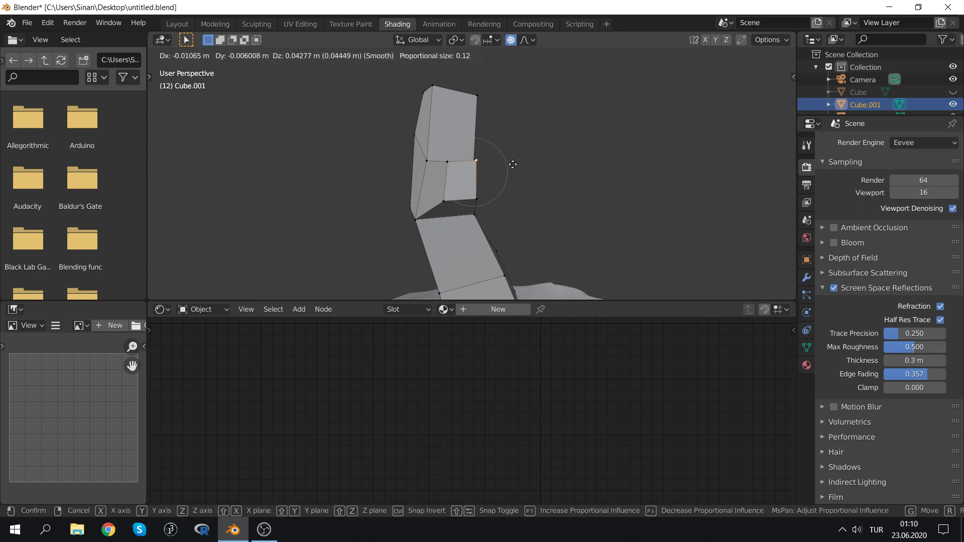
pyautogui.click(515, 163)
# Reposition the vertex where the branch joins the column
pyautogui.moveTo(491, 166)
pyautogui.mouseDown(button='middle')
pyautogui.moveTo(437, 151)
pyautogui.moveTo(451, 156)
pyautogui.moveTo(419, 206)
pyautogui.mouseUp(button='middle')
pyautogui.click(435, 148)
pyautogui.press('g')
pyautogui.click(448, 171)
pyautogui.press('g')
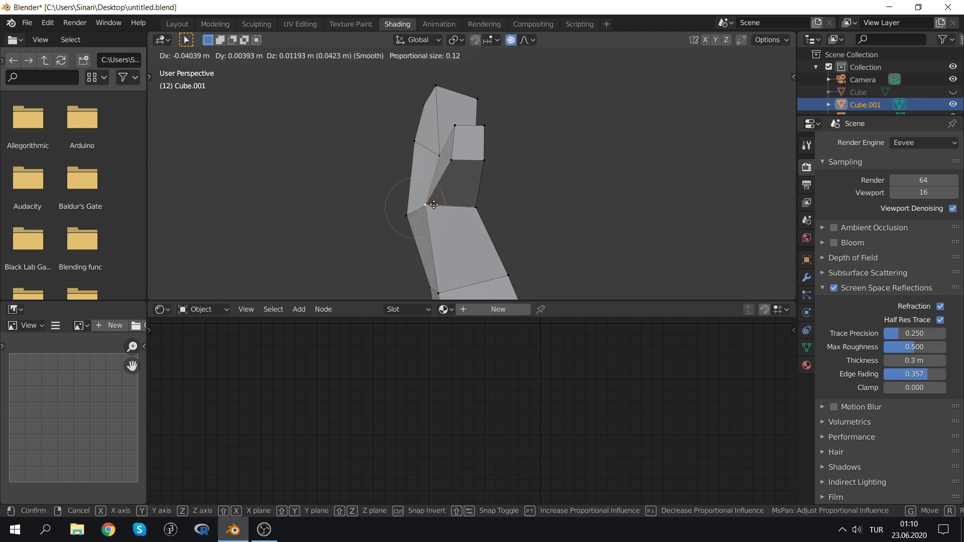
pyautogui.click(477, 192)
# Add an edge loop across the left branch with Ctrl+R
pyautogui.moveTo(478, 192)
pyautogui.mouseDown(button='middle')
pyautogui.moveTo(559, 189)
pyautogui.moveTo(483, 224)
pyautogui.moveTo(370, 234)
pyautogui.mouseUp(button='middle')
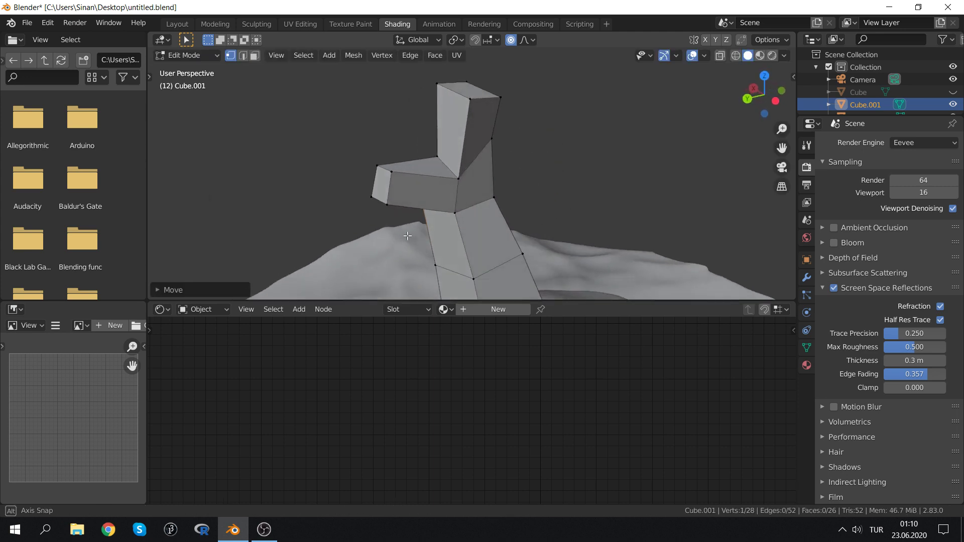
pyautogui.hotkey('ctrl', 'r')
pyautogui.click(407, 166)
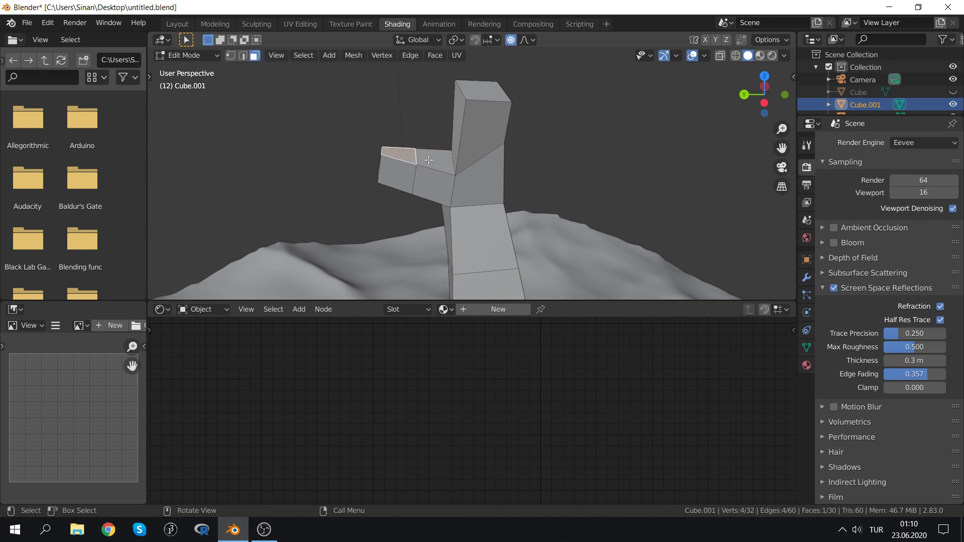
# Extrude the branch's end face upward and shrink it
pyautogui.moveTo(428, 160)
pyautogui.mouseDown(button='middle')
pyautogui.moveTo(430, 133)
pyautogui.moveTo(452, 131)
pyautogui.mouseUp(button='middle')
pyautogui.press('e')
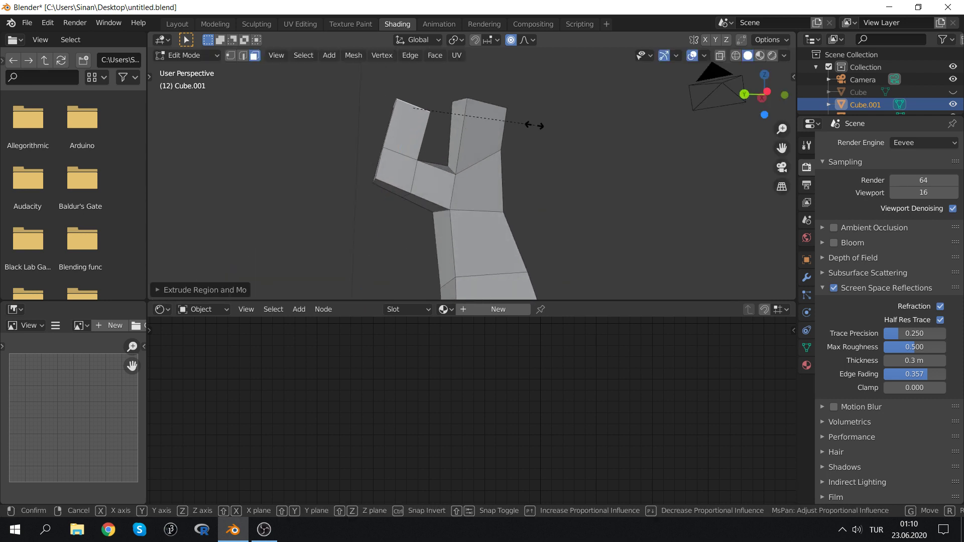
pyautogui.press('s')
pyautogui.click(501, 122)
# Extrude the right tower's top face upward and resize it
pyautogui.moveTo(501, 123)
pyautogui.mouseDown(button='middle')
pyautogui.moveTo(570, 128)
pyautogui.moveTo(426, 186)
pyautogui.moveTo(538, 198)
pyautogui.moveTo(455, 231)
pyautogui.moveTo(447, 200)
pyautogui.mouseUp(button='middle')
pyautogui.scroll(-3, 425, 186)
pyautogui.scroll(5, 537, 197)
pyautogui.click(442, 189)
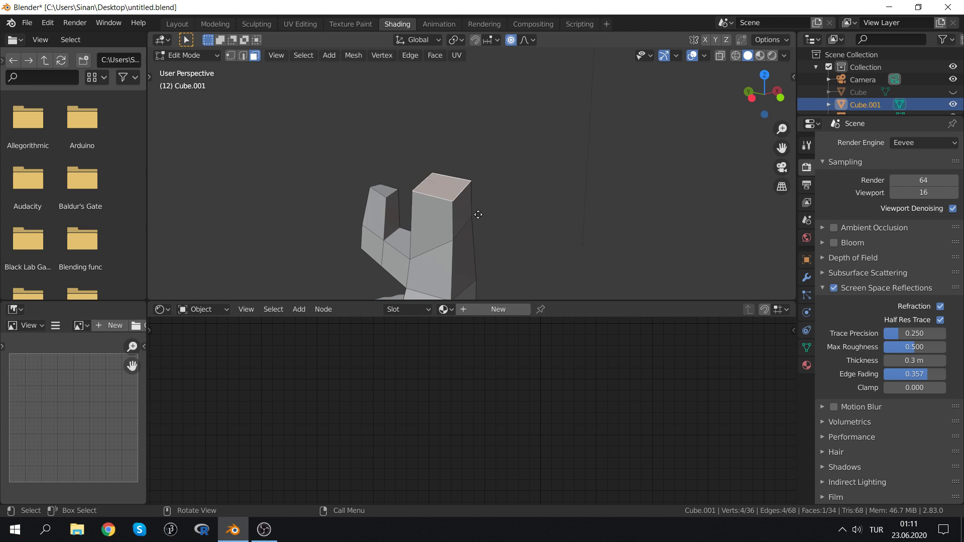
pyautogui.press('e')
pyautogui.click(503, 137)
pyautogui.press('s')
pyautogui.click(558, 153)
# Add another segment to the tower and widen its top face slightly
pyautogui.moveTo(557, 155)
pyautogui.mouseDown(button='middle')
pyautogui.moveTo(527, 151)
pyautogui.moveTo(487, 207)
pyautogui.moveTo(461, 216)
pyautogui.mouseUp(button='middle')
pyautogui.scroll(-3, 527, 151)
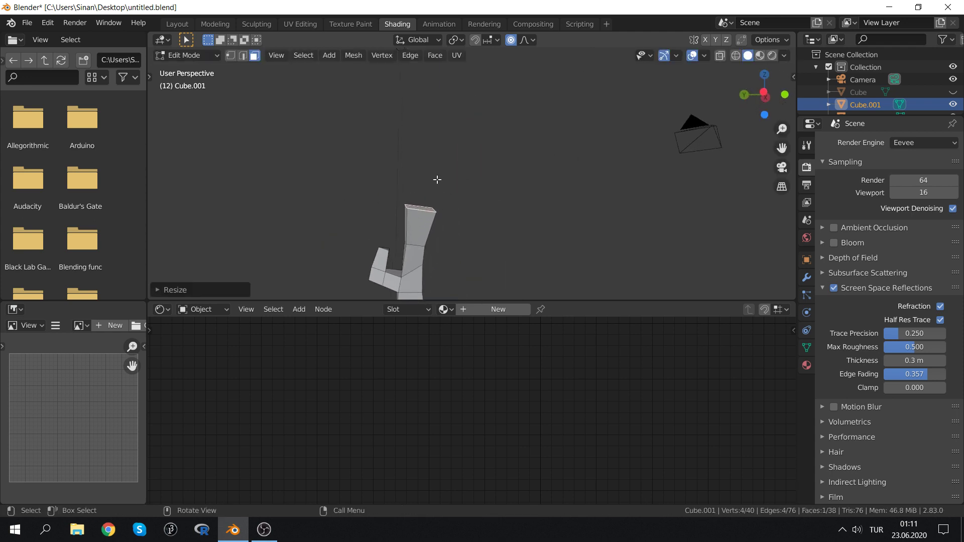
pyautogui.press('g')
pyautogui.press('Escape')
pyautogui.press('s')
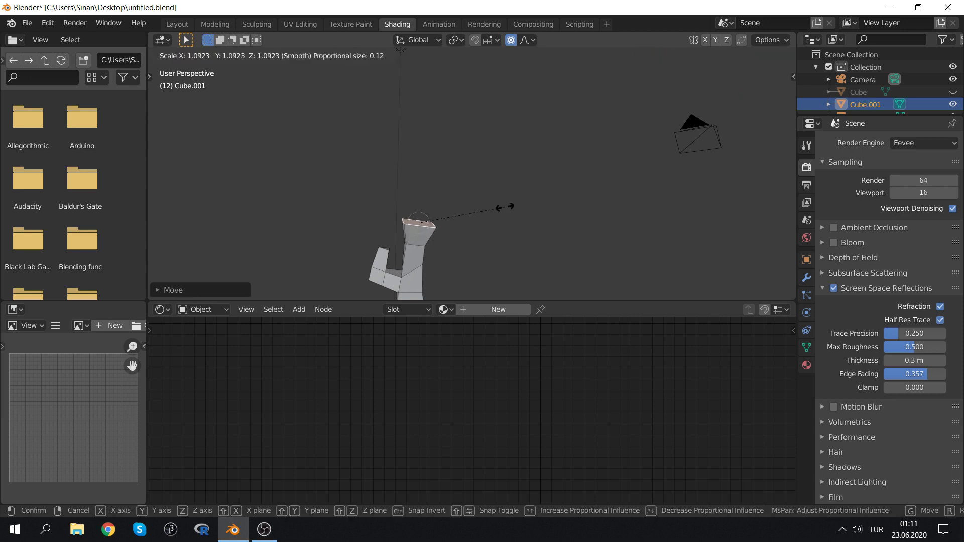
pyautogui.press('Escape')
pyautogui.press('e')
pyautogui.press('Escape')
pyautogui.press('s')
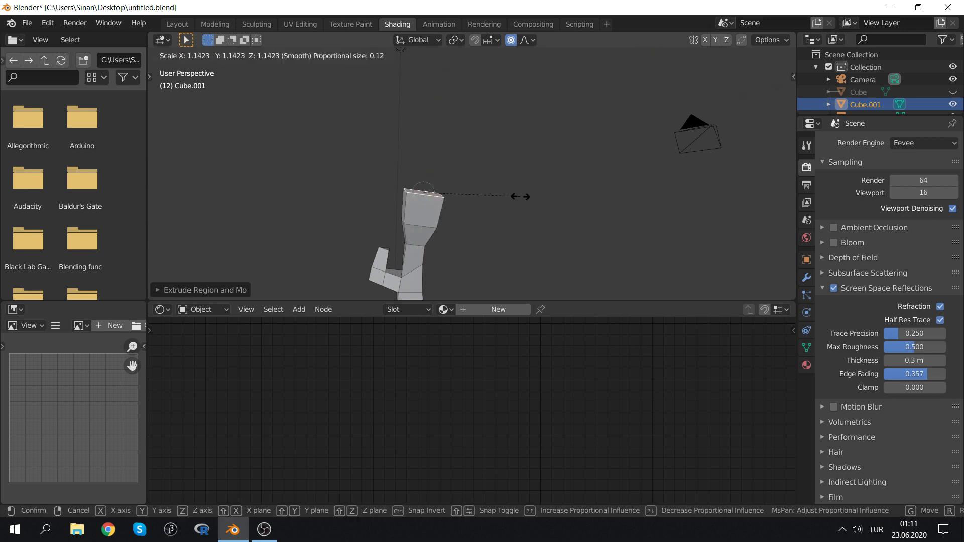
pyautogui.click(520, 196)
# Rotate the small protruding face, extrude it along its normal, and scale the end face
pyautogui.moveTo(520, 196)
pyautogui.mouseDown(button='middle')
pyautogui.moveTo(353, 233)
pyautogui.moveTo(487, 157)
pyautogui.mouseUp(button='middle')
pyautogui.scroll(5, 352, 233)
pyautogui.click(448, 231)
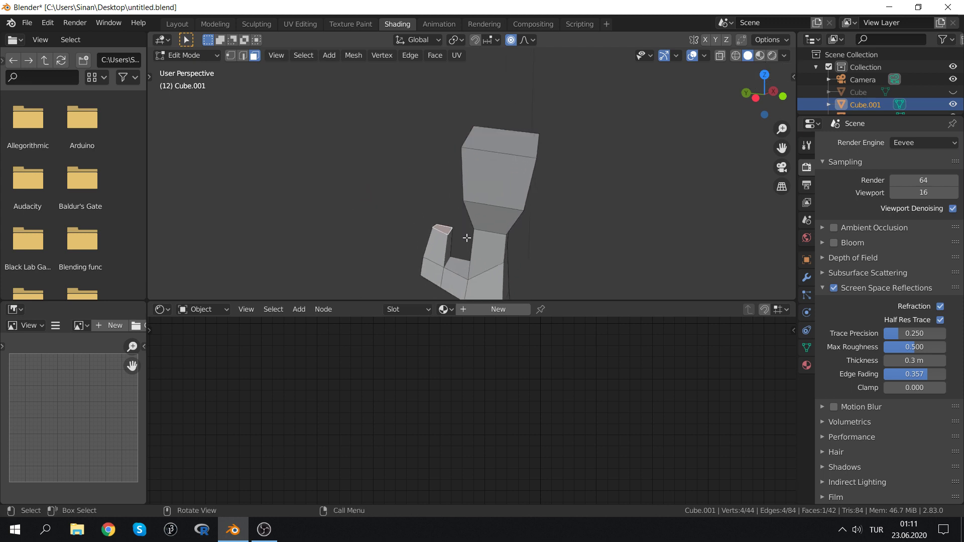
pyautogui.press('r')
pyautogui.click(466, 230)
pyautogui.press('e')
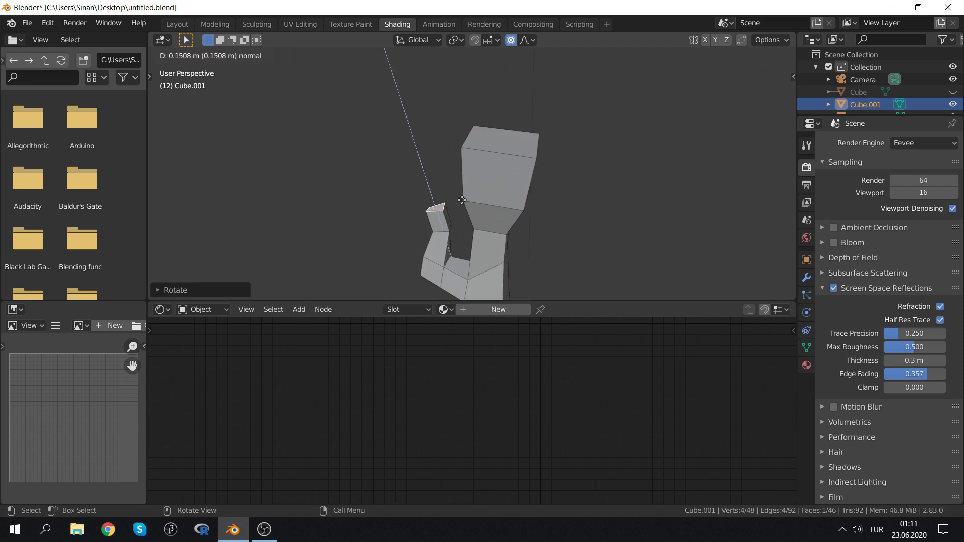
pyautogui.click(444, 182)
pyautogui.press('s')
pyautogui.click(470, 173)
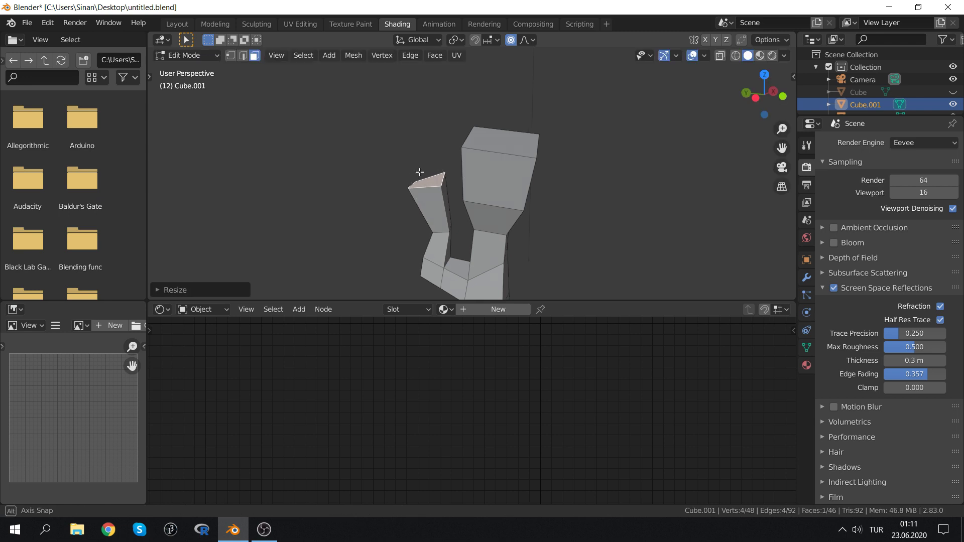
# Extrude the prong upward, tilt it, extend it along Z, and taper its top face
pyautogui.moveTo(426, 179); pyautogui.dragTo(428, 179, button='middle')
pyautogui.press('e')
pyautogui.click(424, 140)
pyautogui.press('r')
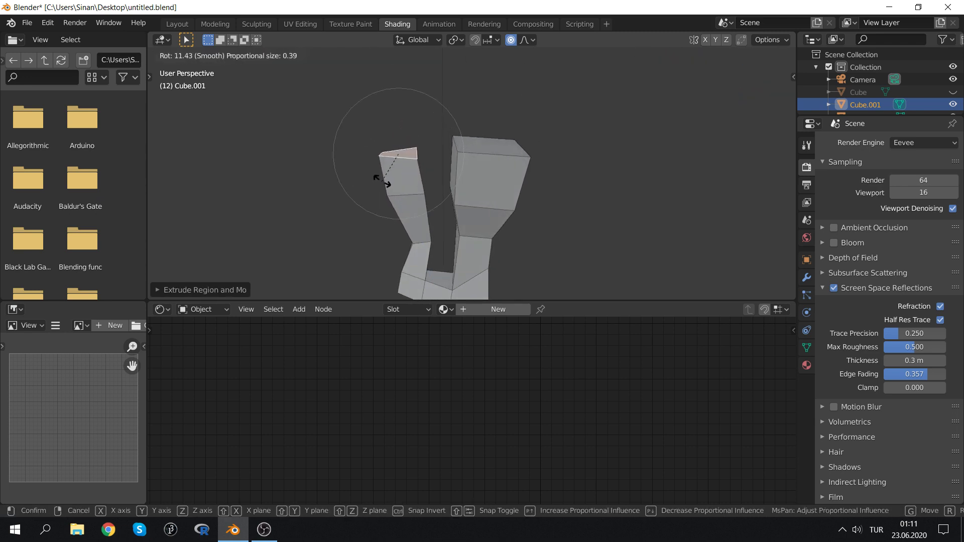
pyautogui.click(387, 176)
pyautogui.press('g')
pyautogui.press('z')
pyautogui.press('z')
pyautogui.click(404, 164)
pyautogui.press('s')
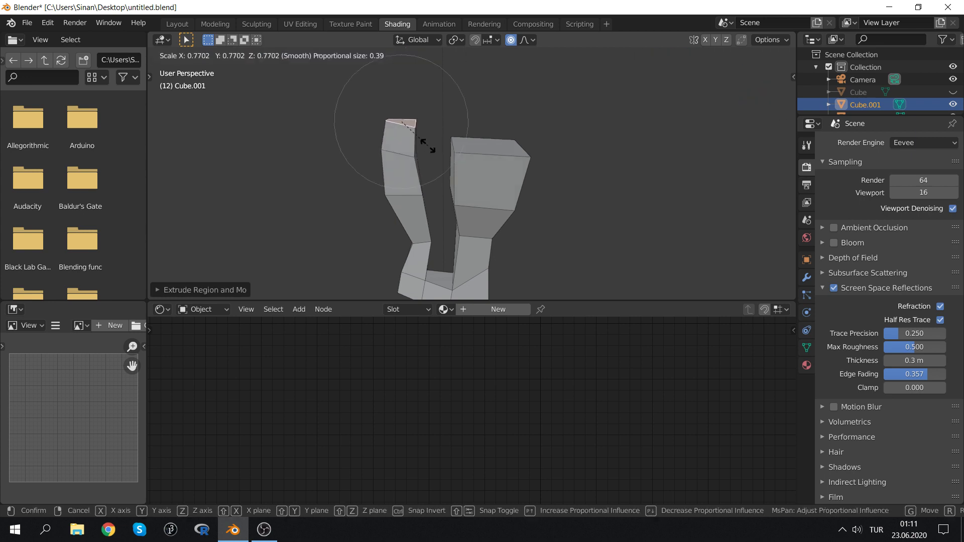
pyautogui.click(422, 148)
pyautogui.moveTo(422, 148)
pyautogui.mouseDown(button='middle')
pyautogui.moveTo(480, 198)
pyautogui.moveTo(485, 177)
pyautogui.moveTo(523, 165)
pyautogui.moveTo(491, 182)
pyautogui.mouseUp(button='middle')
pyautogui.click(499, 211)
# Extrude a trunk side face into an arm, shrink its end, and add a centred loop cut
pyautogui.moveTo(559, 208); pyautogui.dragTo(502, 214, button='middle')
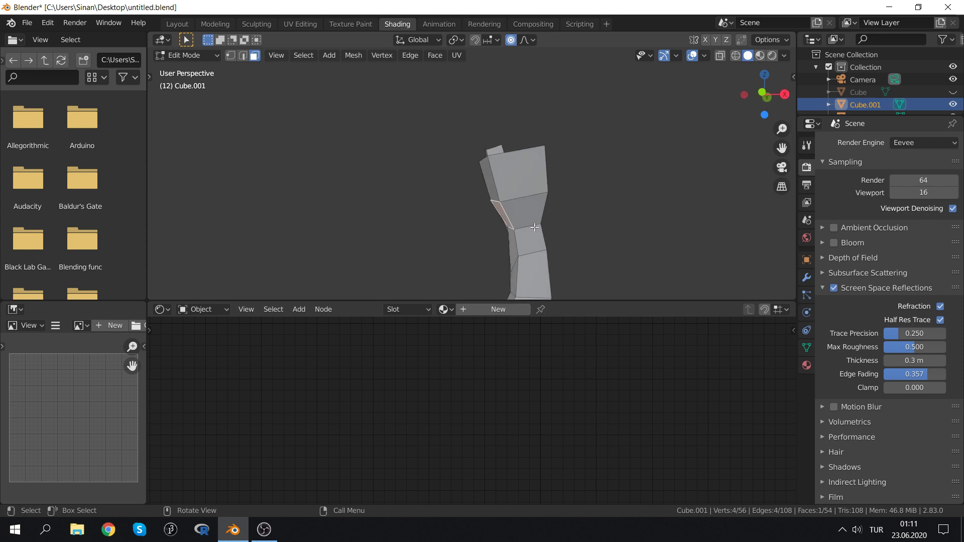
pyautogui.press('e')
pyautogui.click(507, 256)
pyautogui.press('s')
pyautogui.click(465, 250)
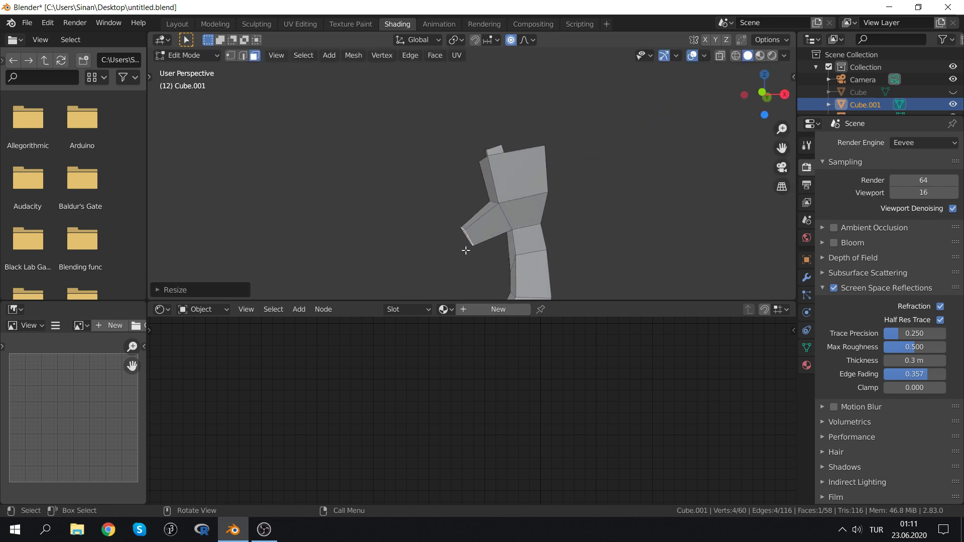
pyautogui.hotkey('ctrl', 'r')
pyautogui.click(472, 228)
pyautogui.rightClick(472, 223)
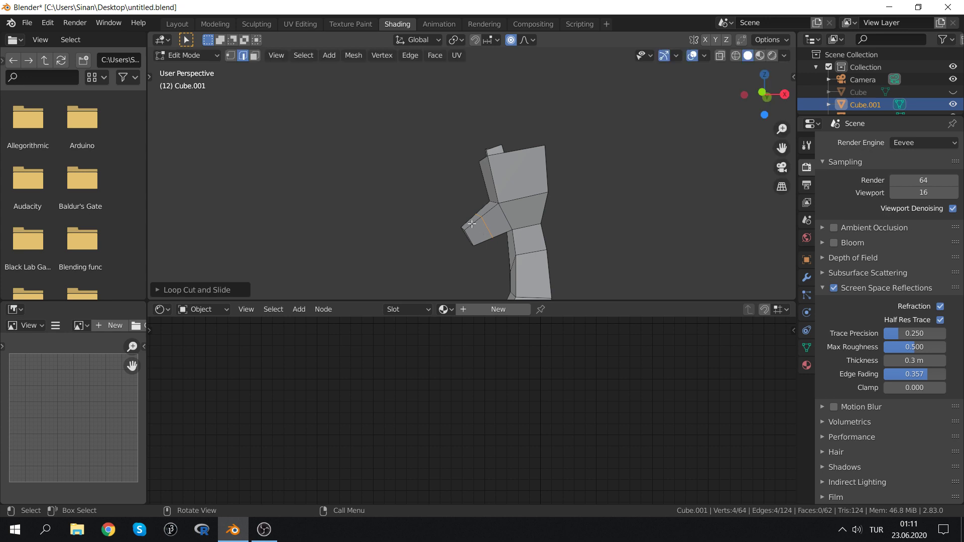
# Extrude a further arm segment and scale its end face down twice to taper it
pyautogui.moveTo(499, 223)
pyautogui.mouseDown(button='middle')
pyautogui.moveTo(488, 233)
pyautogui.moveTo(482, 216)
pyautogui.mouseUp(button='middle')
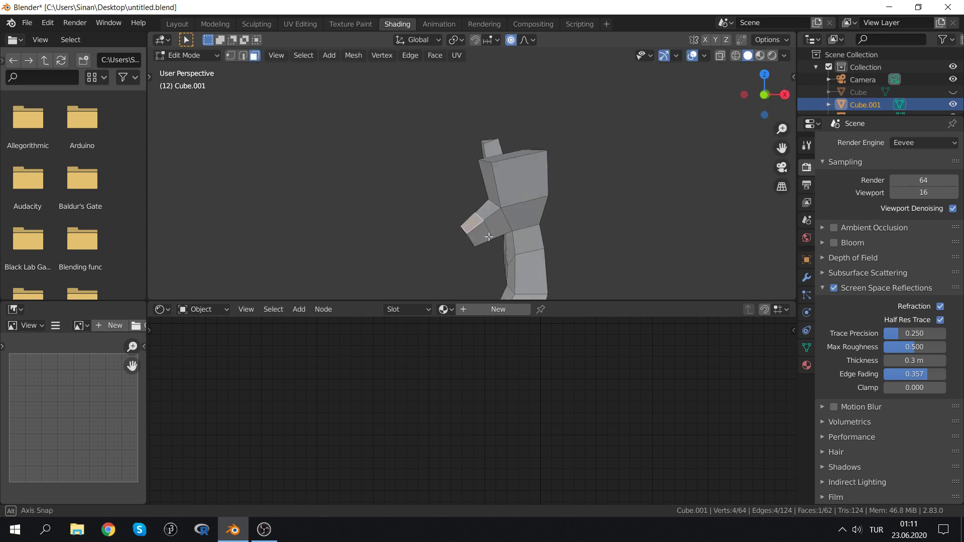
pyautogui.press('e')
pyautogui.click(486, 182)
pyautogui.press('s')
pyautogui.click(482, 185)
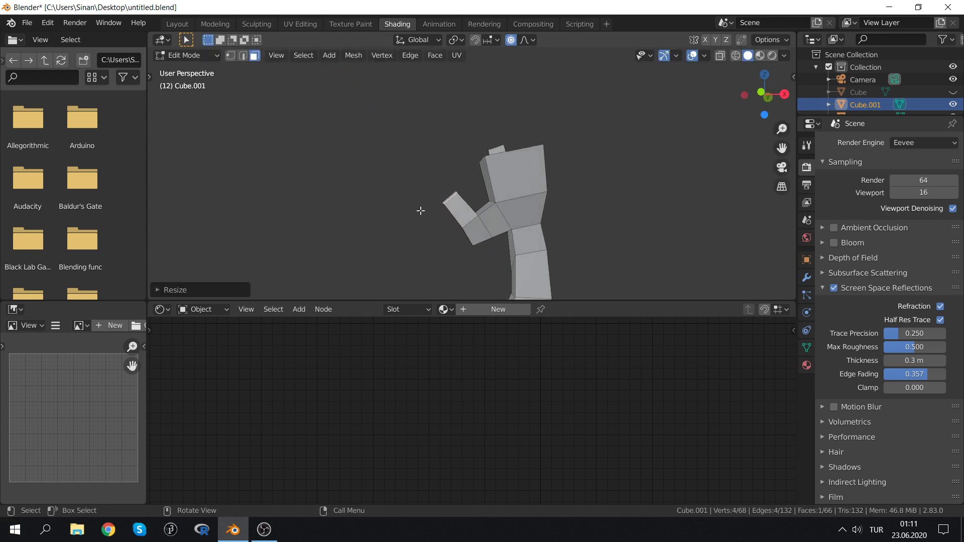
pyautogui.moveTo(420, 208); pyautogui.dragTo(600, 233, button='middle')
pyautogui.press('s')
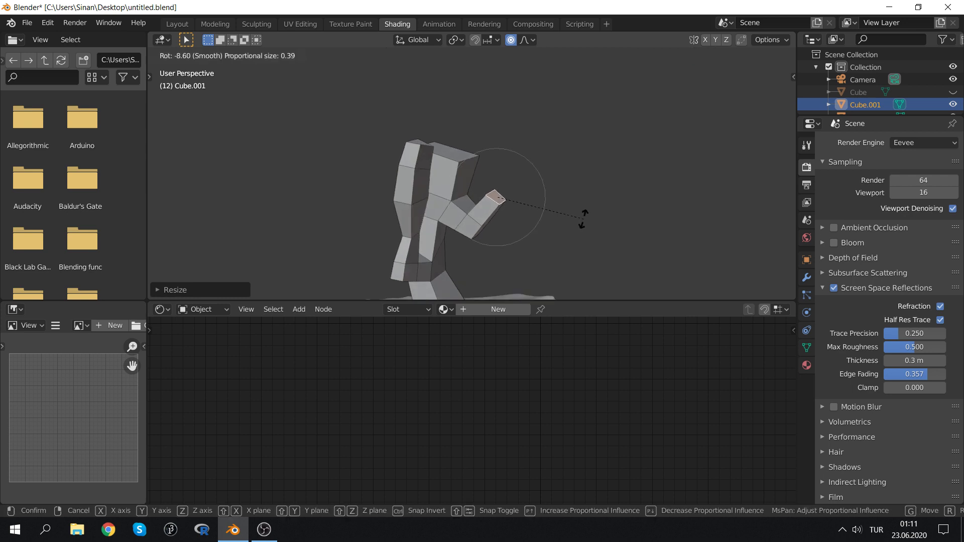
pyautogui.click(575, 221)
# Extrude the arm end upward, then move and rotate it so the branch bends up
pyautogui.press('e')
pyautogui.click(568, 173)
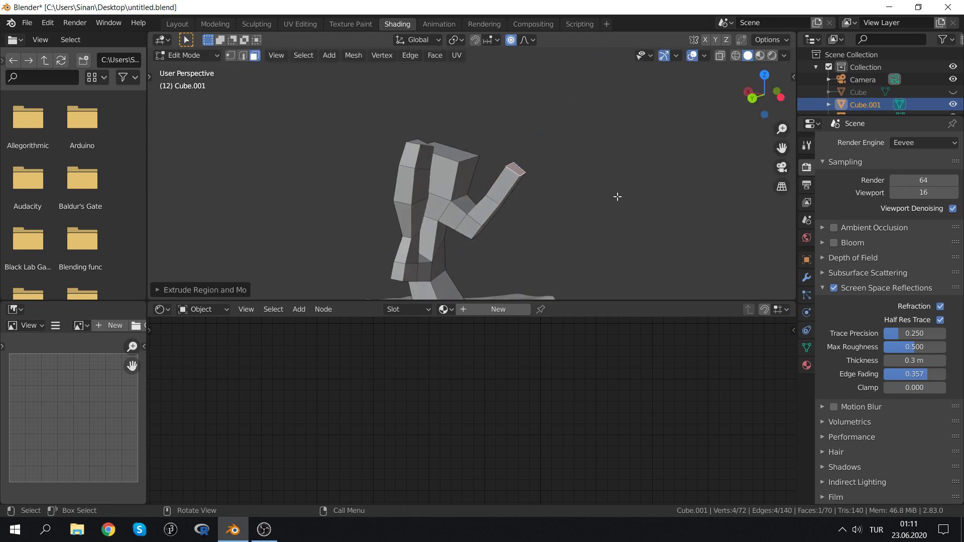
pyautogui.press('g')
pyautogui.click(597, 188)
pyautogui.press('r')
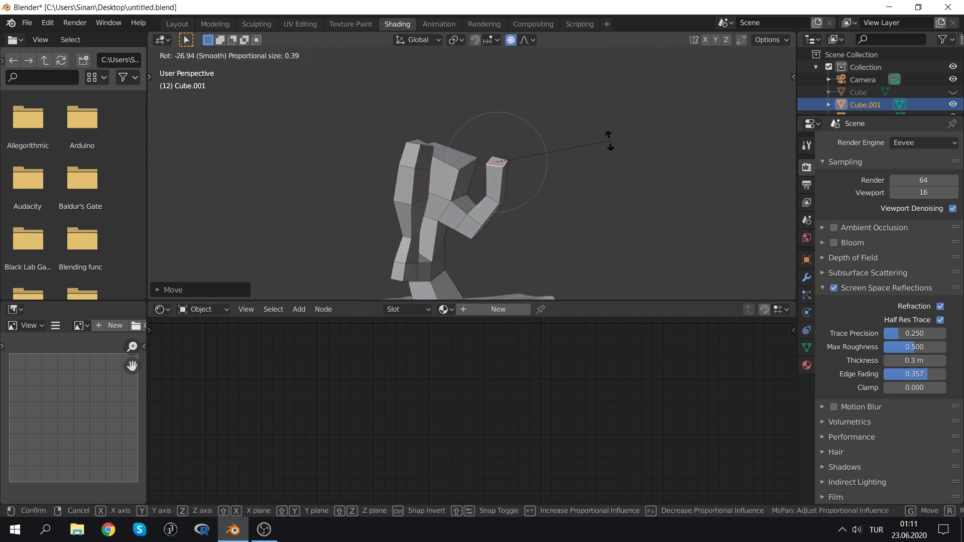
pyautogui.click(610, 141)
pyautogui.moveTo(608, 168)
pyautogui.mouseDown(button='middle')
pyautogui.moveTo(512, 161)
pyautogui.moveTo(499, 186)
pyautogui.moveTo(510, 215)
pyautogui.moveTo(368, 228)
pyautogui.moveTo(428, 216)
pyautogui.moveTo(496, 238)
pyautogui.moveTo(422, 224)
pyautogui.mouseUp(button='middle')
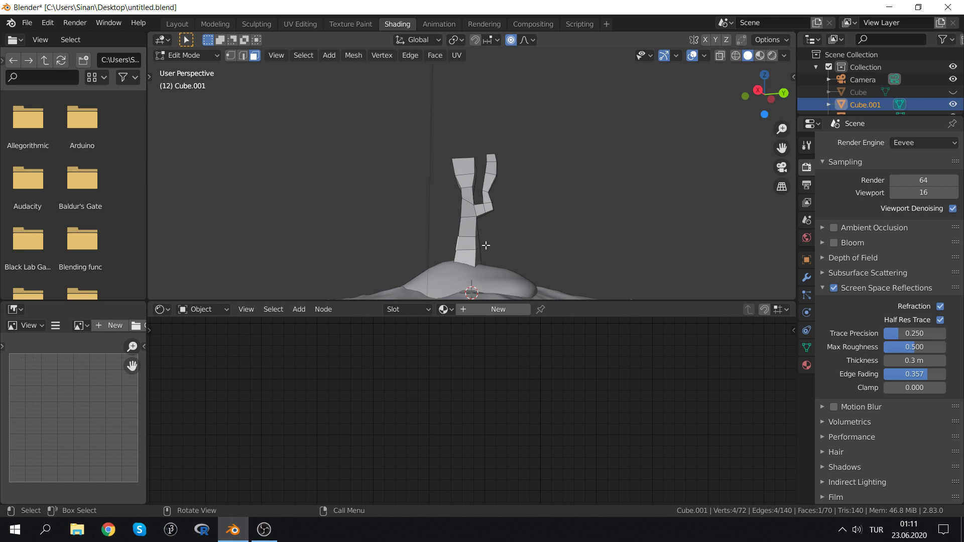
# Extrude another trunk face into a new branch with a centred loop cut, in face select mode
pyautogui.press('e')
pyautogui.click(457, 238)
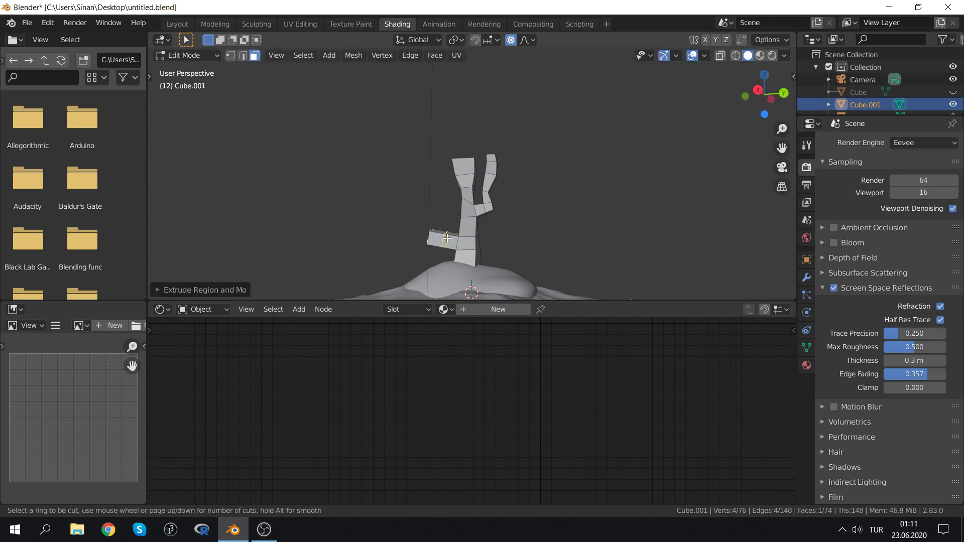
pyautogui.hotkey('ctrl', 'r')
pyautogui.click(447, 238)
pyautogui.rightClick(447, 238)
pyautogui.moveTo(447, 238); pyautogui.dragTo(445, 237, button='middle')
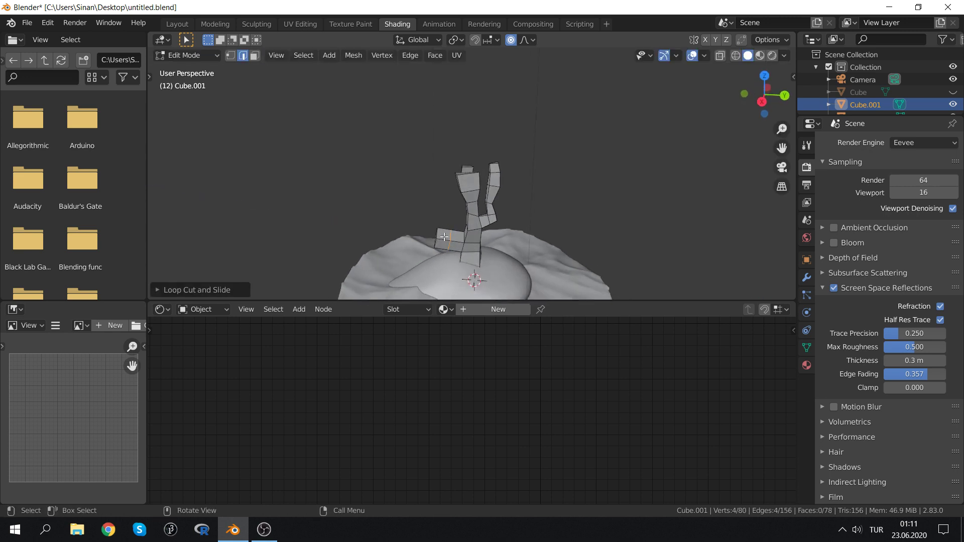
pyautogui.scroll(2, 450, 248)
pyautogui.press('3')
pyautogui.moveTo(481, 289); pyautogui.dragTo(474, 273, button='middle')
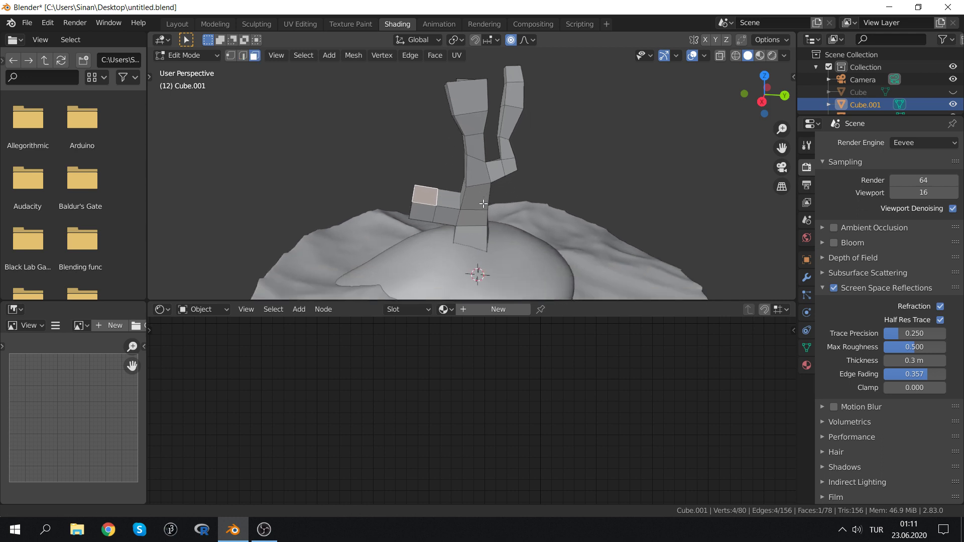
# Extrude the branch end into a tapered segment and shift it sideways to bend it
pyautogui.press('e')
pyautogui.click(488, 165)
pyautogui.press('s')
pyautogui.click(525, 168)
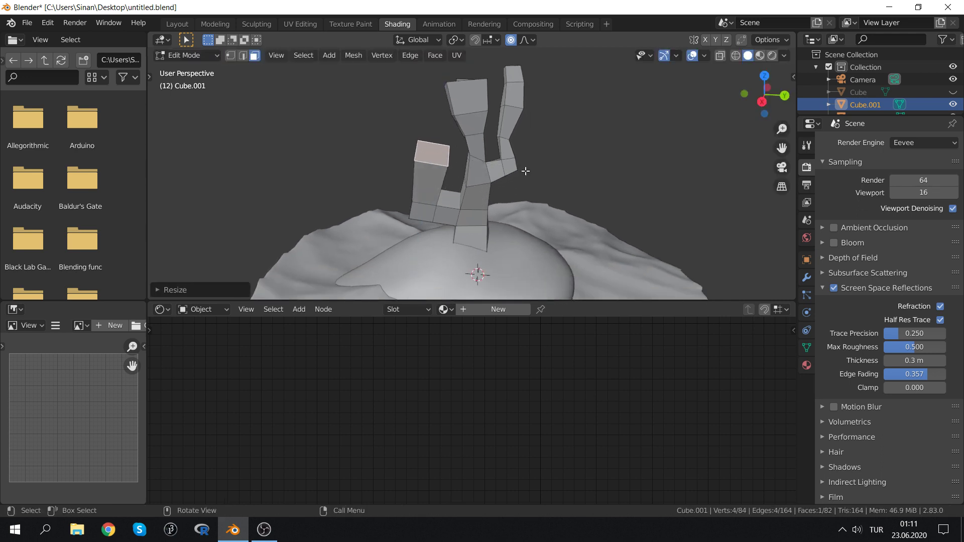
pyautogui.moveTo(525, 168)
pyautogui.mouseDown(button='middle')
pyautogui.moveTo(513, 146)
pyautogui.moveTo(615, 167)
pyautogui.moveTo(554, 141)
pyautogui.mouseUp(button='middle')
pyautogui.press('g')
pyautogui.rightClick(589, 165)
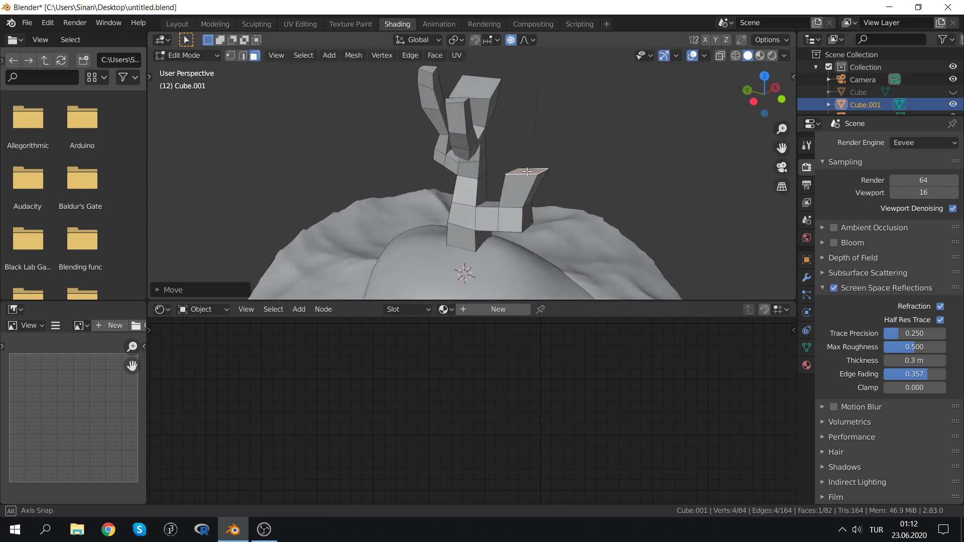
# Extrude the branch top upward twice, shrinking it, and rotate the end to bend it
pyautogui.press('e')
pyautogui.click(555, 141)
pyautogui.press('s')
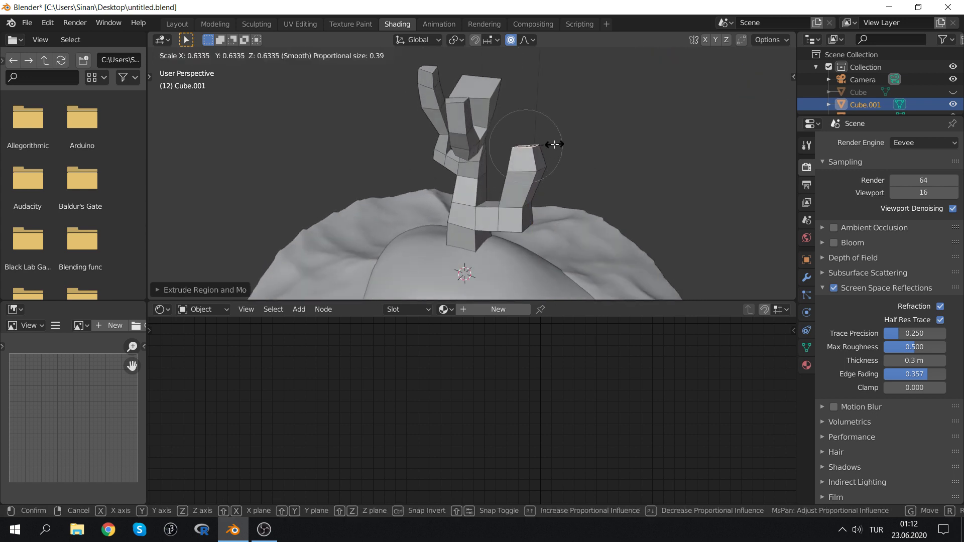
pyautogui.click(554, 144)
pyautogui.press('e')
pyautogui.click(558, 125)
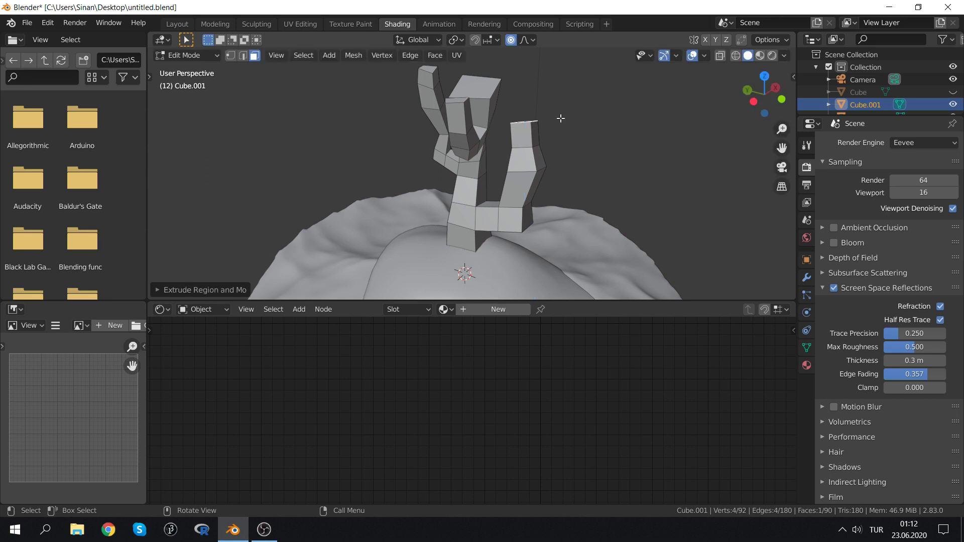
pyautogui.moveTo(558, 126); pyautogui.dragTo(539, 124, button='middle')
pyautogui.press('r')
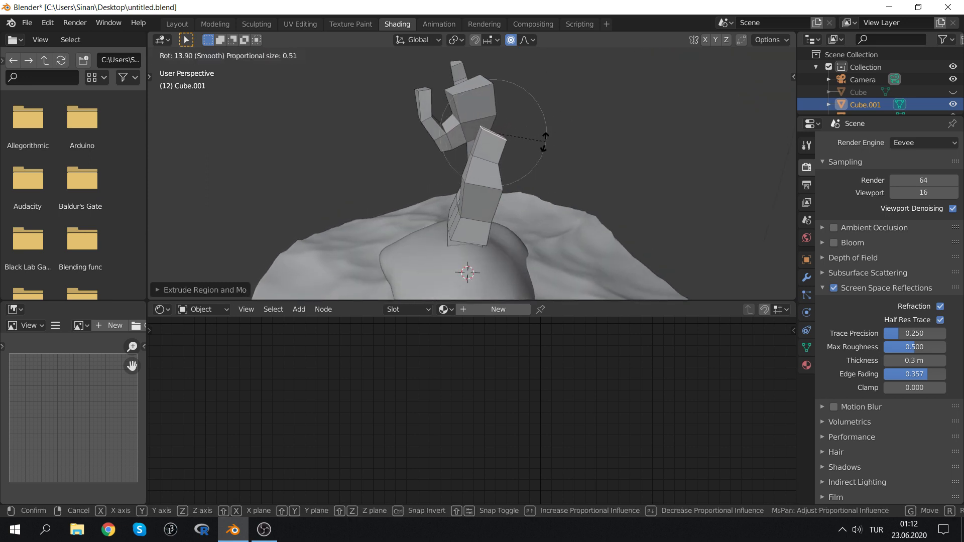
pyautogui.click(537, 145)
# Extrude and scale one more top segment to finish the tall upright prong
pyautogui.press('e')
pyautogui.click(544, 131)
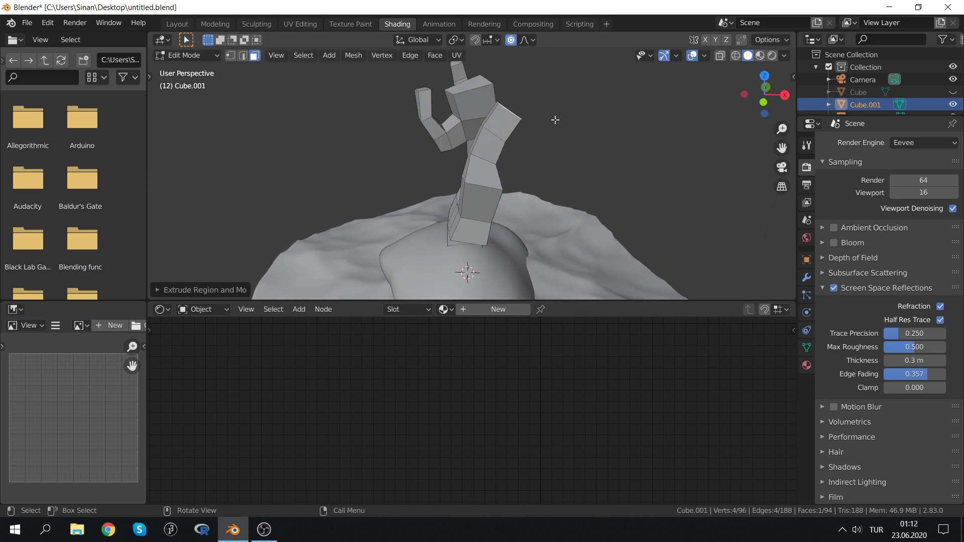
pyautogui.press('s')
pyautogui.click(558, 119)
pyautogui.moveTo(428, 167)
pyautogui.mouseDown(button='middle')
pyautogui.moveTo(504, 146)
pyautogui.moveTo(581, 142)
pyautogui.moveTo(522, 158)
pyautogui.mouseUp(button='middle')
pyautogui.scroll(-4, 504, 146)
# Move two individual vertices on the branches to roughen the figure's blocky outline
pyautogui.scroll(5, 523, 157)
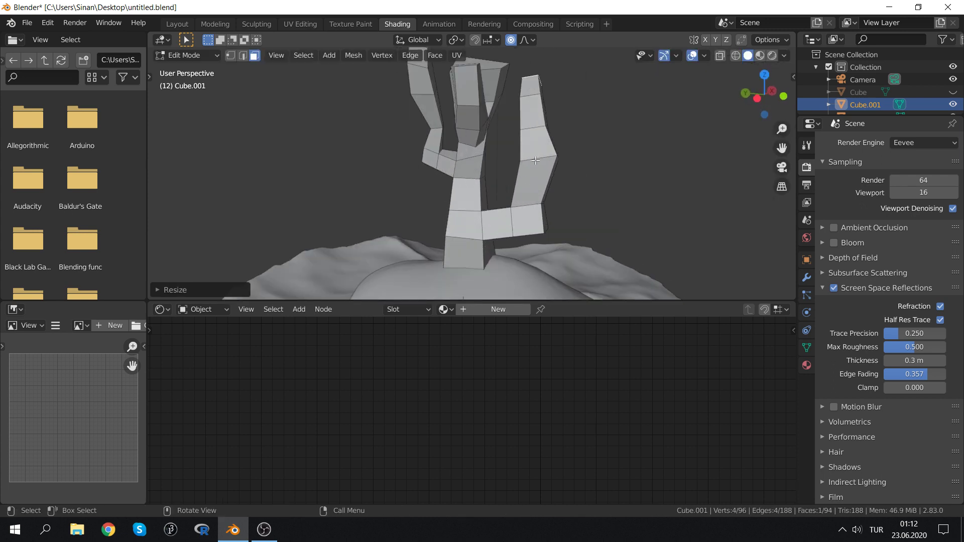
pyautogui.press('1')
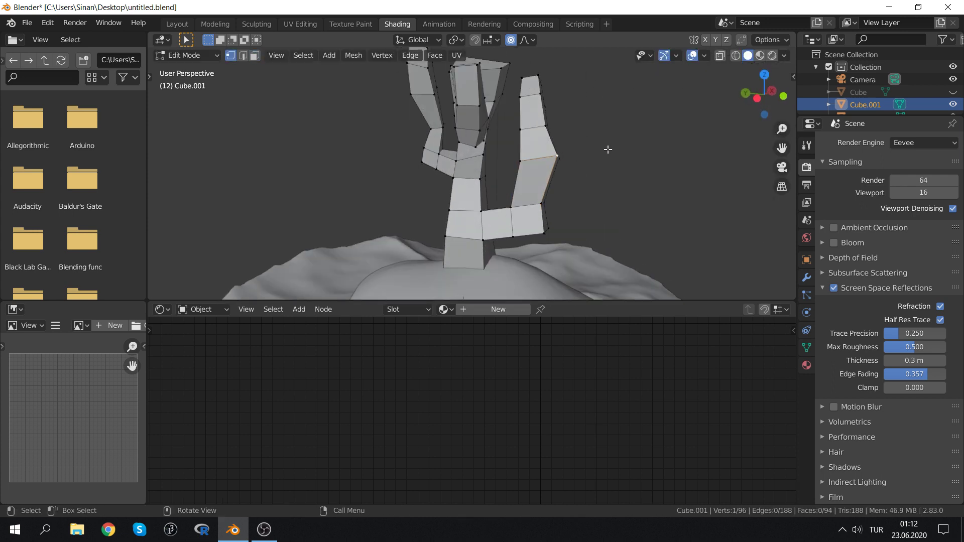
pyautogui.press('g')
pyautogui.click(585, 153)
pyautogui.moveTo(586, 153); pyautogui.dragTo(444, 146, button='middle')
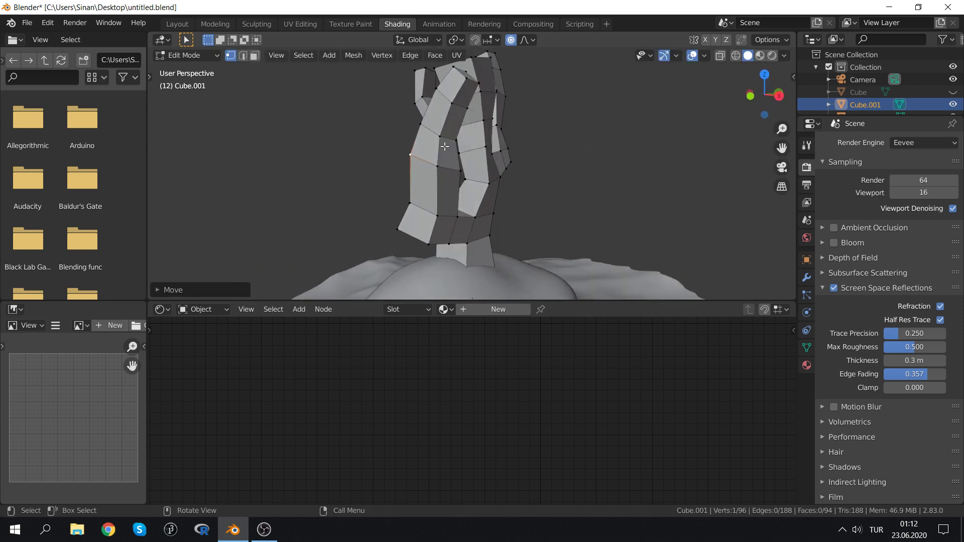
pyautogui.press('g')
pyautogui.click(436, 177)
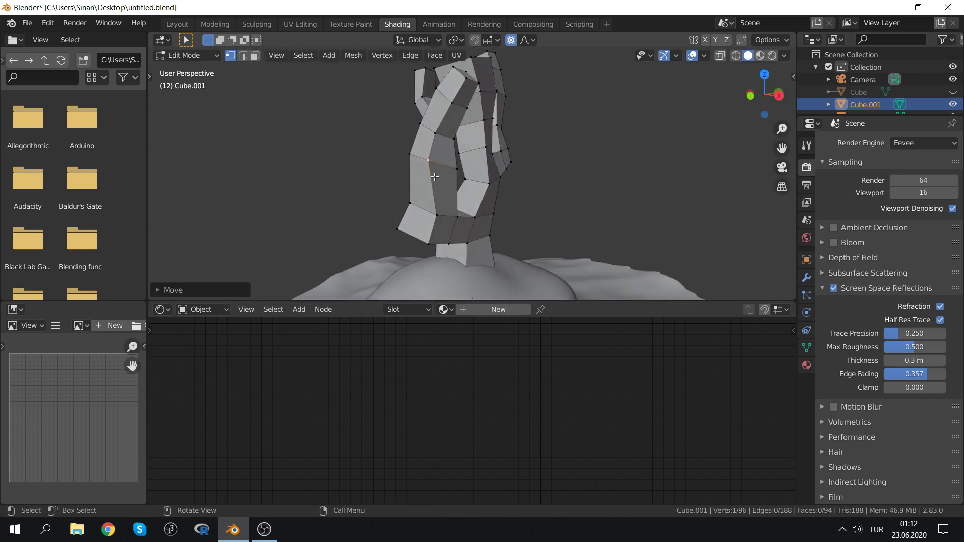
pyautogui.moveTo(370, 173); pyautogui.dragTo(494, 166, button='middle')
pyautogui.scroll(-3, 477, 211)
pyautogui.moveTo(458, 258); pyautogui.dragTo(462, 261, button='middle')
pyautogui.scroll(5, 503, 112)
pyautogui.moveTo(503, 112)
pyautogui.mouseDown(button='middle')
pyautogui.moveTo(427, 151)
pyautogui.moveTo(323, 229)
pyautogui.mouseUp(button='middle')
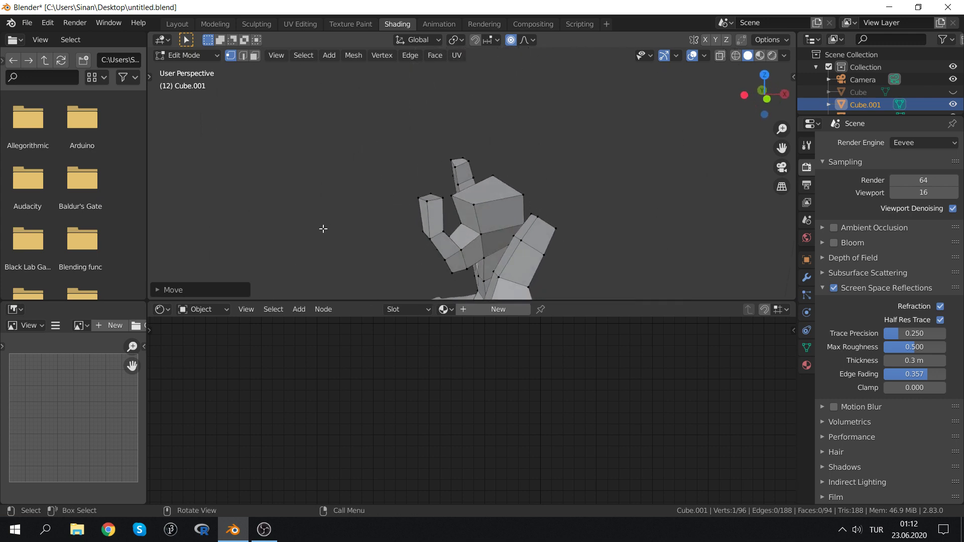
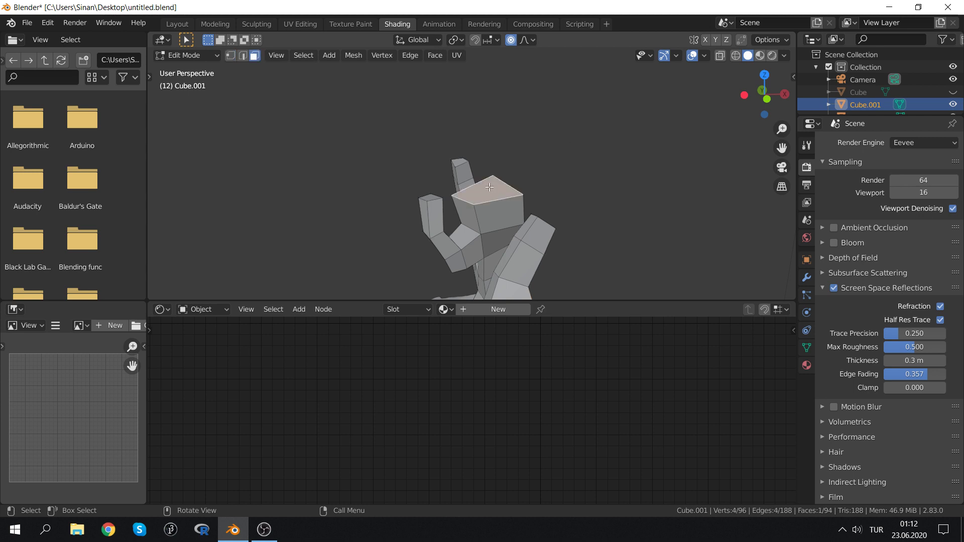
# Extrude the middle prong's top face in place, disable proportional editing, and widen the face outward
pyautogui.moveTo(495, 179); pyautogui.dragTo(505, 187, button='middle')
pyautogui.scroll(2, 512, 193)
pyautogui.scroll(2, 521, 199)
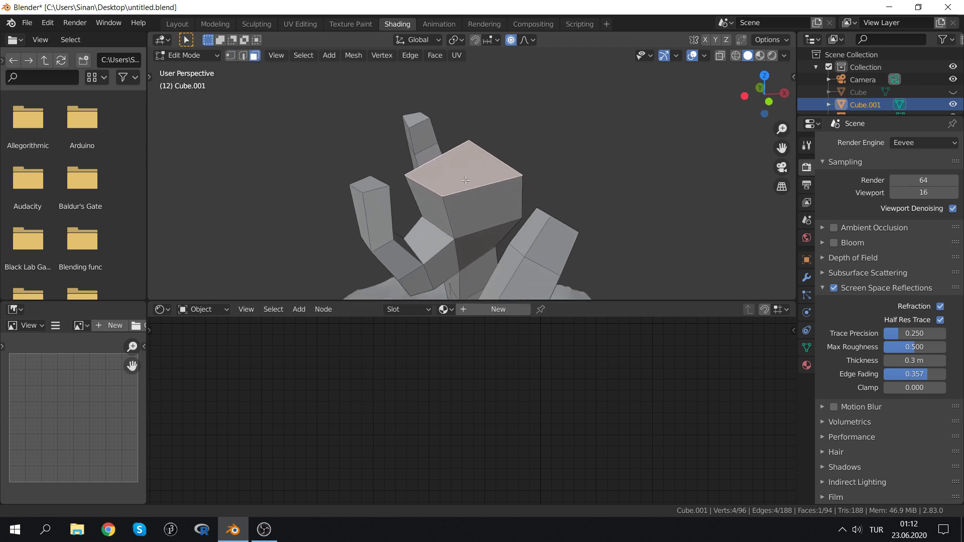
pyautogui.press('e')
pyautogui.rightClick(515, 167)
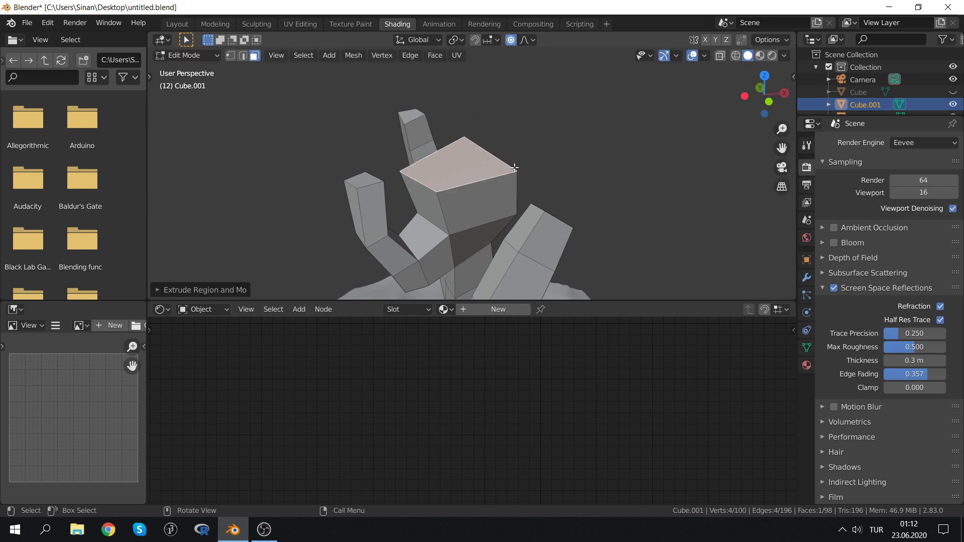
pyautogui.press('o')
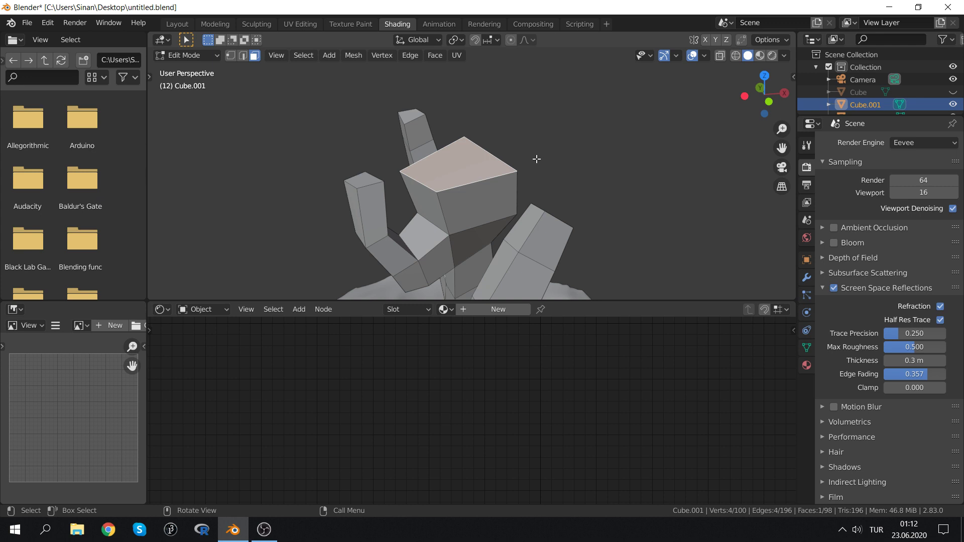
pyautogui.press('s')
pyautogui.click(560, 165)
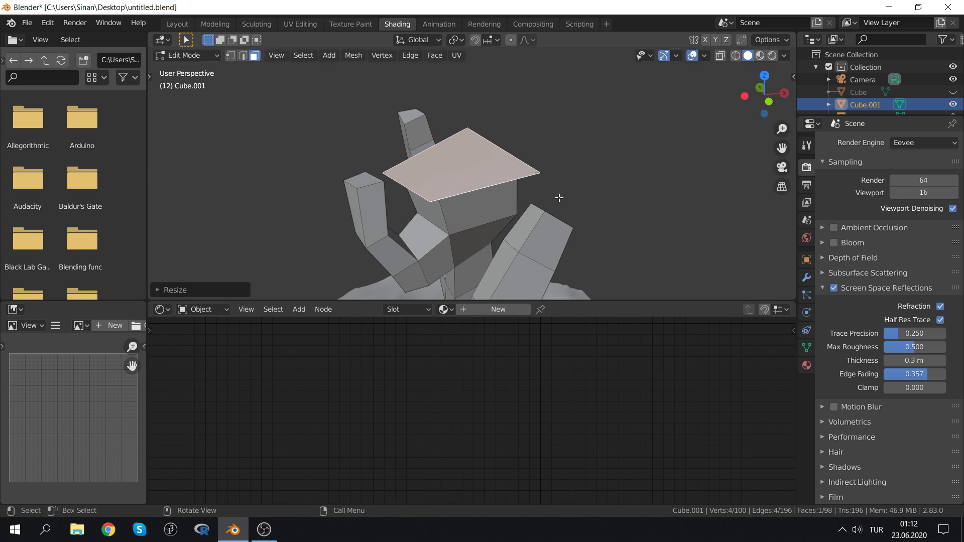
# Extrude the widened face upward into a block and scale its top to 0 for a pyramid tip
pyautogui.press('e')
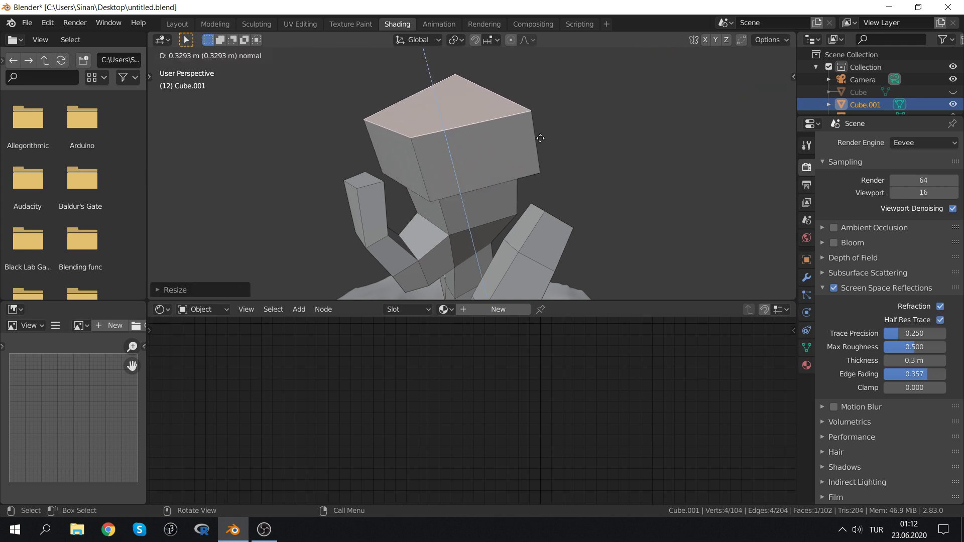
pyautogui.click(532, 109)
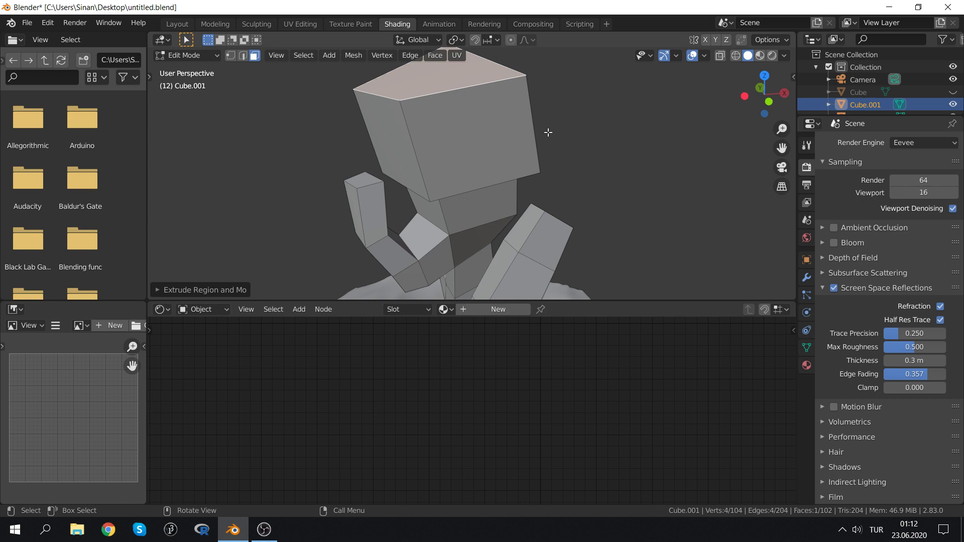
pyautogui.press('s')
pyautogui.press('0')
pyautogui.press('Return')
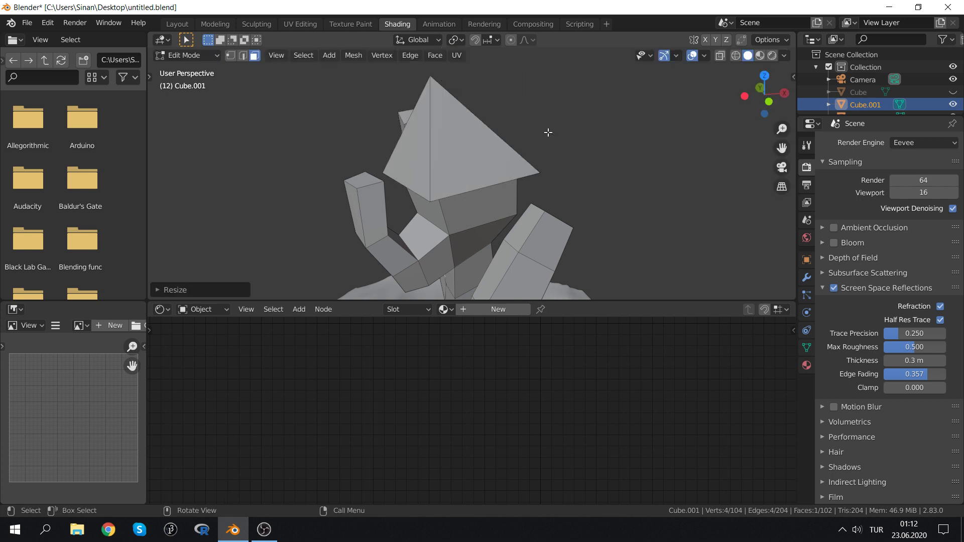
# Reposition the pyramid tip on the middle prong's cap
pyautogui.moveTo(440, 137)
pyautogui.mouseDown(button='middle')
pyautogui.moveTo(570, 116)
pyautogui.moveTo(536, 144)
pyautogui.moveTo(546, 151)
pyautogui.moveTo(522, 137)
pyautogui.moveTo(551, 133)
pyautogui.moveTo(677, 171)
pyautogui.moveTo(658, 131)
pyautogui.moveTo(642, 165)
pyautogui.mouseUp(button='middle')
pyautogui.press('g')
pyautogui.click(501, 140)
pyautogui.press('g')
pyautogui.click(596, 129)
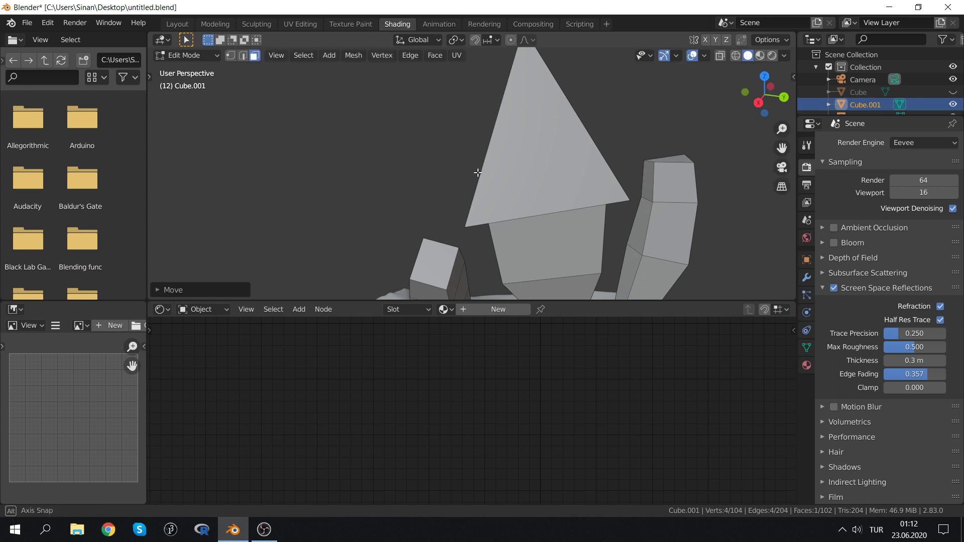
# Try bevelling the cap's edges, cancel it, and view the cap's peak closer
pyautogui.moveTo(596, 129)
pyautogui.mouseDown(button='middle')
pyautogui.moveTo(601, 160)
pyautogui.moveTo(472, 156)
pyautogui.mouseUp(button='middle')
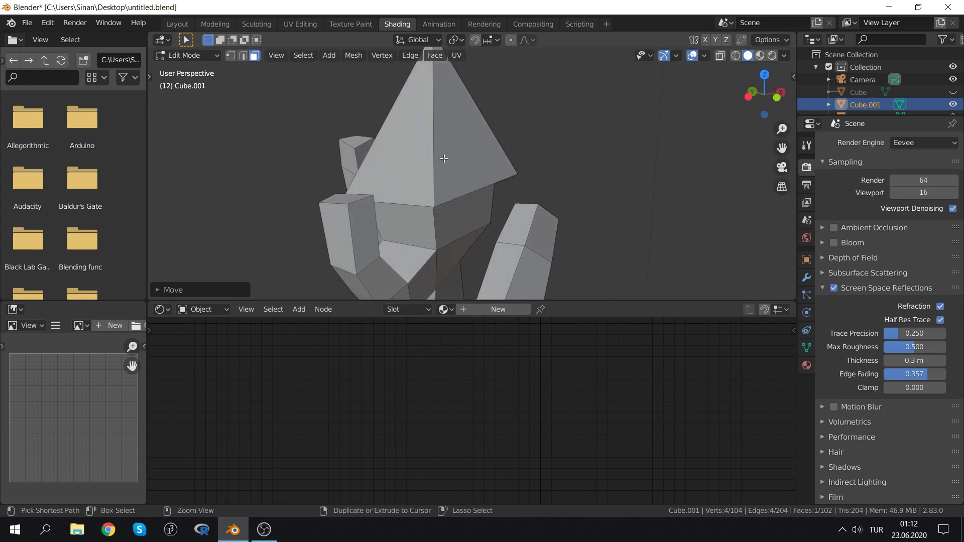
pyautogui.hotkey('ctrl', 'b')
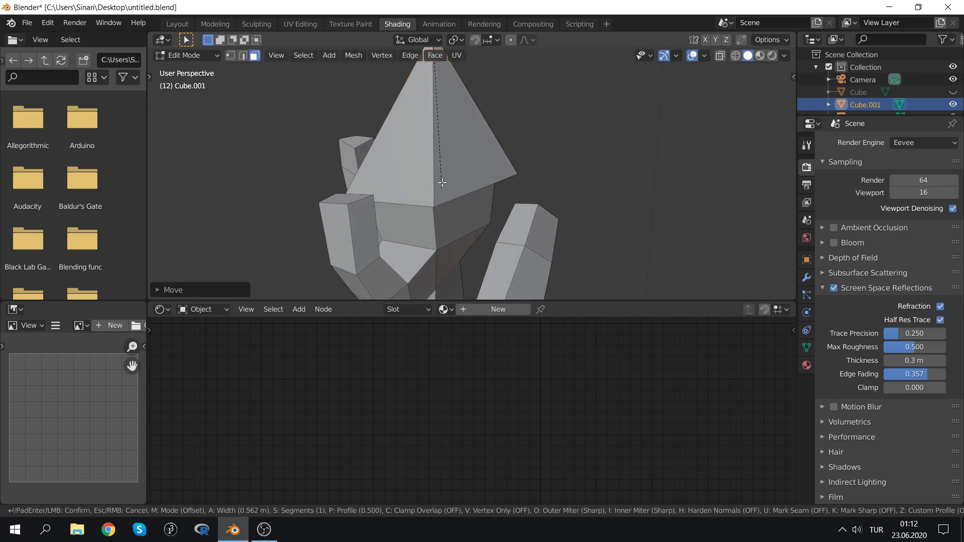
pyautogui.scroll(3, 463, 263)
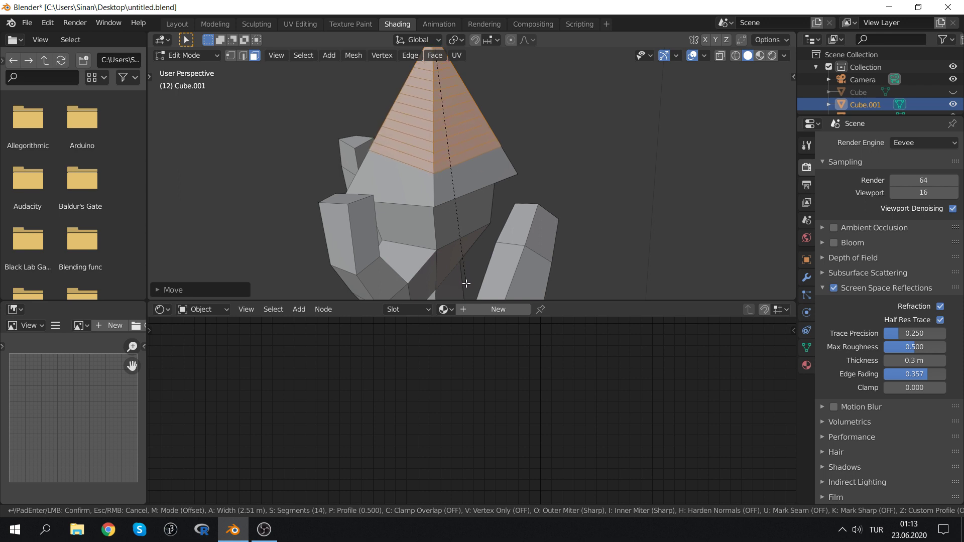
pyautogui.press('Escape')
pyautogui.moveTo(449, 147); pyautogui.dragTo(492, 140, button='middle')
pyautogui.scroll(3, 398, 109)
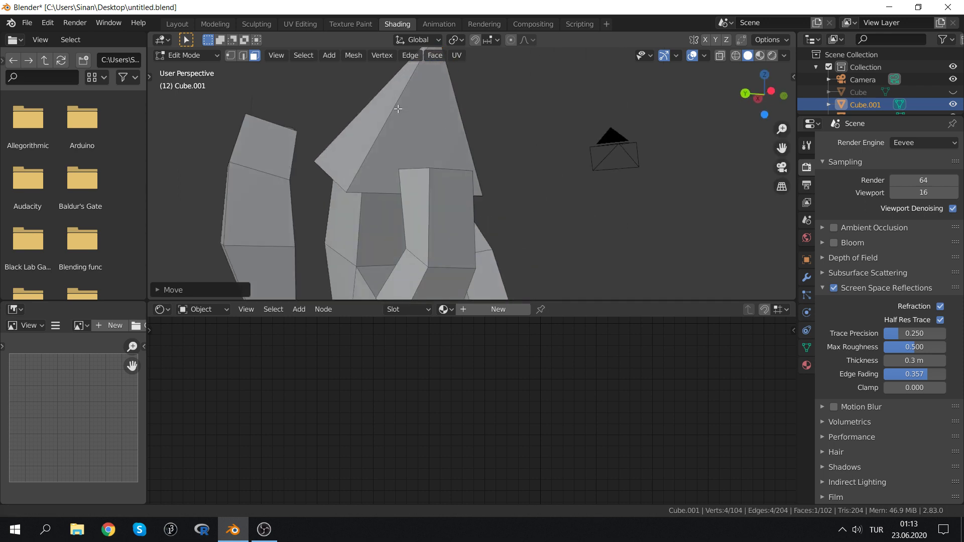
pyautogui.moveTo(398, 109); pyautogui.dragTo(392, 164, button='middle')
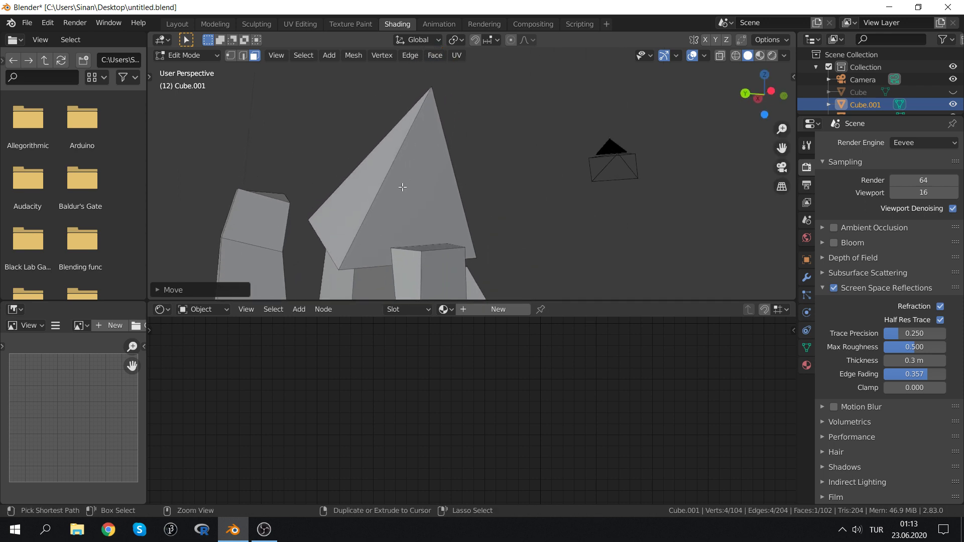
# Loop-cut the pyramid cap, widen the new loop into a rim, and bevel it round
pyautogui.hotkey('ctrl', 'r')
pyautogui.click(384, 188)
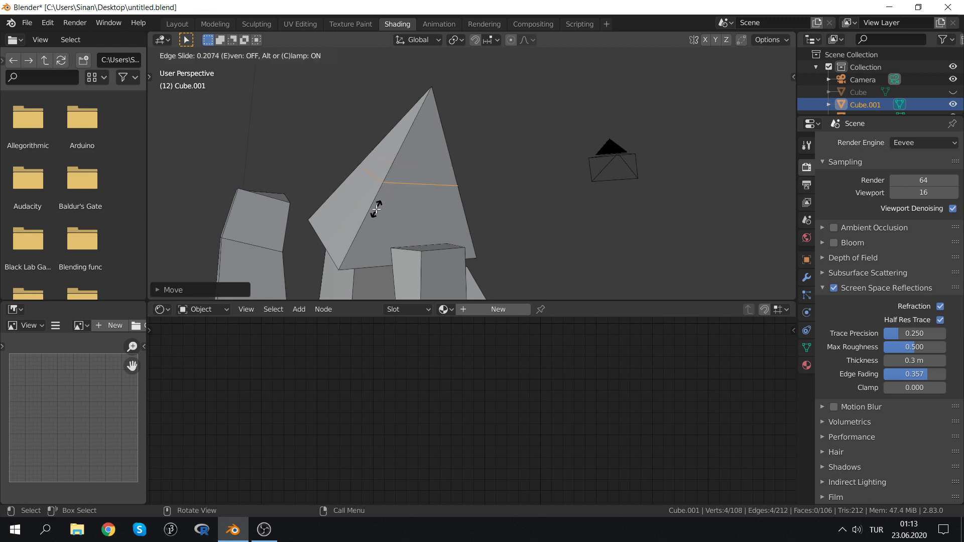
pyautogui.click(376, 209)
pyautogui.press('s')
pyautogui.click(524, 200)
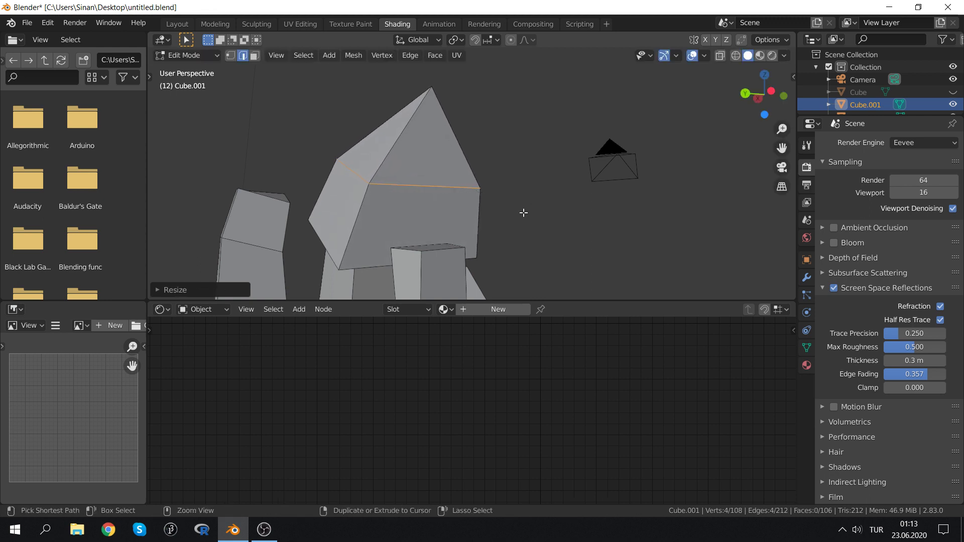
pyautogui.hotkey('ctrl', 'b')
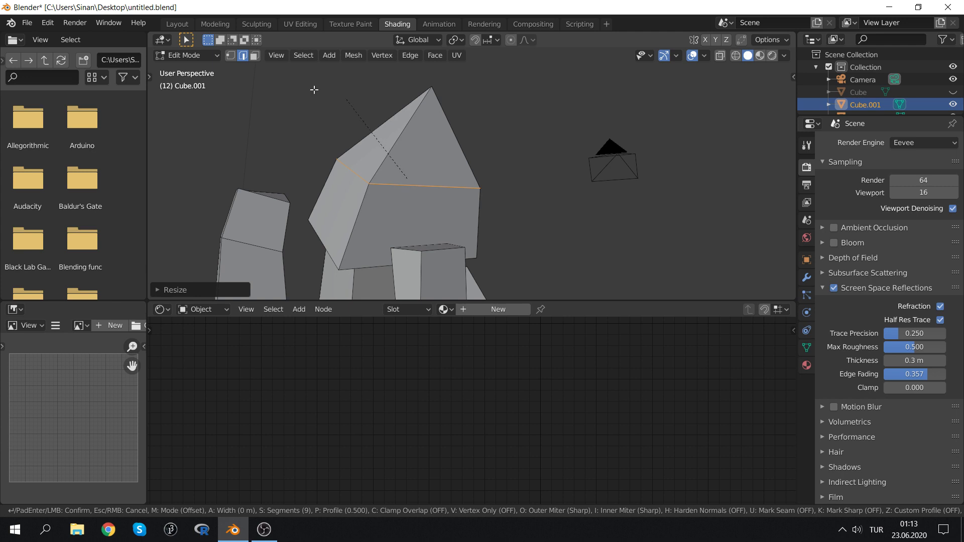
pyautogui.click(270, 67)
# Return to Object Mode and inspect the finished middle cap
pyautogui.press('Tab')
pyautogui.moveTo(250, 127)
pyautogui.mouseDown(button='middle')
pyautogui.moveTo(260, 150)
pyautogui.moveTo(424, 168)
pyautogui.moveTo(496, 191)
pyautogui.moveTo(535, 185)
pyautogui.moveTo(395, 186)
pyautogui.moveTo(434, 154)
pyautogui.moveTo(444, 162)
pyautogui.mouseUp(button='middle')
pyautogui.scroll(-5, 424, 167)
pyautogui.rightClick(485, 183)
pyautogui.press('Escape')
pyautogui.rightClick(447, 174)
pyautogui.click(441, 167)
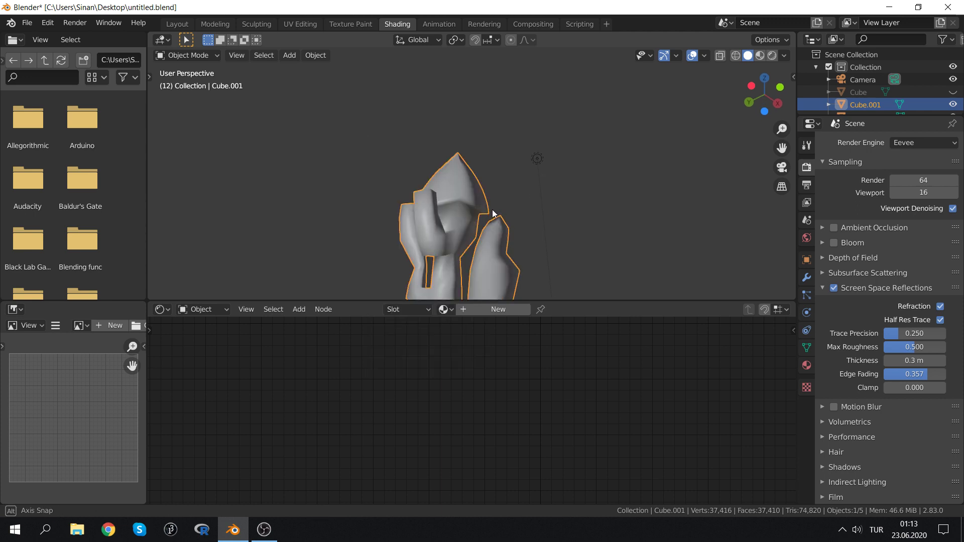
pyautogui.moveTo(493, 213)
pyautogui.mouseDown(button='middle')
pyautogui.moveTo(352, 249)
pyautogui.moveTo(285, 252)
pyautogui.moveTo(237, 225)
pyautogui.moveTo(514, 251)
pyautogui.moveTo(485, 182)
pyautogui.mouseUp(button='middle')
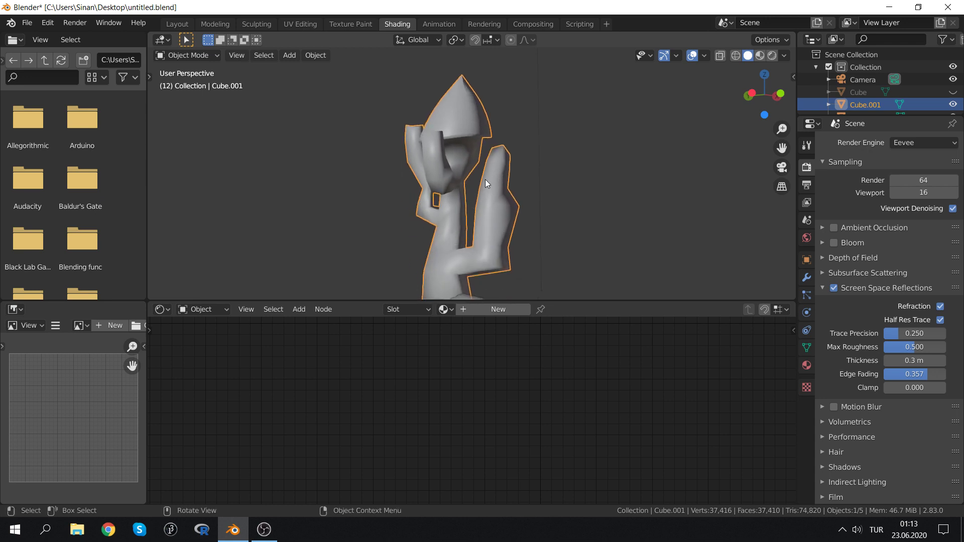
pyautogui.scroll(2, 456, 134)
pyautogui.moveTo(456, 134); pyautogui.dragTo(465, 211, button='middle')
pyautogui.rightClick(447, 162)
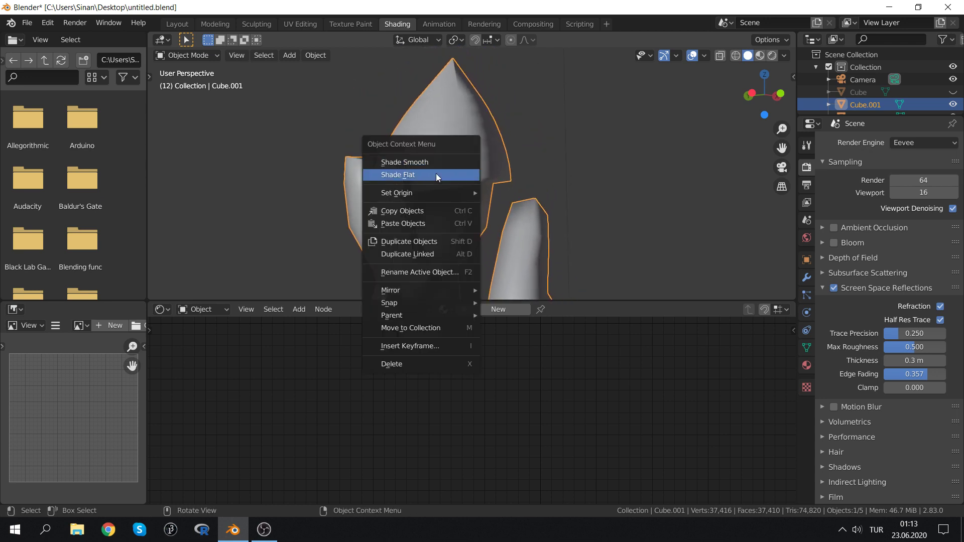
pyautogui.click(437, 176)
pyautogui.moveTo(420, 147)
pyautogui.mouseDown(button='middle')
pyautogui.moveTo(384, 180)
pyautogui.moveTo(483, 193)
pyautogui.moveTo(445, 212)
pyautogui.moveTo(388, 161)
pyautogui.mouseUp(button='middle')
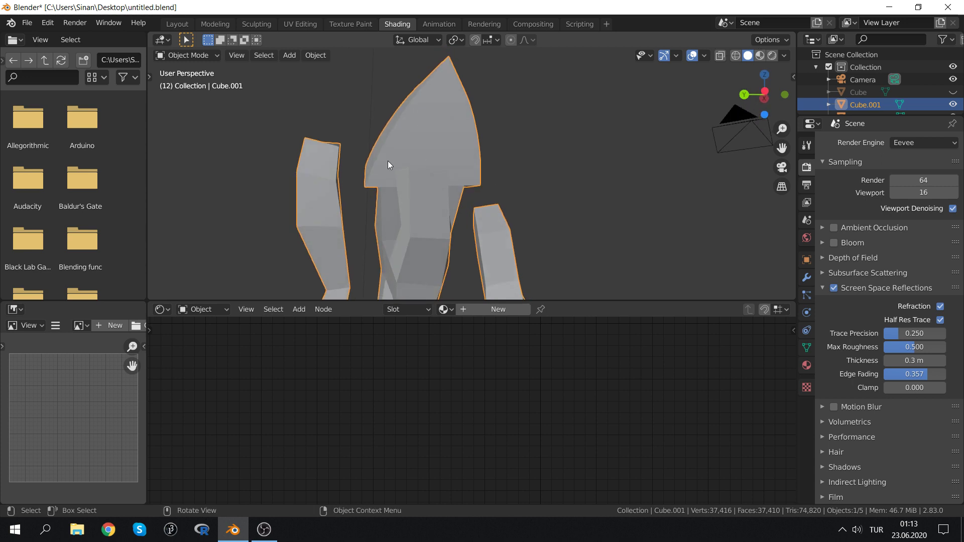
pyautogui.moveTo(317, 178); pyautogui.dragTo(327, 183, button='middle')
# In Edit Mode, extrude the left prong's top face in place and widen it outward
pyautogui.press('Tab')
pyautogui.click(326, 177)
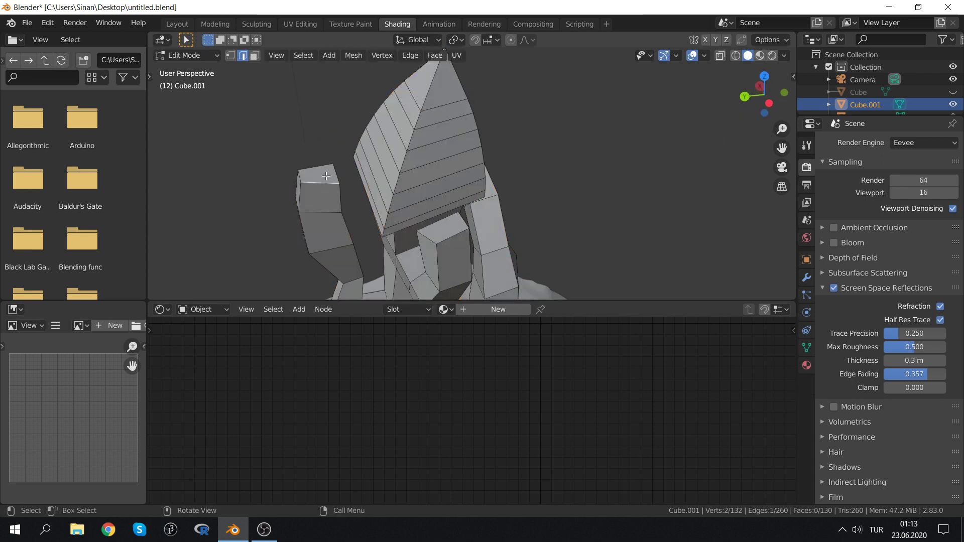
pyautogui.press('s')
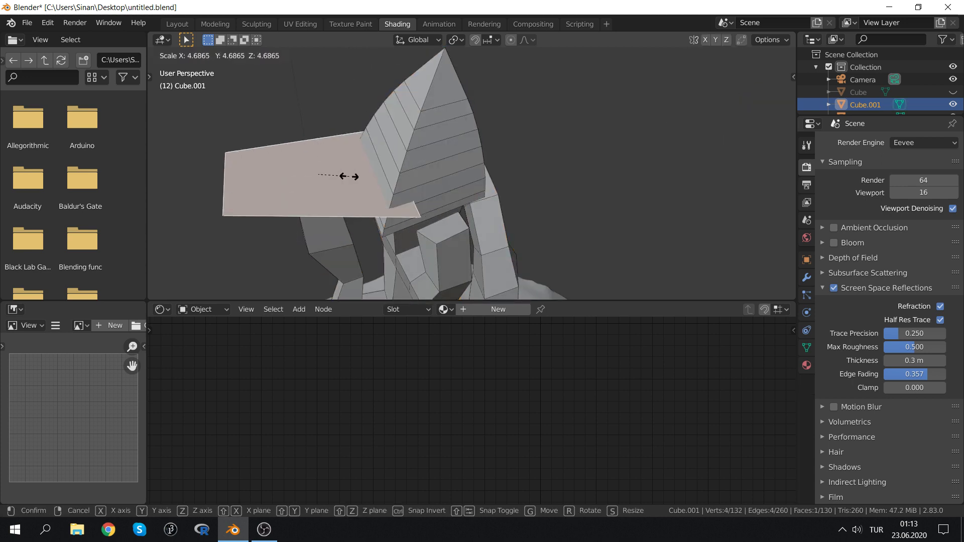
pyautogui.rightClick(330, 175)
pyautogui.press('e')
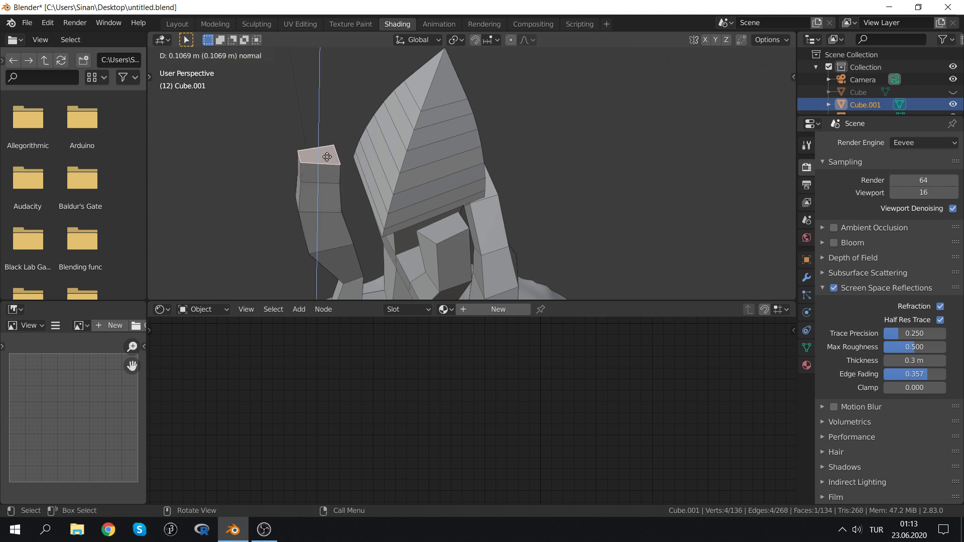
pyautogui.rightClick(332, 177)
pyautogui.press('s')
pyautogui.click(365, 180)
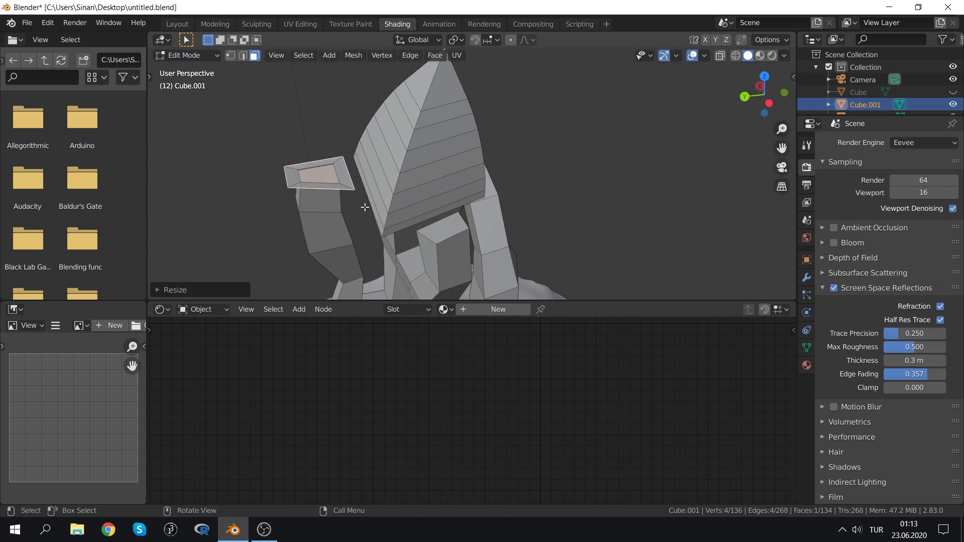
# Extrude the widened face upward and scale its top to 0 for a pyramid tip
pyautogui.press('e')
pyautogui.click(361, 133)
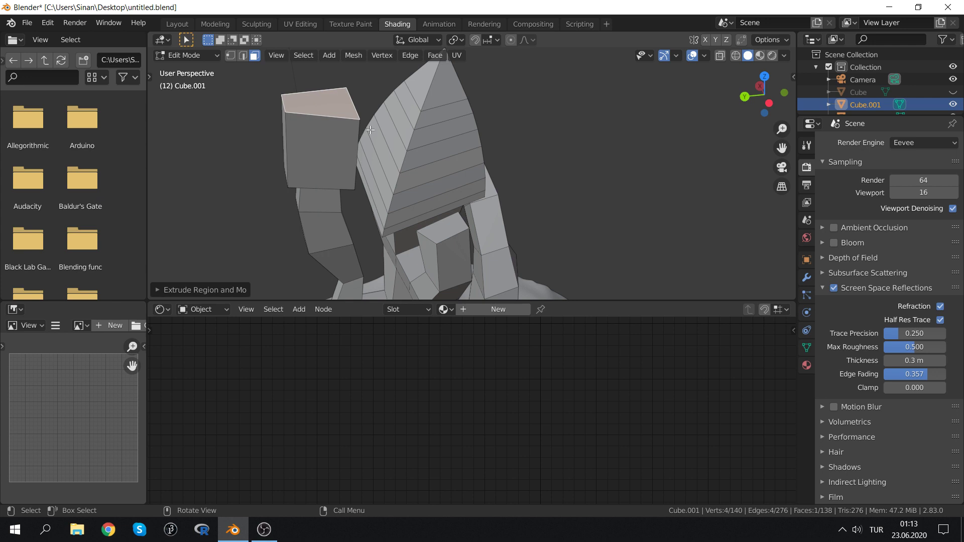
pyautogui.press('s')
pyautogui.press('0')
pyautogui.press('Return')
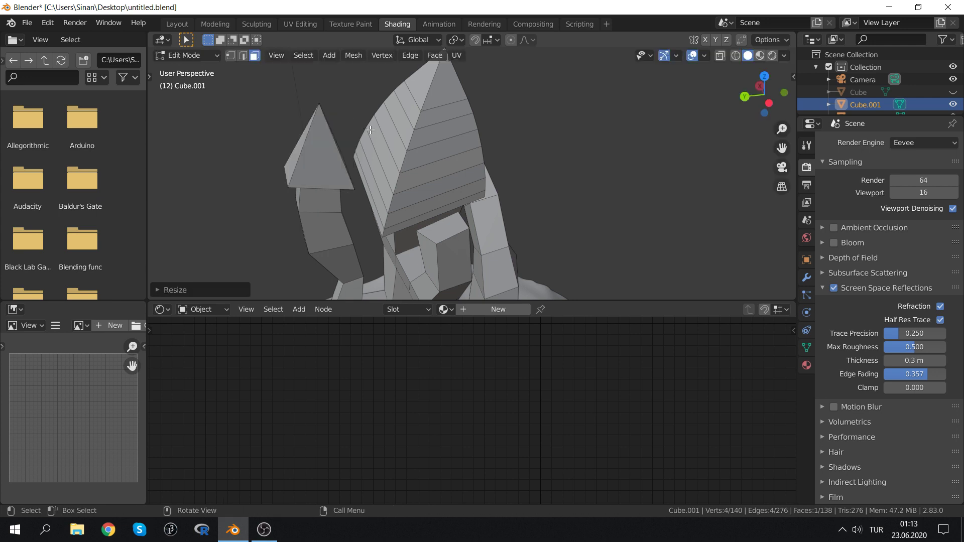
# Loop-cut the small pyramid at its centre, widen the loop into a rim, and bevel it
pyautogui.hotkey('ctrl', 'r')
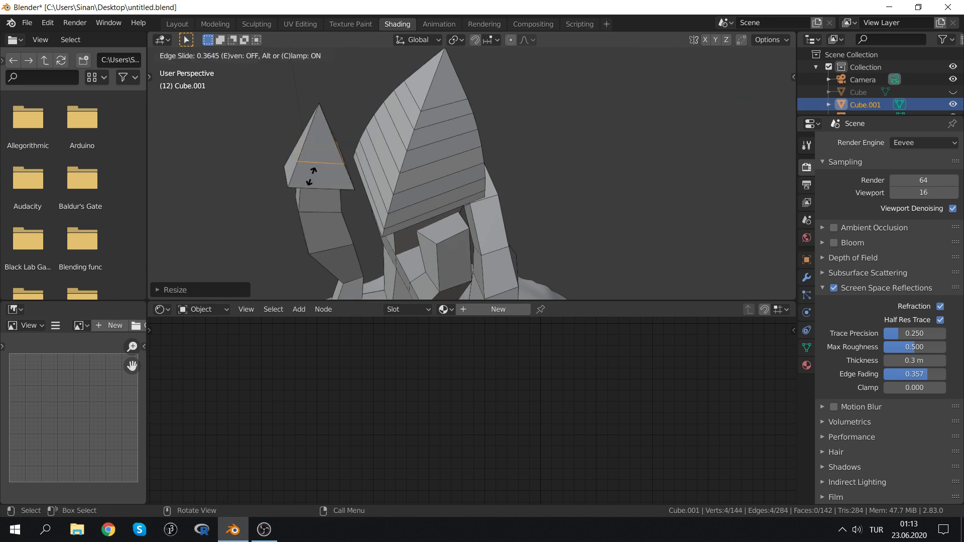
pyautogui.click(314, 169)
pyautogui.rightClick(314, 169)
pyautogui.press('s')
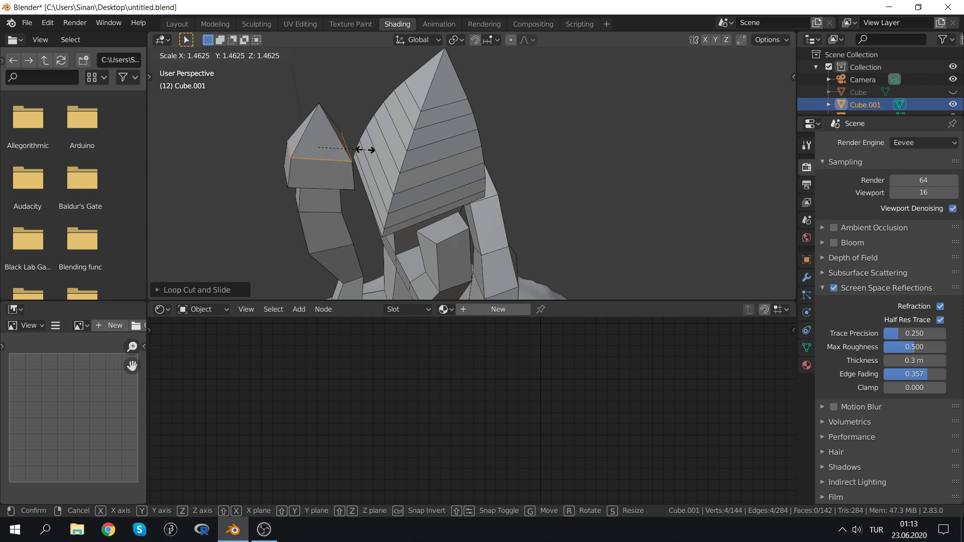
pyautogui.click(365, 150)
pyautogui.hotkey('ctrl', 'b')
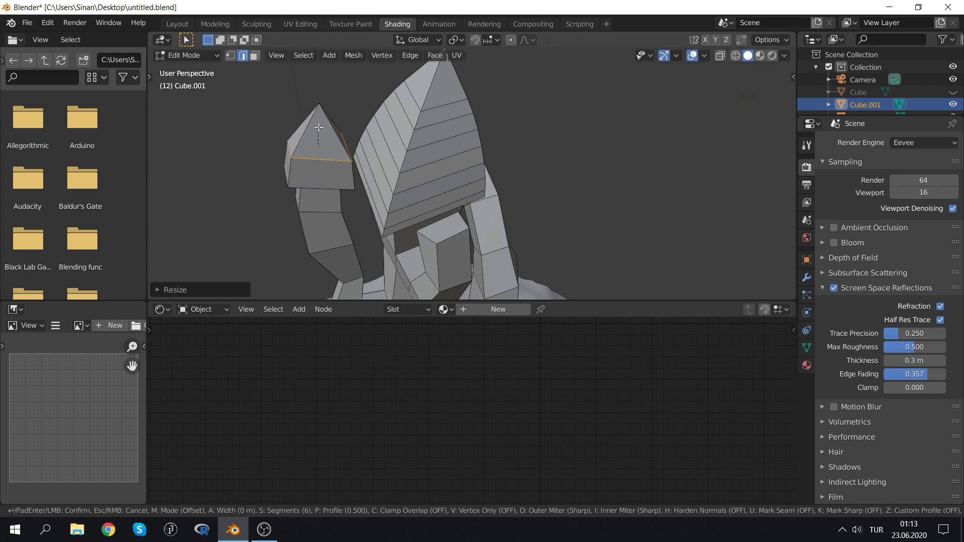
pyautogui.click(346, 79)
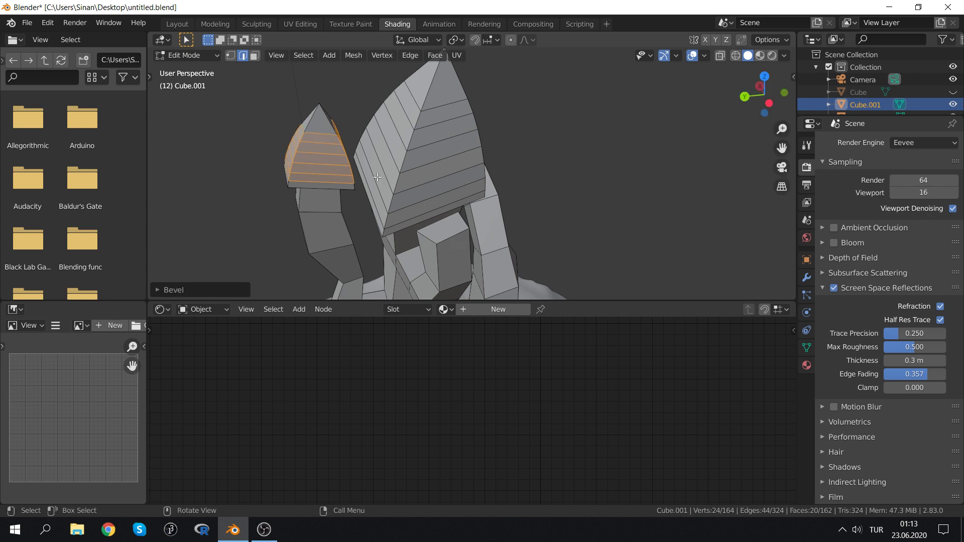
pyautogui.moveTo(377, 177); pyautogui.dragTo(603, 206, button='middle')
# In face mode, extrude the short stub's top face in place and widen it
pyautogui.click(419, 172)
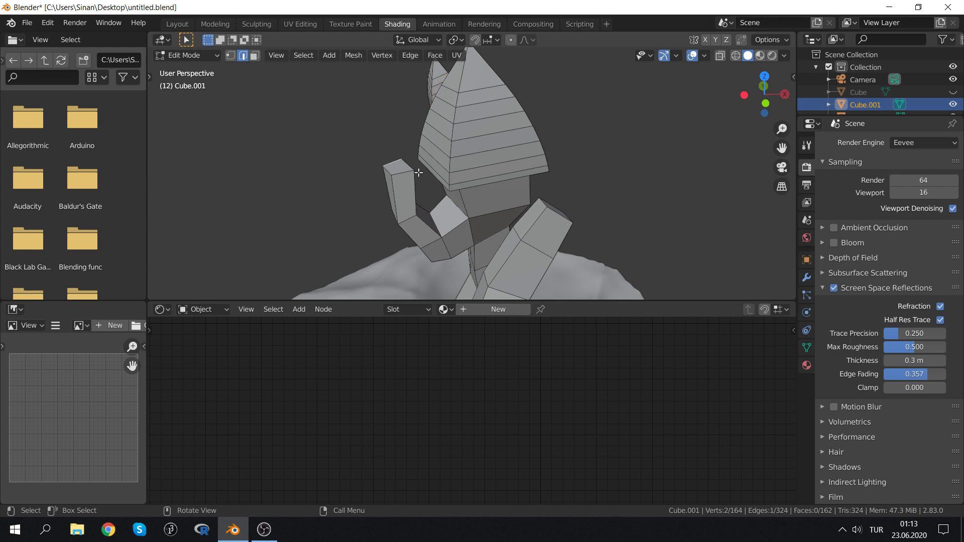
pyautogui.moveTo(419, 173); pyautogui.dragTo(451, 191, button='middle')
pyautogui.press('3')
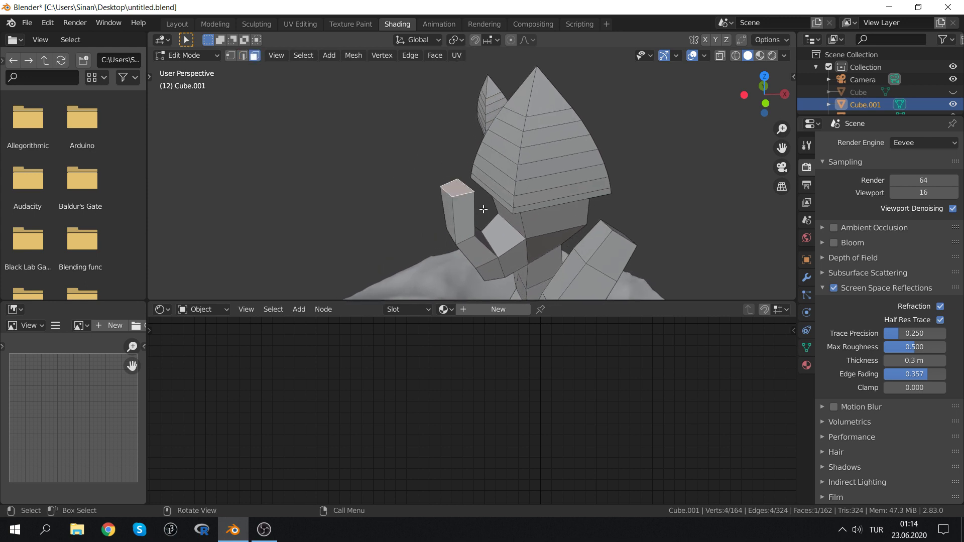
pyautogui.press('e')
pyautogui.click(483, 206)
pyautogui.press('s')
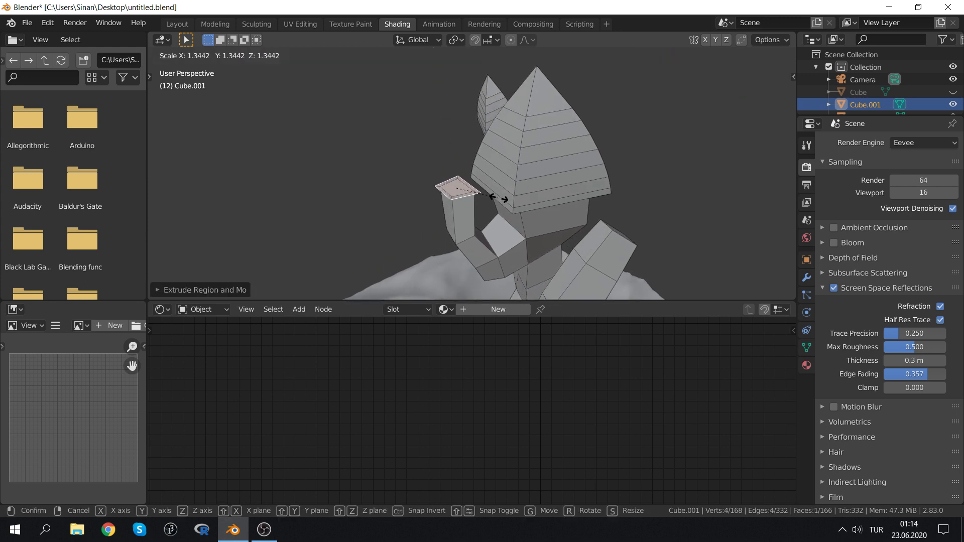
pyautogui.click(500, 199)
# Extrude the stub face upward into a column and scale its top to 0 for a point
pyautogui.press('e')
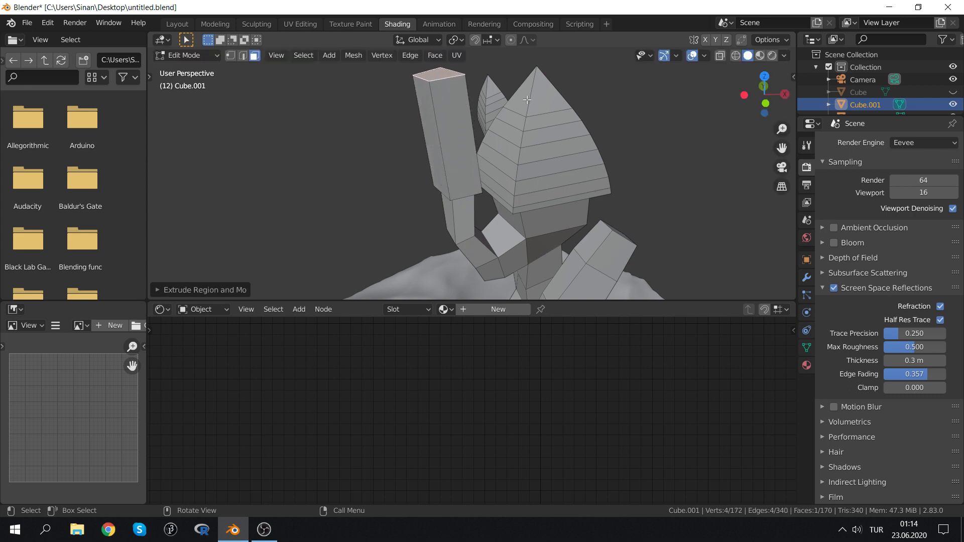
pyautogui.press('s')
pyautogui.press('0')
pyautogui.press('Return')
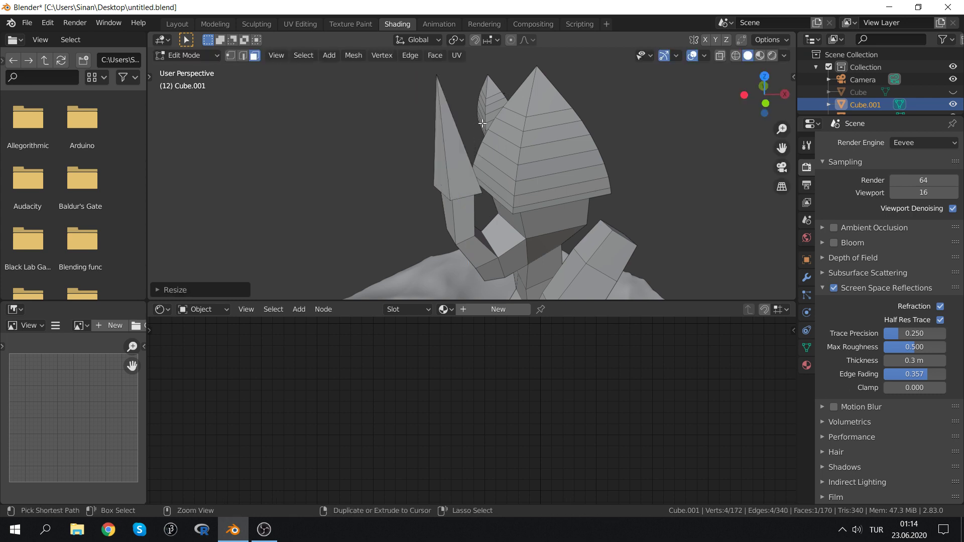
# Loop-cut the column at the cone base, widen the loop into a cap rim, and bevel it
pyautogui.hotkey('ctrl', 'r')
pyautogui.click(446, 159)
pyautogui.click(447, 146)
pyautogui.press('s')
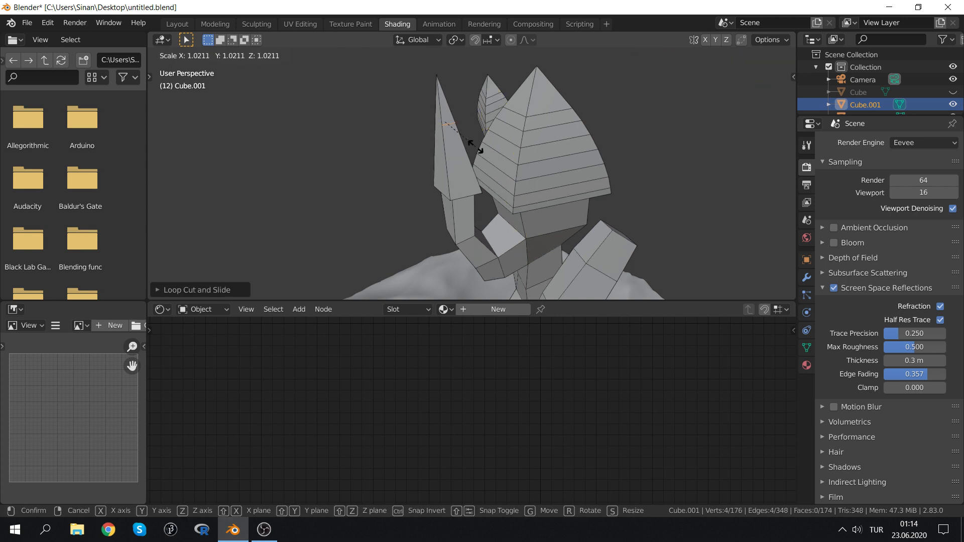
pyautogui.click(518, 145)
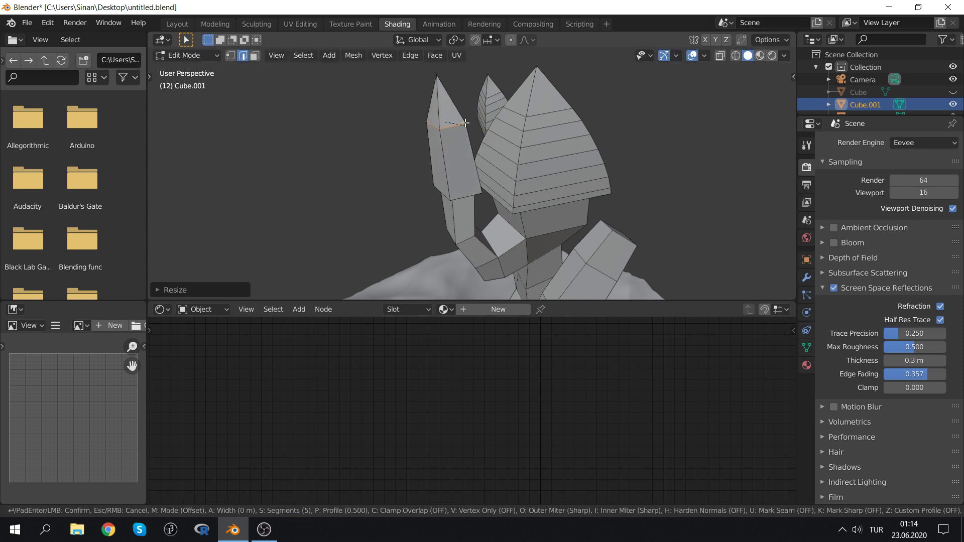
pyautogui.hotkey('ctrl', 'b')
pyautogui.click(380, 79)
pyautogui.moveTo(380, 80)
pyautogui.mouseDown(button='middle')
pyautogui.moveTo(341, 141)
pyautogui.moveTo(446, 204)
pyautogui.mouseUp(button='middle')
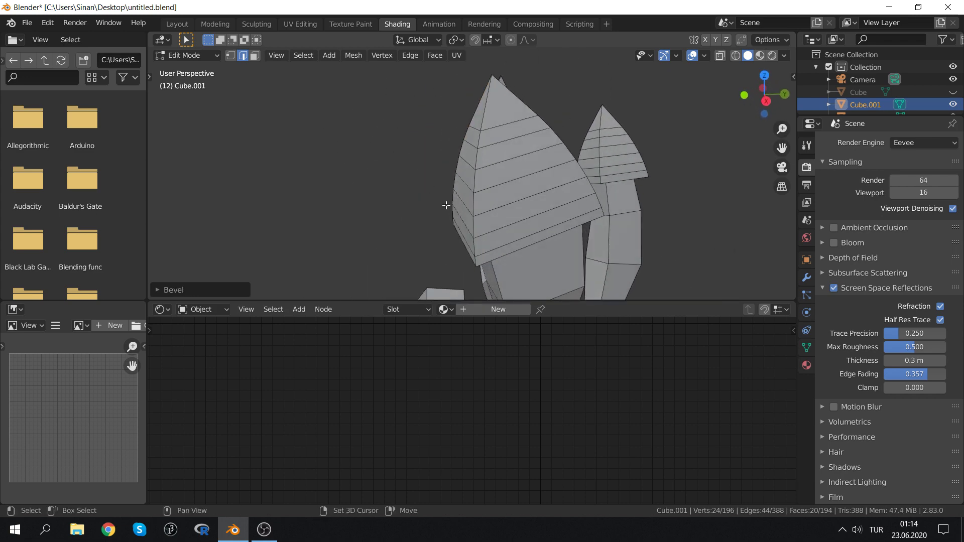
# Select the arm stub's top face, extrude it outward a short way, and resize it
pyautogui.scroll(3, 504, 235)
pyautogui.click(504, 234)
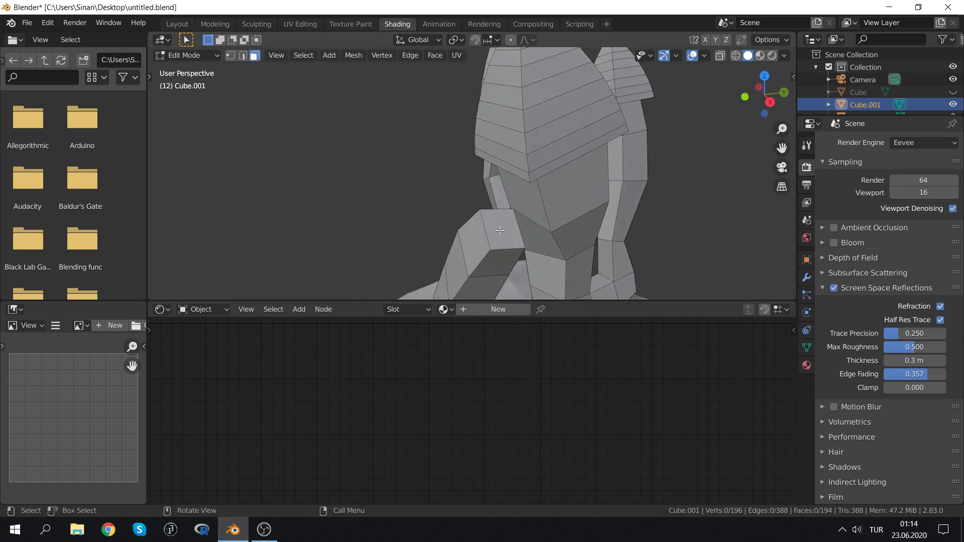
pyautogui.click(500, 230)
pyautogui.scroll(-3, 500, 230)
pyautogui.moveTo(500, 230); pyautogui.dragTo(622, 207, button='middle')
pyautogui.press('e')
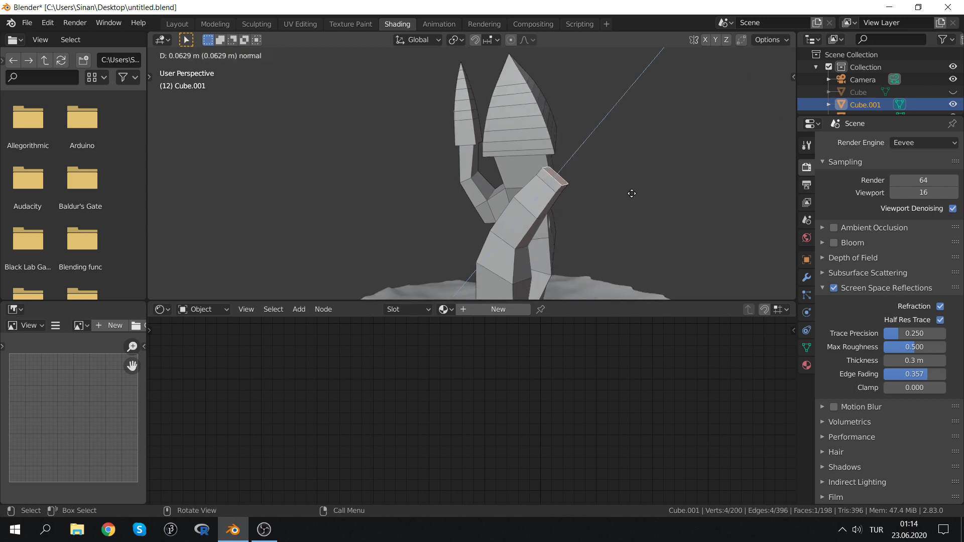
pyautogui.click(632, 194)
pyautogui.press('s')
pyautogui.click(643, 199)
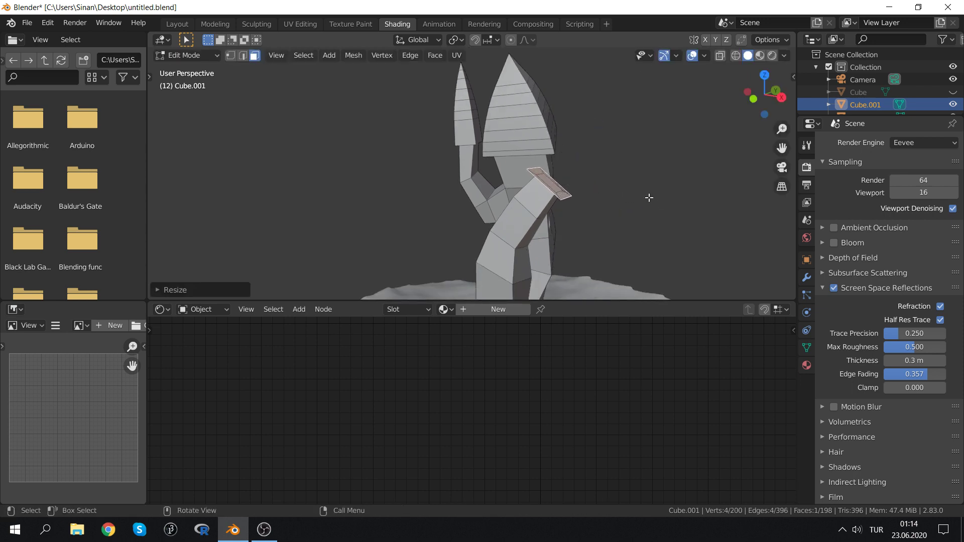
# Widen the arm face along global X, then enlarge it evenly
pyautogui.moveTo(646, 198)
pyautogui.mouseDown(button='middle')
pyautogui.moveTo(536, 218)
pyautogui.moveTo(628, 209)
pyautogui.moveTo(585, 222)
pyautogui.moveTo(472, 232)
pyautogui.mouseUp(button='middle')
pyautogui.press('s')
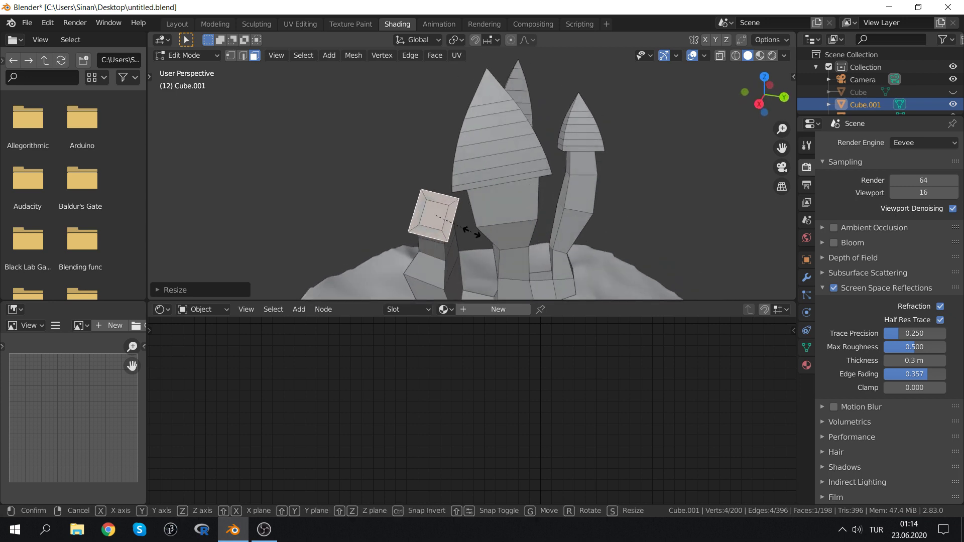
pyautogui.press('x')
pyautogui.click(467, 201)
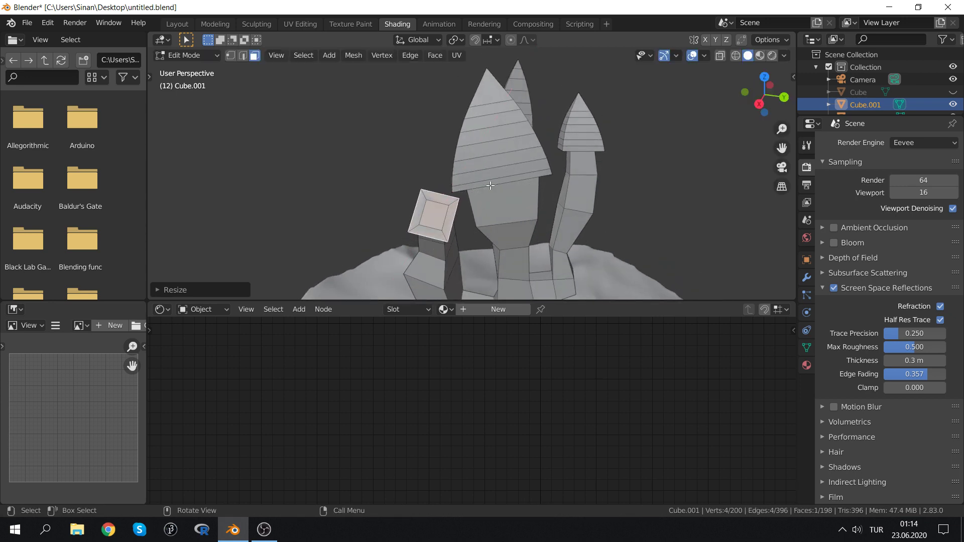
pyautogui.moveTo(467, 201)
pyautogui.mouseDown(button='middle')
pyautogui.moveTo(417, 216)
pyautogui.moveTo(547, 224)
pyautogui.mouseUp(button='middle')
pyautogui.press('s')
pyautogui.click(416, 219)
# Stretch the arm face along its own X axis
pyautogui.press('s')
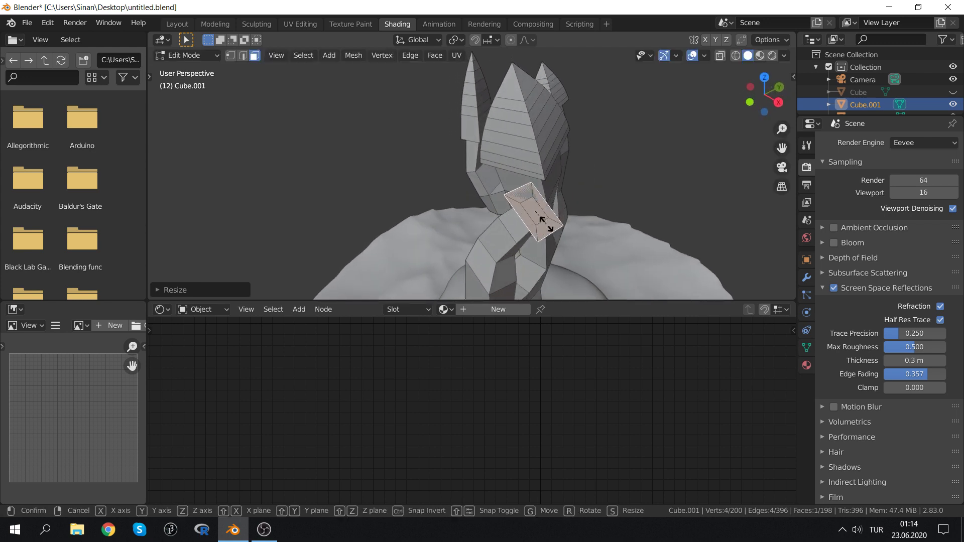
pyautogui.press('x')
pyautogui.press('x')
pyautogui.press('x')
pyautogui.press('x')
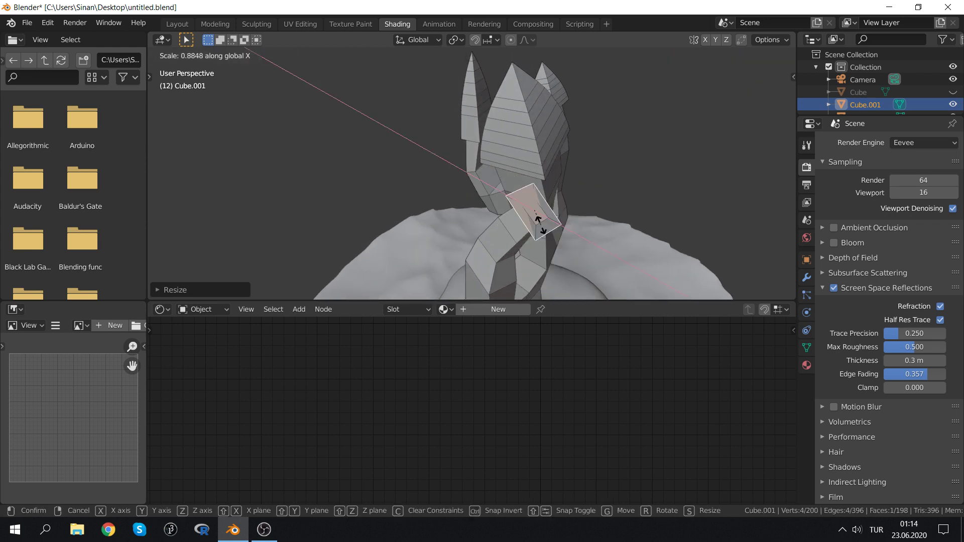
pyautogui.press('x')
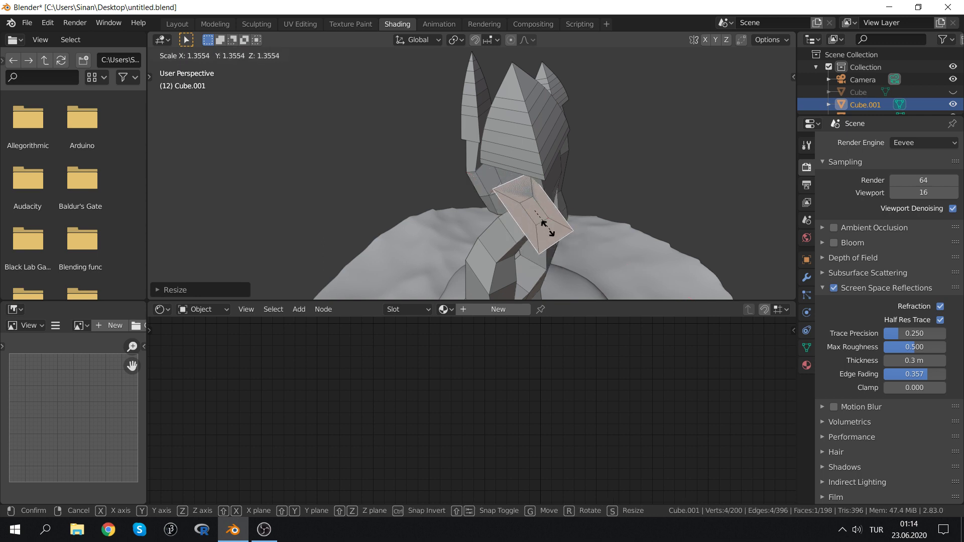
pyautogui.press('x')
pyautogui.press('x')
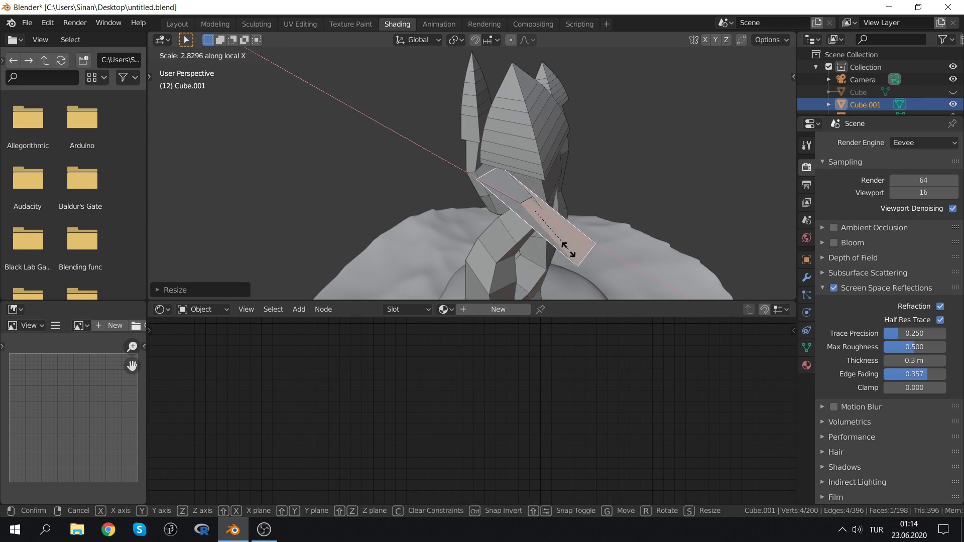
pyautogui.click(524, 224)
pyautogui.moveTo(528, 224); pyautogui.dragTo(588, 202, button='middle')
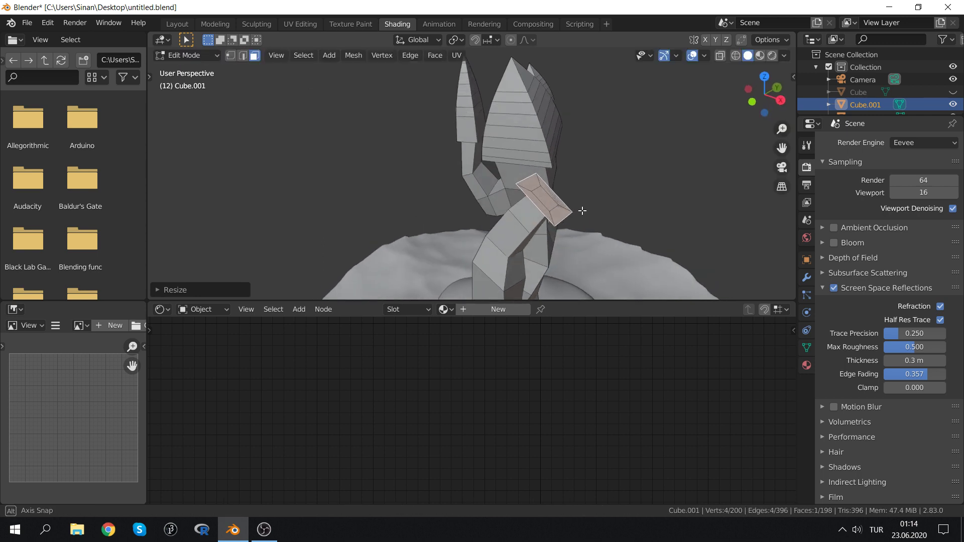
# Extrude the arm face outward again and scale its end to 0 for a point
pyautogui.press('e')
pyautogui.click(630, 181)
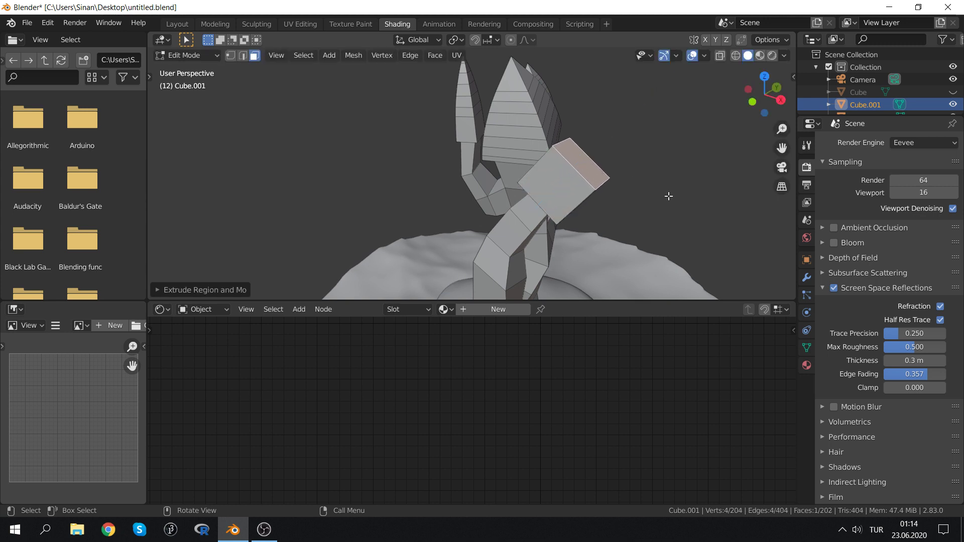
pyautogui.press('s')
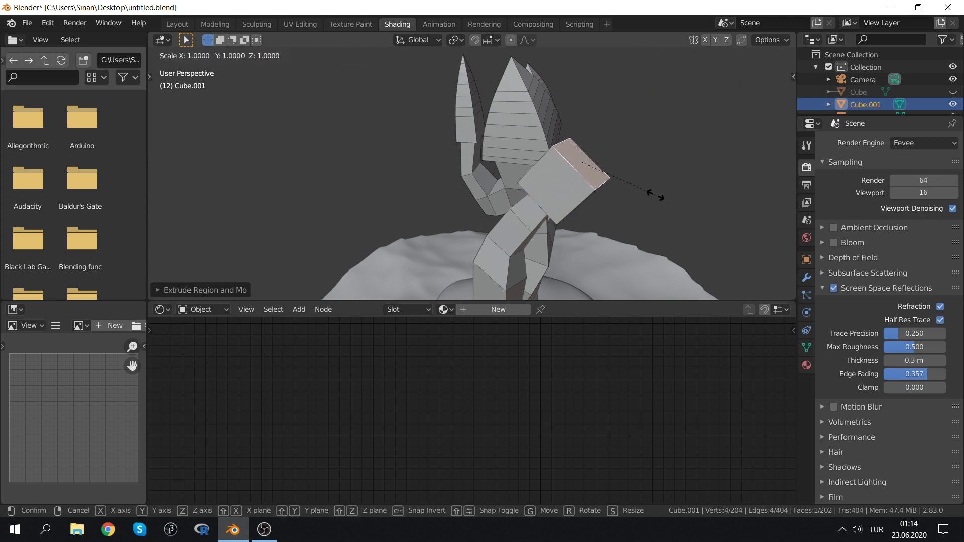
pyautogui.press('0')
pyautogui.press('Return')
# Loop-cut the arm cone, widen the loop into a cap rim, and bevel it
pyautogui.hotkey('ctrl', 'r')
pyautogui.click(568, 204)
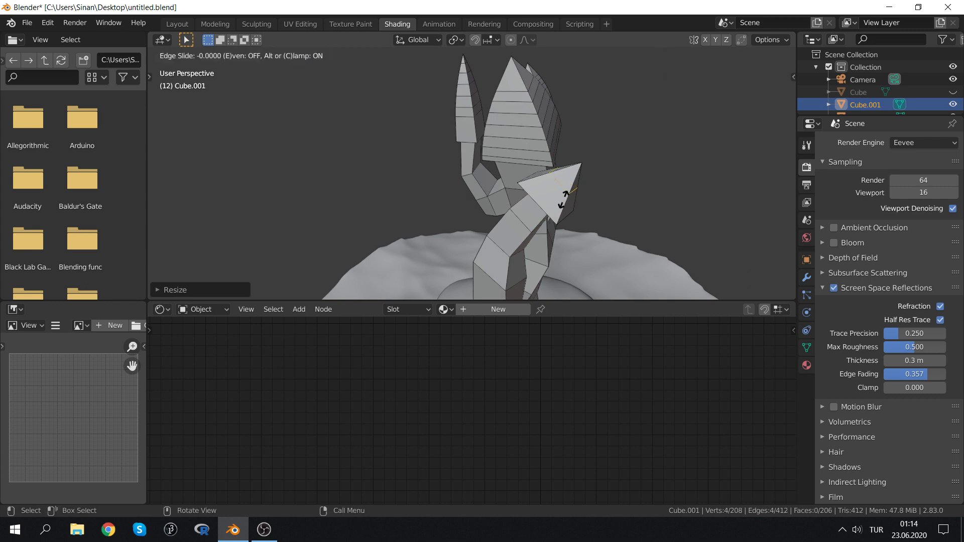
pyautogui.rightClick(565, 207)
pyautogui.press('s')
pyautogui.click(600, 209)
pyautogui.hotkey('ctrl', 'b')
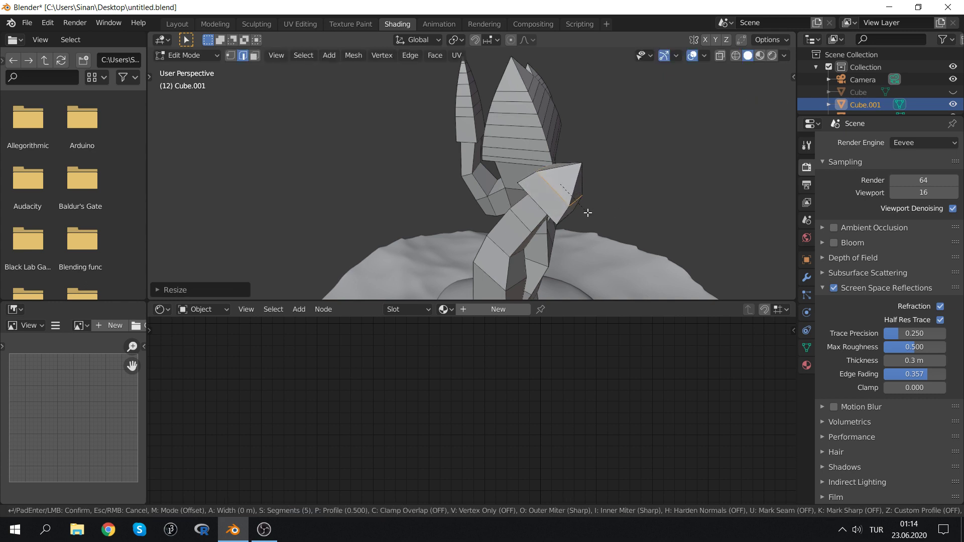
pyautogui.click(605, 150)
# Zoom out to the whole model, return to Object Mode, and bring up its shading options
pyautogui.moveTo(359, 183)
pyautogui.mouseDown(button='middle')
pyautogui.moveTo(652, 149)
pyautogui.moveTo(469, 207)
pyautogui.mouseUp(button='middle')
pyautogui.scroll(-3, 439, 176)
pyautogui.press('Tab')
pyautogui.rightClick(463, 173)
# Smooth-shade the model and add a supporting edge loop just under the central cap
pyautogui.click(456, 161)
pyautogui.scroll(3, 477, 175)
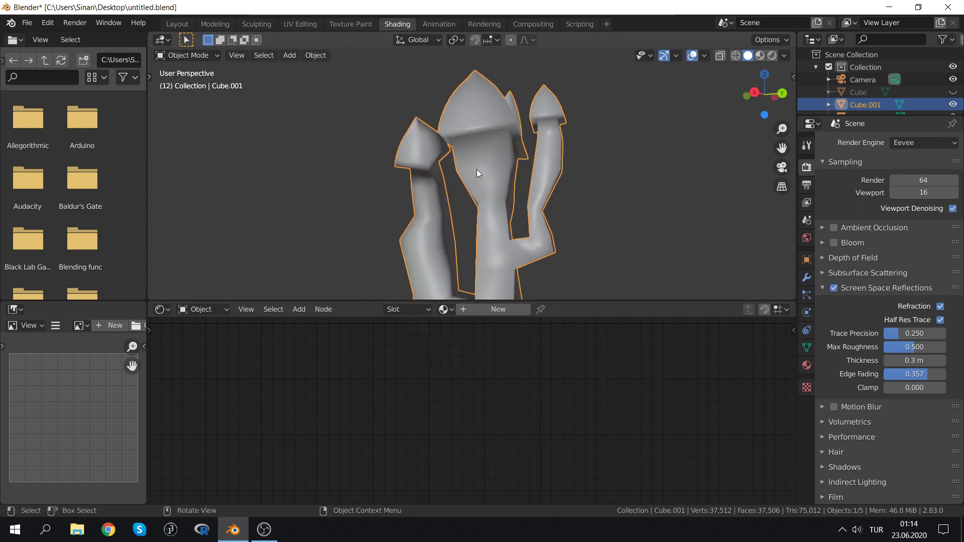
pyautogui.press('Tab')
pyautogui.hotkey('ctrl', 'r')
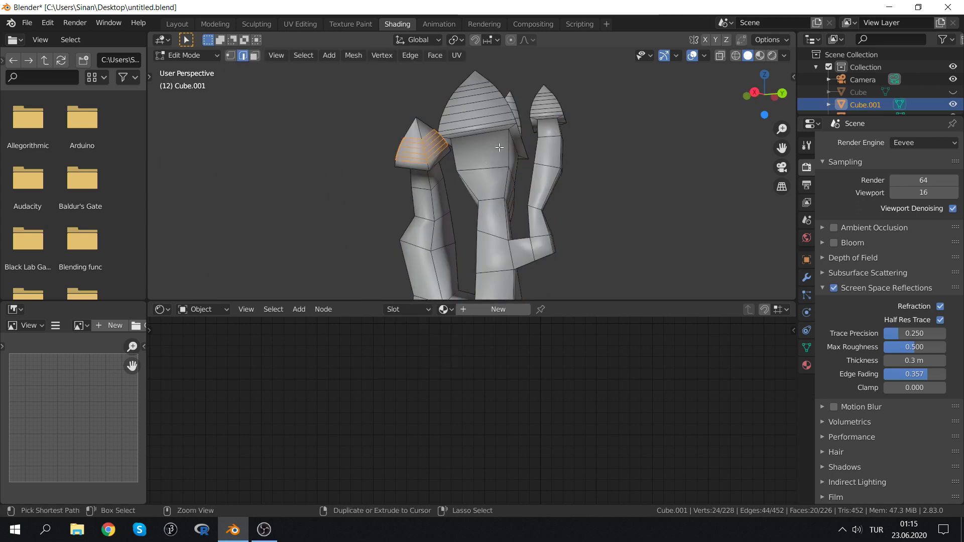
pyautogui.click(504, 145)
pyautogui.click(504, 121)
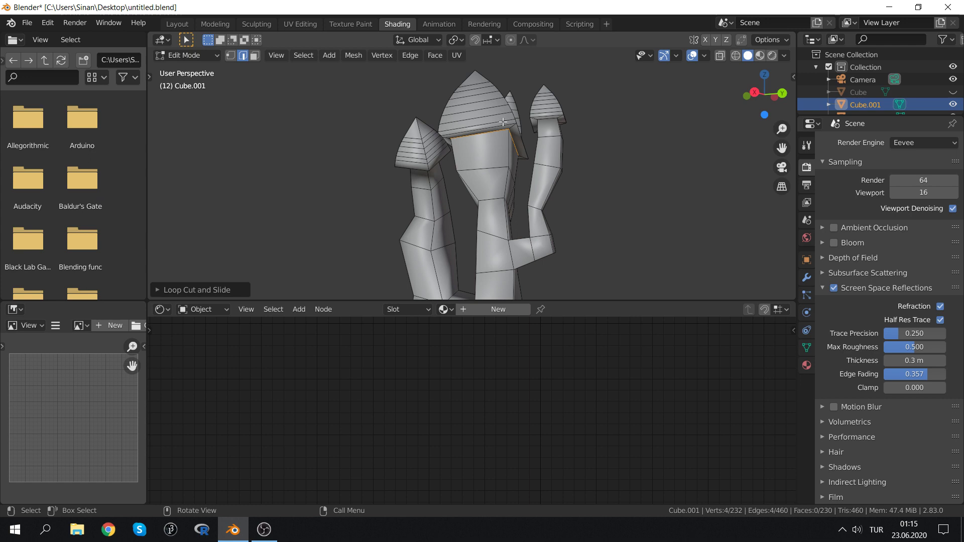
# Add an edge loop under the left prong's cap, then preview subdivision level 3 and reset to 0
pyautogui.hotkey('ctrl', 'r')
pyautogui.click(429, 172)
pyautogui.click(422, 151)
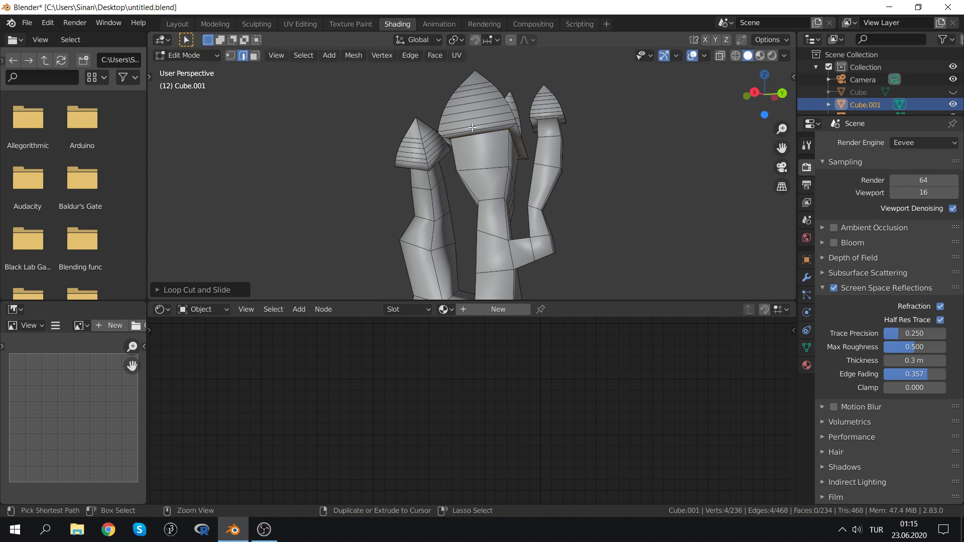
pyautogui.hotkey('ctrl', 'r')
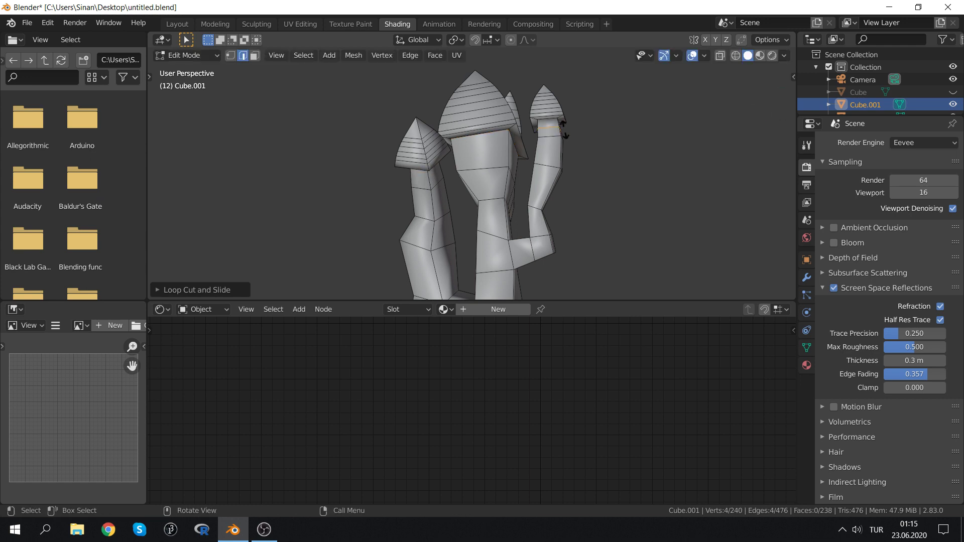
pyautogui.click(555, 130)
pyautogui.press('Tab')
pyautogui.hotkey('ctrl', '3')
pyautogui.moveTo(665, 172)
pyautogui.mouseDown(button='middle')
pyautogui.moveTo(583, 209)
pyautogui.moveTo(516, 208)
pyautogui.moveTo(463, 173)
pyautogui.moveTo(429, 173)
pyautogui.moveTo(472, 169)
pyautogui.mouseUp(button='middle')
pyautogui.hotkey('ctrl', '0')
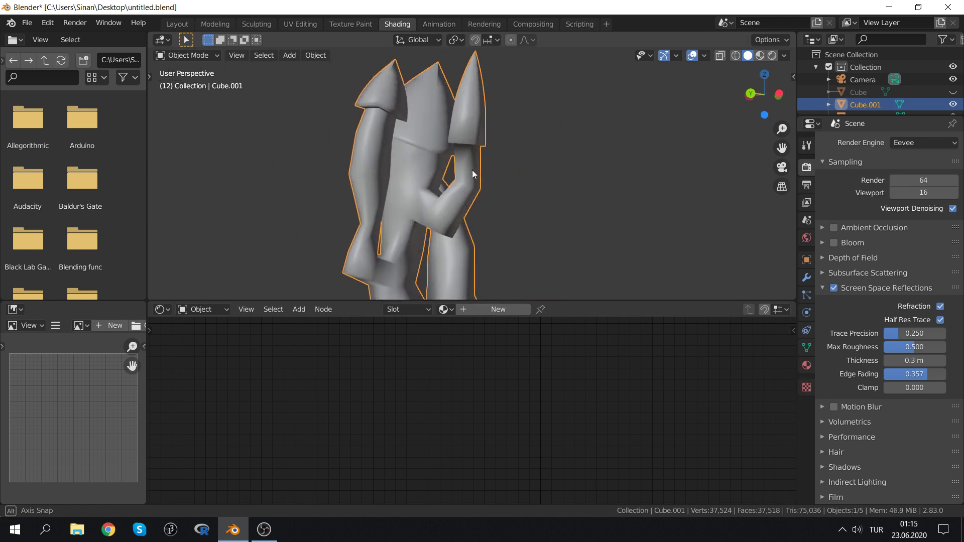
# Add an edge loop near the top of the figure's right arm
pyautogui.press('Tab')
pyautogui.hotkey('ctrl', 'r')
pyautogui.click(470, 165)
pyautogui.click(472, 134)
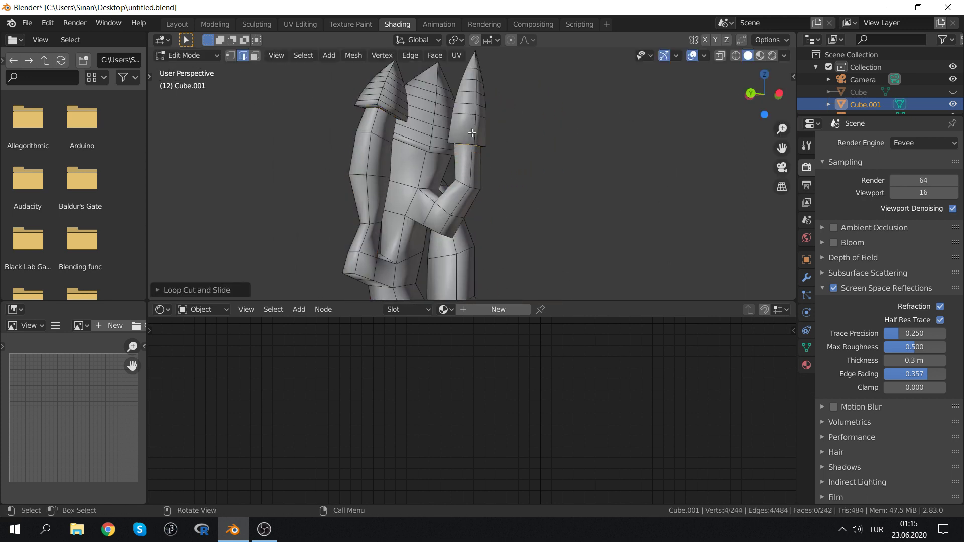
# Add an edge loop on the forearm, inspect the figure, and return to Object Mode
pyautogui.moveTo(480, 183); pyautogui.dragTo(406, 234, button='middle')
pyautogui.hotkey('ctrl', 'r')
pyautogui.click(450, 206)
pyautogui.click(432, 227)
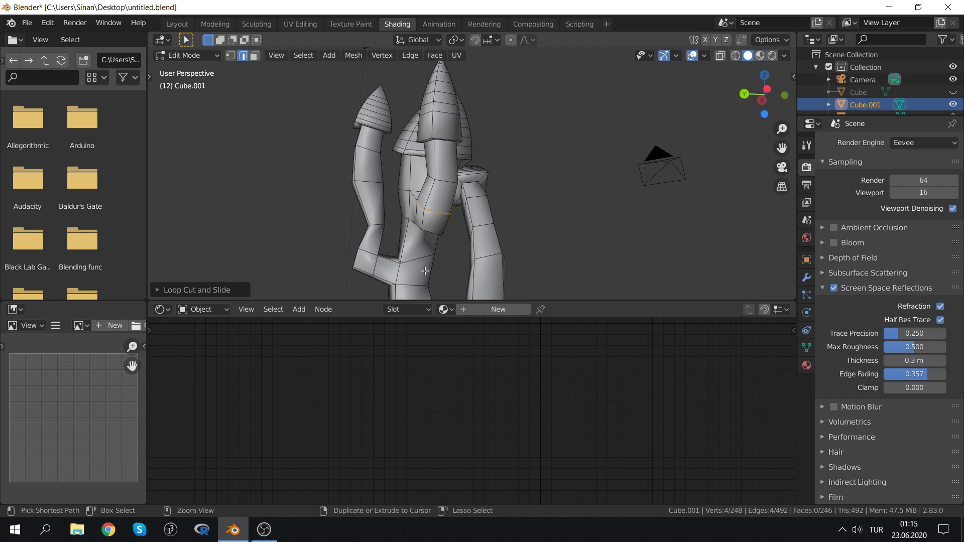
pyautogui.moveTo(425, 271)
pyautogui.mouseDown(button='middle')
pyautogui.moveTo(268, 279)
pyautogui.moveTo(381, 225)
pyautogui.mouseUp(button='middle')
pyautogui.scroll(-2, 883, 301)
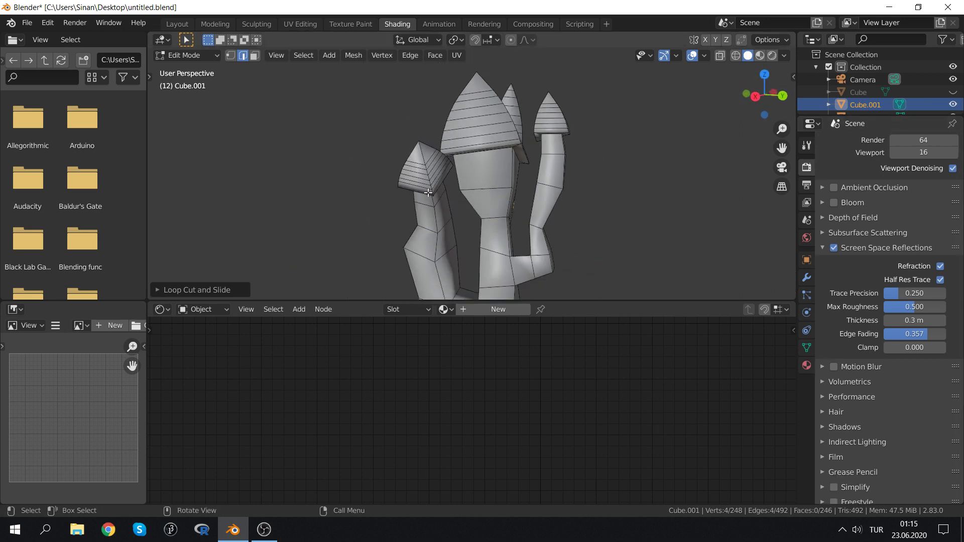
pyautogui.scroll(-5, 427, 192)
pyautogui.moveTo(452, 197)
pyautogui.mouseDown(button='middle')
pyautogui.moveTo(493, 218)
pyautogui.moveTo(569, 182)
pyautogui.mouseUp(button='middle')
pyautogui.press('Tab')
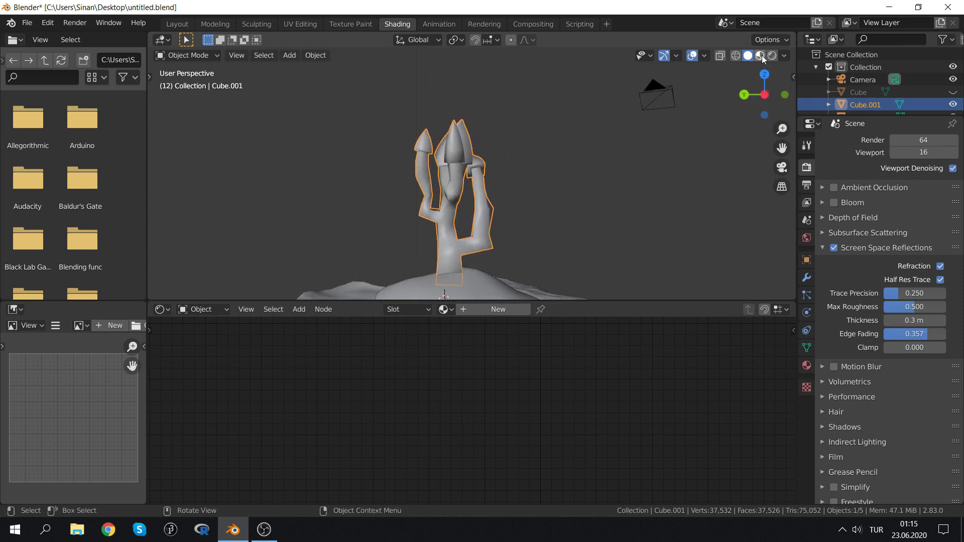
# Switch to Material Preview, add Ctrl+1 subdivision to the prong figure, and re-enter Edit Mode
pyautogui.click(761, 56)
pyautogui.moveTo(533, 188)
pyautogui.mouseDown(button='middle')
pyautogui.moveTo(438, 198)
pyautogui.moveTo(257, 169)
pyautogui.moveTo(292, 172)
pyautogui.mouseUp(button='middle')
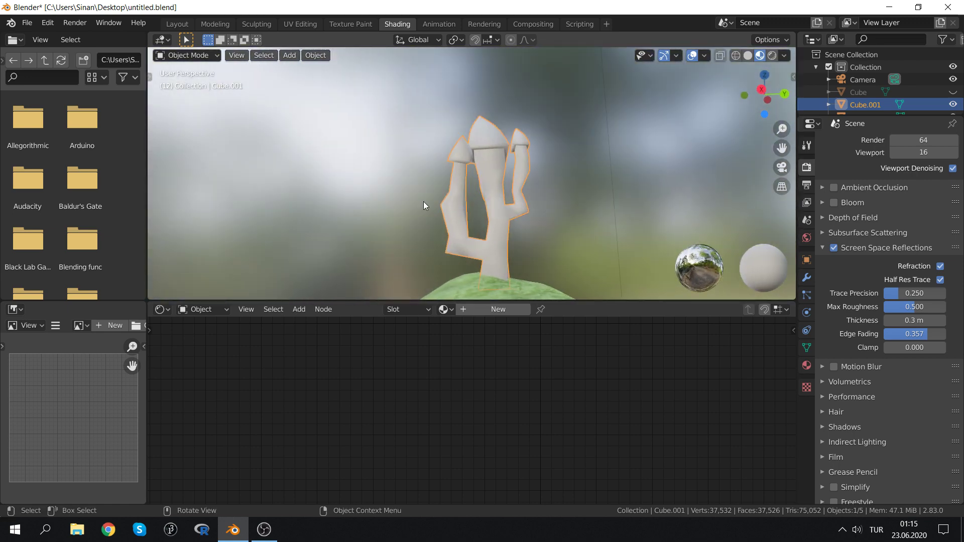
pyautogui.hotkey('ctrl', '1')
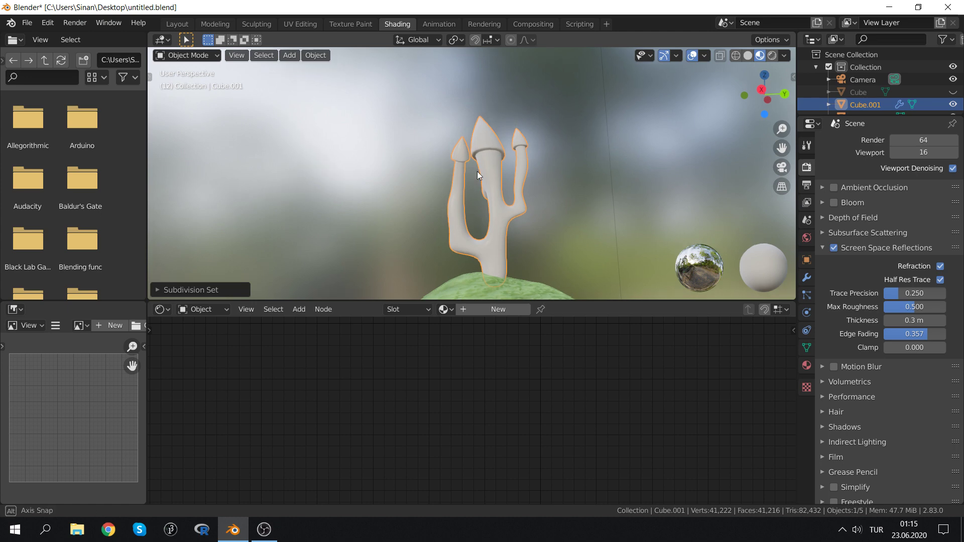
pyautogui.moveTo(477, 171)
pyautogui.mouseDown(button='middle')
pyautogui.moveTo(582, 185)
pyautogui.moveTo(643, 174)
pyautogui.moveTo(585, 190)
pyautogui.moveTo(625, 196)
pyautogui.mouseUp(button='middle')
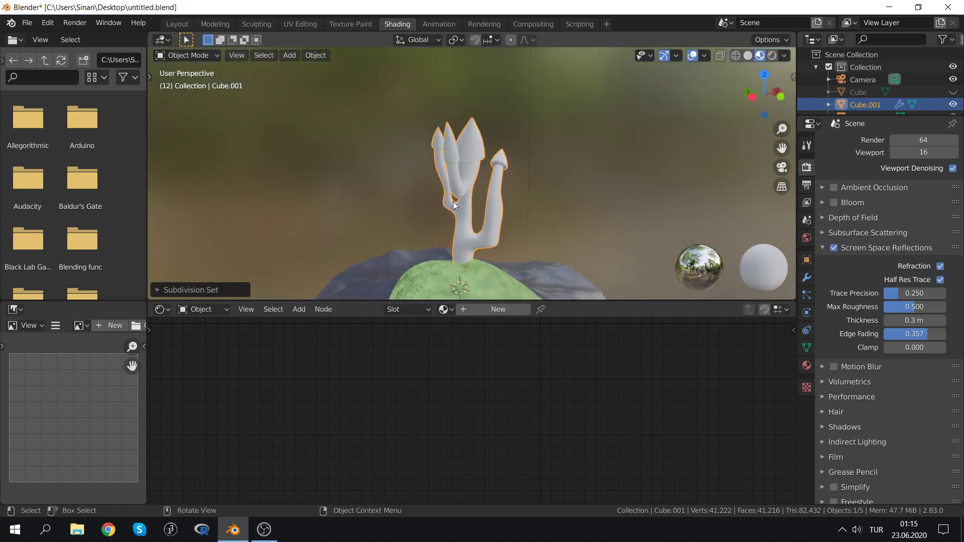
pyautogui.scroll(3, 543, 206)
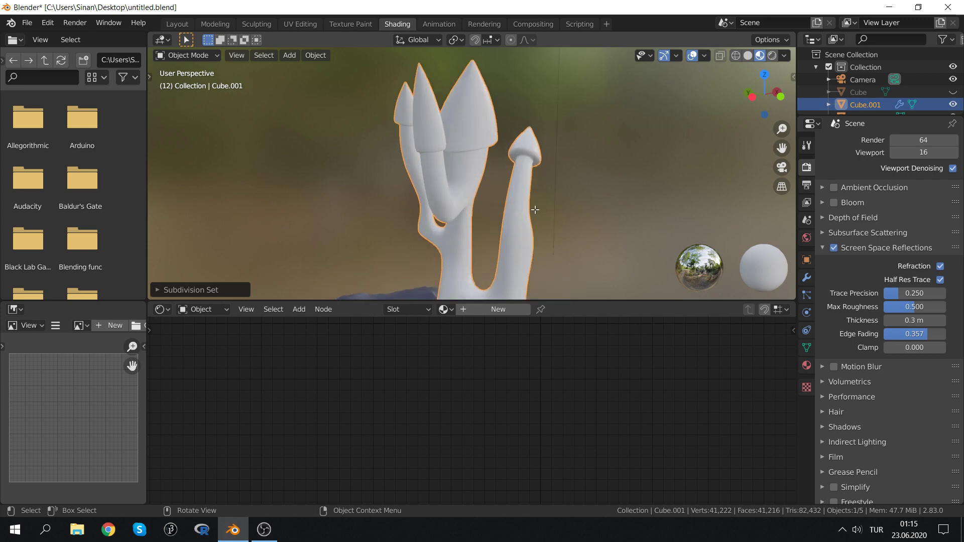
pyautogui.press('Tab')
pyautogui.moveTo(544, 206)
pyautogui.mouseDown(button='middle')
pyautogui.moveTo(526, 226)
pyautogui.moveTo(512, 198)
pyautogui.moveTo(487, 209)
pyautogui.mouseUp(button='middle')
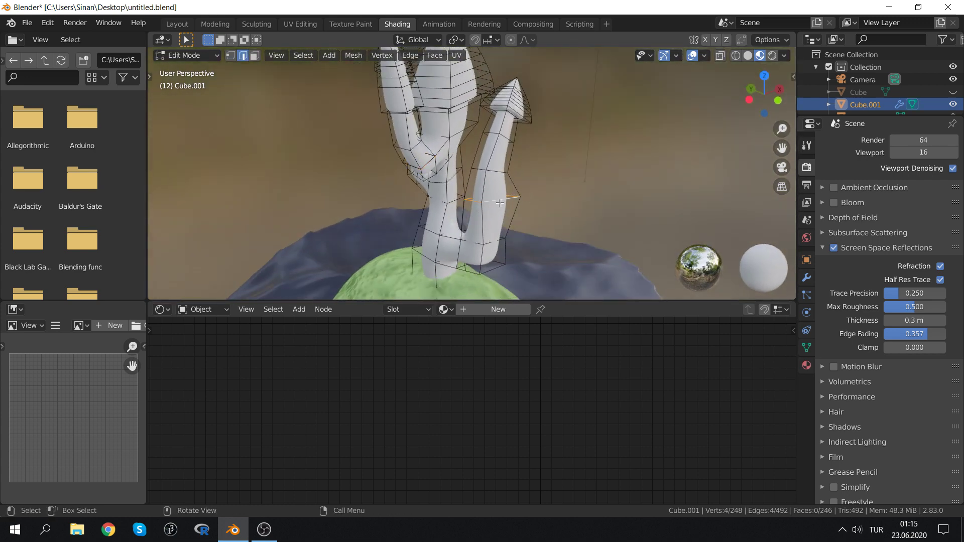
# Scale the stem's edge loop narrower and move a single stem edge to a new position
pyautogui.press('s')
pyautogui.click(537, 207)
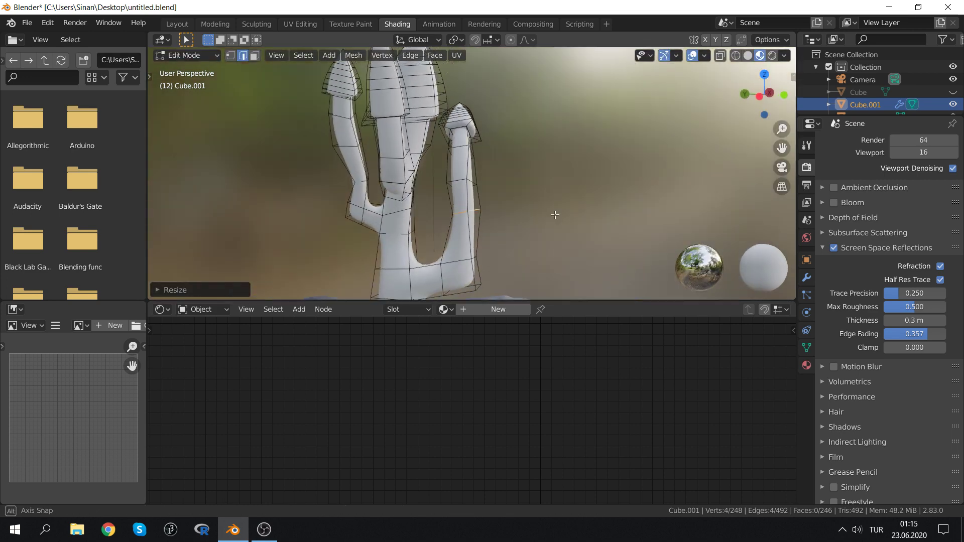
pyautogui.moveTo(537, 207); pyautogui.dragTo(504, 242, button='middle')
pyautogui.click(504, 240)
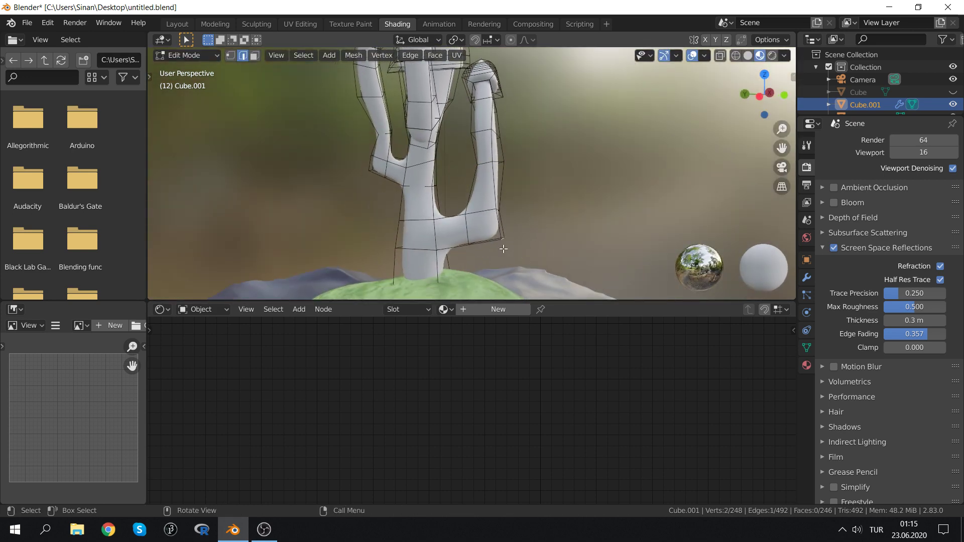
pyautogui.press('g')
pyautogui.click(440, 210)
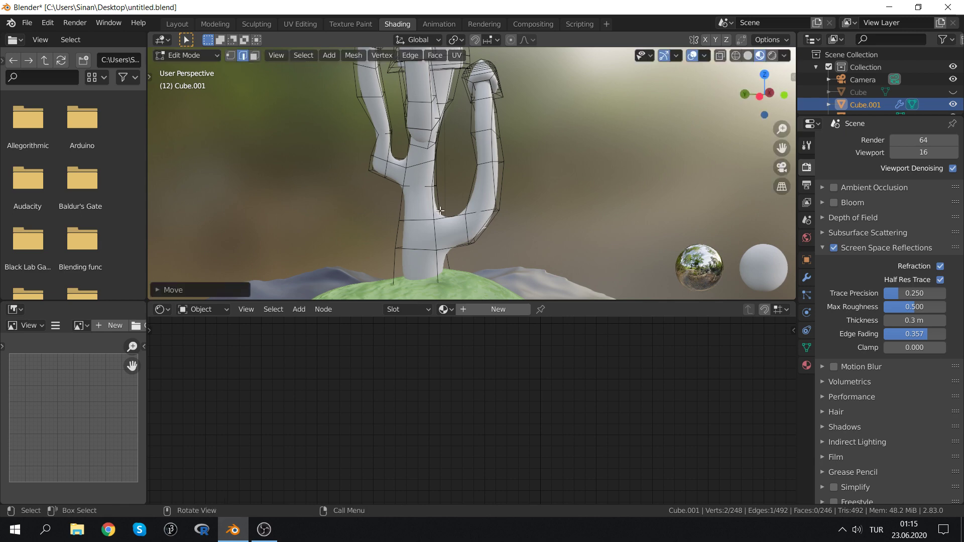
# Move the selected stem edge again, then view the figure down to the grass mound
pyautogui.moveTo(386, 180); pyautogui.dragTo(410, 164, button='middle')
pyautogui.moveTo(358, 181); pyautogui.dragTo(327, 182, button='middle')
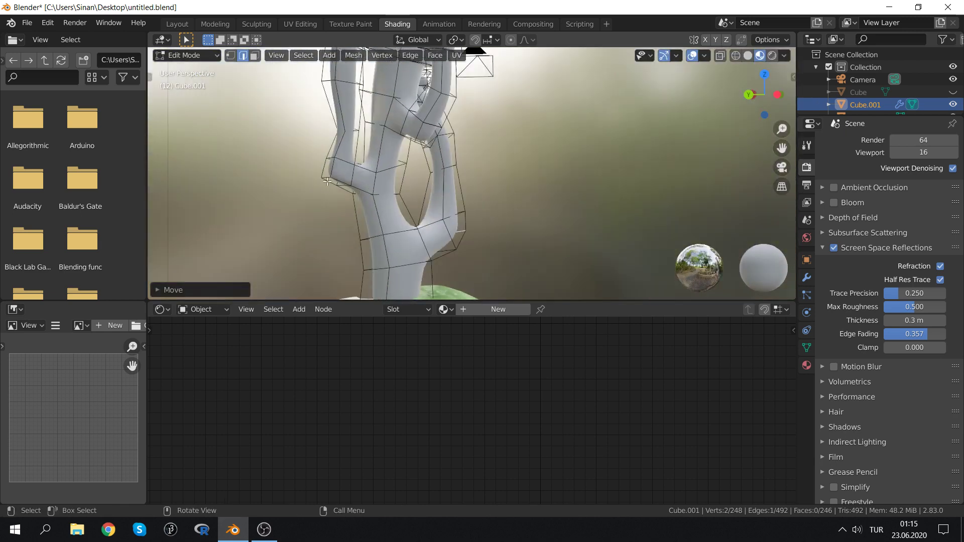
pyautogui.press('g')
pyautogui.click(342, 168)
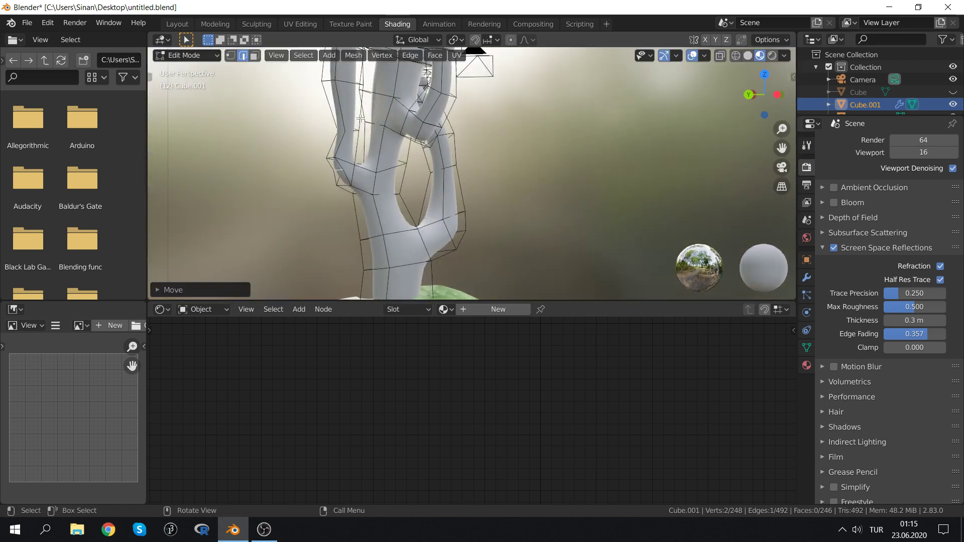
pyautogui.moveTo(341, 168); pyautogui.dragTo(351, 178, button='middle')
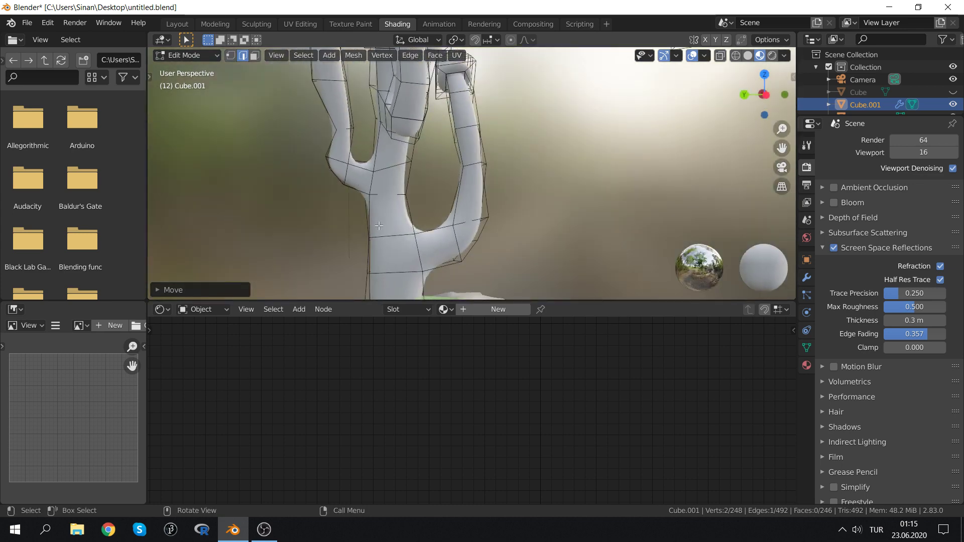
pyautogui.moveTo(429, 240); pyautogui.dragTo(411, 234, button='middle')
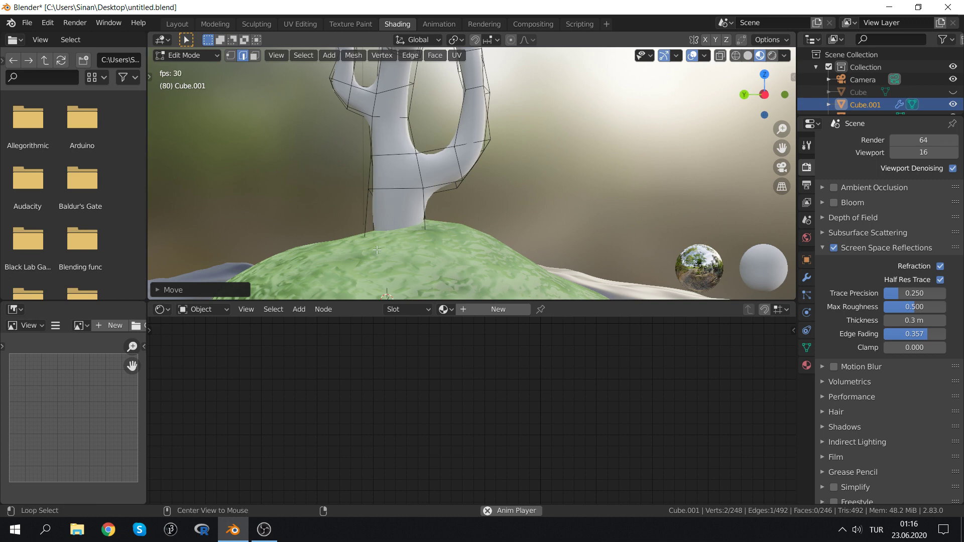
pyautogui.press('alt')
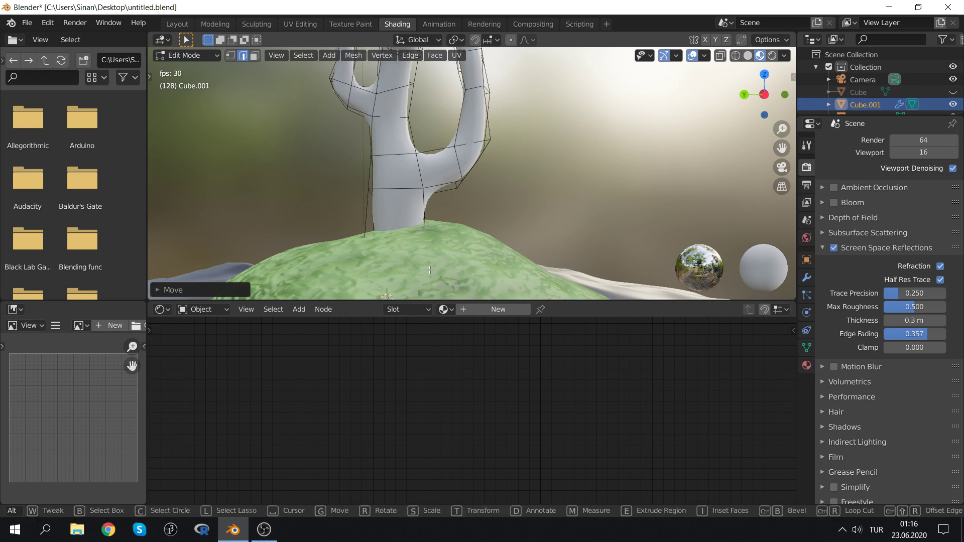
# Stop animation playback and switch the viewport to wireframe shading at the stem base
pyautogui.press('Escape')
pyautogui.hotkey('shift', 'z')
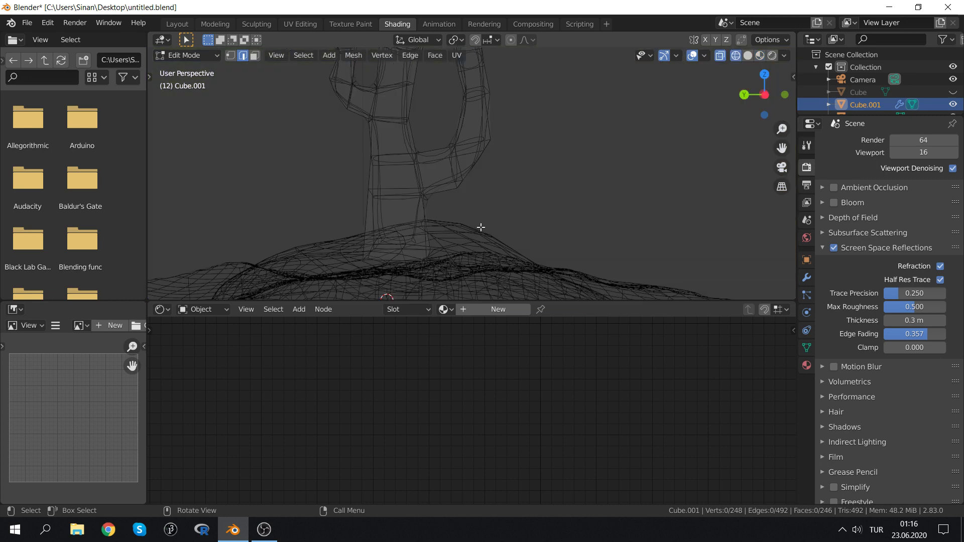
pyautogui.press('z')
pyautogui.click(248, 246)
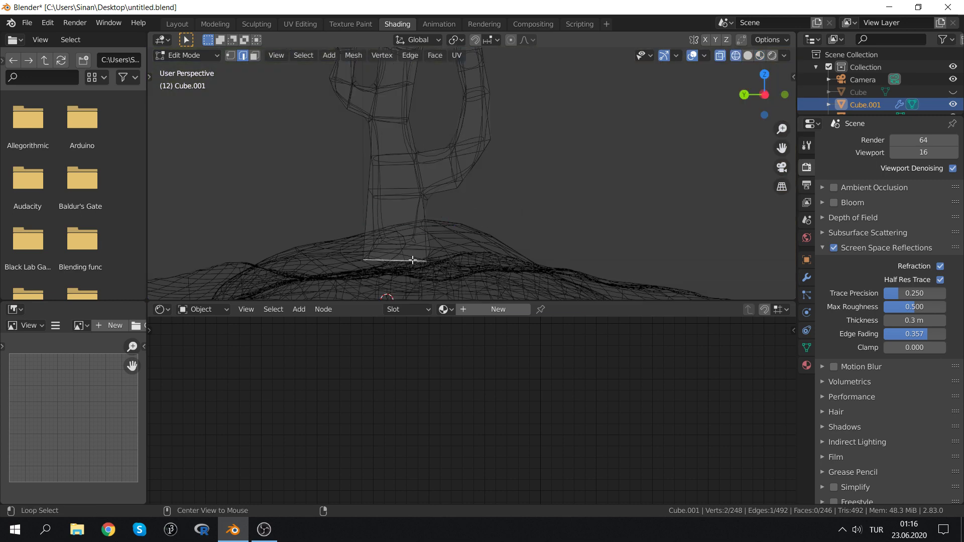
pyautogui.moveTo(412, 260); pyautogui.dragTo(436, 236, button='middle')
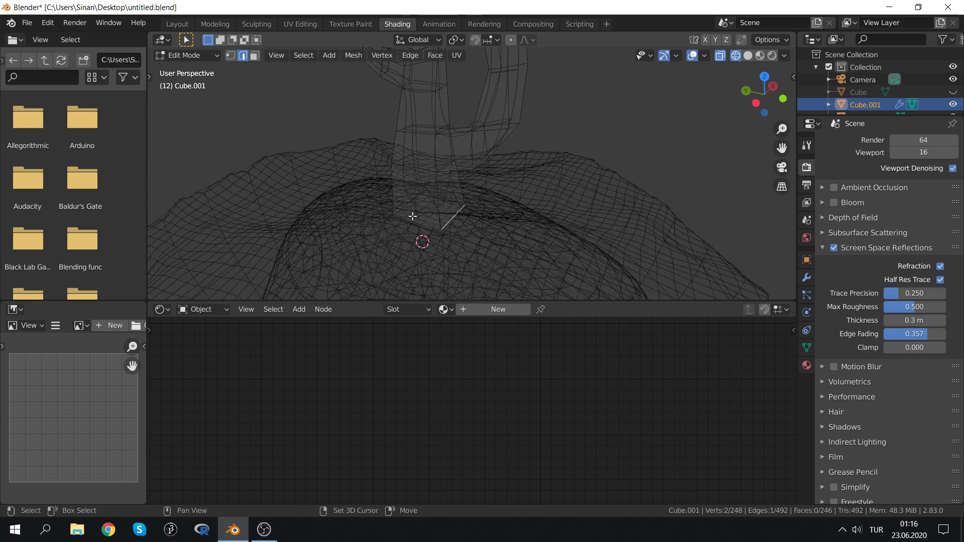
# Fill the open stem bottom with a face, enlarge it, and cut a loop across it
pyautogui.press('f')
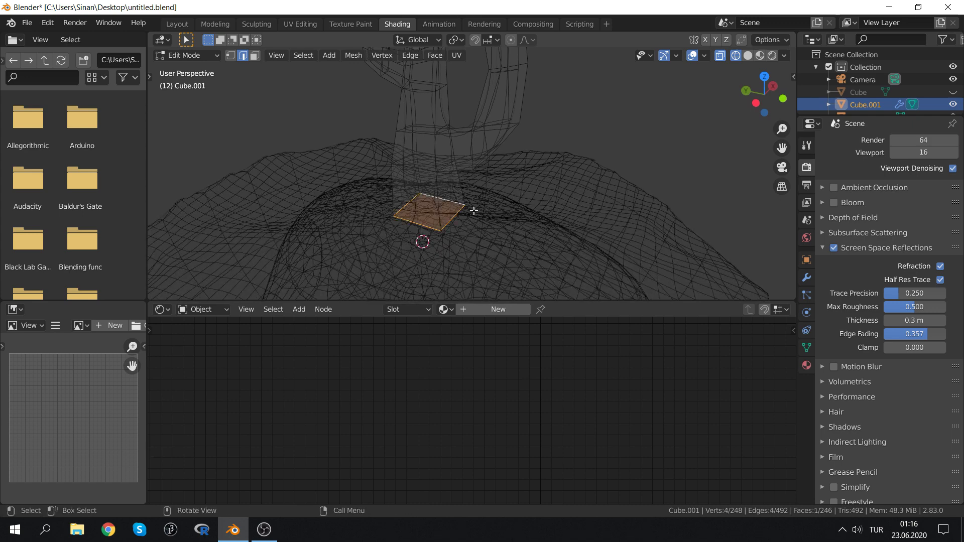
pyautogui.press('s')
pyautogui.click(511, 212)
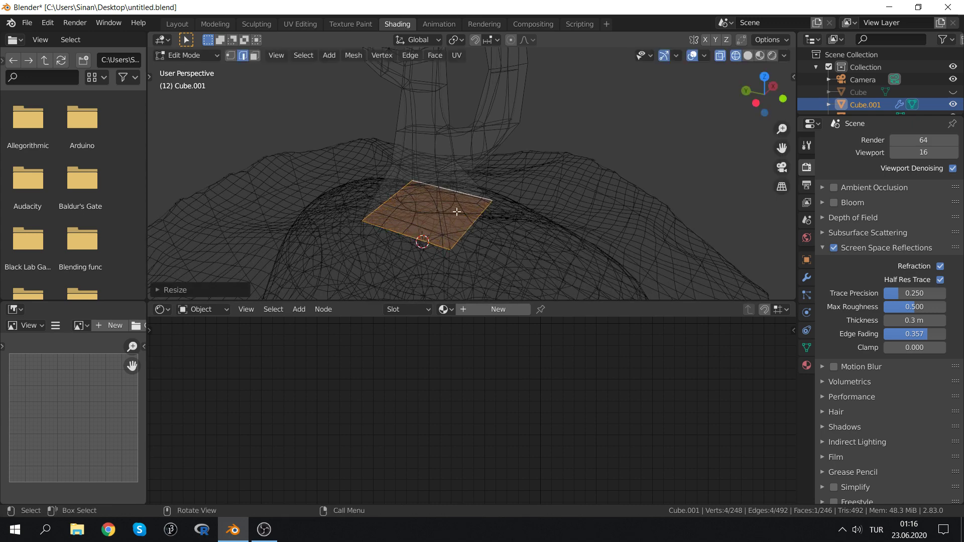
pyautogui.hotkey('ctrl', 'r')
pyautogui.click(442, 247)
pyautogui.click(445, 241)
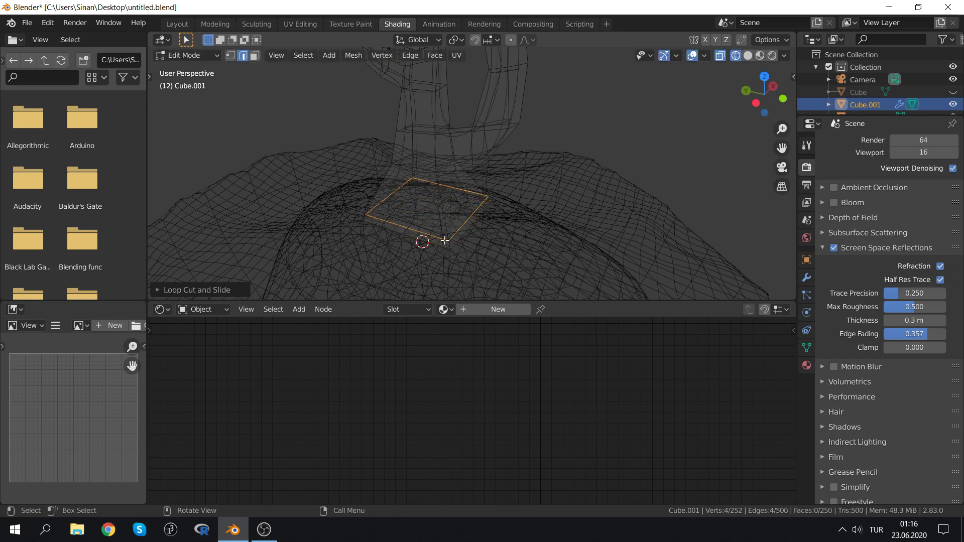
# Return to solid shading and move an edge near the branch into place twice
pyautogui.press('z')
pyautogui.click(578, 184)
pyautogui.moveTo(577, 185)
pyautogui.mouseDown(button='middle')
pyautogui.moveTo(504, 174)
pyautogui.moveTo(414, 219)
pyautogui.moveTo(451, 205)
pyautogui.moveTo(516, 209)
pyautogui.moveTo(473, 184)
pyautogui.moveTo(522, 204)
pyautogui.mouseUp(button='middle')
pyautogui.click(519, 204)
pyautogui.press('g')
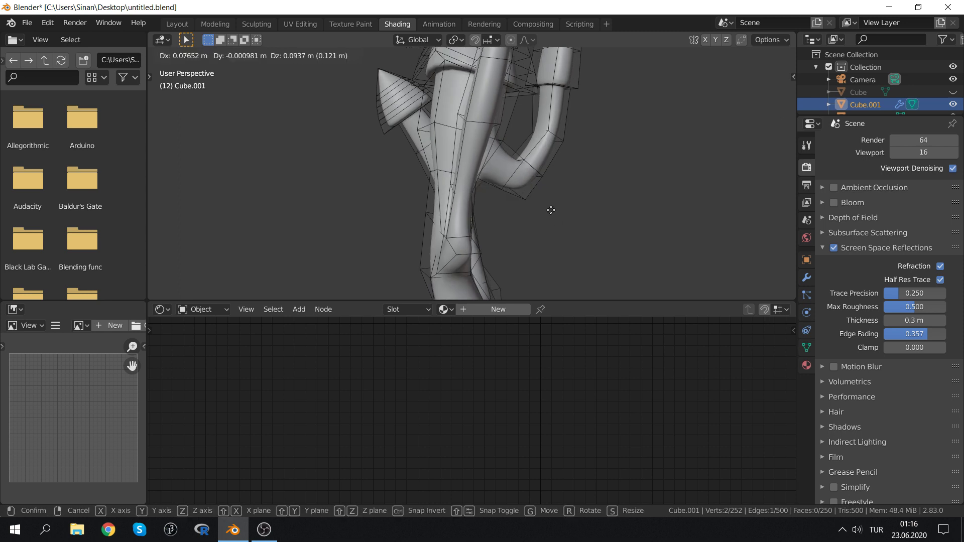
pyautogui.click(572, 229)
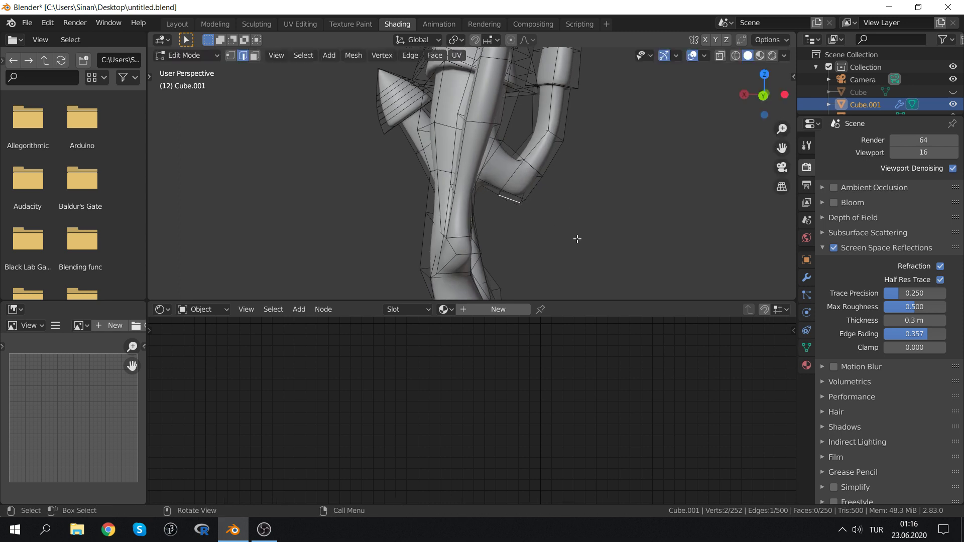
pyautogui.moveTo(574, 239)
pyautogui.mouseDown(button='middle')
pyautogui.moveTo(498, 193)
pyautogui.moveTo(593, 213)
pyautogui.moveTo(488, 187)
pyautogui.moveTo(523, 155)
pyautogui.moveTo(516, 161)
pyautogui.moveTo(567, 188)
pyautogui.moveTo(618, 187)
pyautogui.moveTo(497, 220)
pyautogui.moveTo(515, 229)
pyautogui.moveTo(493, 232)
pyautogui.moveTo(489, 208)
pyautogui.mouseUp(button='middle')
pyautogui.press('g')
pyautogui.click(605, 212)
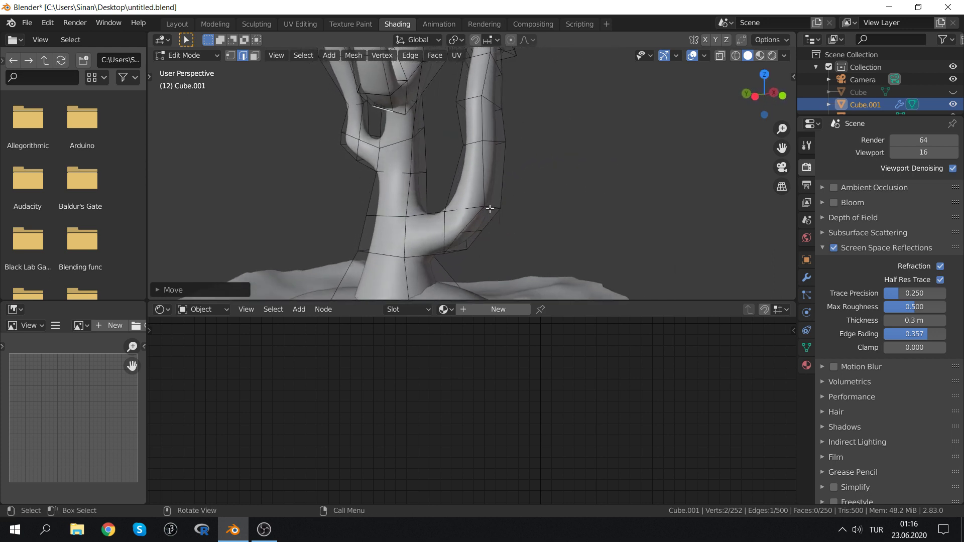
# Select another stem-ring edge and move it into a new position twice
pyautogui.click(442, 269)
pyautogui.moveTo(442, 269); pyautogui.dragTo(426, 264, button='middle')
pyautogui.press('g')
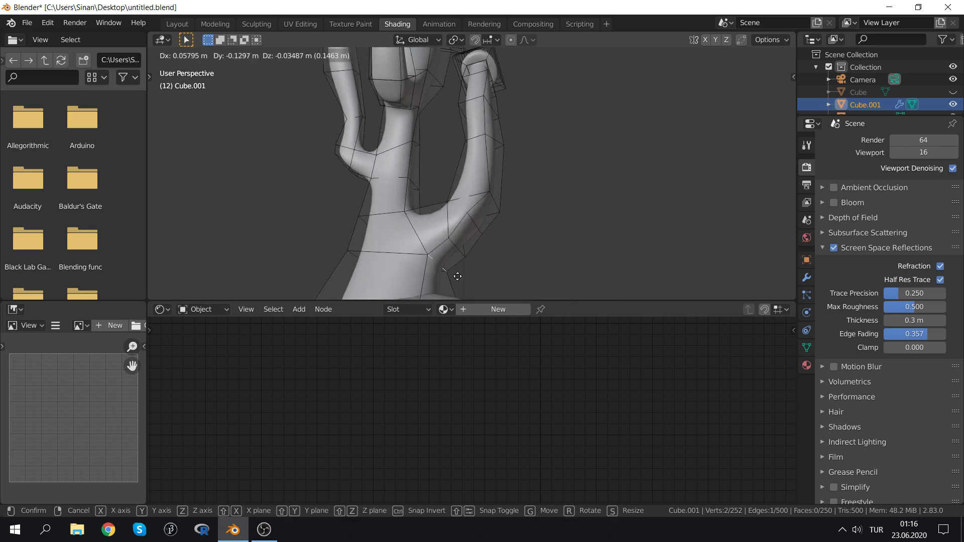
pyautogui.click(450, 279)
pyautogui.moveTo(451, 280)
pyautogui.mouseDown(button='middle')
pyautogui.moveTo(402, 240)
pyautogui.moveTo(422, 224)
pyautogui.moveTo(366, 137)
pyautogui.mouseUp(button='middle')
pyautogui.press('g')
pyautogui.click(427, 228)
# Nudge the selected stem geometry slightly and check the whole branching mesh
pyautogui.scroll(4, 426, 173)
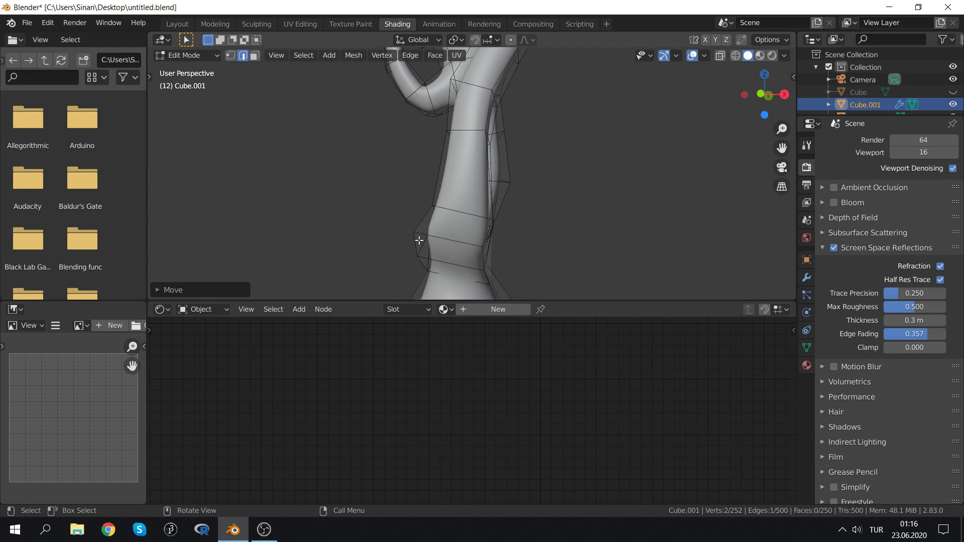
pyautogui.press('g')
pyautogui.click(420, 237)
pyautogui.moveTo(420, 237)
pyautogui.mouseDown(button='middle')
pyautogui.moveTo(428, 224)
pyautogui.moveTo(583, 189)
pyautogui.mouseUp(button='middle')
pyautogui.scroll(-4, 583, 189)
pyautogui.scroll(2, 499, 172)
pyautogui.moveTo(500, 172); pyautogui.dragTo(458, 171, button='middle')
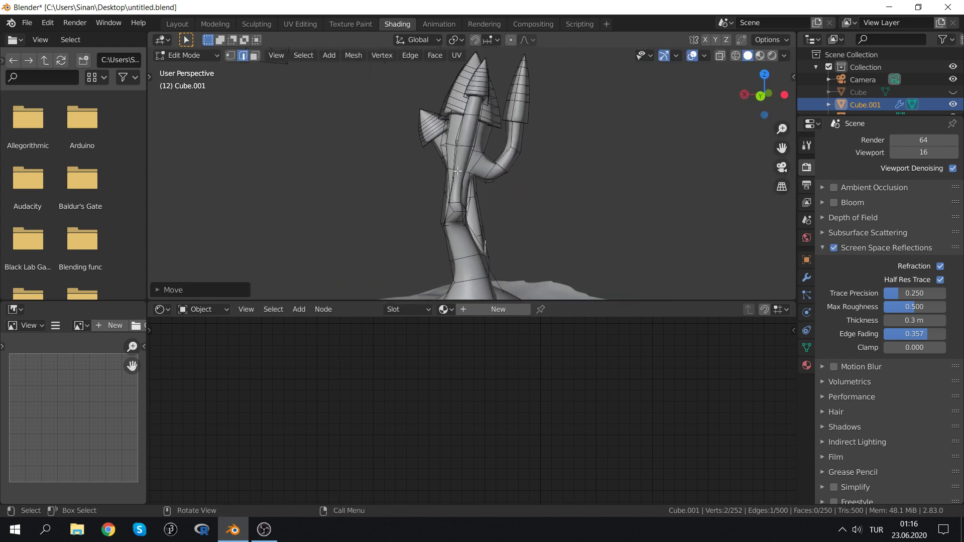
pyautogui.scroll(4, 458, 172)
# Move and rotate the chosen part of the stem, then toggle Edit Mode and inspect the model
pyautogui.press('g')
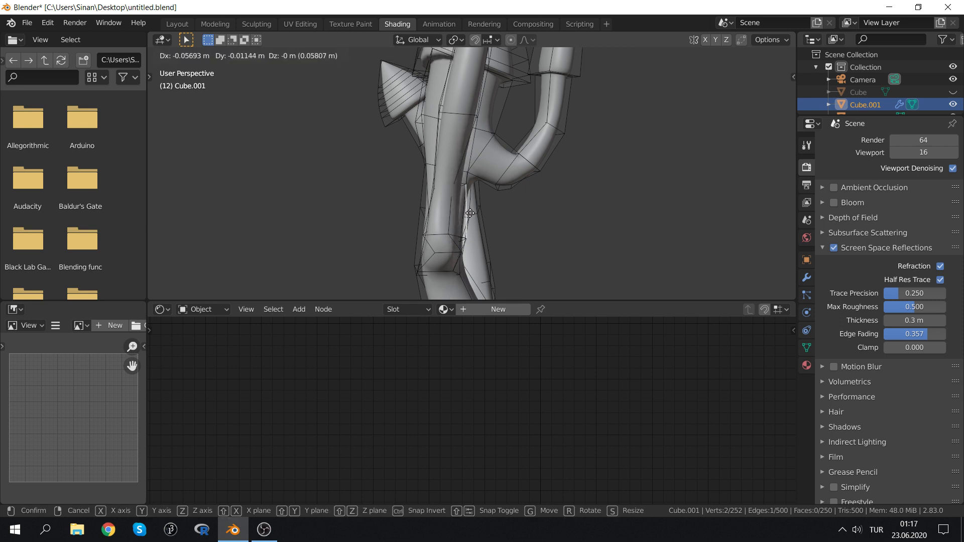
pyautogui.click(517, 189)
pyautogui.press('r')
pyautogui.click(517, 205)
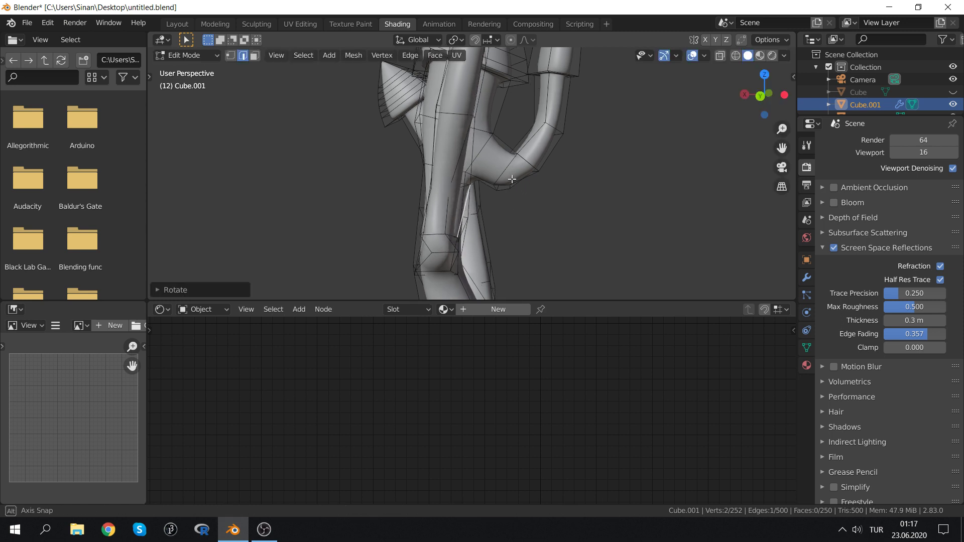
pyautogui.scroll(-5, 518, 205)
pyautogui.moveTo(442, 175)
pyautogui.mouseDown(button='middle')
pyautogui.moveTo(404, 174)
pyautogui.moveTo(442, 117)
pyautogui.mouseUp(button='middle')
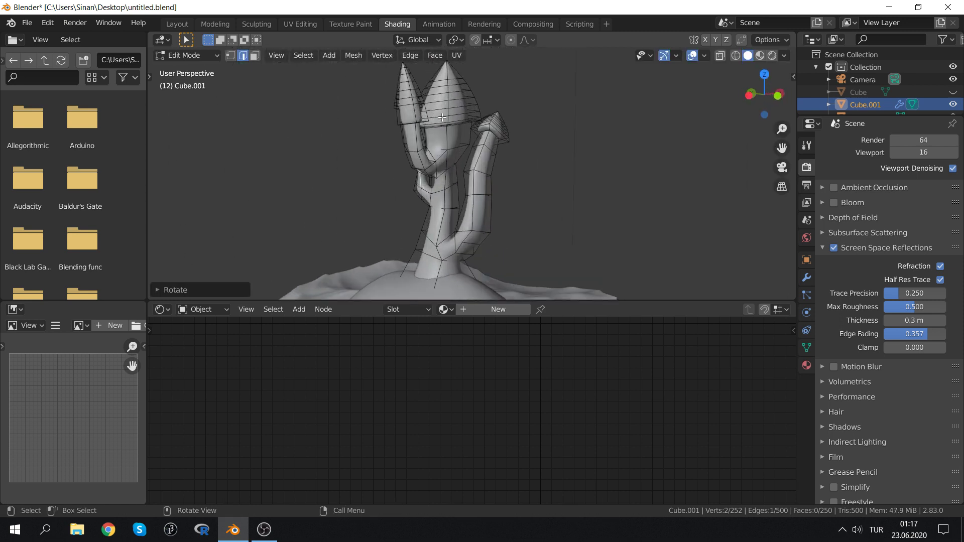
pyautogui.press('Tab')
pyautogui.press('Tab')
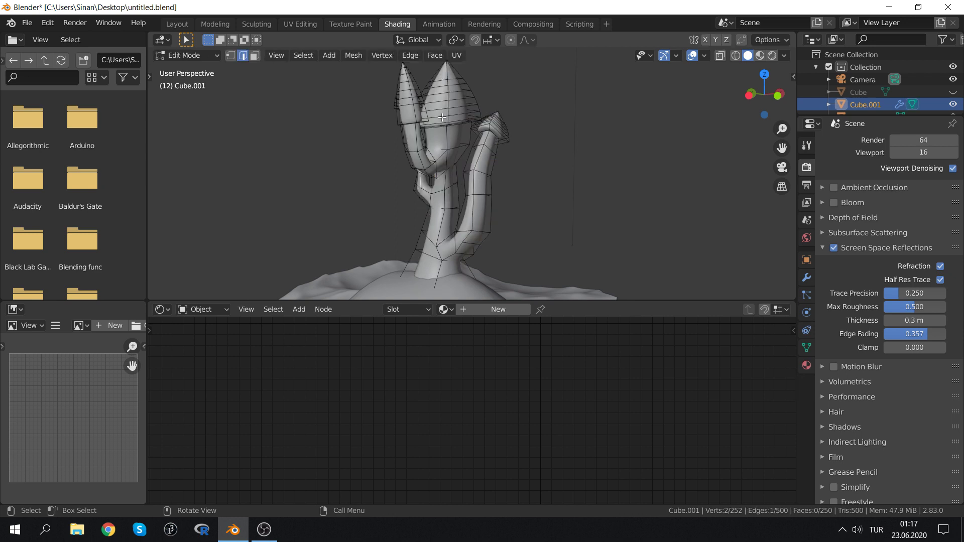
pyautogui.moveTo(467, 142)
pyautogui.mouseDown(button='middle')
pyautogui.moveTo(398, 133)
pyautogui.moveTo(516, 125)
pyautogui.moveTo(467, 141)
pyautogui.moveTo(445, 116)
pyautogui.moveTo(564, 139)
pyautogui.moveTo(434, 104)
pyautogui.mouseUp(button='middle')
pyautogui.scroll(6, 467, 141)
pyautogui.scroll(-5, 445, 116)
# Show the mesh in wireframe from the front view, framing the mesh and base
pyautogui.press('z')
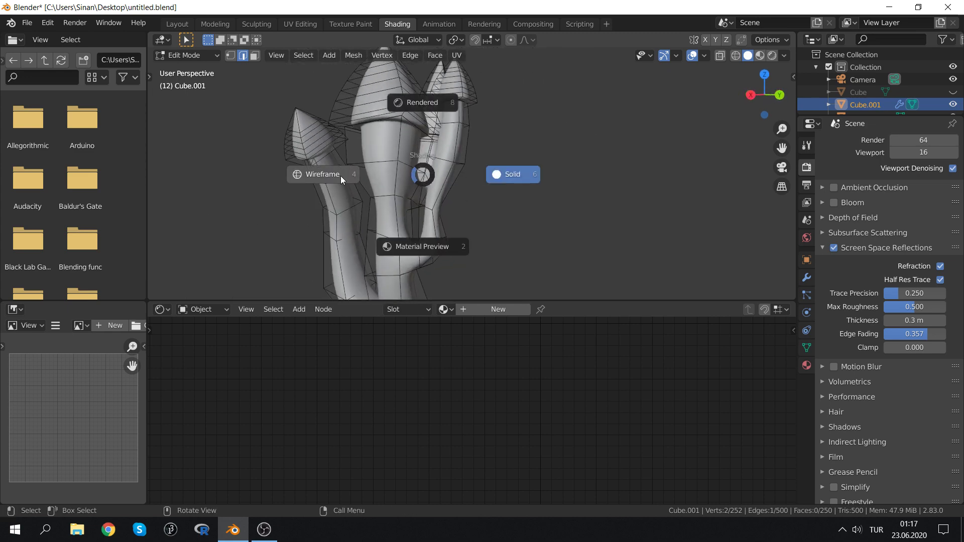
pyautogui.click(341, 176)
pyautogui.press('KP_1')
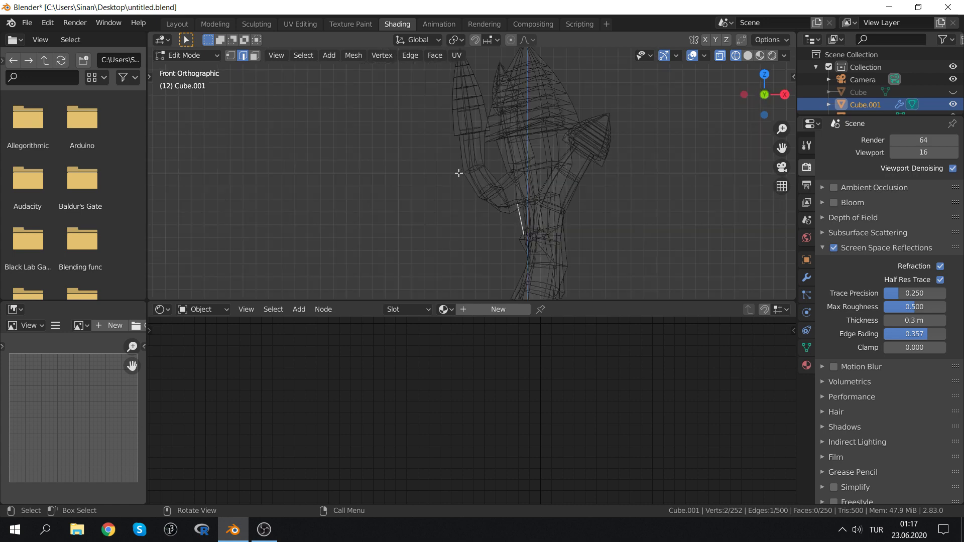
pyautogui.scroll(2, 550, 143)
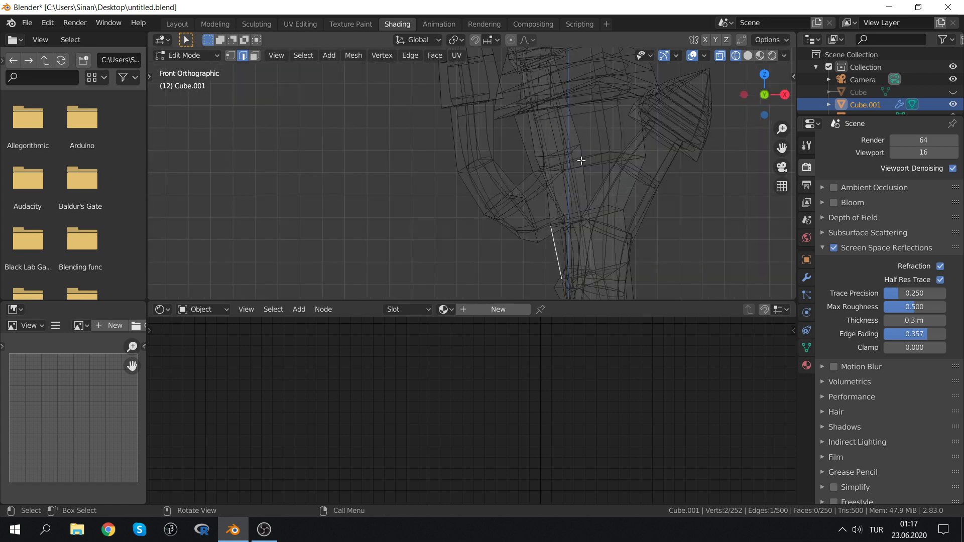
pyautogui.scroll(-2, 577, 157)
pyautogui.scroll(-2, 571, 162)
pyautogui.keyDown('shift'); pyautogui.moveTo(549, 168); pyautogui.dragTo(514, 133, button='middle'); pyautogui.keyUp('shift')
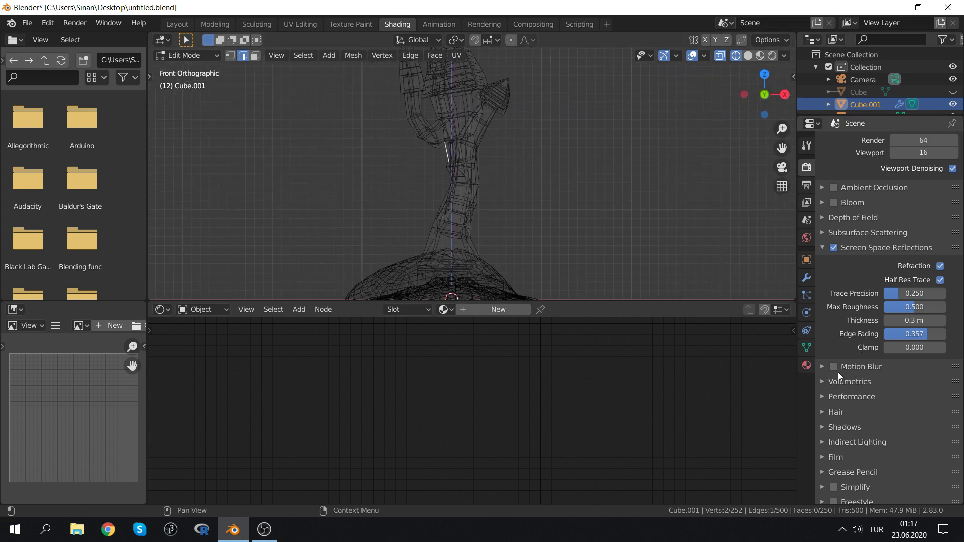
# Create a new material, Material.004, for the mesh
pyautogui.click(810, 370)
pyautogui.click(867, 199)
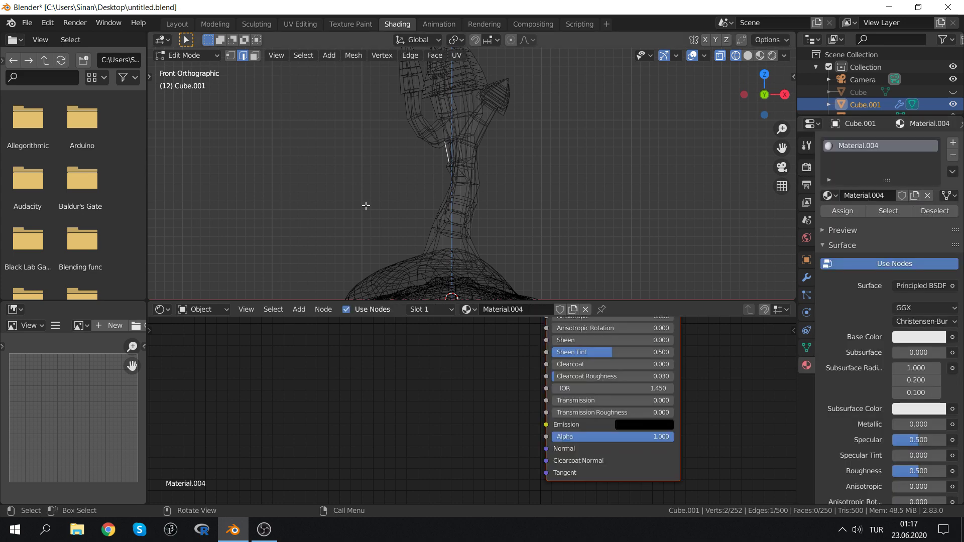
pyautogui.scroll(-5, 462, 215)
pyautogui.scroll(-4, 462, 166)
pyautogui.scroll(9, 452, 154)
# Add a second material slot holding a new Material.005
pyautogui.click(952, 145)
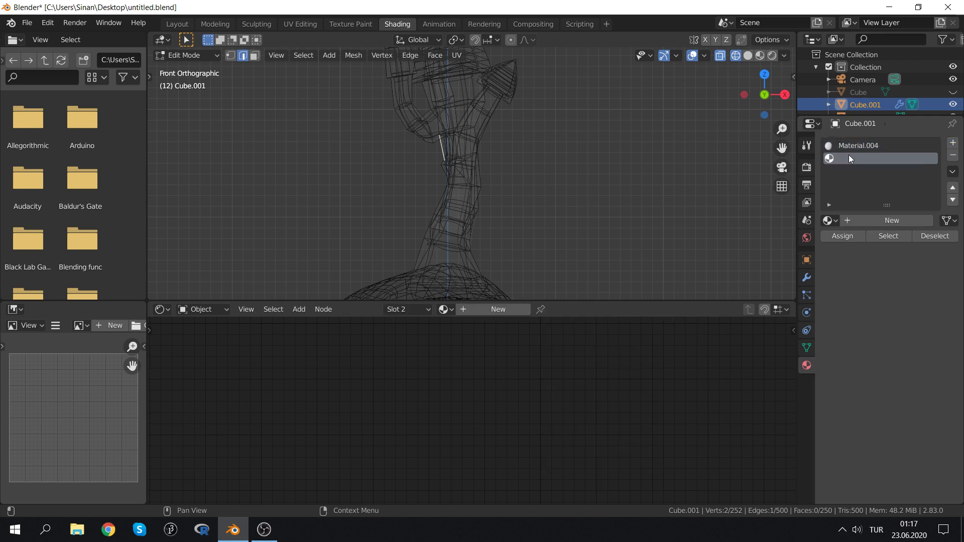
pyautogui.click(864, 218)
pyautogui.scroll(-3, 449, 172)
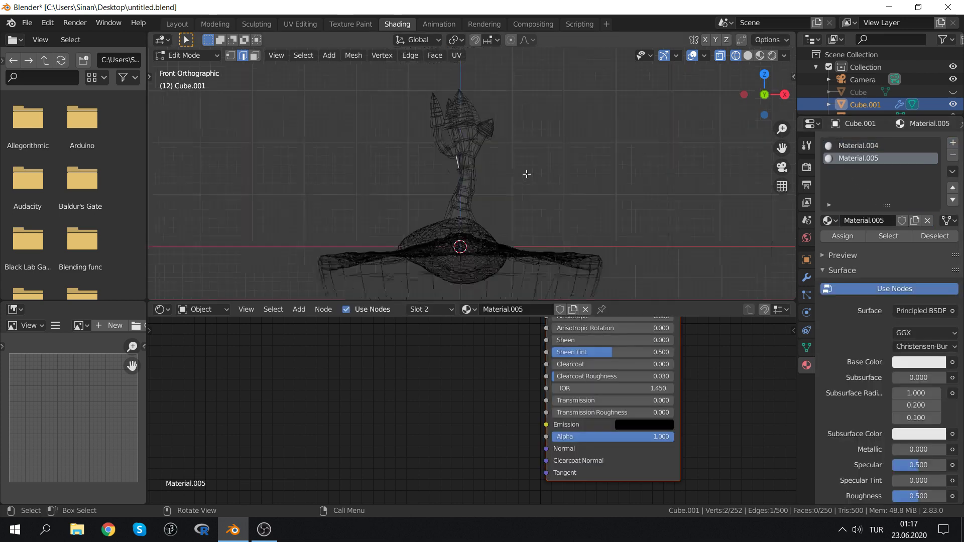
pyautogui.scroll(-2, 449, 171)
pyautogui.scroll(-2, 446, 189)
pyautogui.scroll(2, 435, 162)
pyautogui.scroll(5, 452, 126)
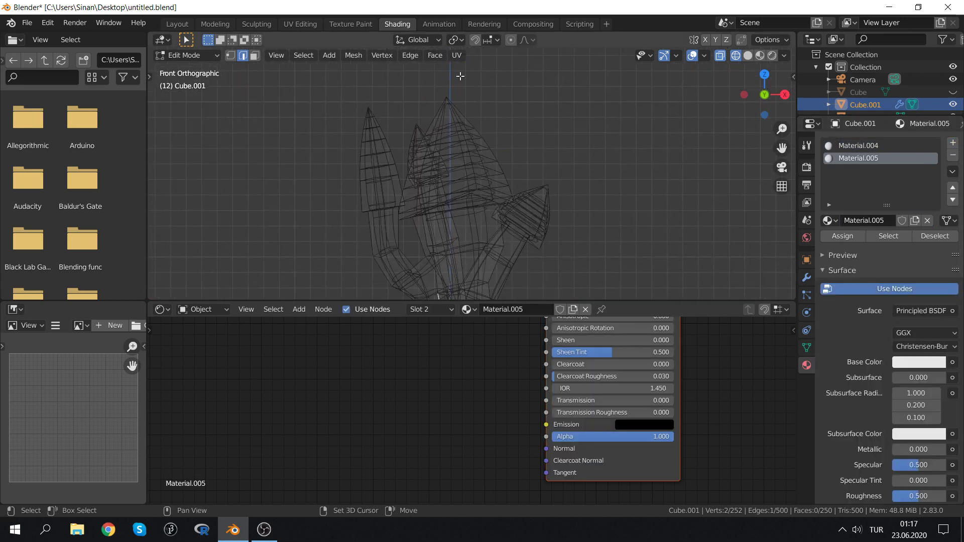
pyautogui.scroll(1, 399, 194)
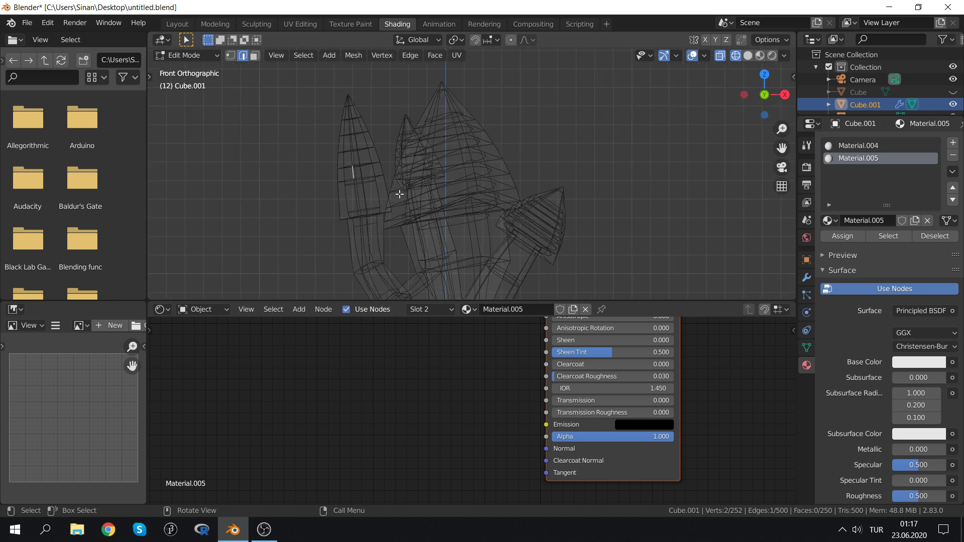
# Switch to face select mode and circle-select all faces of the left mushroom cap
pyautogui.press('c')
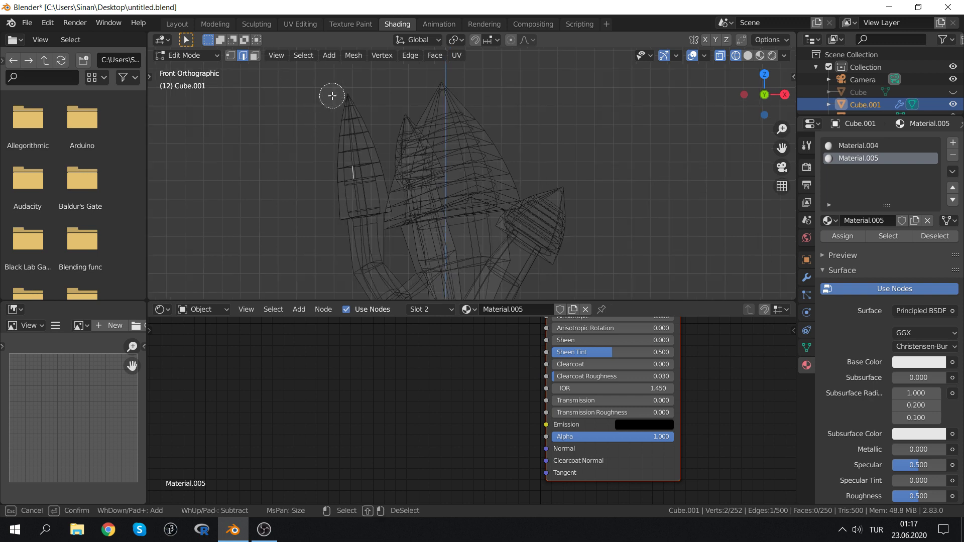
pyautogui.moveTo(338, 95); pyautogui.dragTo(342, 170)
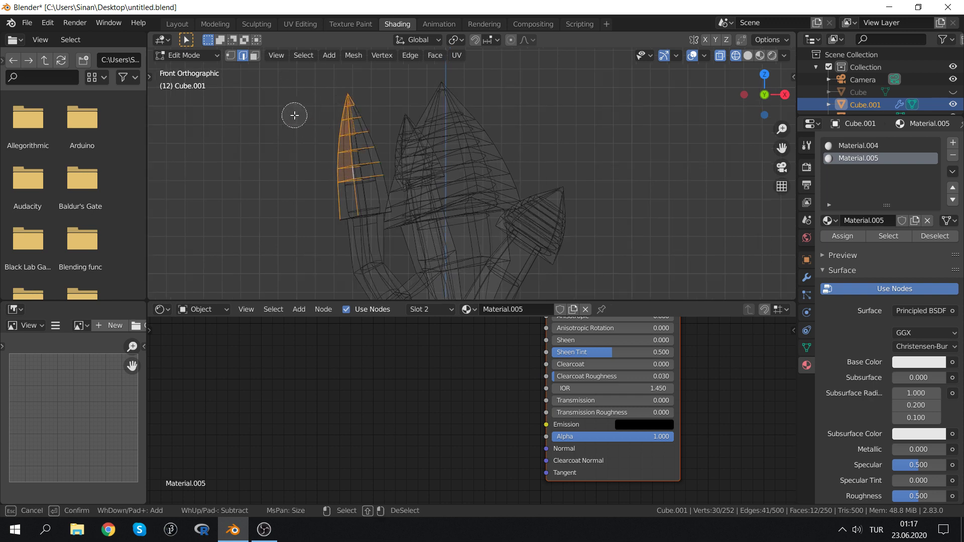
pyautogui.press('Escape')
pyautogui.press('3')
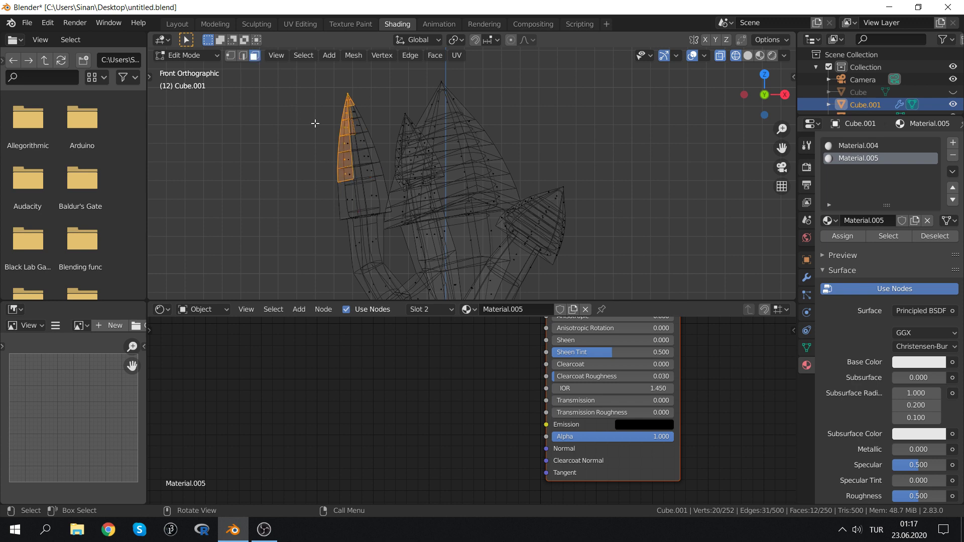
pyautogui.press('c')
pyautogui.moveTo(337, 101); pyautogui.dragTo(364, 196)
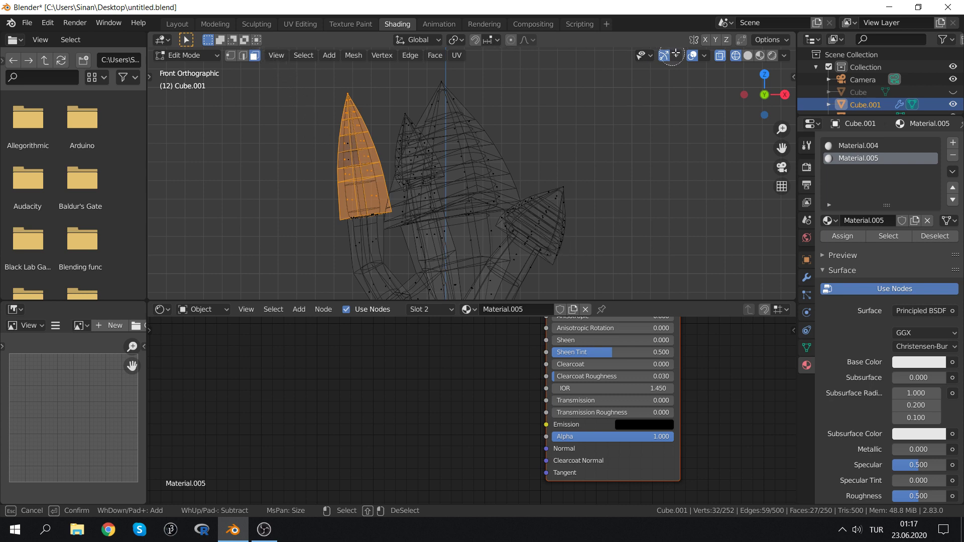
pyautogui.press('Escape')
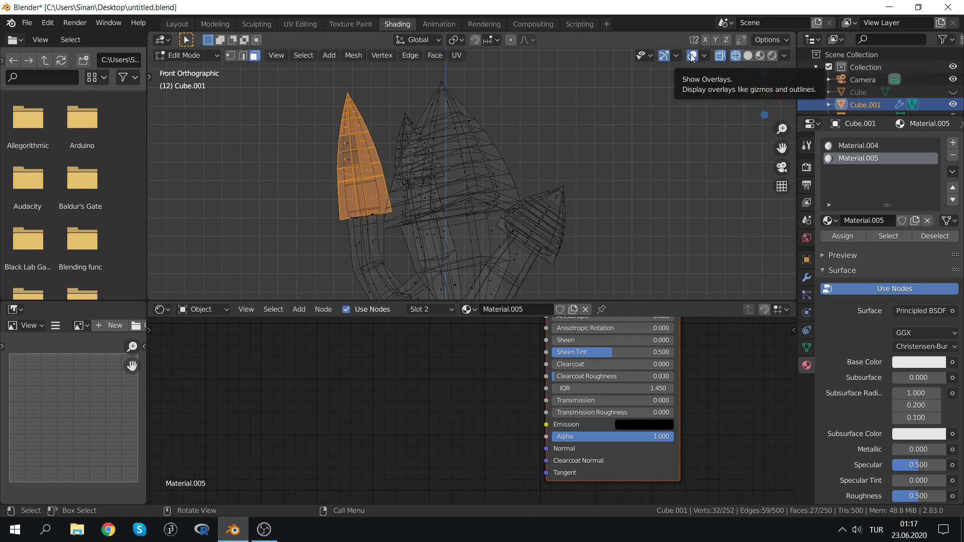
# Add the middle cap's faces to the selection with circle select
pyautogui.click(639, 56)
pyautogui.moveTo(676, 55)
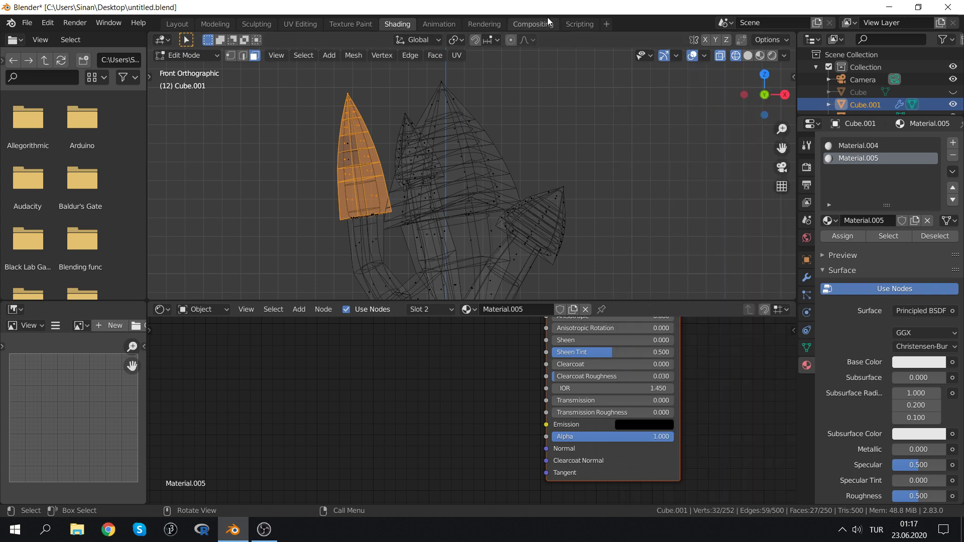
pyautogui.moveTo(427, 151)
pyautogui.mouseDown(button='middle')
pyautogui.moveTo(531, 123)
pyautogui.moveTo(554, 134)
pyautogui.mouseUp(button='middle')
pyautogui.press('c')
pyautogui.moveTo(639, 134)
pyautogui.mouseDown()
pyautogui.moveTo(621, 104)
pyautogui.moveTo(530, 133)
pyautogui.mouseUp()
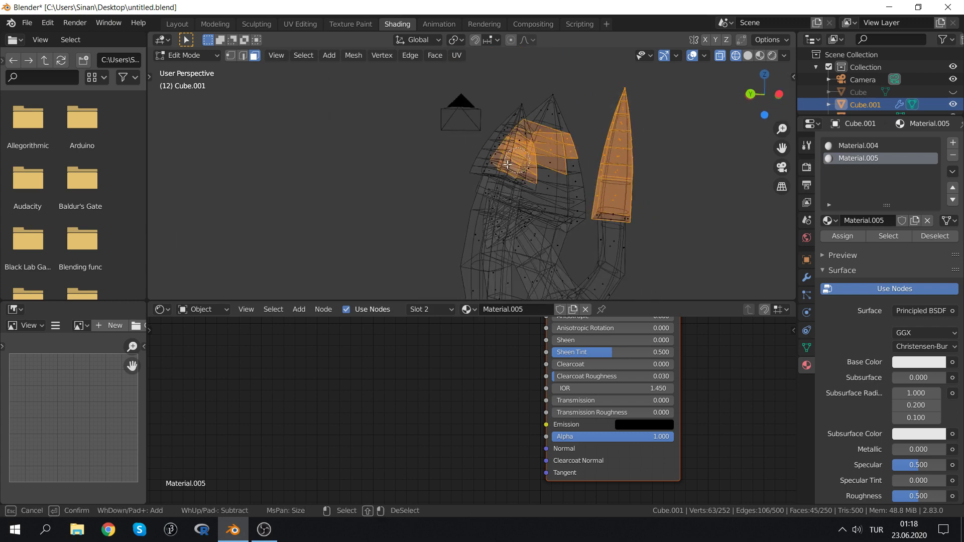
pyautogui.moveTo(570, 179); pyautogui.dragTo(468, 135)
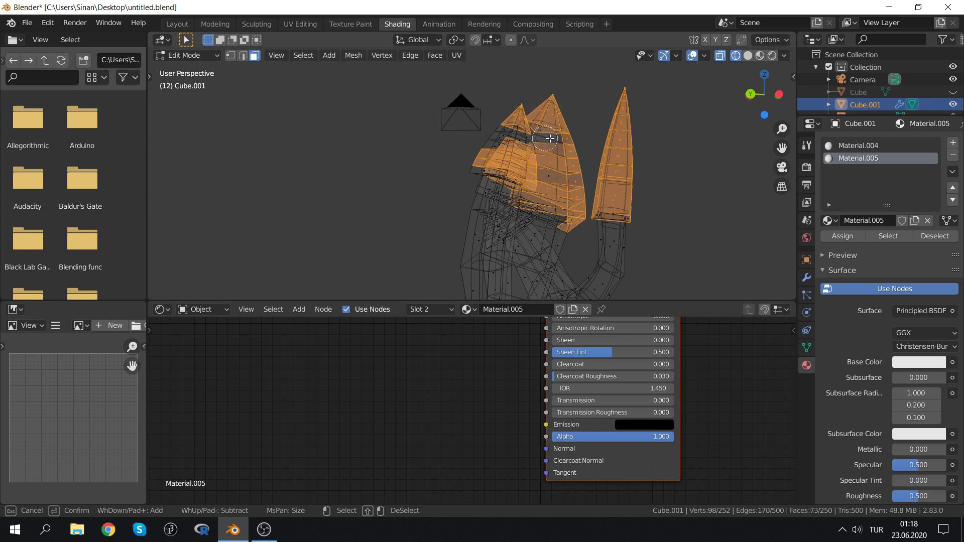
pyautogui.moveTo(464, 188)
pyautogui.mouseDown()
pyautogui.moveTo(540, 193)
pyautogui.moveTo(376, 181)
pyautogui.mouseUp()
pyautogui.press('Escape')
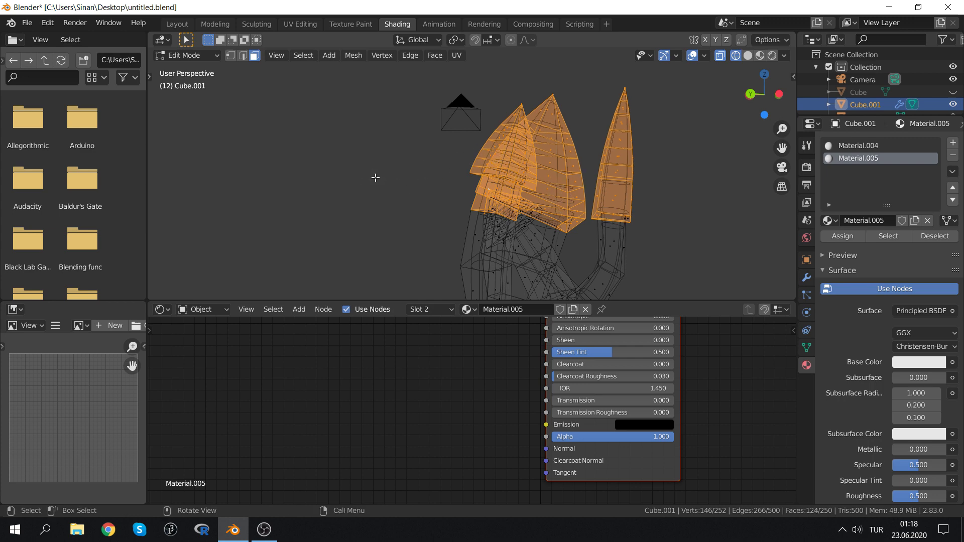
# Add the remaining cap faces to the selection and check that all three caps are selected
pyautogui.moveTo(376, 179)
pyautogui.mouseDown(button='middle')
pyautogui.moveTo(493, 124)
pyautogui.moveTo(321, 236)
pyautogui.mouseUp(button='middle')
pyautogui.press('c')
pyautogui.moveTo(319, 238); pyautogui.dragTo(341, 247)
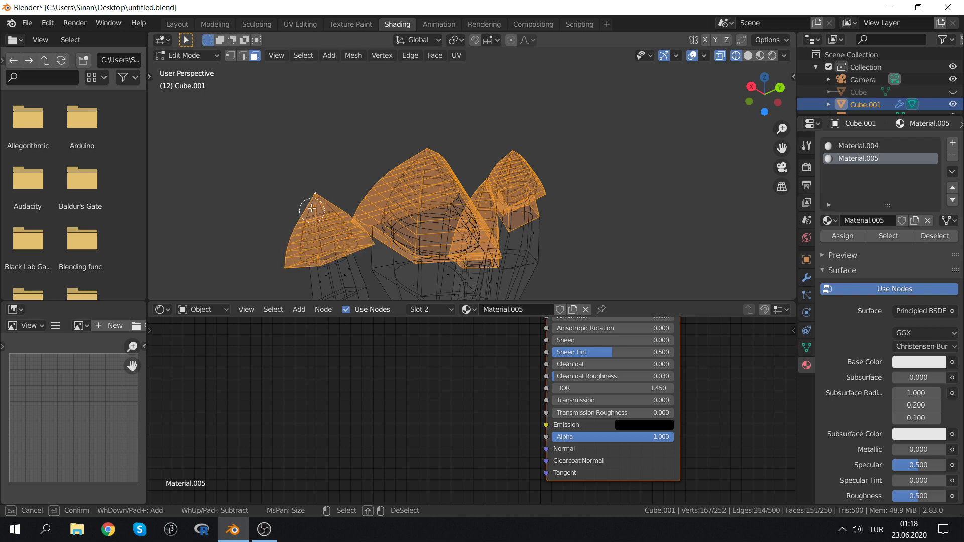
pyautogui.press('Escape')
pyautogui.moveTo(312, 174); pyautogui.dragTo(371, 206, button='middle')
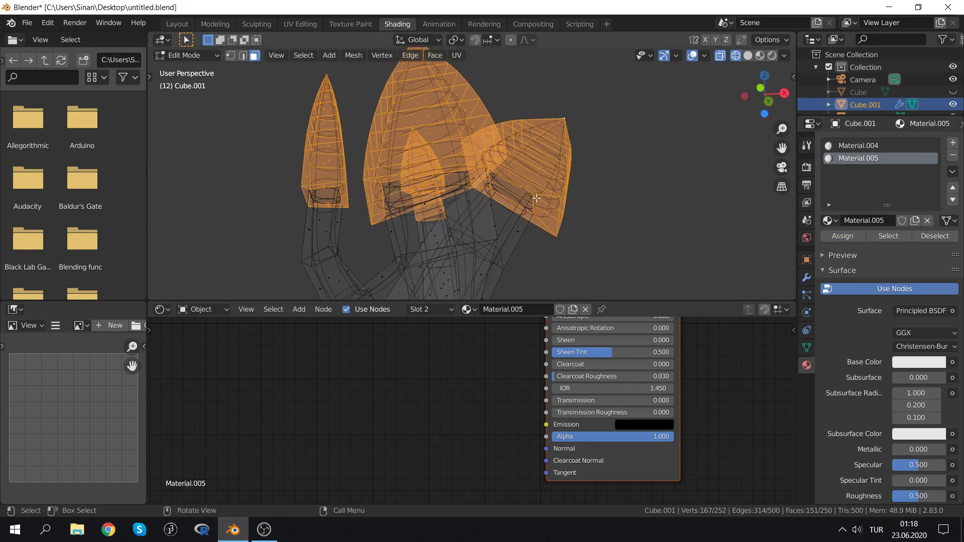
pyautogui.scroll(-5, 861, 401)
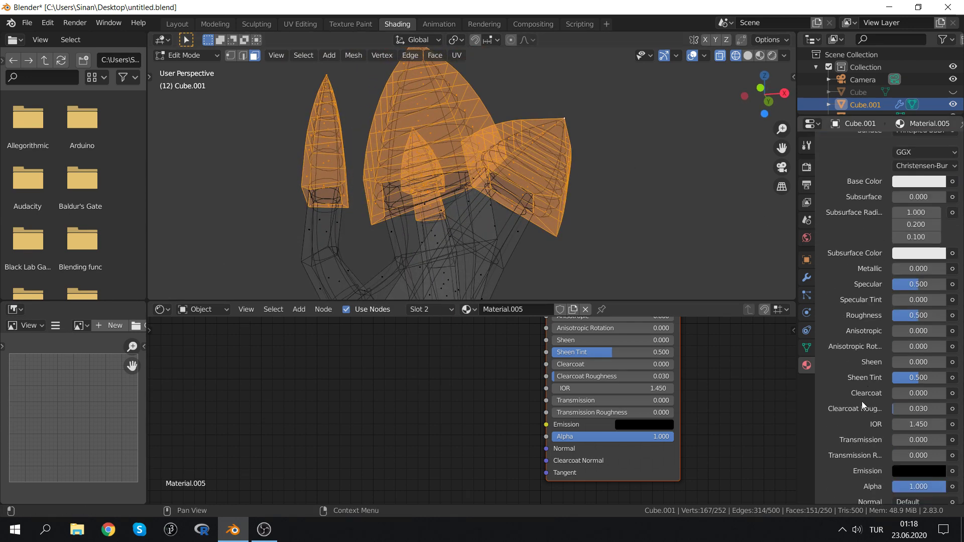
pyautogui.scroll(-3, 861, 402)
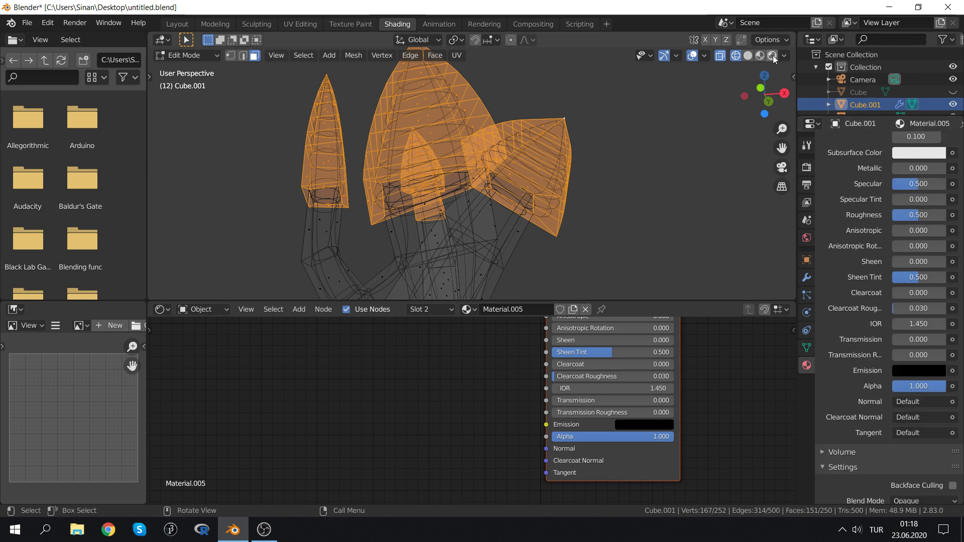
# Switch to solid shading and give the cap material a red viewport display colour
pyautogui.press('z')
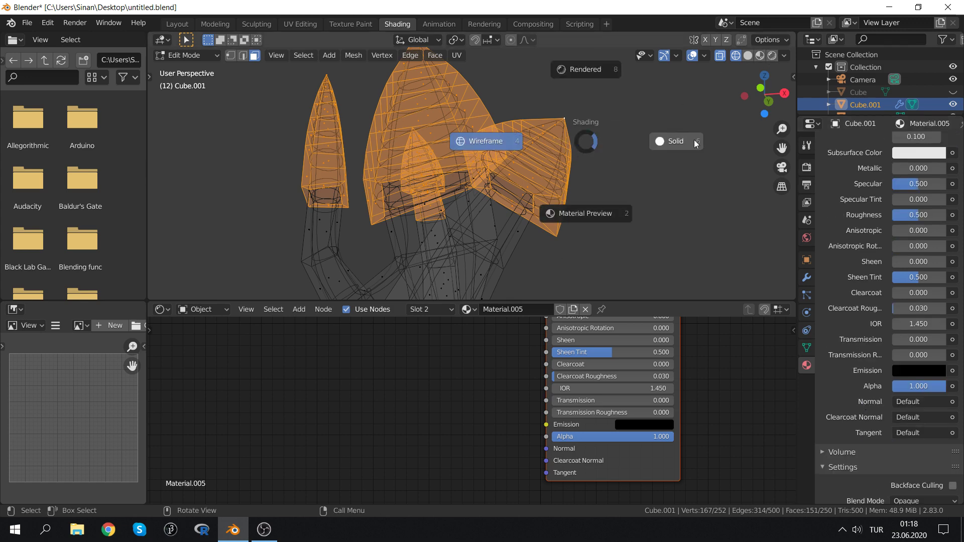
pyautogui.click(695, 141)
pyautogui.scroll(-5, 902, 342)
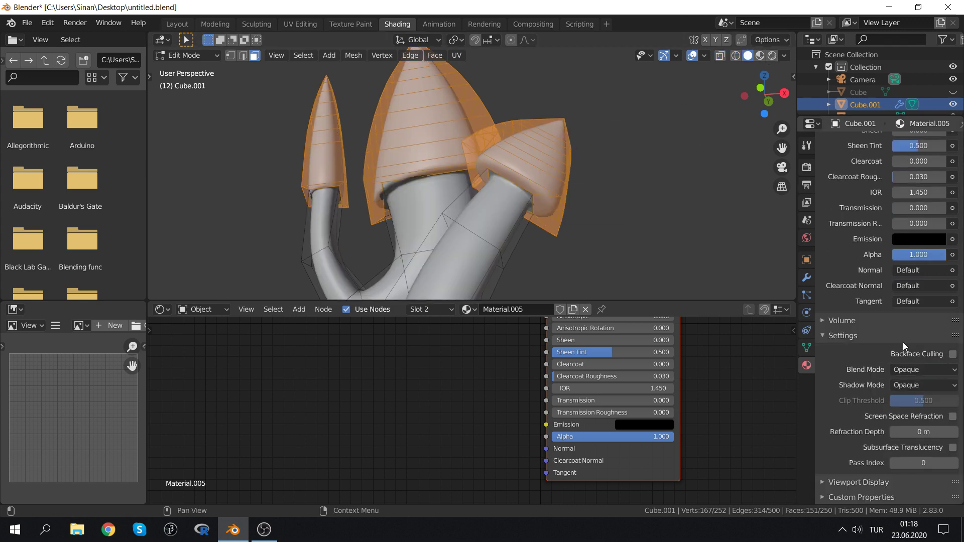
pyautogui.click(867, 482)
pyautogui.scroll(-3, 856, 437)
pyautogui.click(915, 451)
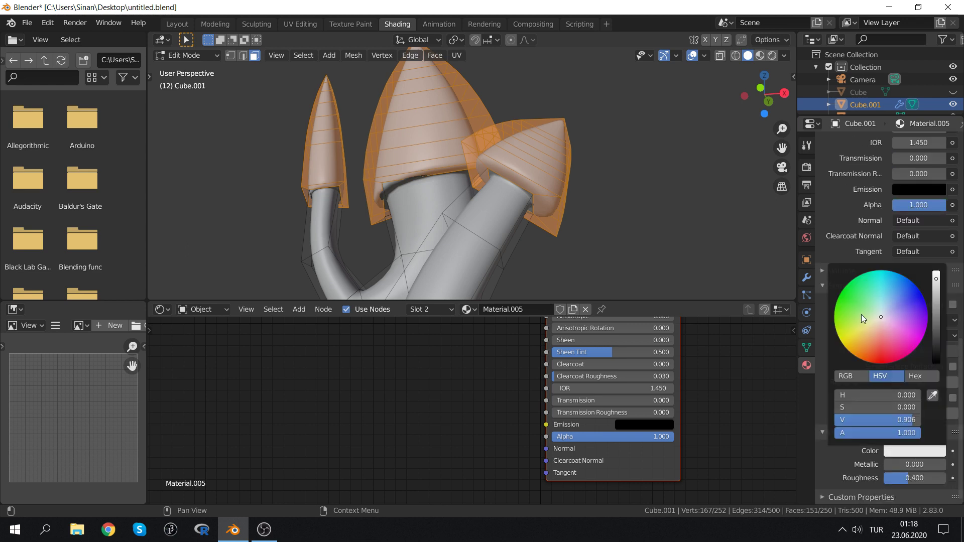
pyautogui.click(885, 363)
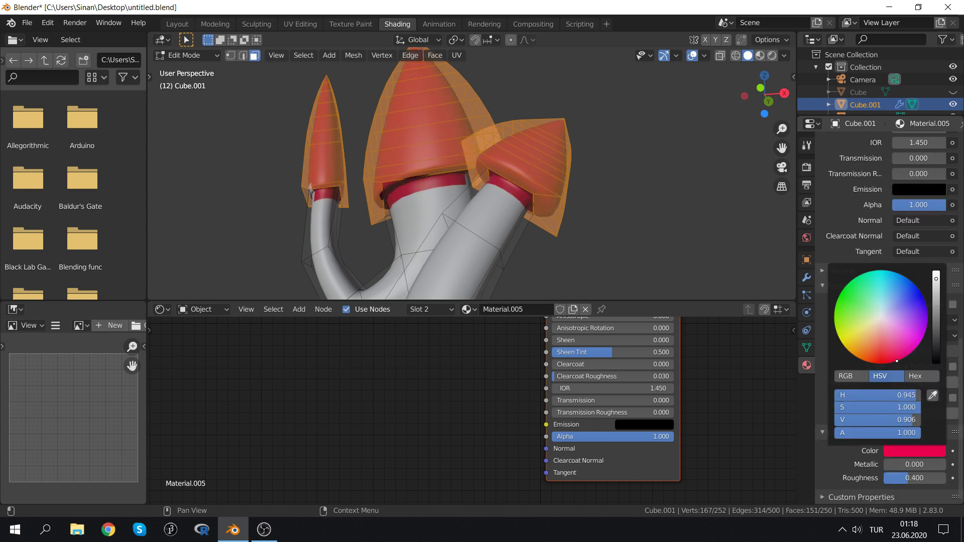
pyautogui.click(615, 172)
pyautogui.moveTo(650, 187)
pyautogui.mouseDown(button='middle')
pyautogui.moveTo(669, 149)
pyautogui.moveTo(663, 181)
pyautogui.moveTo(721, 200)
pyautogui.mouseUp(button='middle')
# Assign the red cap material Material.005 to a face just below the first cap
pyautogui.click(442, 208)
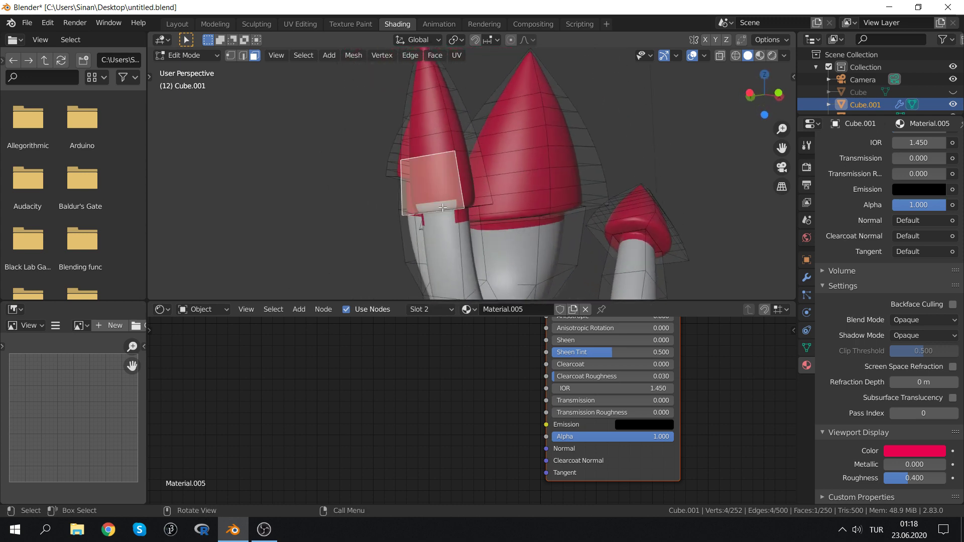
pyautogui.scroll(10, 878, 190)
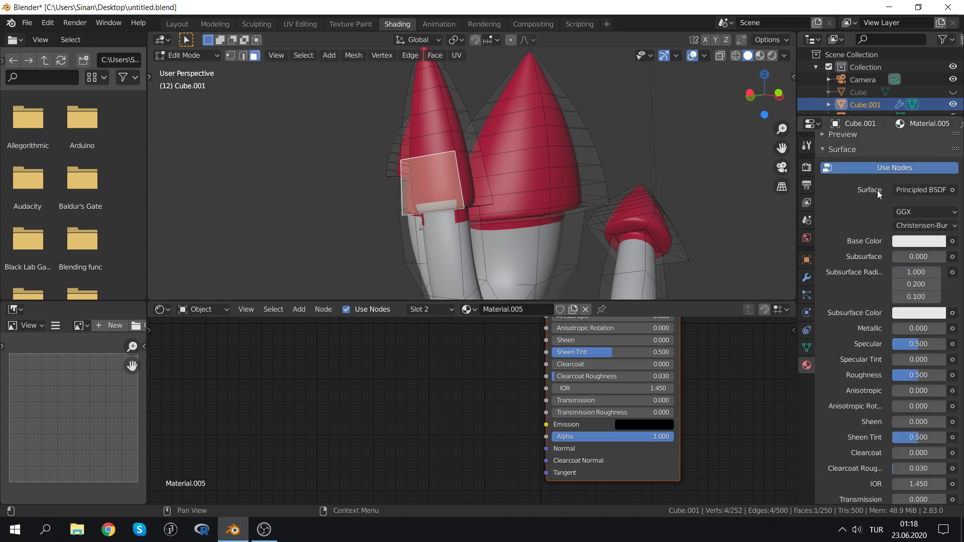
pyautogui.scroll(3, 877, 191)
pyautogui.click(848, 235)
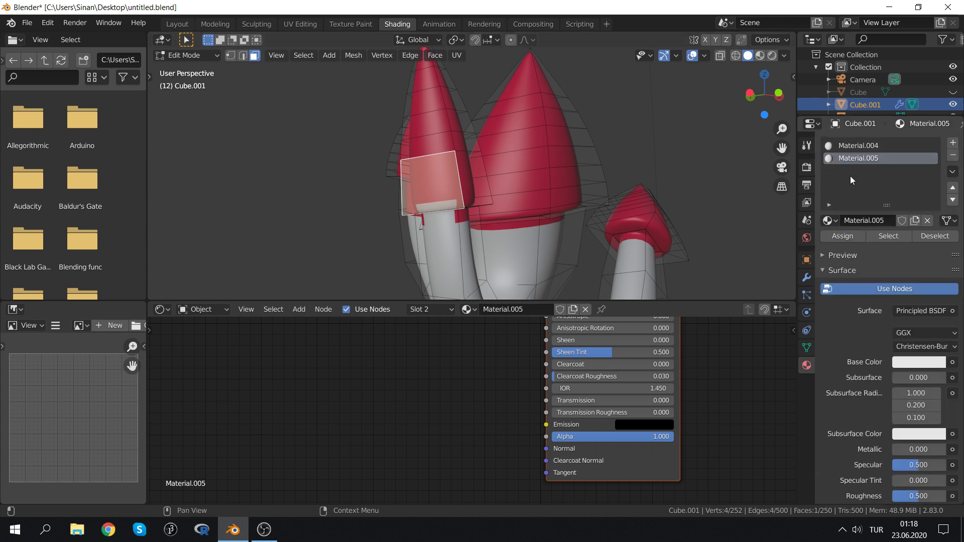
# Select the face loop around another stem top and assign it the red cap material
pyautogui.moveTo(577, 166)
pyautogui.mouseDown(button='middle')
pyautogui.moveTo(485, 129)
pyautogui.moveTo(445, 152)
pyautogui.mouseUp(button='middle')
pyautogui.click(485, 129)
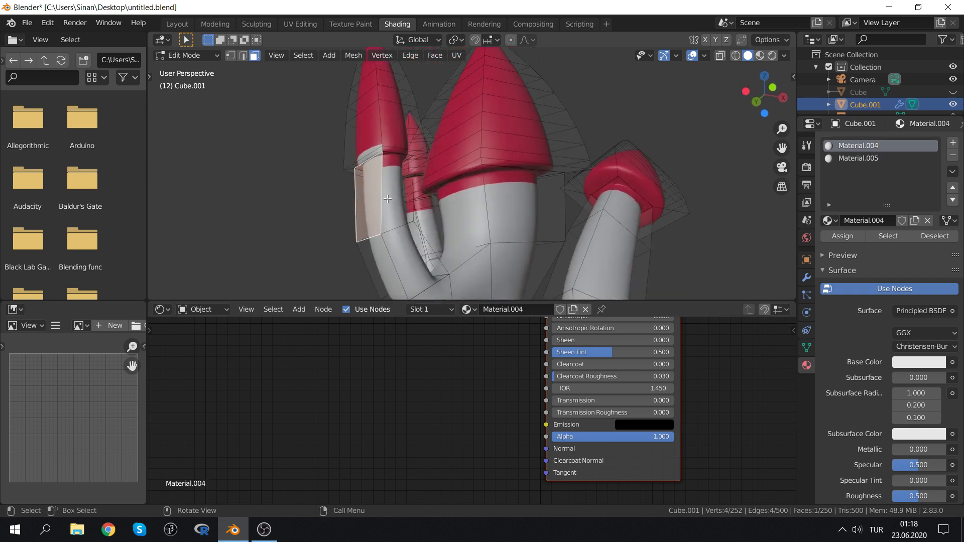
pyautogui.keyDown('alt'); pyautogui.click(381, 200); pyautogui.keyUp('alt')
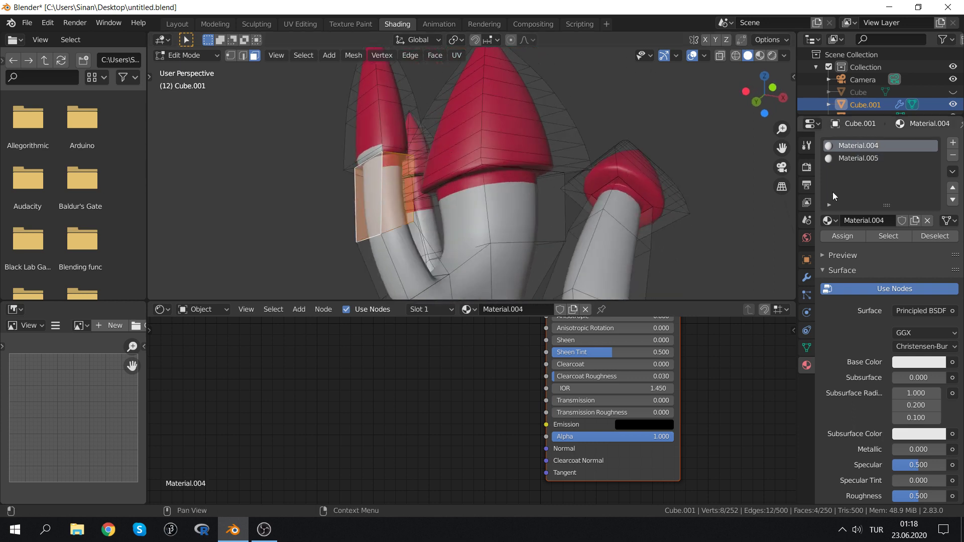
pyautogui.press('Tab')
pyautogui.press('Tab')
pyautogui.click(392, 159)
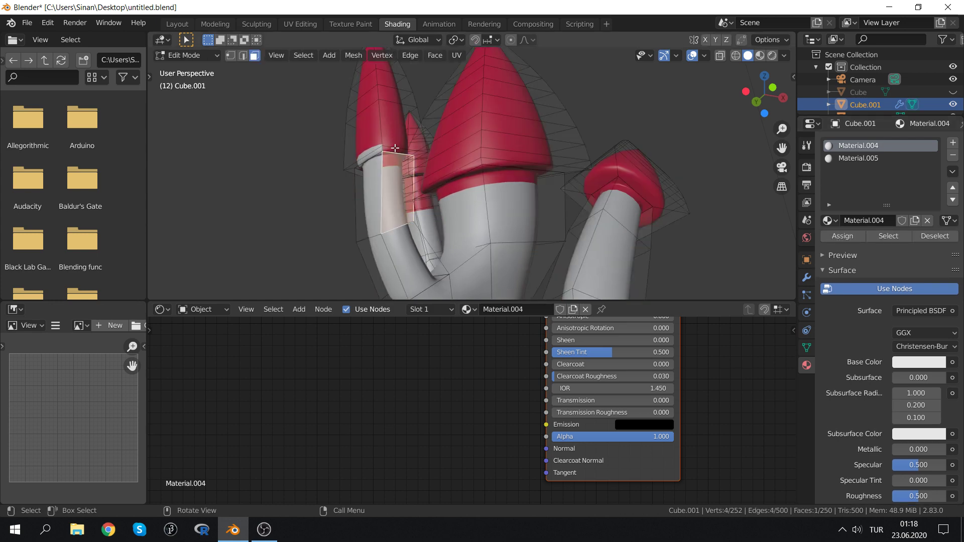
pyautogui.moveTo(393, 159)
pyautogui.mouseDown(button='middle')
pyautogui.moveTo(473, 184)
pyautogui.moveTo(524, 158)
pyautogui.mouseUp(button='middle')
pyautogui.scroll(5, 475, 182)
pyautogui.keyDown('alt'); pyautogui.click(577, 113); pyautogui.keyUp('alt')
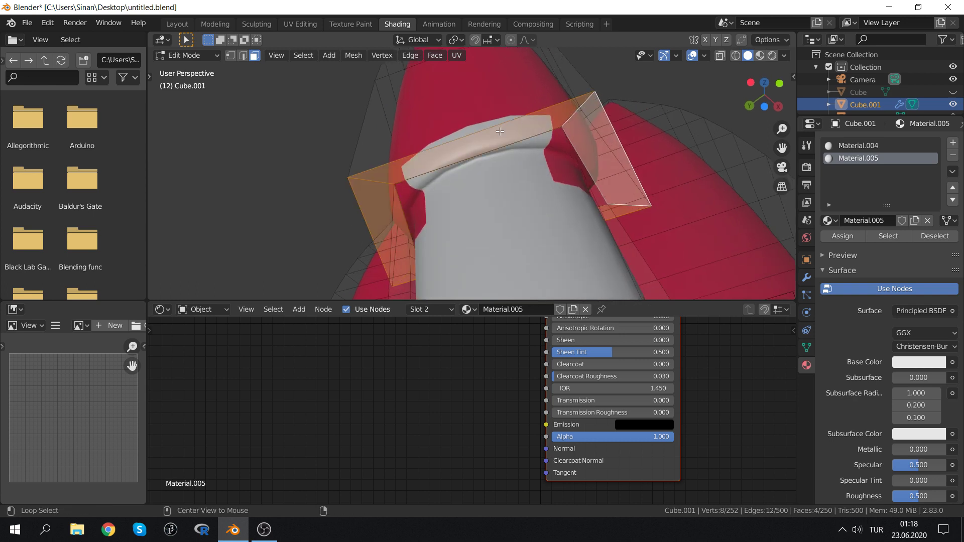
pyautogui.click(850, 235)
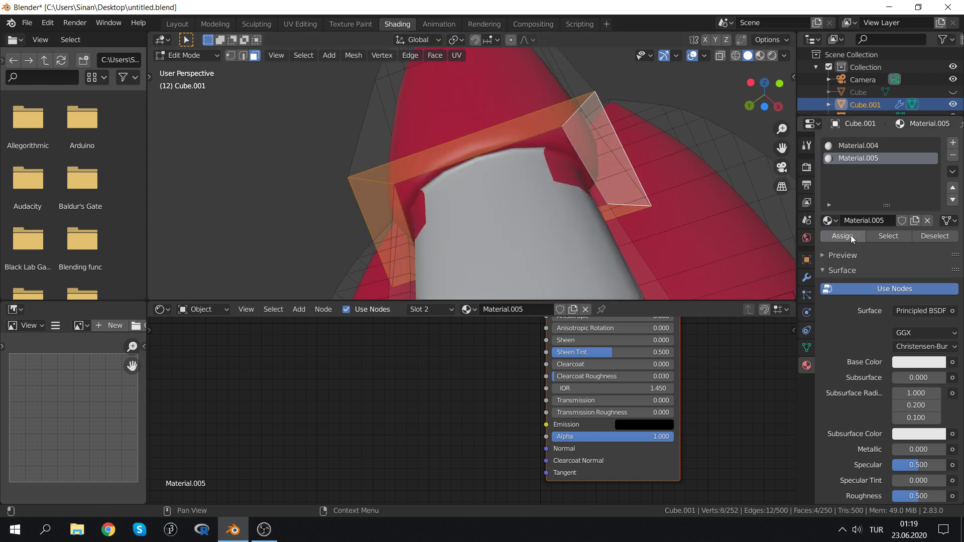
# Reassign the selected faces to the white stem material
pyautogui.moveTo(502, 166)
pyautogui.mouseDown(button='middle')
pyautogui.moveTo(547, 186)
pyautogui.moveTo(579, 166)
pyautogui.mouseUp(button='middle')
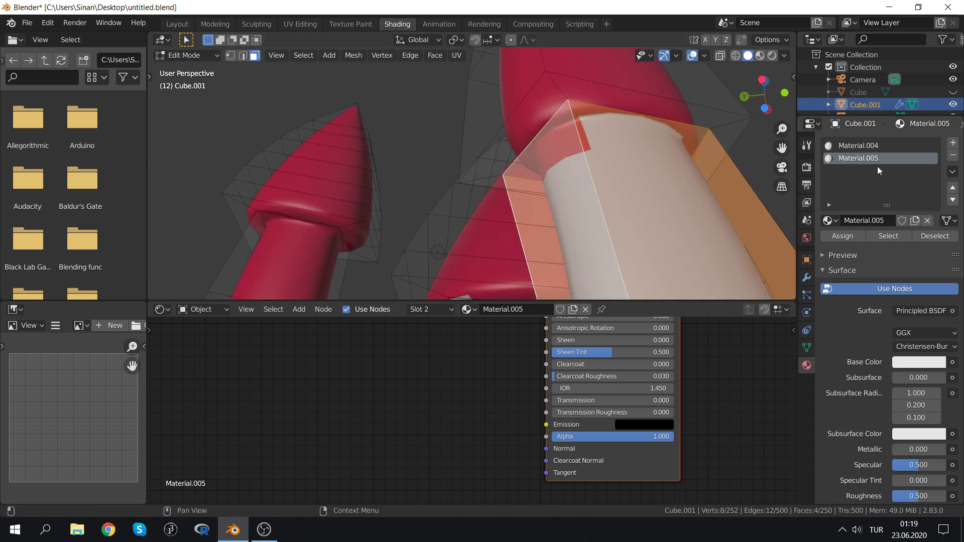
pyautogui.click(867, 146)
pyautogui.moveTo(577, 170)
pyautogui.mouseDown(button='middle')
pyautogui.moveTo(616, 152)
pyautogui.moveTo(619, 192)
pyautogui.moveTo(517, 146)
pyautogui.moveTo(549, 137)
pyautogui.moveTo(525, 156)
pyautogui.moveTo(378, 209)
pyautogui.moveTo(383, 189)
pyautogui.mouseUp(button='middle')
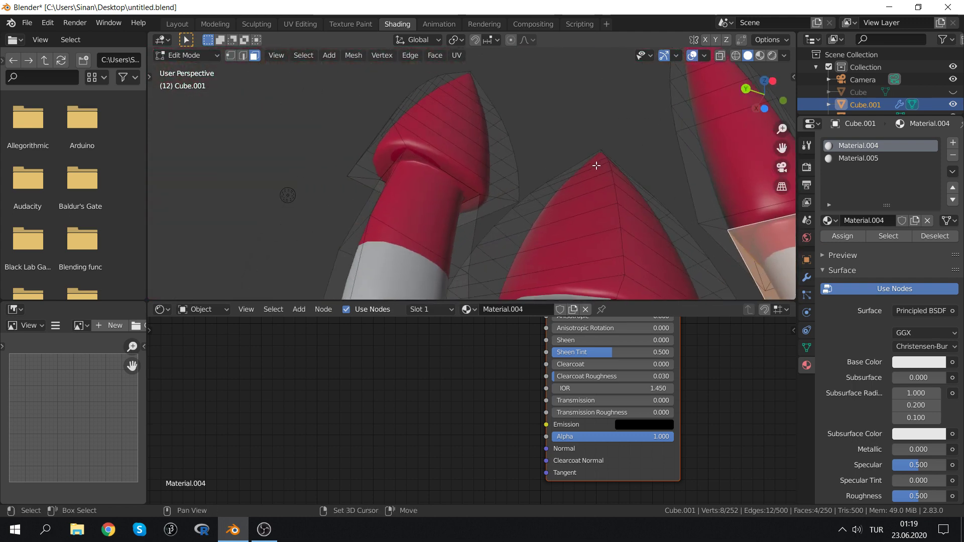
pyautogui.click(853, 159)
pyautogui.click(844, 237)
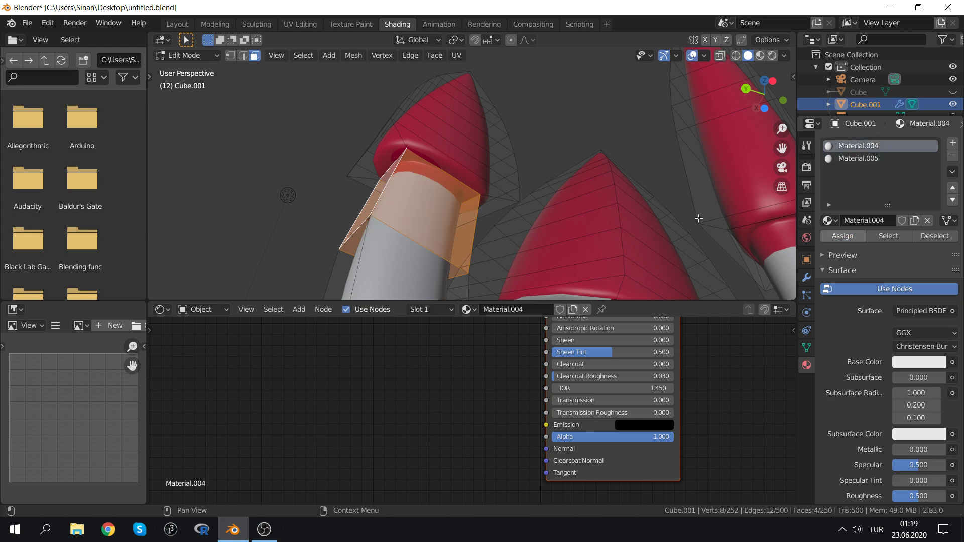
# Give the face loop at the next cap rim the red Material.005
pyautogui.moveTo(552, 176)
pyautogui.mouseDown(button='middle')
pyautogui.moveTo(497, 251)
pyautogui.moveTo(505, 211)
pyautogui.mouseUp(button='middle')
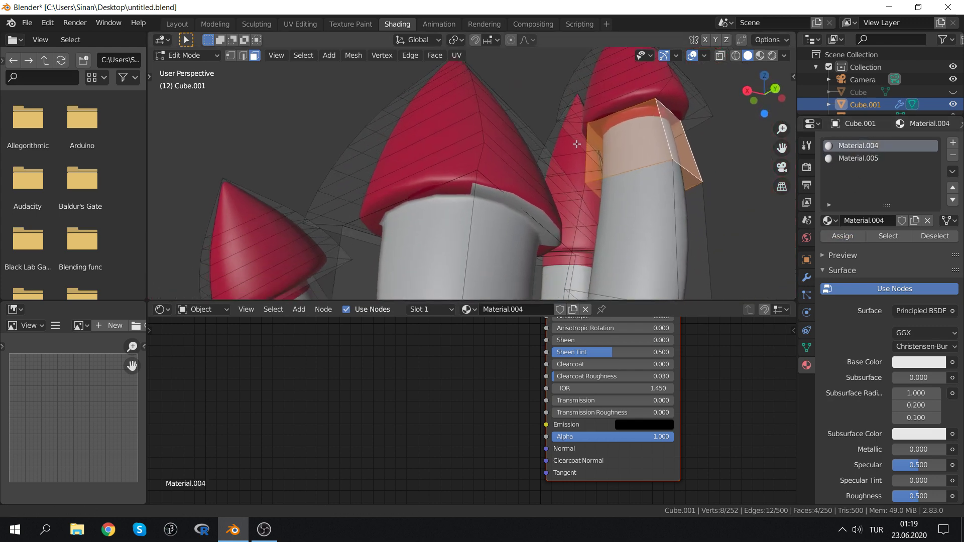
pyautogui.keyDown('alt'); pyautogui.middleClick(478, 189); pyautogui.keyUp('alt')
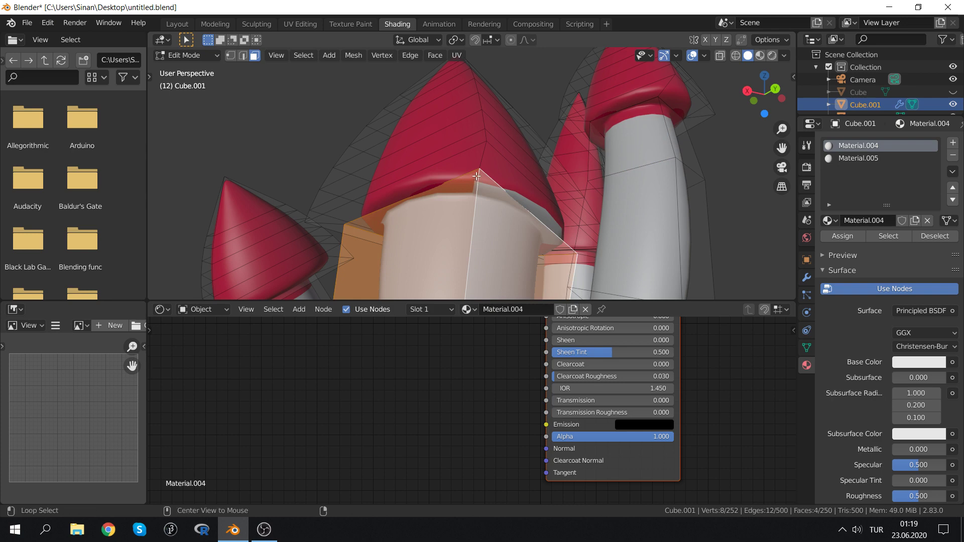
pyautogui.keyDown('alt'); pyautogui.click(478, 172); pyautogui.keyUp('alt')
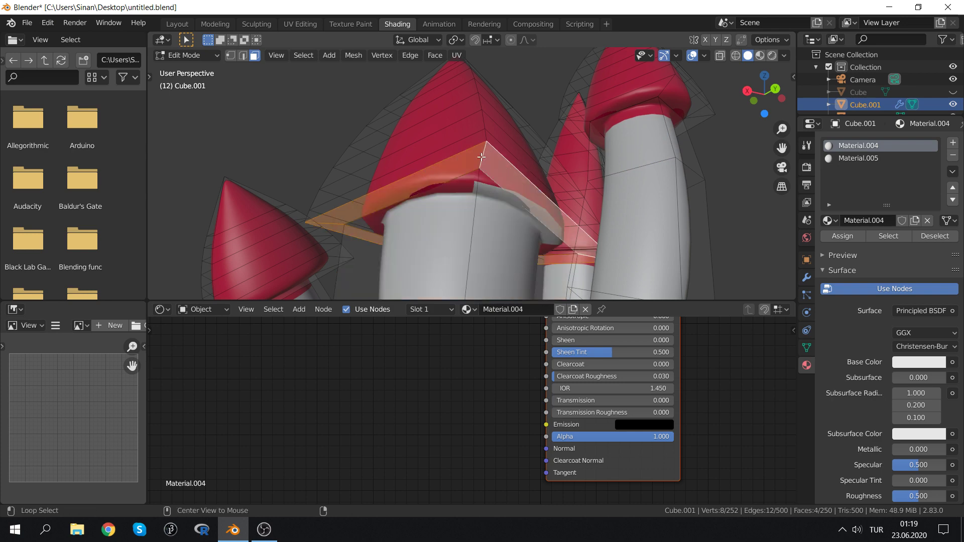
pyautogui.click(860, 160)
pyautogui.click(848, 238)
# Select the face loop at the left stalk top and make the white stem material active
pyautogui.moveTo(503, 181); pyautogui.dragTo(483, 127, button='middle')
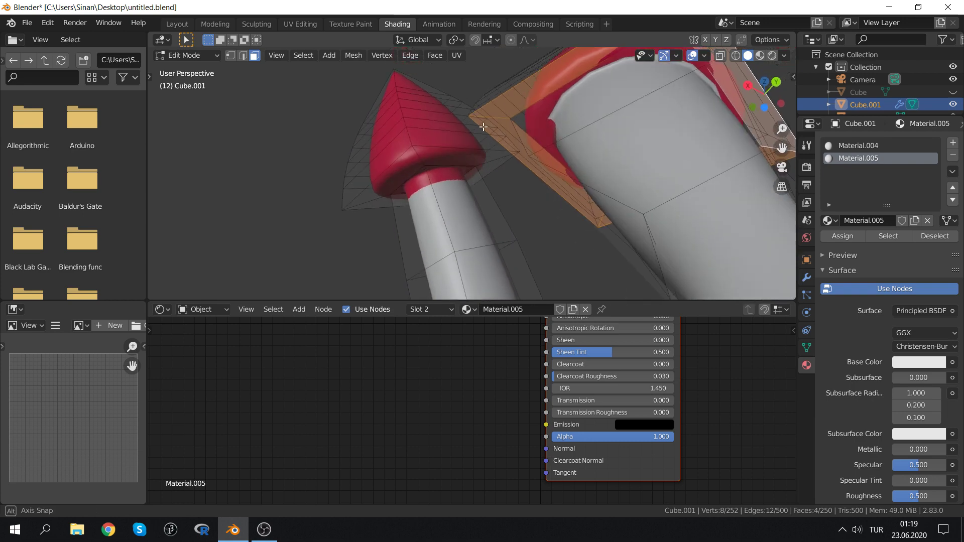
pyautogui.keyDown('alt'); pyautogui.click(441, 214); pyautogui.keyUp('alt')
pyautogui.click(852, 147)
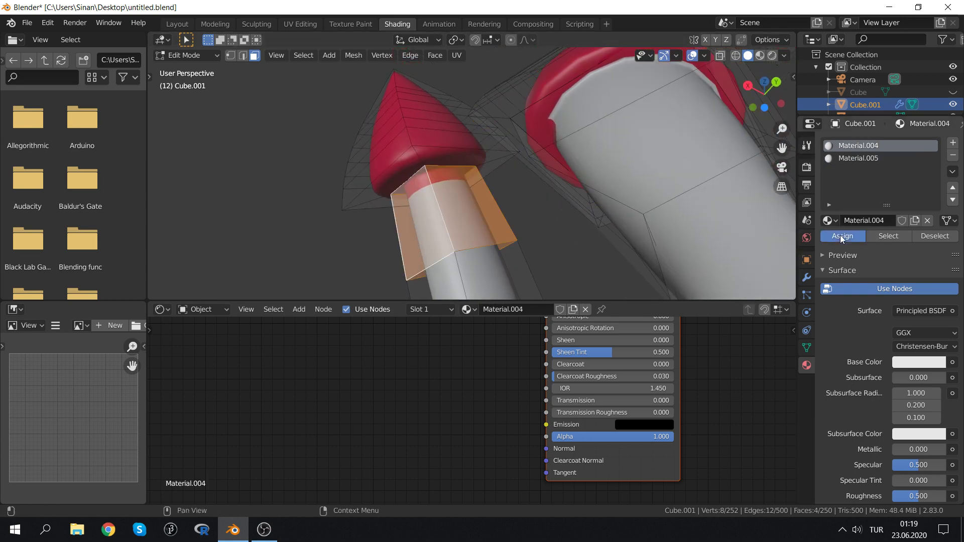
pyautogui.moveTo(502, 166); pyautogui.dragTo(479, 169, button='middle')
# Cut edge loops just below the caps on the left and right stalks
pyautogui.hotkey('ctrl', 'r')
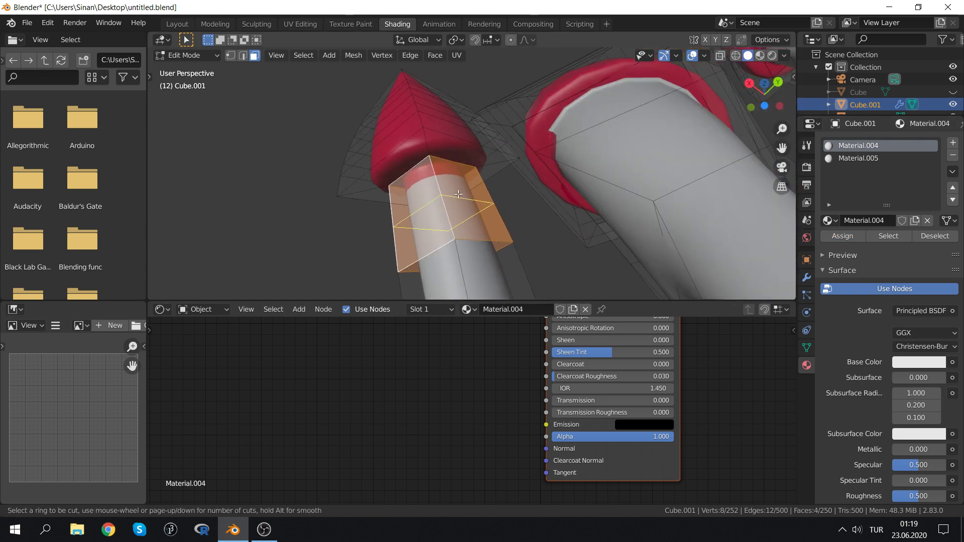
pyautogui.click(458, 195)
pyautogui.click(444, 133)
pyautogui.moveTo(453, 134)
pyautogui.mouseDown(button='middle')
pyautogui.moveTo(643, 170)
pyautogui.moveTo(555, 119)
pyautogui.mouseUp(button='middle')
pyautogui.hotkey('ctrl', 'r')
pyautogui.click(622, 156)
pyautogui.click(620, 139)
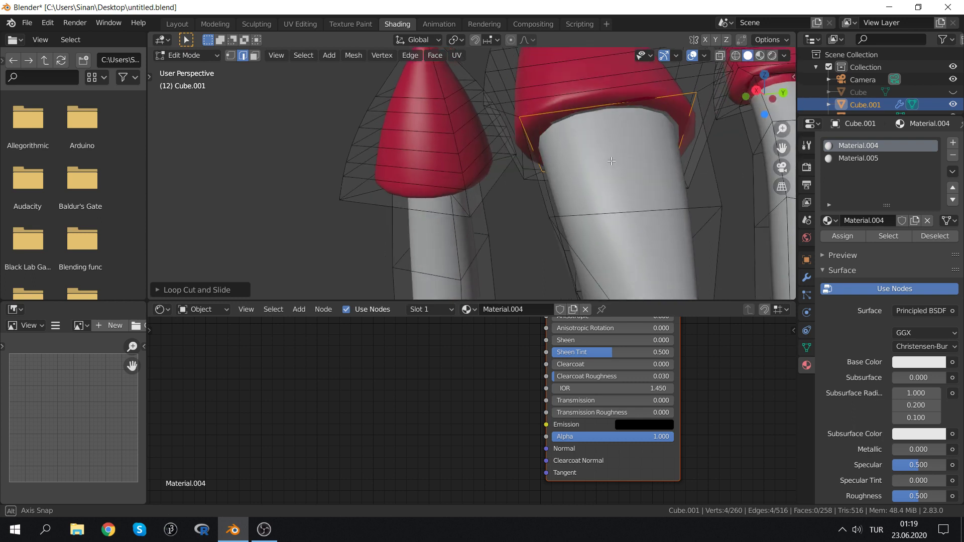
# Select the middle cap's base face loop and assign it red Material.005
pyautogui.keyDown('alt'); pyautogui.click(563, 108); pyautogui.keyUp('alt')
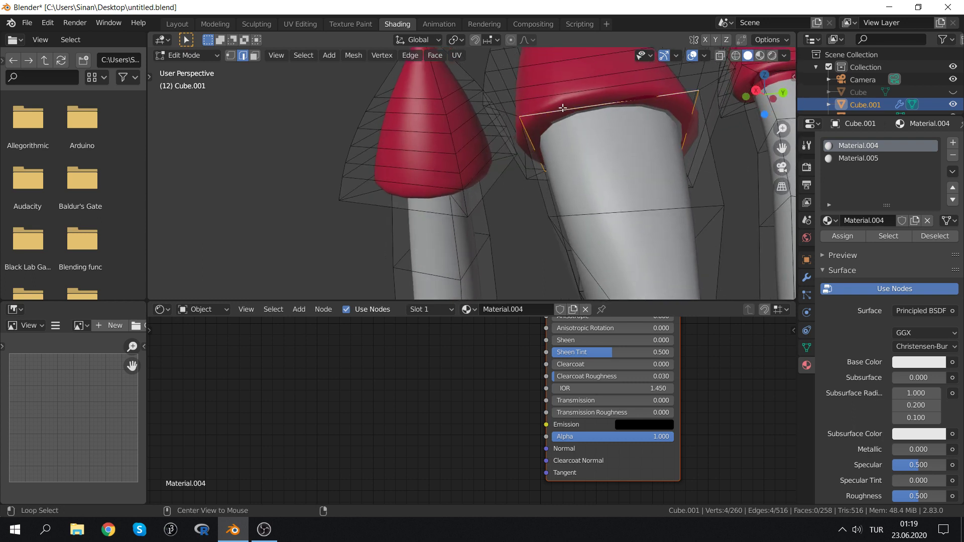
pyautogui.keyDown('alt'); pyautogui.click(520, 114); pyautogui.keyUp('alt')
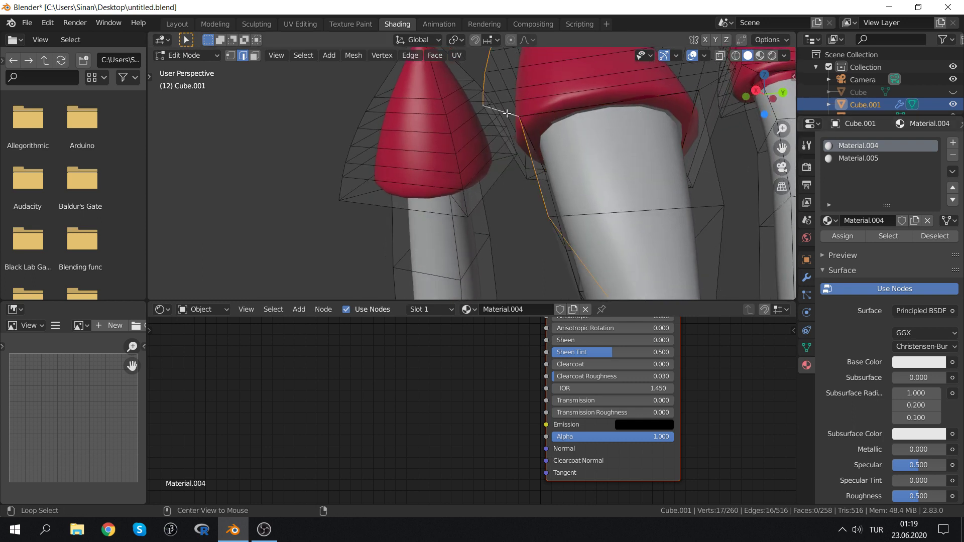
pyautogui.keyDown('alt'); pyautogui.click(547, 104); pyautogui.keyUp('alt')
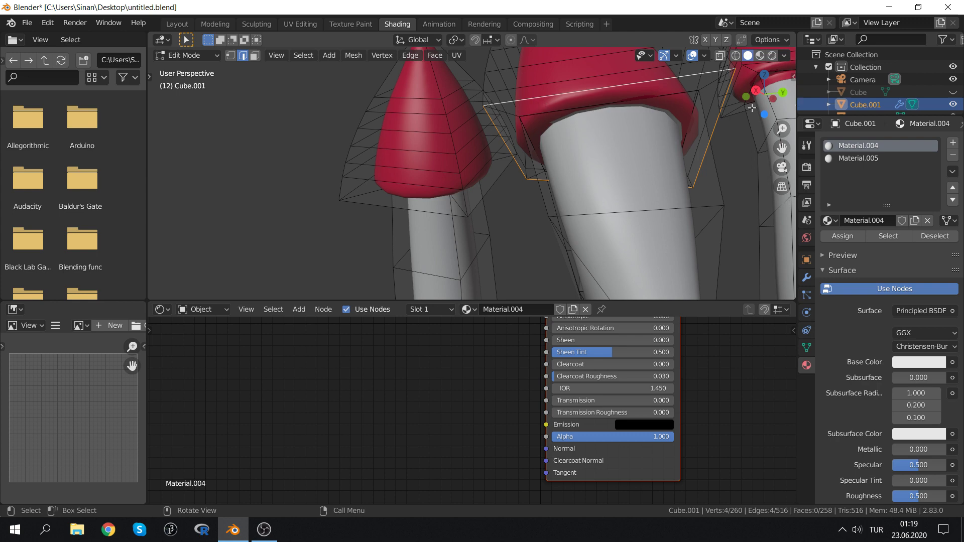
pyautogui.moveTo(752, 107); pyautogui.dragTo(597, 171, button='middle')
pyautogui.press('3')
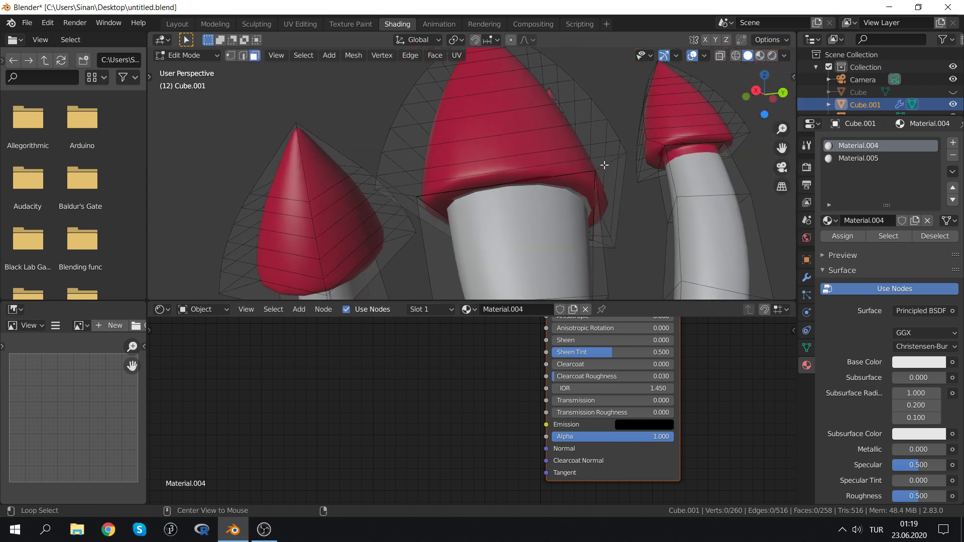
pyautogui.keyDown('alt'); pyautogui.click(604, 164); pyautogui.keyUp('alt')
pyautogui.click(856, 158)
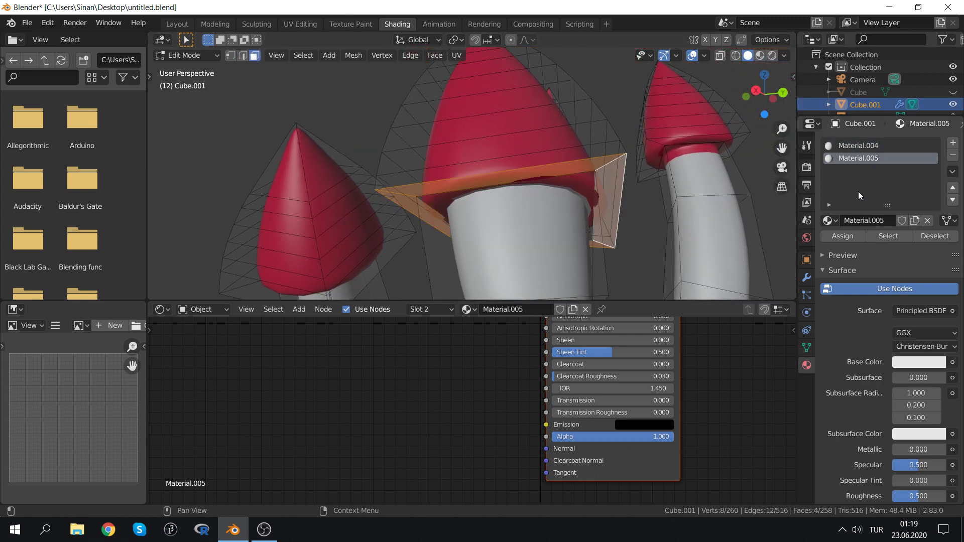
pyautogui.click(844, 234)
# Add two more centred edge loops on the stalks
pyautogui.moveTo(603, 200)
pyautogui.mouseDown(button='middle')
pyautogui.moveTo(474, 202)
pyautogui.moveTo(530, 164)
pyautogui.moveTo(473, 247)
pyautogui.mouseUp(button='middle')
pyautogui.hotkey('ctrl', 'r')
pyautogui.click(531, 164)
pyautogui.rightClick(530, 164)
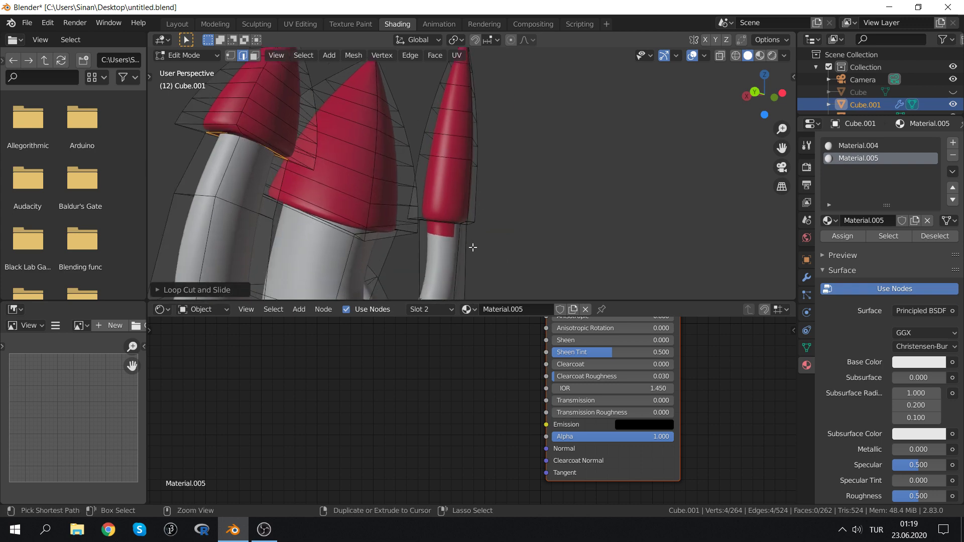
pyautogui.hotkey('ctrl', 'r')
pyautogui.click(452, 235)
pyautogui.rightClick(452, 236)
pyautogui.moveTo(452, 236)
pyautogui.mouseDown(button='middle')
pyautogui.moveTo(439, 160)
pyautogui.moveTo(312, 159)
pyautogui.mouseUp(button='middle')
# Switch to Material Preview shading and return to Object Mode to view the whole plant
pyautogui.scroll(-4, 405, 164)
pyautogui.moveTo(404, 164)
pyautogui.mouseDown(button='middle')
pyautogui.moveTo(429, 193)
pyautogui.moveTo(597, 167)
pyautogui.moveTo(618, 183)
pyautogui.moveTo(598, 186)
pyautogui.mouseUp(button='middle')
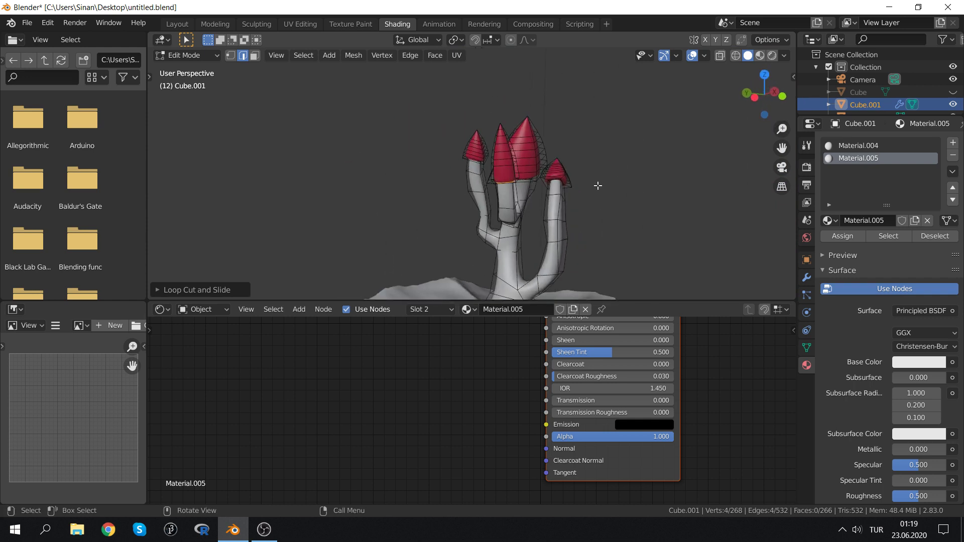
pyautogui.scroll(-4, 585, 184)
pyautogui.scroll(2, 510, 192)
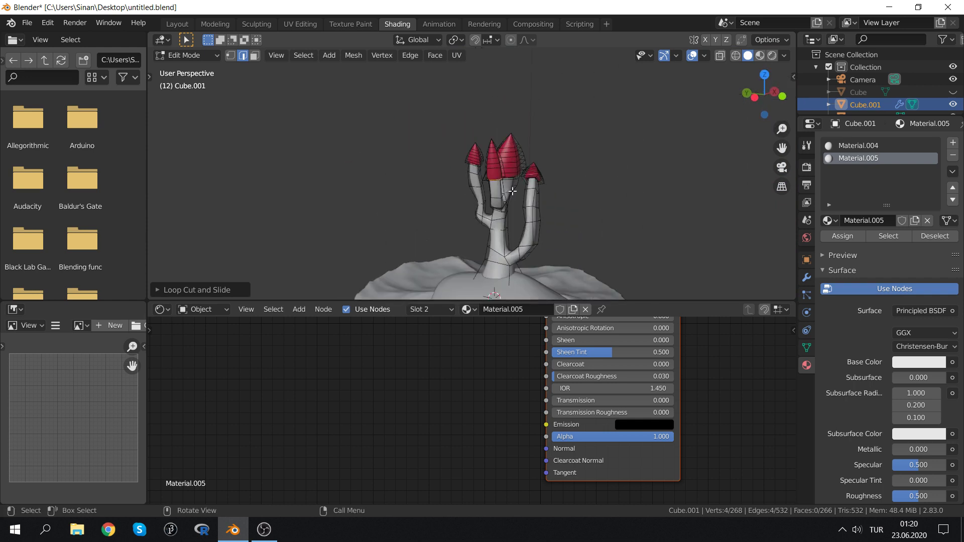
pyautogui.click(758, 58)
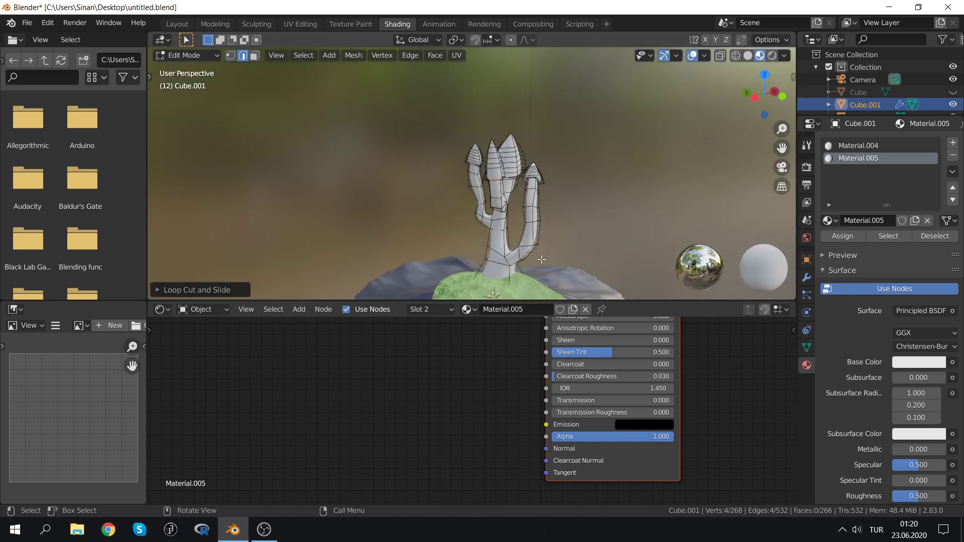
pyautogui.scroll(2, 525, 161)
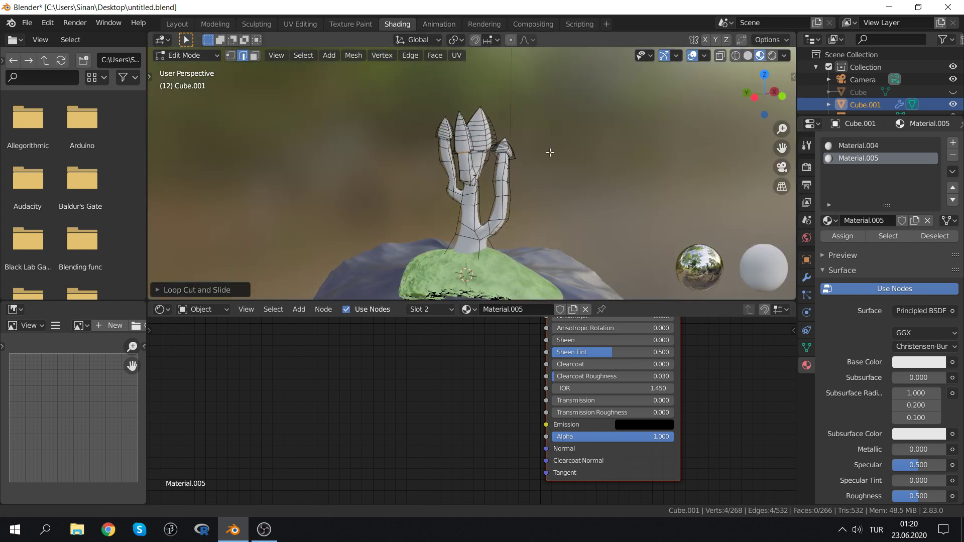
pyautogui.press('Tab')
pyautogui.moveTo(411, 192); pyautogui.dragTo(438, 198, button='middle')
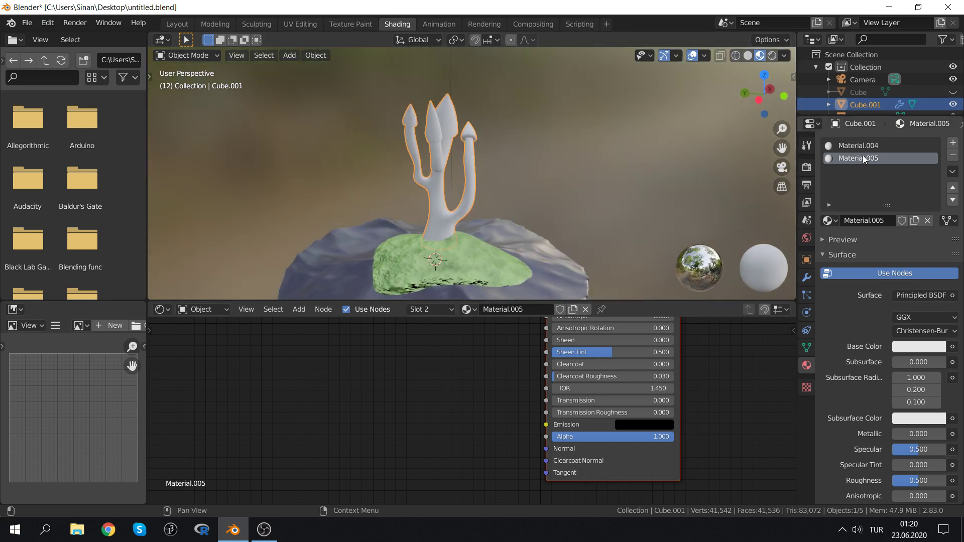
# Set the cap material's Base Color to red and its Roughness to 0.355
pyautogui.moveTo(508, 414); pyautogui.dragTo(475, 472, button='middle')
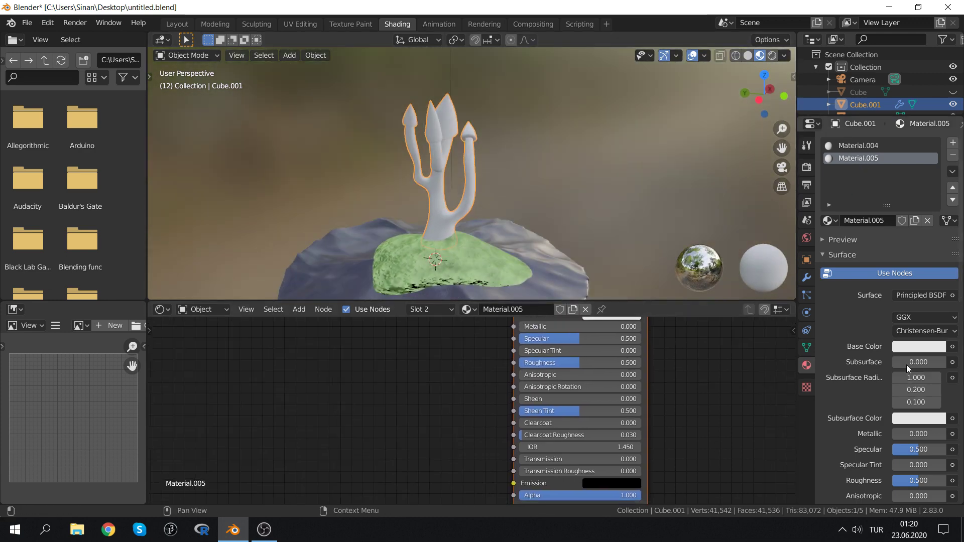
pyautogui.click(918, 351)
pyautogui.moveTo(867, 249); pyautogui.dragTo(904, 181)
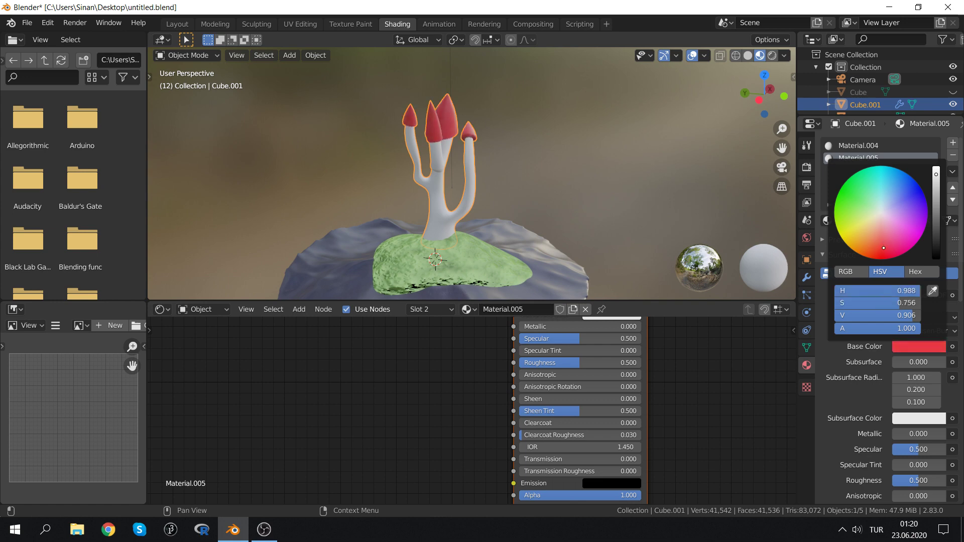
pyautogui.moveTo(406, 393)
pyautogui.mouseDown(button='middle')
pyautogui.moveTo(409, 404)
pyautogui.moveTo(316, 422)
pyautogui.mouseUp(button='middle')
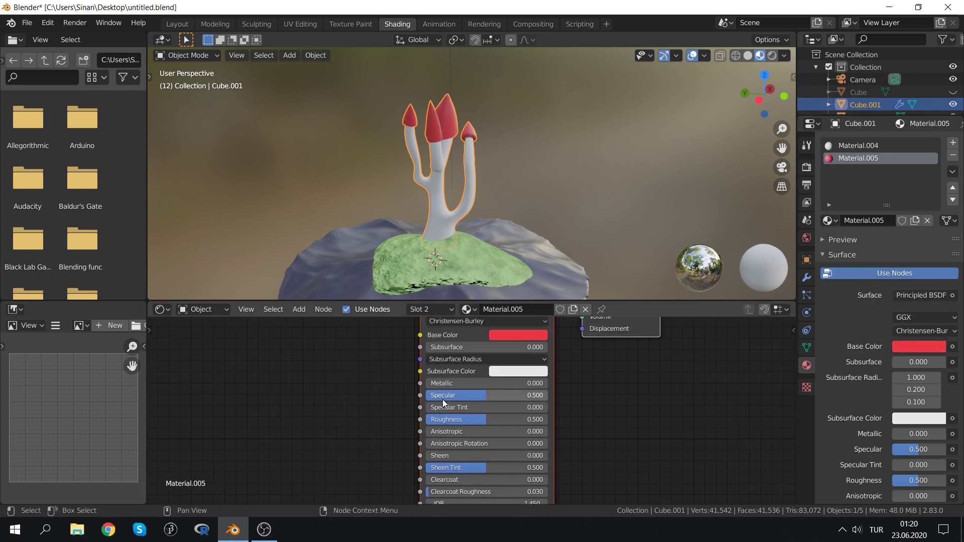
pyautogui.moveTo(439, 420); pyautogui.dragTo(491, 420)
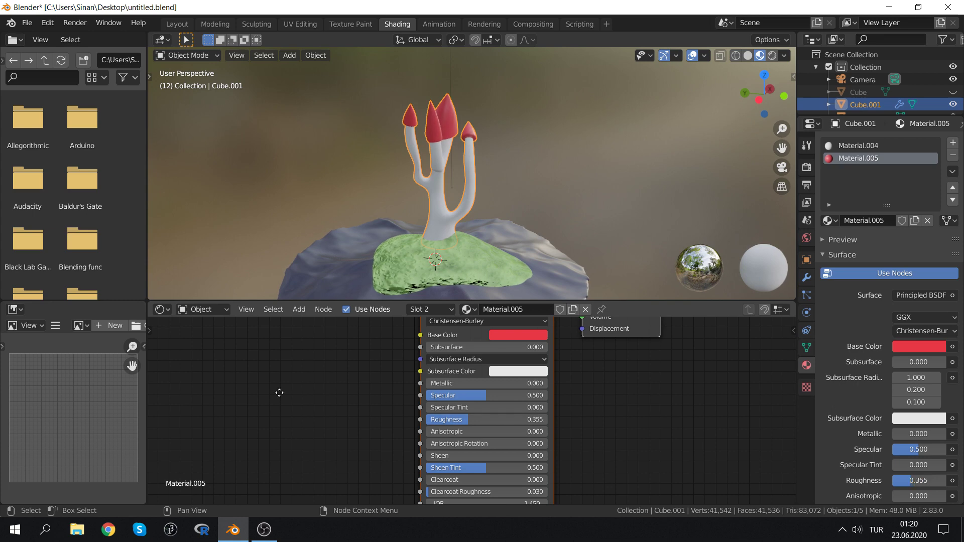
pyautogui.moveTo(279, 392); pyautogui.dragTo(349, 415, button='middle')
pyautogui.hotkey('shift', 'a')
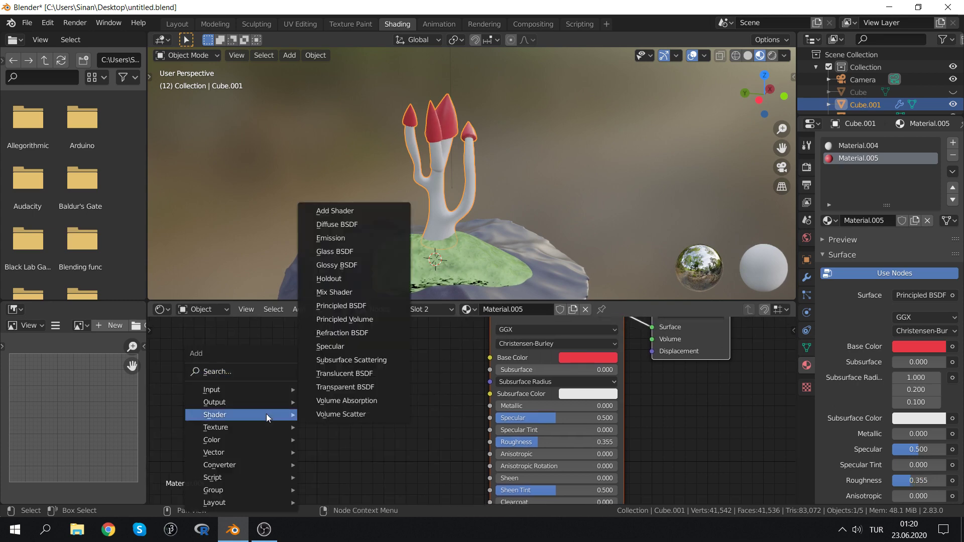
pyautogui.moveTo(239, 427)
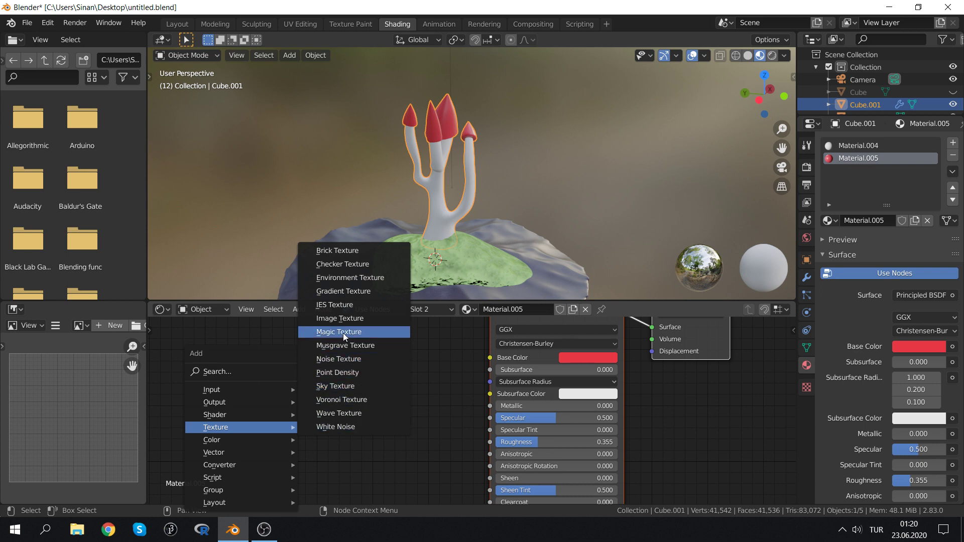
# Drive Base Color with a Checker Texture at scale 12.7, coloured red-orange and brown
pyautogui.click(351, 264)
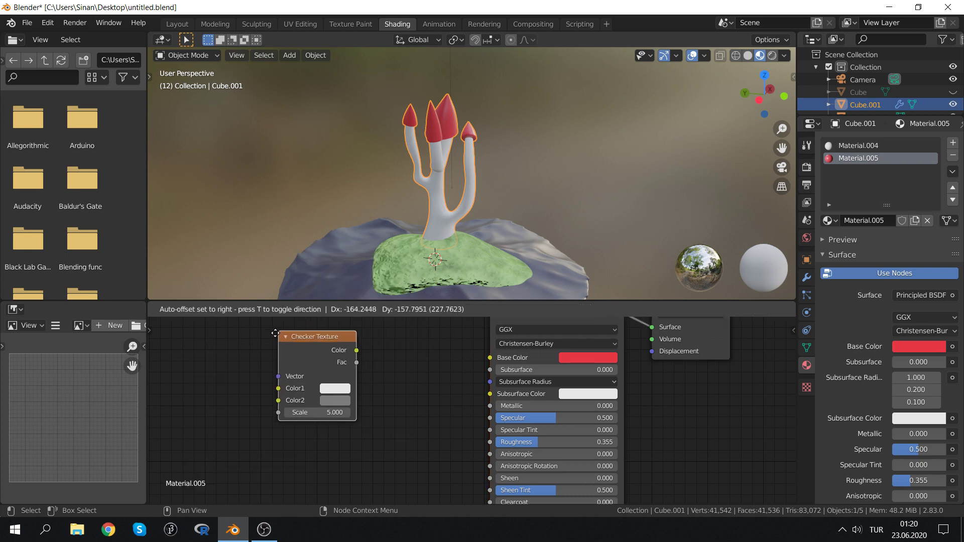
pyautogui.click(328, 356)
pyautogui.moveTo(340, 358); pyautogui.dragTo(489, 358)
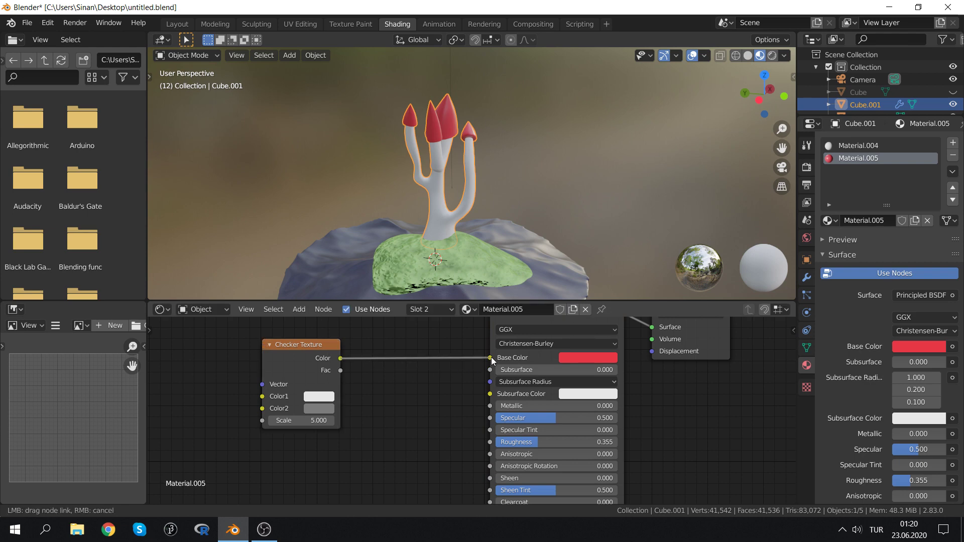
pyautogui.scroll(1, 350, 387)
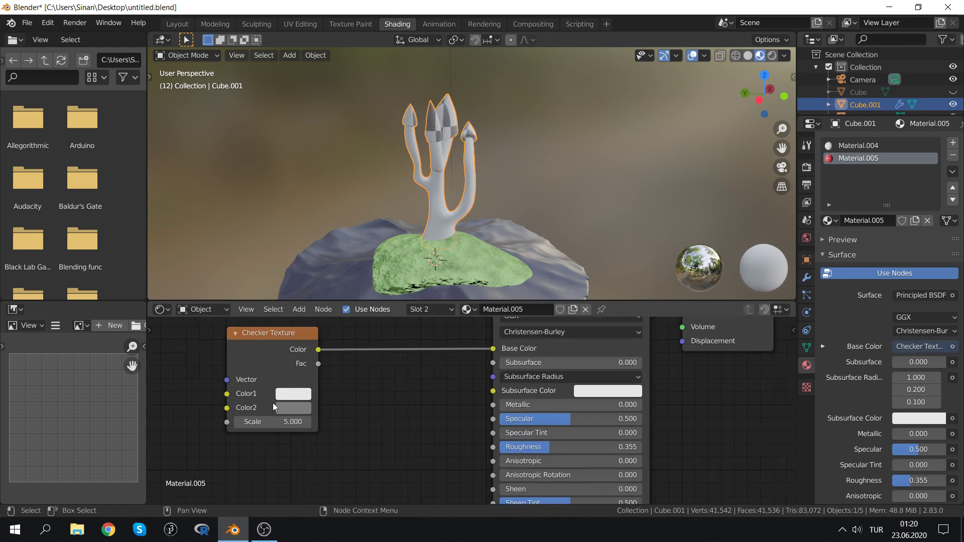
pyautogui.moveTo(273, 422)
pyautogui.mouseDown()
pyautogui.moveTo(306, 422)
pyautogui.moveTo(282, 422)
pyautogui.mouseUp()
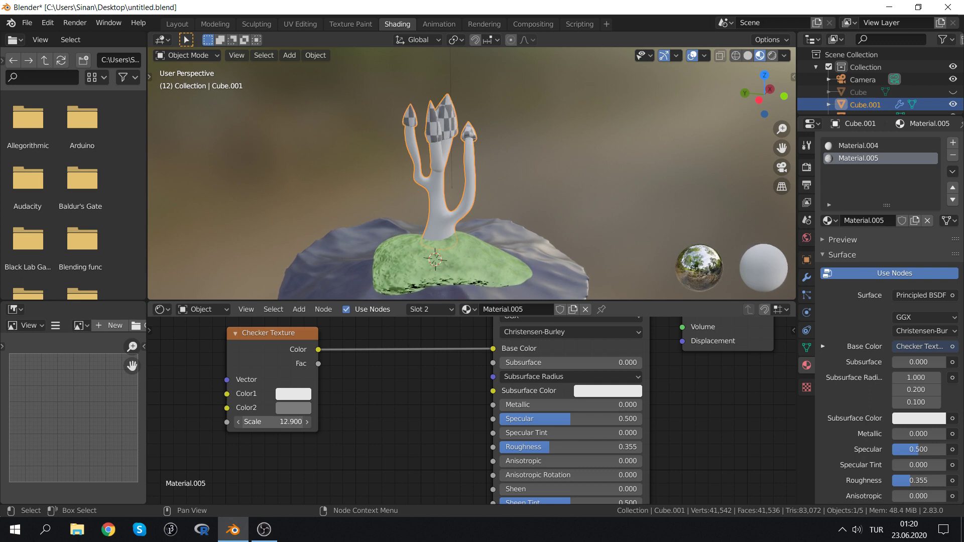
pyautogui.click(286, 393)
pyautogui.moveTo(318, 332); pyautogui.dragTo(352, 332)
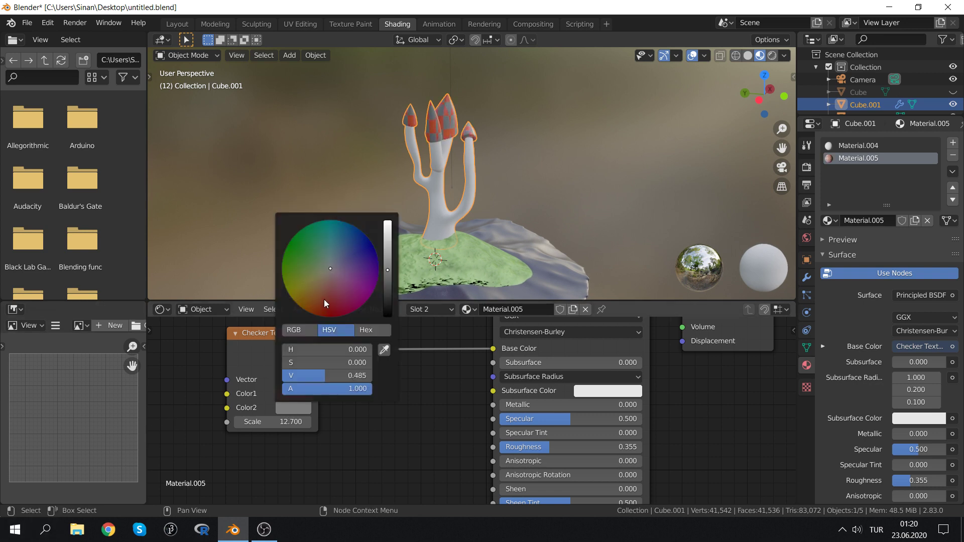
pyautogui.moveTo(325, 300)
pyautogui.mouseDown()
pyautogui.moveTo(296, 300)
pyautogui.moveTo(312, 304)
pyautogui.mouseUp()
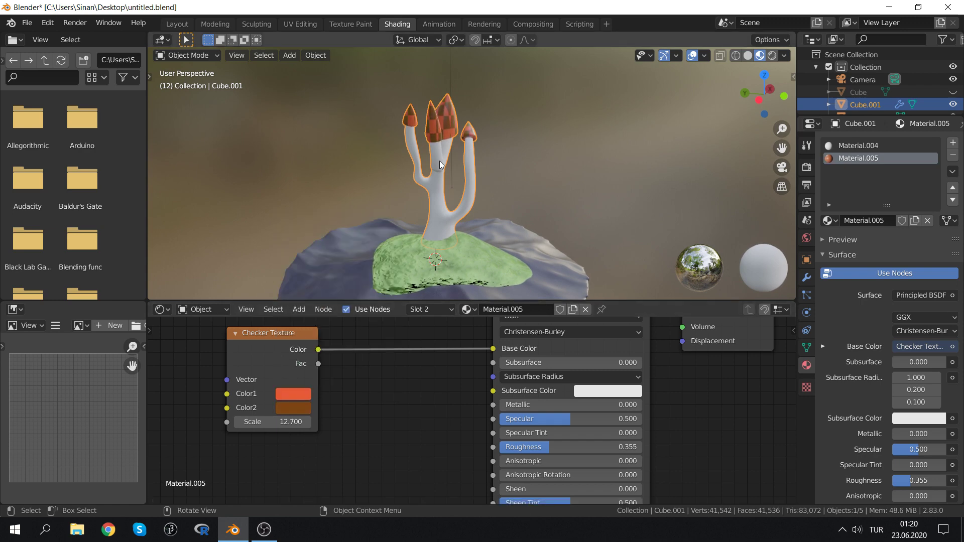
# Select the entire prong mesh in Edit Mode and UV-unwrap it, including Smart UV Project
pyautogui.press('Tab')
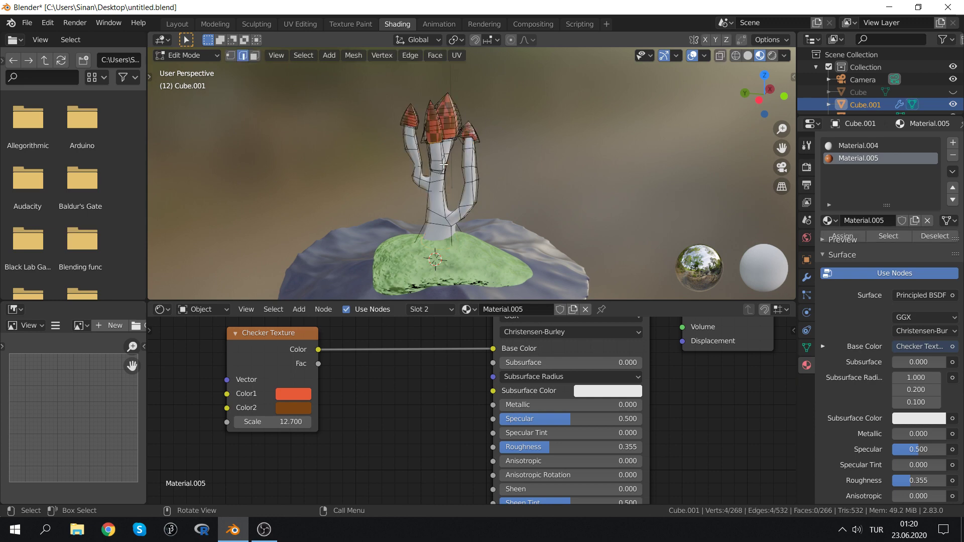
pyautogui.press('a')
pyautogui.press('u')
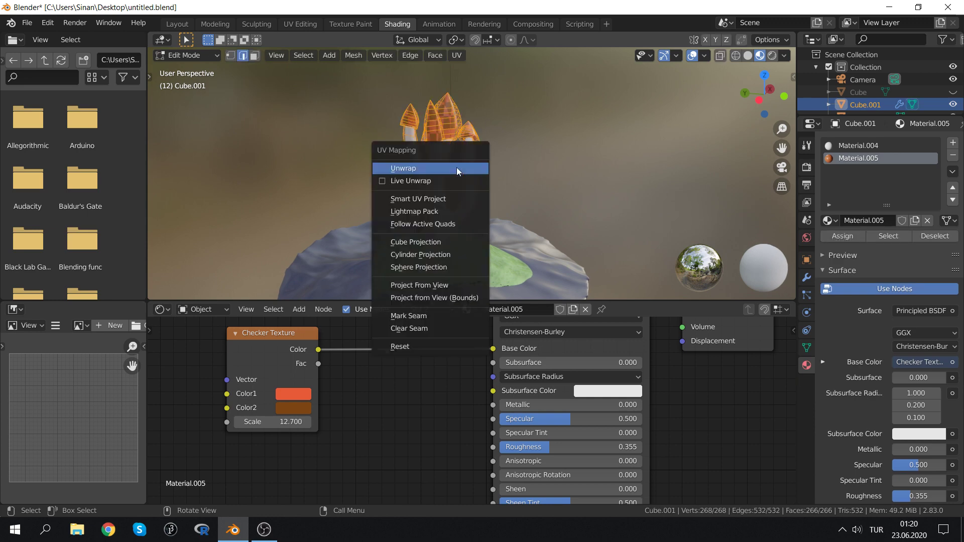
pyautogui.click(457, 167)
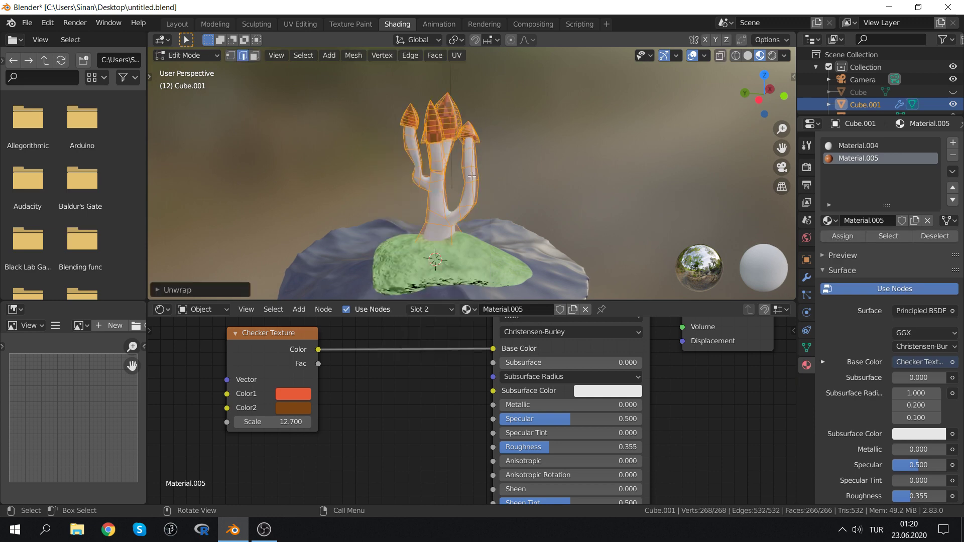
pyautogui.press('u')
pyautogui.click(460, 204)
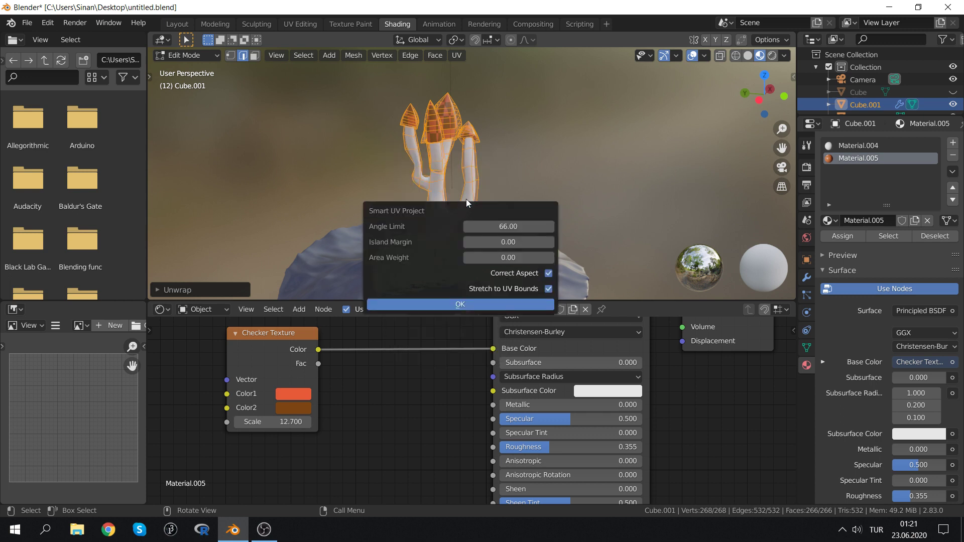
pyautogui.click(478, 303)
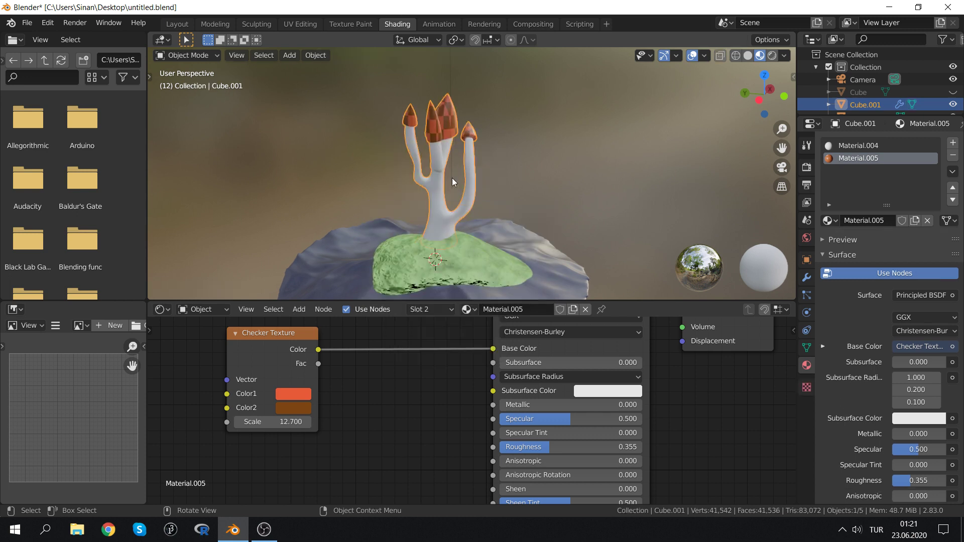
pyautogui.press('u')
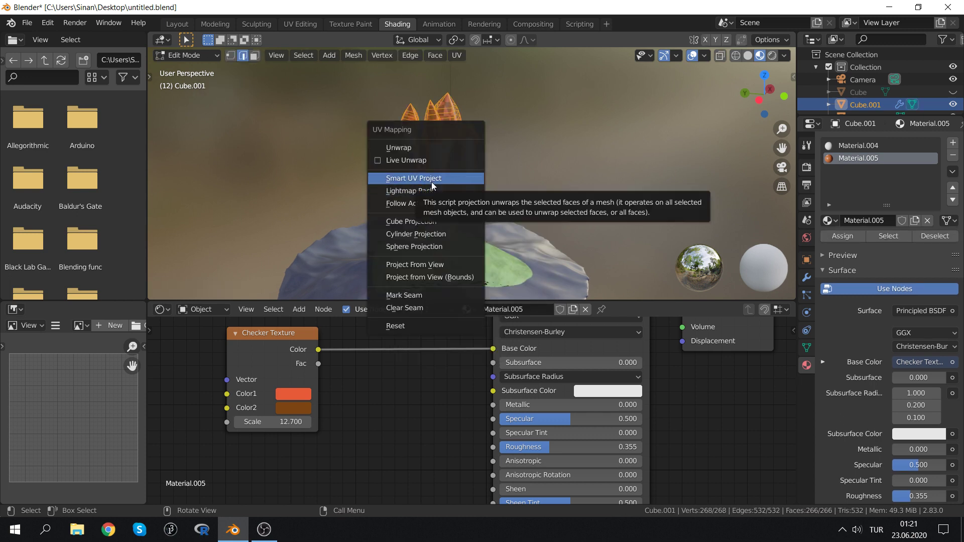
pyautogui.click(422, 147)
pyautogui.press('Tab')
pyautogui.press('Tab')
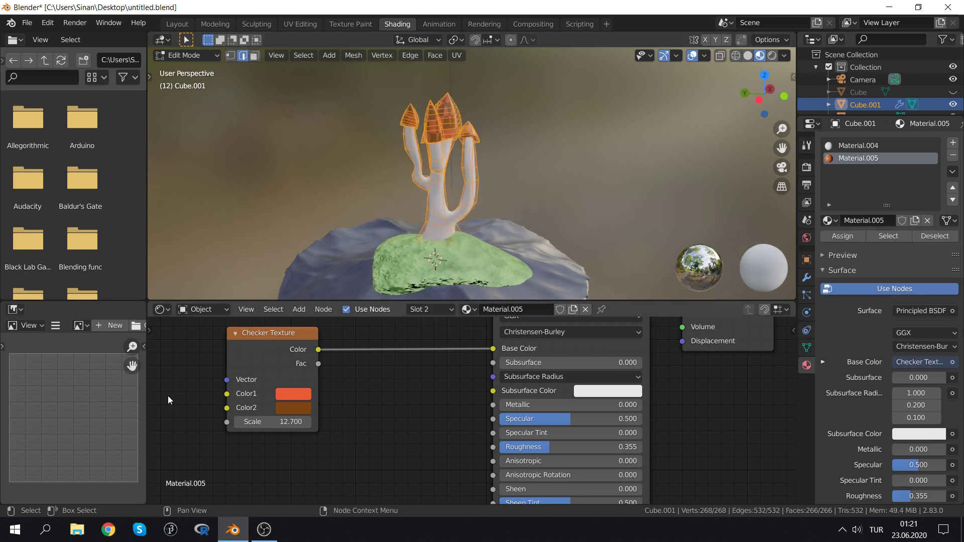
# Add a UV Map node and connect its UV output to the Checker's Vector input
pyautogui.moveTo(211, 384); pyautogui.dragTo(268, 389, button='middle')
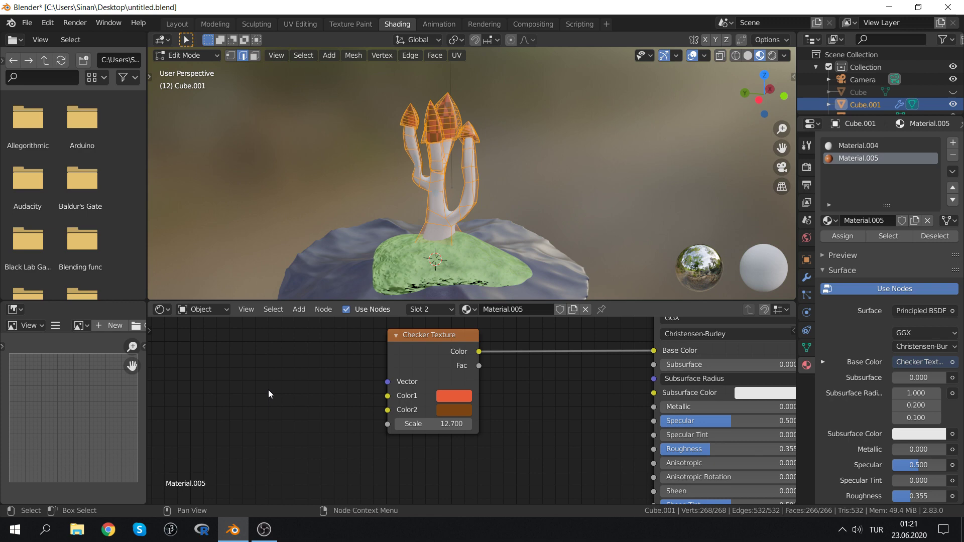
pyautogui.hotkey('shift', 'a')
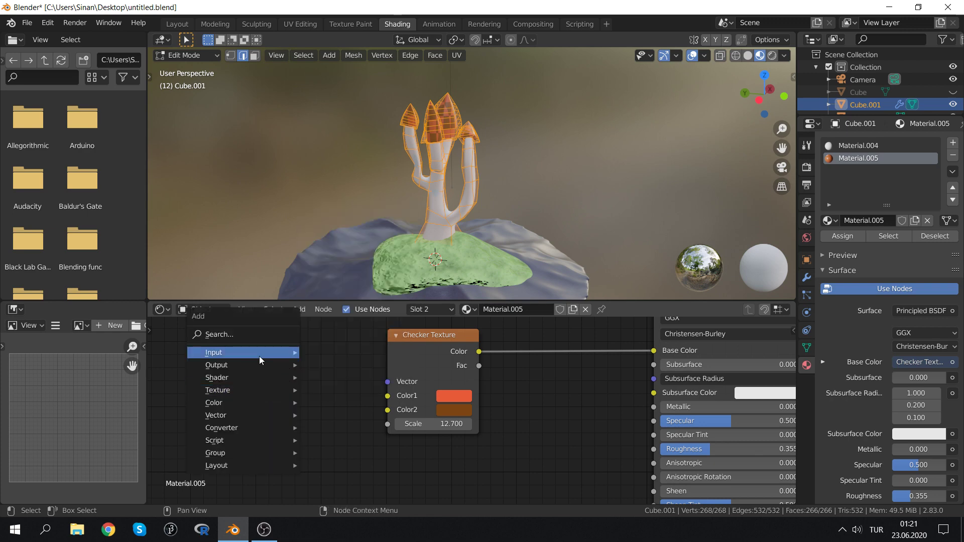
pyautogui.click(350, 298)
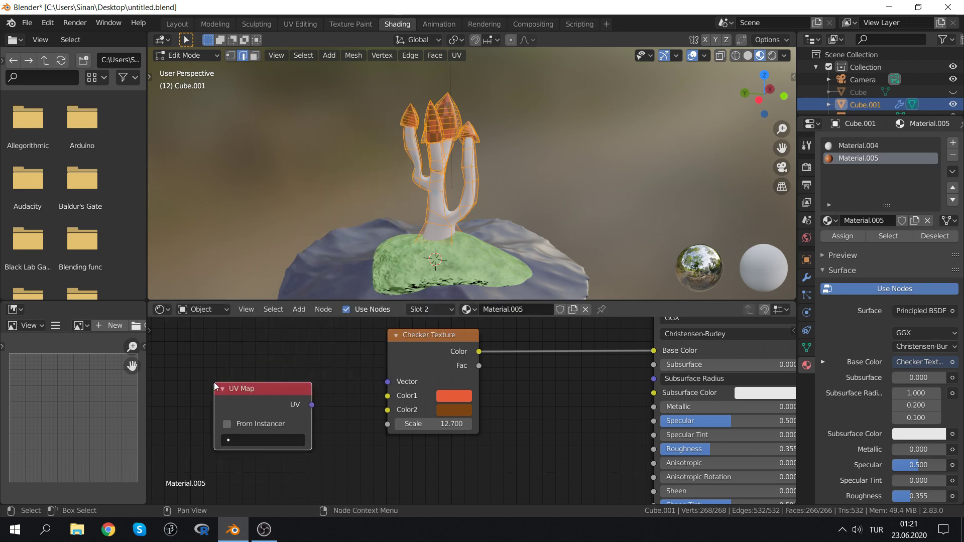
pyautogui.moveTo(310, 408); pyautogui.dragTo(388, 383)
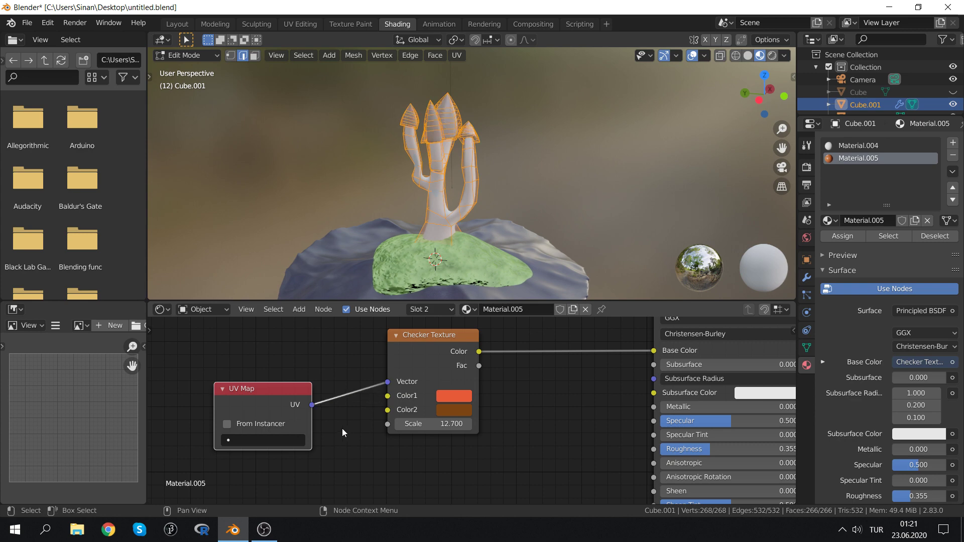
# Return to Object Mode and inspect the checkered caps up close
pyautogui.press('Tab')
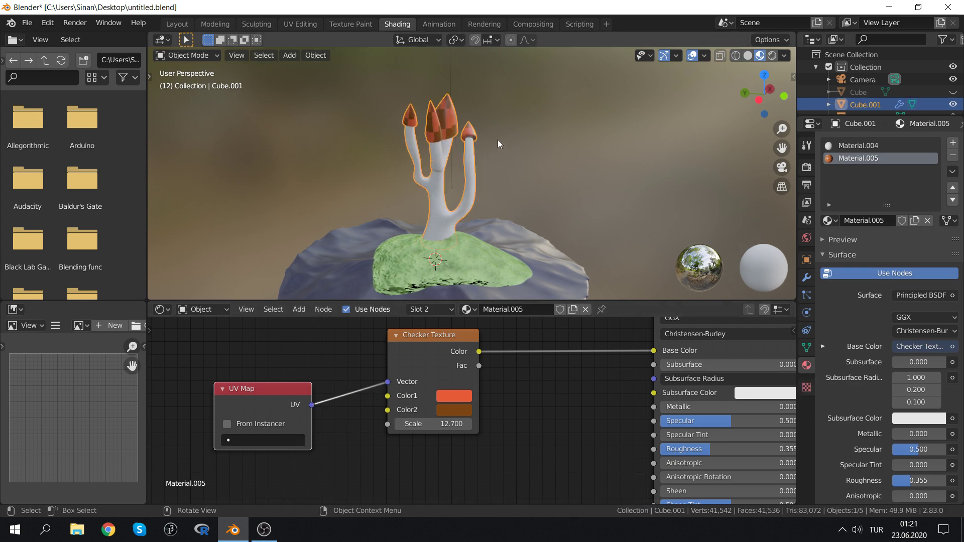
pyautogui.moveTo(498, 139); pyautogui.dragTo(406, 140, button='middle')
pyautogui.scroll(3, 408, 140)
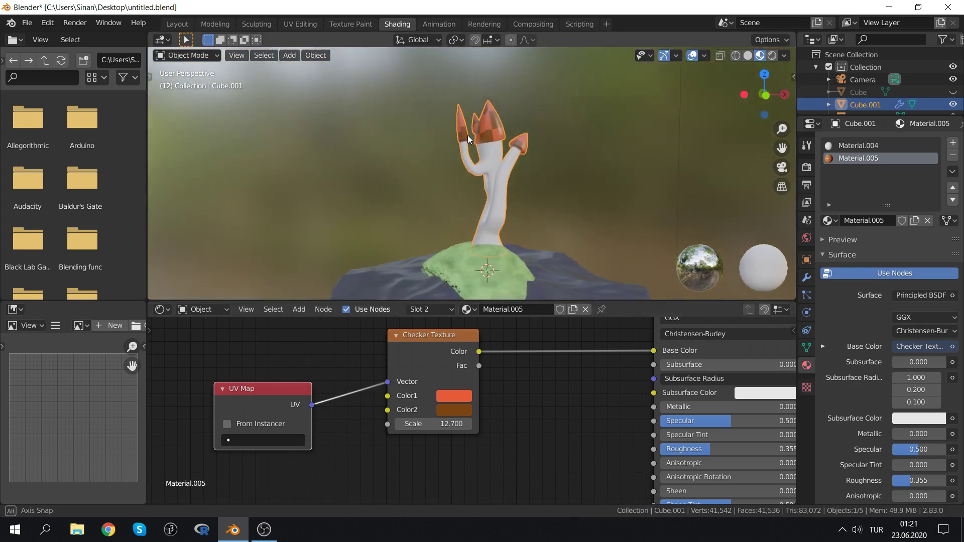
pyautogui.scroll(3, 468, 134)
pyautogui.moveTo(480, 191)
pyautogui.mouseDown(button='middle')
pyautogui.moveTo(410, 211)
pyautogui.moveTo(486, 203)
pyautogui.moveTo(437, 209)
pyautogui.mouseUp(button='middle')
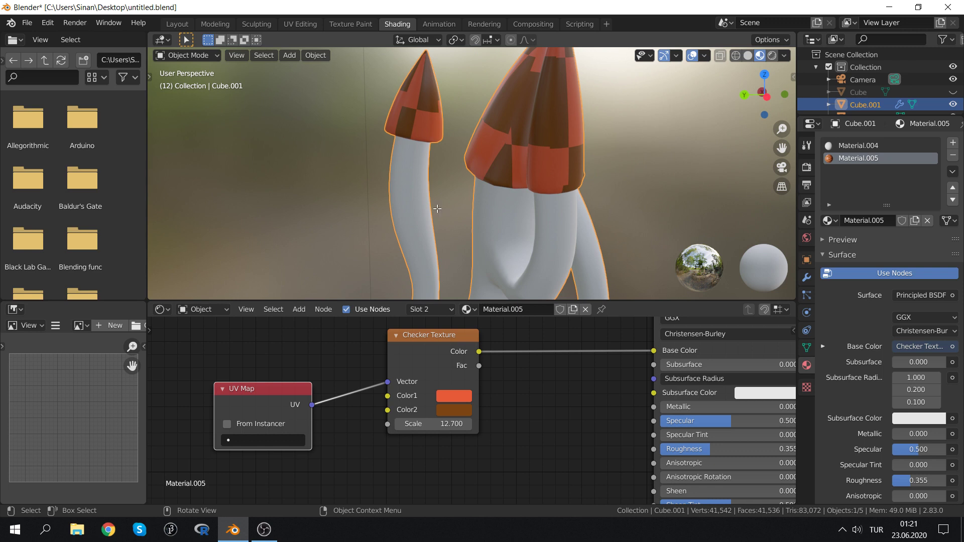
# Re-unwrap the mesh, trying Sphere and Project from View before settling on Smart UV Project
pyautogui.press('Tab')
pyautogui.press('u')
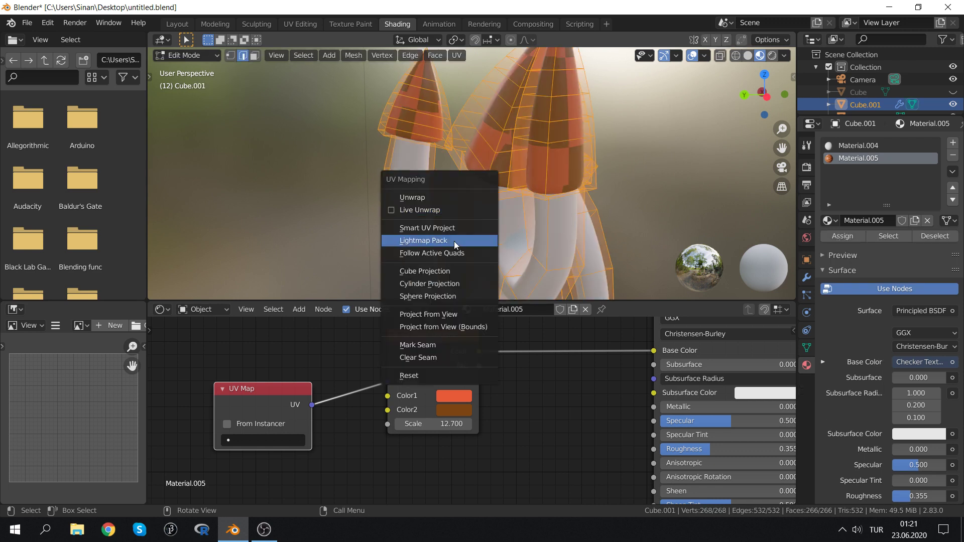
pyautogui.click(447, 296)
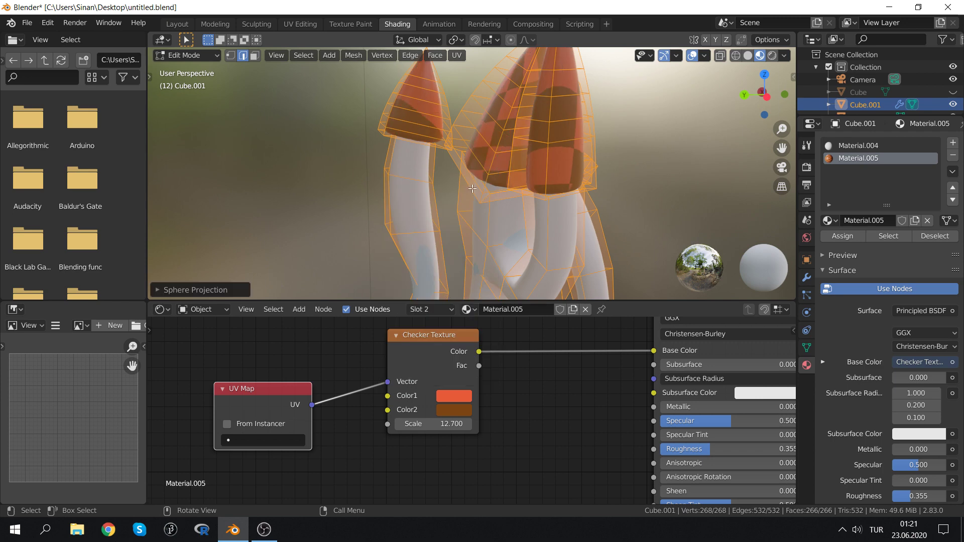
pyautogui.press('u')
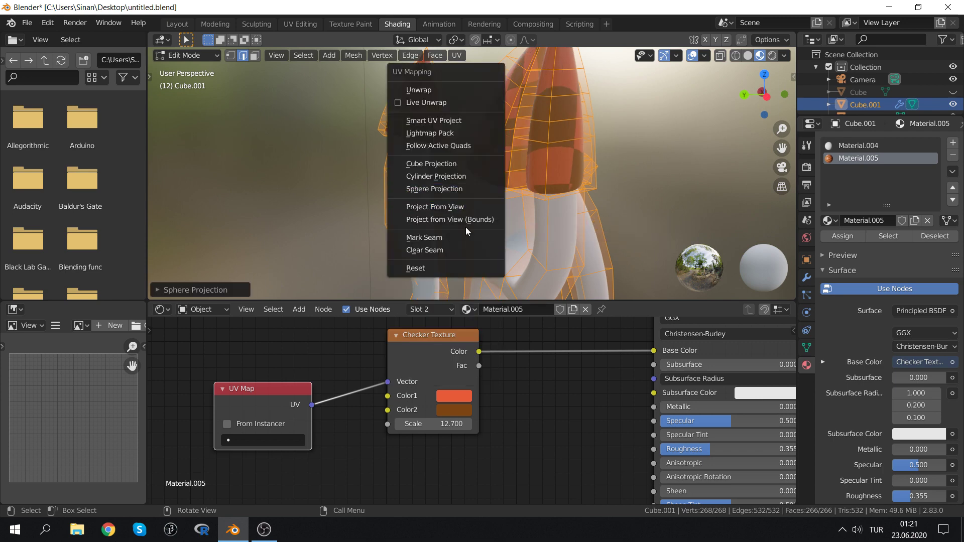
pyautogui.click(458, 209)
pyautogui.moveTo(459, 209); pyautogui.dragTo(472, 200, button='middle')
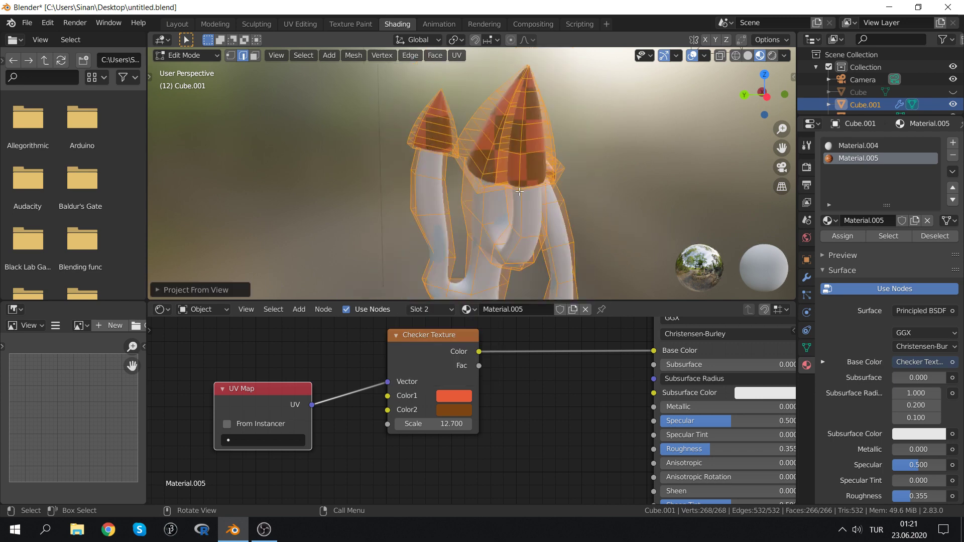
pyautogui.press('u')
pyautogui.click(447, 111)
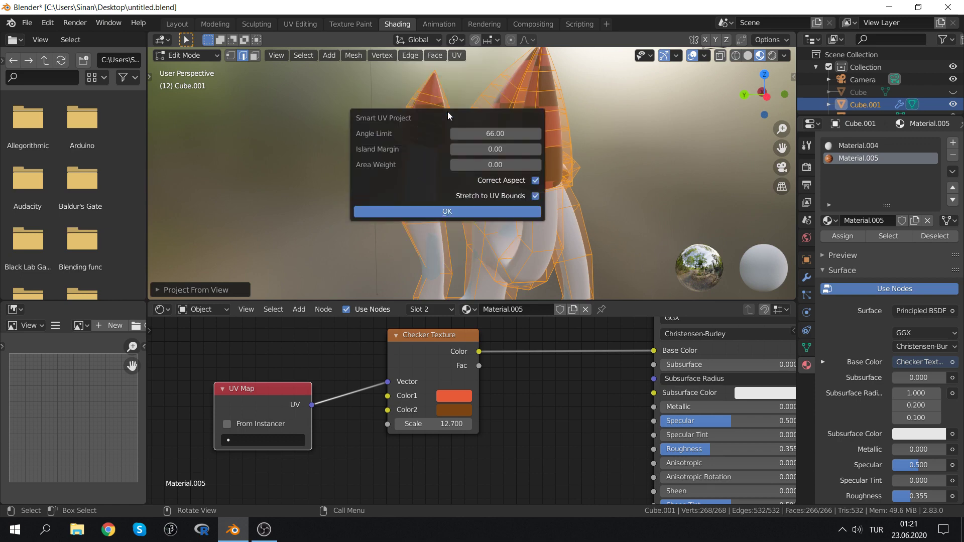
pyautogui.click(456, 210)
pyautogui.moveTo(610, 183)
pyautogui.mouseDown(button='middle')
pyautogui.moveTo(467, 182)
pyautogui.moveTo(294, 202)
pyautogui.moveTo(261, 194)
pyautogui.mouseUp(button='middle')
pyautogui.press('Tab')
# Raise the Checker Texture scale to about 28.6, then delete the Checker node
pyautogui.scroll(-4, 467, 186)
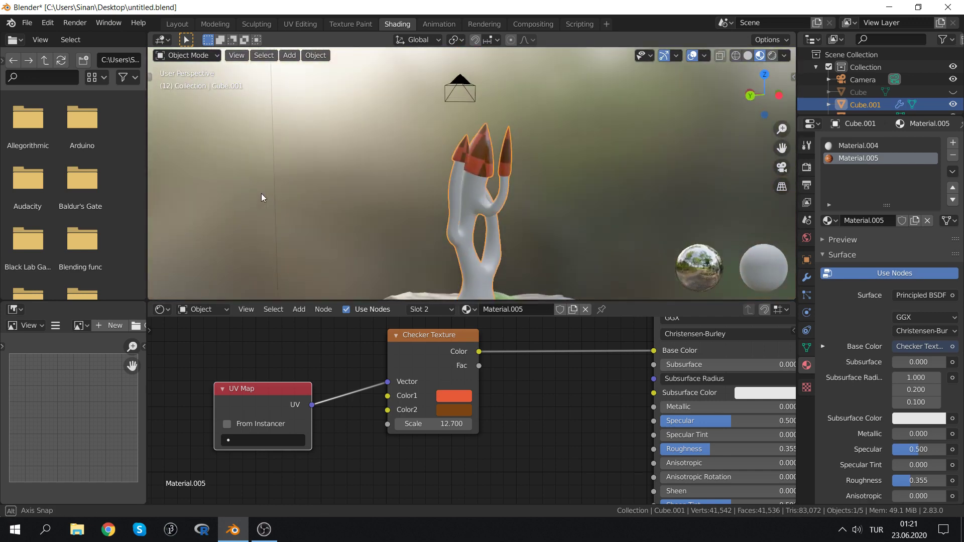
pyautogui.moveTo(432, 424); pyautogui.dragTo(505, 423)
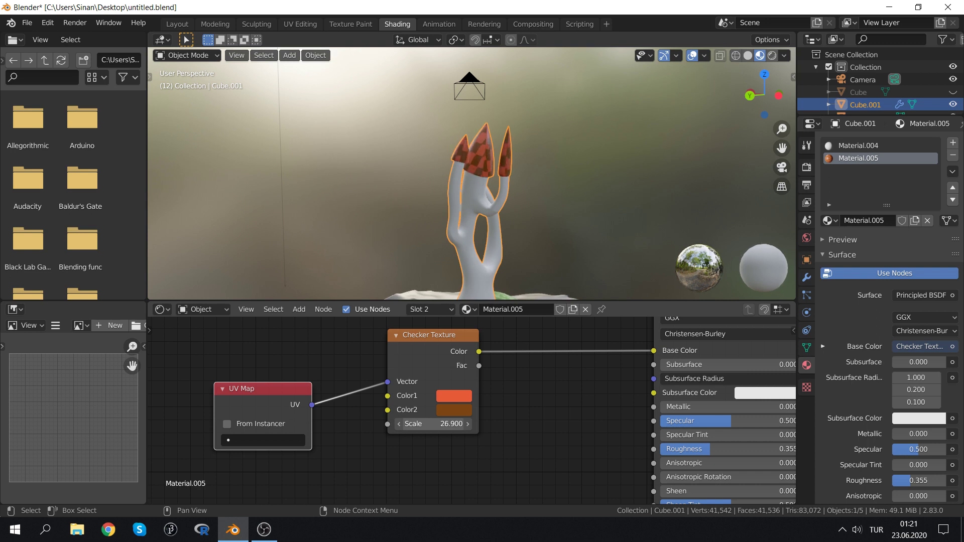
pyautogui.click(417, 338)
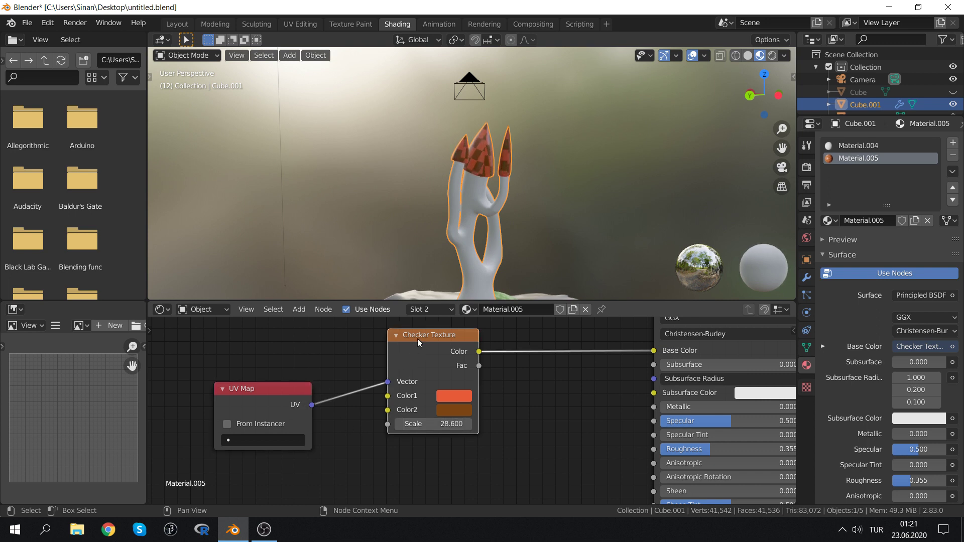
pyautogui.press('Delete')
# Remove the UV Map node and connect a Z-direction Wave Texture to Base Color
pyautogui.click(275, 386)
pyautogui.press('Delete')
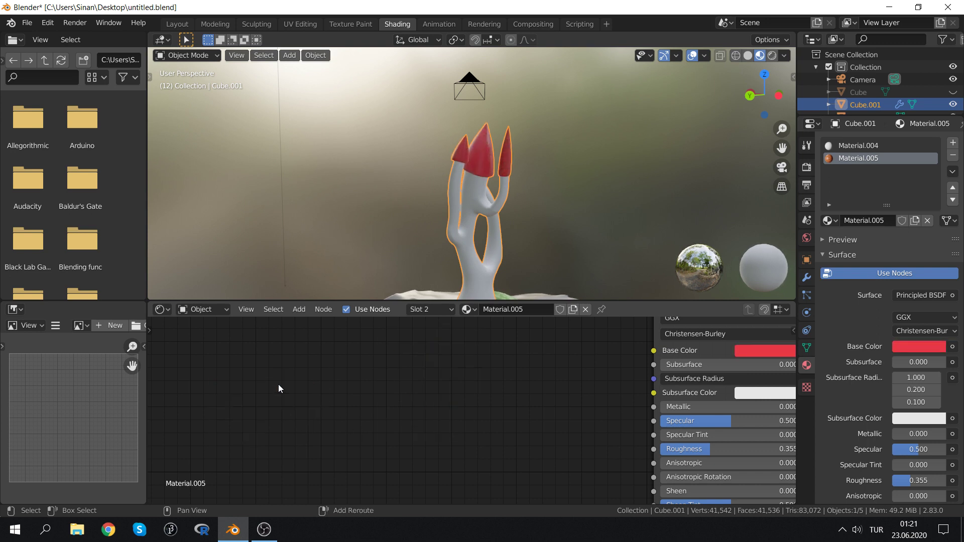
pyautogui.hotkey('shift', 'a')
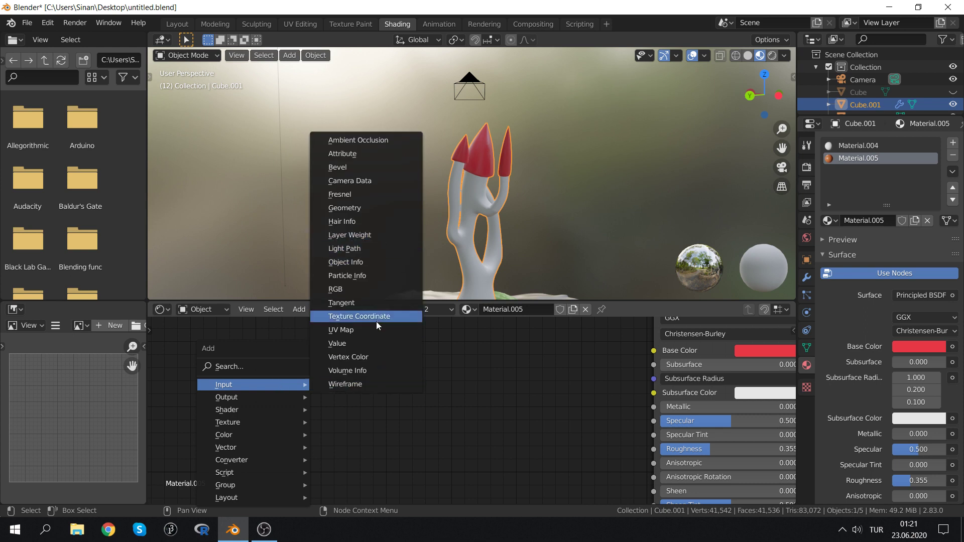
pyautogui.moveTo(228, 422)
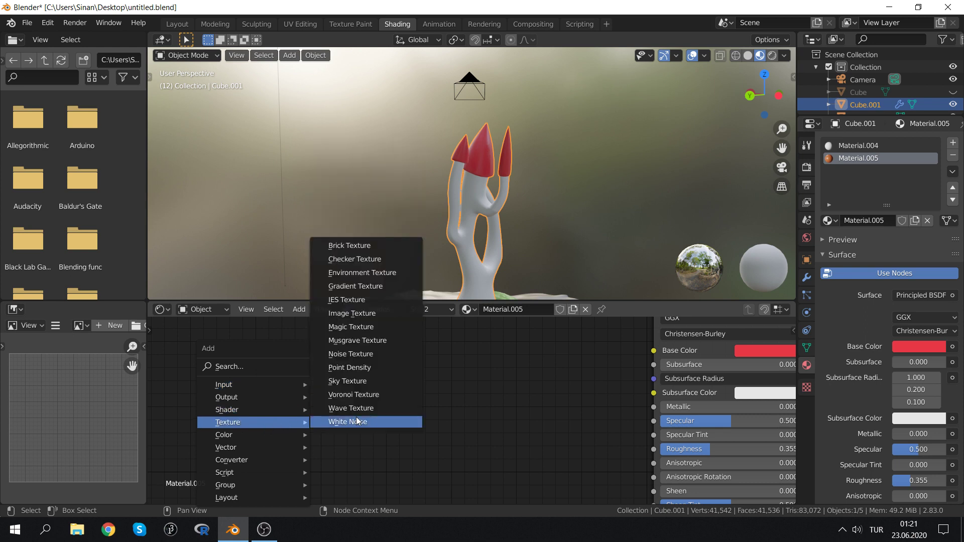
pyautogui.click(363, 408)
pyautogui.click(353, 369)
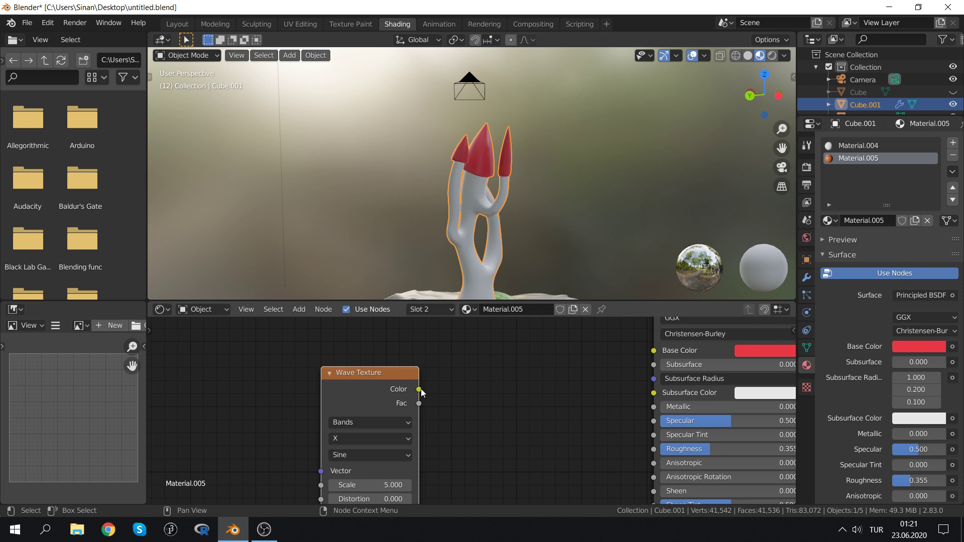
pyautogui.moveTo(419, 390); pyautogui.dragTo(653, 350)
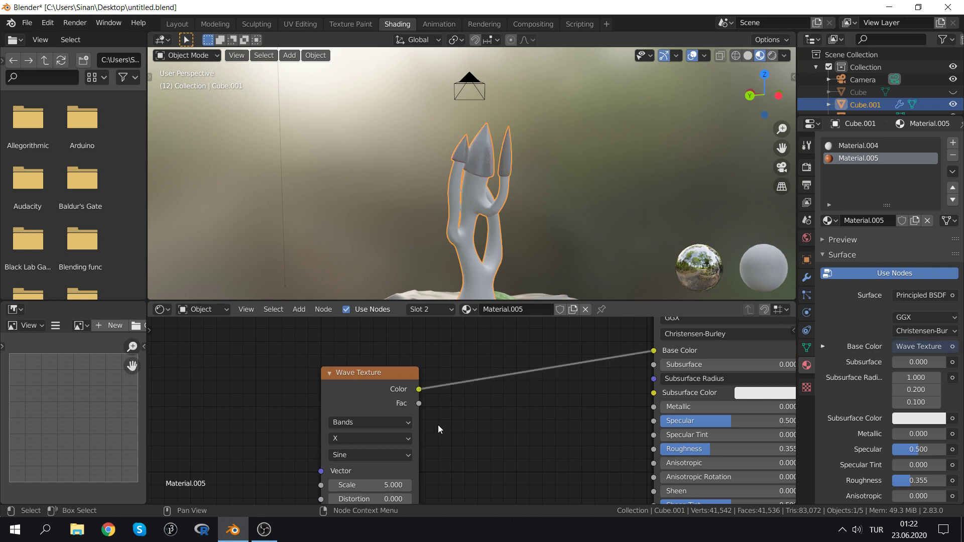
pyautogui.moveTo(438, 425); pyautogui.dragTo(428, 365, button='middle')
pyautogui.click(350, 379)
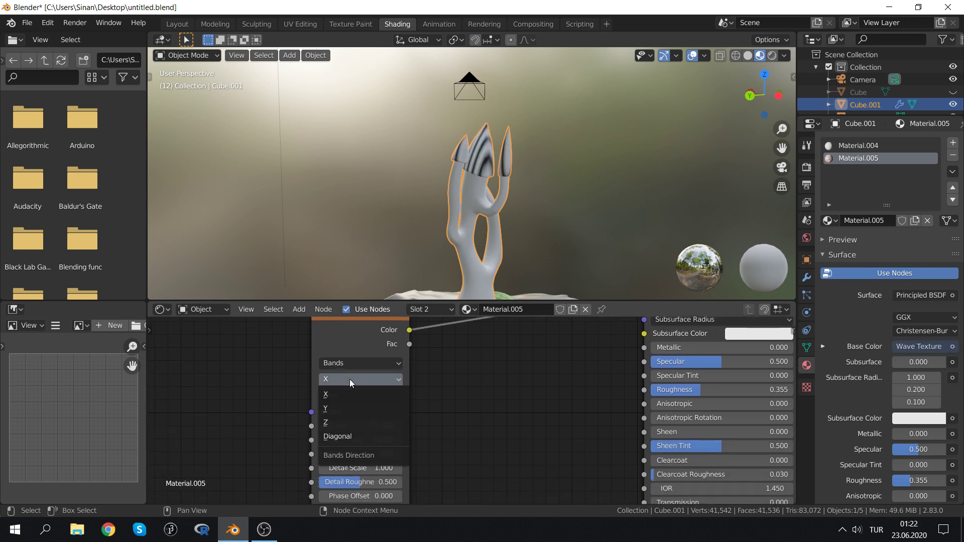
pyautogui.click(338, 424)
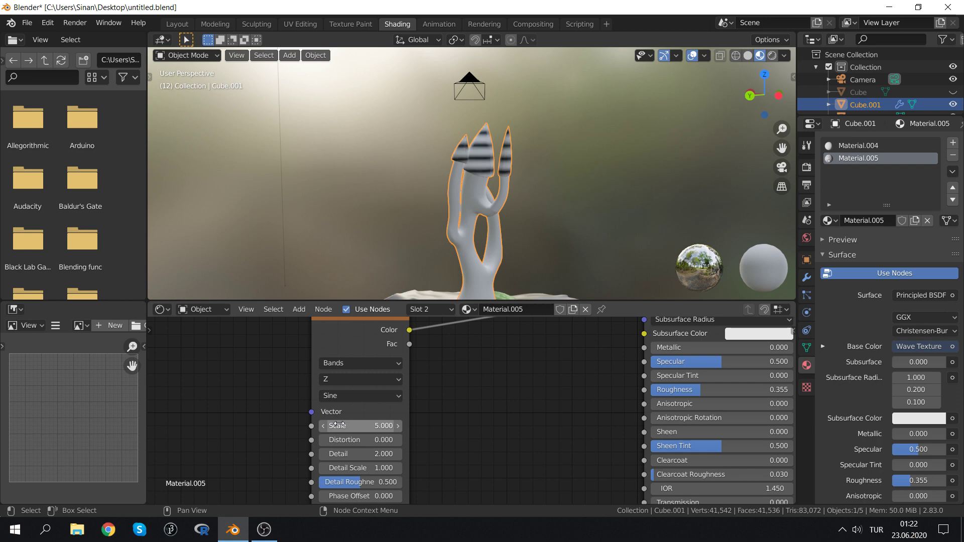
# Inspect the striped caps and move the Wave Texture node further left
pyautogui.moveTo(595, 191); pyautogui.dragTo(501, 187, button='middle')
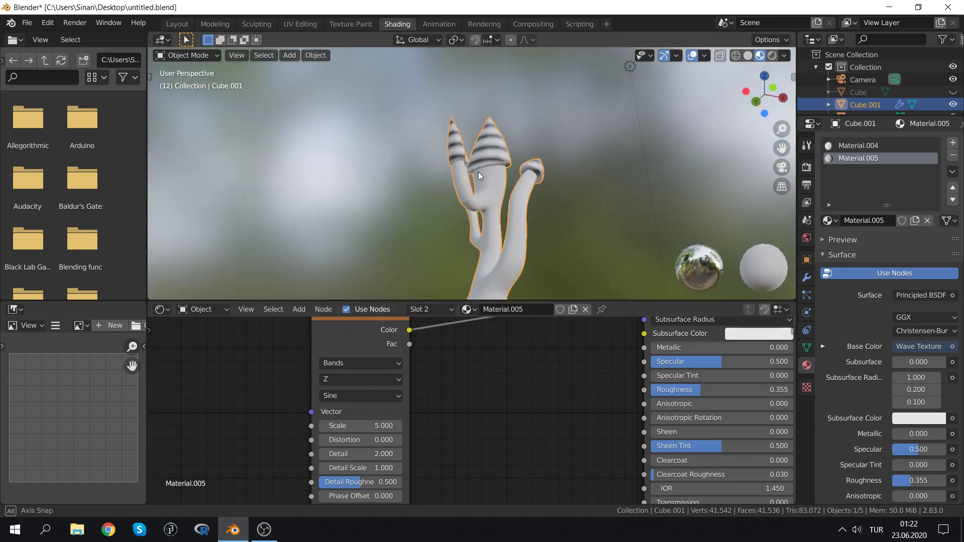
pyautogui.scroll(-2, 449, 432)
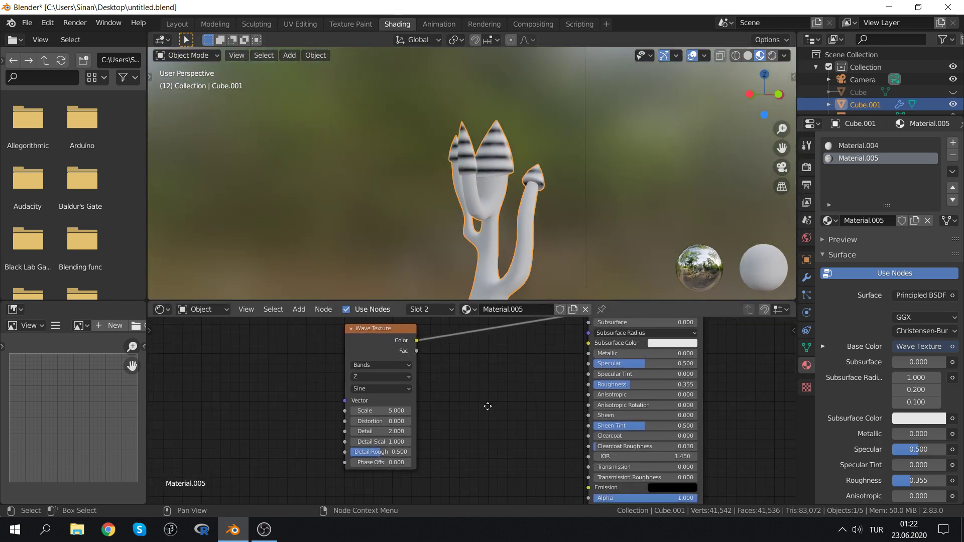
pyautogui.moveTo(363, 330); pyautogui.dragTo(225, 354)
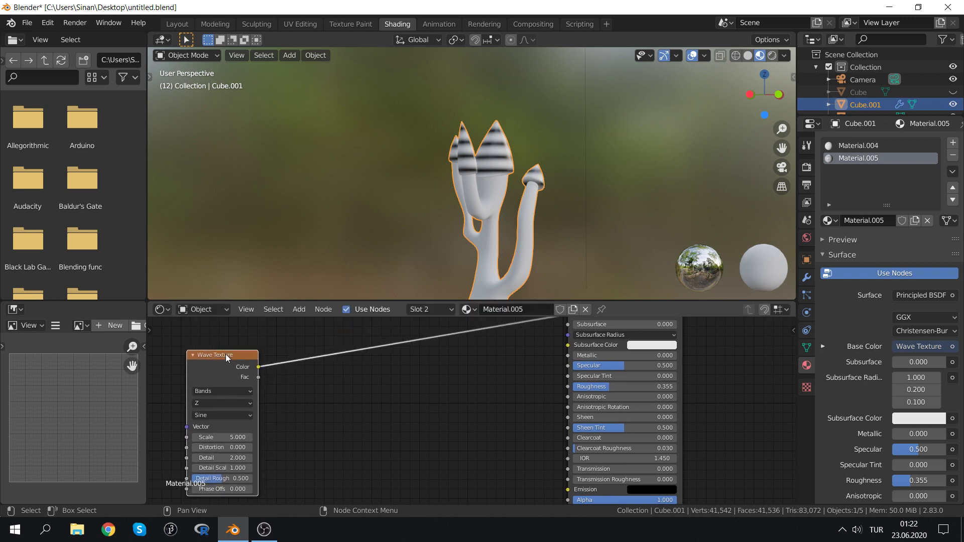
pyautogui.hotkey('shift', 'a')
pyautogui.moveTo(252, 383)
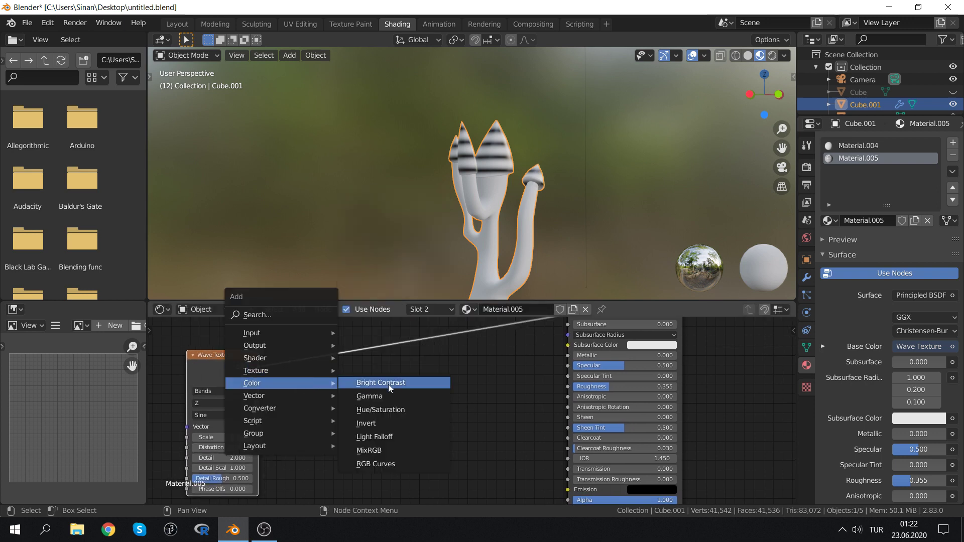
# Insert a wave-driven Mix node blending red and darker red, and change the wave scale
pyautogui.click(386, 449)
pyautogui.click(390, 378)
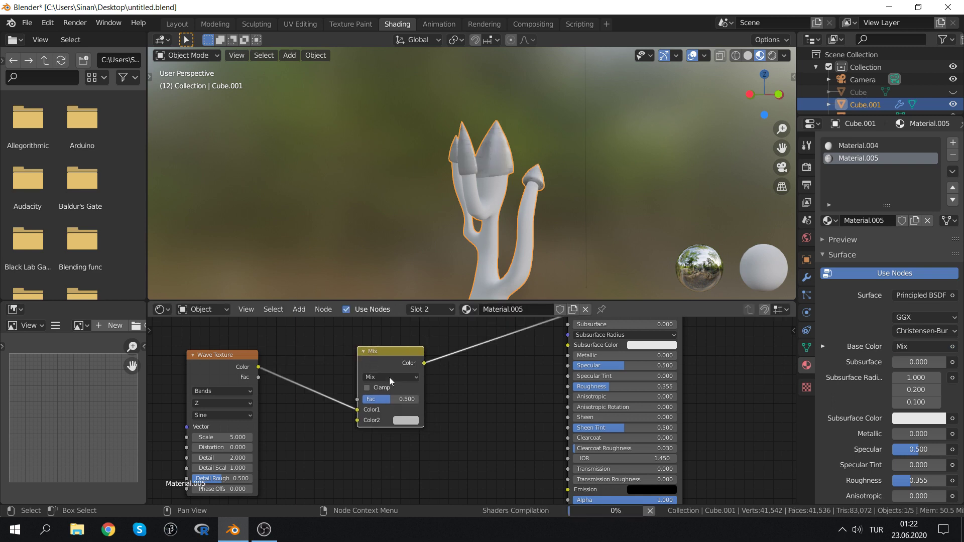
pyautogui.moveTo(358, 410); pyautogui.dragTo(357, 399)
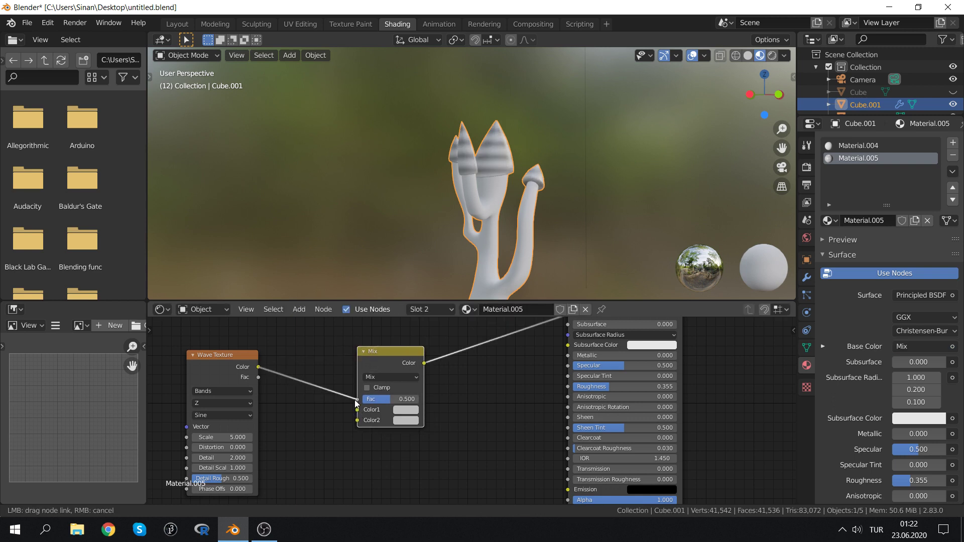
pyautogui.moveTo(415, 410); pyautogui.dragTo(390, 430, button='middle')
pyautogui.click(391, 430)
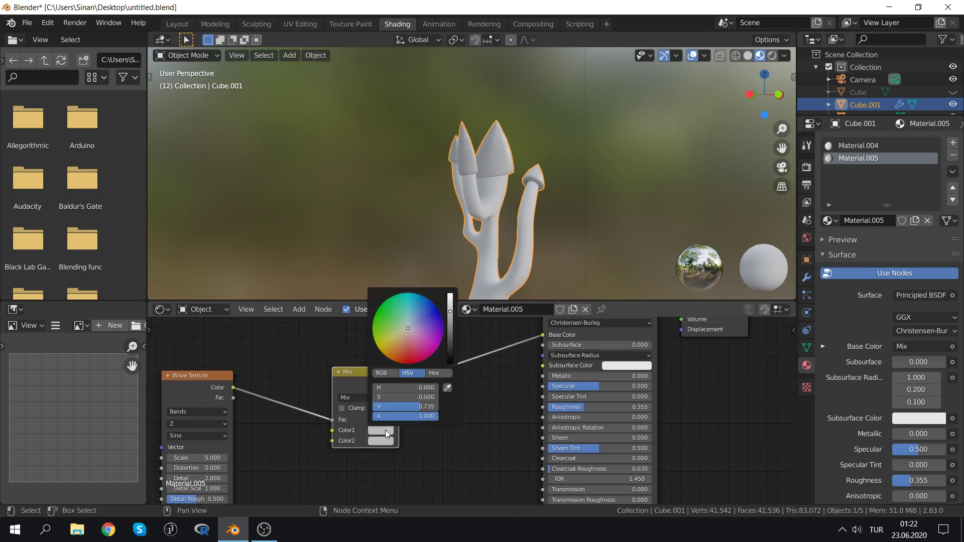
pyautogui.click(404, 360)
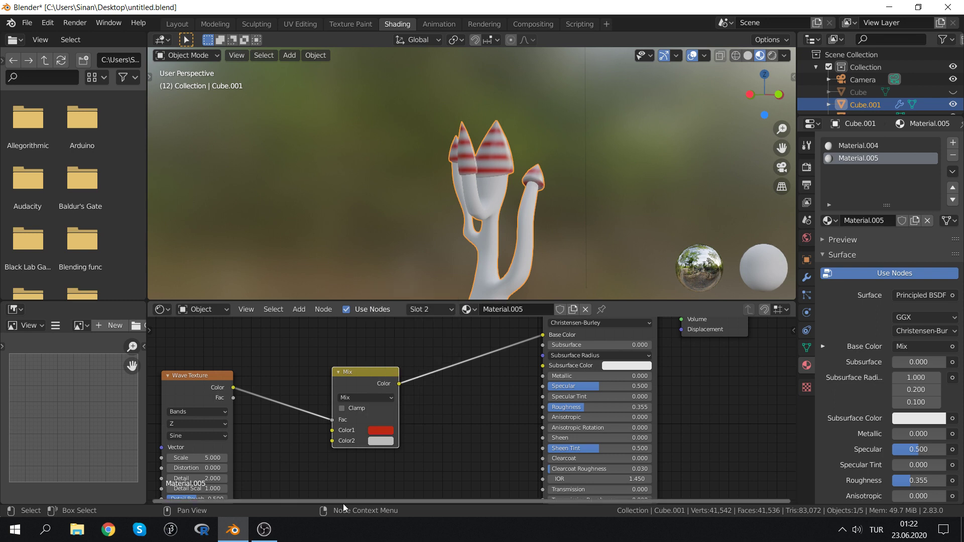
pyautogui.click(376, 442)
pyautogui.click(408, 366)
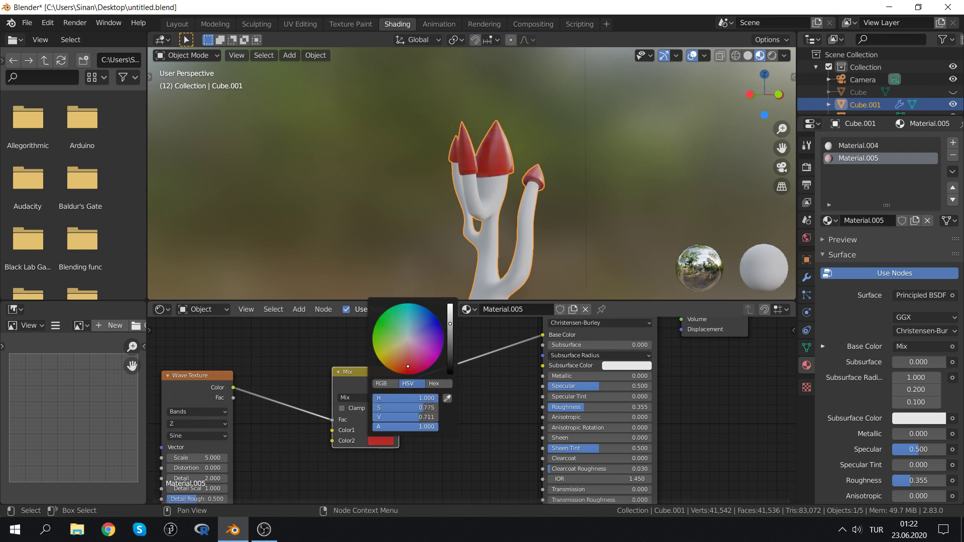
pyautogui.moveTo(420, 417); pyautogui.dragTo(407, 417)
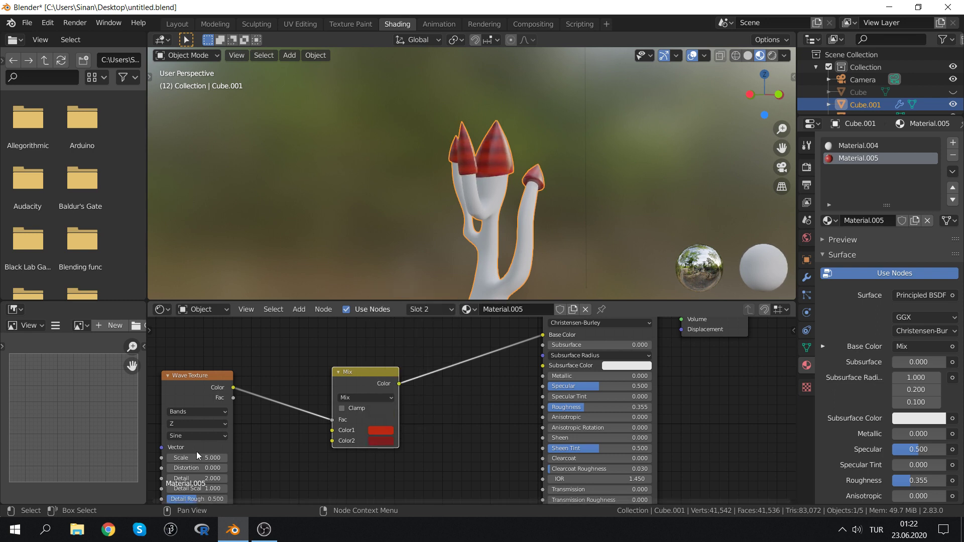
pyautogui.moveTo(197, 458)
pyautogui.mouseDown()
pyautogui.moveTo(174, 458)
pyautogui.moveTo(217, 458)
pyautogui.mouseUp()
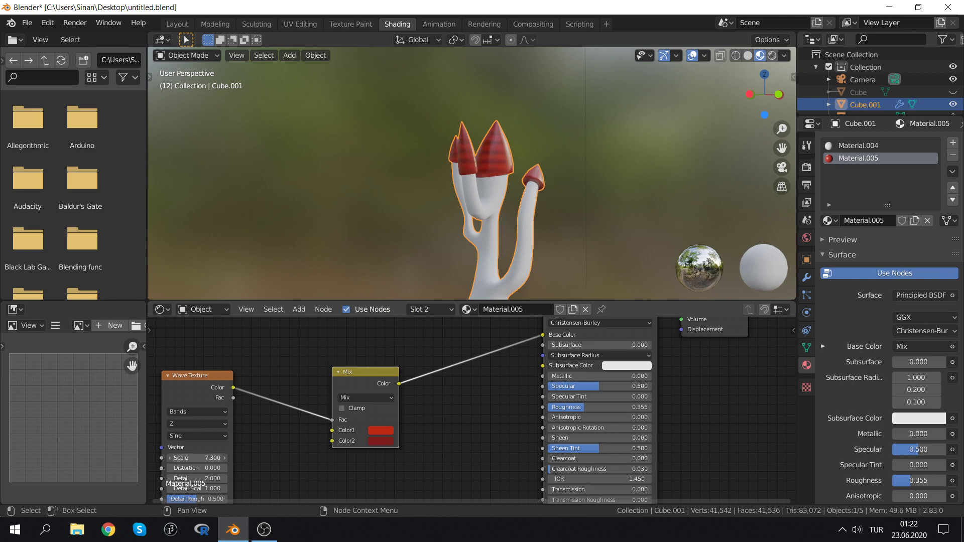
# Try a Saw wave profile, revert to Sine, and adjust the wave detail roughness and distortion
pyautogui.moveTo(263, 457); pyautogui.dragTo(354, 396, button='middle')
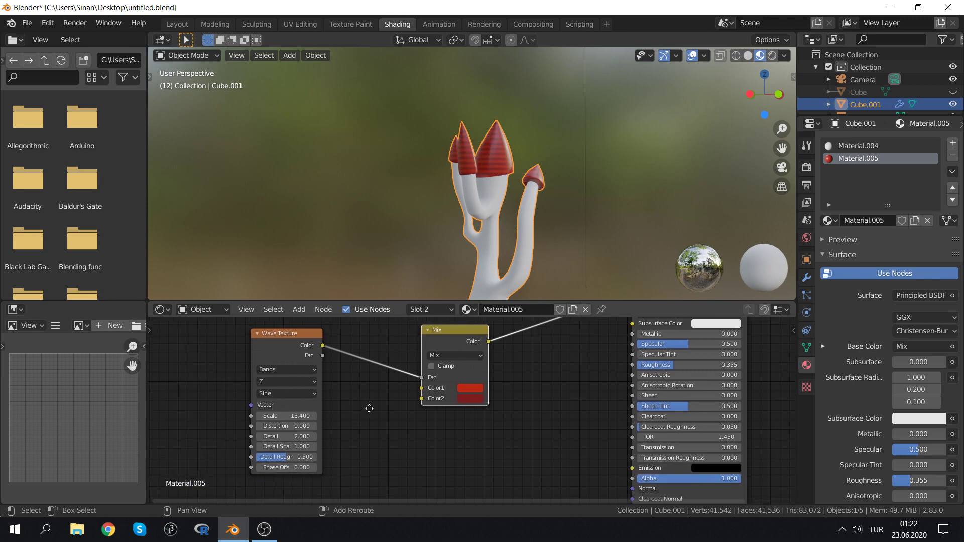
pyautogui.scroll(2, 354, 396)
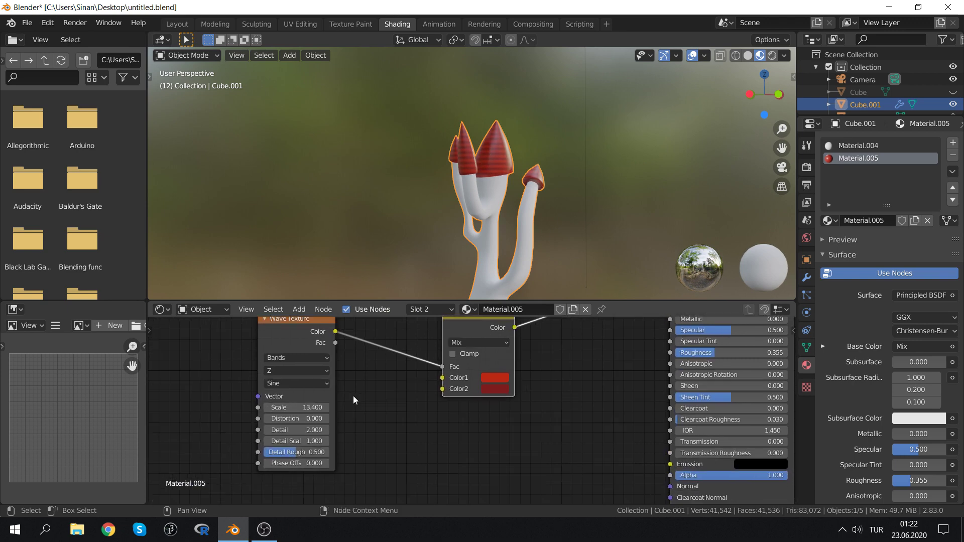
pyautogui.click(269, 378)
pyautogui.click(271, 408)
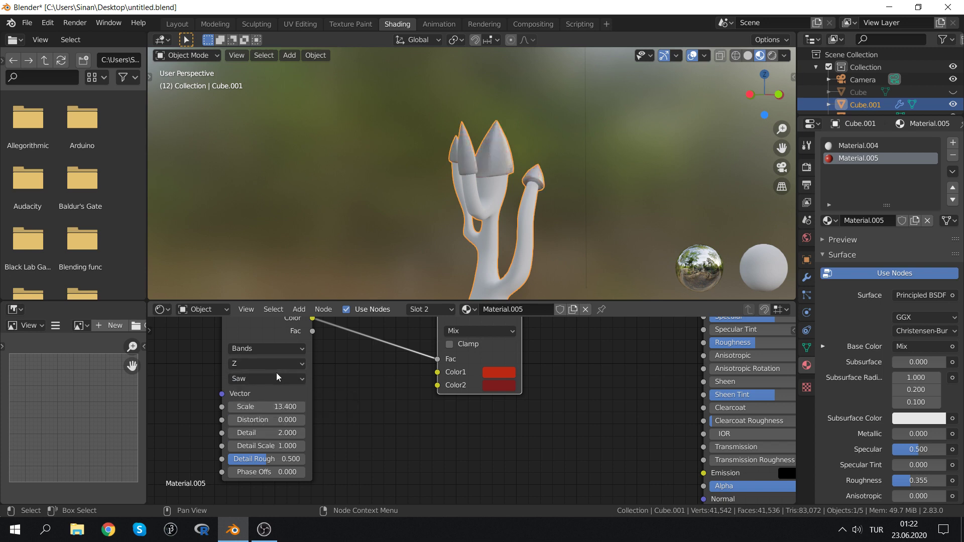
pyautogui.click(270, 378)
pyautogui.click(270, 392)
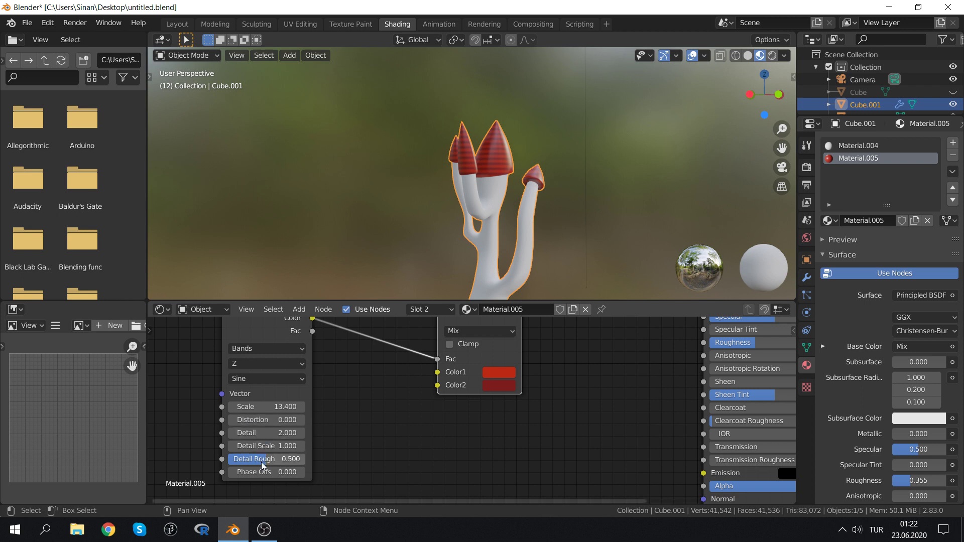
pyautogui.moveTo(266, 462); pyautogui.dragTo(286, 459)
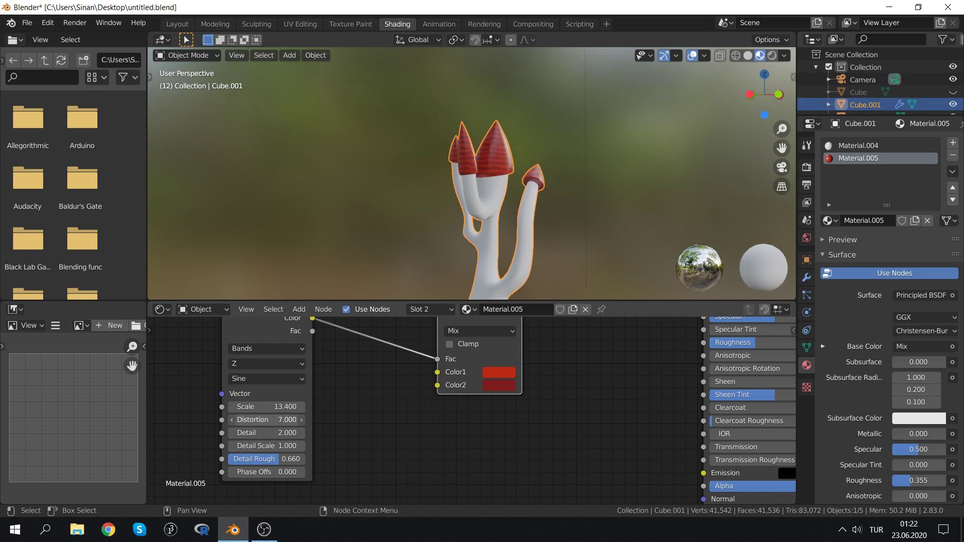
pyautogui.moveTo(266, 420); pyautogui.dragTo(265, 432)
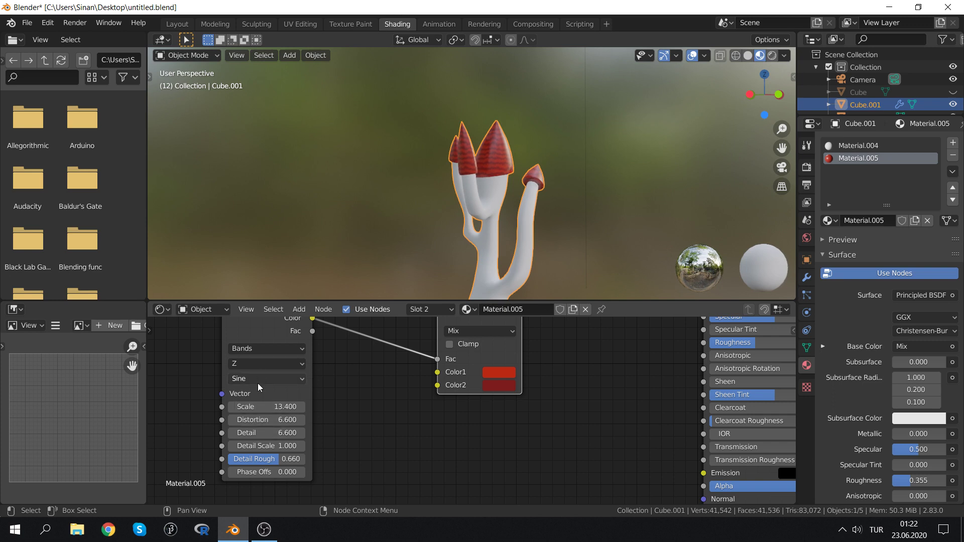
# Route the Mix node's Color output into the Principled BSDF Roughness input
pyautogui.moveTo(348, 400)
pyautogui.mouseDown(button='middle')
pyautogui.moveTo(338, 424)
pyautogui.moveTo(280, 441)
pyautogui.mouseUp(button='middle')
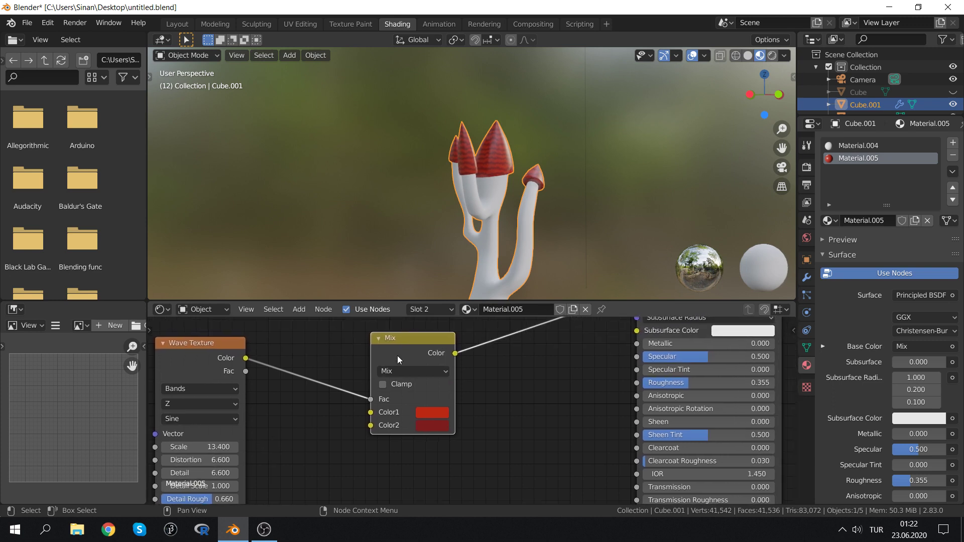
pyautogui.moveTo(408, 338); pyautogui.dragTo(428, 353)
pyautogui.moveTo(478, 367); pyautogui.dragTo(387, 387, button='middle')
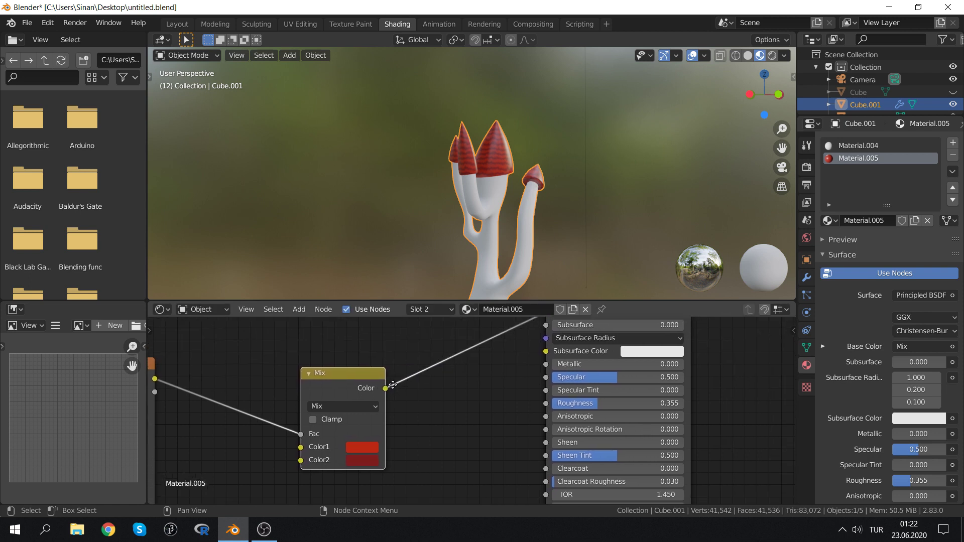
pyautogui.moveTo(387, 387)
pyautogui.mouseDown()
pyautogui.moveTo(493, 385)
pyautogui.moveTo(543, 402)
pyautogui.mouseUp()
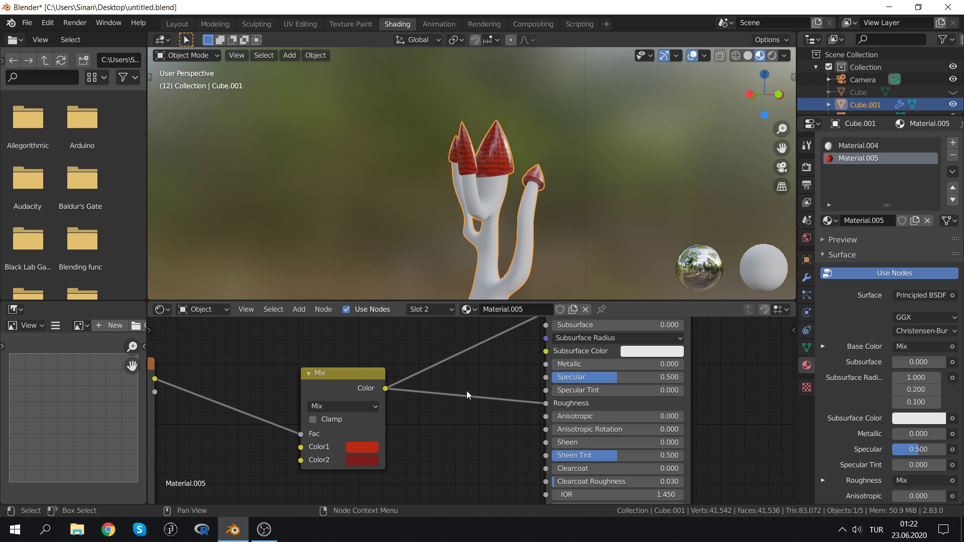
# Insert a Bright/Contrast node on the Mix-to-Roughness link with brightness 0.5
pyautogui.hotkey('shift', 'a')
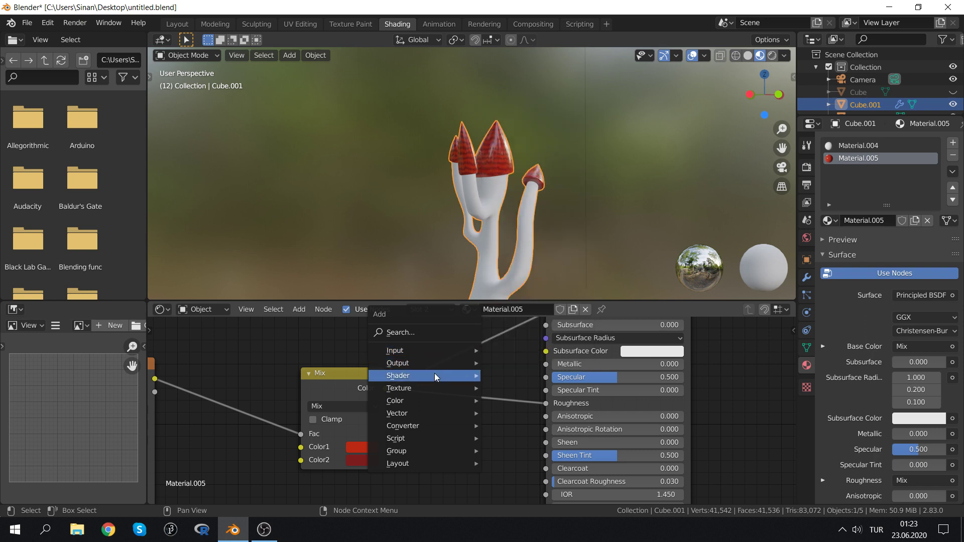
pyautogui.moveTo(422, 400)
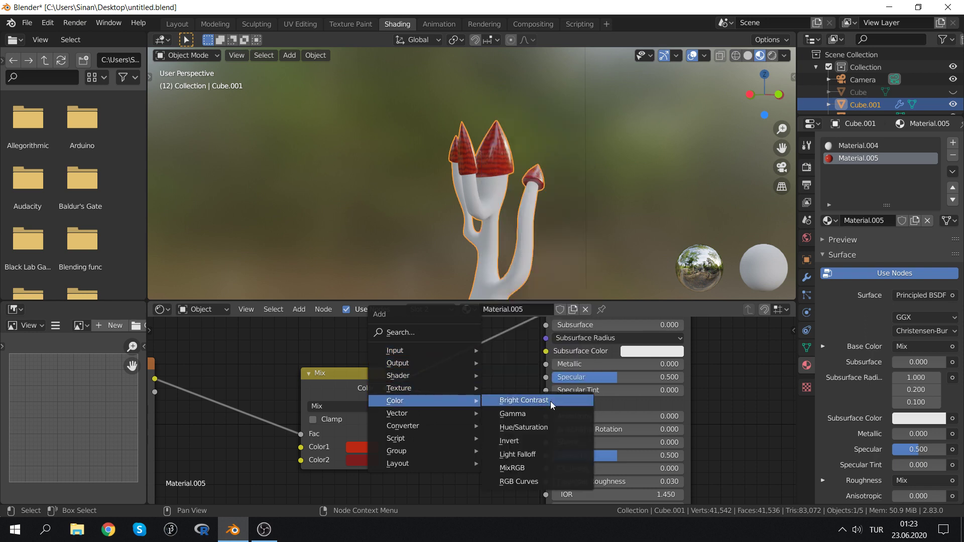
pyautogui.click(523, 400)
pyautogui.click(445, 405)
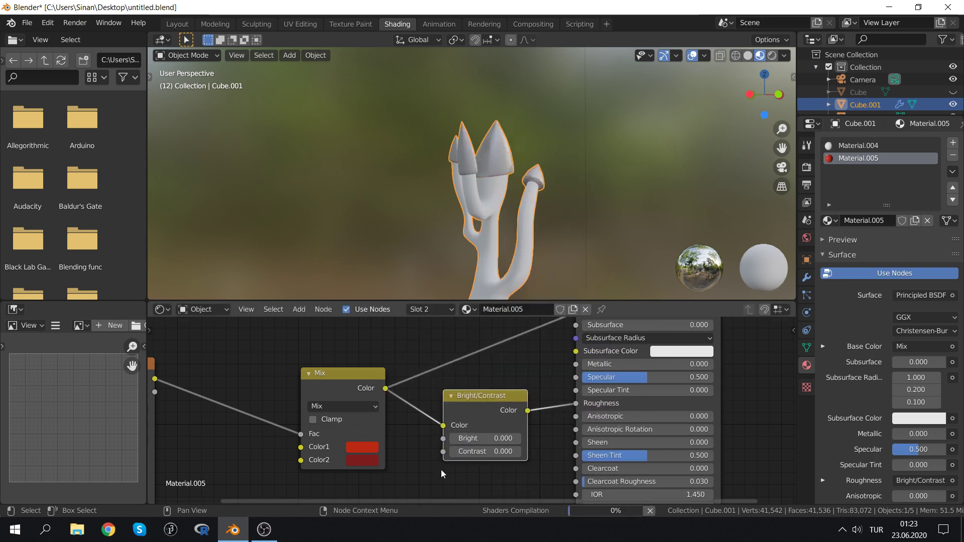
pyautogui.click(491, 439)
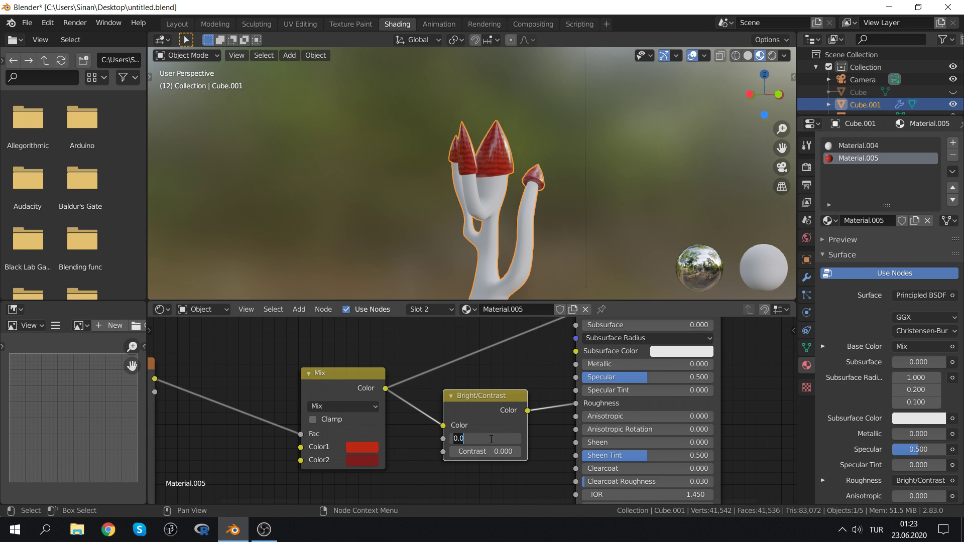
pyautogui.write('0.600')
pyautogui.press('Return')
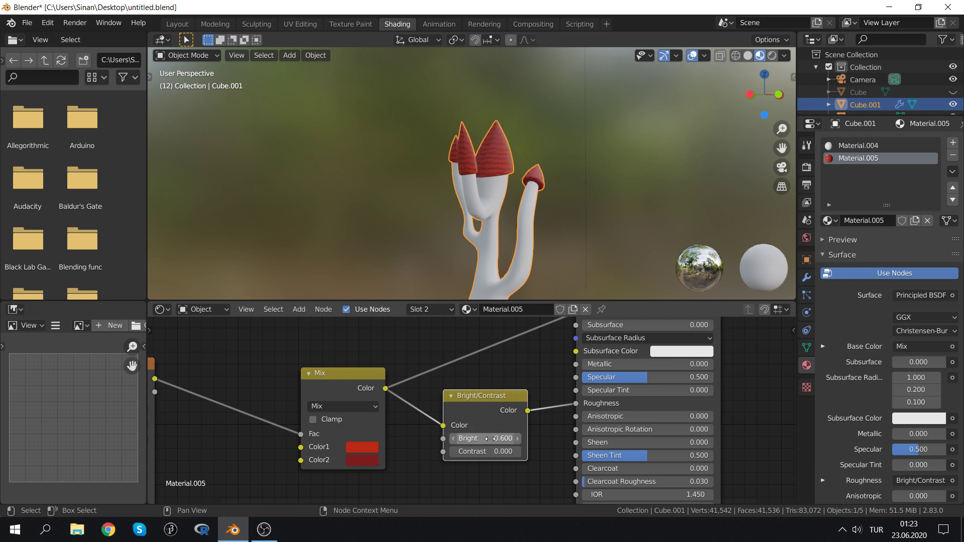
pyautogui.click(451, 438)
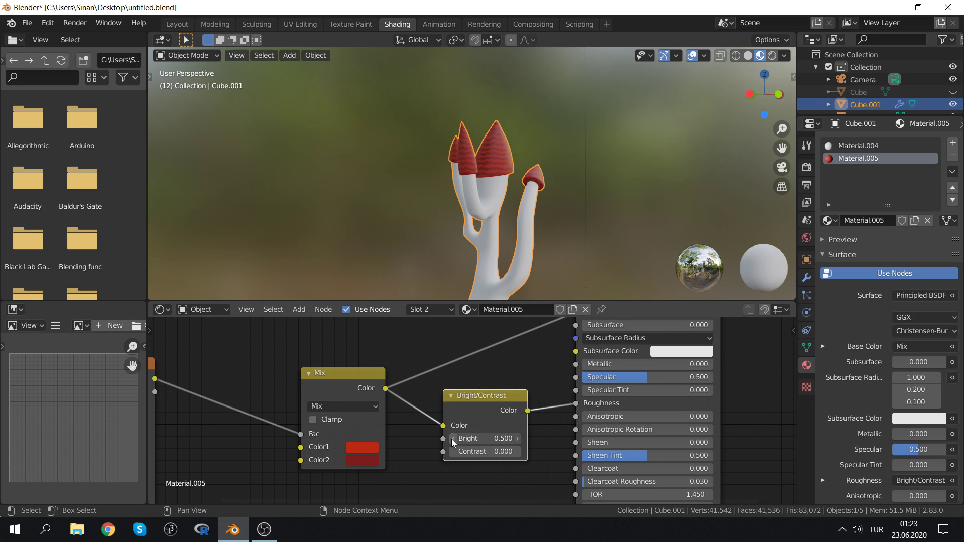
pyautogui.click(451, 439)
pyautogui.click(517, 438)
# Rearrange the Wave Texture and Mix nodes to make room for another node
pyautogui.moveTo(412, 470); pyautogui.dragTo(405, 426, button='middle')
pyautogui.scroll(-1, 383, 402)
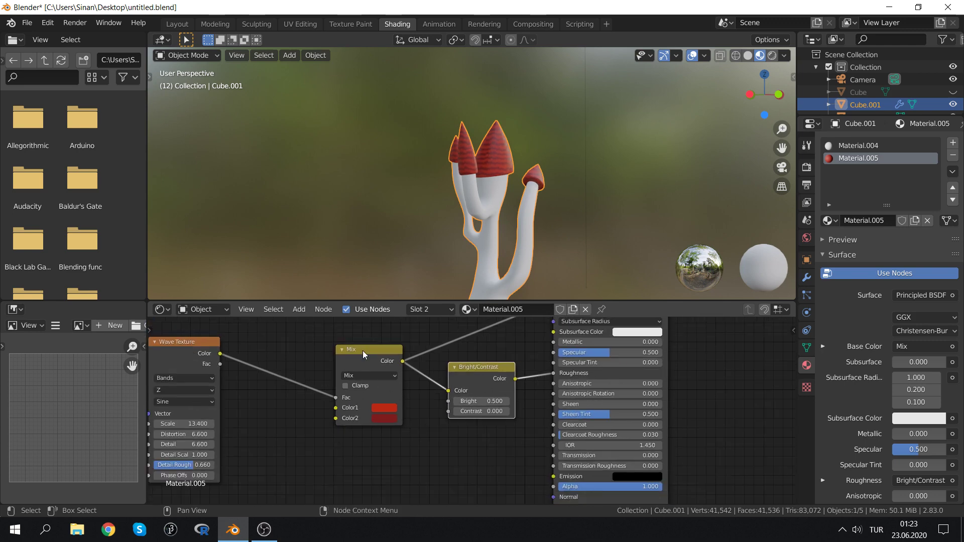
pyautogui.moveTo(363, 351); pyautogui.dragTo(298, 372)
pyautogui.hotkey('shift', 'a')
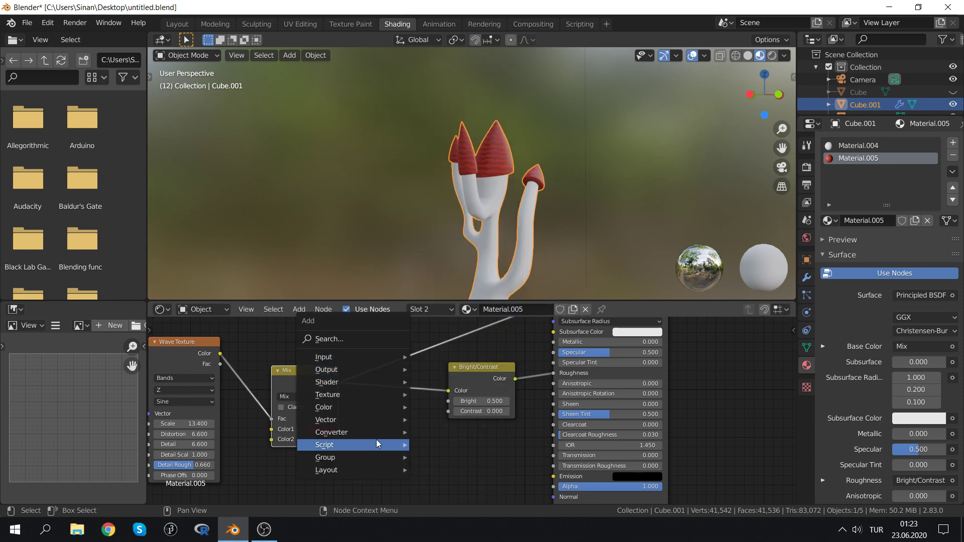
pyautogui.moveTo(353, 407)
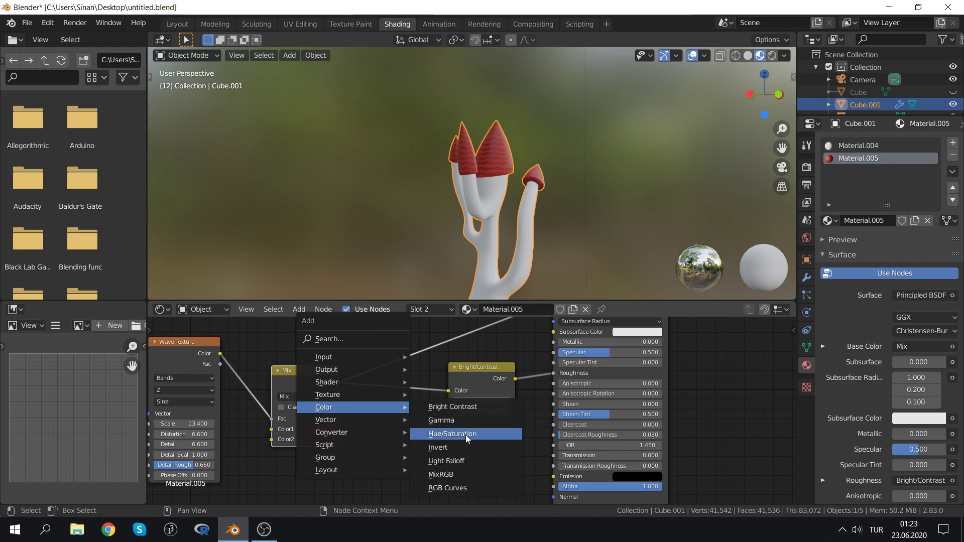
# Insert a Hue Saturation Value node after the Mix node with saturation 0
pyautogui.click(465, 435)
pyautogui.click(376, 384)
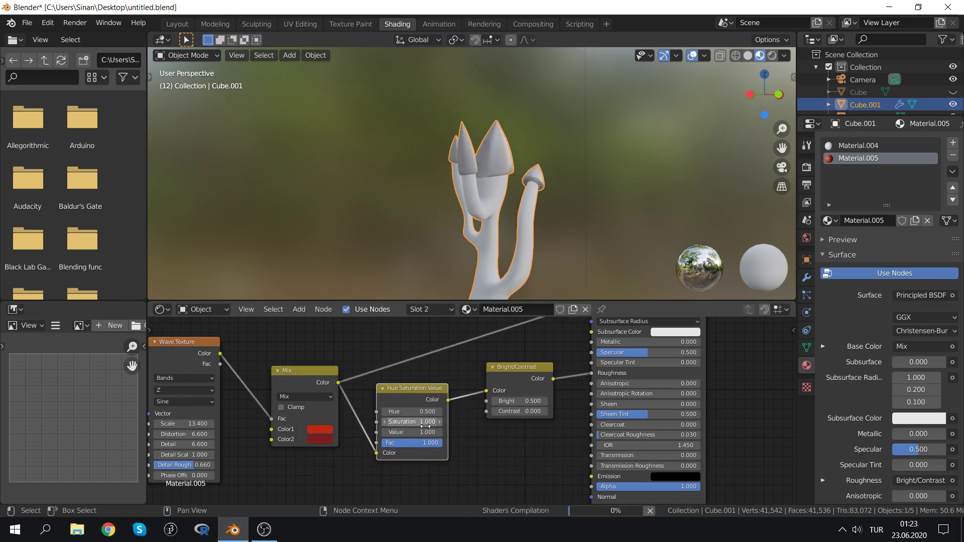
pyautogui.moveTo(425, 426); pyautogui.dragTo(382, 426)
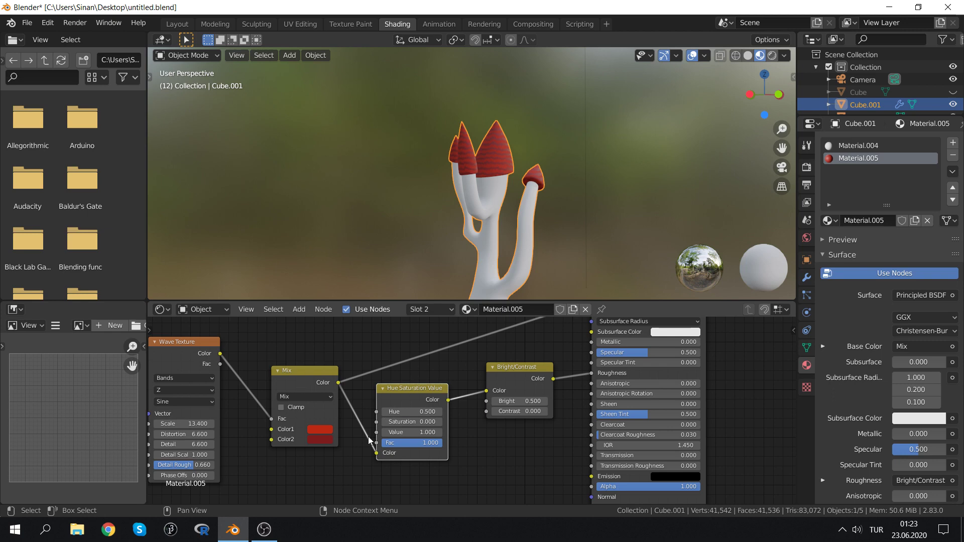
pyautogui.moveTo(540, 401); pyautogui.dragTo(463, 393, button='middle')
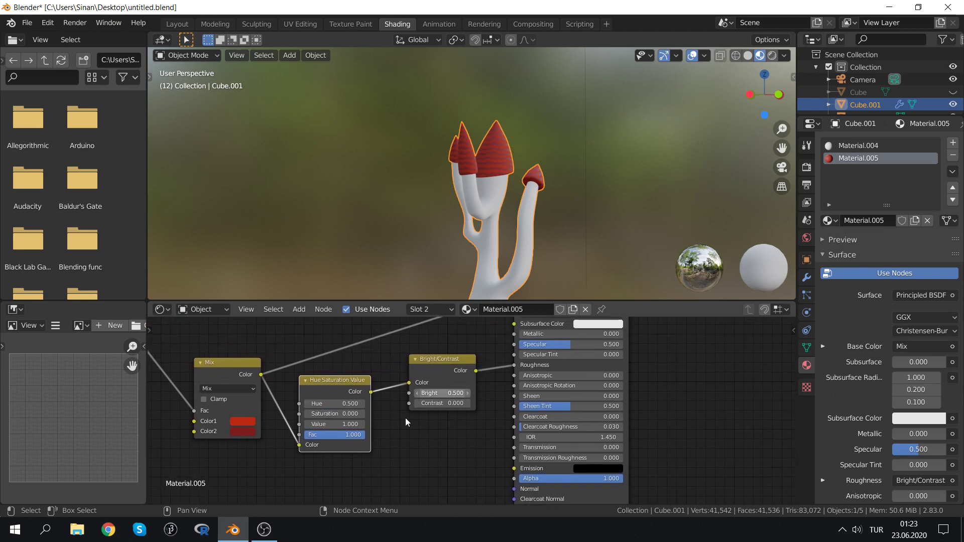
# Add a Bump node driven by the desaturated colour, strength 0.267, toggling invert
pyautogui.hotkey('shift', 'a')
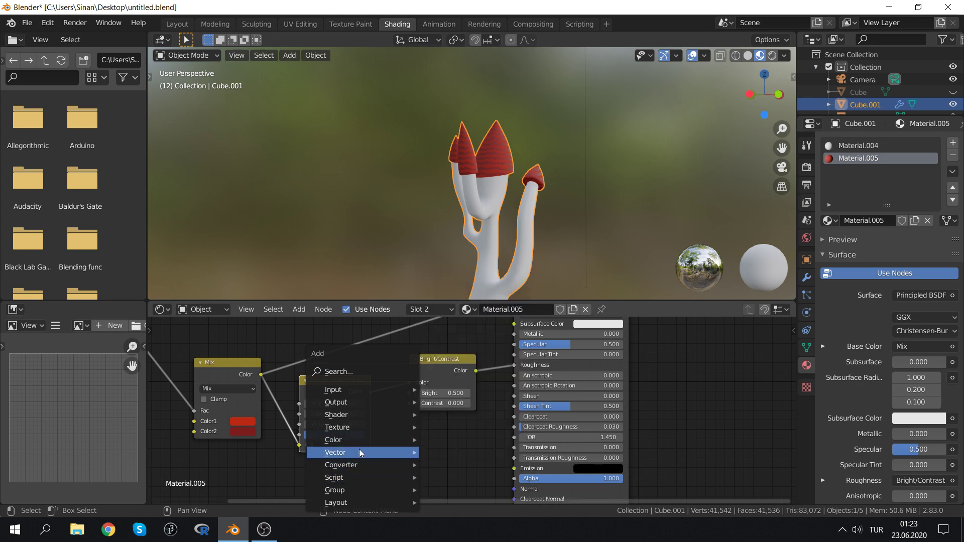
pyautogui.moveTo(360, 452)
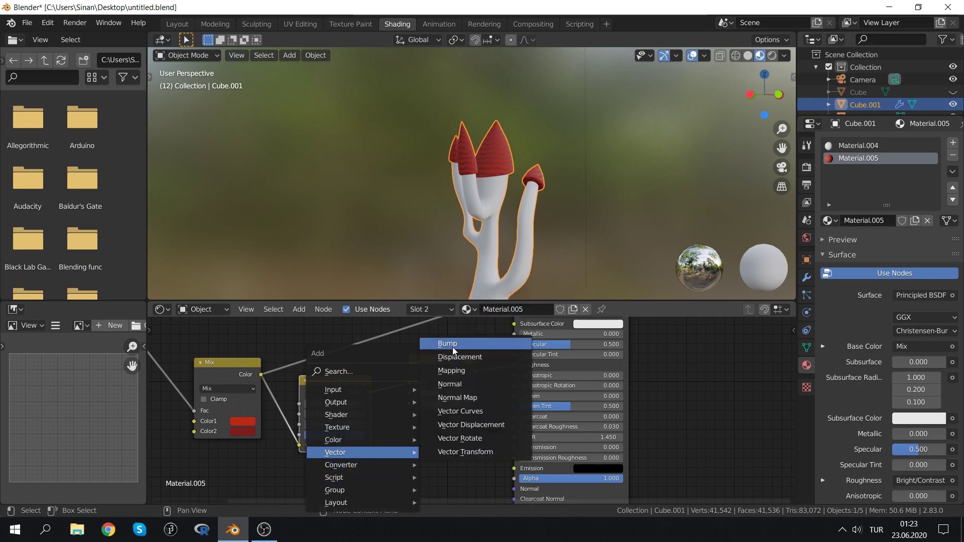
pyautogui.click(452, 344)
pyautogui.click(400, 438)
pyautogui.moveTo(370, 392); pyautogui.dragTo(399, 502)
pyautogui.moveTo(425, 448)
pyautogui.mouseDown()
pyautogui.moveTo(421, 425)
pyautogui.moveTo(513, 490)
pyautogui.mouseUp()
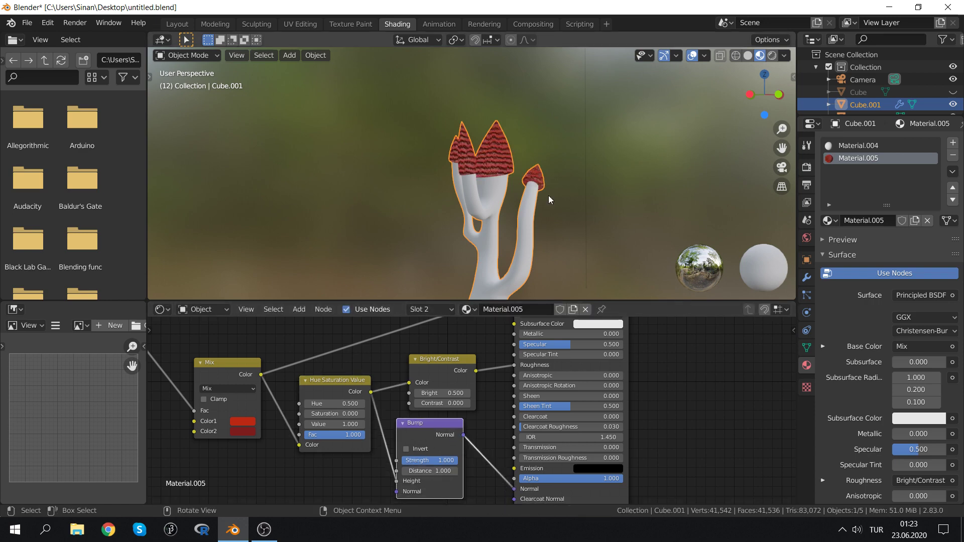
pyautogui.scroll(6, 534, 140)
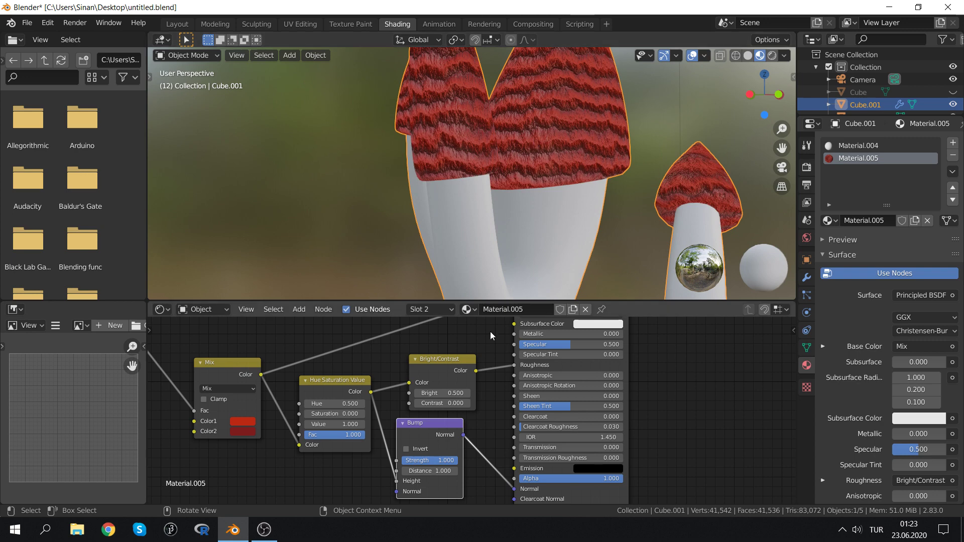
pyautogui.moveTo(345, 387); pyautogui.dragTo(332, 415)
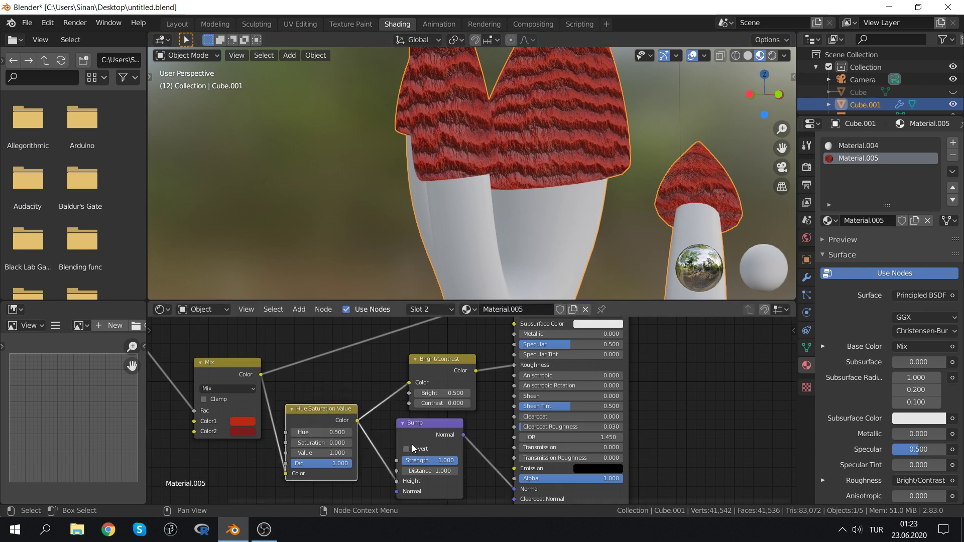
pyautogui.moveTo(435, 462); pyautogui.dragTo(407, 461)
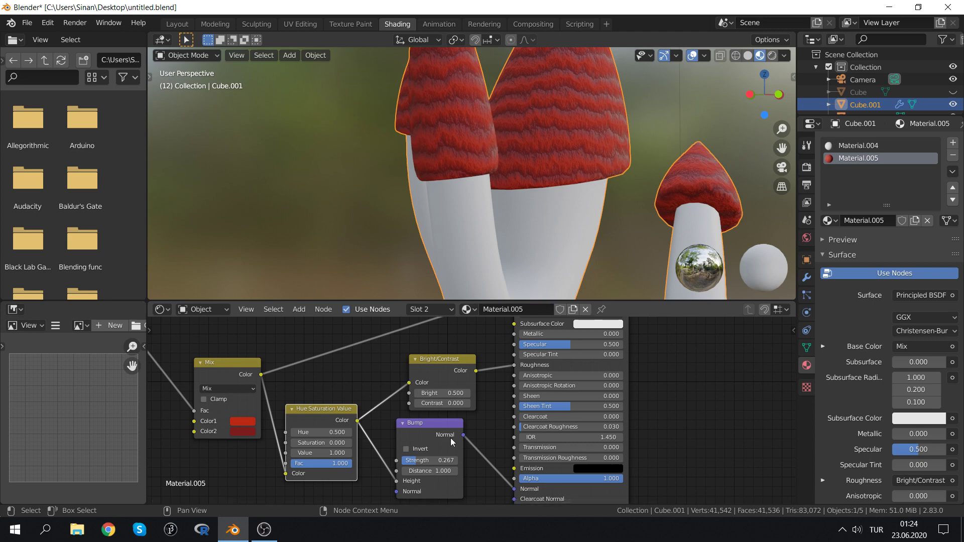
pyautogui.scroll(-1, 451, 438)
pyautogui.click(411, 446)
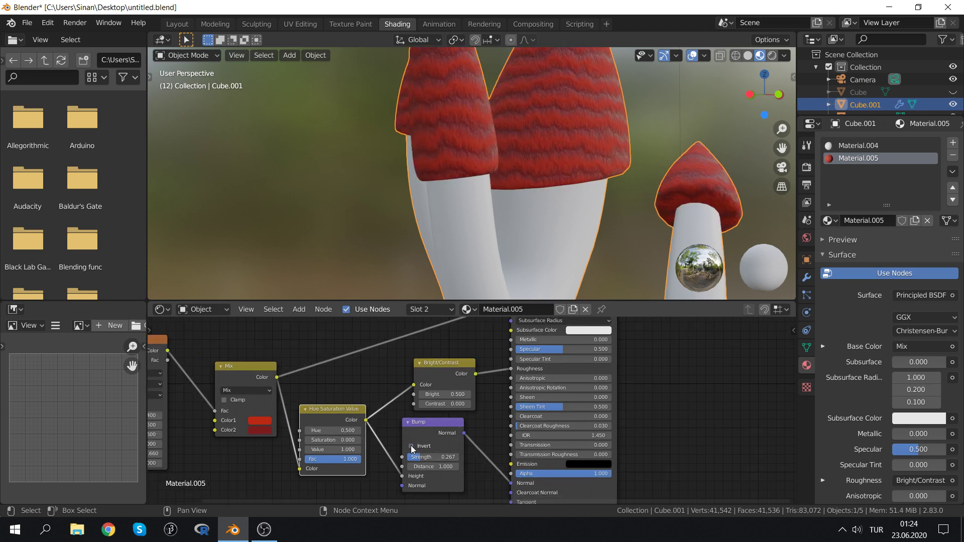
pyautogui.scroll(-2, 473, 410)
# Shift the first stripe colour's hue and make the second stripe colour dark red
pyautogui.scroll(-6, 541, 213)
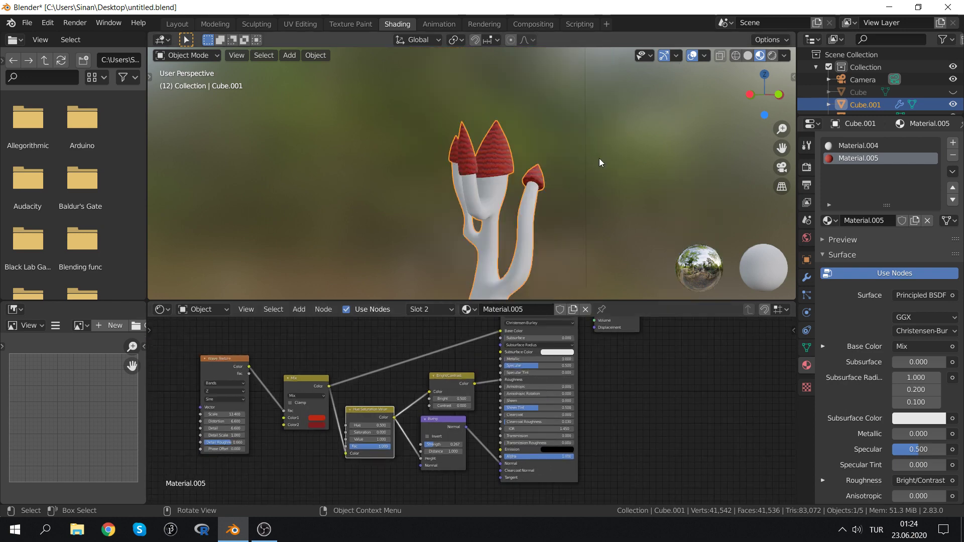
pyautogui.moveTo(539, 216)
pyautogui.mouseDown(button='middle')
pyautogui.moveTo(528, 171)
pyautogui.moveTo(508, 193)
pyautogui.moveTo(478, 190)
pyautogui.moveTo(493, 188)
pyautogui.mouseUp(button='middle')
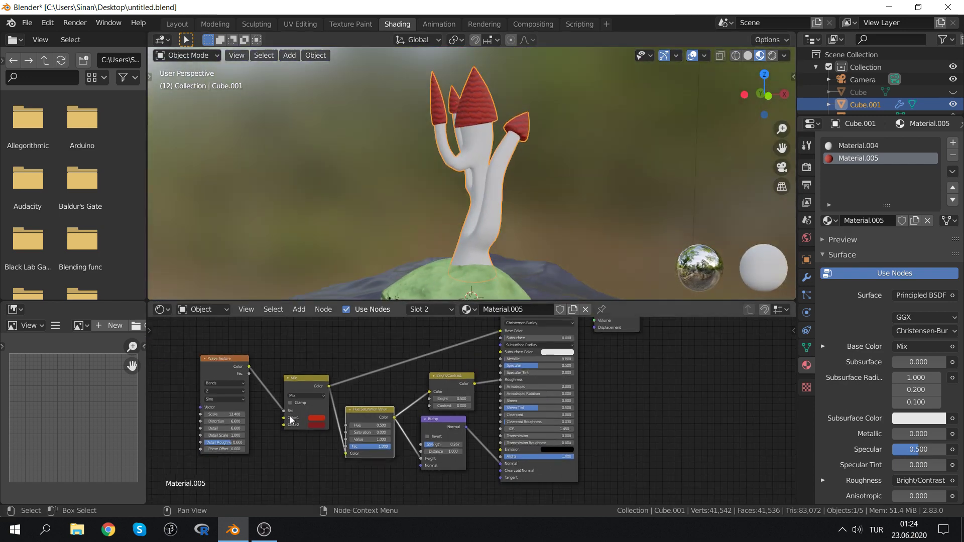
pyautogui.scroll(2, 290, 419)
pyautogui.click(248, 422)
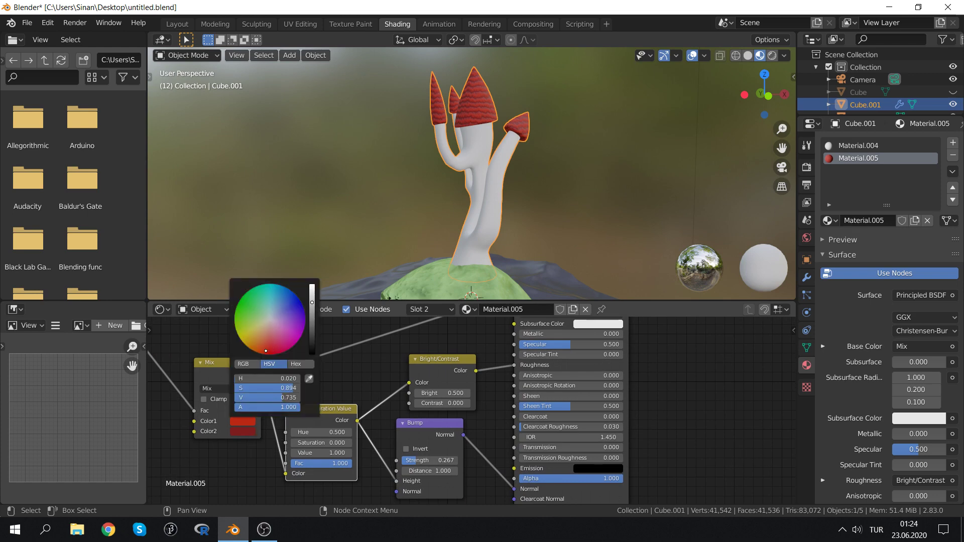
pyautogui.moveTo(265, 350)
pyautogui.mouseDown()
pyautogui.moveTo(291, 347)
pyautogui.moveTo(269, 350)
pyautogui.moveTo(312, 366)
pyautogui.moveTo(309, 352)
pyautogui.mouseUp()
pyautogui.click(240, 430)
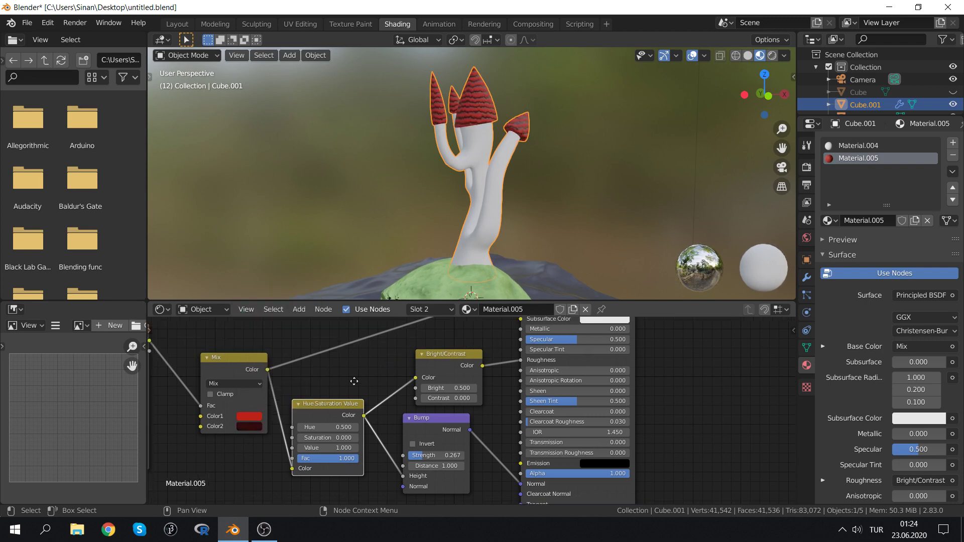
pyautogui.moveTo(313, 397); pyautogui.dragTo(516, 380, button='middle')
# Set wave scale 12.6 and distortion 9.2, contrast -0.3, and tidy the nodes
pyautogui.moveTo(315, 399)
pyautogui.mouseDown()
pyautogui.moveTo(281, 399)
pyautogui.moveTo(321, 399)
pyautogui.moveTo(302, 399)
pyautogui.mouseUp()
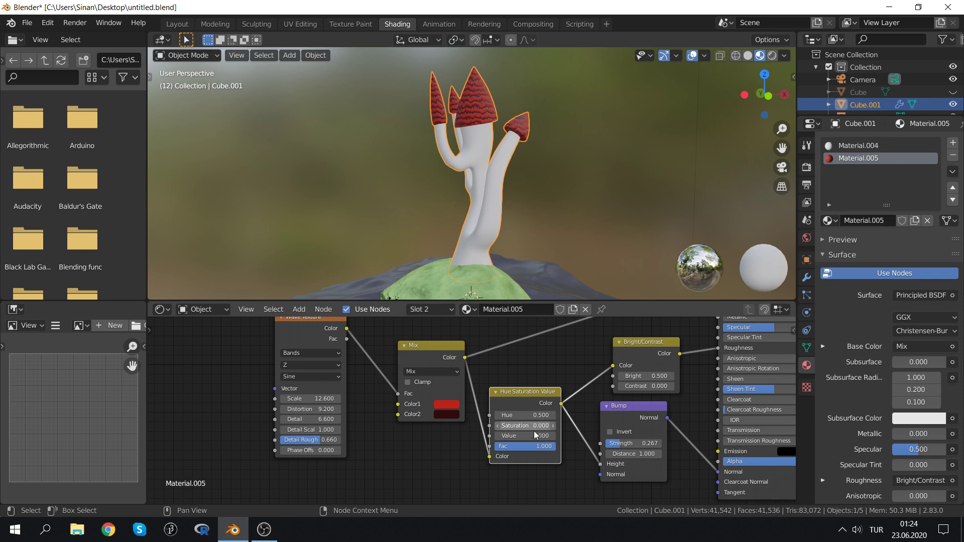
pyautogui.moveTo(544, 362); pyautogui.dragTo(450, 398, button='middle')
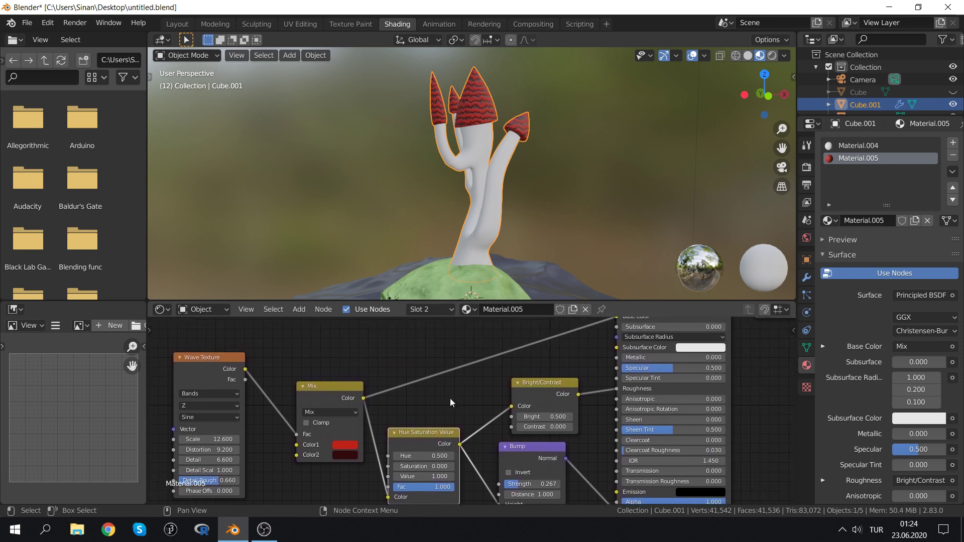
pyautogui.moveTo(545, 426)
pyautogui.mouseDown()
pyautogui.moveTo(507, 426)
pyautogui.moveTo(558, 427)
pyautogui.mouseUp()
pyautogui.moveTo(322, 388); pyautogui.dragTo(304, 394)
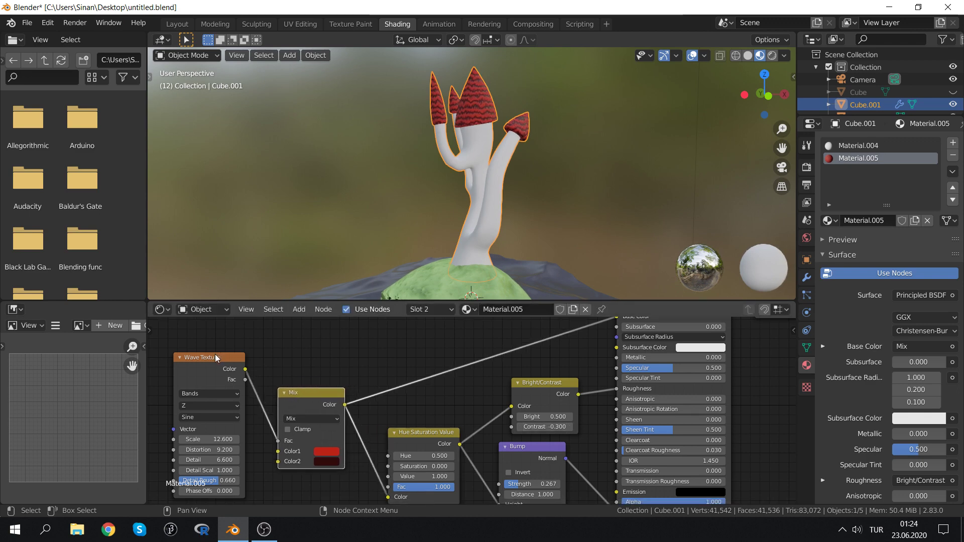
pyautogui.moveTo(215, 353); pyautogui.dragTo(177, 354)
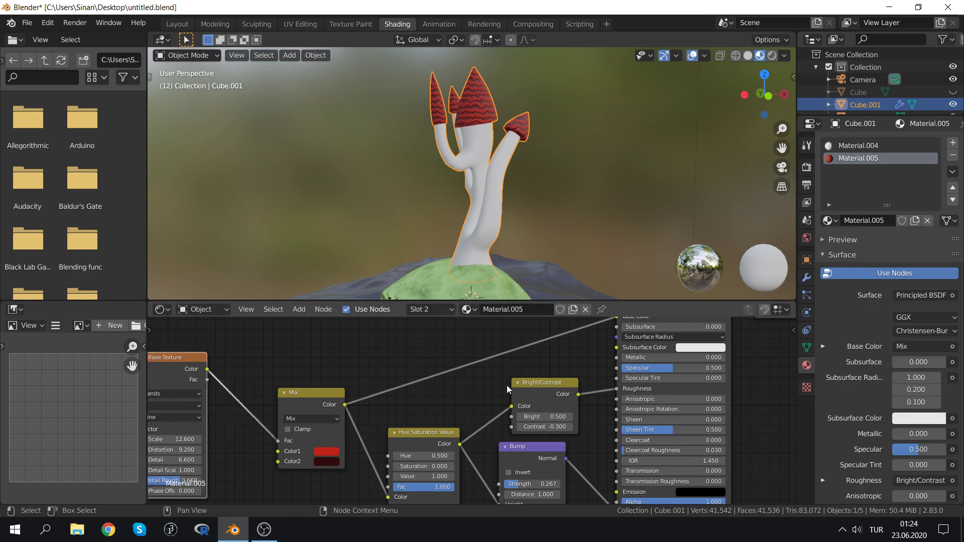
pyautogui.click(534, 382)
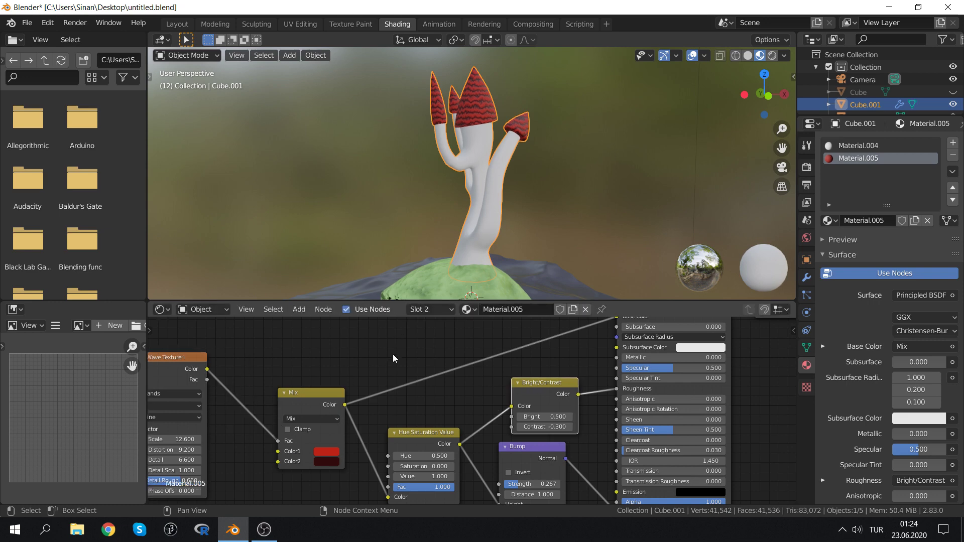
pyautogui.scroll(-1, 393, 354)
pyautogui.scroll(-1, 424, 383)
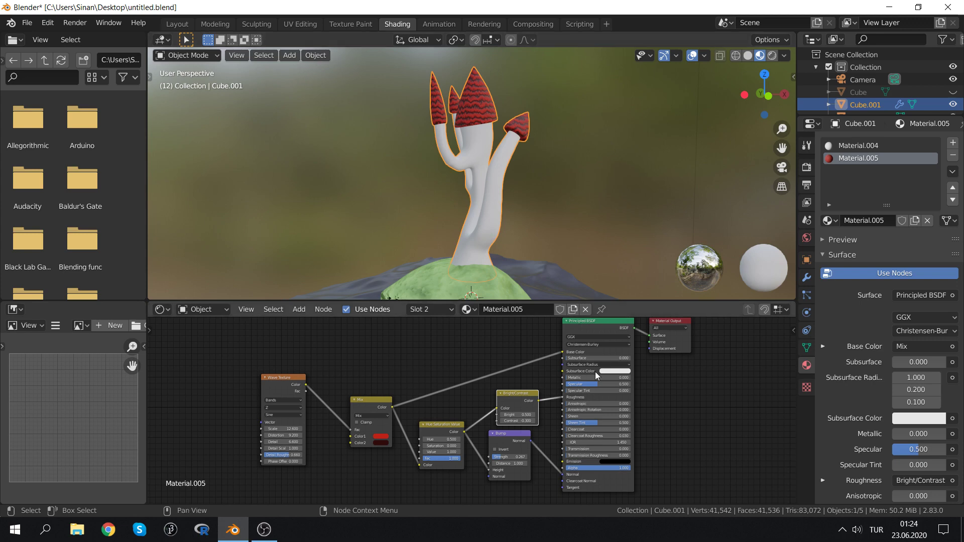
# On Material.004, add a Checker Texture linked to Base Color
pyautogui.click(844, 146)
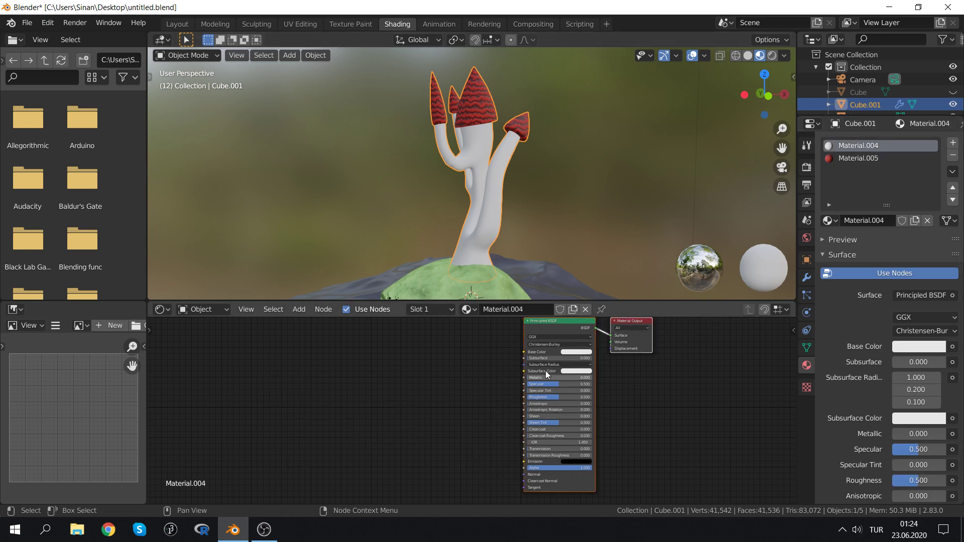
pyautogui.scroll(2, 499, 393)
pyautogui.scroll(1, 418, 396)
pyautogui.hotkey('shift', 'a')
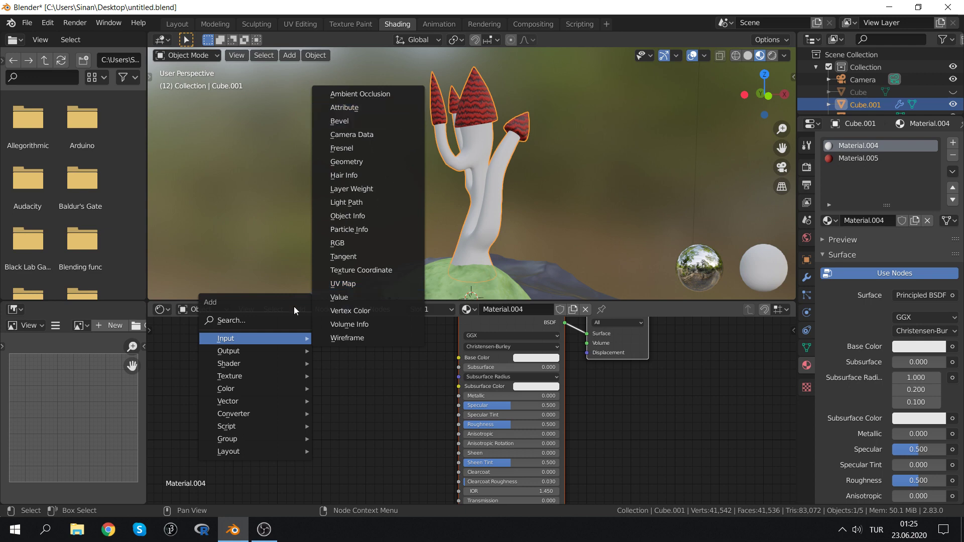
pyautogui.moveTo(230, 375)
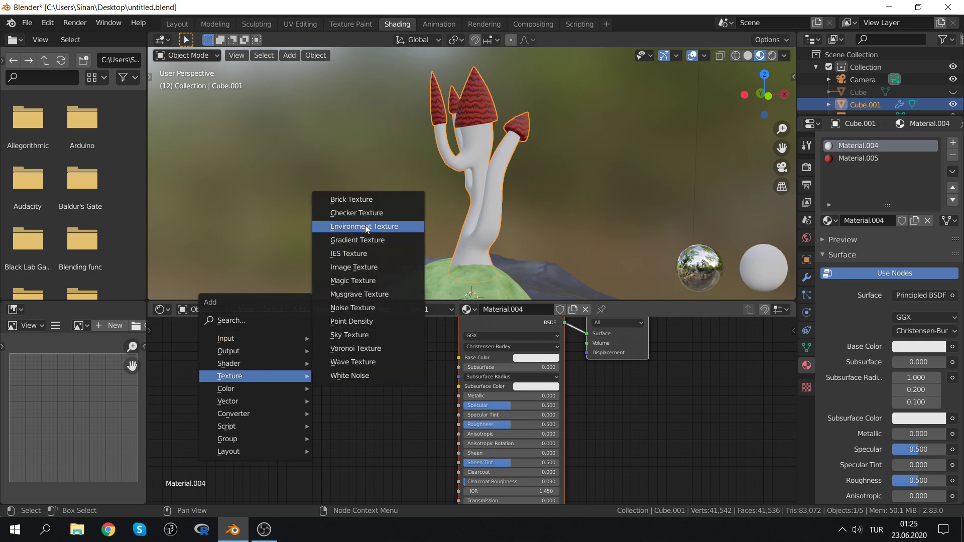
pyautogui.click(364, 216)
pyautogui.click(350, 372)
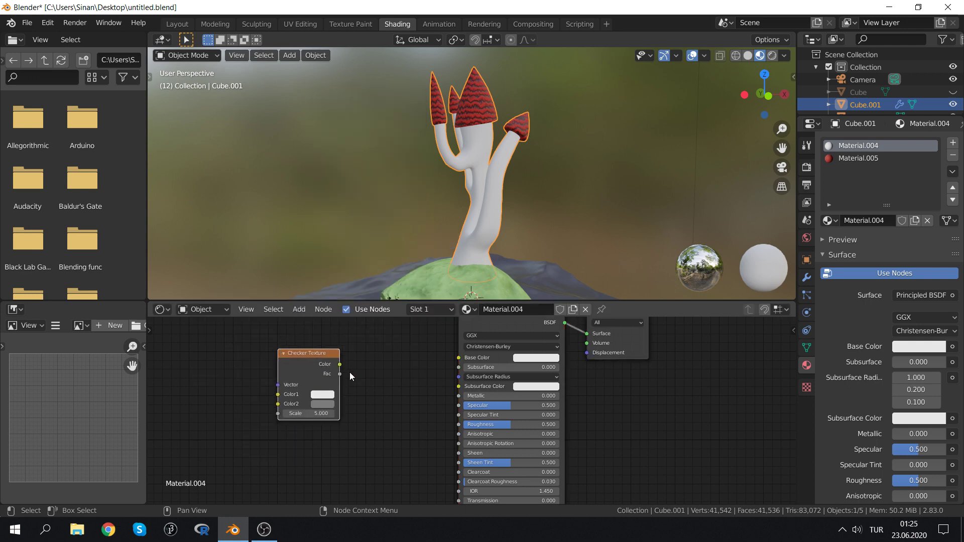
pyautogui.moveTo(339, 364)
pyautogui.mouseDown()
pyautogui.moveTo(458, 366)
pyautogui.moveTo(458, 357)
pyautogui.mouseUp()
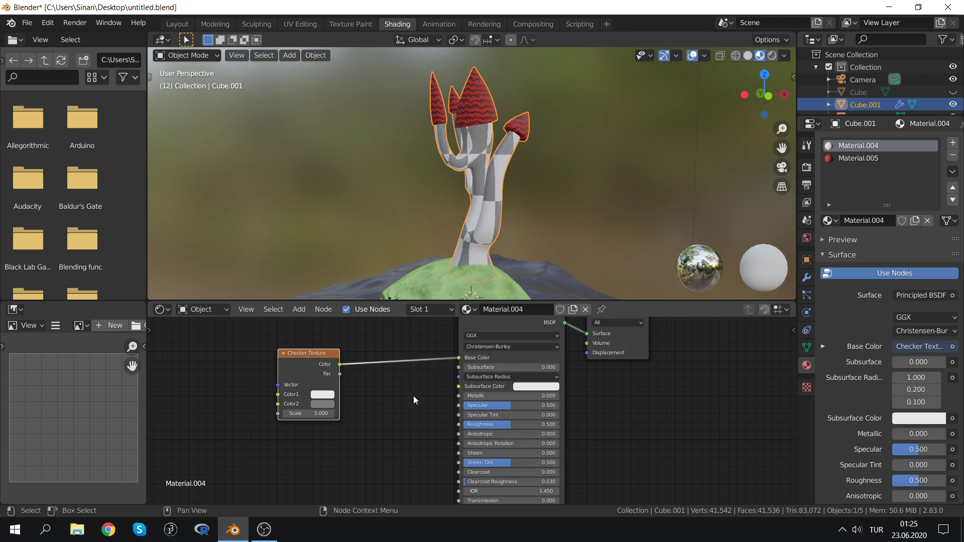
# Set the checker scale to 20.8, then unlink it from Base Color
pyautogui.moveTo(315, 415)
pyautogui.mouseDown()
pyautogui.moveTo(362, 415)
pyautogui.moveTo(302, 413)
pyautogui.mouseUp()
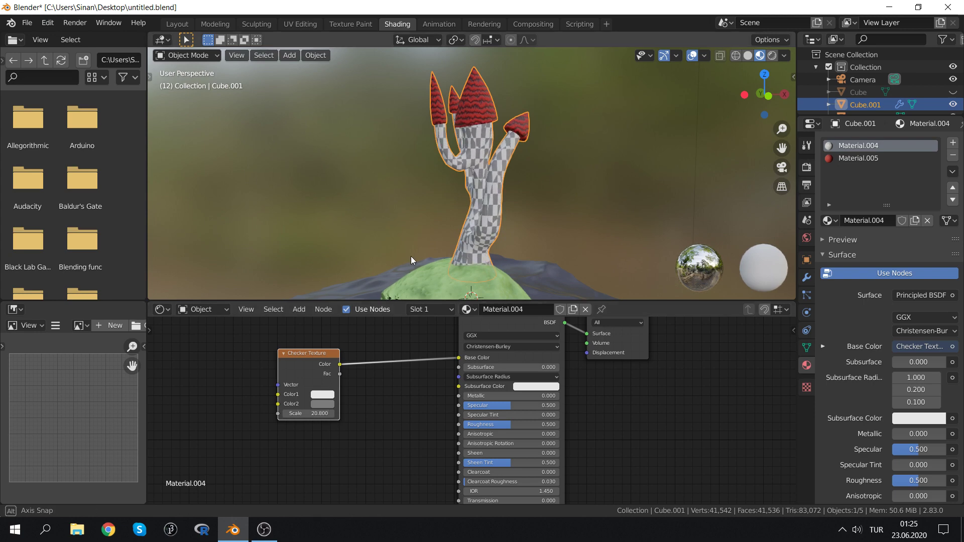
pyautogui.moveTo(411, 256)
pyautogui.mouseDown(button='middle')
pyautogui.moveTo(459, 255)
pyautogui.moveTo(429, 255)
pyautogui.mouseUp(button='middle')
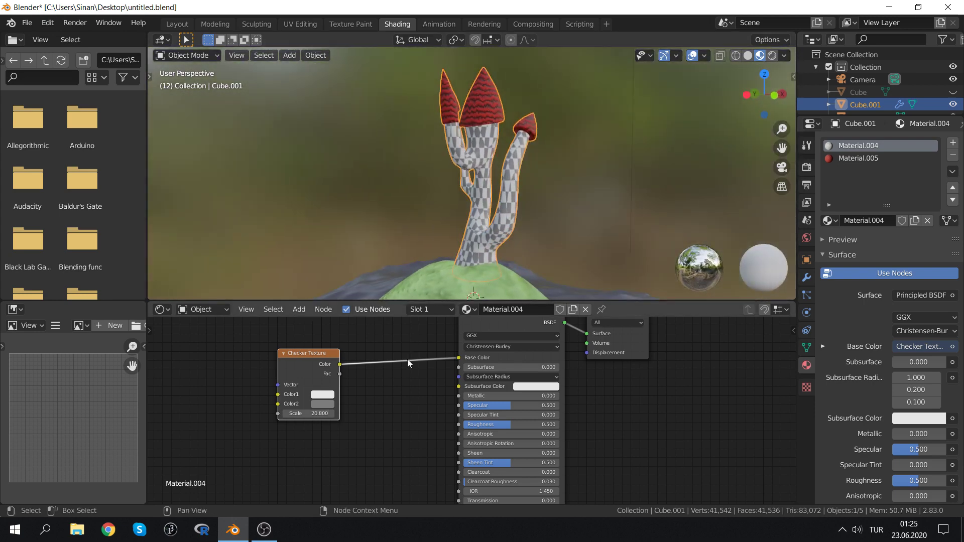
pyautogui.moveTo(453, 359); pyautogui.dragTo(418, 366)
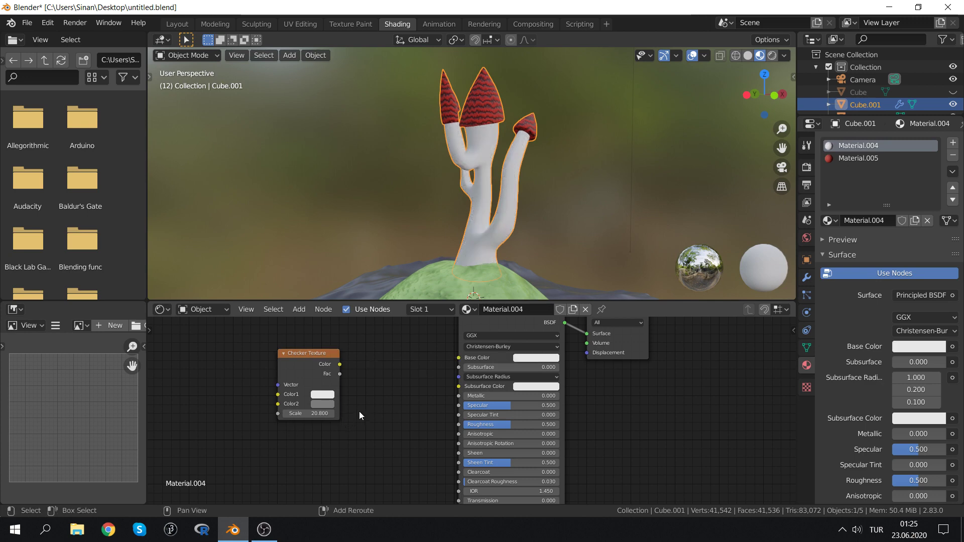
pyautogui.hotkey('shift', 'a')
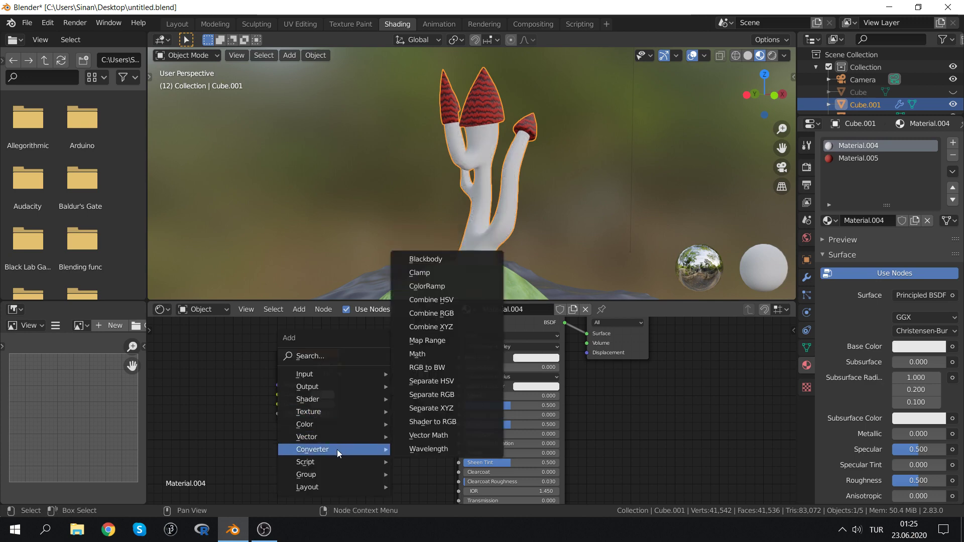
pyautogui.moveTo(333, 437)
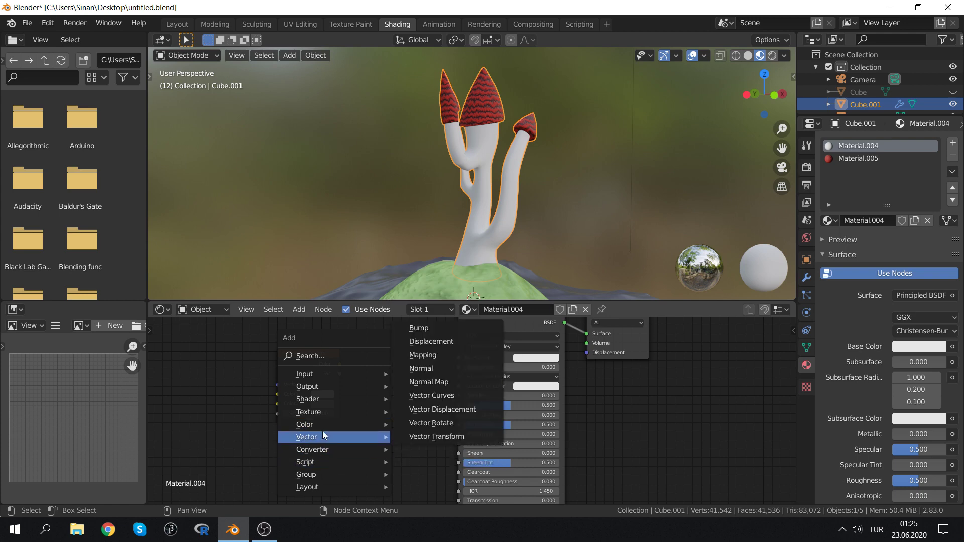
# Add a Bump node with checker Fac as Height, its output driving the shader Normal
pyautogui.click(419, 327)
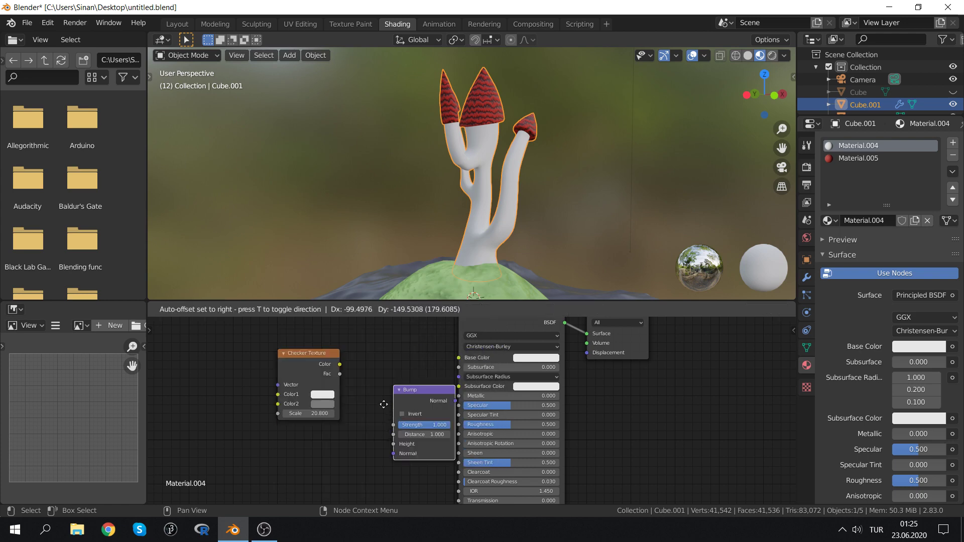
pyautogui.click(347, 398)
pyautogui.moveTo(340, 374); pyautogui.dragTo(358, 482)
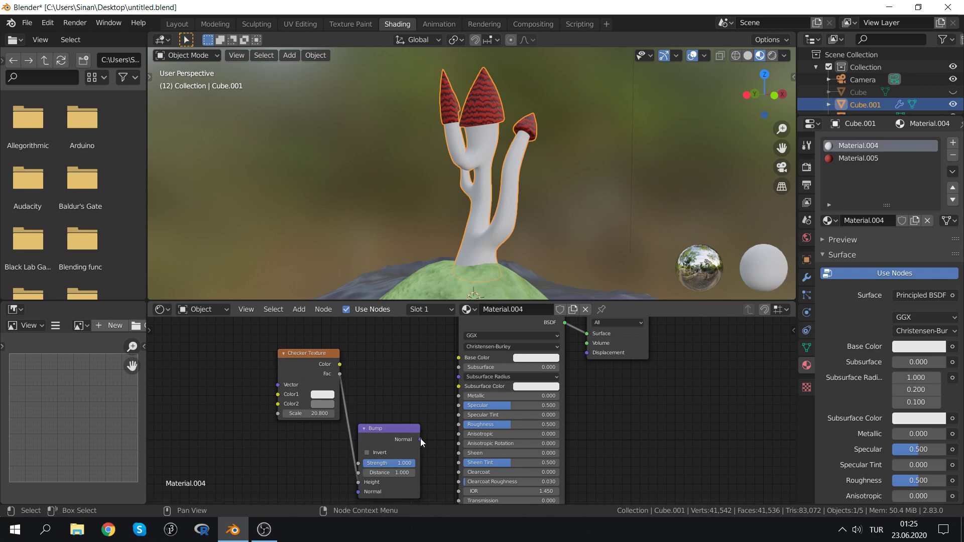
pyautogui.moveTo(420, 442); pyautogui.dragTo(401, 395, button='middle')
pyautogui.moveTo(400, 393); pyautogui.dragTo(439, 493)
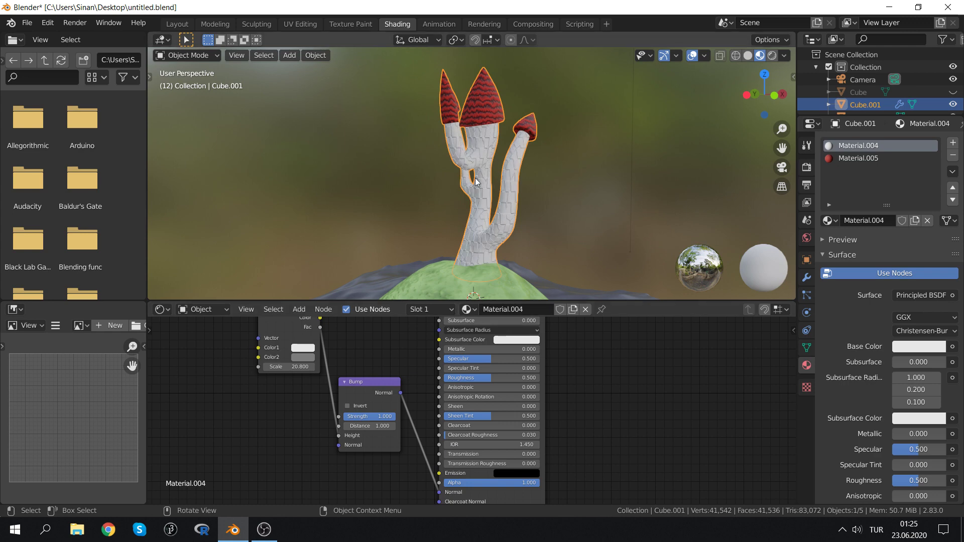
pyautogui.scroll(4, 537, 174)
pyautogui.scroll(-4, 537, 177)
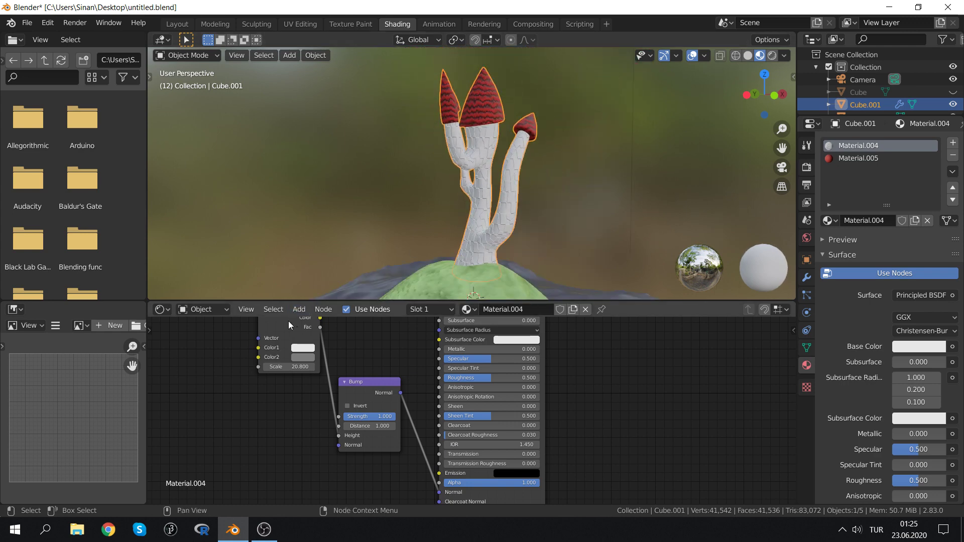
# Darken the checker's second colour and set the checker scale to 27
pyautogui.moveTo(289, 322)
pyautogui.mouseDown()
pyautogui.moveTo(282, 351)
pyautogui.moveTo(327, 365)
pyautogui.mouseUp()
pyautogui.click(296, 386)
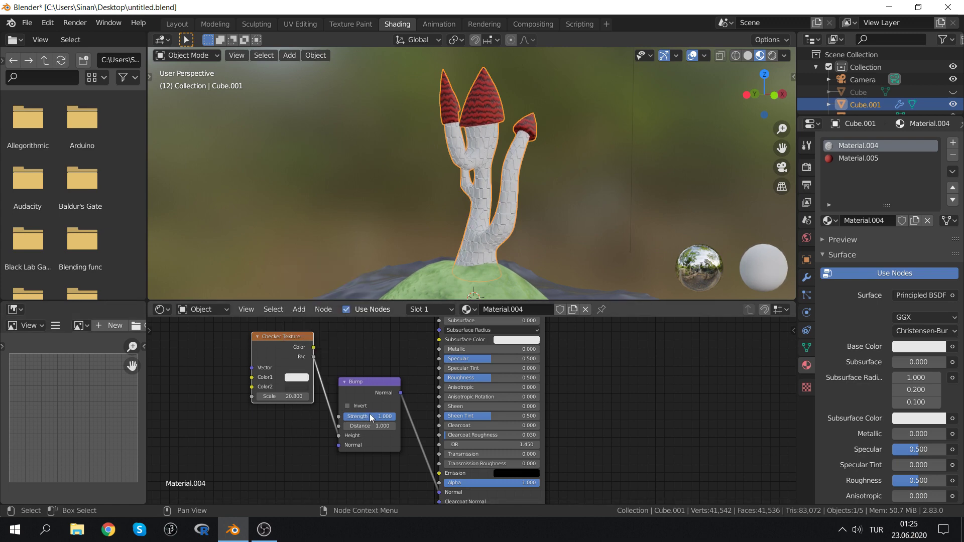
pyautogui.press('Return')
pyautogui.scroll(5, 513, 209)
pyautogui.moveTo(280, 396); pyautogui.dragTo(311, 396)
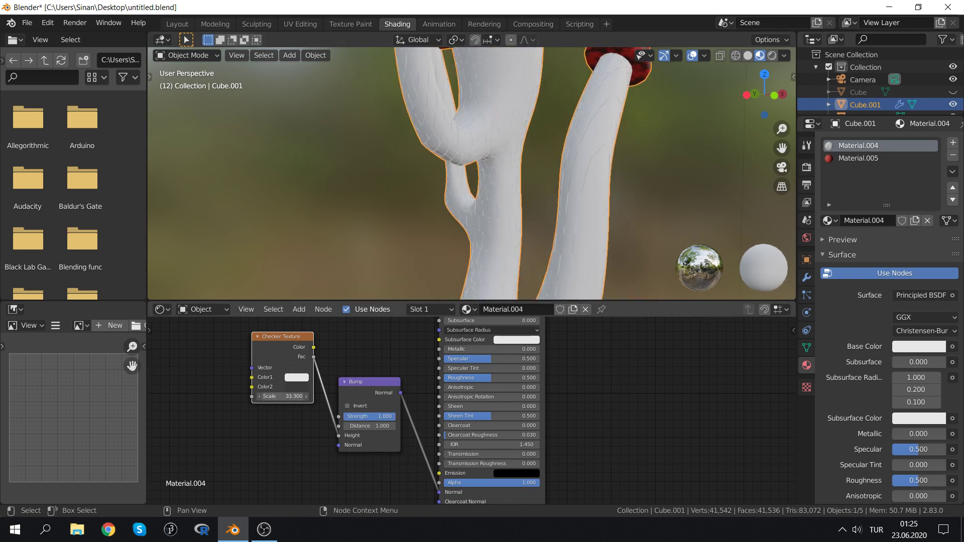
pyautogui.moveTo(301, 396); pyautogui.dragTo(281, 396)
pyautogui.moveTo(695, 138)
pyautogui.mouseDown(button='middle')
pyautogui.moveTo(328, 137)
pyautogui.moveTo(417, 154)
pyautogui.mouseUp(button='middle')
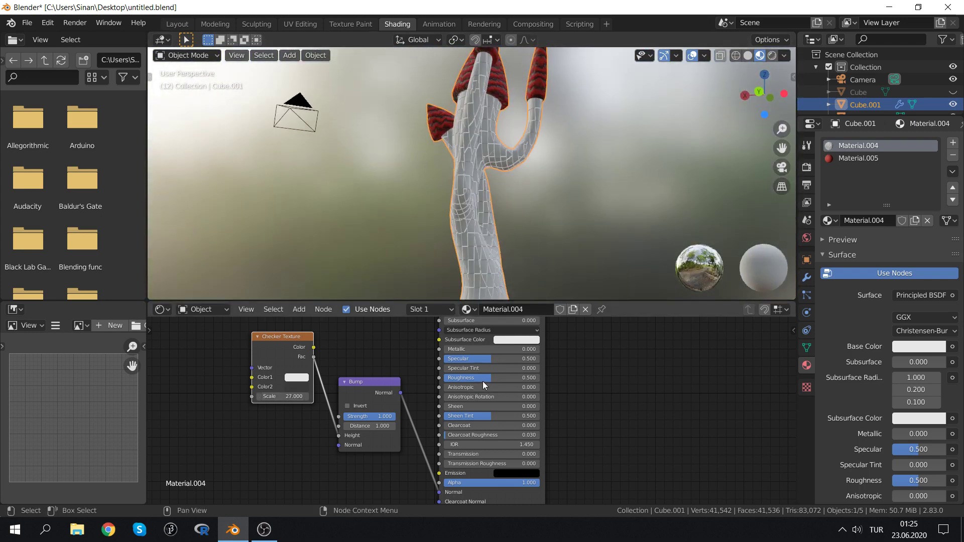
# Raise stem roughness to 0.853 and tint the base colour faintly pink
pyautogui.moveTo(491, 377); pyautogui.dragTo(522, 378)
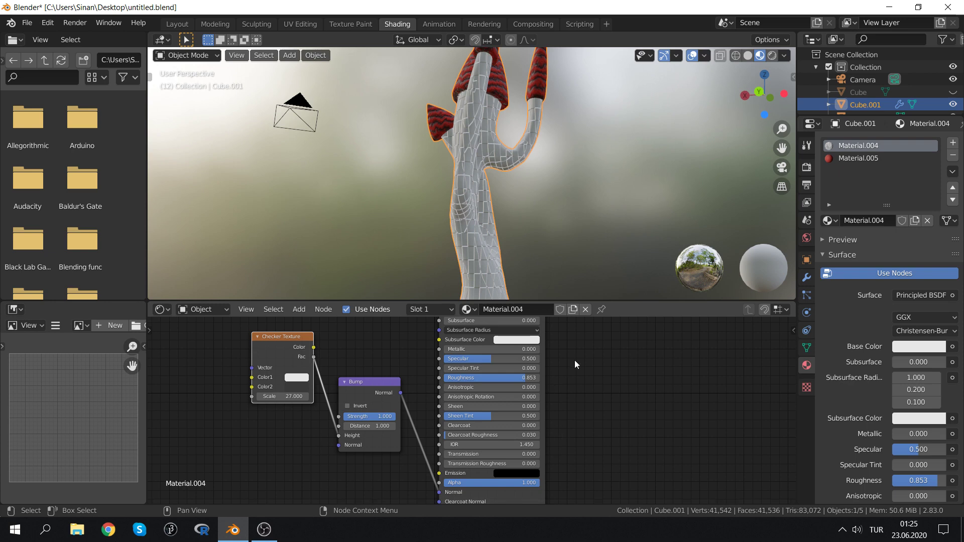
pyautogui.moveTo(565, 351); pyautogui.dragTo(557, 380, button='middle')
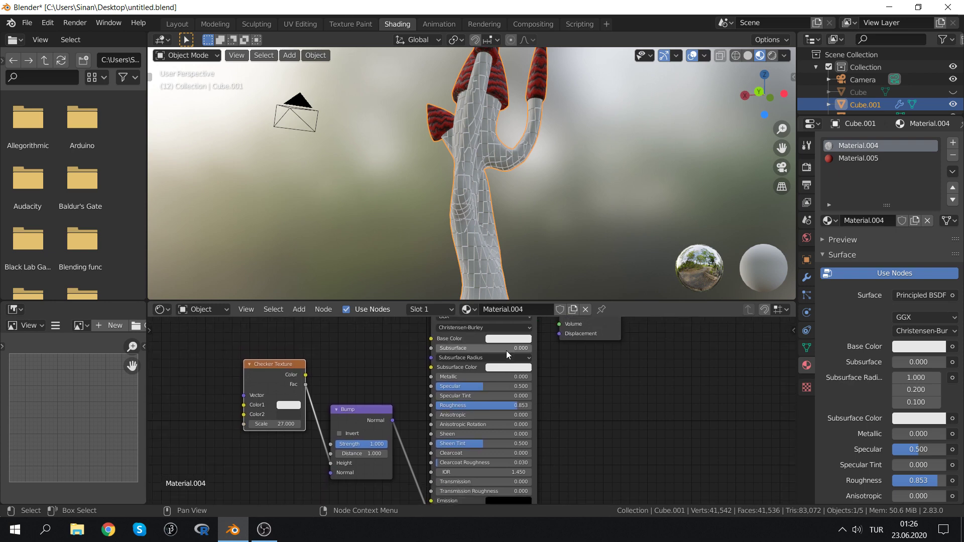
pyautogui.click(523, 338)
pyautogui.click(502, 341)
pyautogui.click(521, 247)
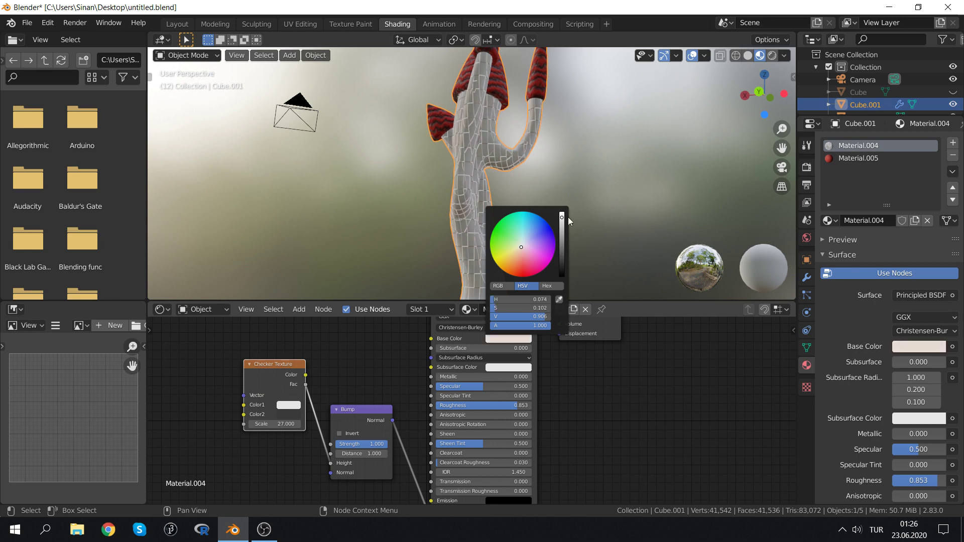
# Lower the bump strength to 0.527 and reposition the Checker and Bump nodes
pyautogui.moveTo(597, 220)
pyautogui.mouseDown(button='middle')
pyautogui.moveTo(544, 180)
pyautogui.moveTo(597, 182)
pyautogui.mouseUp(button='middle')
pyautogui.scroll(5, 502, 225)
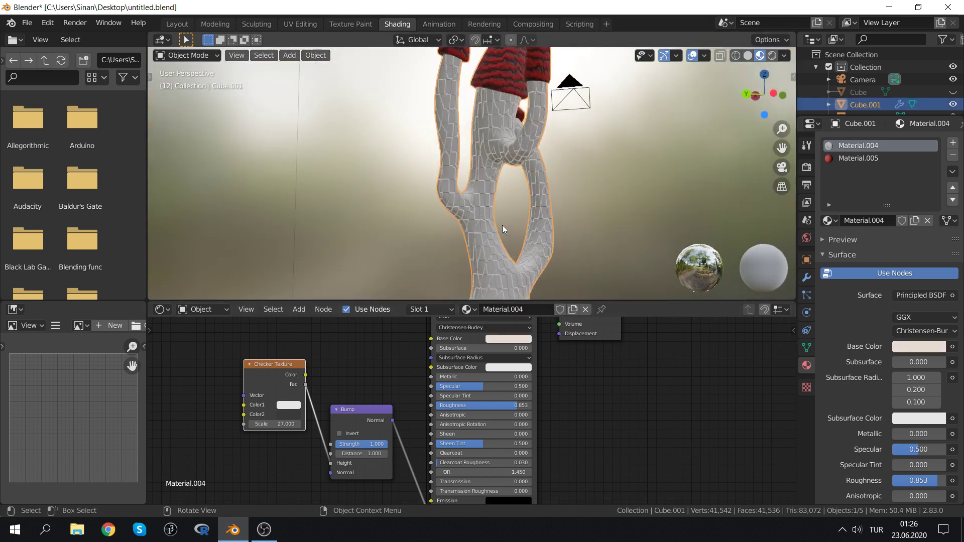
pyautogui.scroll(2, 502, 225)
pyautogui.moveTo(372, 444); pyautogui.dragTo(352, 444)
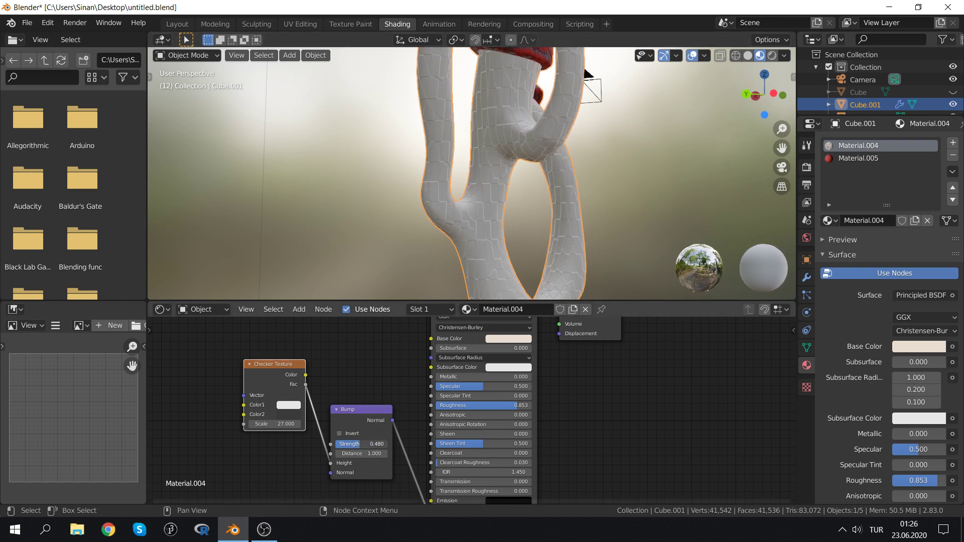
pyautogui.moveTo(294, 363); pyautogui.dragTo(237, 353)
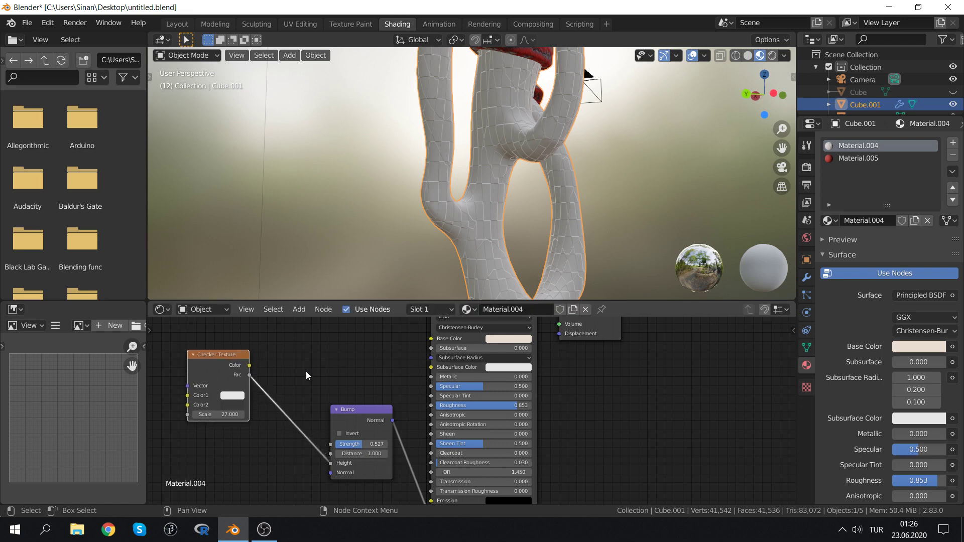
pyautogui.moveTo(360, 408); pyautogui.dragTo(341, 417)
pyautogui.moveTo(342, 417); pyautogui.dragTo(350, 348, button='middle')
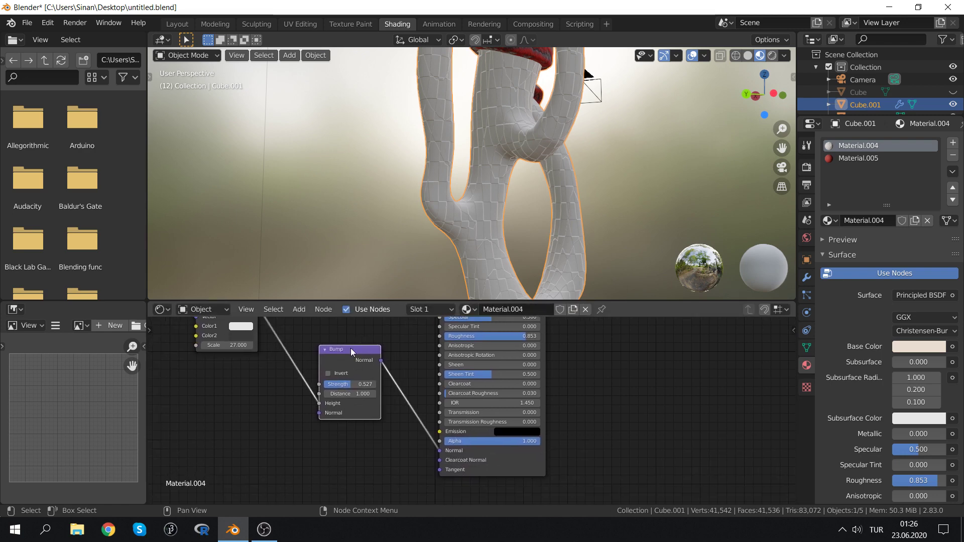
# Insert a Mix node into the bump height link, with a Noise Texture in Color2
pyautogui.hotkey('shift', 'a')
pyautogui.moveTo(274, 435)
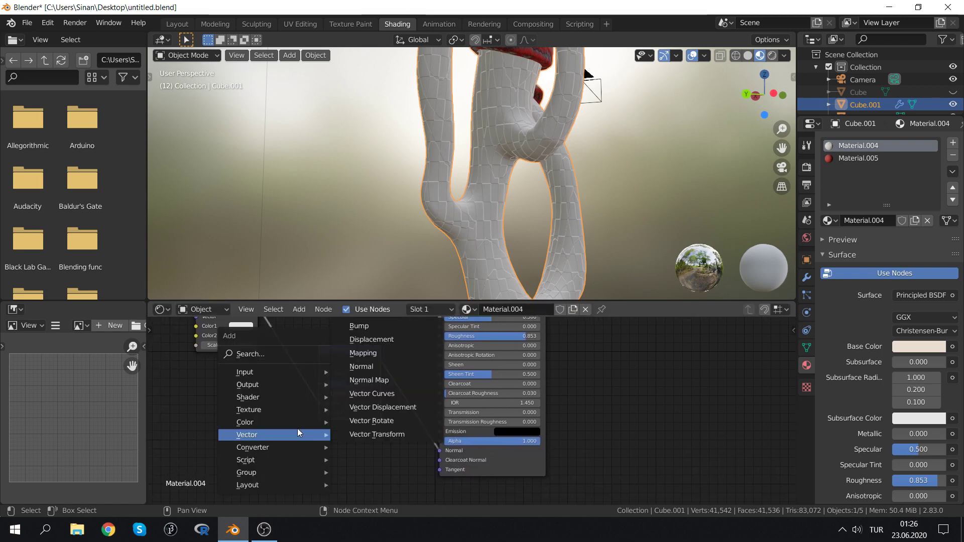
pyautogui.moveTo(246, 422)
pyautogui.click(377, 409)
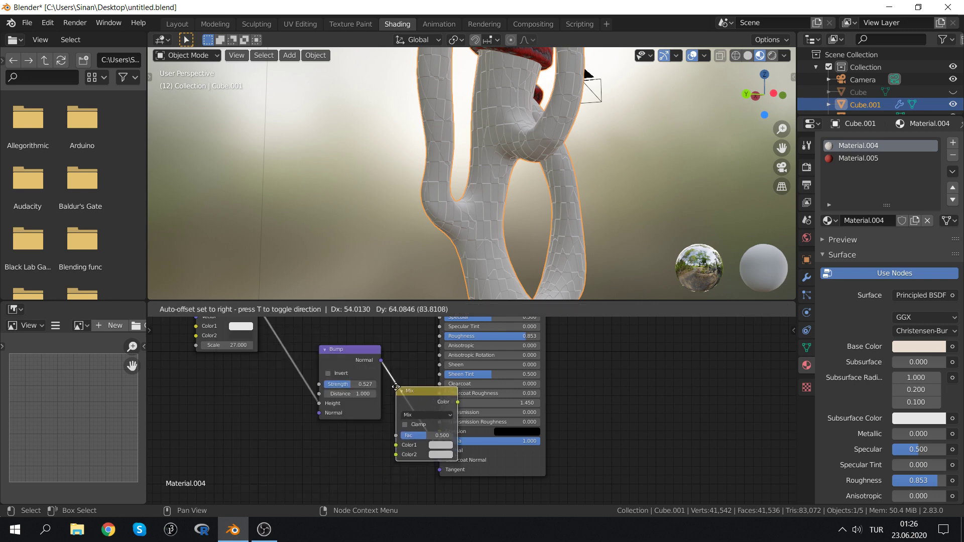
pyautogui.click(295, 347)
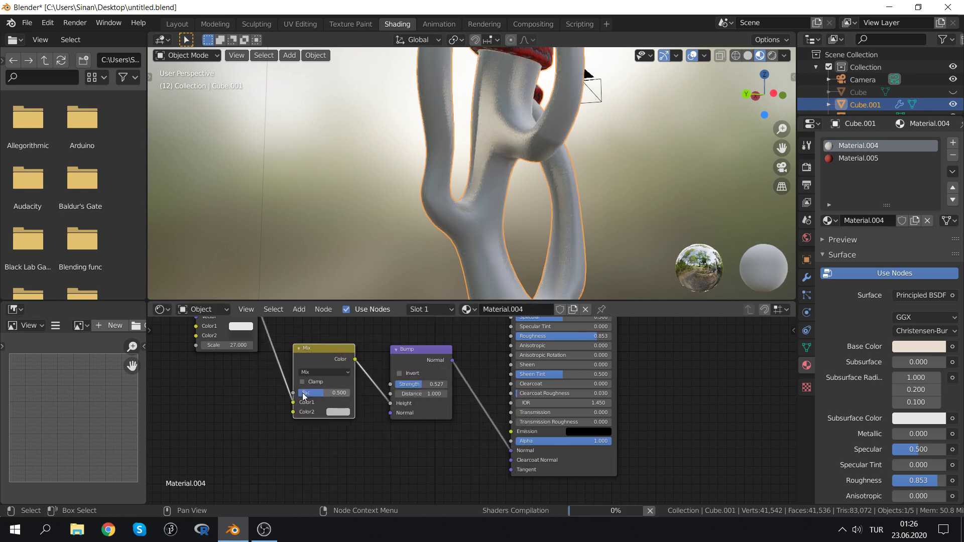
pyautogui.hotkey('shift', 'a')
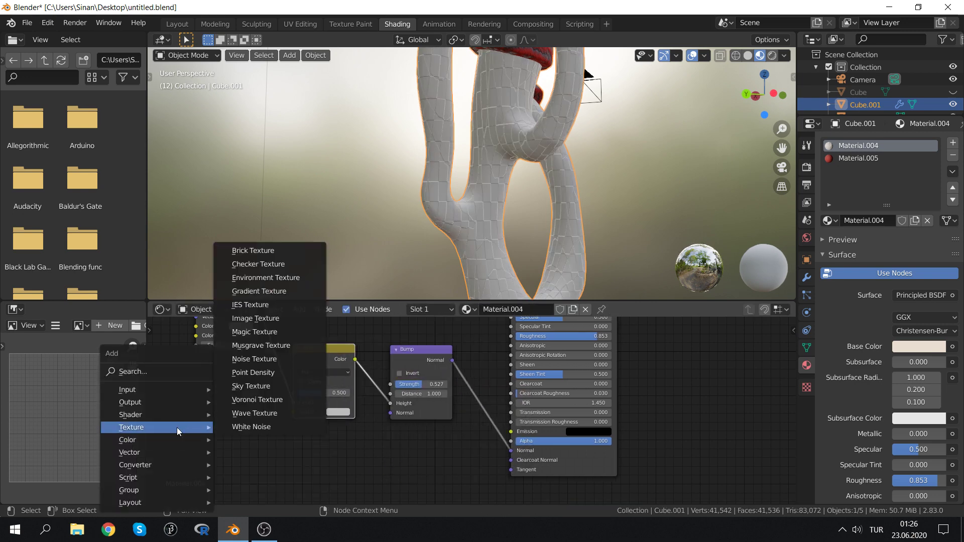
pyautogui.click(269, 360)
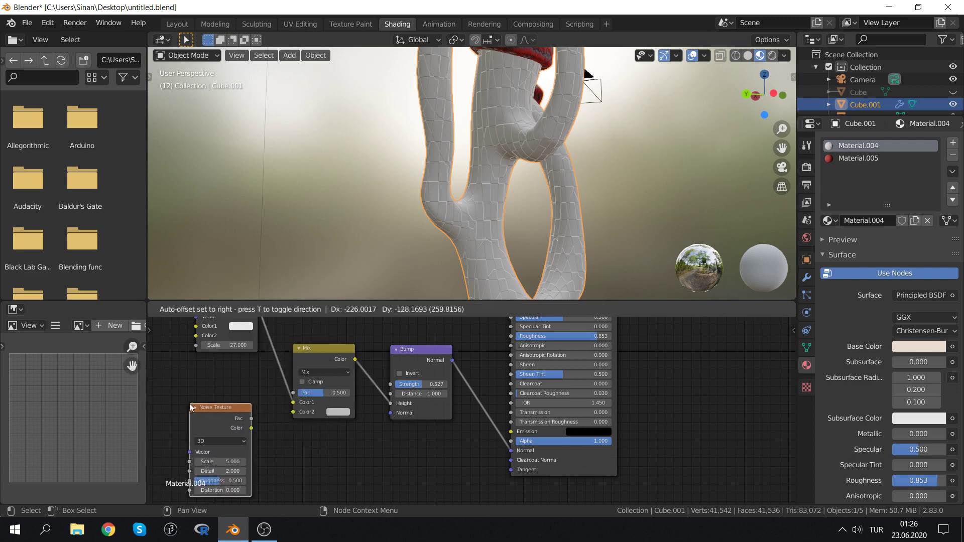
pyautogui.click(189, 402)
pyautogui.moveTo(251, 418); pyautogui.dragTo(295, 412)
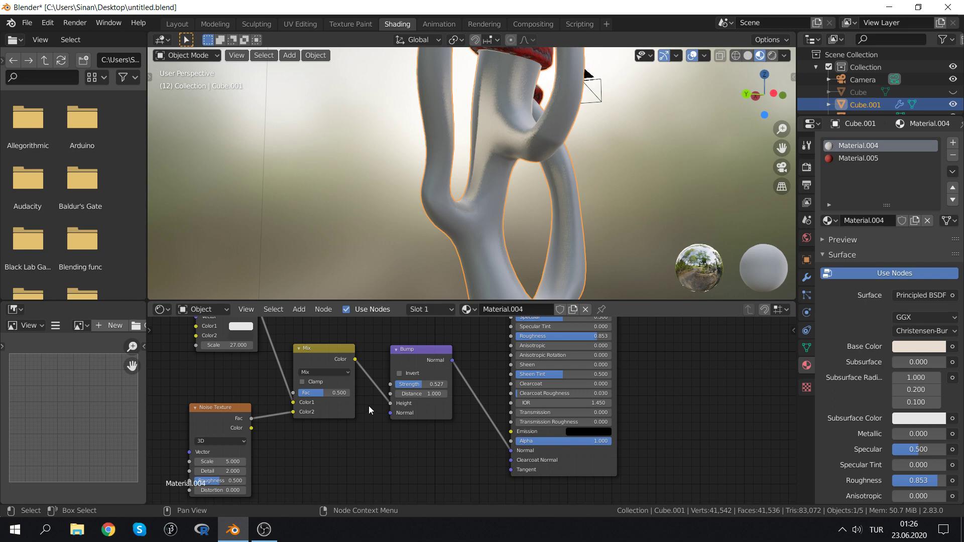
# Set Multiply blending, mix factor about 0.92, noise scale 6 and detail 4.1
pyautogui.click(327, 372)
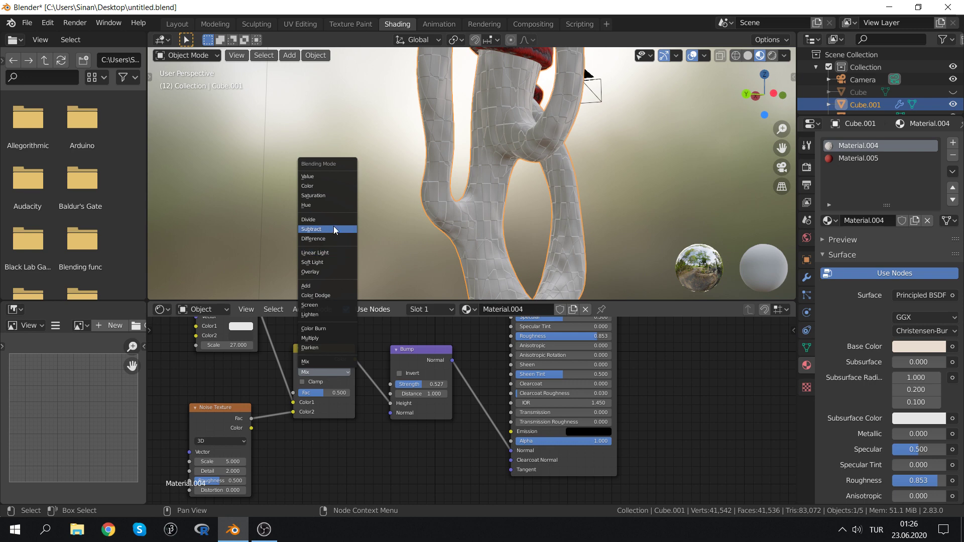
pyautogui.click(328, 338)
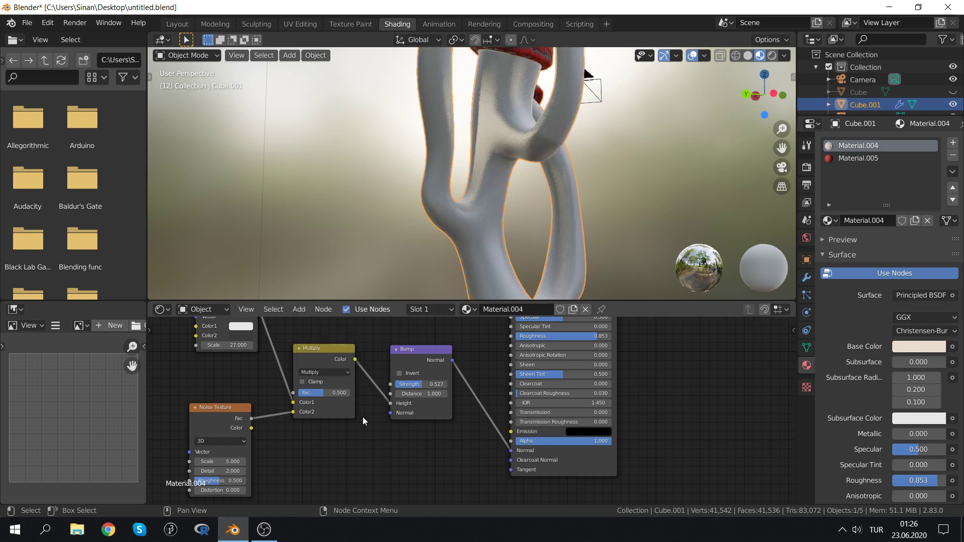
pyautogui.click(327, 393)
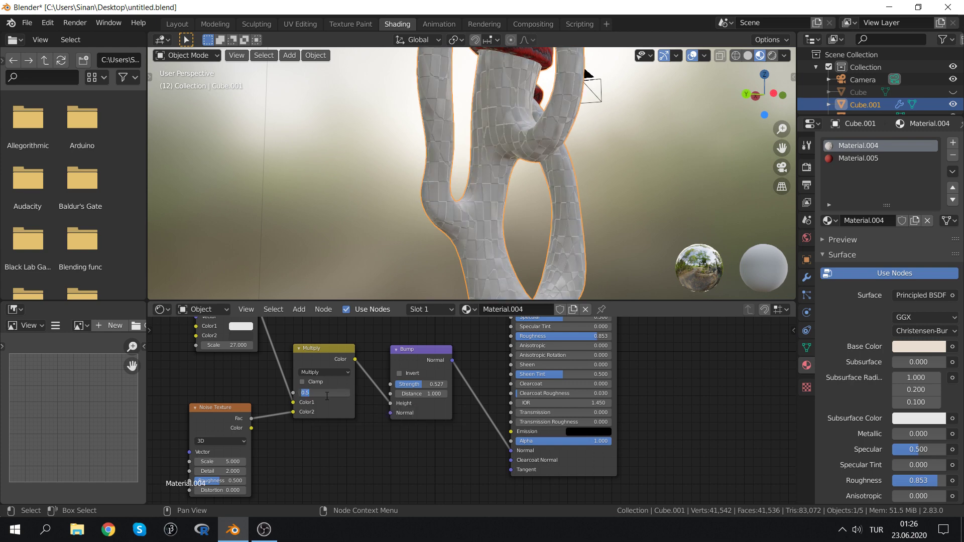
pyautogui.moveTo(324, 392); pyautogui.dragTo(341, 393)
pyautogui.moveTo(232, 464); pyautogui.dragTo(266, 464)
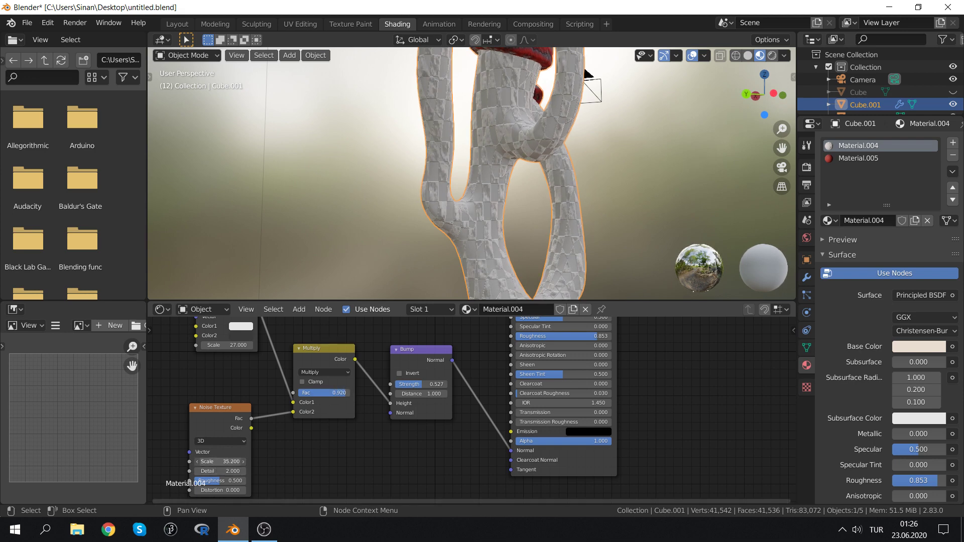
pyautogui.moveTo(266, 464); pyautogui.dragTo(311, 464)
pyautogui.moveTo(216, 471)
pyautogui.mouseDown()
pyautogui.moveTo(236, 471)
pyautogui.moveTo(191, 462)
pyautogui.moveTo(231, 462)
pyautogui.moveTo(236, 481)
pyautogui.moveTo(216, 481)
pyautogui.mouseUp()
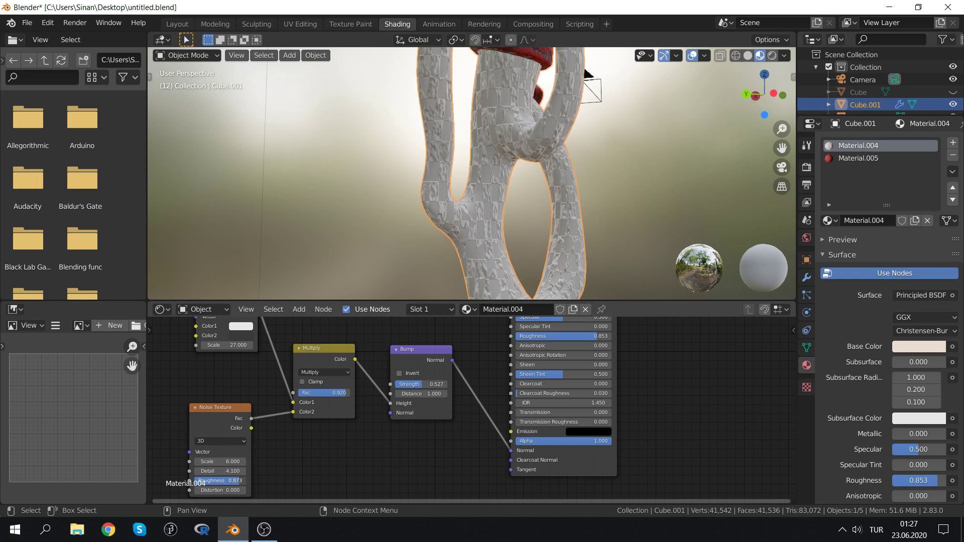
# Lower the mix factor to 0.84 and switch its blending mode to Difference
pyautogui.scroll(-6, 514, 205)
pyautogui.moveTo(514, 205); pyautogui.dragTo(445, 197, button='middle')
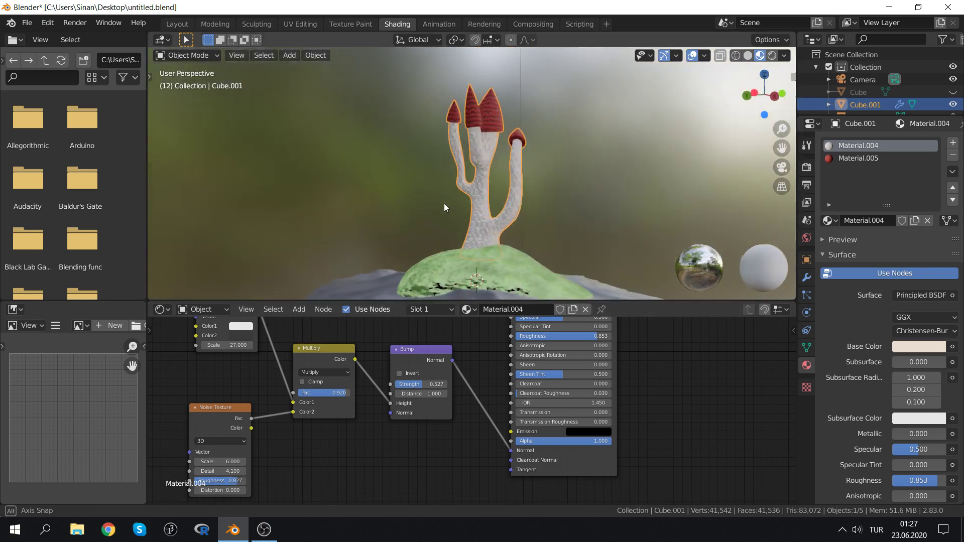
pyautogui.scroll(4, 446, 197)
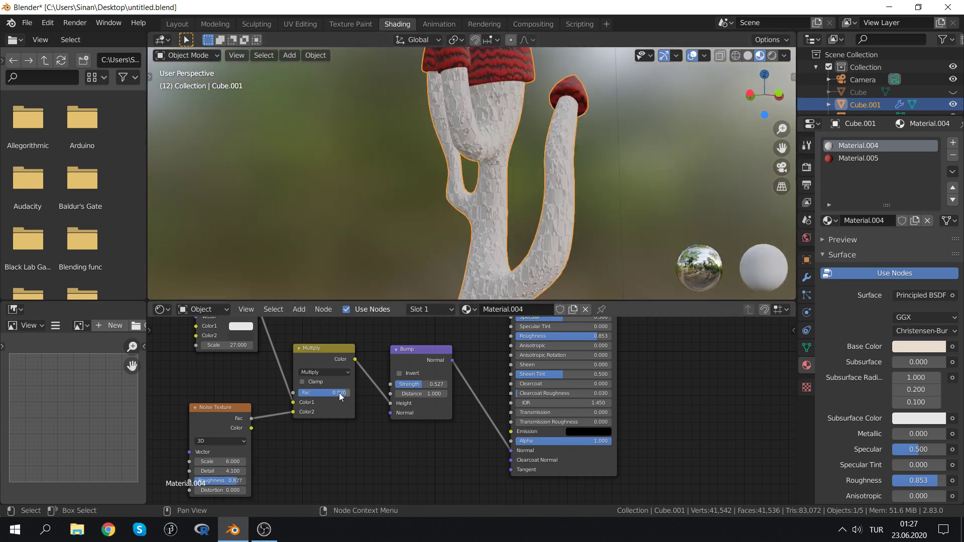
pyautogui.moveTo(331, 393); pyautogui.dragTo(321, 392)
pyautogui.click(342, 372)
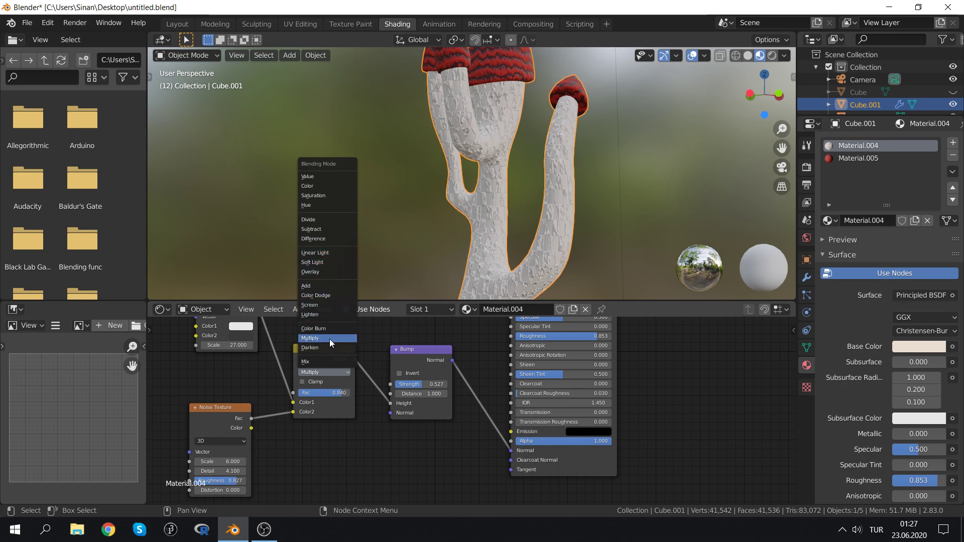
pyautogui.click(325, 239)
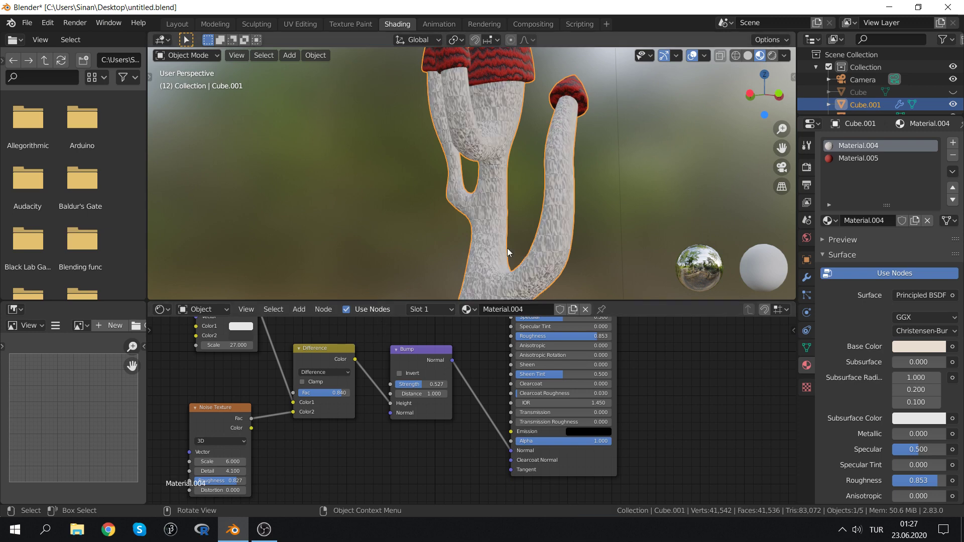
# Weaken the stem bump strength for subtler relief, inspecting the whole mushroom
pyautogui.scroll(-1, 541, 194)
pyautogui.scroll(2, 516, 158)
pyautogui.scroll(-2, 567, 165)
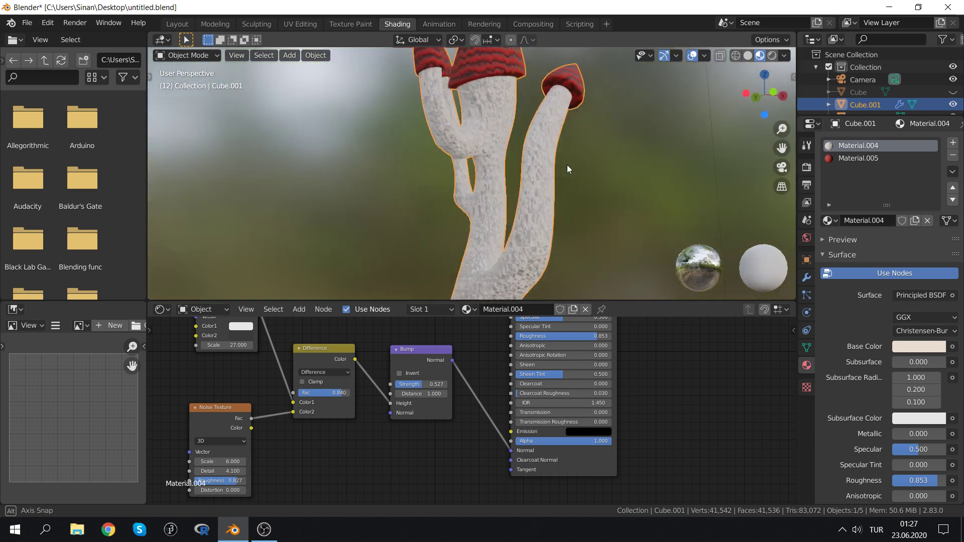
pyautogui.scroll(-2, 584, 168)
pyautogui.moveTo(584, 168); pyautogui.dragTo(519, 176, button='middle')
pyautogui.scroll(2, 502, 170)
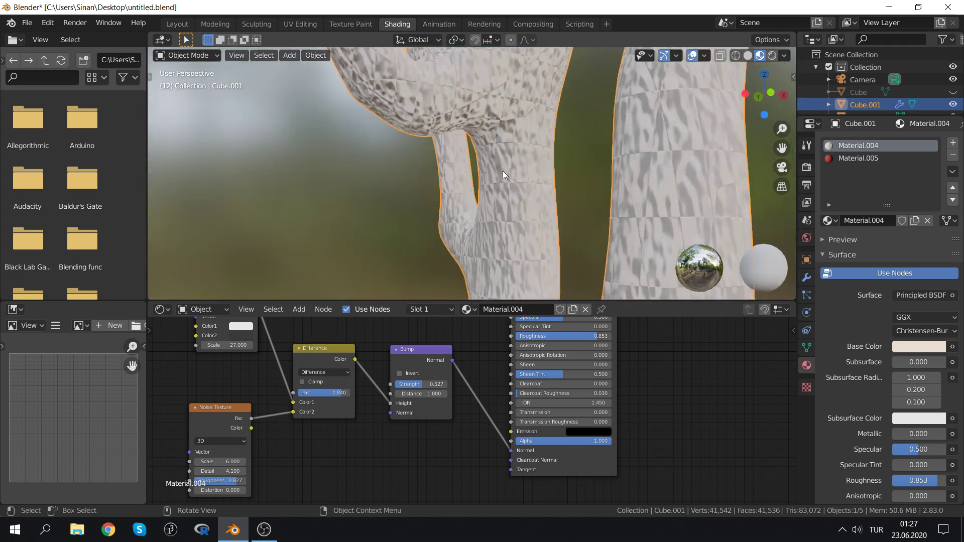
pyautogui.scroll(-2, 502, 173)
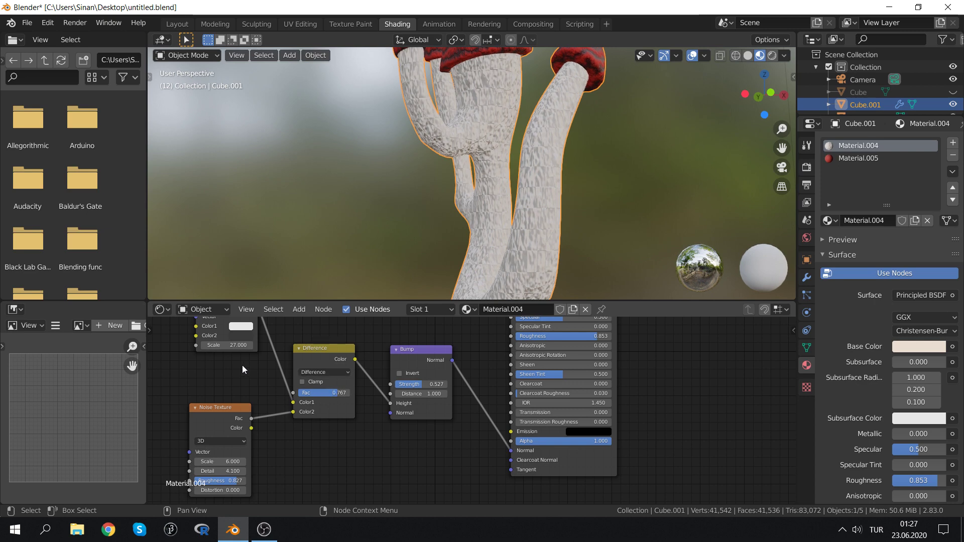
pyautogui.moveTo(240, 357); pyautogui.dragTo(251, 392, button='middle')
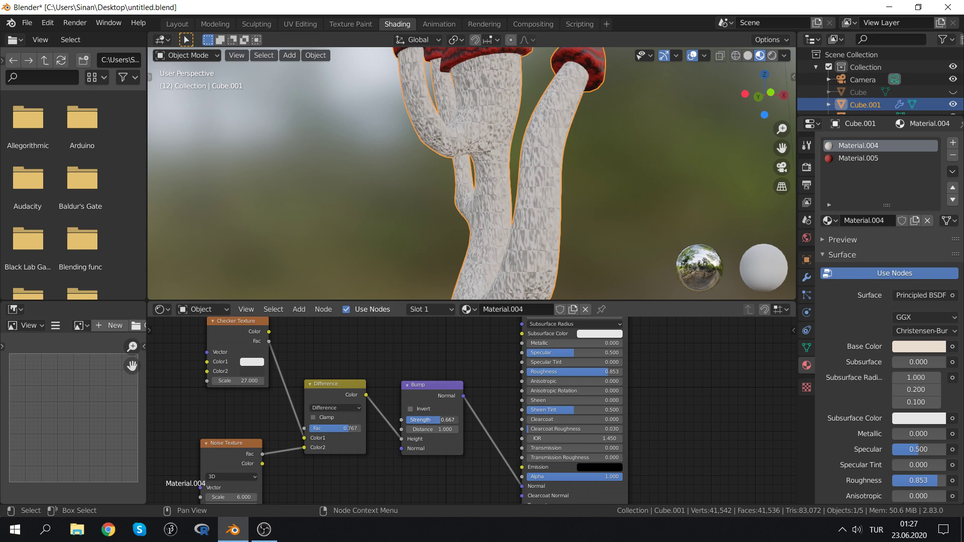
pyautogui.moveTo(442, 420); pyautogui.dragTo(412, 420)
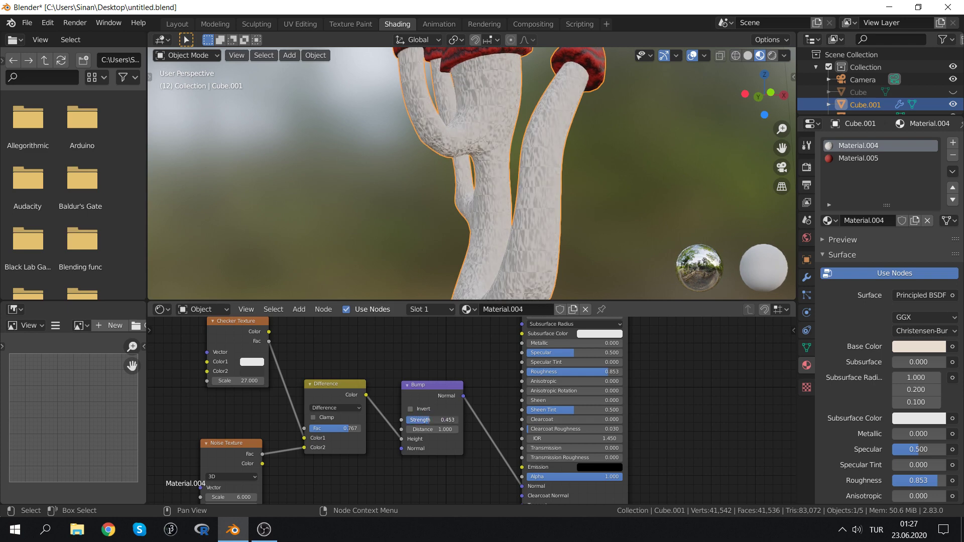
pyautogui.scroll(-2, 493, 384)
pyautogui.scroll(-3, 592, 198)
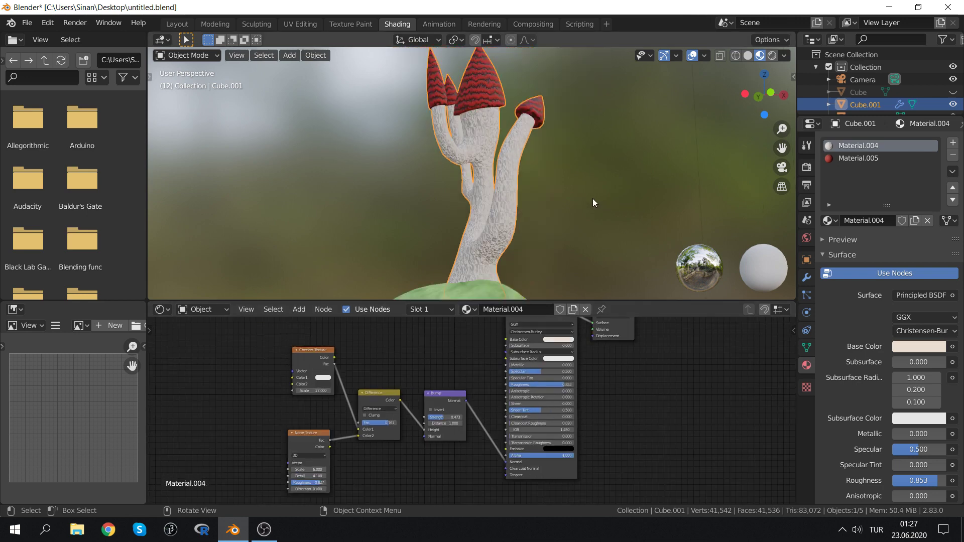
pyautogui.scroll(-2, 583, 194)
pyautogui.moveTo(583, 194); pyautogui.dragTo(540, 208, button='middle')
pyautogui.scroll(4, 502, 211)
pyautogui.scroll(2, 467, 173)
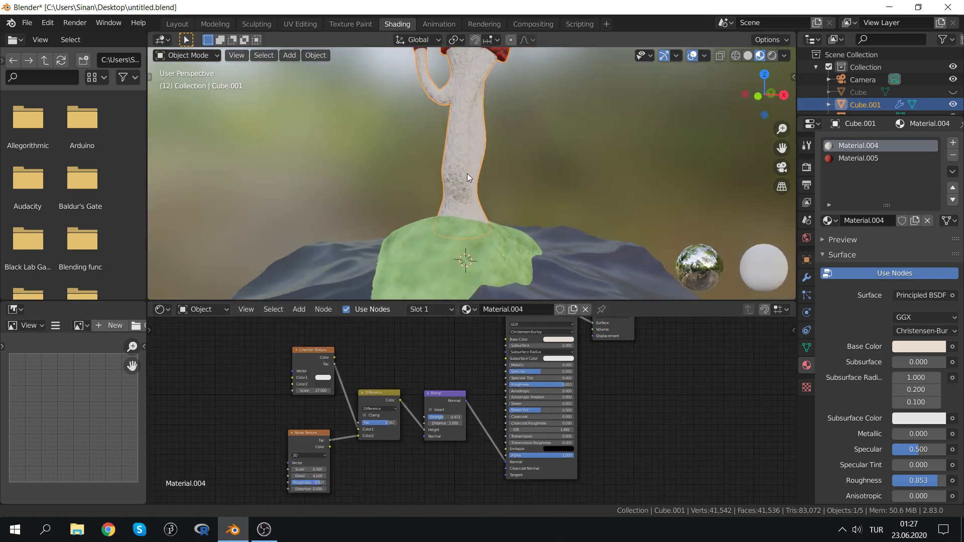
pyautogui.scroll(2, 434, 255)
# Insert a MixRGB node between the mound's green Color node and the Principled BSDF
pyautogui.click(474, 279)
pyautogui.scroll(2, 519, 385)
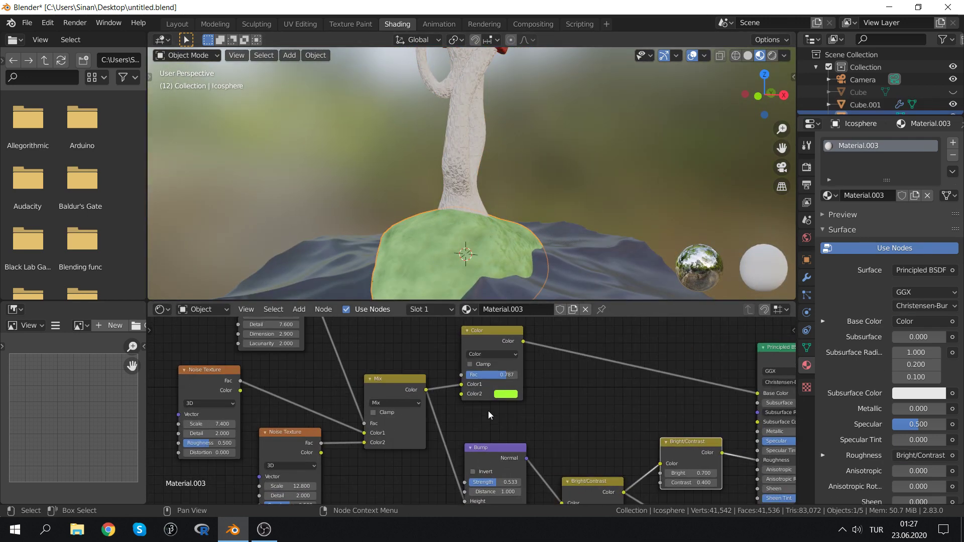
pyautogui.click(508, 395)
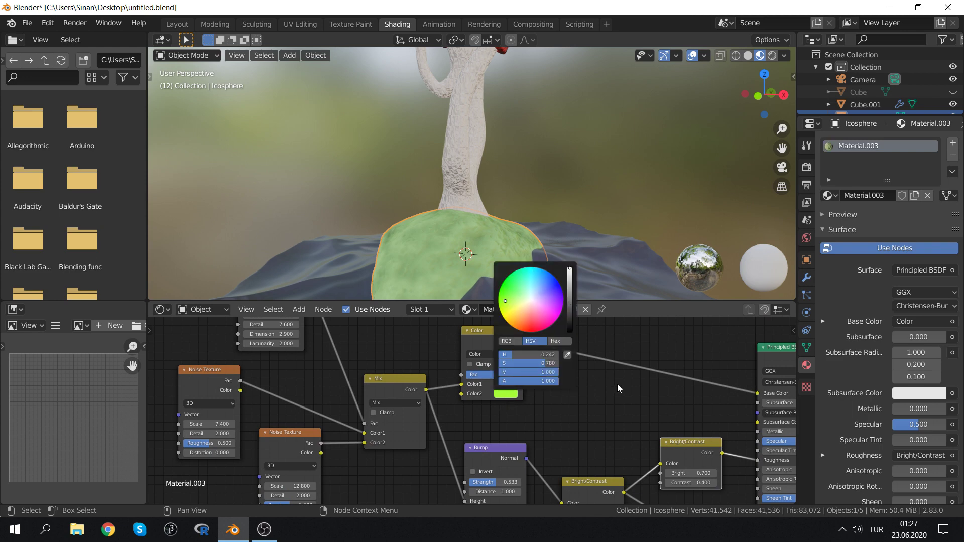
pyautogui.moveTo(608, 418); pyautogui.dragTo(457, 404, button='middle')
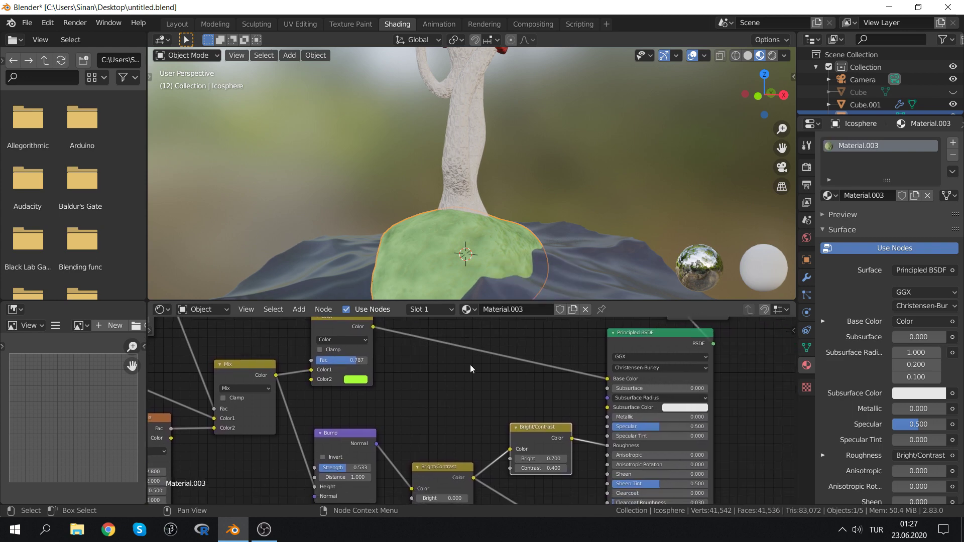
pyautogui.moveTo(446, 368); pyautogui.dragTo(463, 405, button='middle')
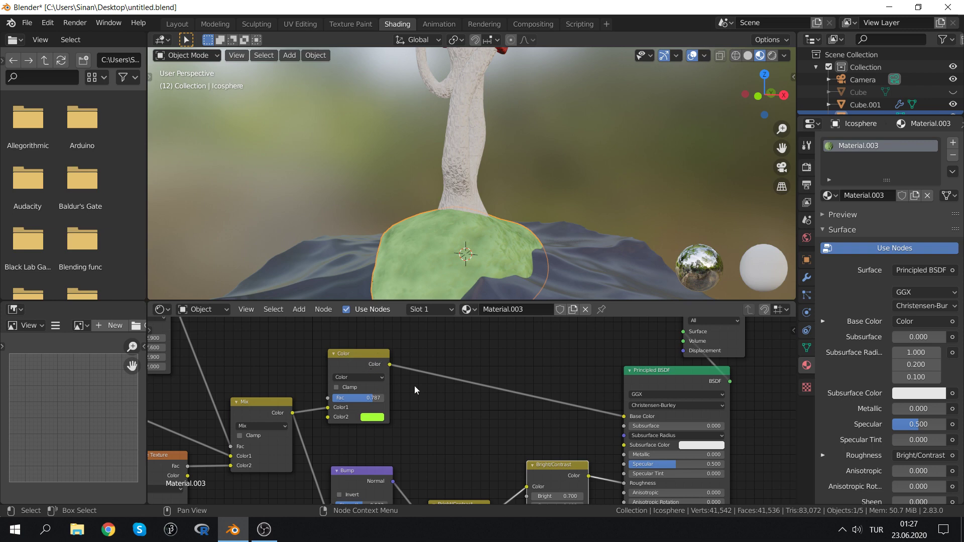
pyautogui.hotkey('shift', 'a')
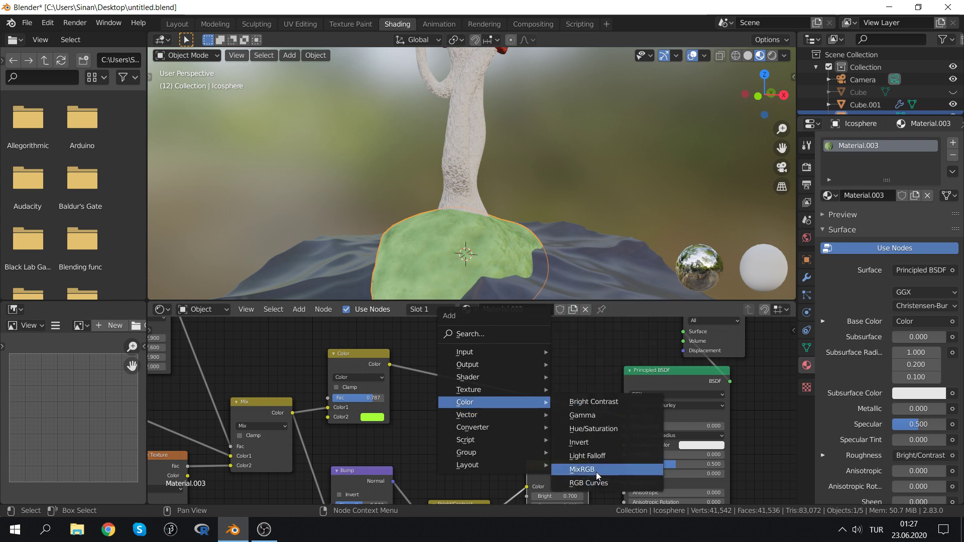
pyautogui.click(593, 470)
pyautogui.click(467, 343)
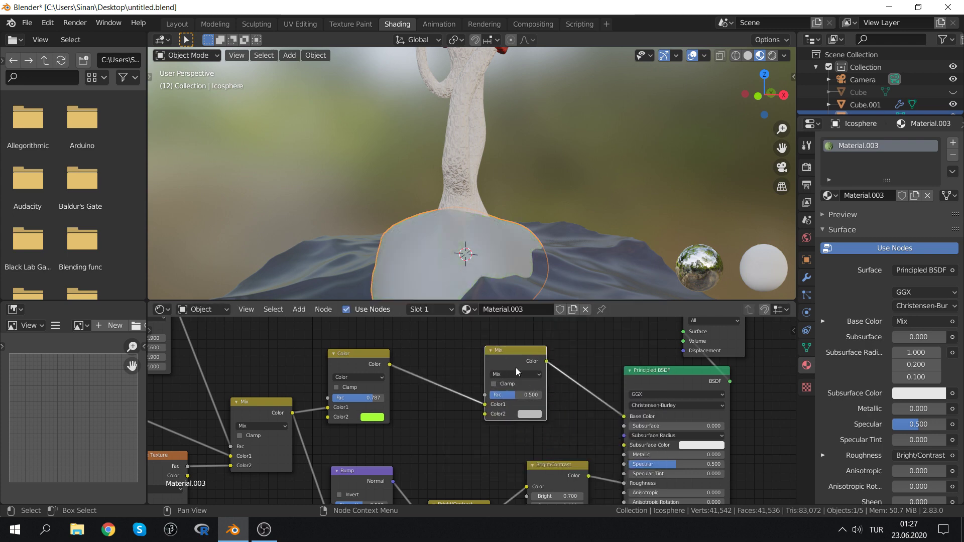
# Set the Mix node's Color2 to a dark green
pyautogui.click(525, 415)
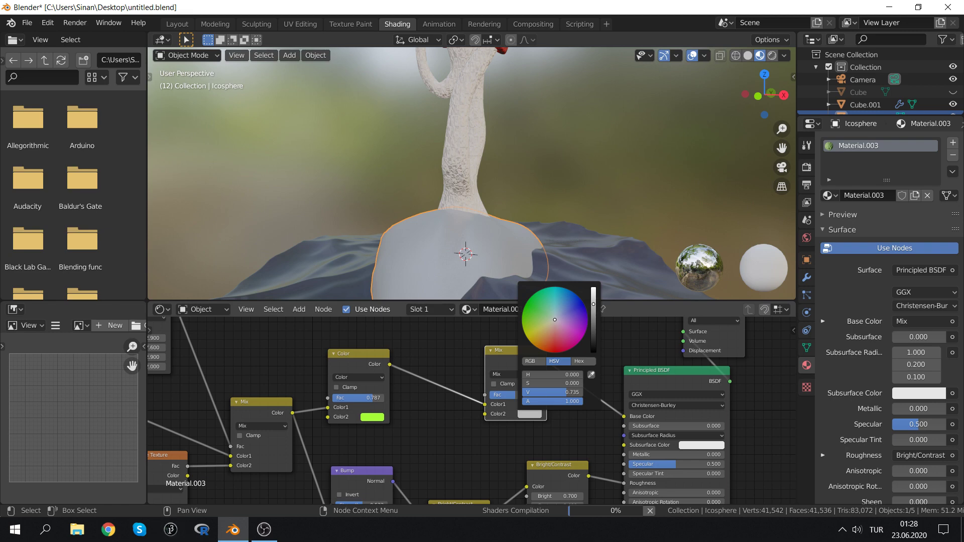
pyautogui.click(263, 537)
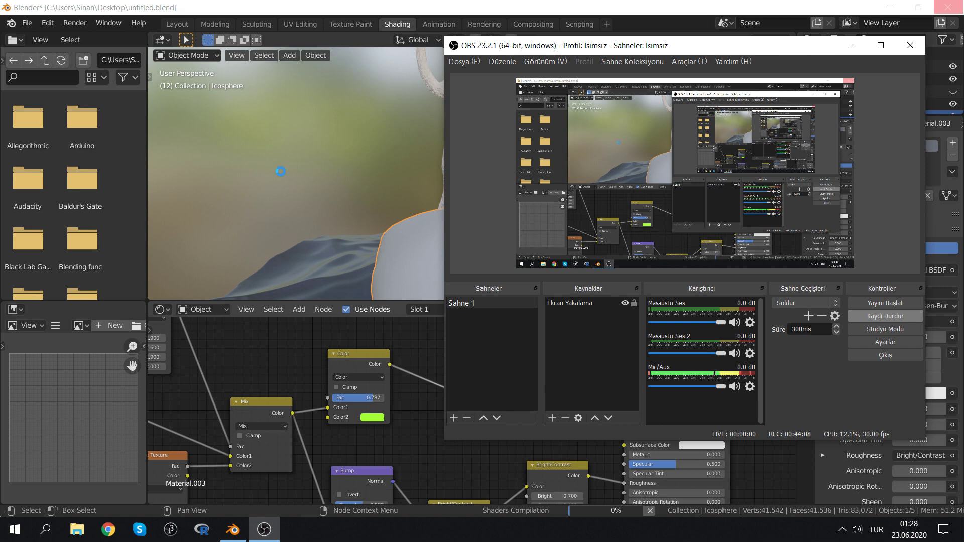
pyautogui.click(232, 529)
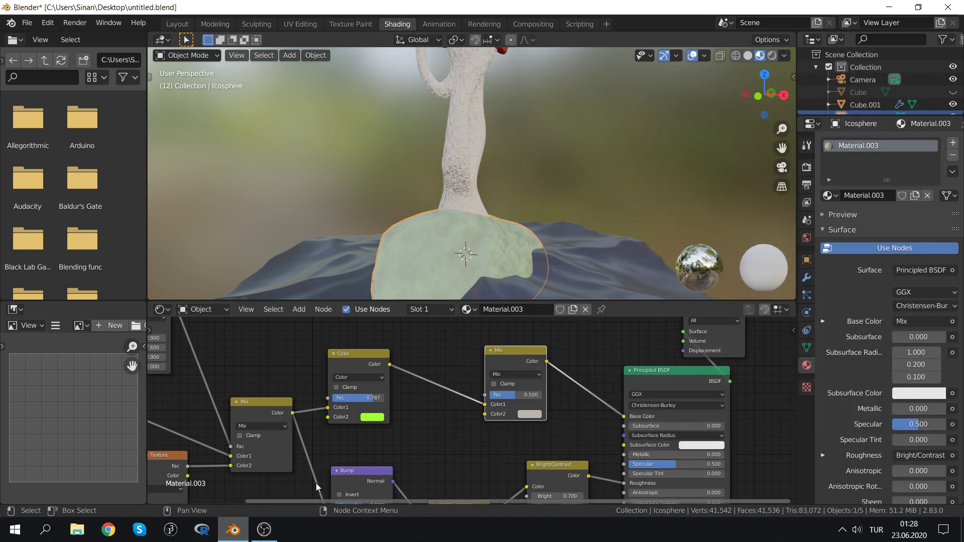
pyautogui.click(530, 414)
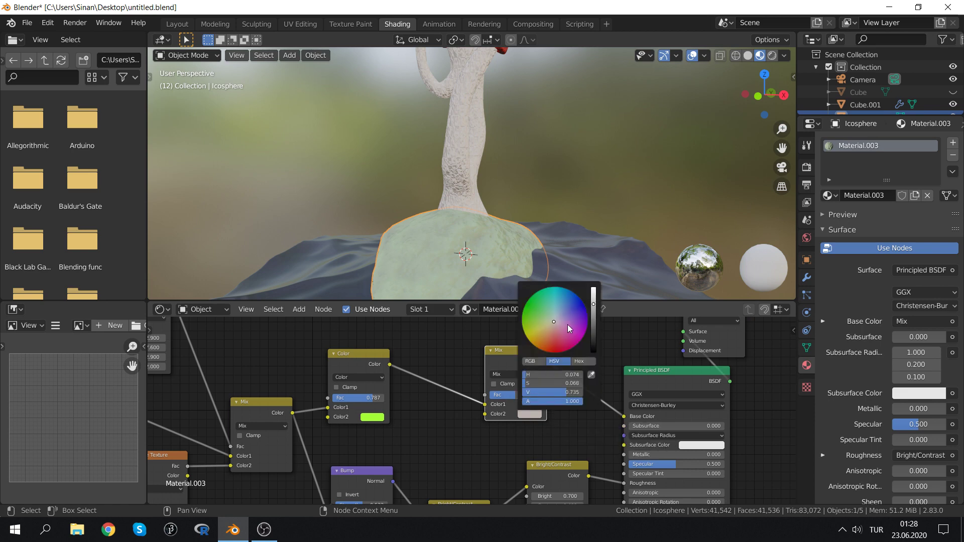
pyautogui.moveTo(567, 324); pyautogui.dragTo(538, 319)
# Switch the Mix node's blending mode to Multiply to darken the mound
pyautogui.scroll(-2, 561, 320)
pyautogui.scroll(-2, 562, 320)
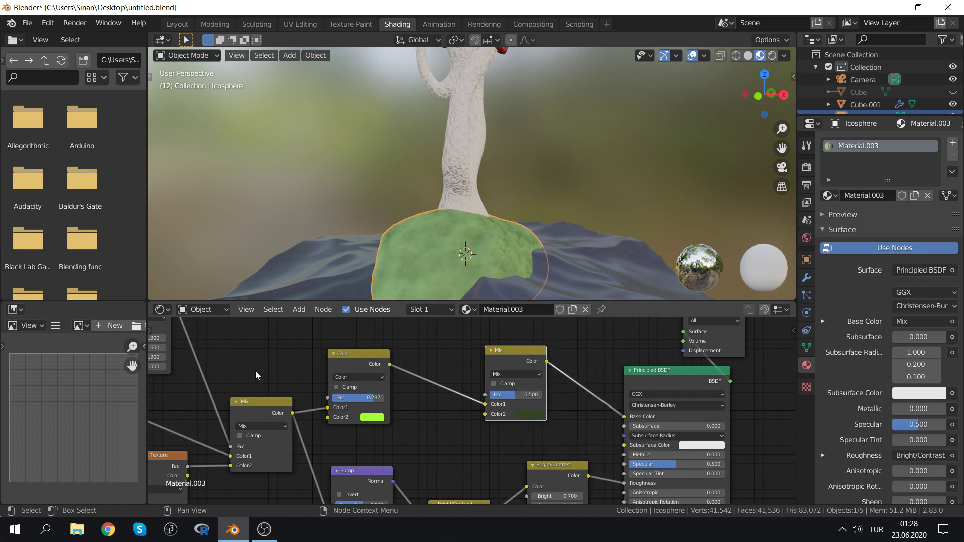
pyautogui.click(505, 374)
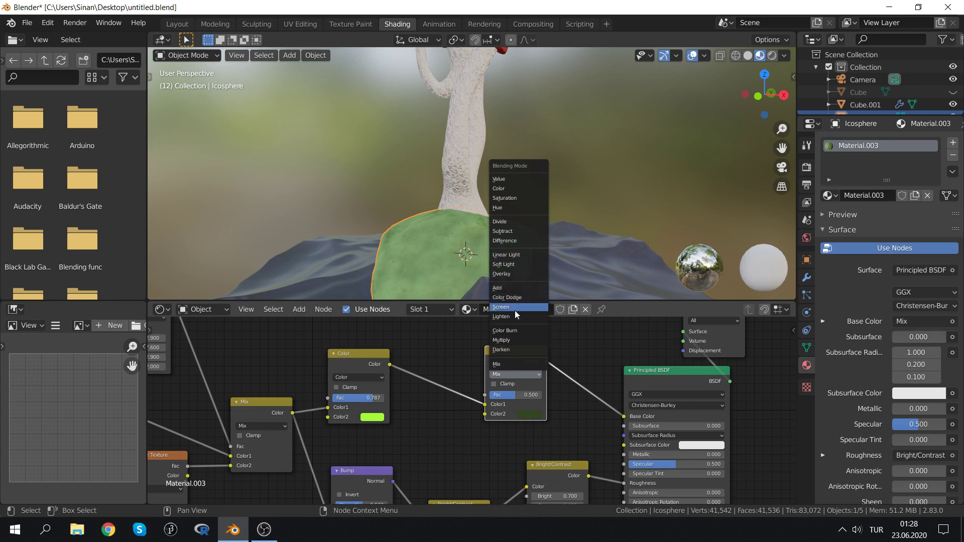
pyautogui.click(517, 341)
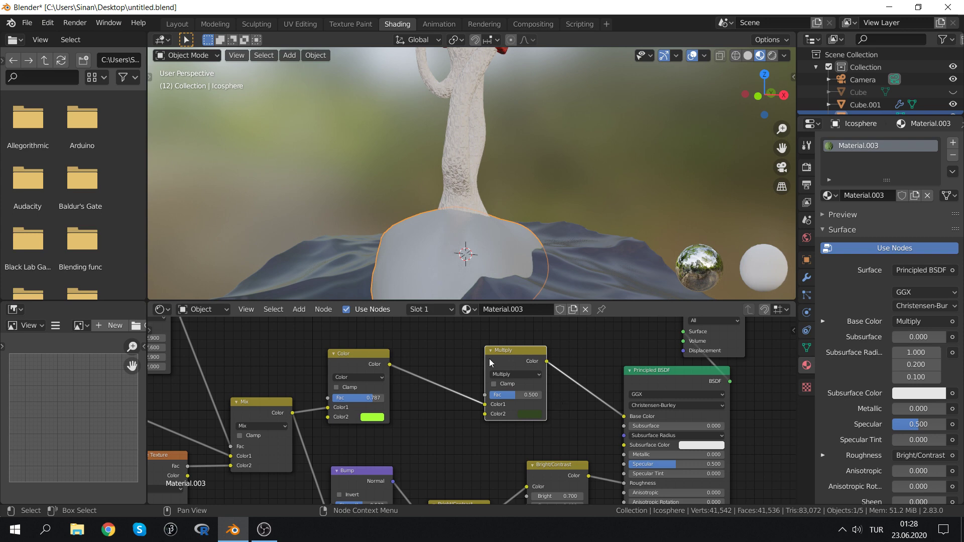
pyautogui.scroll(-2, 489, 358)
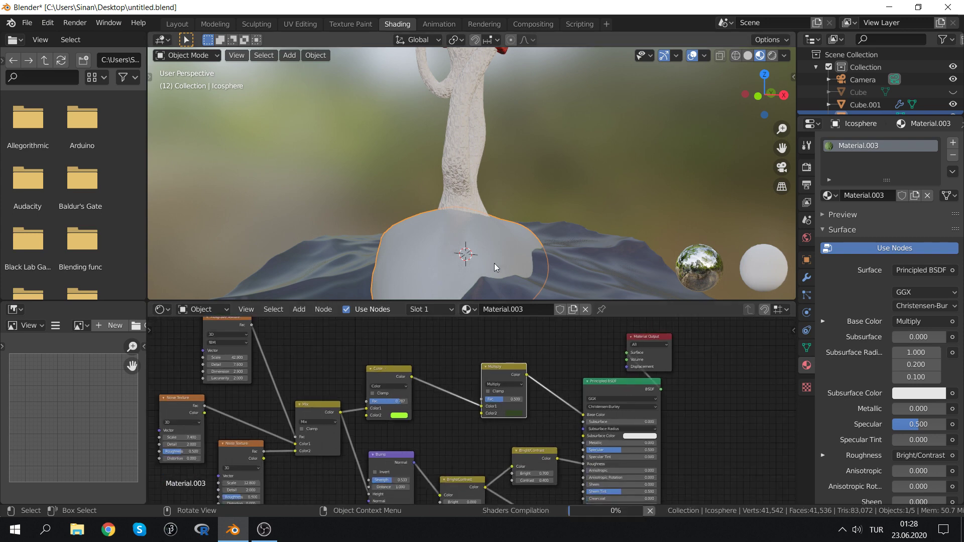
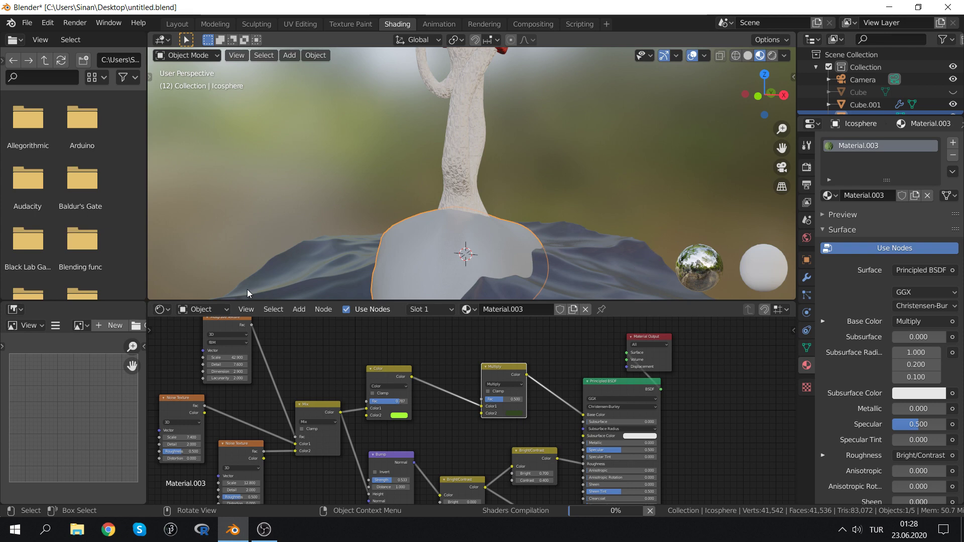
# Raise the Multiply node factor to 0.880 to darken the island's green ground
pyautogui.scroll(-6, 331, 288)
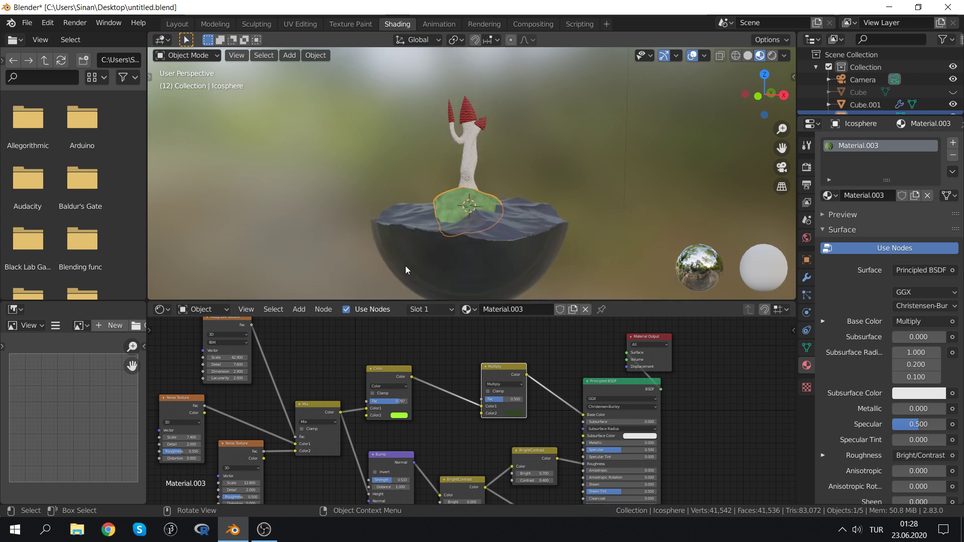
pyautogui.scroll(4, 505, 163)
pyautogui.scroll(2, 502, 176)
pyautogui.scroll(-2, 497, 214)
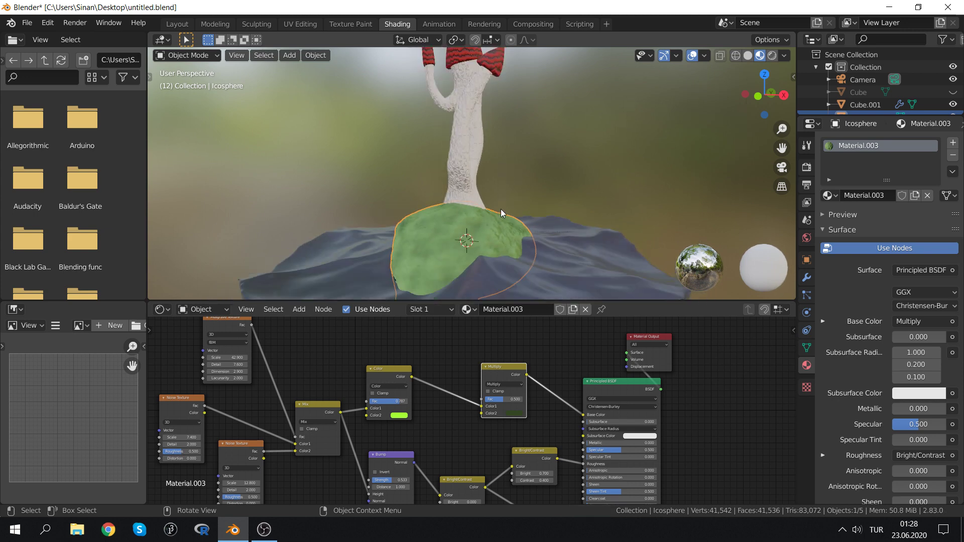
pyautogui.moveTo(501, 209); pyautogui.dragTo(433, 210, button='middle')
pyautogui.scroll(1, 497, 418)
pyautogui.scroll(1, 517, 417)
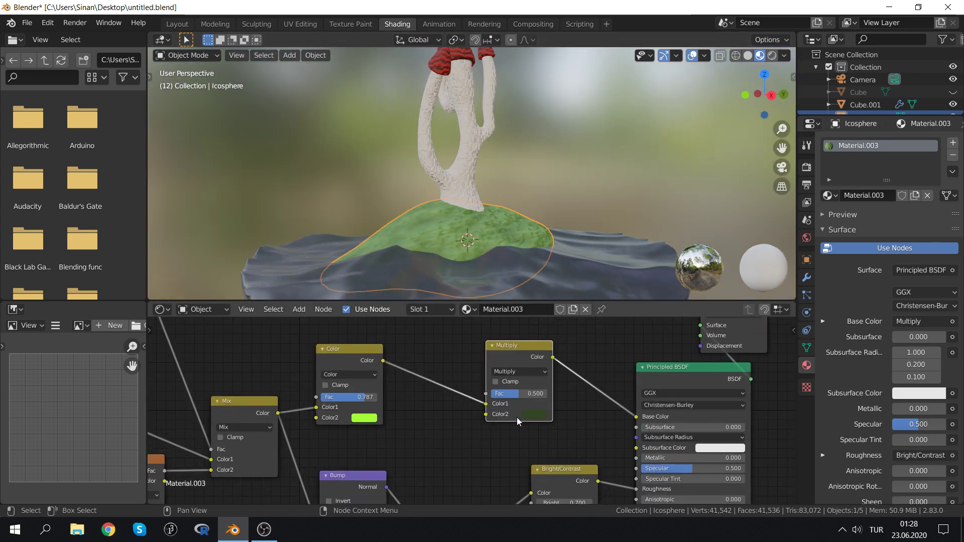
pyautogui.click(533, 415)
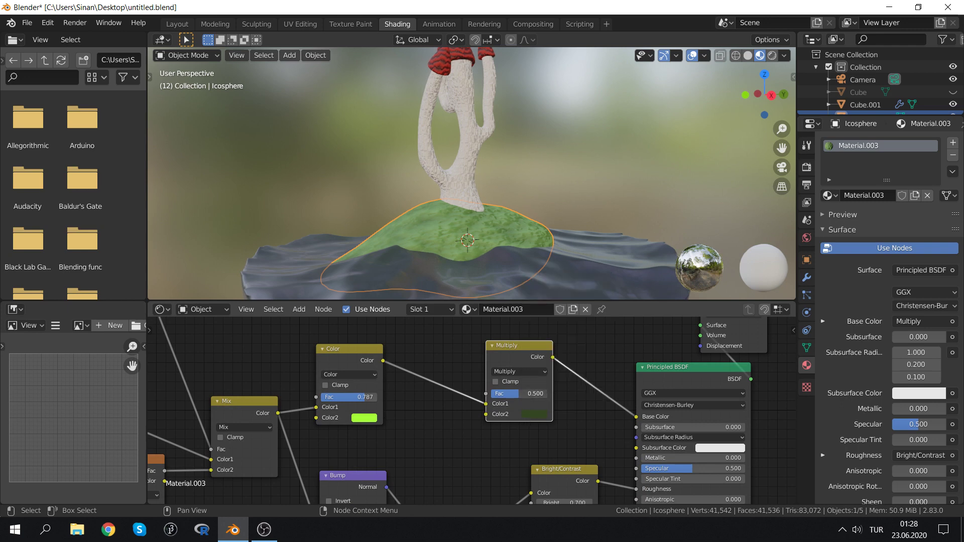
pyautogui.moveTo(520, 394); pyautogui.dragTo(536, 394)
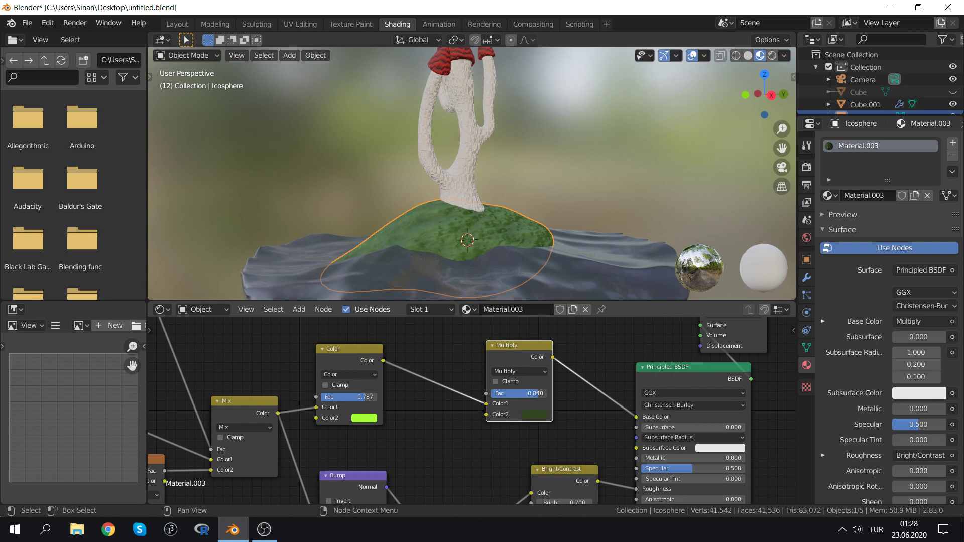
# Unhide all hidden objects, then select the glass sphere and make the Cube active
pyautogui.moveTo(368, 190)
pyautogui.mouseDown(button='middle')
pyautogui.moveTo(532, 181)
pyautogui.moveTo(566, 170)
pyautogui.moveTo(487, 185)
pyautogui.moveTo(426, 179)
pyautogui.mouseUp(button='middle')
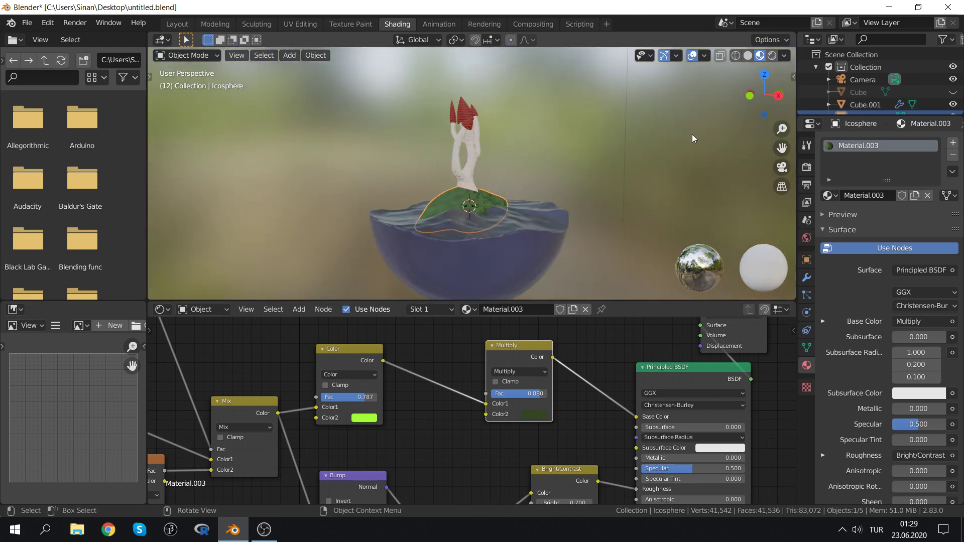
pyautogui.hotkey('alt', 'h')
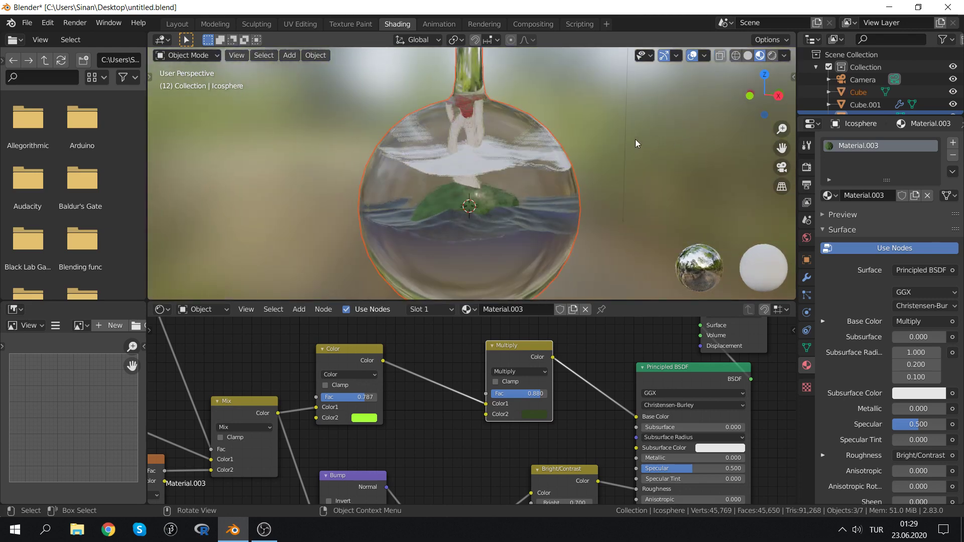
pyautogui.scroll(4, 538, 143)
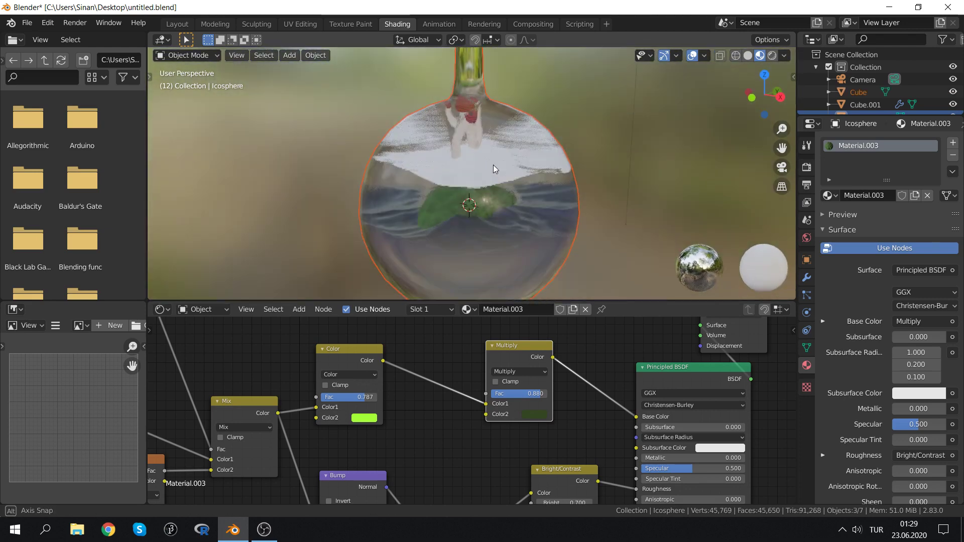
pyautogui.click(476, 178)
pyautogui.click(507, 168)
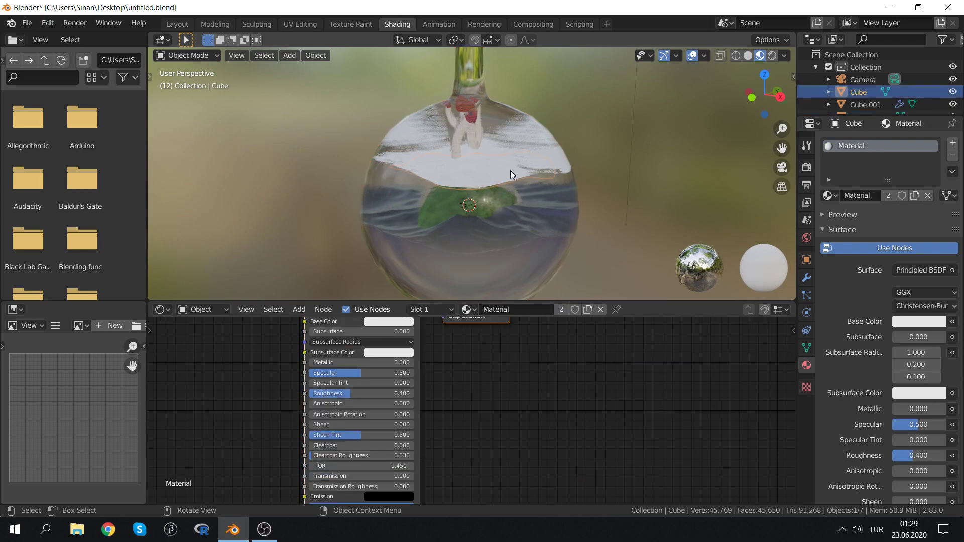
# Delete the Cube from the scene
pyautogui.press('x')
pyautogui.click(510, 170)
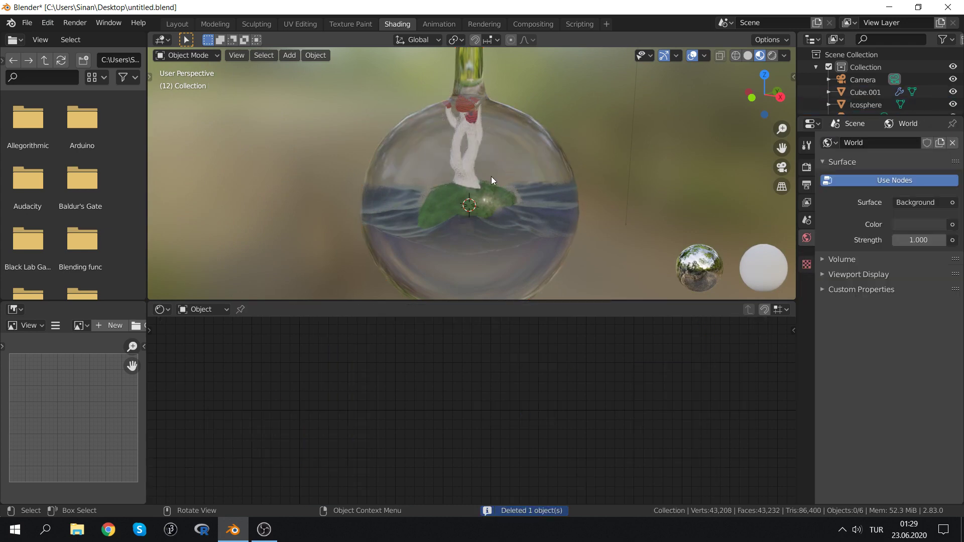
pyautogui.moveTo(491, 176); pyautogui.dragTo(507, 195, button='middle')
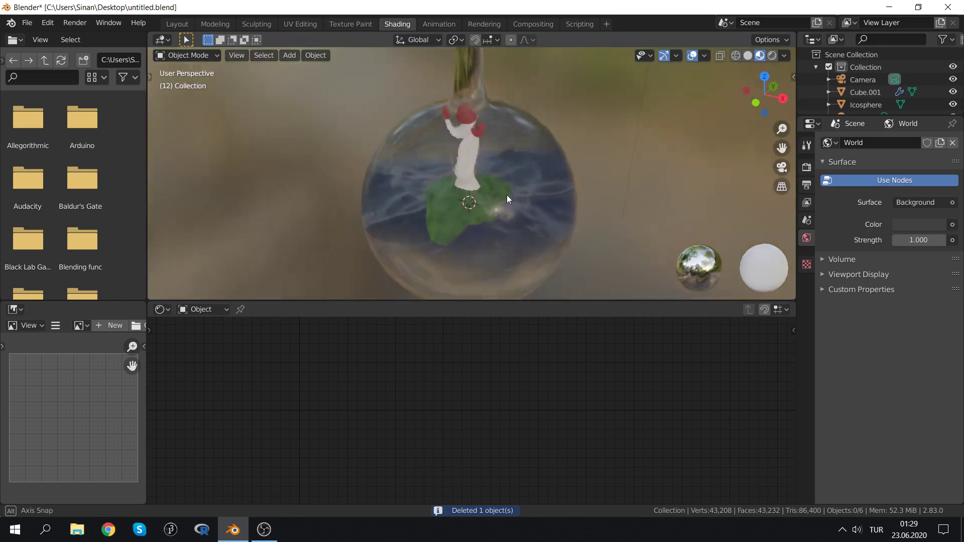
pyautogui.moveTo(507, 199); pyautogui.dragTo(535, 175, button='middle')
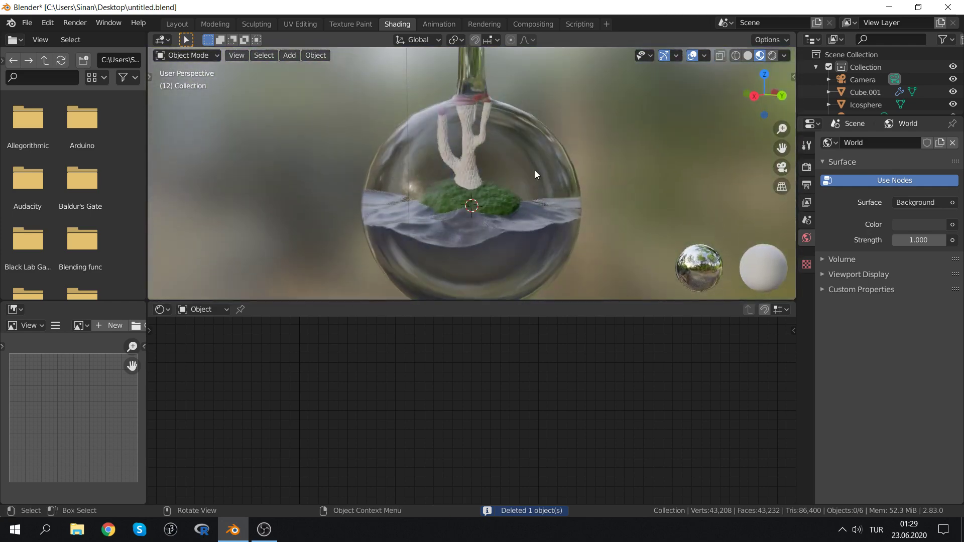
# Set the glass sphere's Principled BSDF IOR to 0.950
pyautogui.click(534, 170)
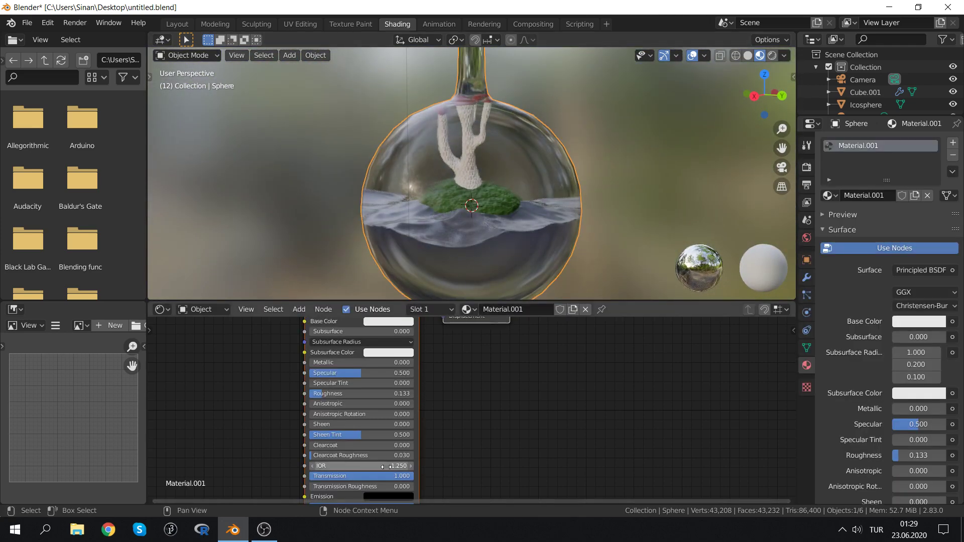
pyautogui.moveTo(386, 466)
pyautogui.mouseDown()
pyautogui.moveTo(309, 466)
pyautogui.moveTo(427, 464)
pyautogui.mouseUp()
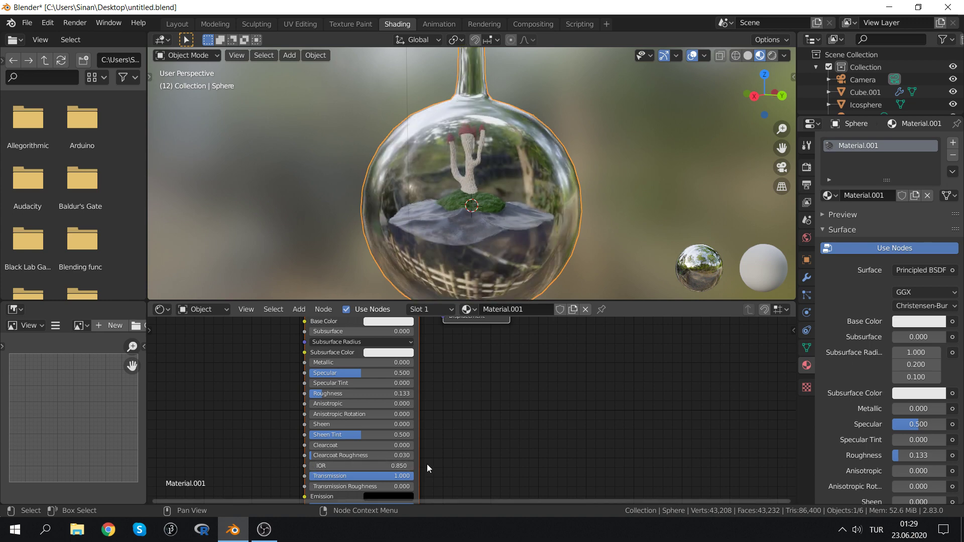
pyautogui.click(413, 466)
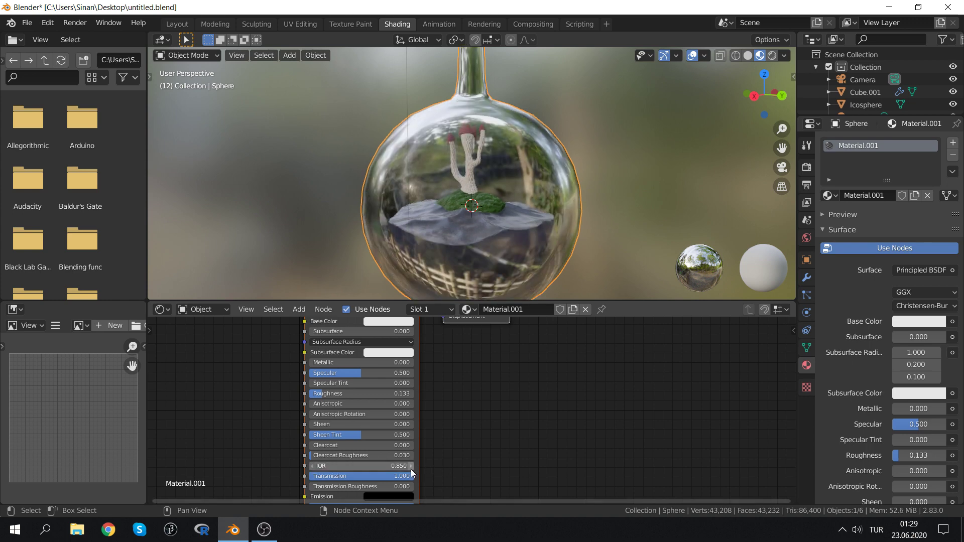
pyautogui.click(410, 469)
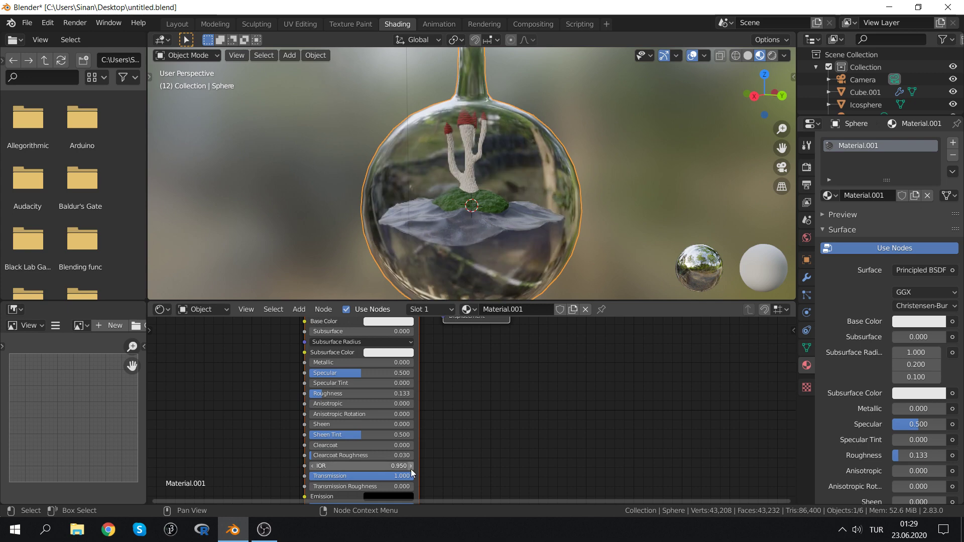
pyautogui.click(318, 467)
# Trackball-rotate the flask so its neck tilts to a new angle
pyautogui.moveTo(440, 206)
pyautogui.mouseDown(button='middle')
pyautogui.moveTo(531, 147)
pyautogui.moveTo(517, 156)
pyautogui.moveTo(527, 155)
pyautogui.mouseUp(button='middle')
pyautogui.moveTo(571, 119)
pyautogui.mouseDown(button='middle')
pyautogui.moveTo(645, 162)
pyautogui.moveTo(630, 187)
pyautogui.moveTo(613, 164)
pyautogui.moveTo(627, 129)
pyautogui.mouseUp(button='middle')
pyautogui.press('r')
pyautogui.press('r')
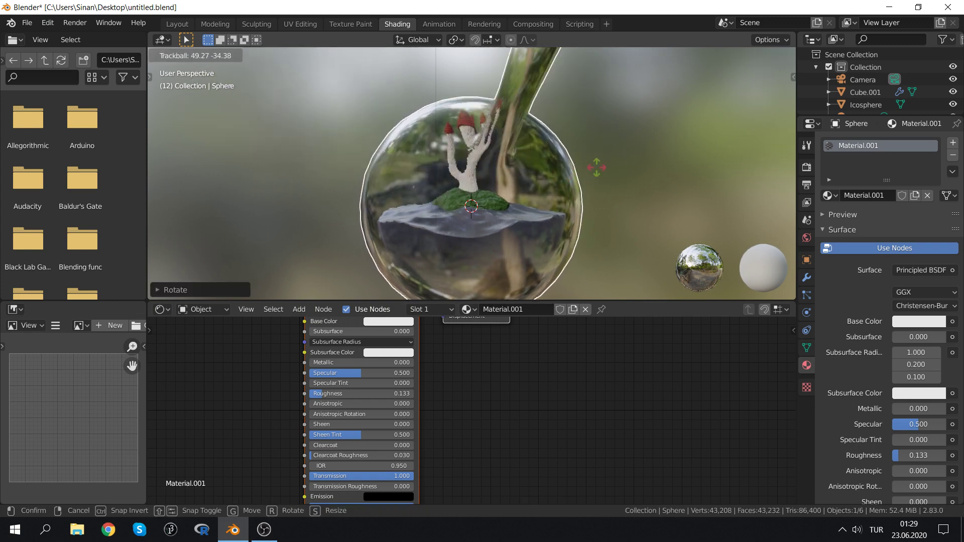
pyautogui.click(490, 158)
# Set the glass roughness to 0.289 and switch to the Layout workspace
pyautogui.scroll(-4, 490, 157)
pyautogui.moveTo(490, 158)
pyautogui.mouseDown(button='middle')
pyautogui.moveTo(544, 132)
pyautogui.moveTo(496, 155)
pyautogui.moveTo(427, 148)
pyautogui.mouseUp(button='middle')
pyautogui.scroll(4, 458, 162)
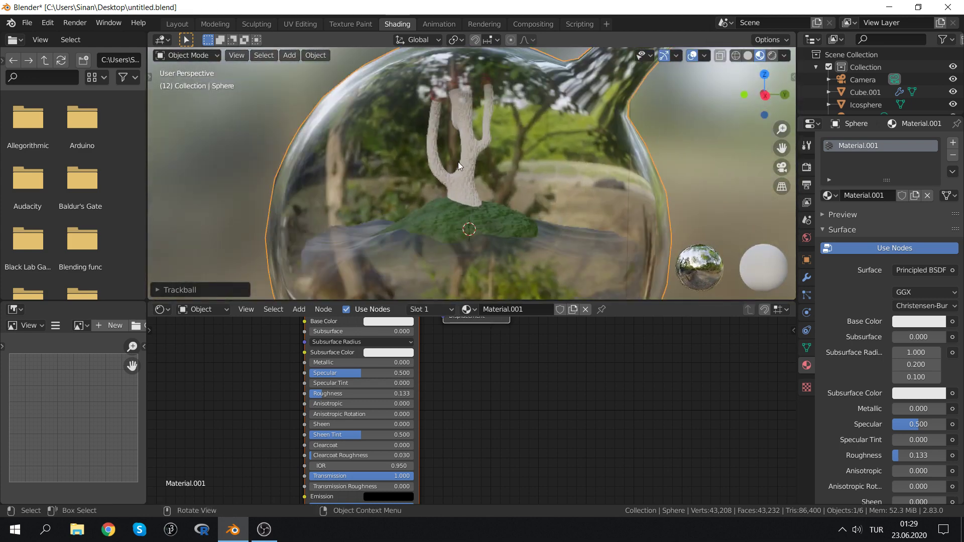
pyautogui.scroll(3, 459, 164)
pyautogui.scroll(-5, 460, 164)
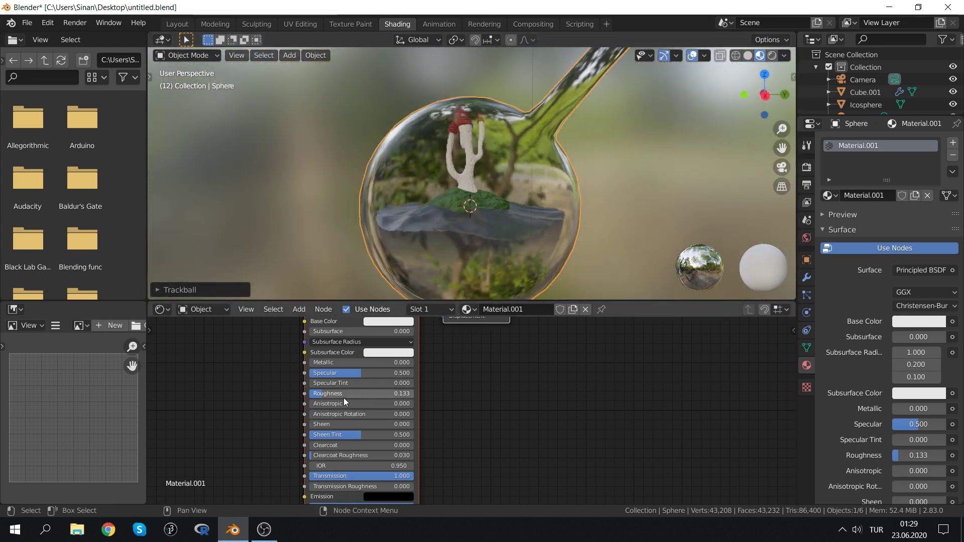
pyautogui.moveTo(362, 394); pyautogui.dragTo(322, 394)
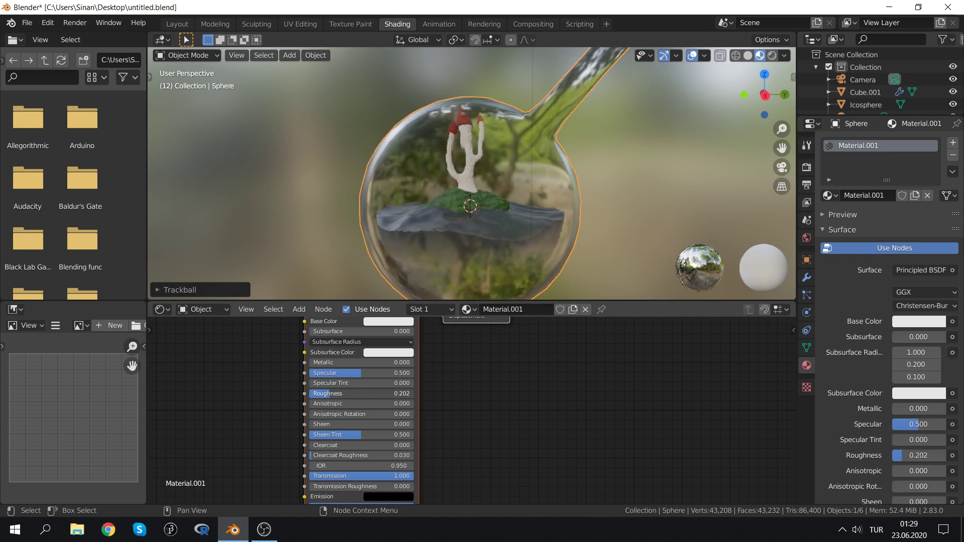
pyautogui.moveTo(321, 393); pyautogui.dragTo(351, 393)
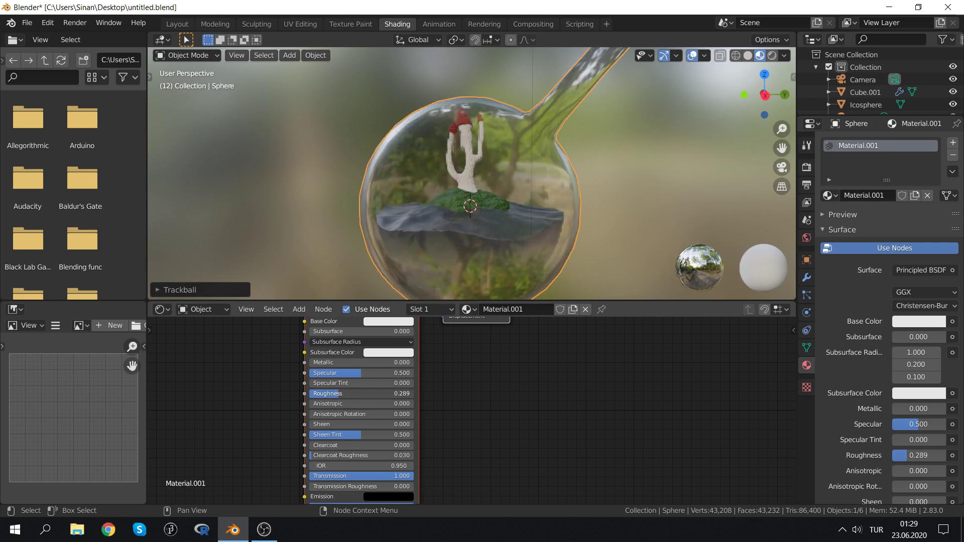
pyautogui.click(177, 24)
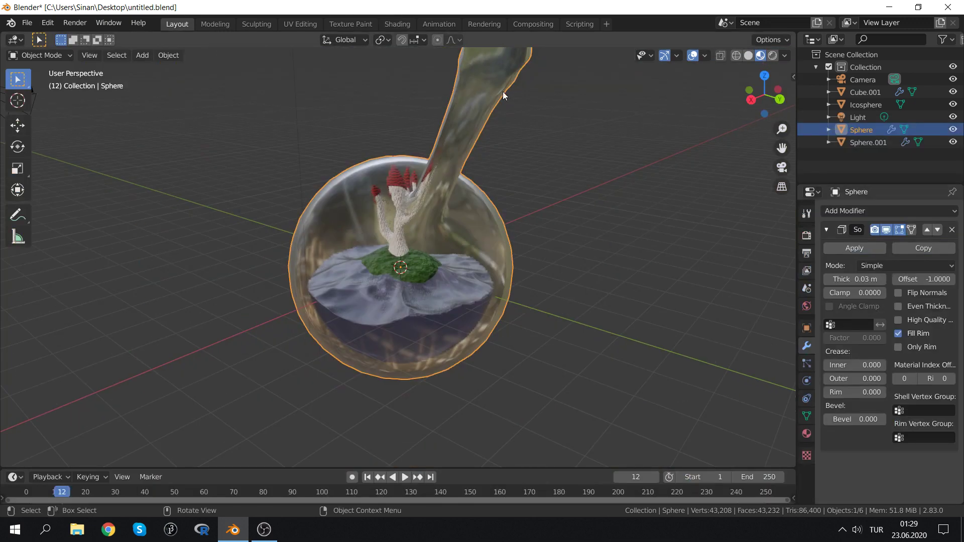
# Orbit to a new flask angle, check the camera view, and open View alignment options
pyautogui.moveTo(435, 191)
pyautogui.mouseDown(button='middle')
pyautogui.moveTo(434, 215)
pyautogui.moveTo(447, 204)
pyautogui.moveTo(408, 246)
pyautogui.moveTo(424, 236)
pyautogui.moveTo(422, 260)
pyautogui.moveTo(432, 257)
pyautogui.moveTo(415, 264)
pyautogui.moveTo(485, 226)
pyautogui.moveTo(693, 219)
pyautogui.mouseUp(button='middle')
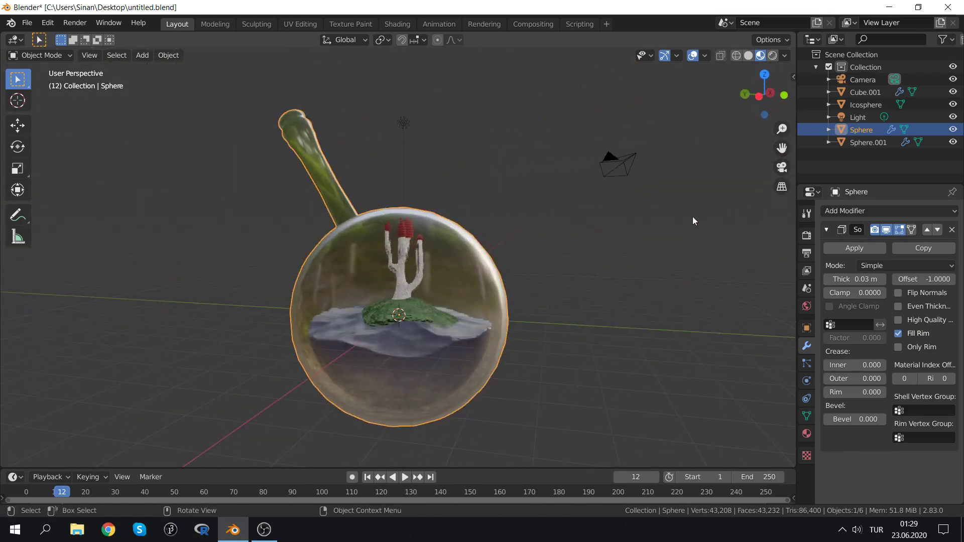
pyautogui.press('KP_0')
pyautogui.scroll(-3, 472, 128)
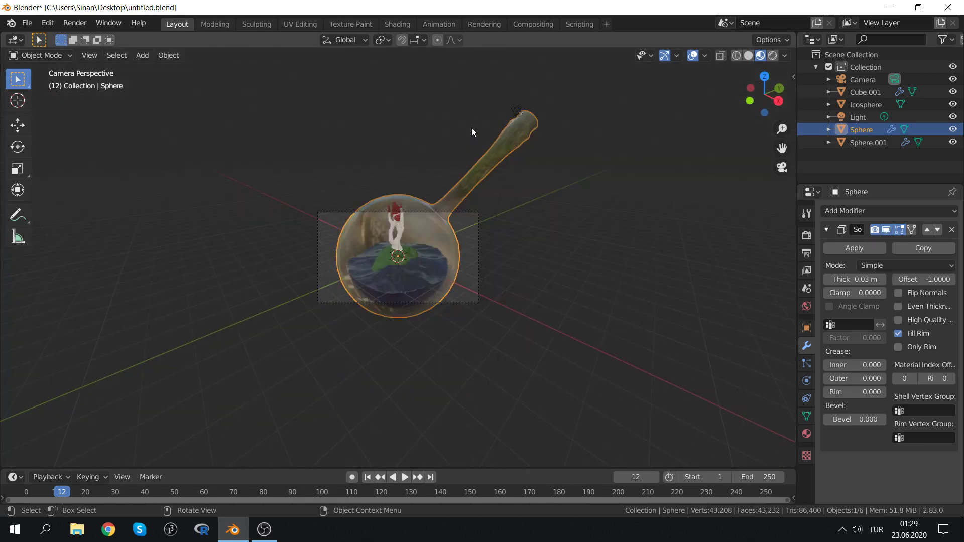
pyautogui.scroll(3, 438, 217)
pyautogui.scroll(2, 438, 215)
pyautogui.moveTo(438, 215)
pyautogui.mouseDown(button='middle')
pyautogui.moveTo(511, 203)
pyautogui.moveTo(370, 211)
pyautogui.mouseUp(button='middle')
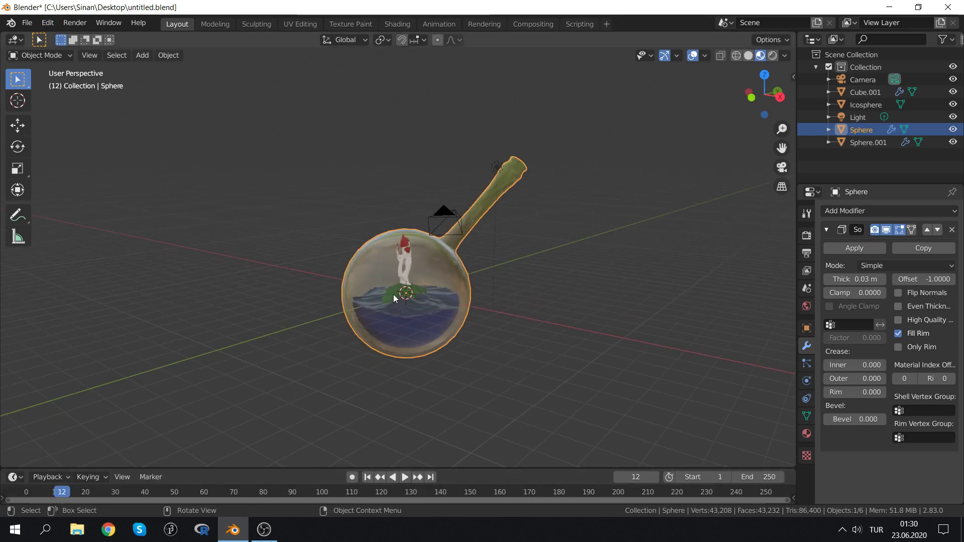
pyautogui.moveTo(393, 294)
pyautogui.mouseDown(button='middle')
pyautogui.moveTo(390, 282)
pyautogui.moveTo(414, 255)
pyautogui.moveTo(452, 252)
pyautogui.moveTo(379, 258)
pyautogui.moveTo(424, 249)
pyautogui.moveTo(412, 228)
pyautogui.moveTo(382, 234)
pyautogui.mouseUp(button='middle')
pyautogui.scroll(2, 389, 282)
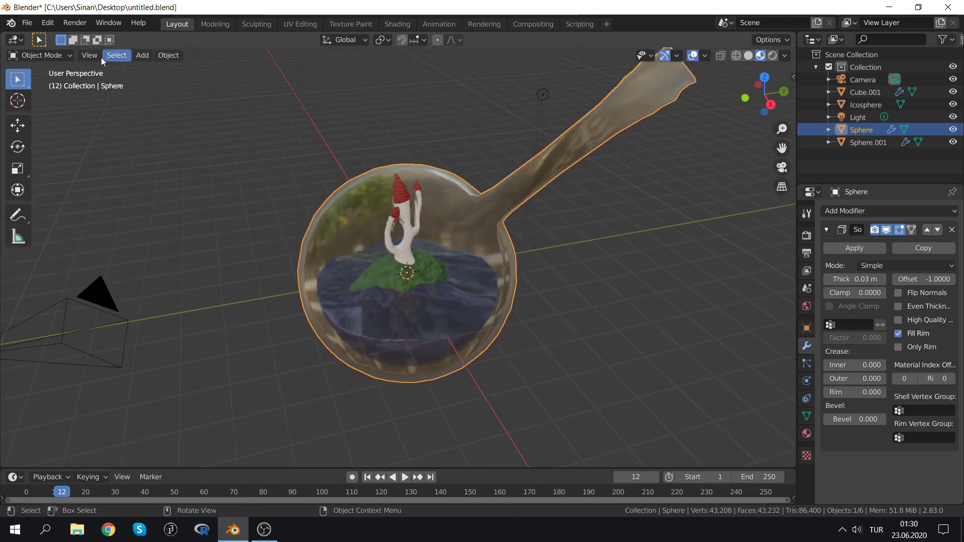
pyautogui.click(97, 57)
pyautogui.moveTo(137, 199)
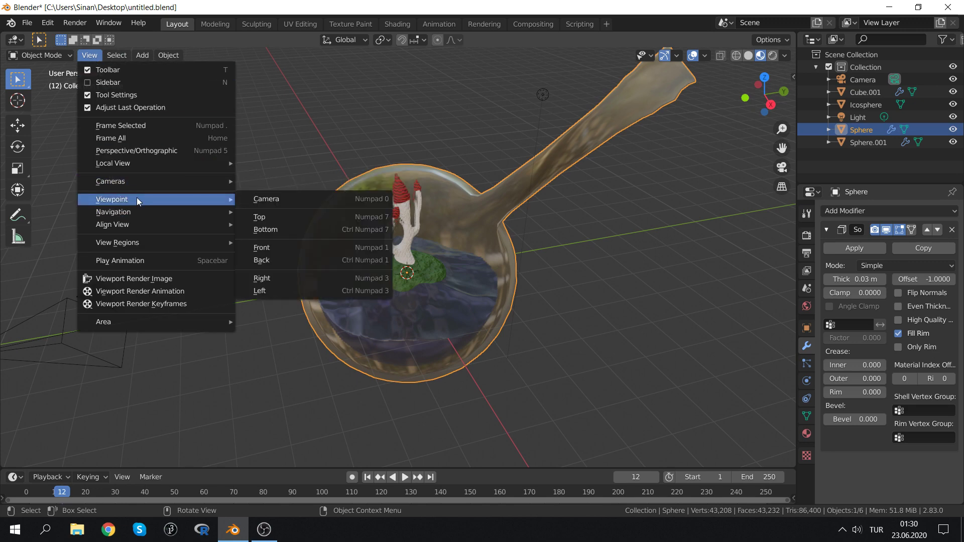
pyautogui.moveTo(113, 224)
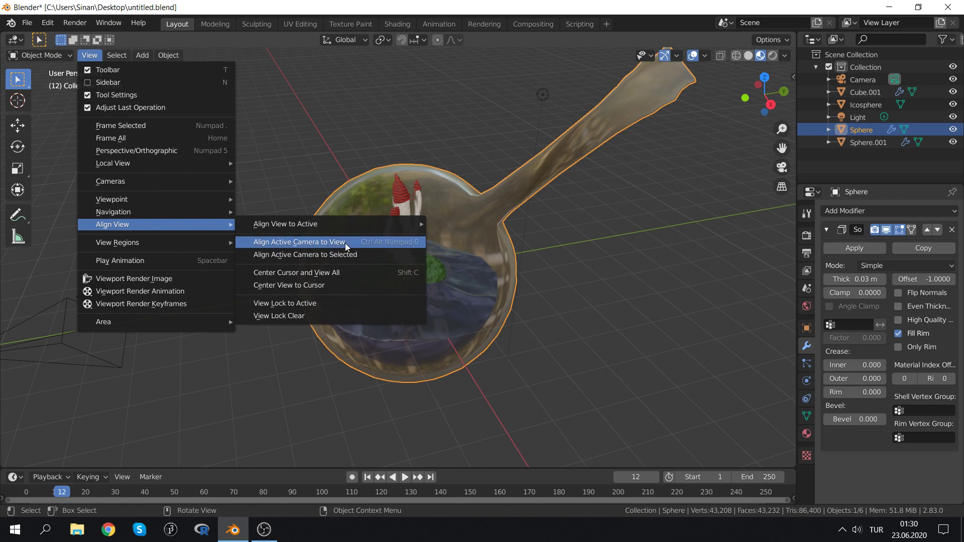
# Align the active camera to the current view and shift it along Z
pyautogui.click(348, 244)
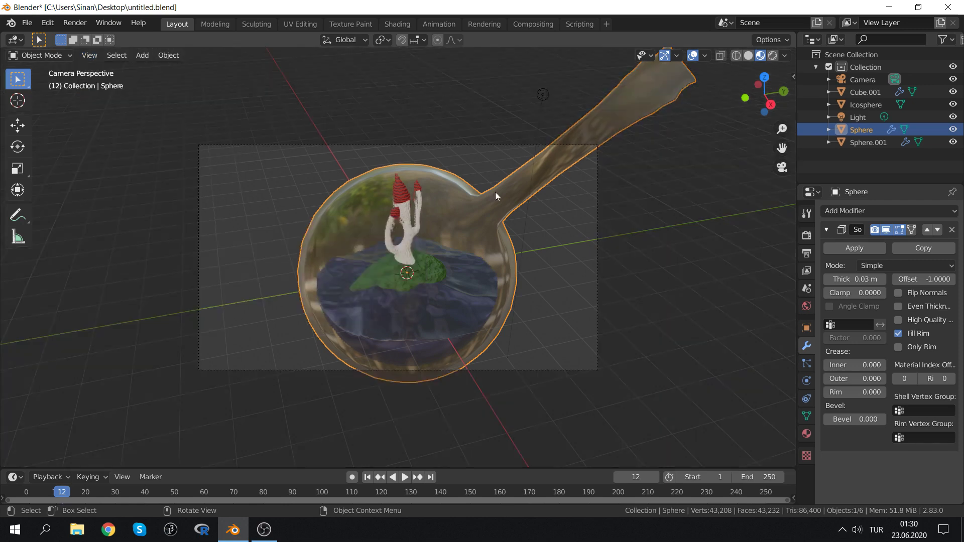
pyautogui.click(456, 146)
pyautogui.press('g')
pyautogui.press('z')
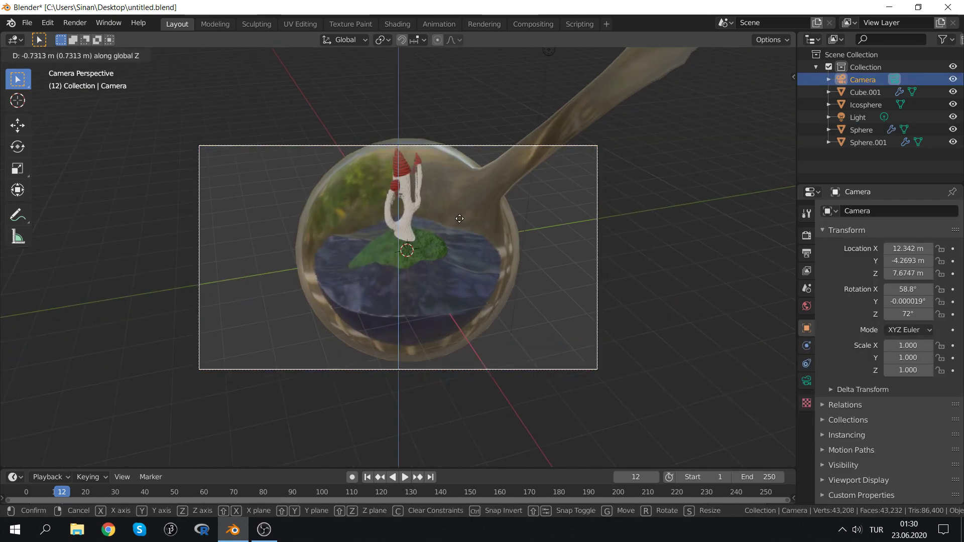
pyautogui.click(457, 312)
pyautogui.press('g')
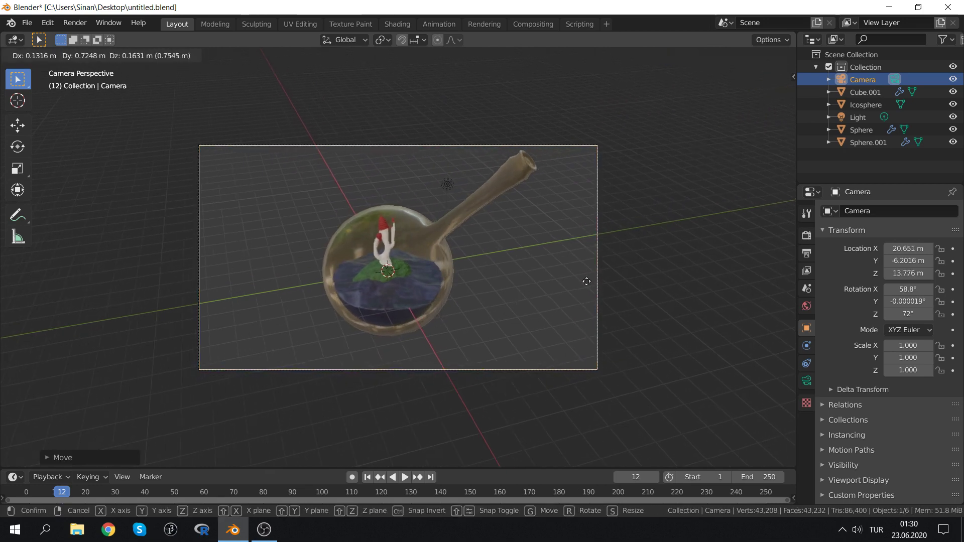
# Trackball-rotate the glass flask to a new tilt
pyautogui.click(431, 225)
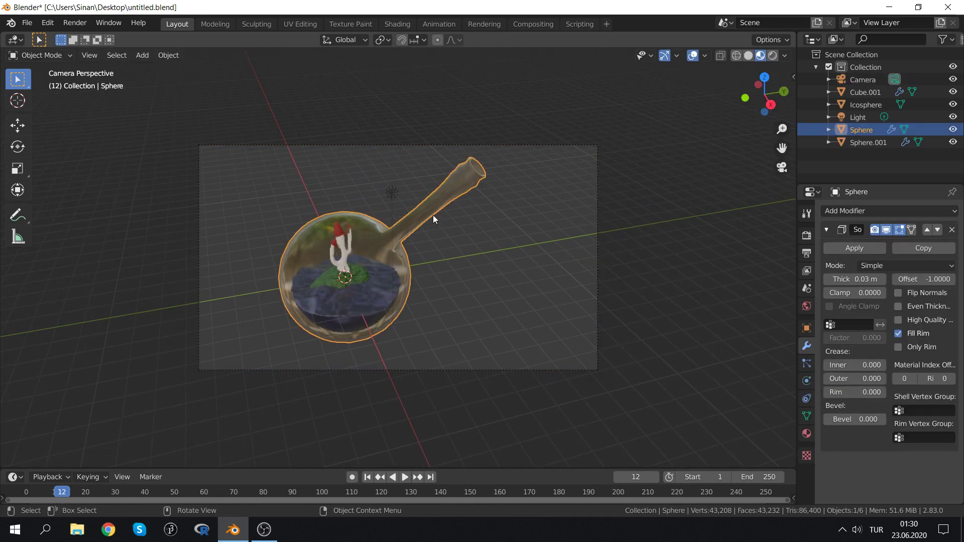
pyautogui.press('r')
pyautogui.press('r')
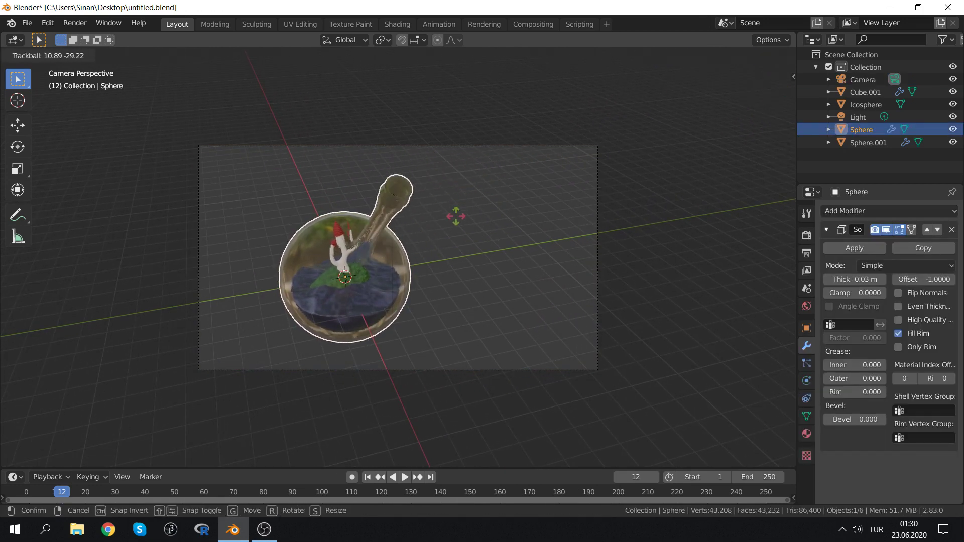
pyautogui.click(473, 216)
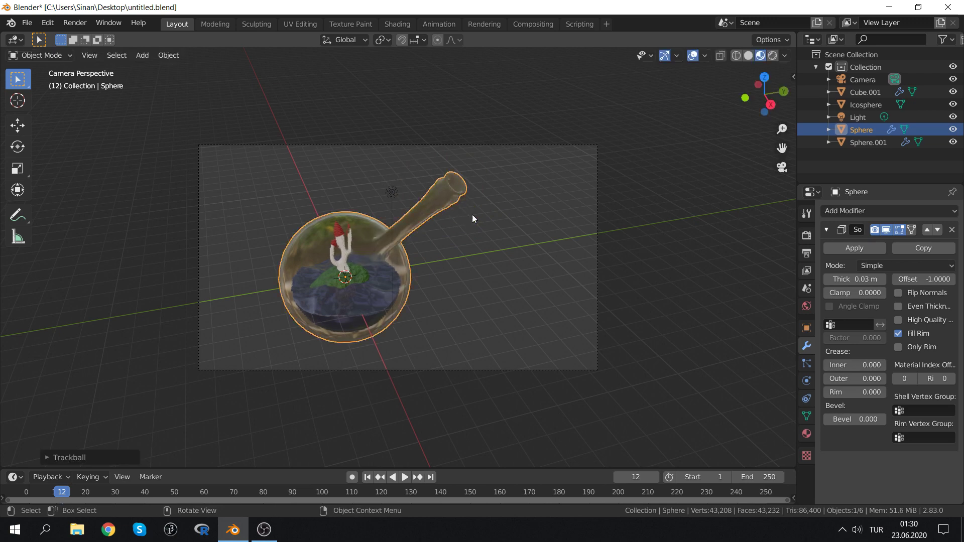
# Dolly the camera closer along its axis and nudge it into final position
pyautogui.click(414, 146)
pyautogui.press('g')
pyautogui.press('z')
pyautogui.press('z')
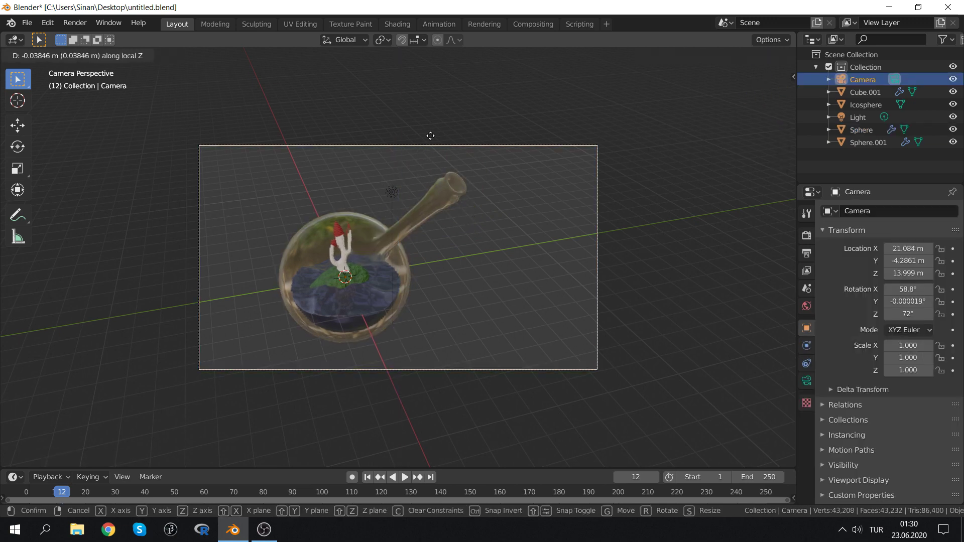
pyautogui.click(442, 120)
pyautogui.press('g')
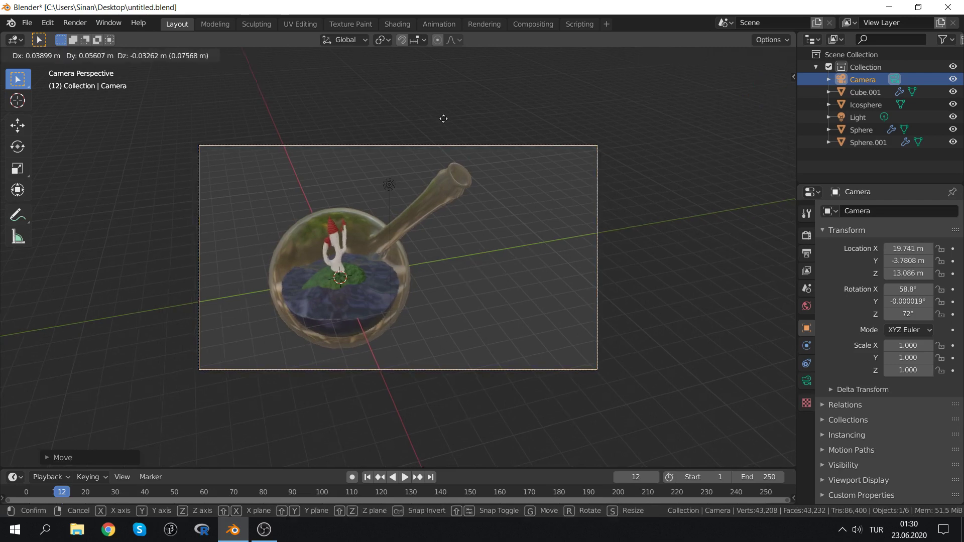
pyautogui.click(471, 133)
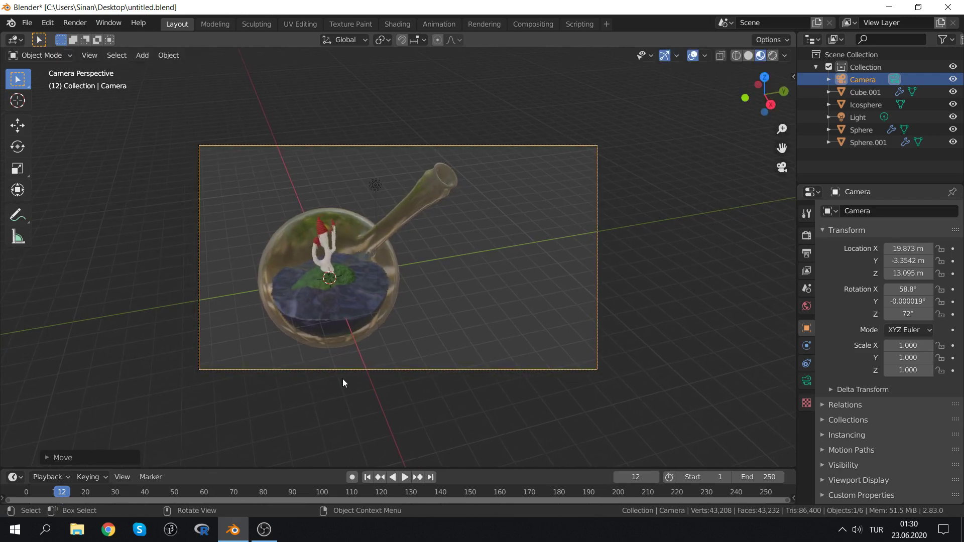
pyautogui.hotkey('shift', 'a')
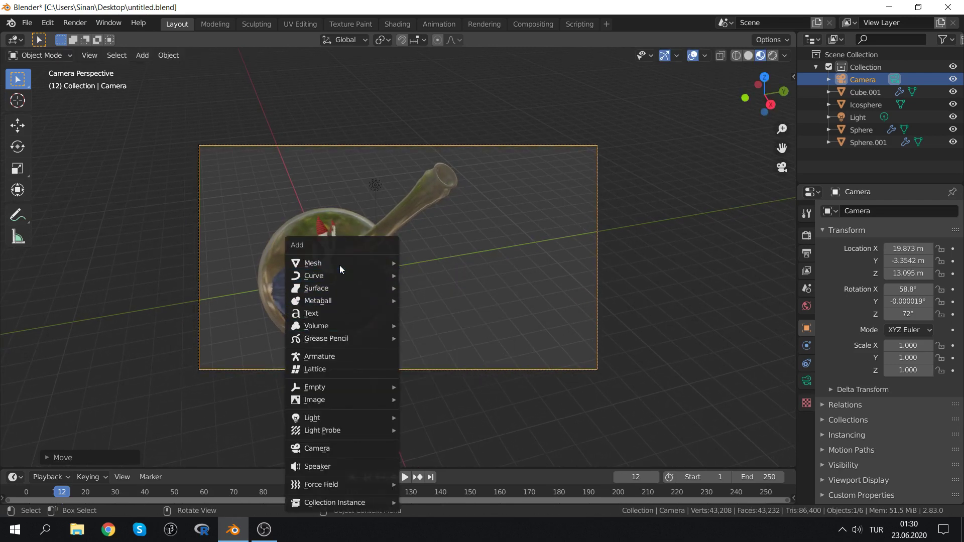
# Add a plane, scale it up, rotate it around Z and lower it below the flask
pyautogui.click(424, 263)
pyautogui.press('s')
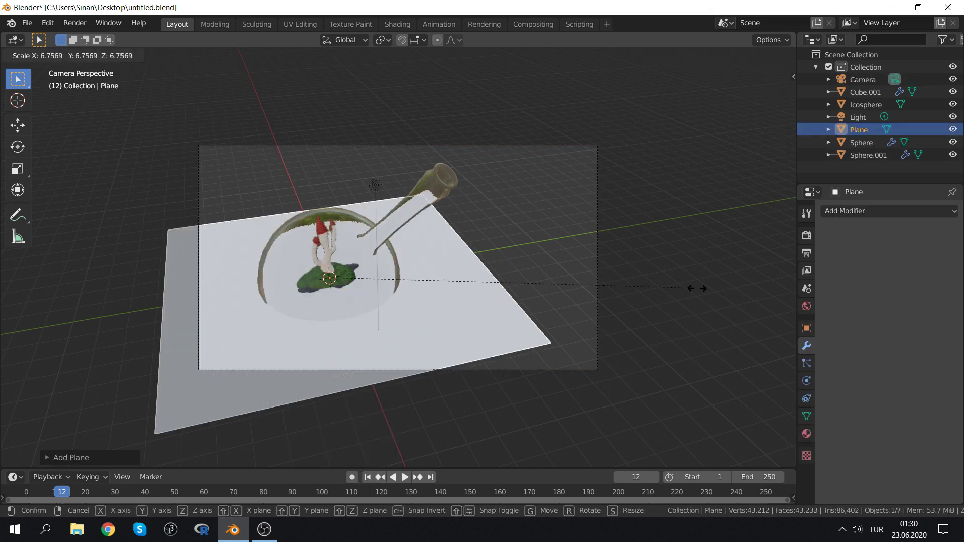
pyautogui.click(678, 279)
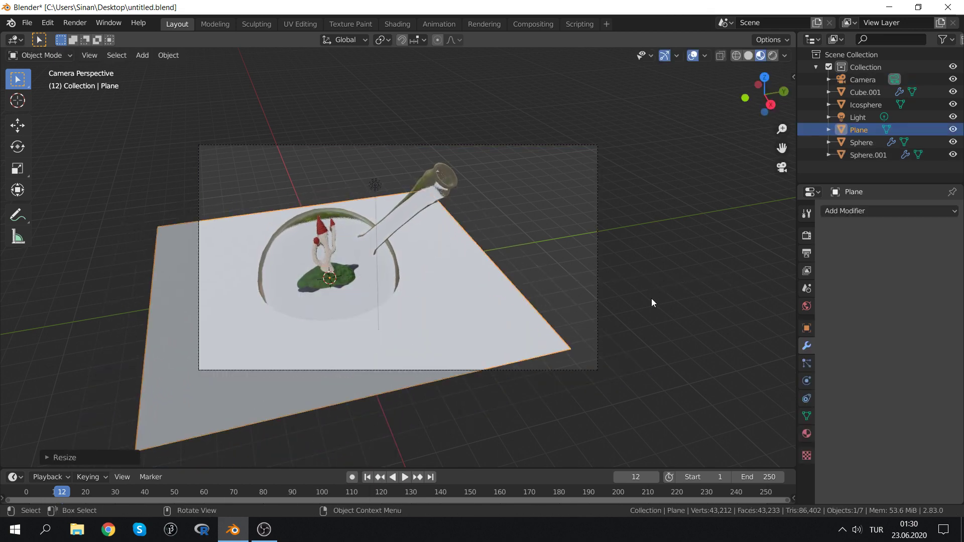
pyautogui.press('r')
pyautogui.press('z')
pyautogui.click(549, 362)
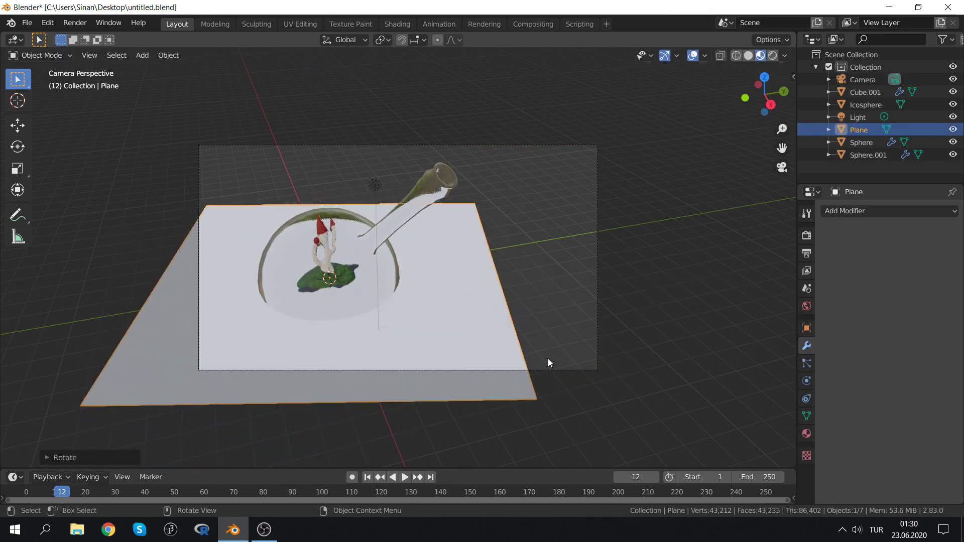
pyautogui.press('g')
pyautogui.press('z')
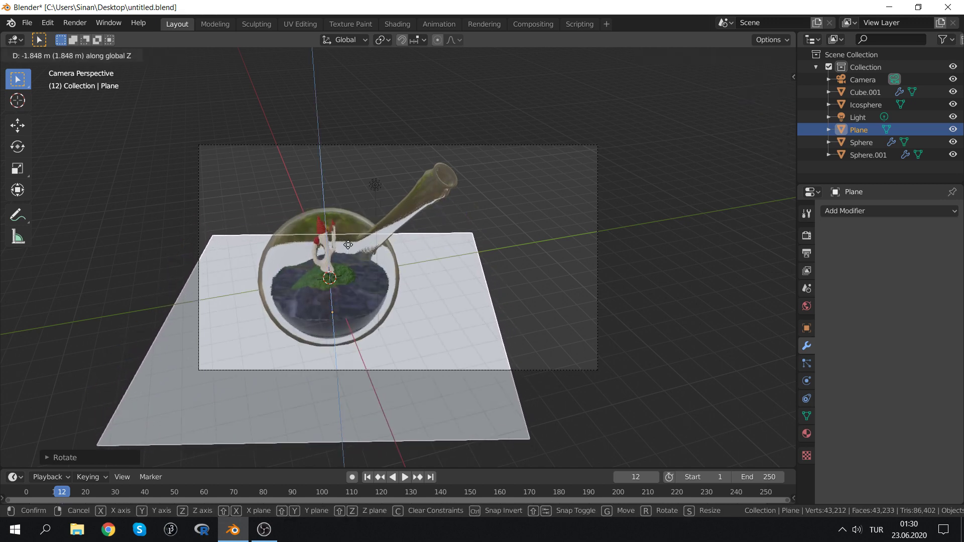
pyautogui.click(348, 245)
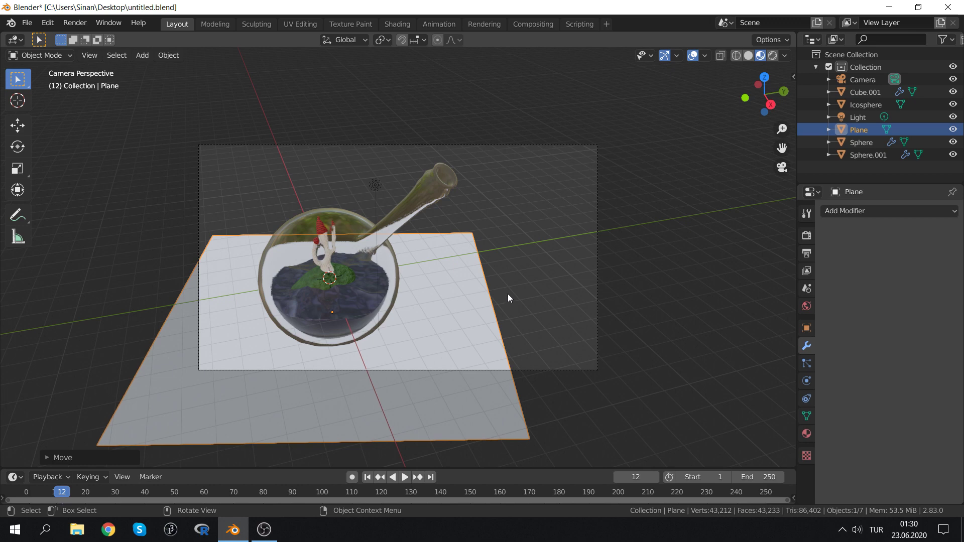
# Shrink and reposition the floor plane, then give it new material Material.006
pyautogui.press('s')
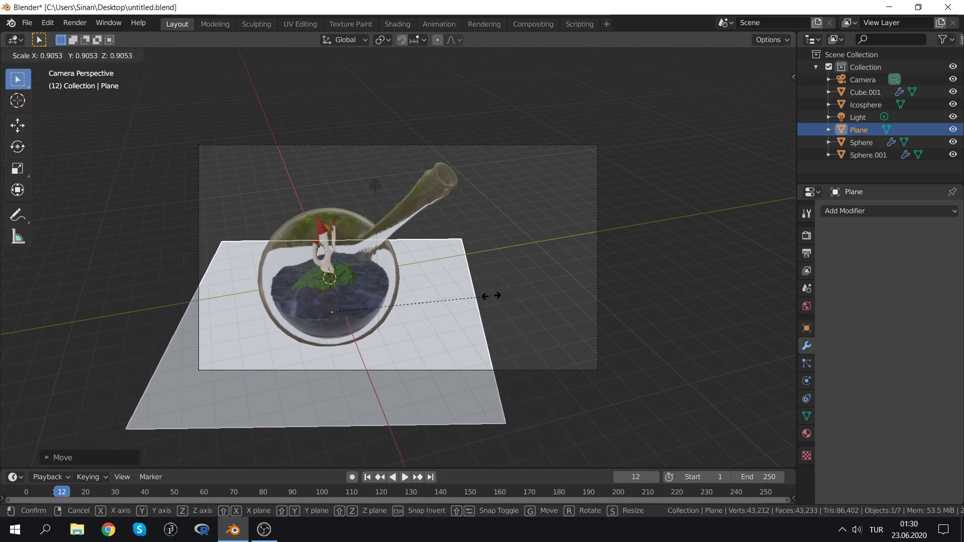
pyautogui.click(502, 296)
pyautogui.press('g')
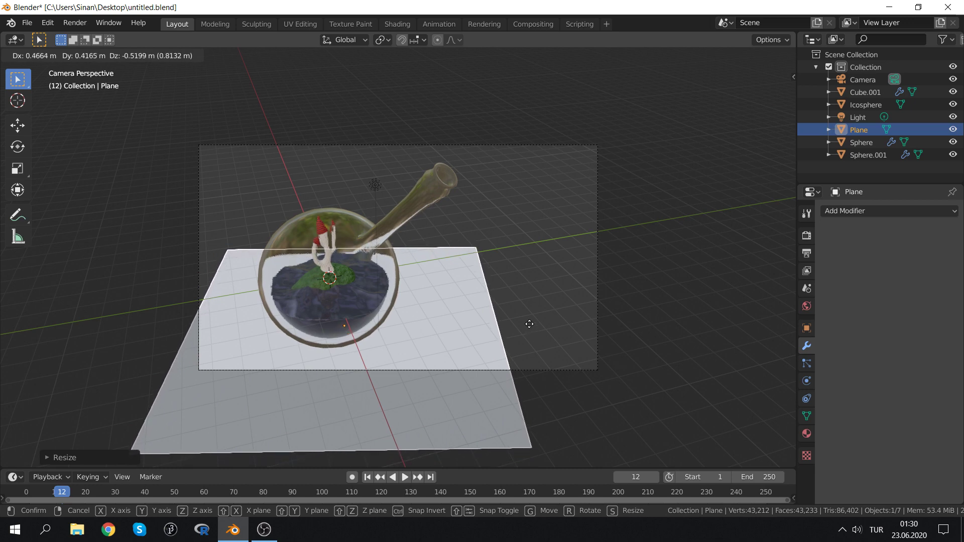
pyautogui.click(530, 361)
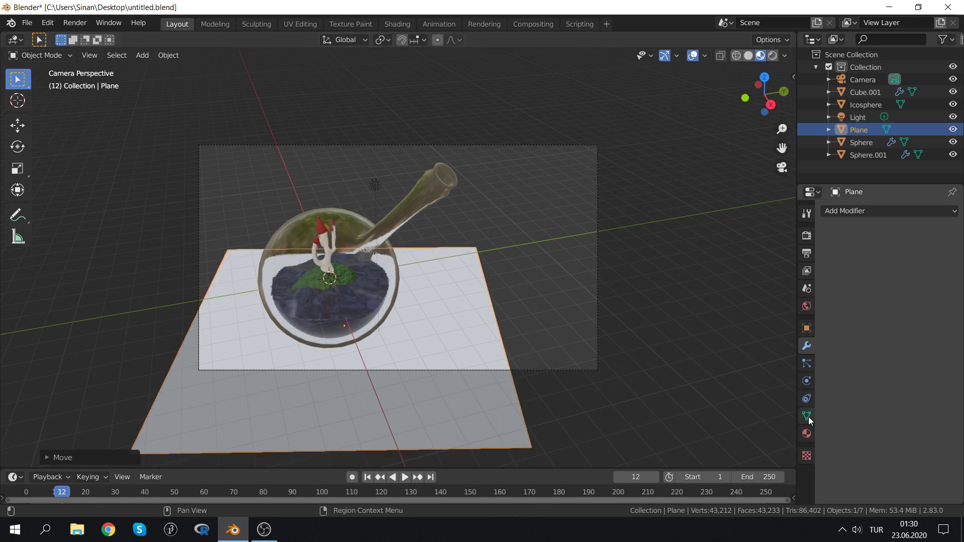
pyautogui.click(806, 433)
pyautogui.click(872, 264)
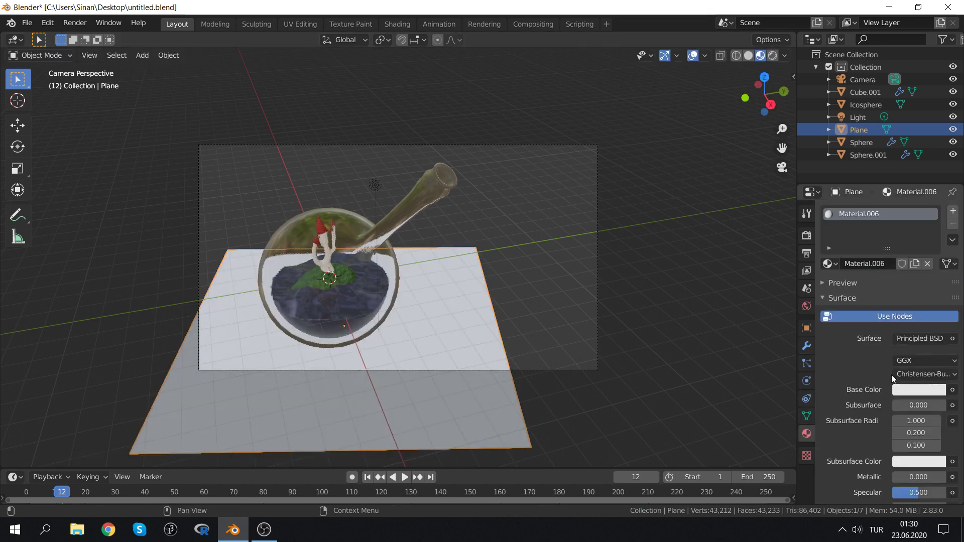
# Set the floor plane's base colour to lavender-blue
pyautogui.click(904, 390)
pyautogui.moveTo(881, 255)
pyautogui.mouseDown()
pyautogui.moveTo(894, 250)
pyautogui.moveTo(936, 291)
pyautogui.mouseUp()
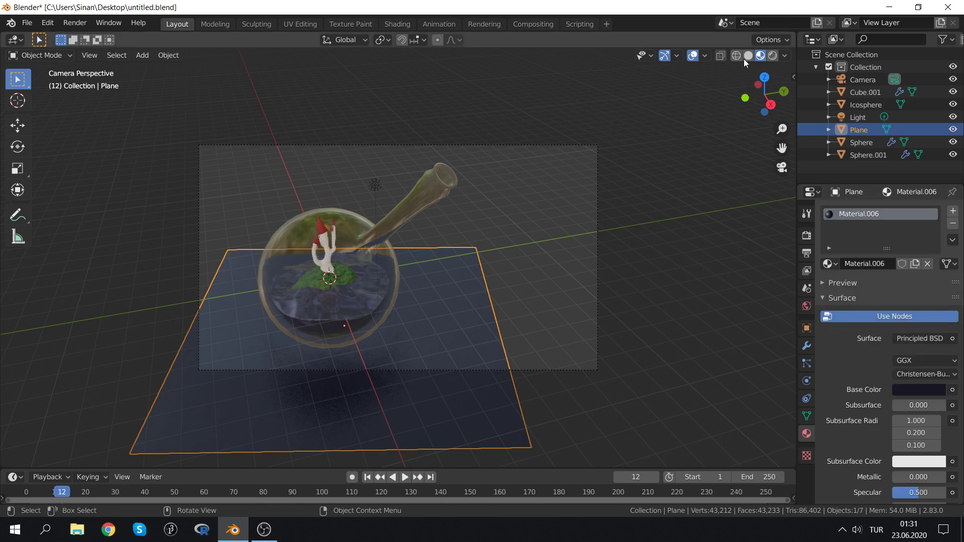
pyautogui.scroll(4, 336, 316)
pyautogui.scroll(-3, 335, 317)
# Position the floor plane just under the flask bottom using front view, then return to camera
pyautogui.press('g')
pyautogui.press('z')
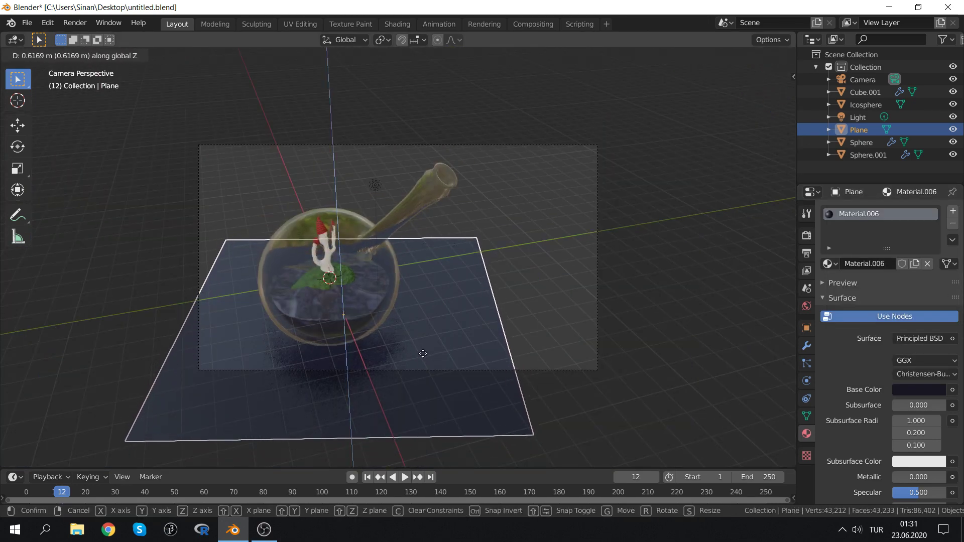
pyautogui.click(423, 355)
pyautogui.press('KP_1')
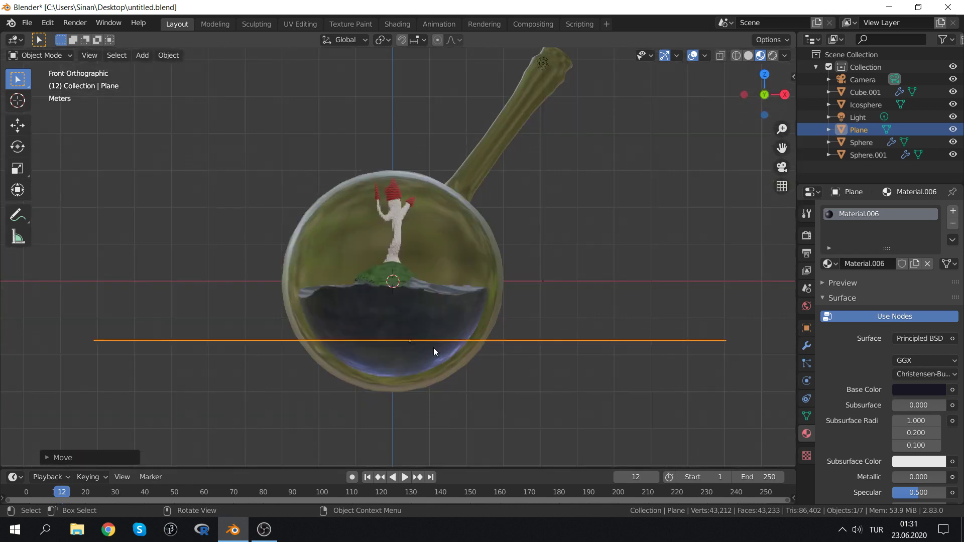
pyautogui.press('g')
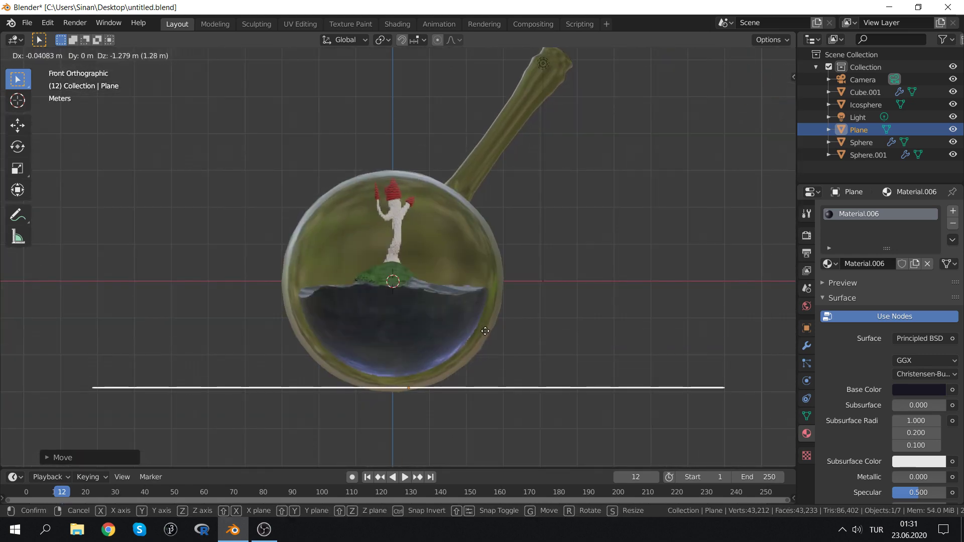
pyautogui.click(485, 333)
pyautogui.press('KP_0')
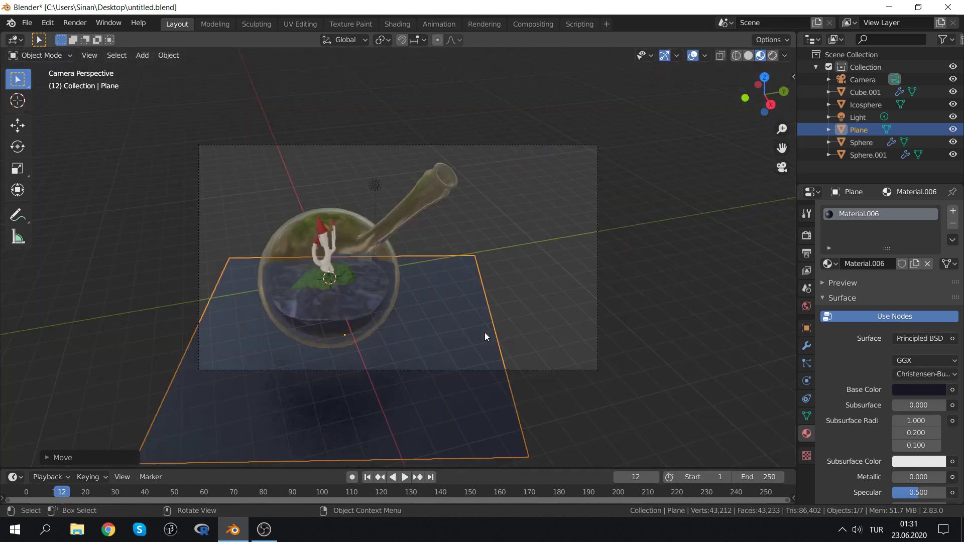
pyautogui.click(376, 186)
# Delete the Light object from the scene
pyautogui.press('g')
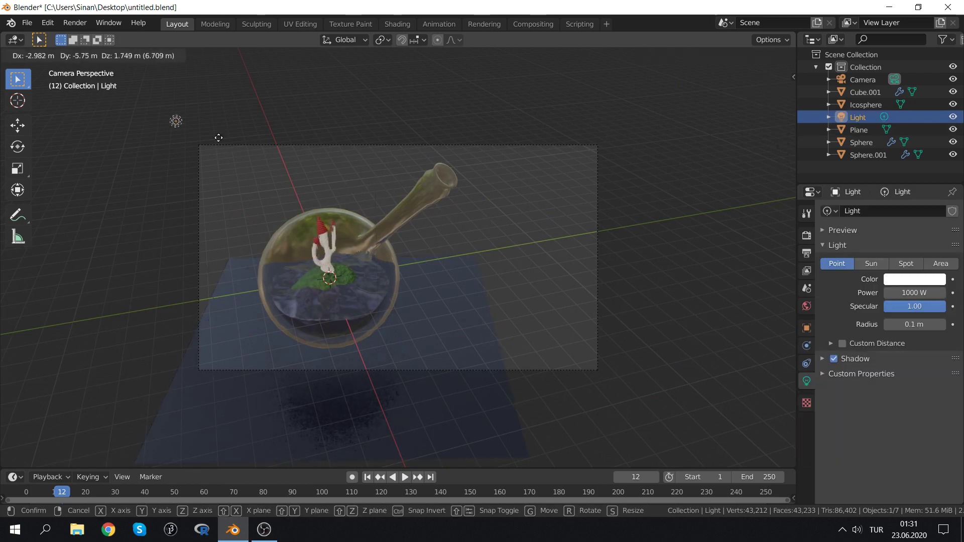
pyautogui.click(212, 133)
pyautogui.press('x')
pyautogui.click(291, 149)
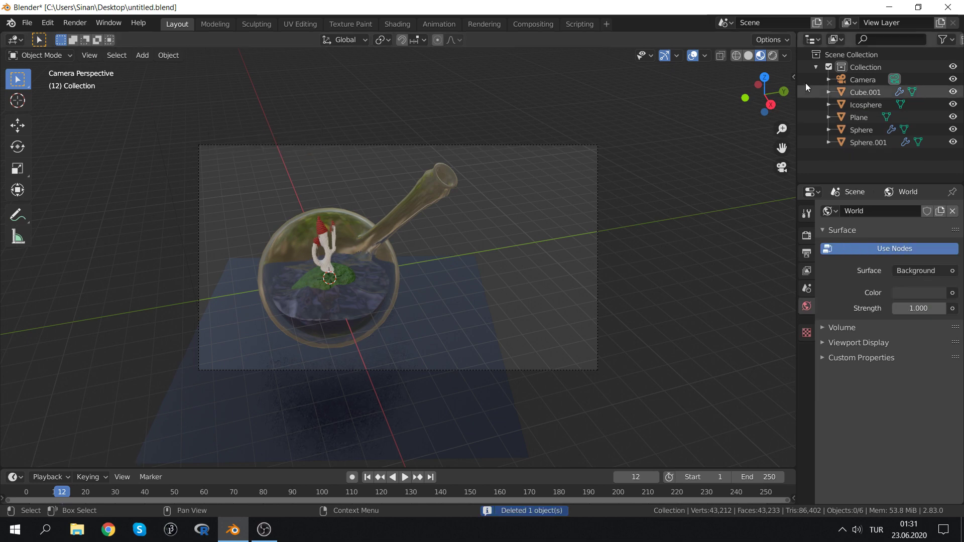
# In Material Preview shading, rotate the HDRI environment lighting to 127°
pyautogui.click(751, 58)
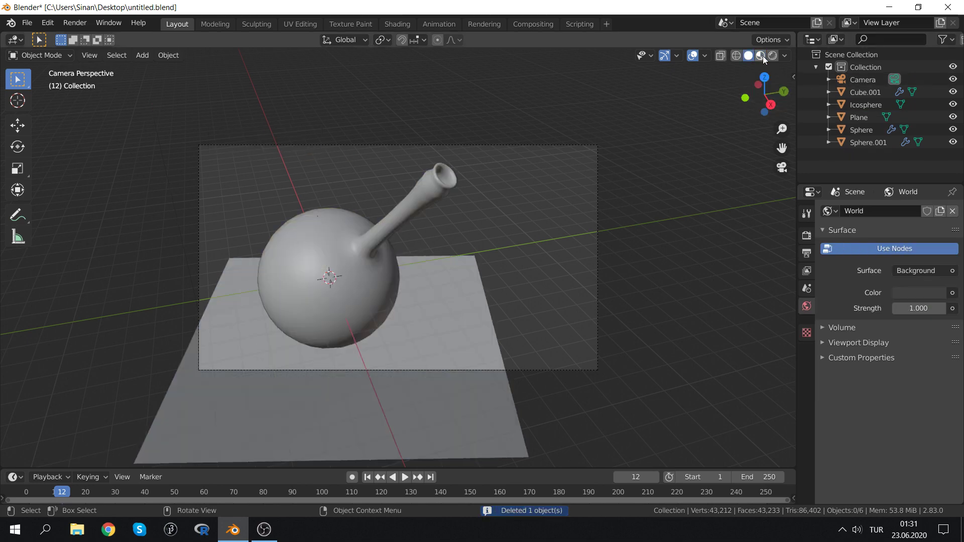
pyautogui.click(763, 56)
pyautogui.click(785, 55)
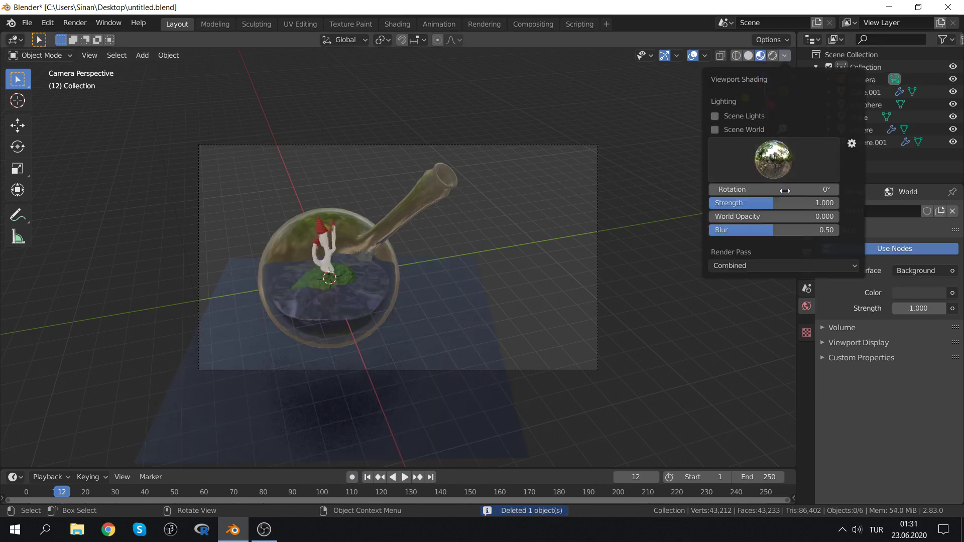
pyautogui.moveTo(774, 189)
pyautogui.mouseDown()
pyautogui.moveTo(824, 189)
pyautogui.moveTo(776, 189)
pyautogui.mouseUp()
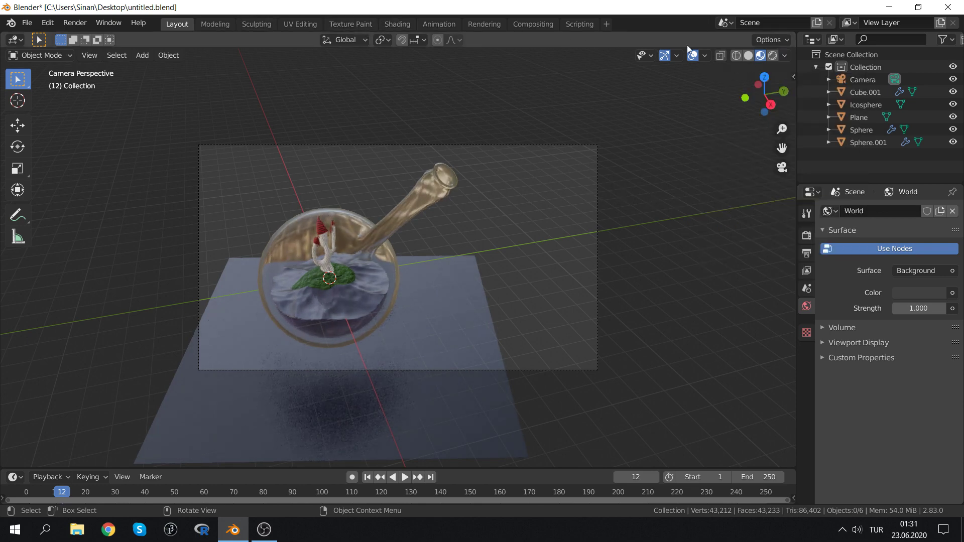
pyautogui.click(649, 54)
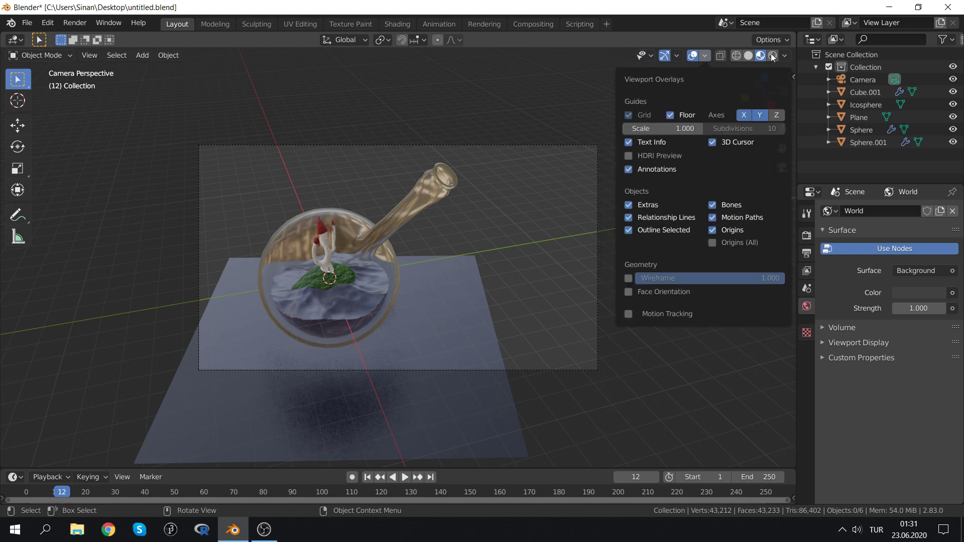
pyautogui.click(703, 56)
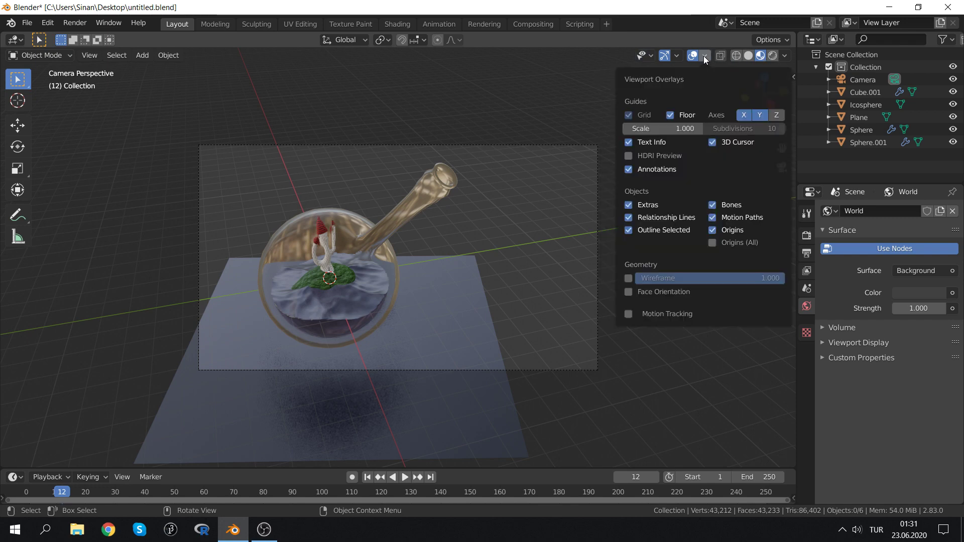
pyautogui.click(631, 156)
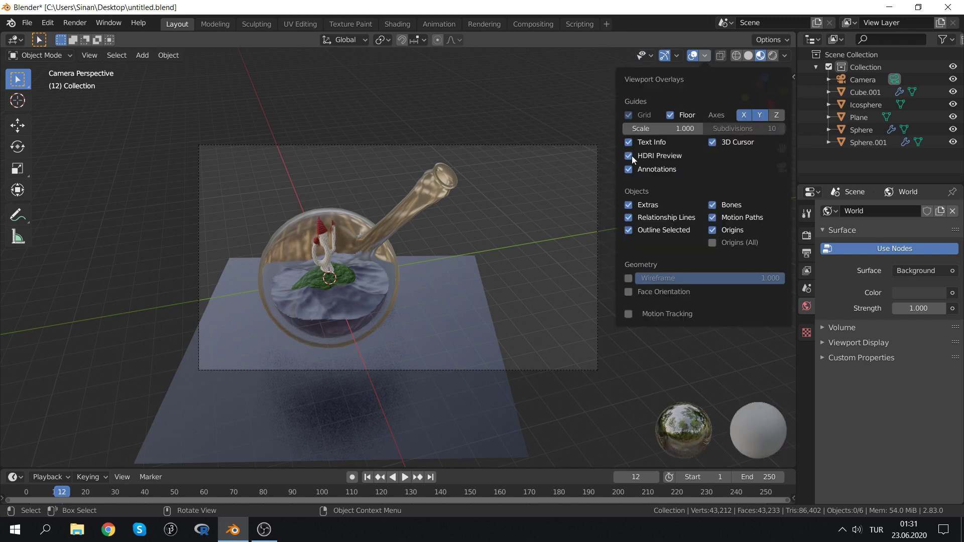
pyautogui.click(632, 156)
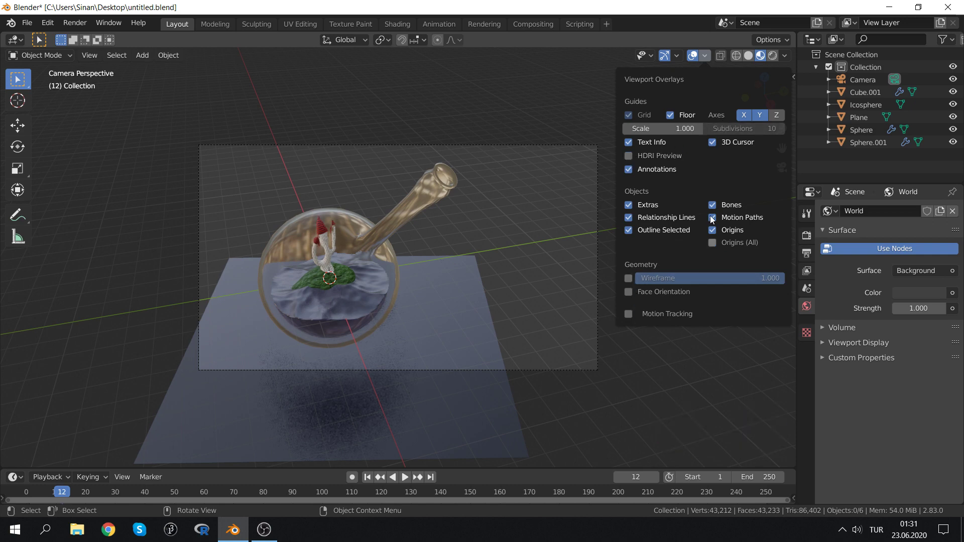
pyautogui.click(694, 56)
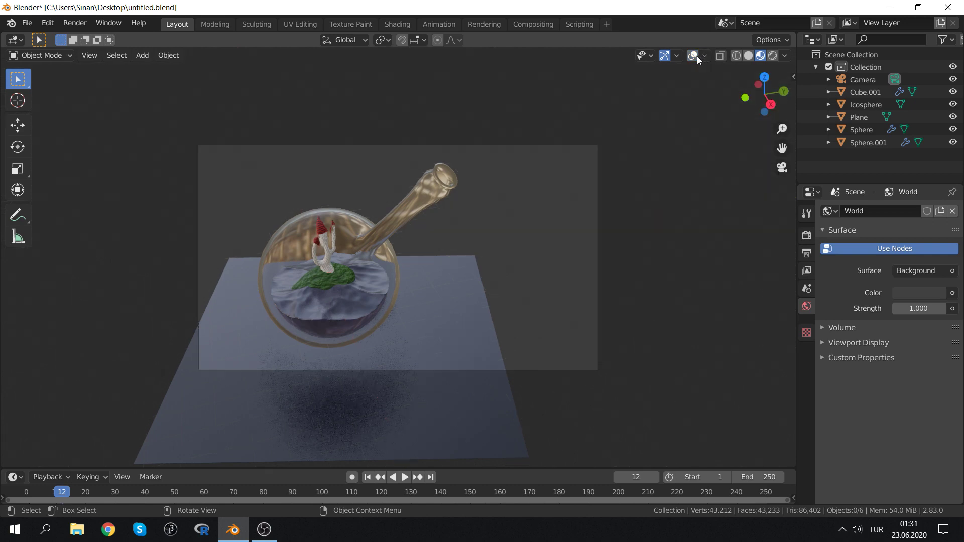
pyautogui.click(722, 56)
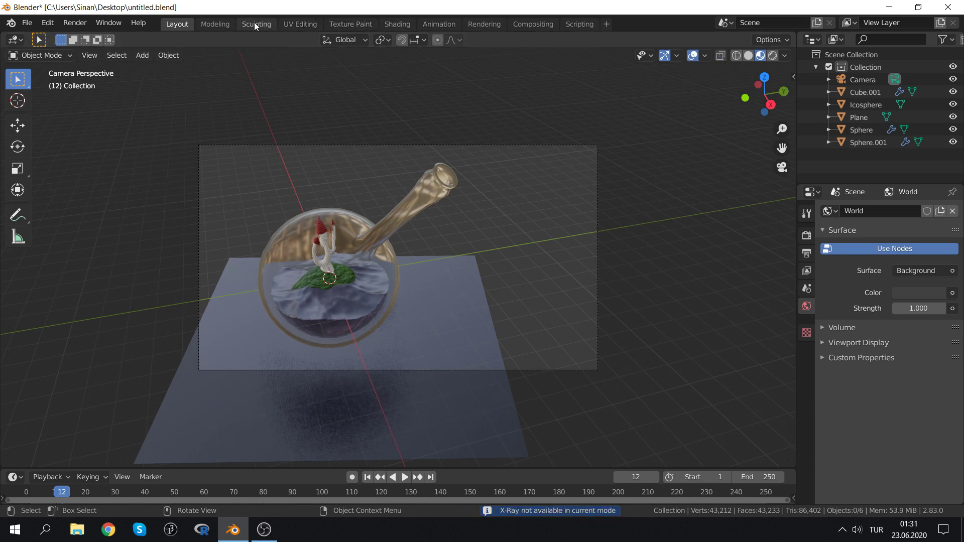
# In the Shading workspace, turn off the Extras viewport overlays
pyautogui.click(405, 26)
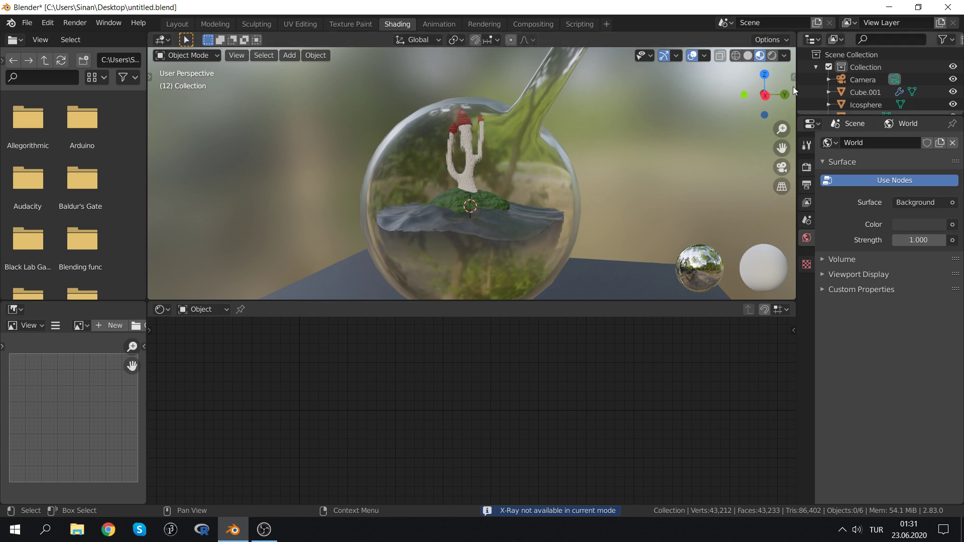
pyautogui.click(703, 55)
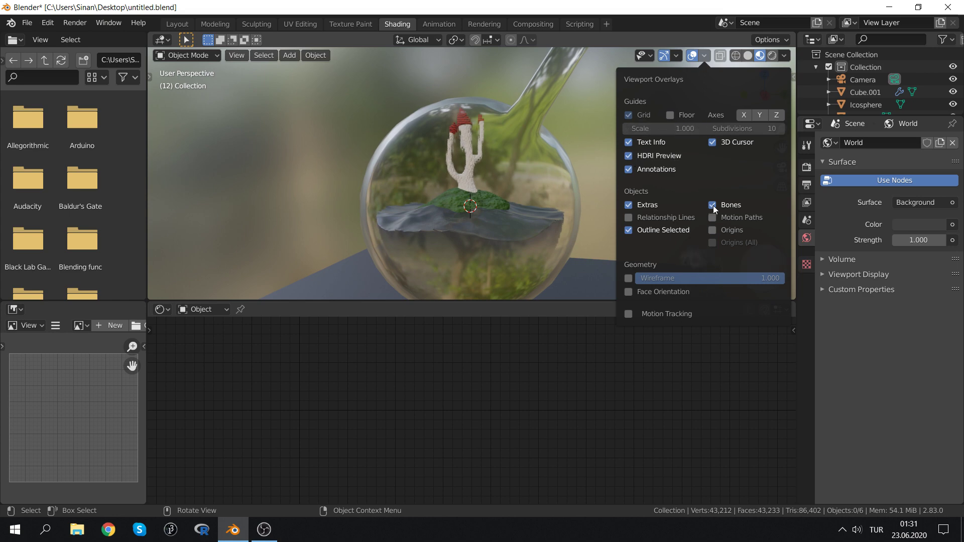
pyautogui.click(629, 205)
# Back in Layout, set the viewport shading World Opacity to 1.0
pyautogui.click(787, 54)
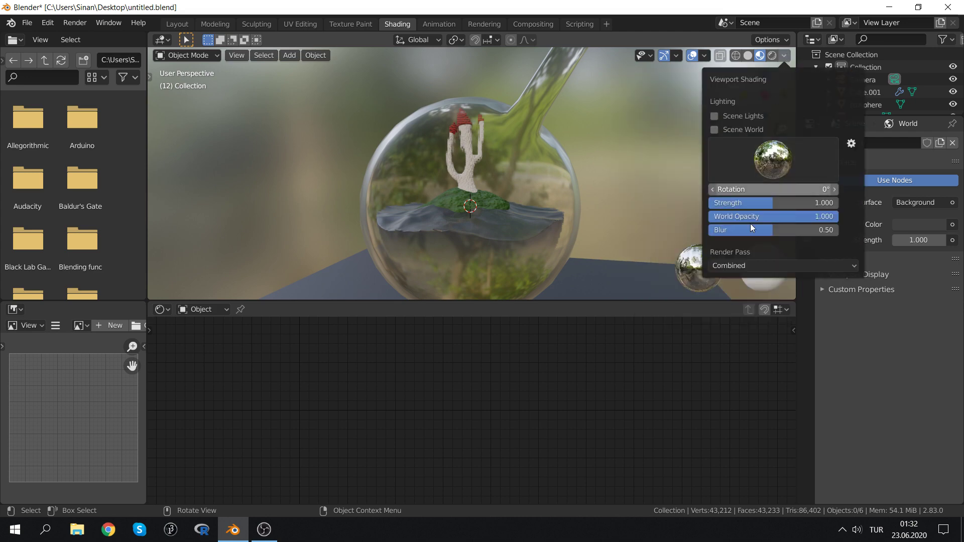
pyautogui.click(753, 266)
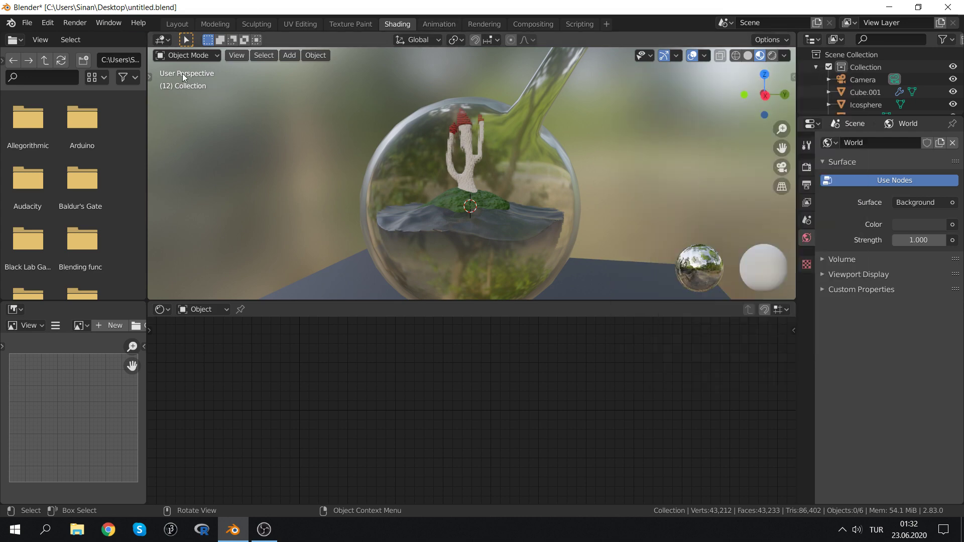
pyautogui.click(166, 24)
pyautogui.click(784, 56)
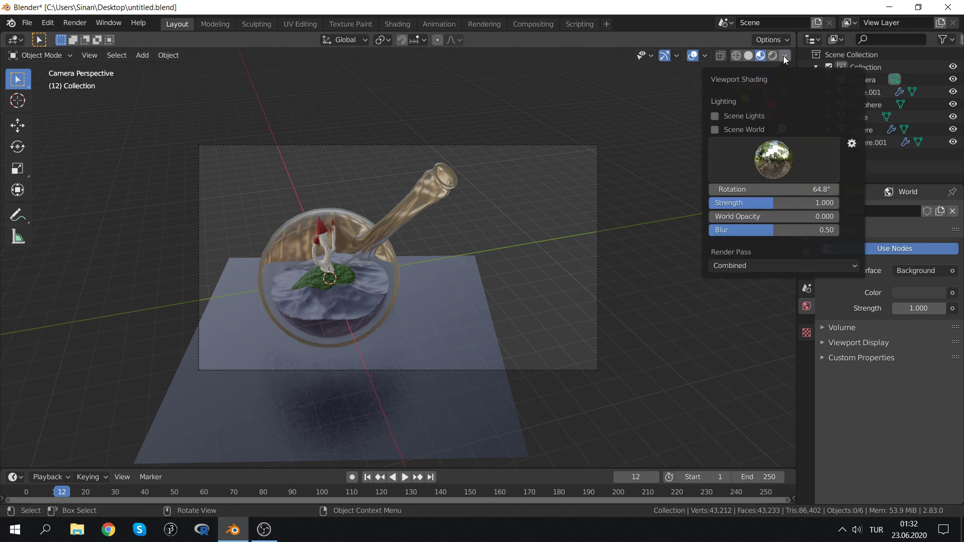
pyautogui.click(782, 266)
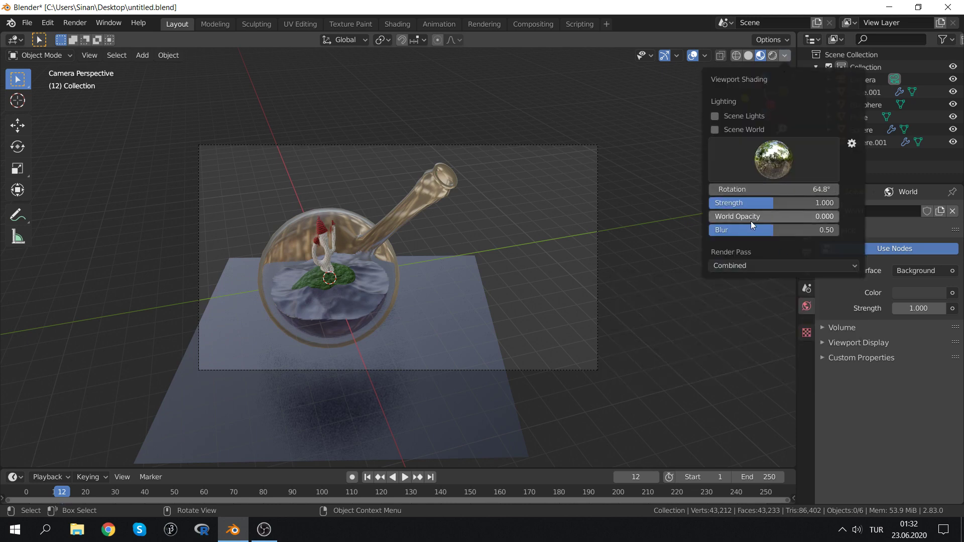
pyautogui.moveTo(764, 216)
pyautogui.mouseDown()
pyautogui.moveTo(838, 216)
pyautogui.moveTo(814, 230)
pyautogui.mouseUp()
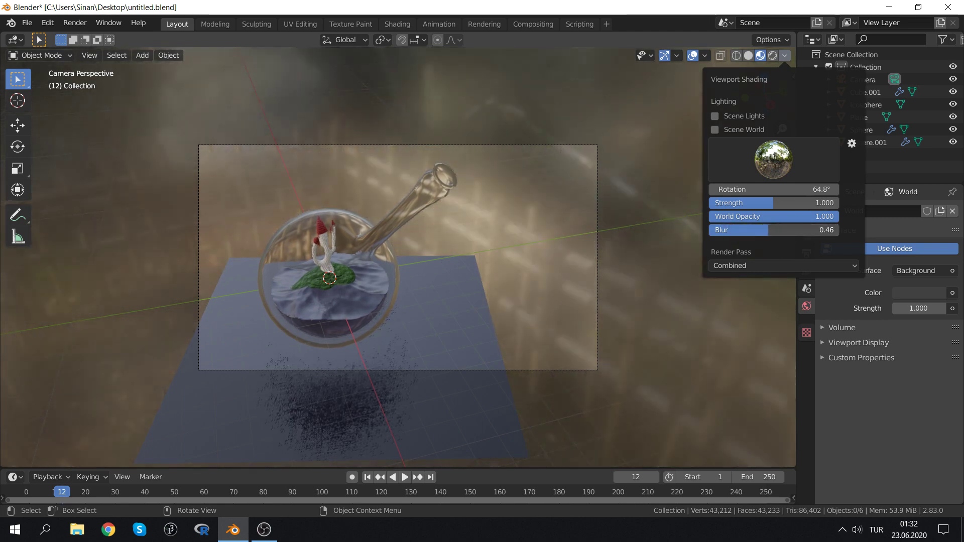
# Give the floor plane's material Metallic 1.0 and Roughness 0.216
pyautogui.click(438, 305)
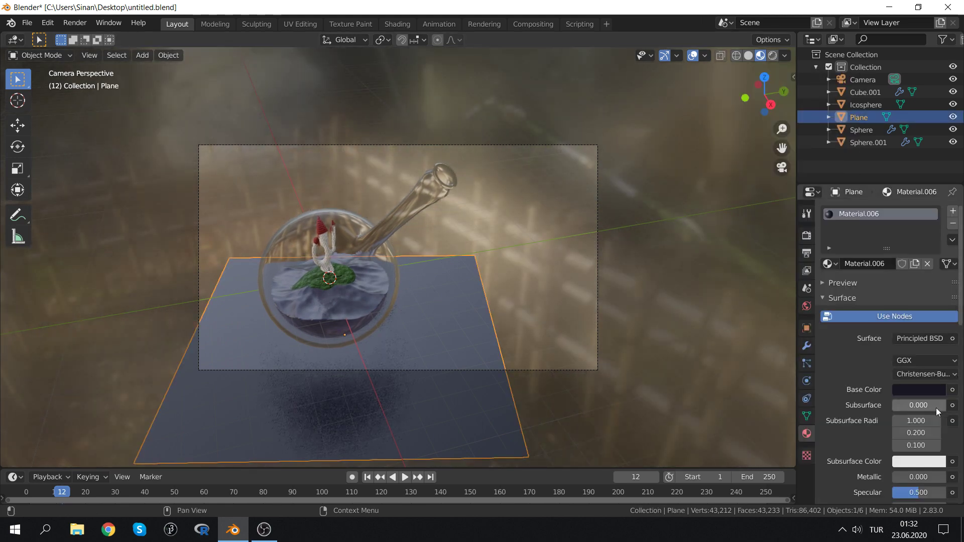
pyautogui.scroll(-6, 920, 475)
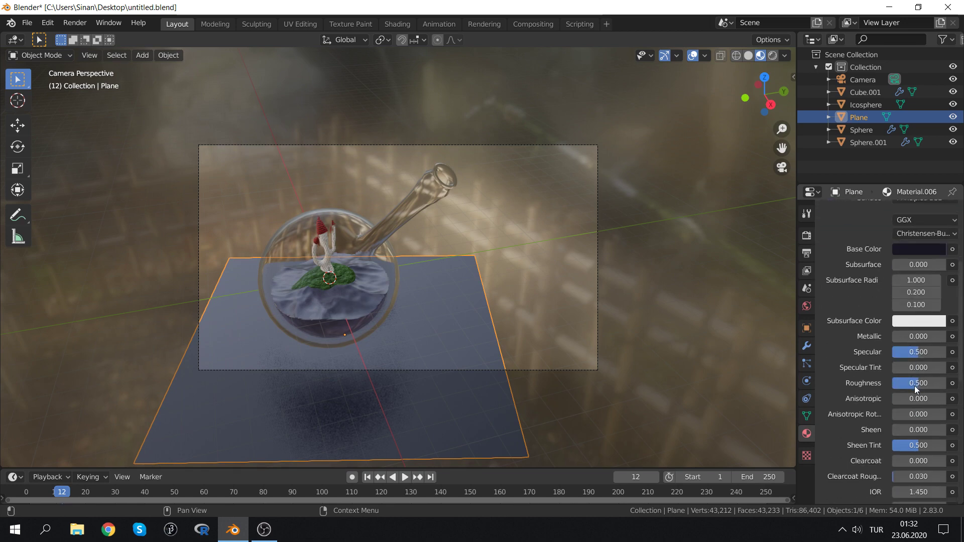
pyautogui.moveTo(915, 385)
pyautogui.mouseDown()
pyautogui.moveTo(854, 385)
pyautogui.moveTo(937, 383)
pyautogui.mouseUp()
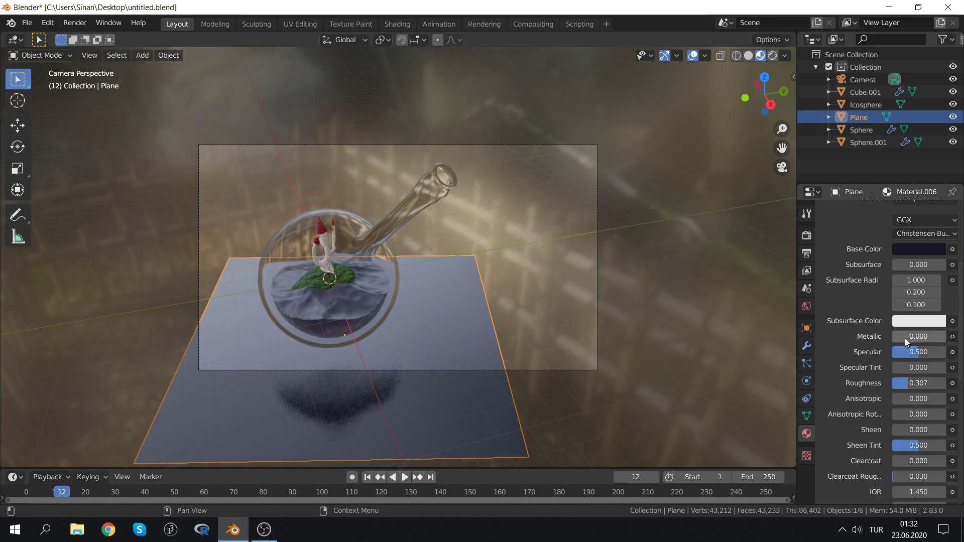
pyautogui.moveTo(903, 337); pyautogui.dragTo(944, 337)
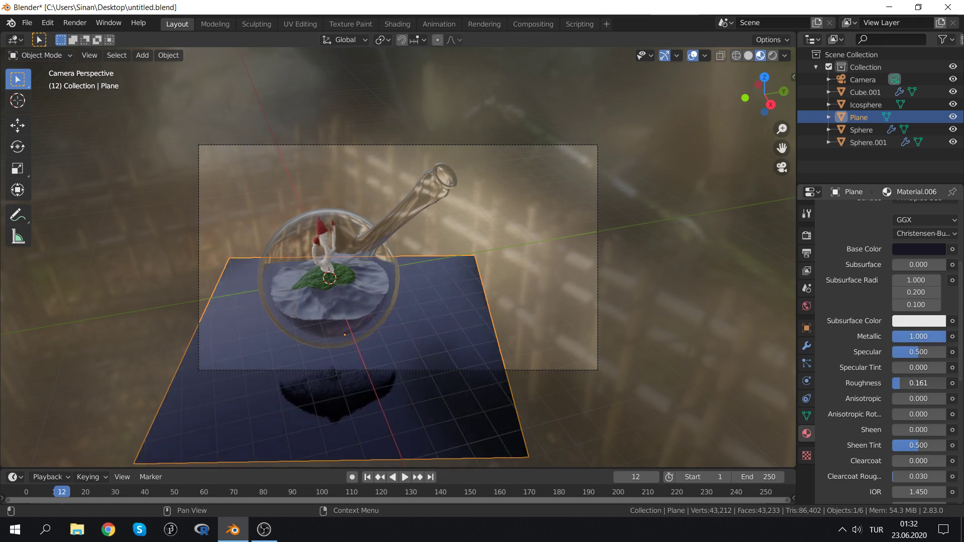
pyautogui.moveTo(918, 383); pyautogui.dragTo(903, 383)
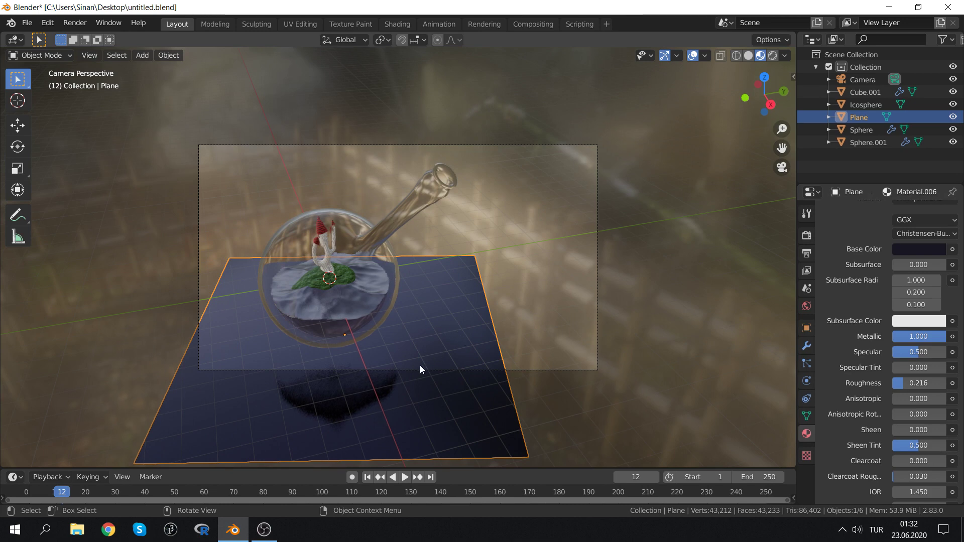
pyautogui.click(426, 196)
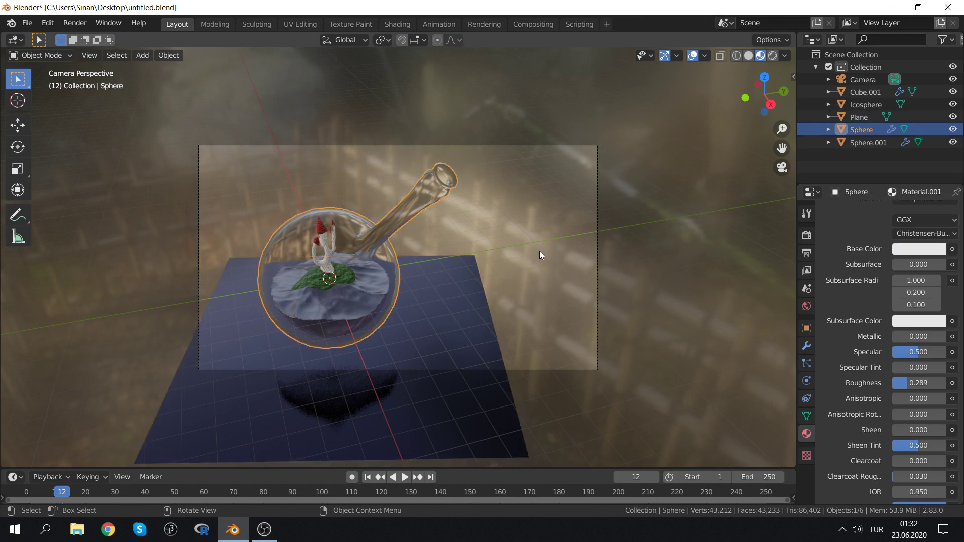
pyautogui.scroll(-2, 888, 395)
pyautogui.scroll(-12, 885, 393)
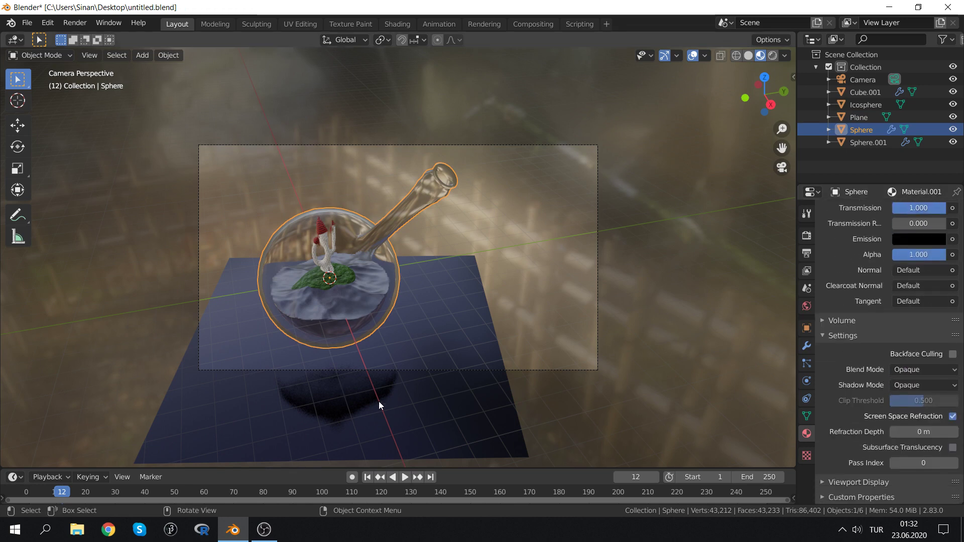
pyautogui.moveTo(960, 422)
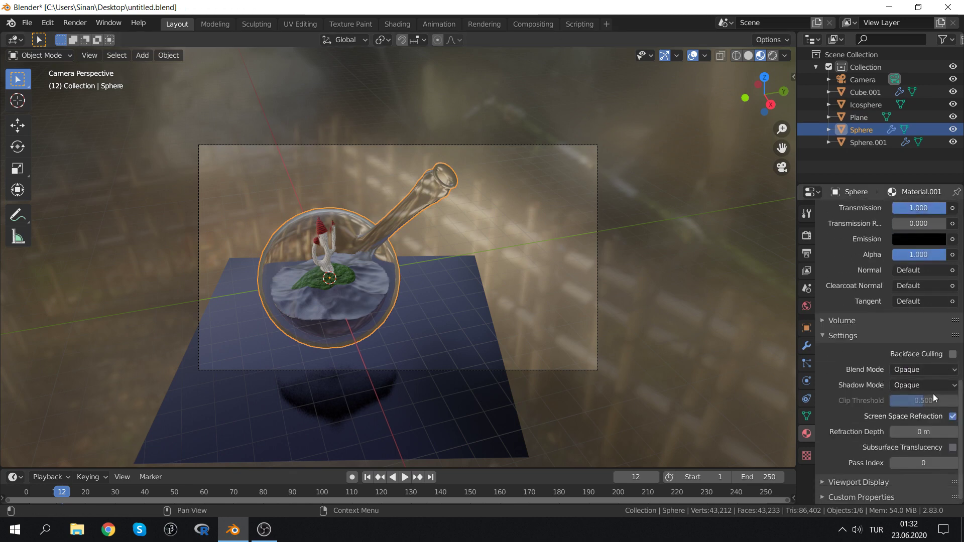
pyautogui.click(939, 387)
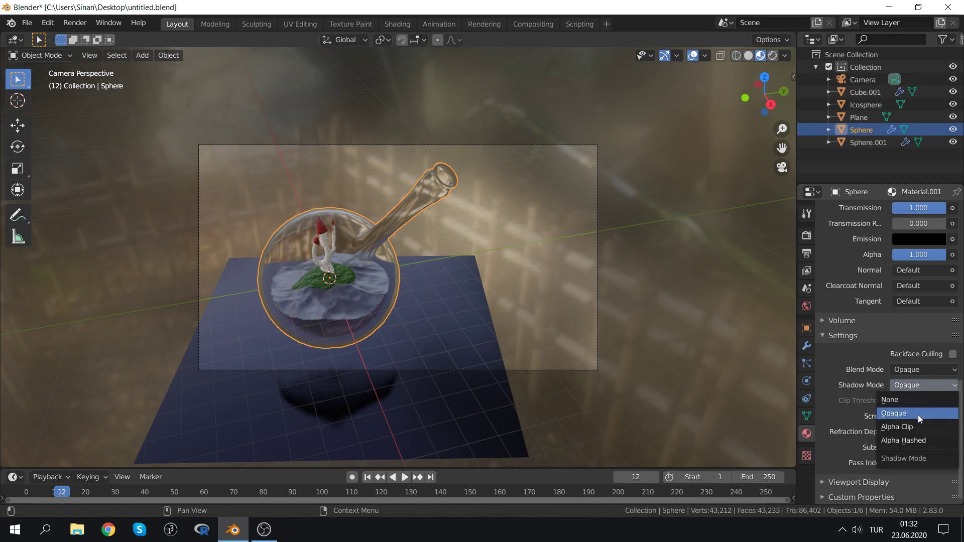
pyautogui.click(916, 428)
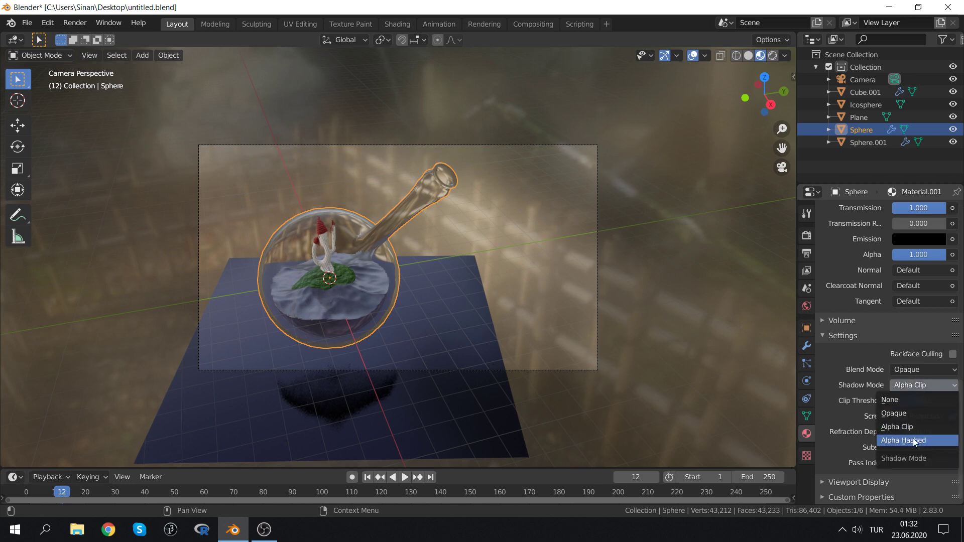
pyautogui.click(907, 440)
pyautogui.click(937, 388)
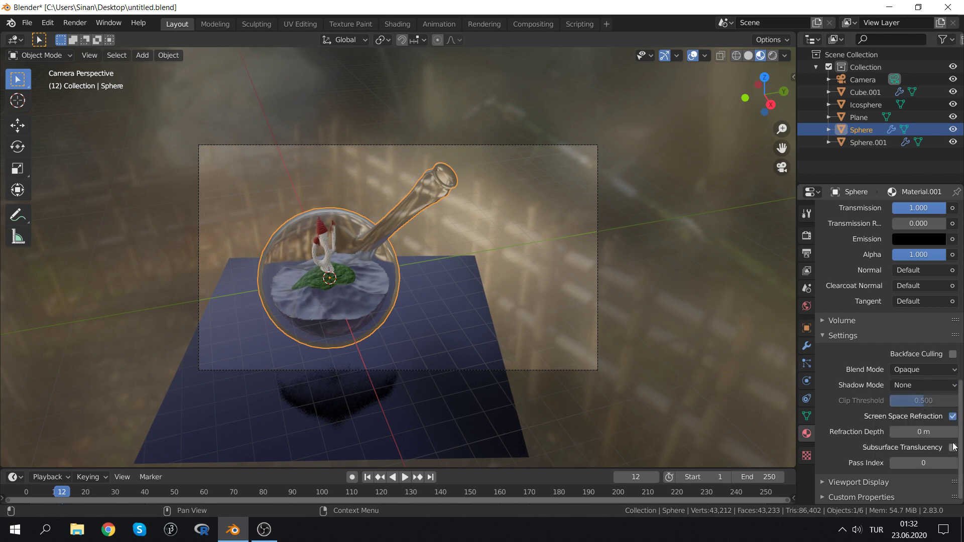
pyautogui.click(953, 448)
pyautogui.click(954, 421)
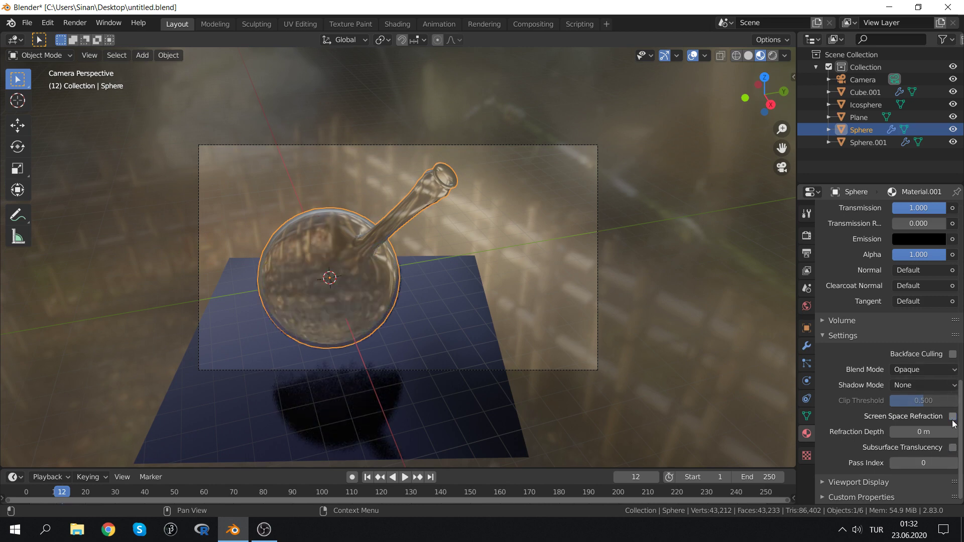
pyautogui.click(954, 374)
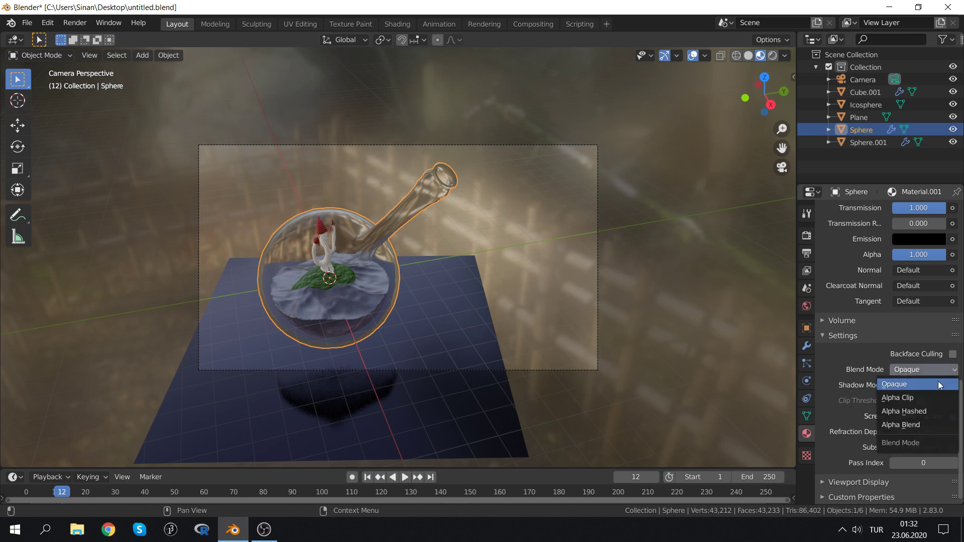
pyautogui.click(938, 379)
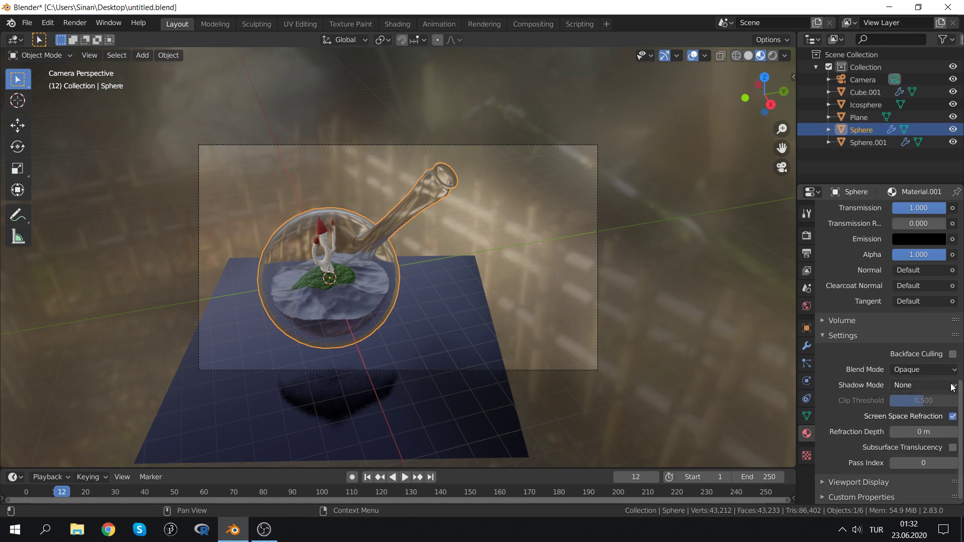
pyautogui.click(954, 387)
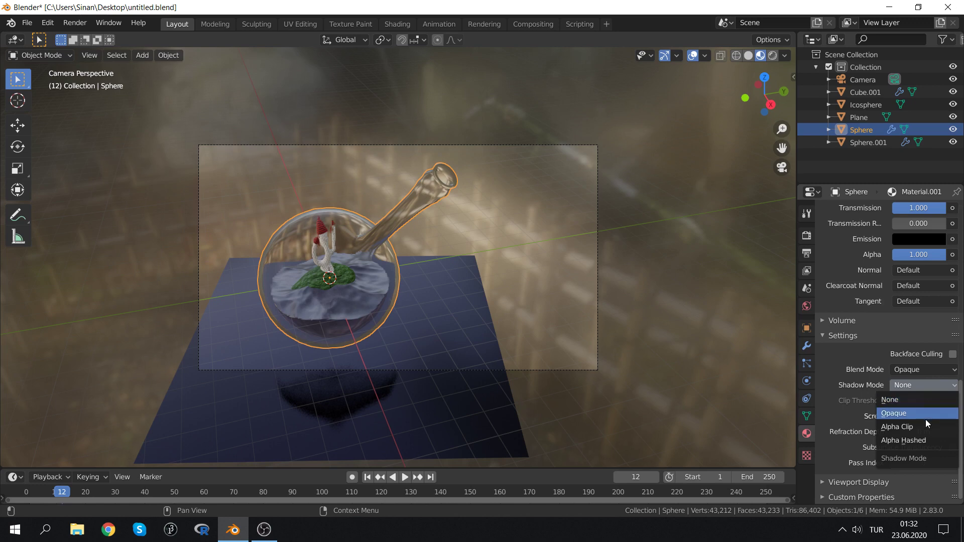
pyautogui.click(924, 418)
pyautogui.click(942, 374)
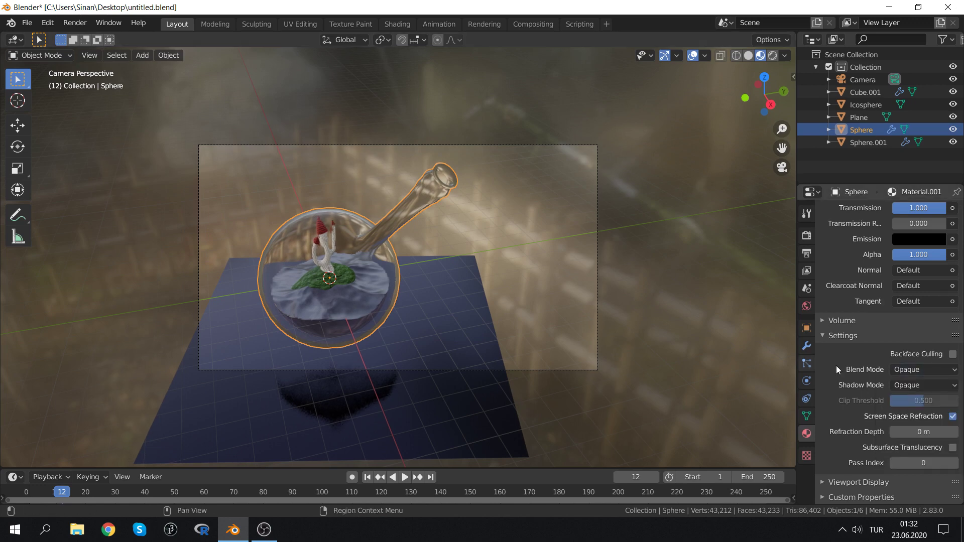
pyautogui.click(340, 315)
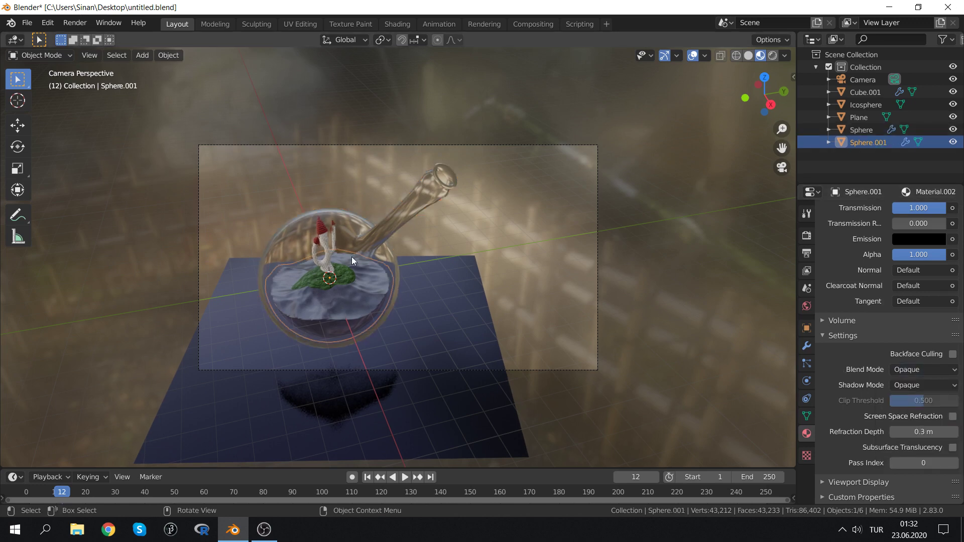
pyautogui.click(380, 241)
pyautogui.click(353, 302)
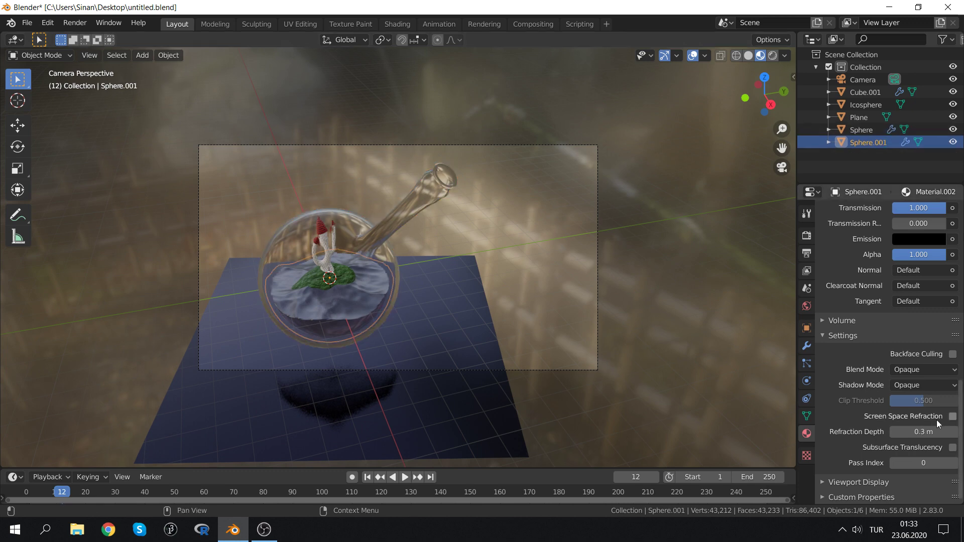
pyautogui.click(952, 417)
pyautogui.click(952, 421)
pyautogui.click(952, 421)
pyautogui.moveTo(385, 326)
pyautogui.mouseDown(button='middle')
pyautogui.moveTo(403, 307)
pyautogui.moveTo(386, 304)
pyautogui.mouseUp(button='middle')
pyautogui.press('KP_0')
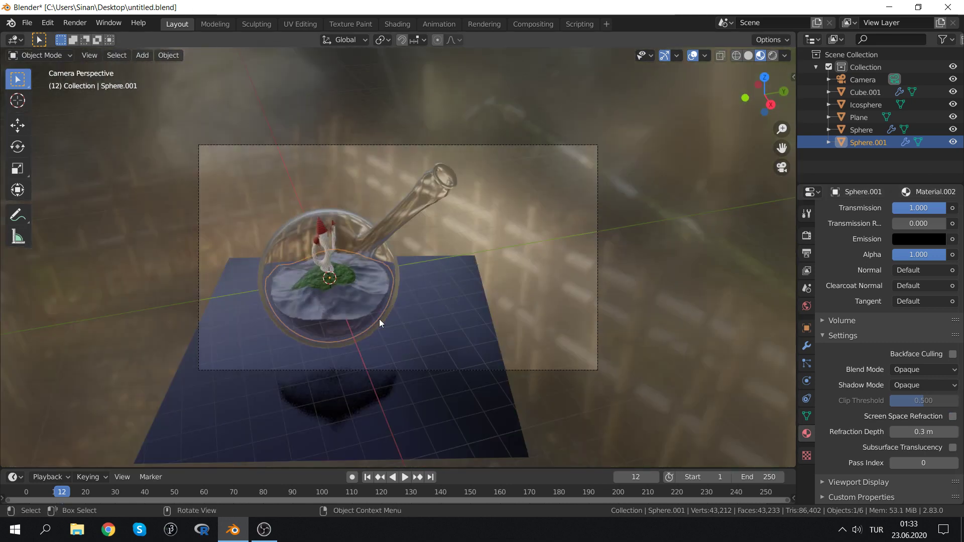
pyautogui.click(357, 145)
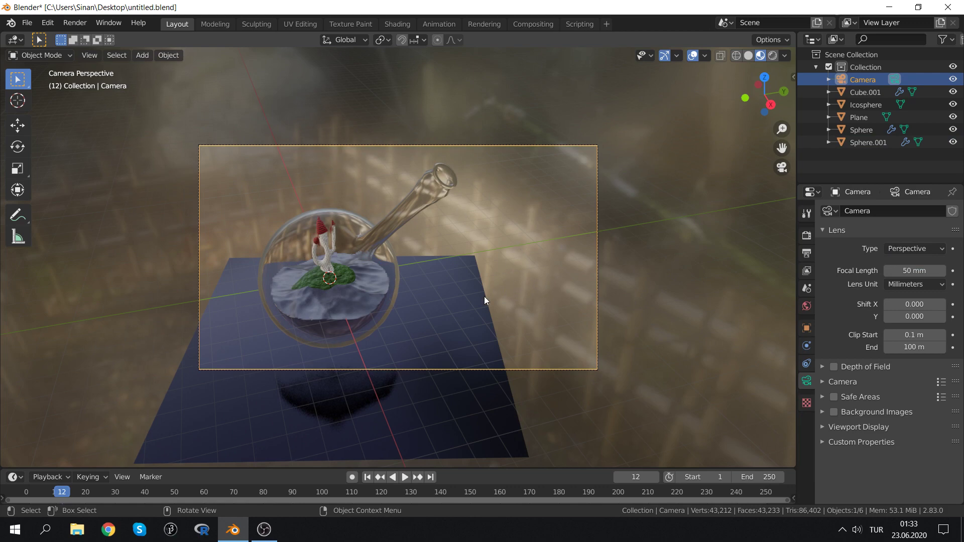
pyautogui.press('F12')
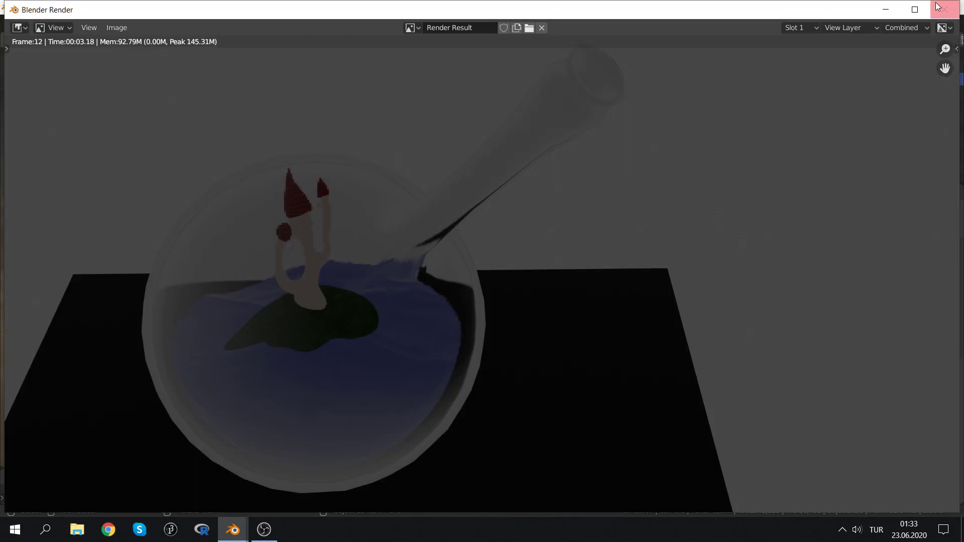
pyautogui.click(944, 9)
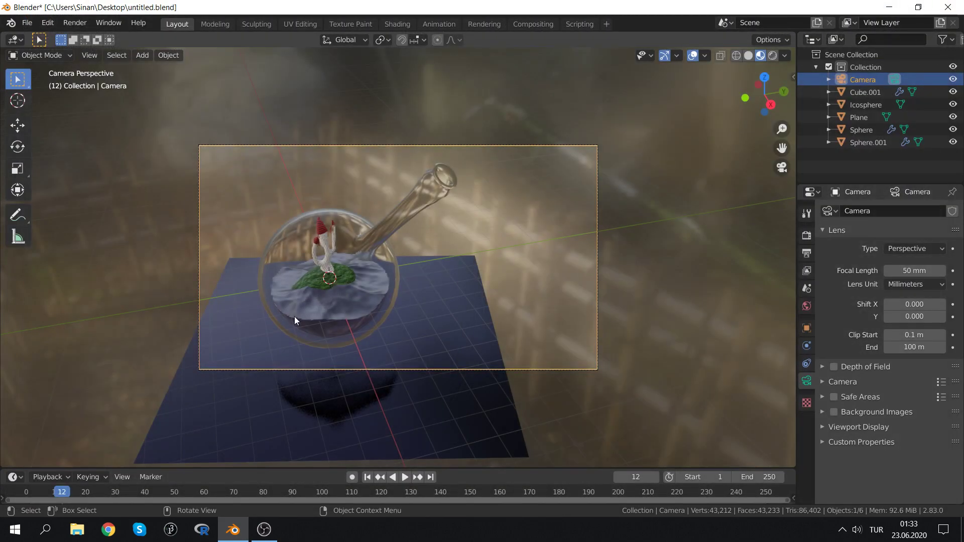
pyautogui.click(482, 313)
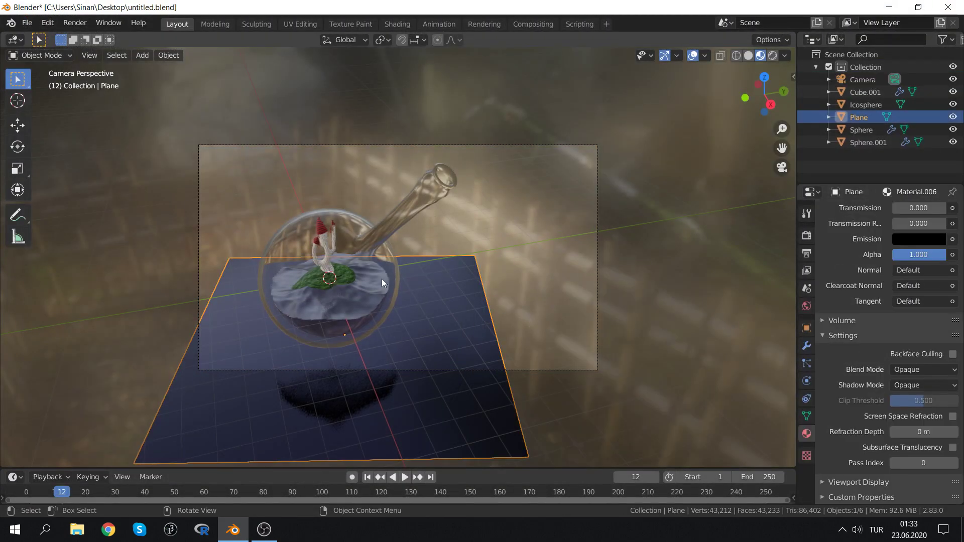
pyautogui.press('KP_0')
pyautogui.press('KP_0')
pyautogui.click(81, 24)
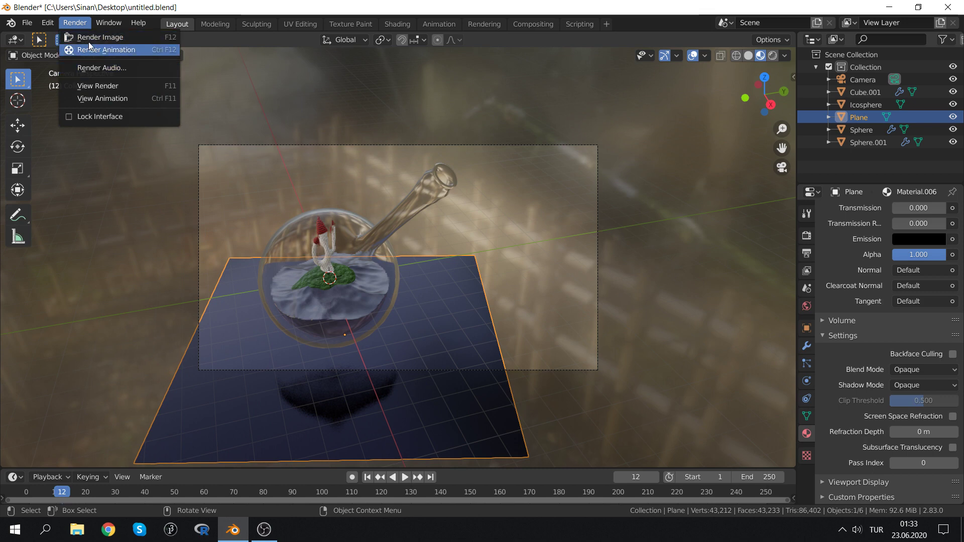
# Select the floor plane and set its base colour to dark reddish-brown (H 0.049, S 0.590, V 0.182)
pyautogui.click(75, 22)
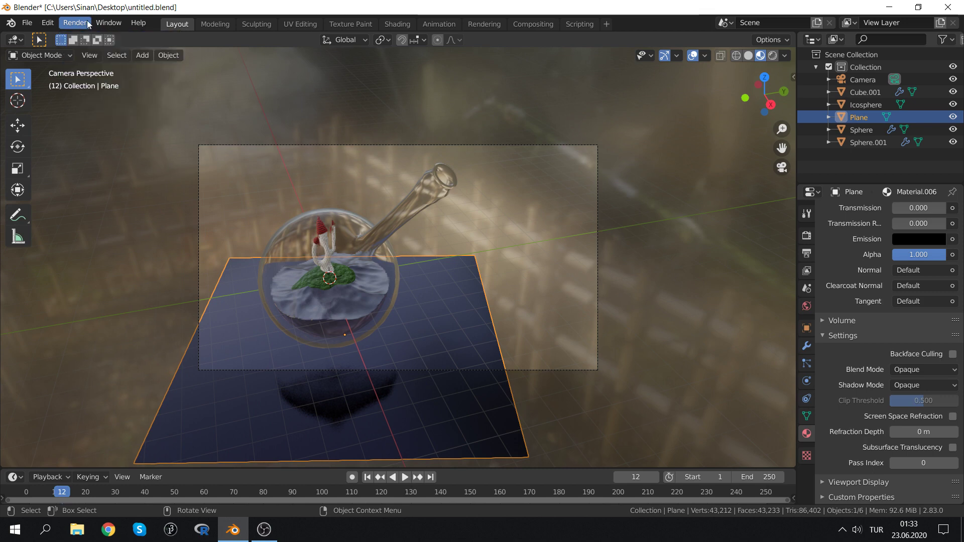
pyautogui.click(109, 22)
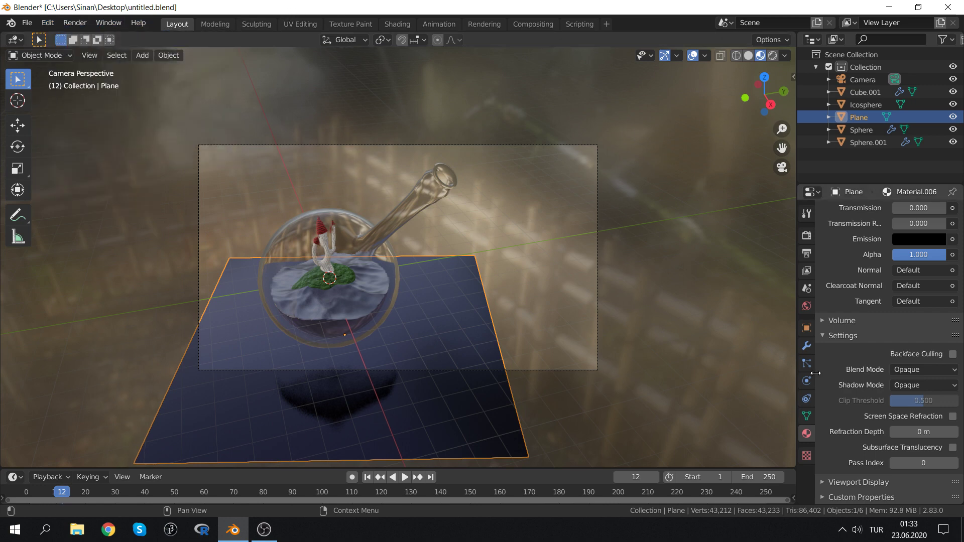
pyautogui.click(420, 200)
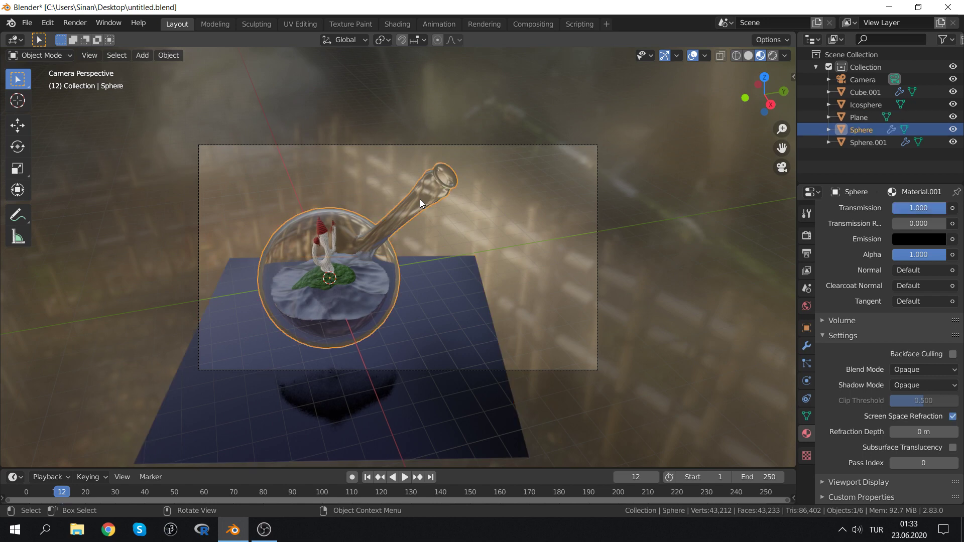
pyautogui.click(354, 305)
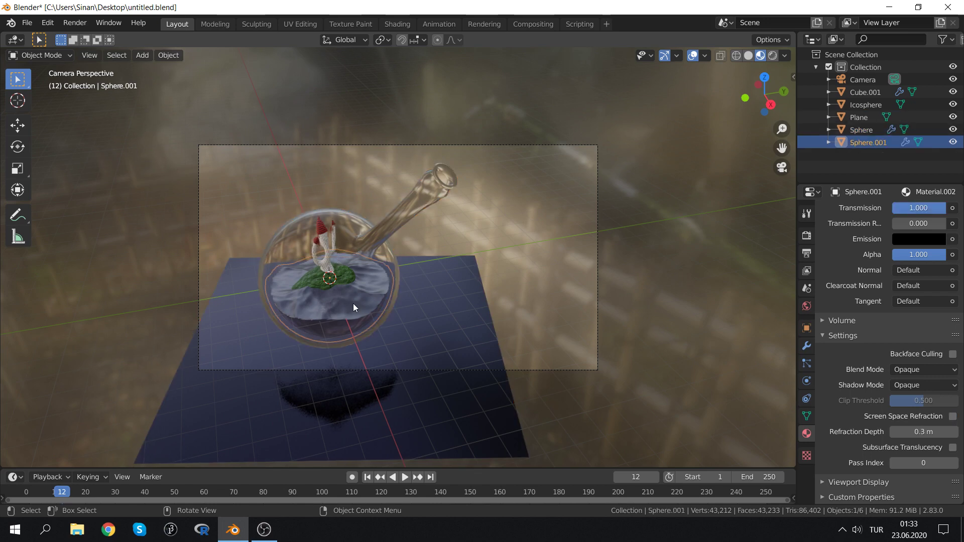
pyautogui.click(460, 333)
pyautogui.scroll(5, 896, 272)
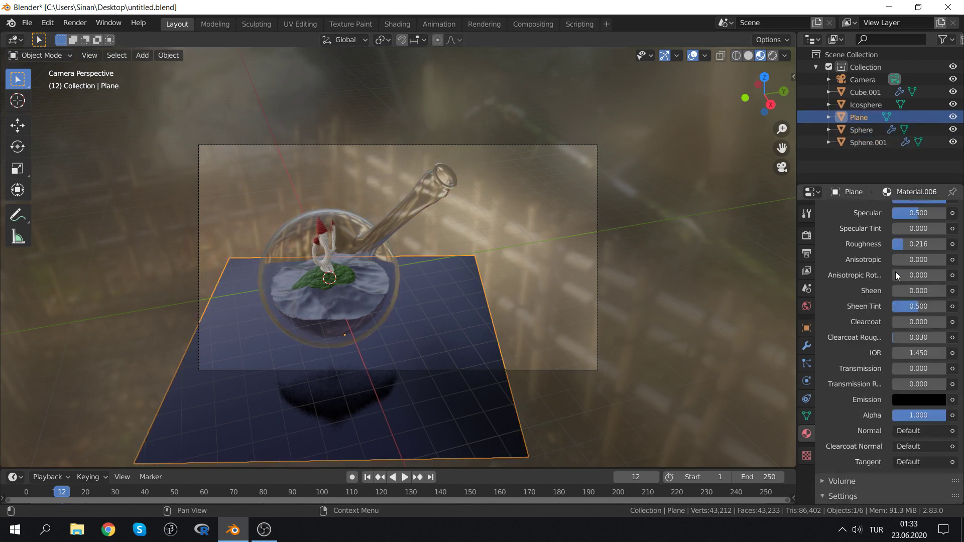
pyautogui.scroll(4, 896, 275)
pyautogui.scroll(6, 899, 277)
pyautogui.click(914, 392)
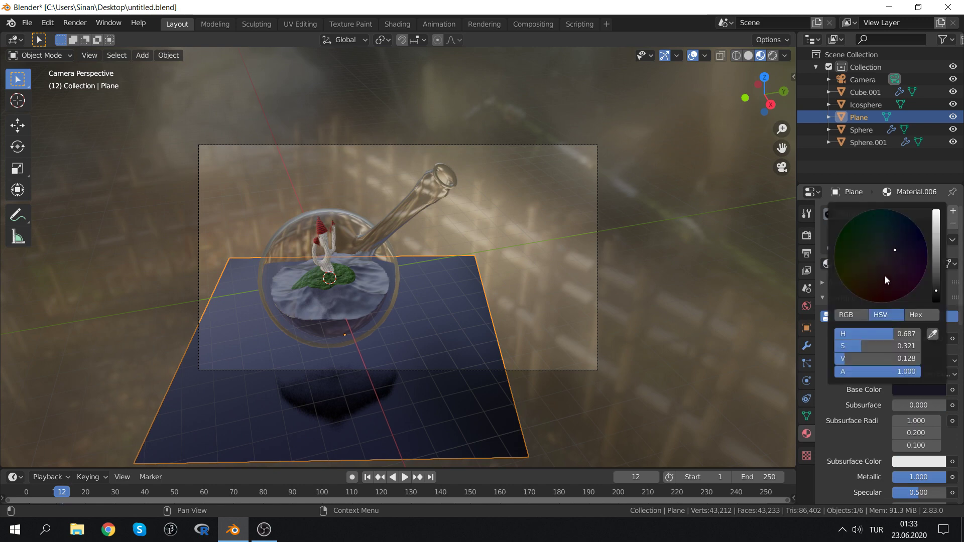
pyautogui.moveTo(884, 276); pyautogui.dragTo(872, 281)
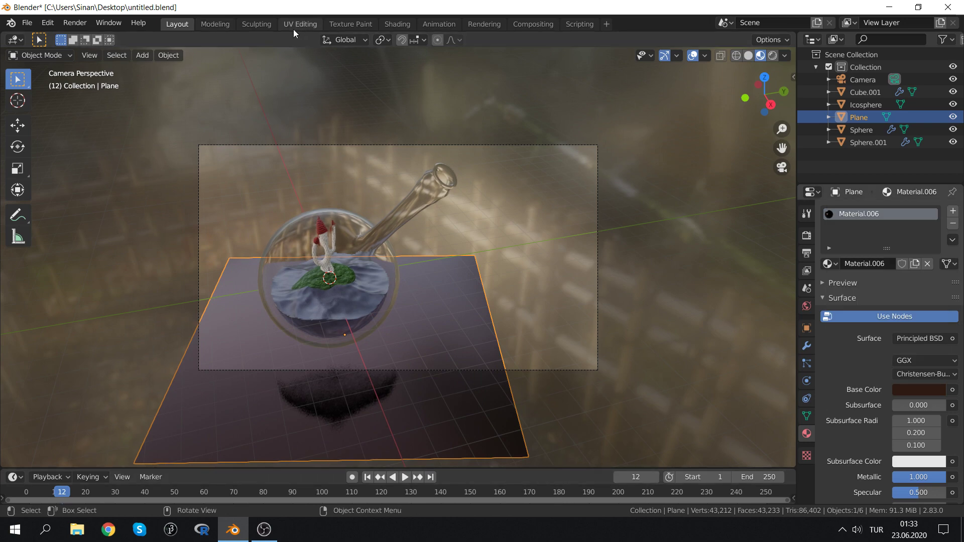
# Add a Checker Texture node to the floor material in the Shading workspace
pyautogui.click(393, 25)
pyautogui.press('Home')
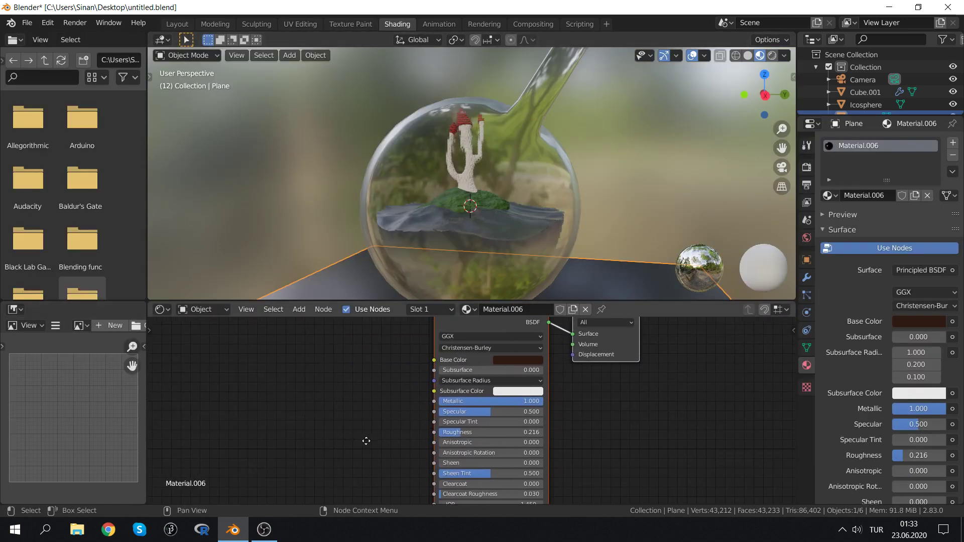
pyautogui.hotkey('shift', 'a')
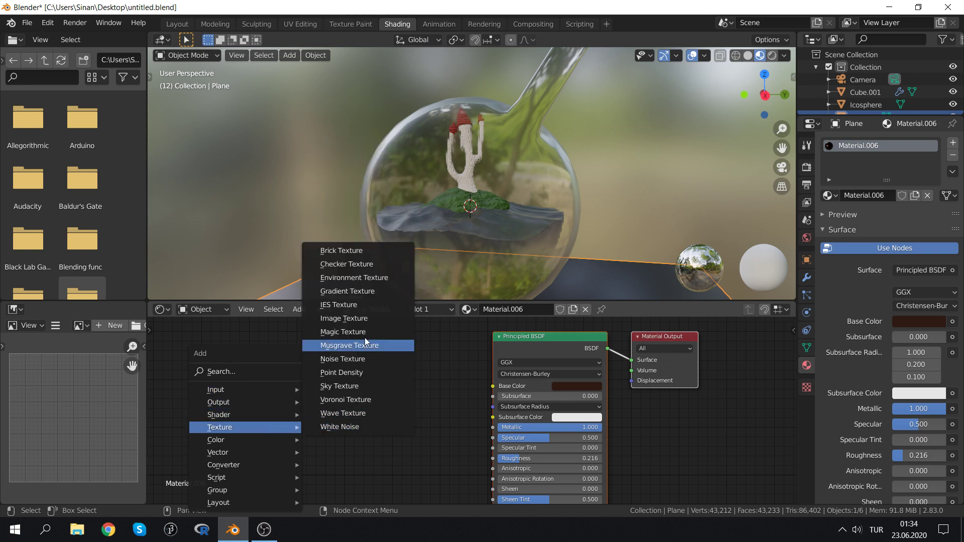
pyautogui.moveTo(220, 427)
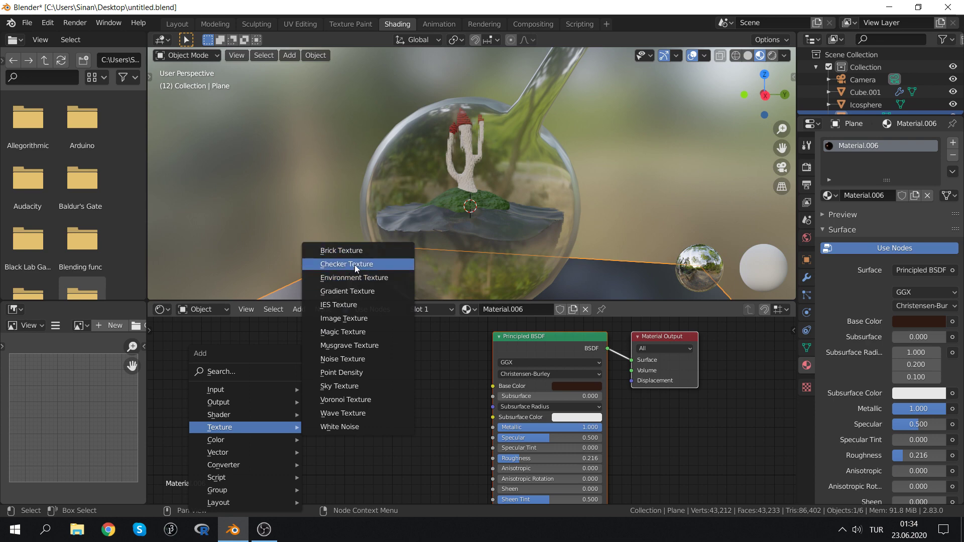
pyautogui.click(346, 266)
pyautogui.click(360, 406)
pyautogui.moveTo(369, 400); pyautogui.dragTo(279, 335, button='middle')
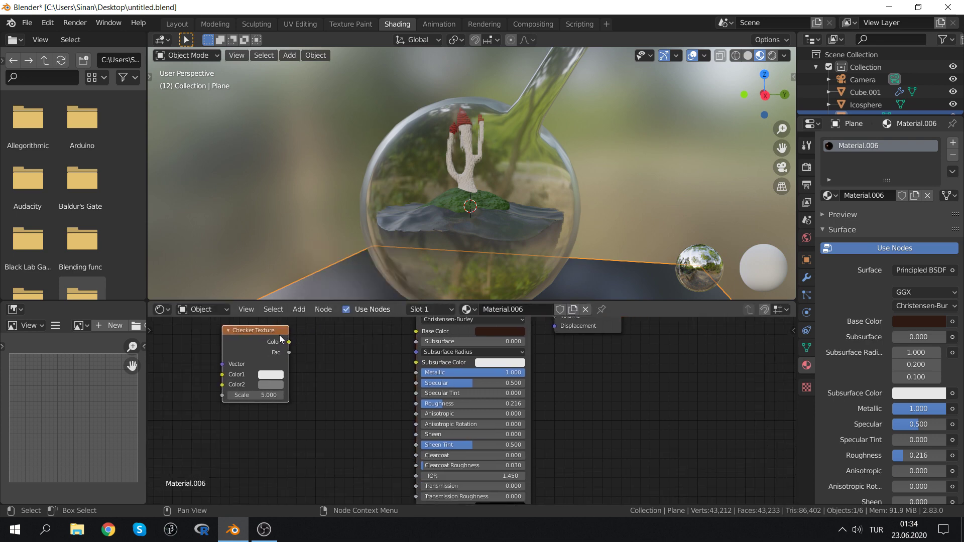
# Add a Bump node driven by checker Fac into the shader Normal, then view through the camera
pyautogui.hotkey('shift', 'a')
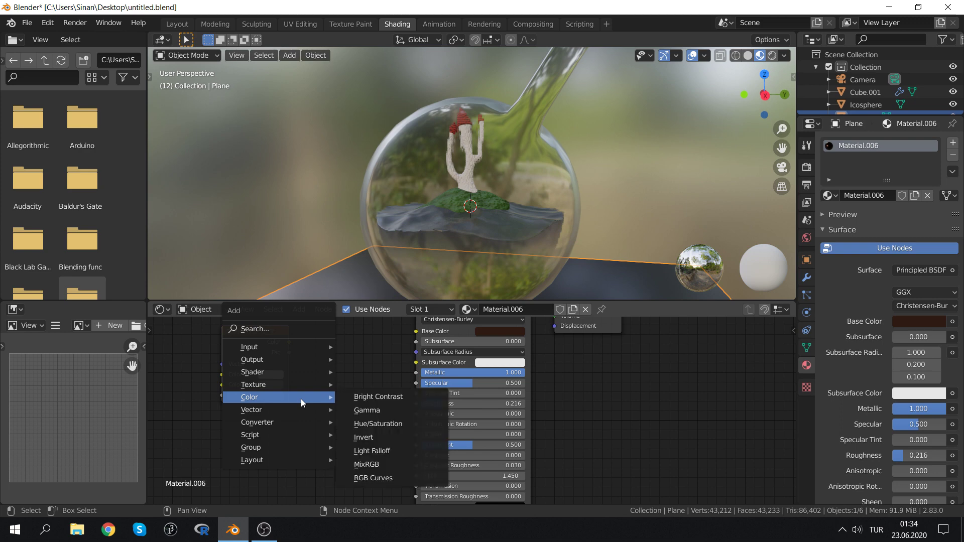
pyautogui.moveTo(252, 410)
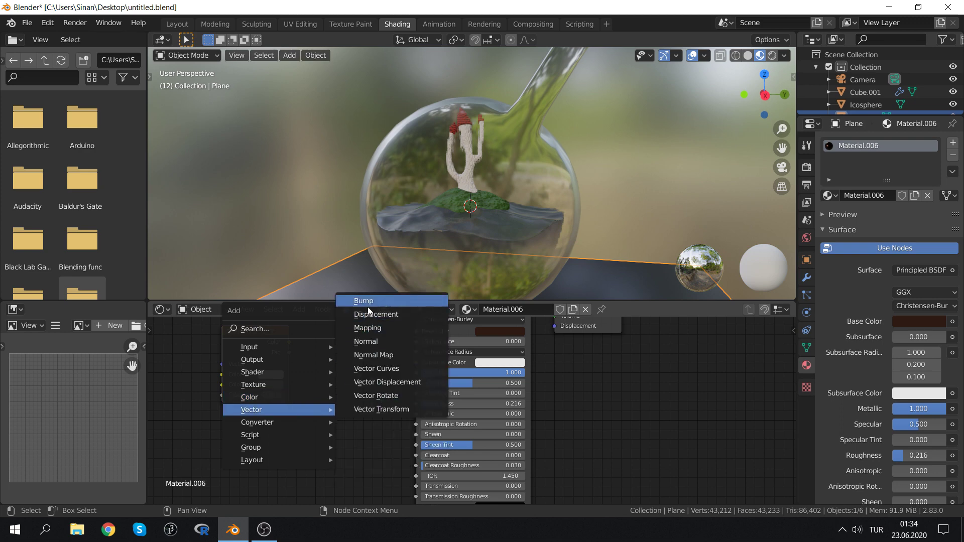
pyautogui.click(362, 301)
pyautogui.click(315, 402)
pyautogui.moveTo(289, 353); pyautogui.dragTo(317, 466)
pyautogui.moveTo(383, 418)
pyautogui.mouseDown()
pyautogui.moveTo(391, 443)
pyautogui.moveTo(369, 344)
pyautogui.moveTo(379, 368)
pyautogui.mouseUp()
pyautogui.moveTo(390, 430); pyautogui.dragTo(404, 459)
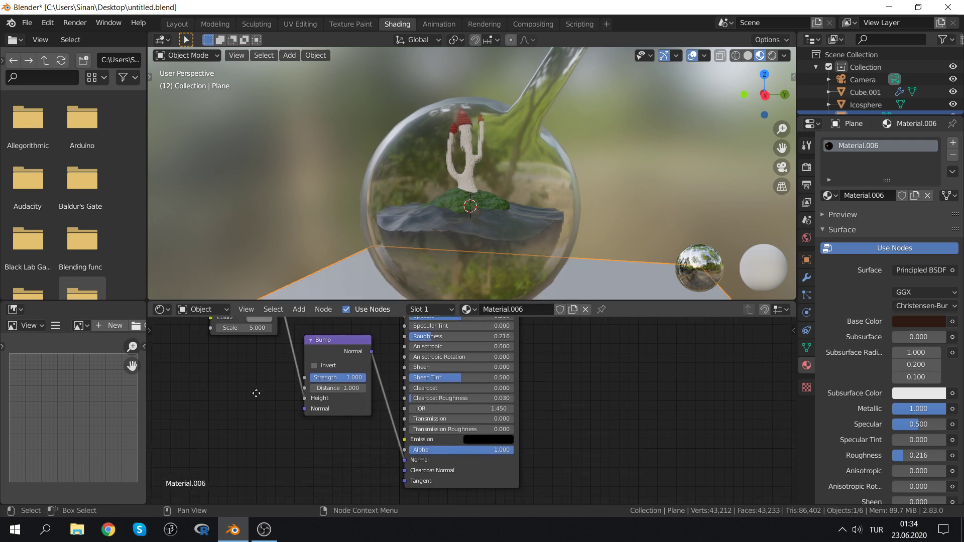
pyautogui.moveTo(391, 432); pyautogui.dragTo(415, 469, button='middle')
pyautogui.moveTo(380, 200)
pyautogui.mouseDown(button='middle')
pyautogui.moveTo(394, 236)
pyautogui.moveTo(486, 266)
pyautogui.moveTo(402, 207)
pyautogui.mouseUp(button='middle')
pyautogui.press('KP_0')
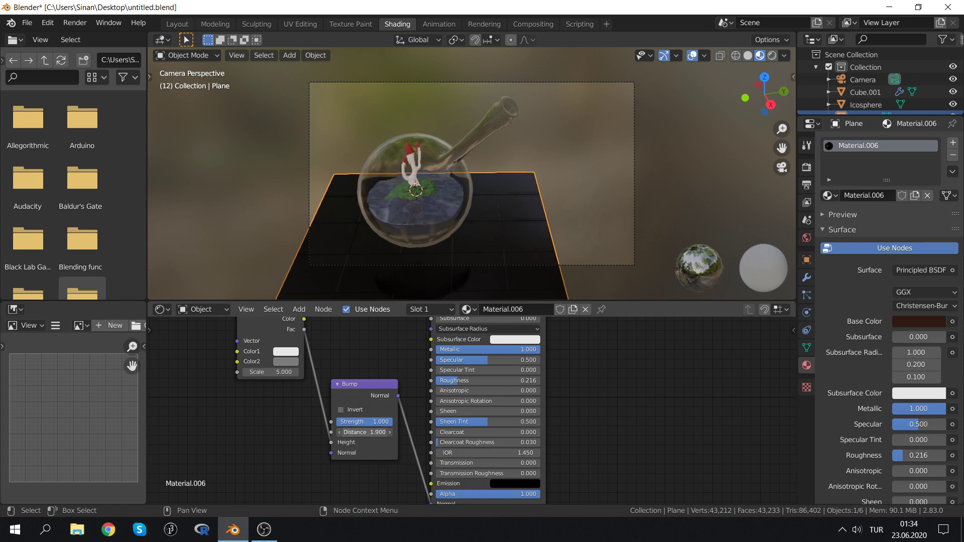
# Feed the checker Color into Base Color and make Color1 dark red
pyautogui.click(341, 410)
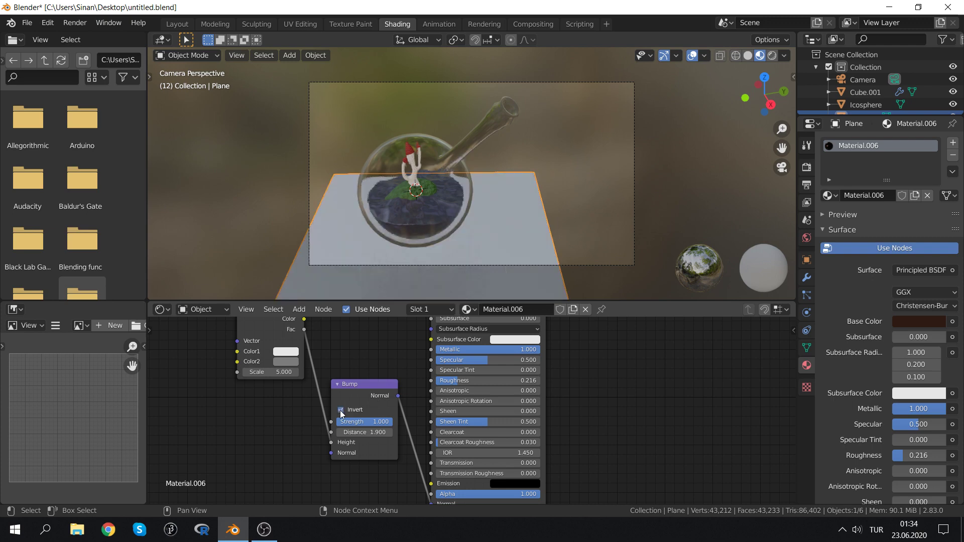
pyautogui.moveTo(309, 339); pyautogui.dragTo(296, 400, button='middle')
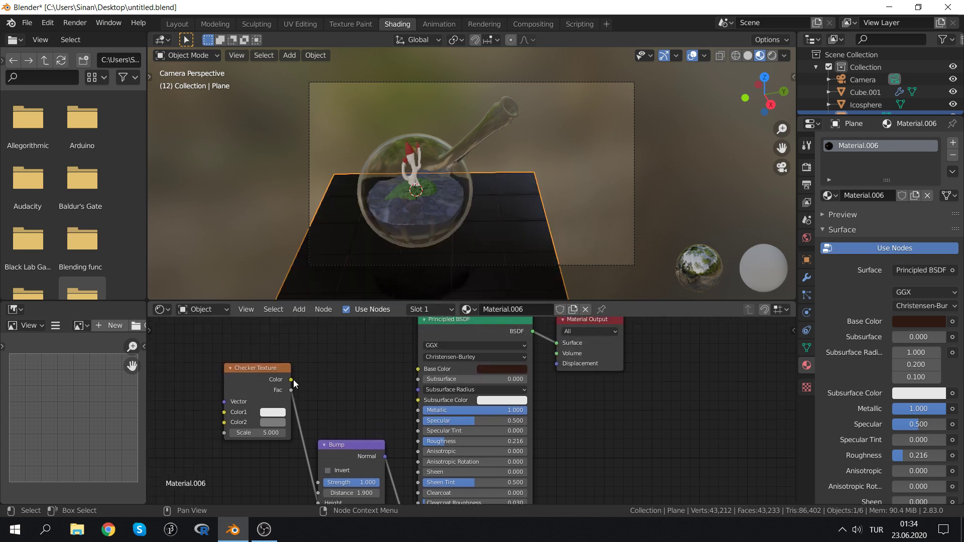
pyautogui.moveTo(292, 379); pyautogui.dragTo(421, 372)
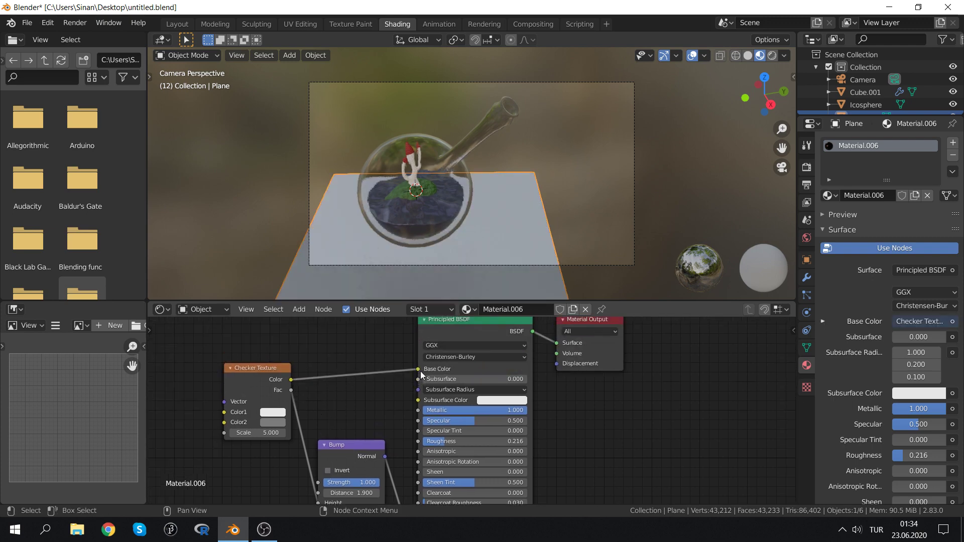
pyautogui.click(278, 411)
pyautogui.moveTo(307, 334)
pyautogui.mouseDown()
pyautogui.moveTo(296, 346)
pyautogui.moveTo(301, 335)
pyautogui.mouseUp()
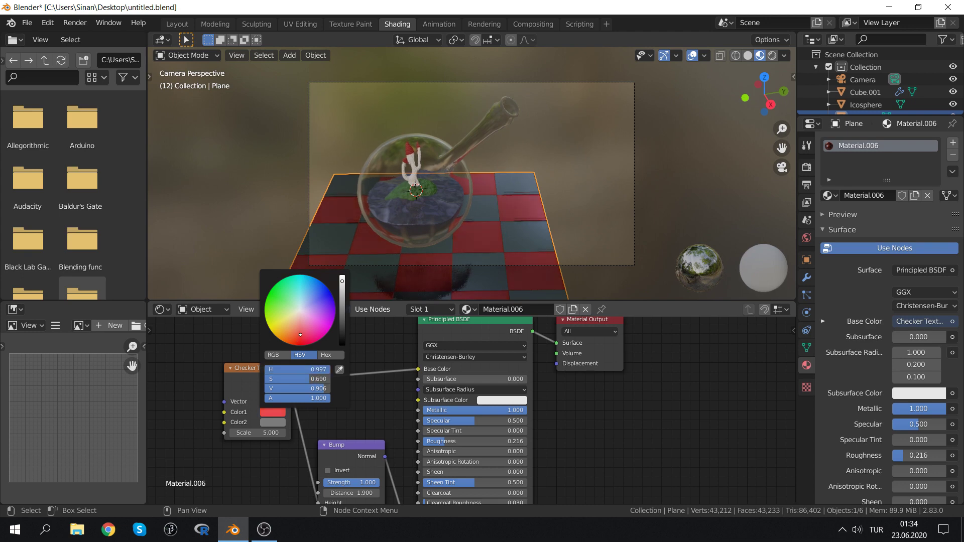
pyautogui.moveTo(342, 301); pyautogui.dragTo(342, 335)
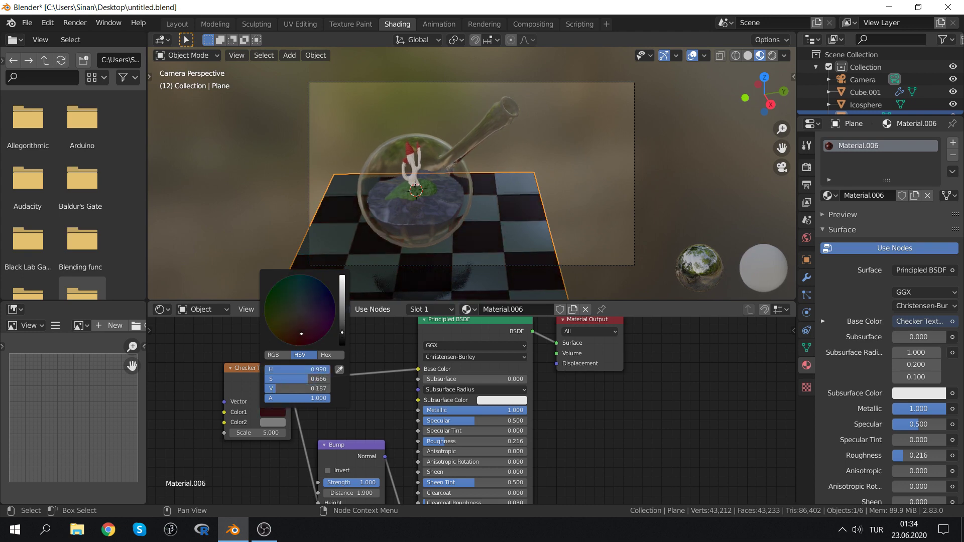
# Set the checker Scale to 15.3 and lower the floor Roughness to 0.063
pyautogui.click(259, 432)
pyautogui.write('16')
pyautogui.press('Return')
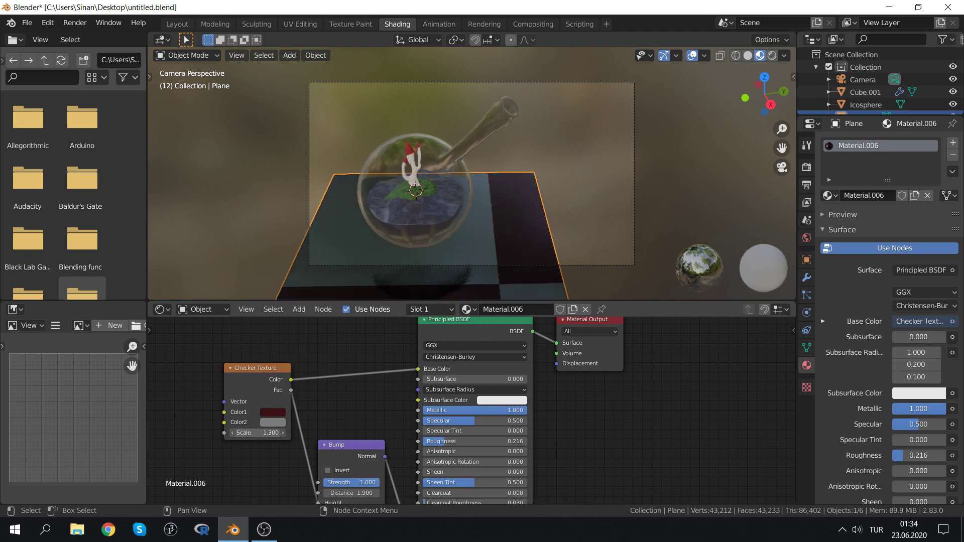
pyautogui.moveTo(266, 433); pyautogui.dragTo(259, 433)
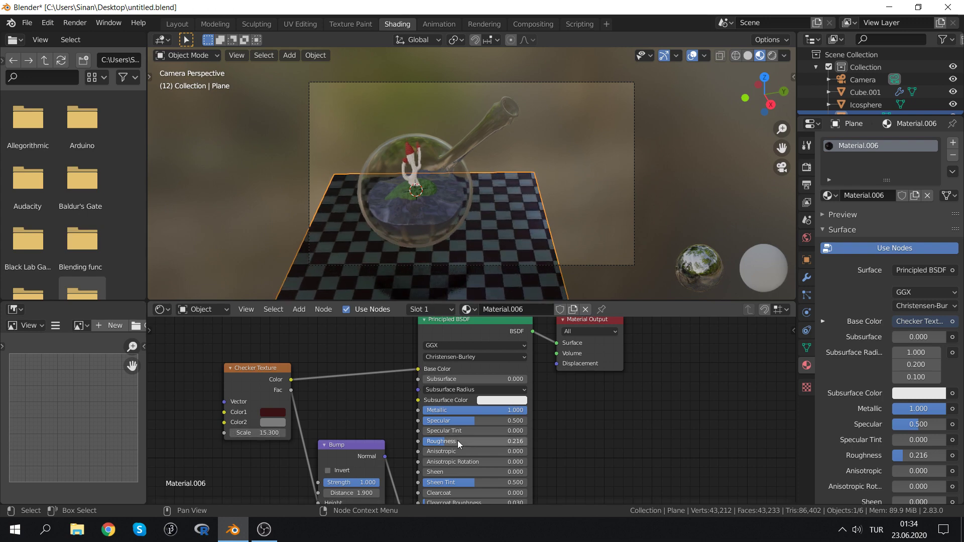
pyautogui.moveTo(447, 441)
pyautogui.mouseDown()
pyautogui.moveTo(511, 442)
pyautogui.moveTo(433, 441)
pyautogui.mouseUp()
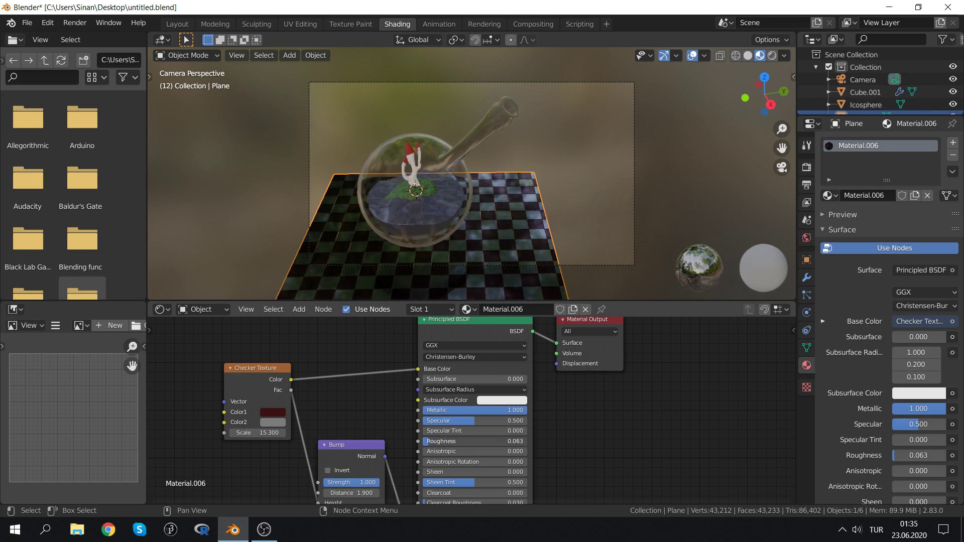
# Move the Checker Texture and Bump nodes aside to make room
pyautogui.moveTo(334, 399); pyautogui.dragTo(330, 383, button='middle')
pyautogui.moveTo(261, 397); pyautogui.dragTo(193, 421)
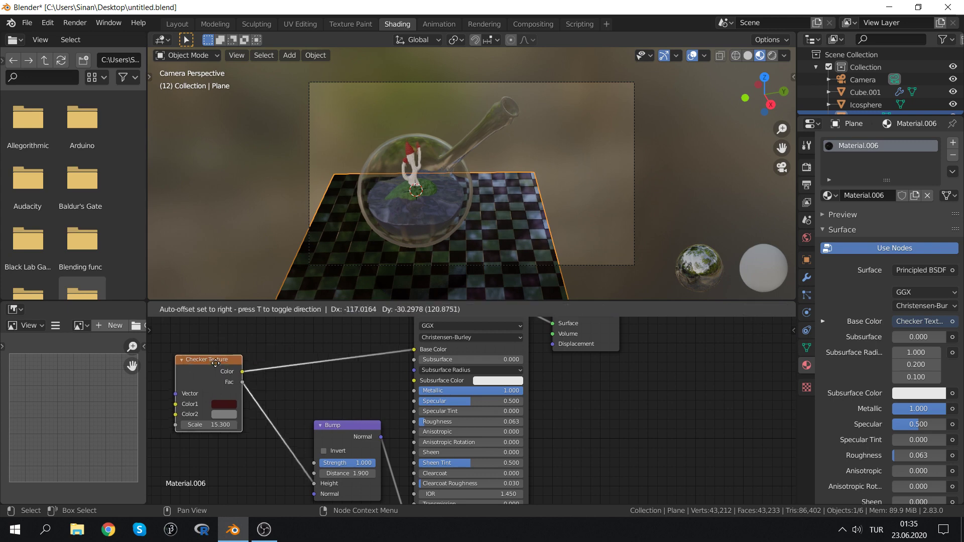
pyautogui.moveTo(274, 408)
pyautogui.mouseDown(button='middle')
pyautogui.moveTo(335, 360)
pyautogui.moveTo(432, 399)
pyautogui.mouseUp(button='middle')
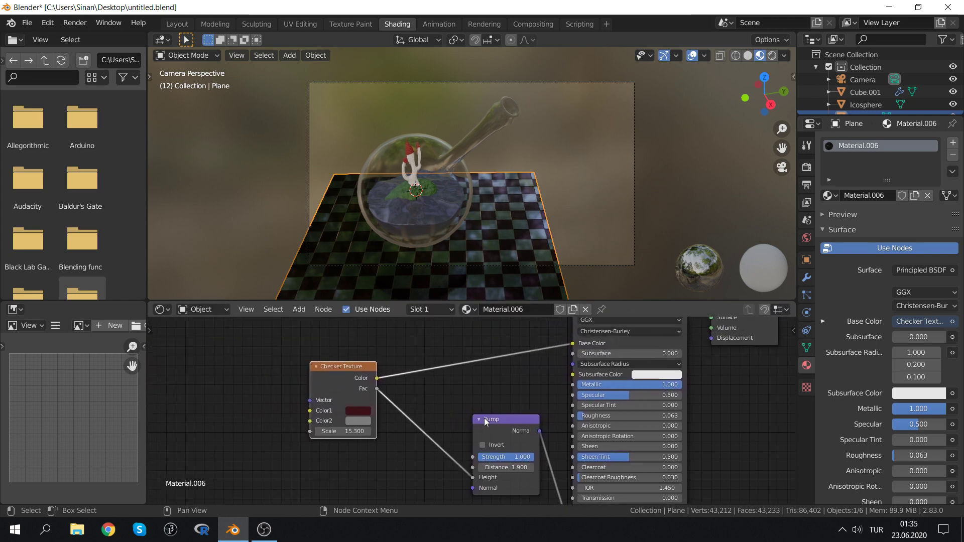
pyautogui.moveTo(486, 424); pyautogui.dragTo(447, 453)
pyautogui.moveTo(339, 364); pyautogui.dragTo(210, 354)
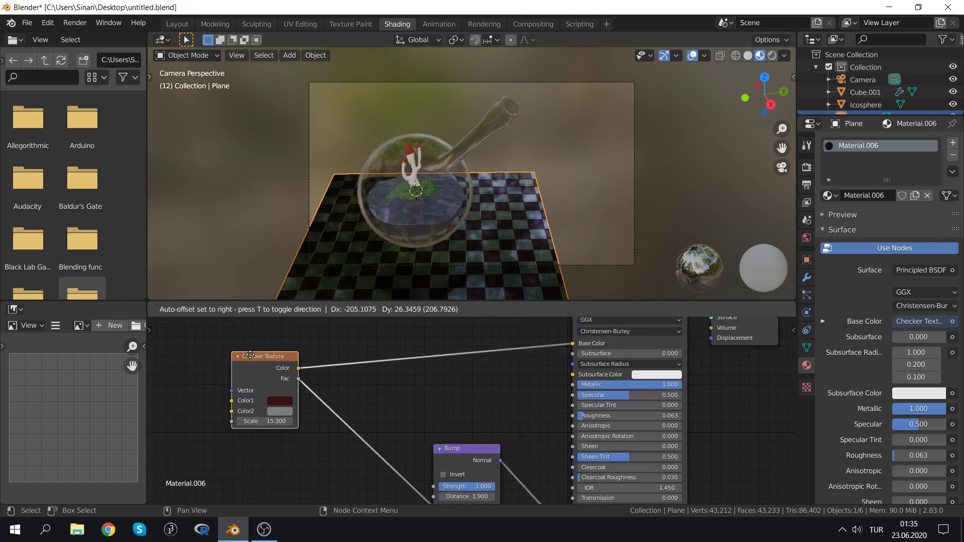
# Insert a MixRGB node at Fac 0.5 on the checker-to-Base Color link
pyautogui.hotkey('shift', 'a')
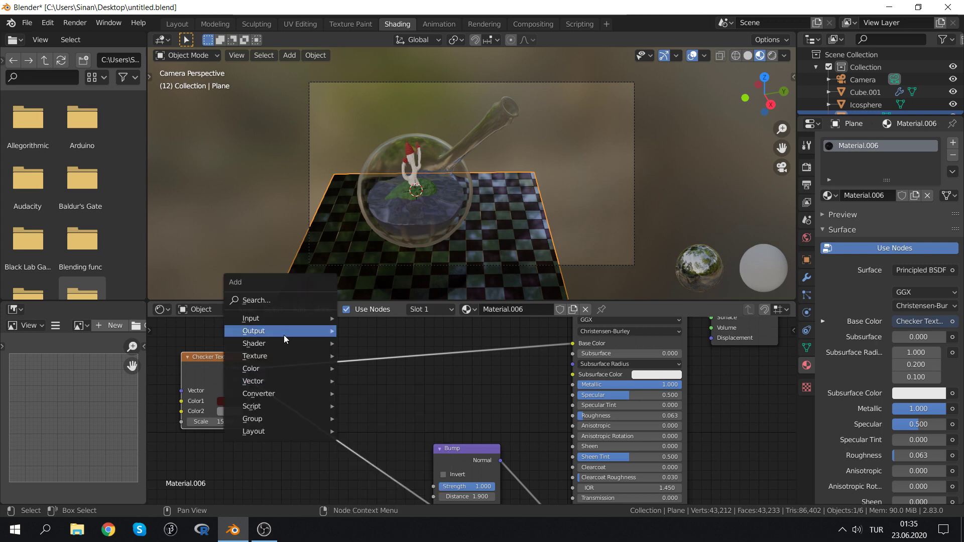
pyautogui.moveTo(277, 368)
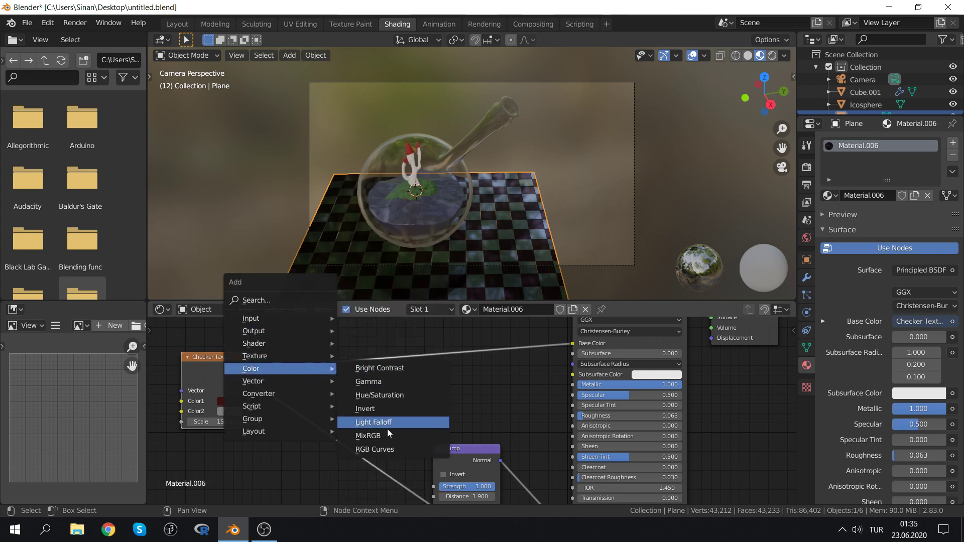
pyautogui.click(389, 436)
pyautogui.click(392, 339)
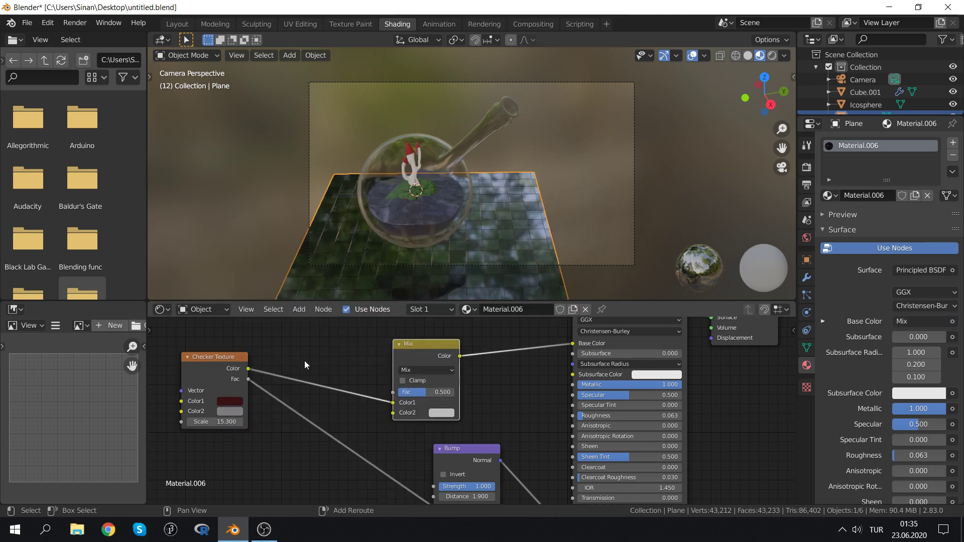
pyautogui.hotkey('shift', 'a')
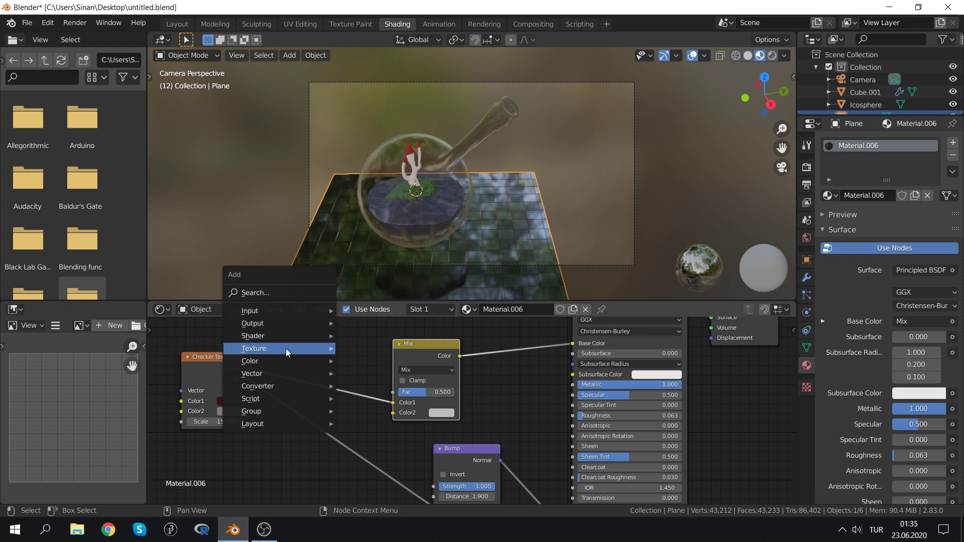
pyautogui.moveTo(254, 348)
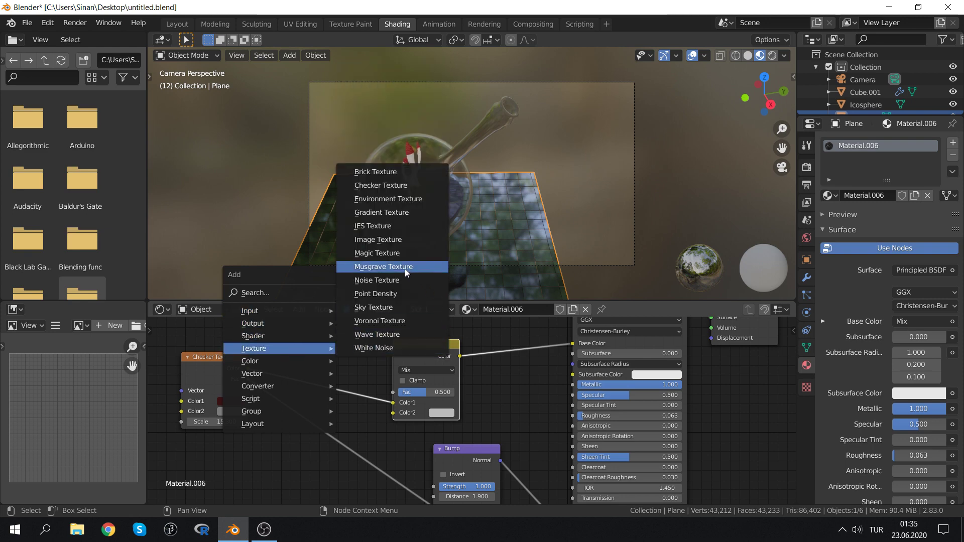
# Add a Musgrave Texture (Scale 3.4, Detail 16) feeding the Mix node
pyautogui.click(404, 269)
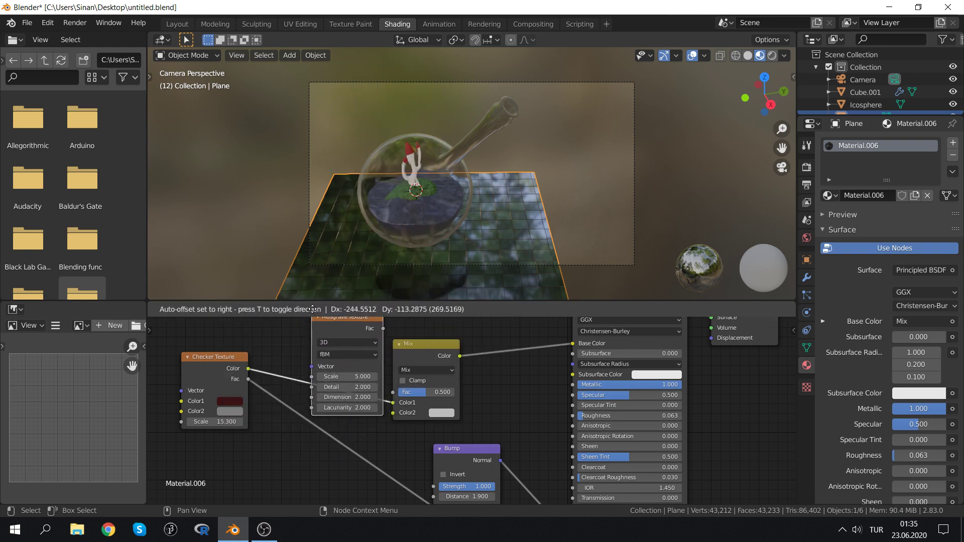
pyautogui.click(241, 449)
pyautogui.moveTo(311, 472); pyautogui.dragTo(393, 412)
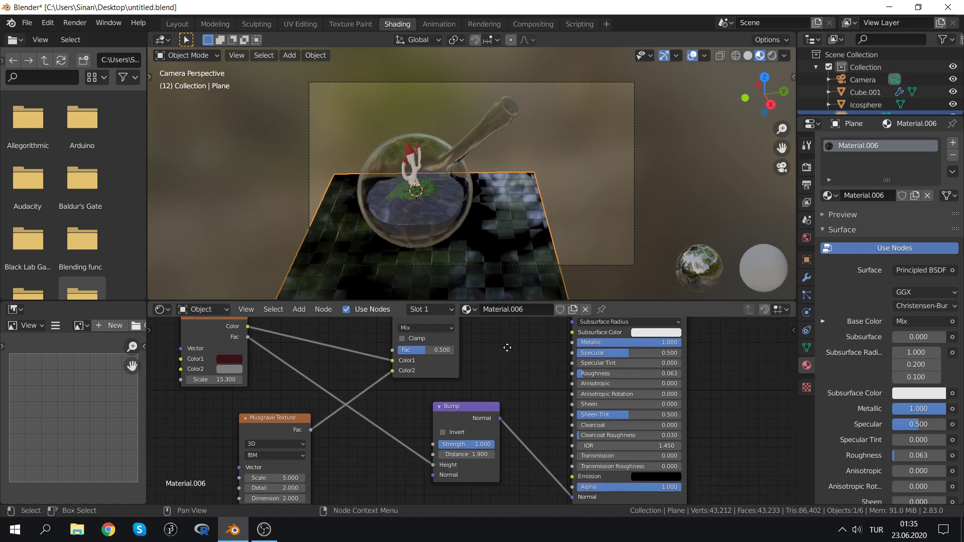
pyautogui.scroll(-2, 482, 371)
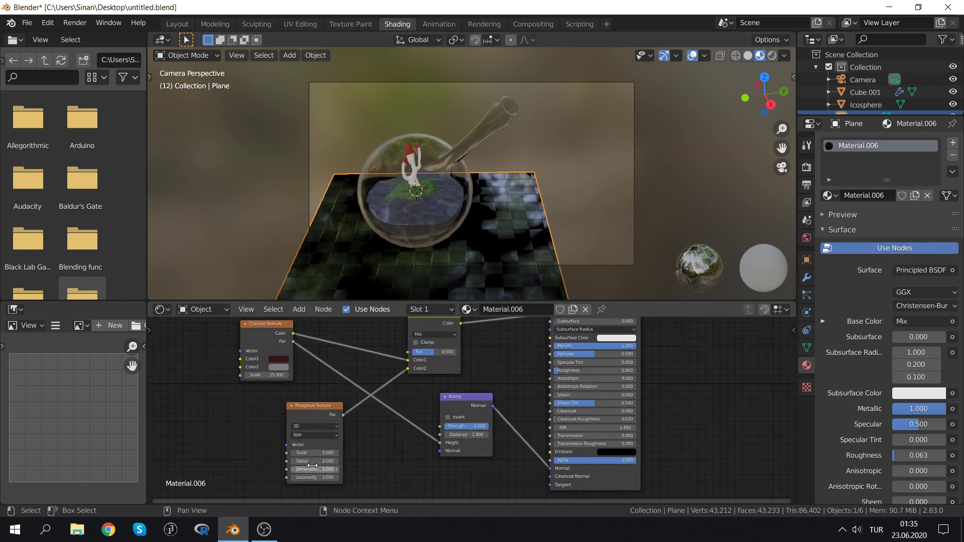
pyautogui.moveTo(321, 453)
pyautogui.mouseDown()
pyautogui.moveTo(302, 453)
pyautogui.moveTo(352, 461)
pyautogui.mouseUp()
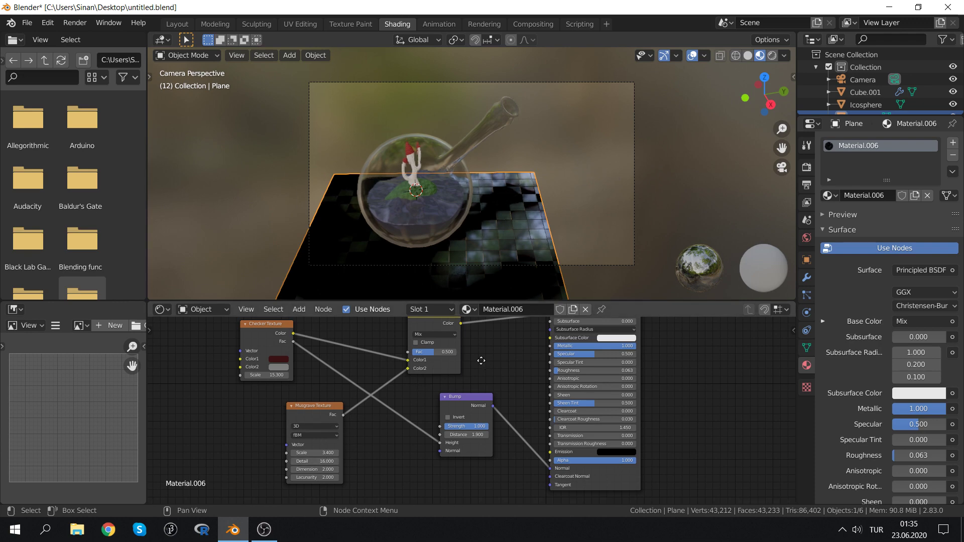
# Connect the Mix output into the Bump Height and rearrange the Mix, Bump and Musgrave nodes
pyautogui.moveTo(481, 360); pyautogui.dragTo(390, 371, button='middle')
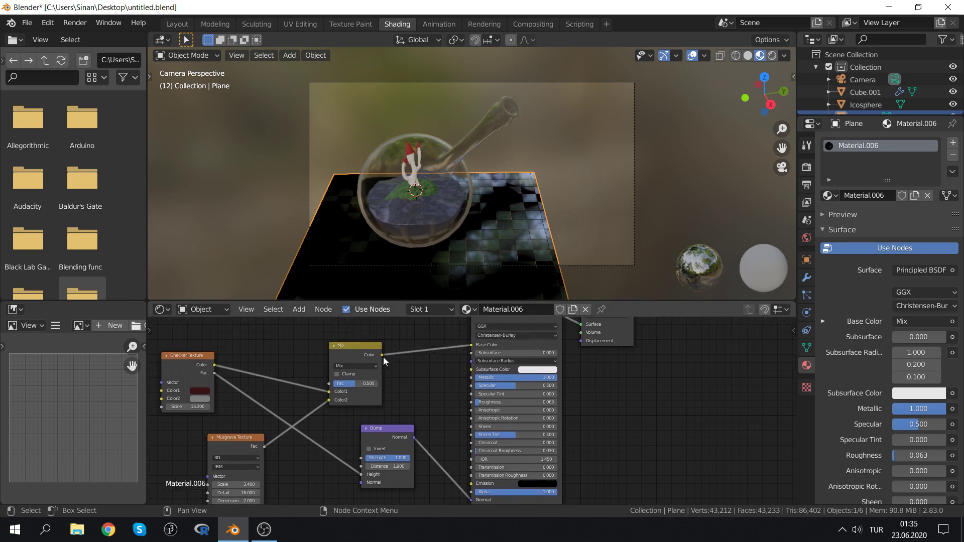
pyautogui.moveTo(347, 345); pyautogui.dragTo(326, 339)
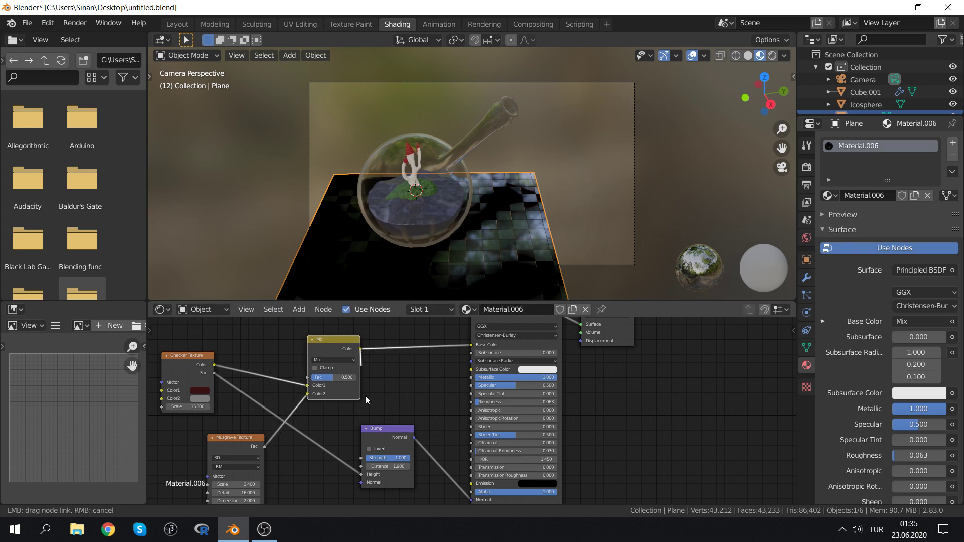
pyautogui.moveTo(362, 474); pyautogui.dragTo(363, 475)
pyautogui.moveTo(374, 428); pyautogui.dragTo(401, 412)
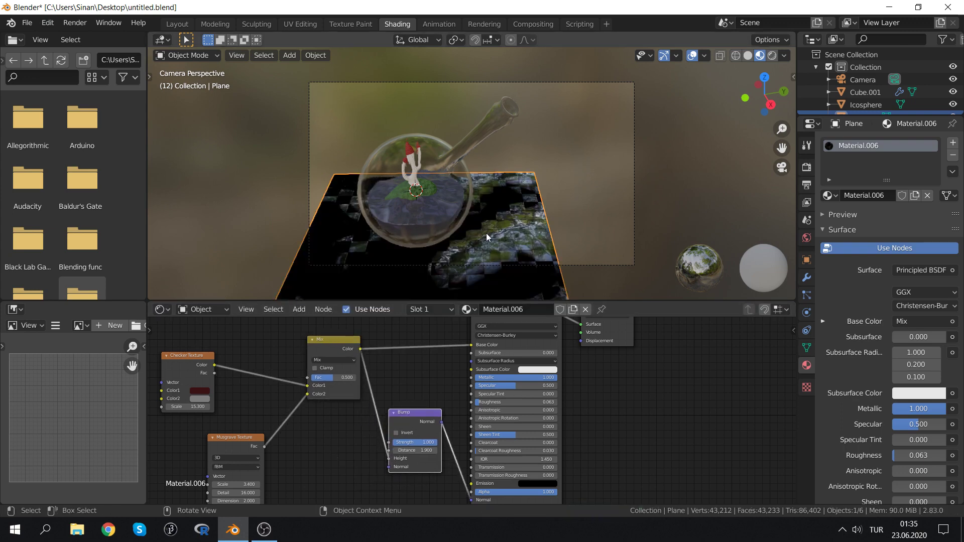
pyautogui.moveTo(453, 249)
pyautogui.mouseDown(button='middle')
pyautogui.moveTo(451, 235)
pyautogui.moveTo(452, 251)
pyautogui.mouseUp(button='middle')
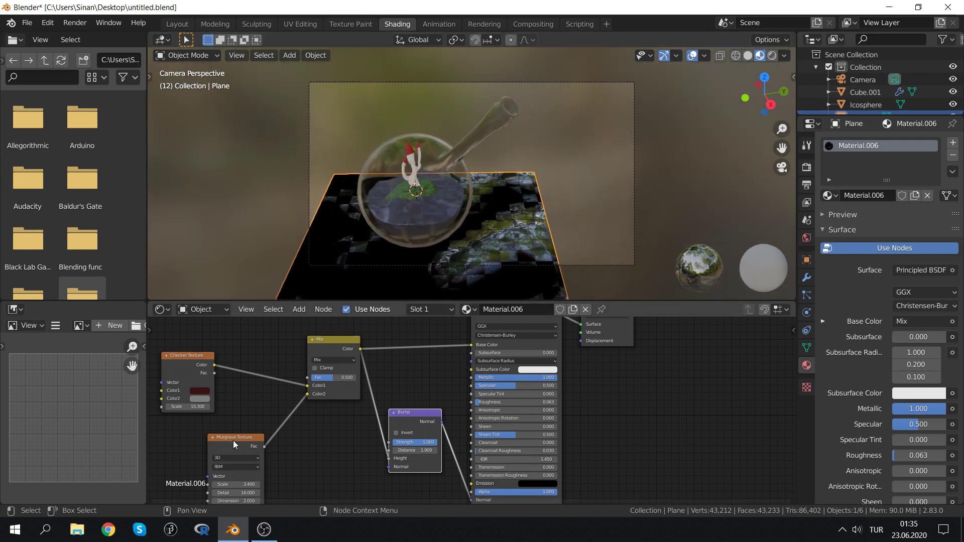
pyautogui.moveTo(233, 441); pyautogui.dragTo(259, 384)
pyautogui.scroll(2, 270, 372)
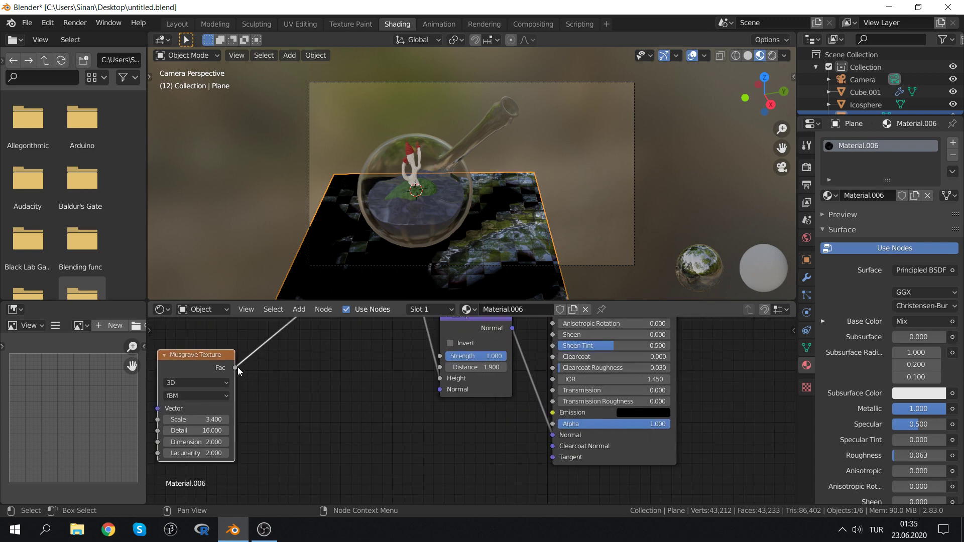
pyautogui.moveTo(302, 337); pyautogui.dragTo(352, 396, button='middle')
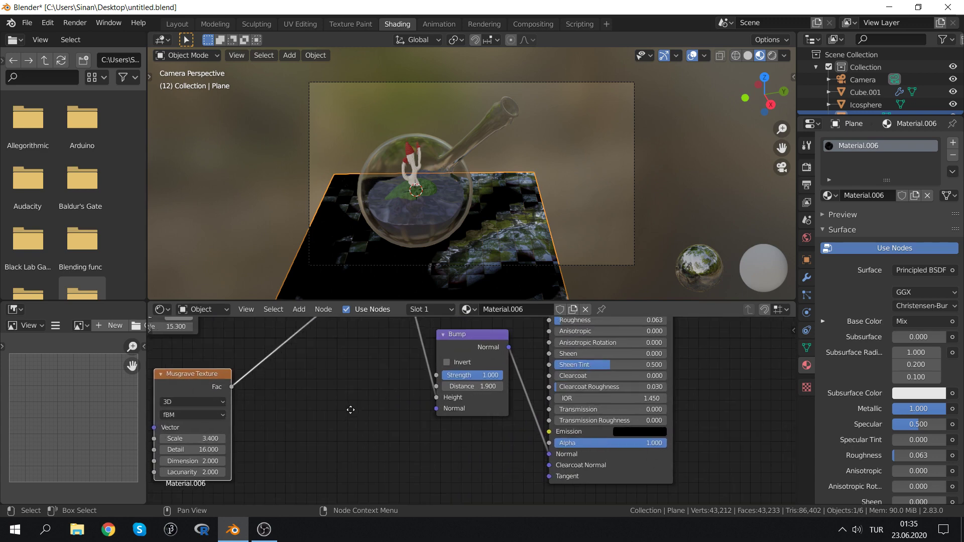
# Insert a MixRGB node on the Musgrave link with a reddish-orange Color2
pyautogui.moveTo(261, 414); pyautogui.dragTo(219, 424)
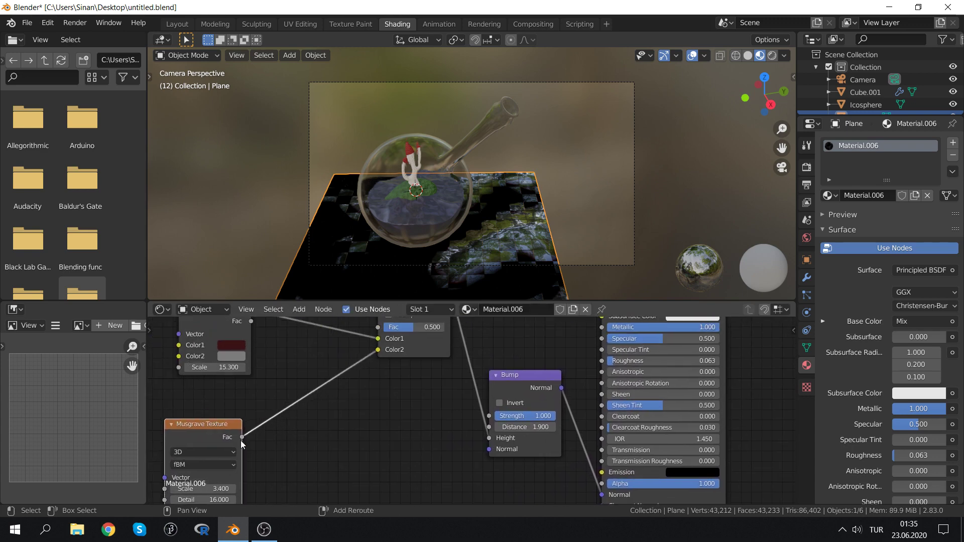
pyautogui.hotkey('shift', 'a')
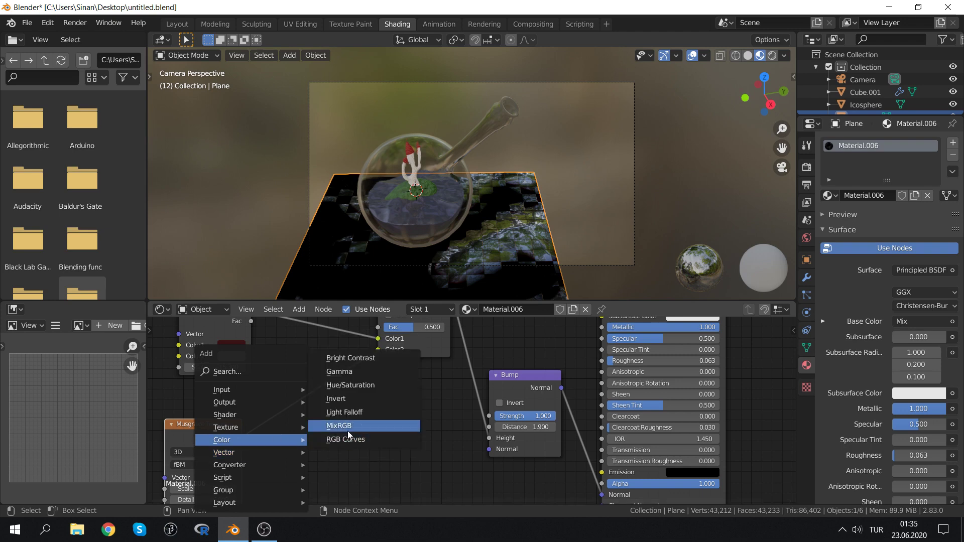
pyautogui.click(347, 426)
pyautogui.click(303, 382)
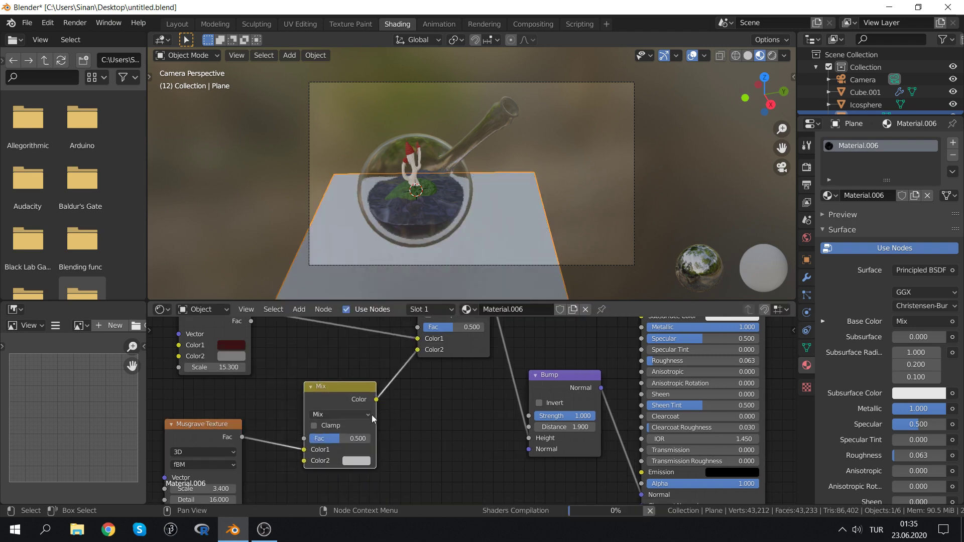
pyautogui.click(352, 460)
pyautogui.click(378, 372)
pyautogui.moveTo(379, 370); pyautogui.dragTo(373, 372)
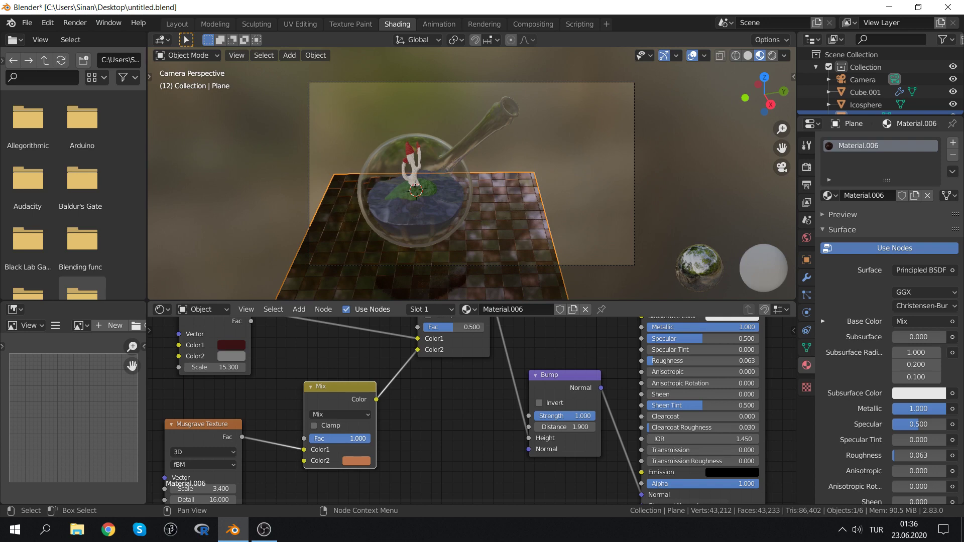
# Set the mix factor to 0.533, try Color Burn, then return to Mix blending
pyautogui.moveTo(362, 439); pyautogui.dragTo(341, 438)
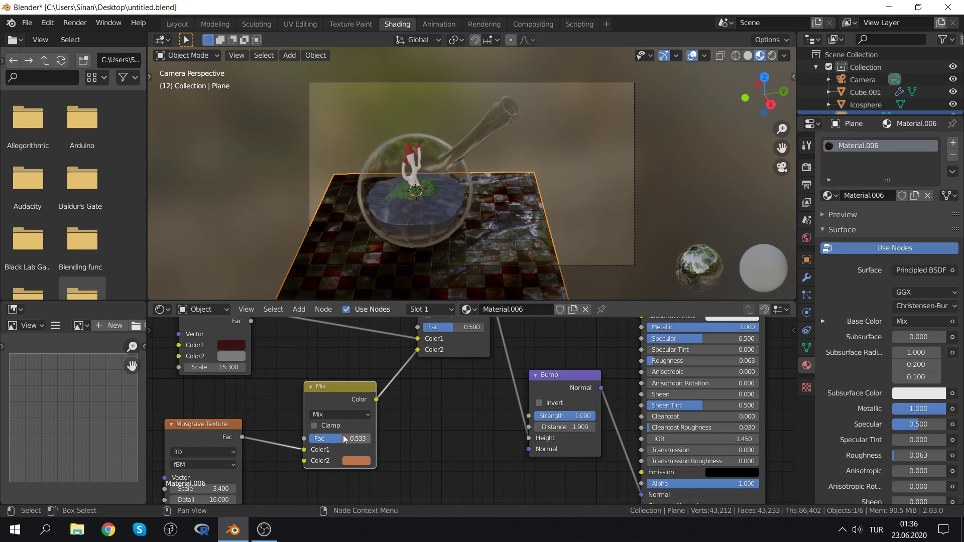
pyautogui.click(348, 415)
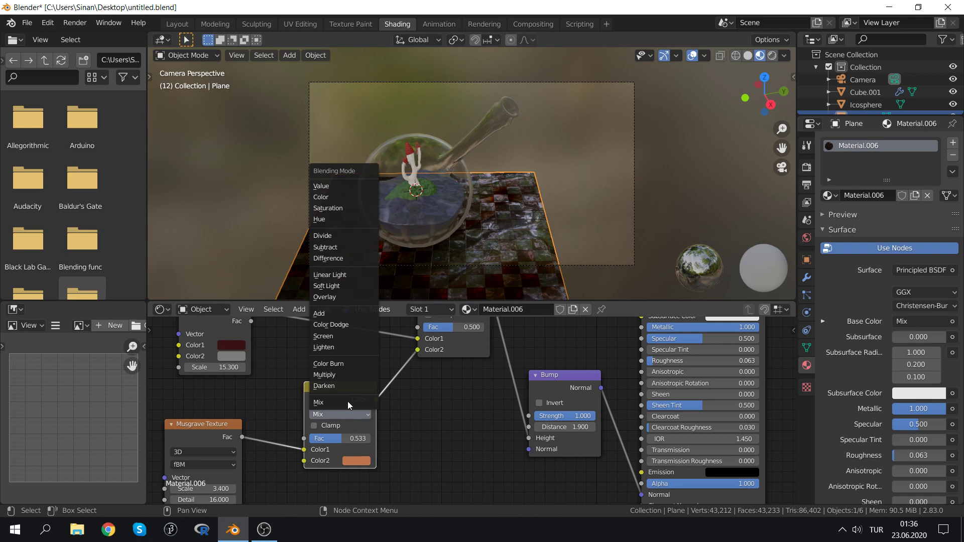
pyautogui.click(346, 367)
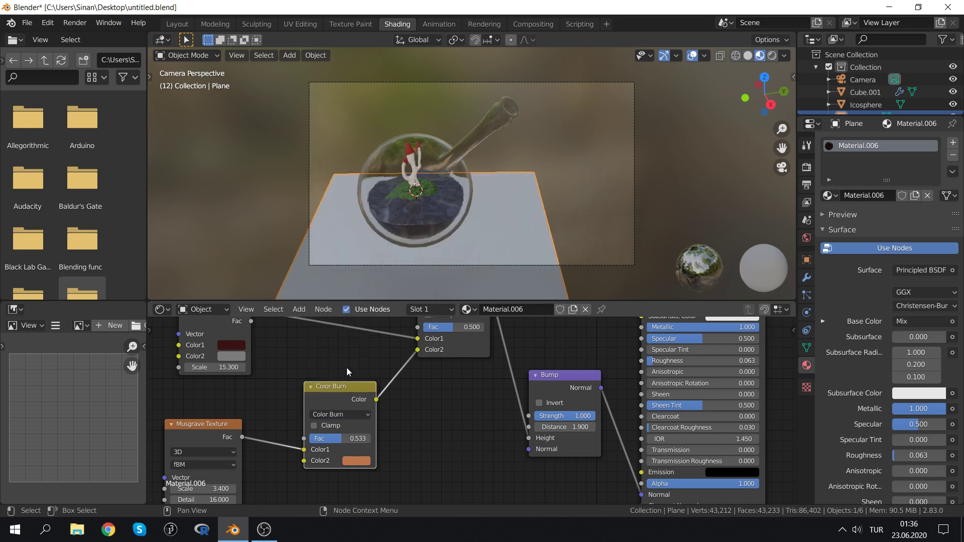
pyautogui.click(349, 418)
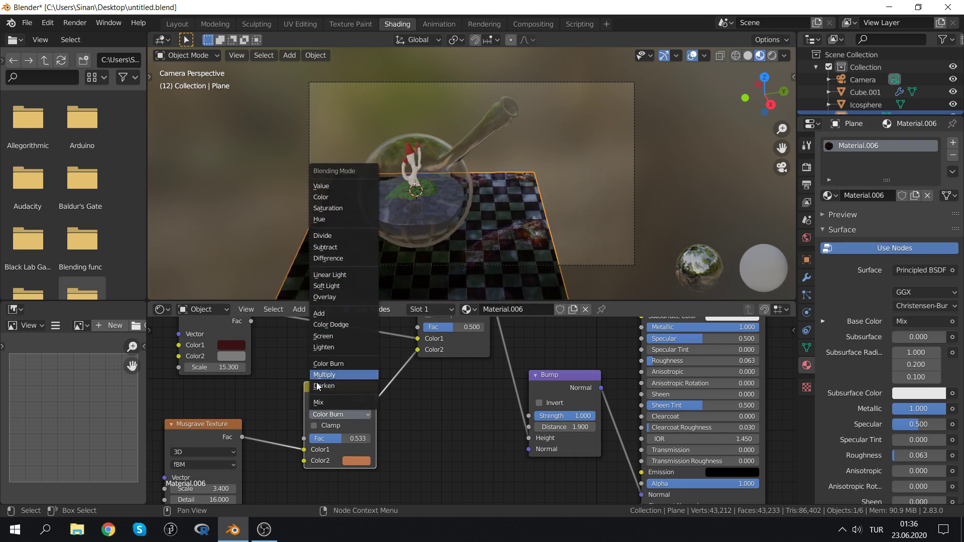
pyautogui.click(319, 402)
pyautogui.moveTo(426, 416); pyautogui.dragTo(399, 465, button='middle')
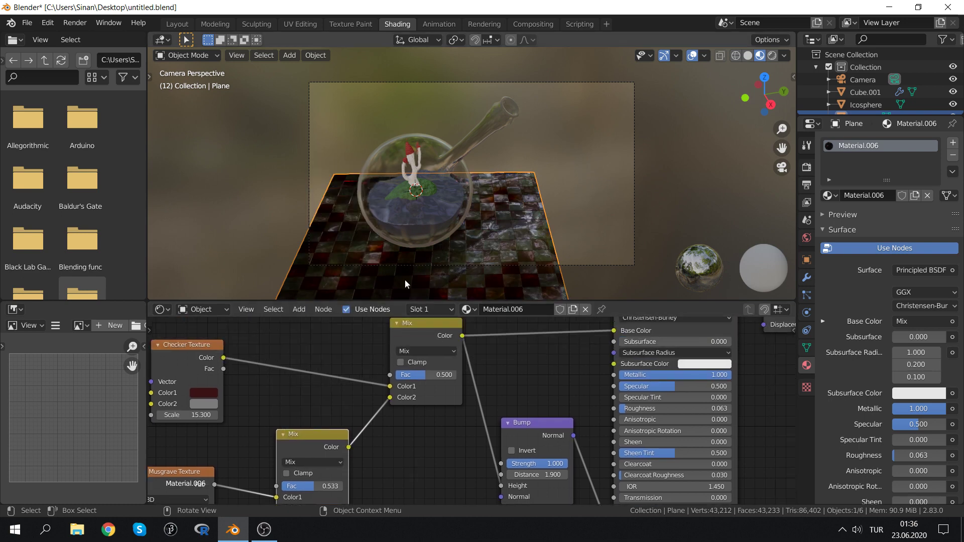
# Enlarge the floor plane, then duplicate it and rotate and scale the copy
pyautogui.press('s')
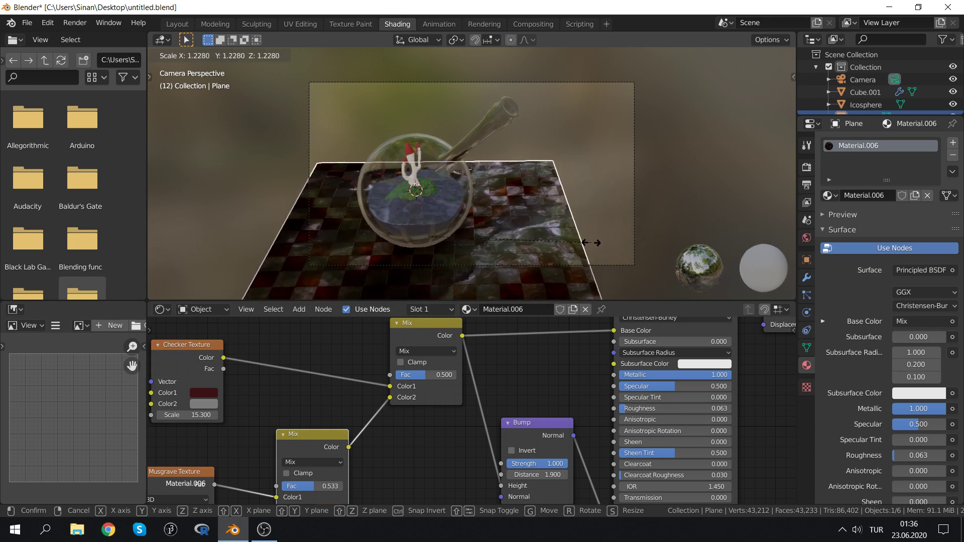
pyautogui.click(549, 246)
pyautogui.hotkey('shift', 'd')
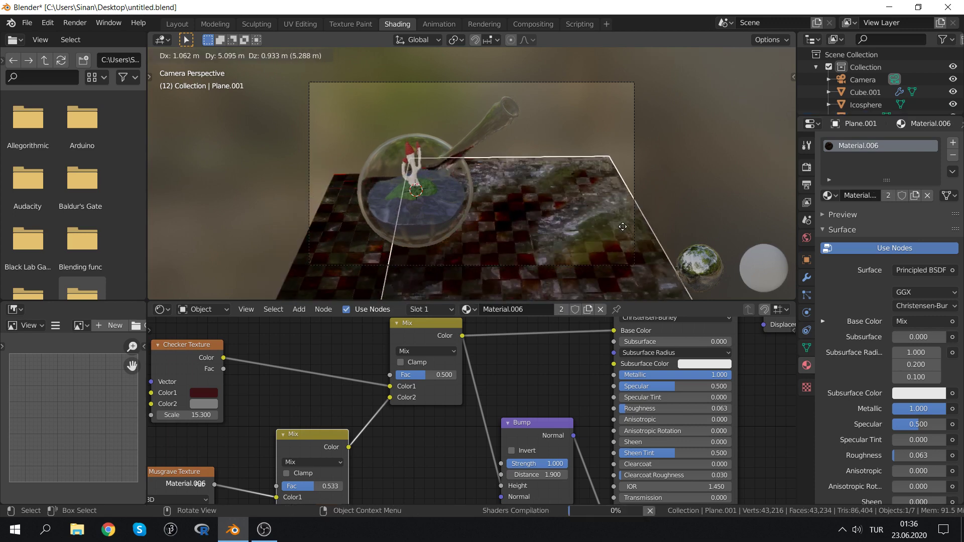
pyautogui.click(659, 239)
pyautogui.press('r')
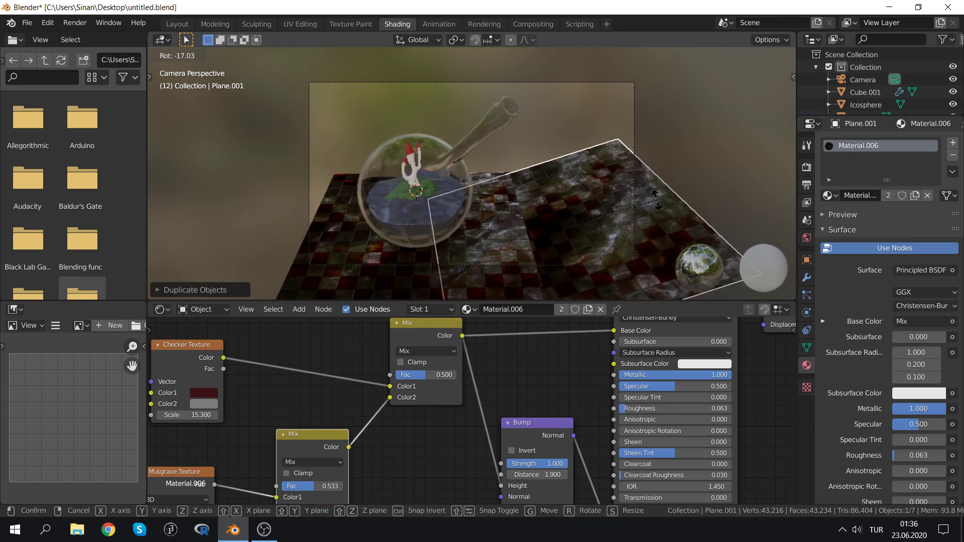
pyautogui.click(663, 206)
pyautogui.press('s')
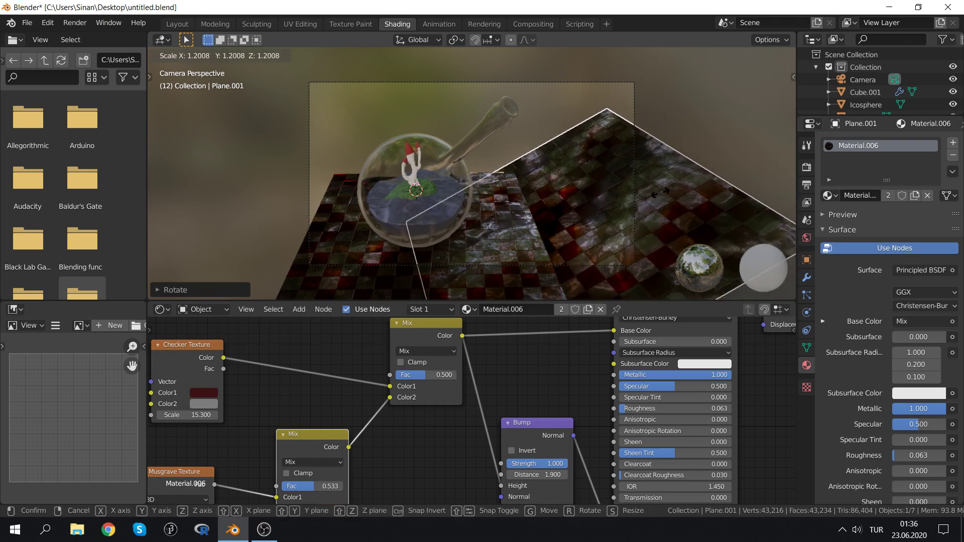
pyautogui.click(659, 194)
# Return to the camera view and delete the duplicate plane
pyautogui.click(666, 105)
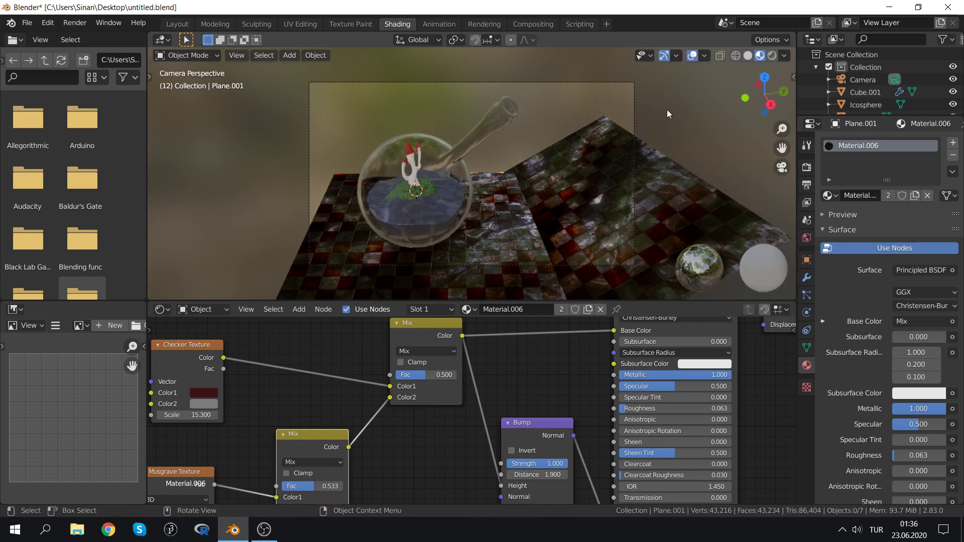
pyautogui.moveTo(667, 109)
pyautogui.mouseDown(button='middle')
pyautogui.moveTo(681, 164)
pyautogui.moveTo(620, 163)
pyautogui.mouseUp(button='middle')
pyautogui.press('KP_0')
pyautogui.click(620, 162)
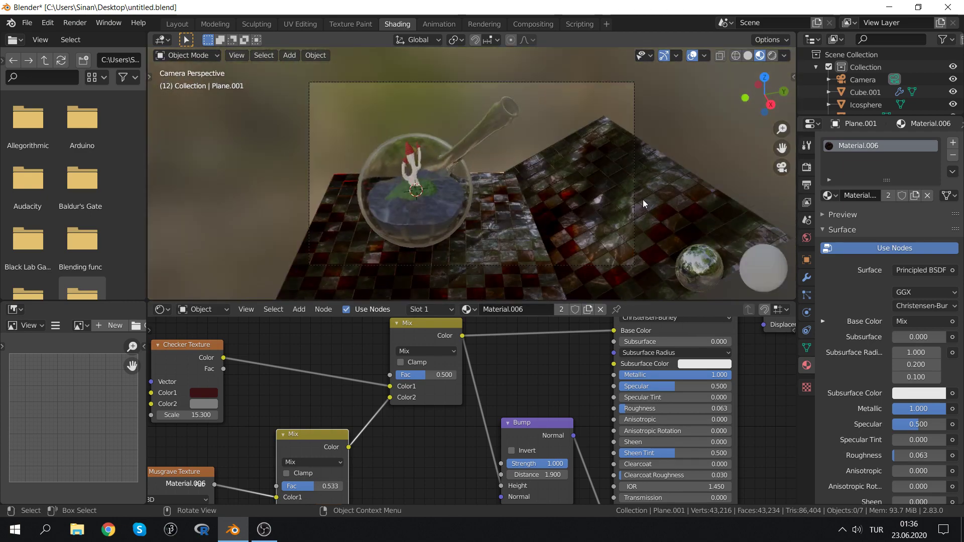
pyautogui.press('x')
pyautogui.click(685, 201)
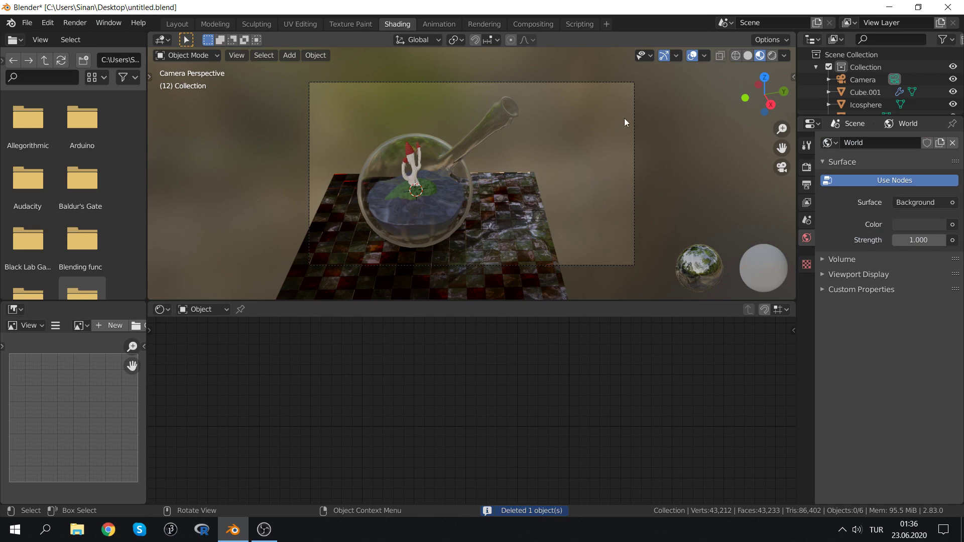
# Nudge the camera's position and select the glass flask
pyautogui.click(635, 126)
pyautogui.press('g')
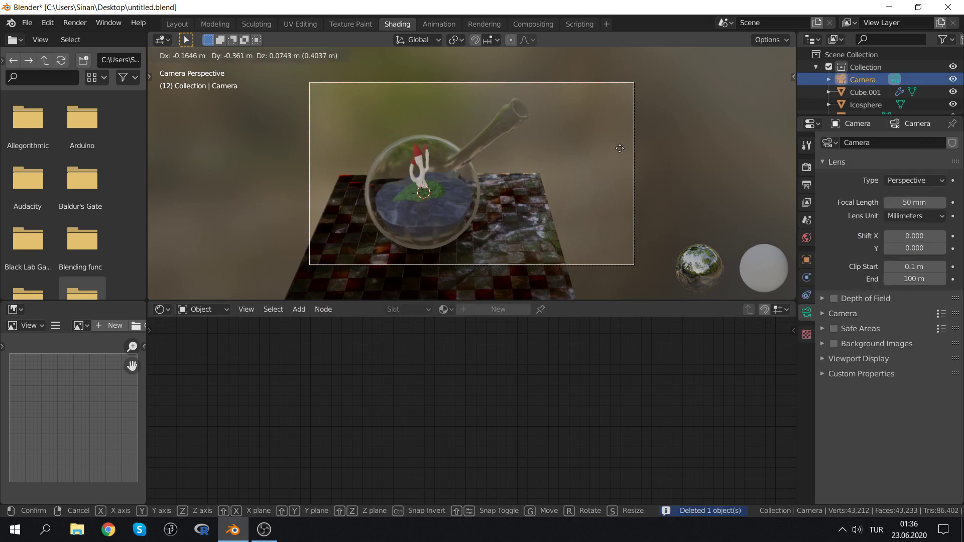
pyautogui.click(668, 155)
pyautogui.scroll(3, 436, 133)
pyautogui.click(453, 137)
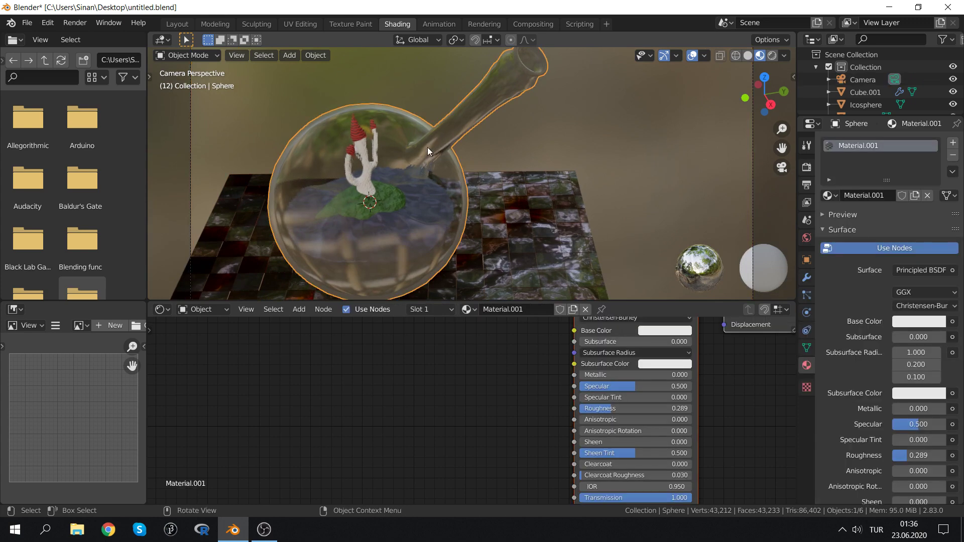
# Enter Edit Mode on the flask and select edge loops around its neck
pyautogui.press('Tab')
pyautogui.moveTo(426, 146); pyautogui.dragTo(437, 146, button='middle')
pyautogui.scroll(1, 437, 146)
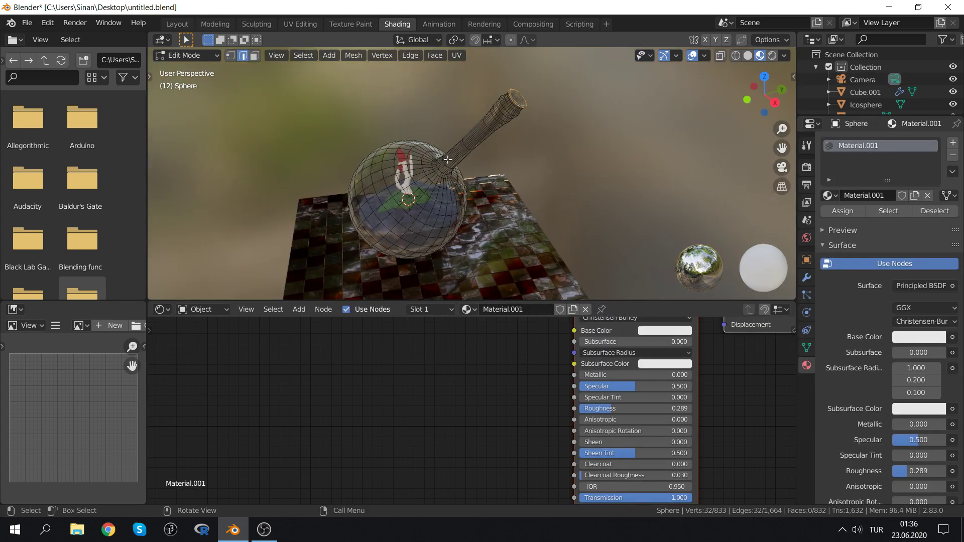
pyautogui.scroll(1, 447, 159)
pyautogui.scroll(2, 443, 151)
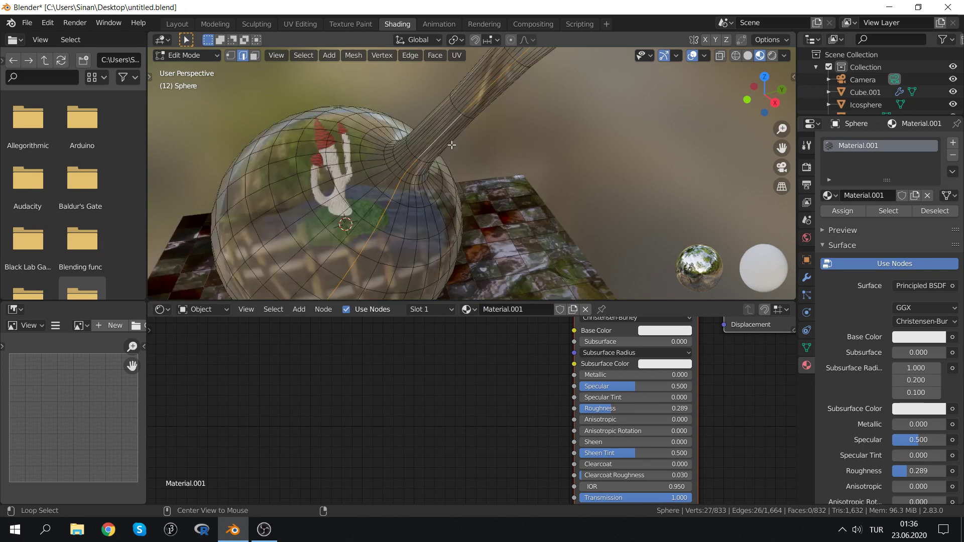
pyautogui.scroll(2, 427, 133)
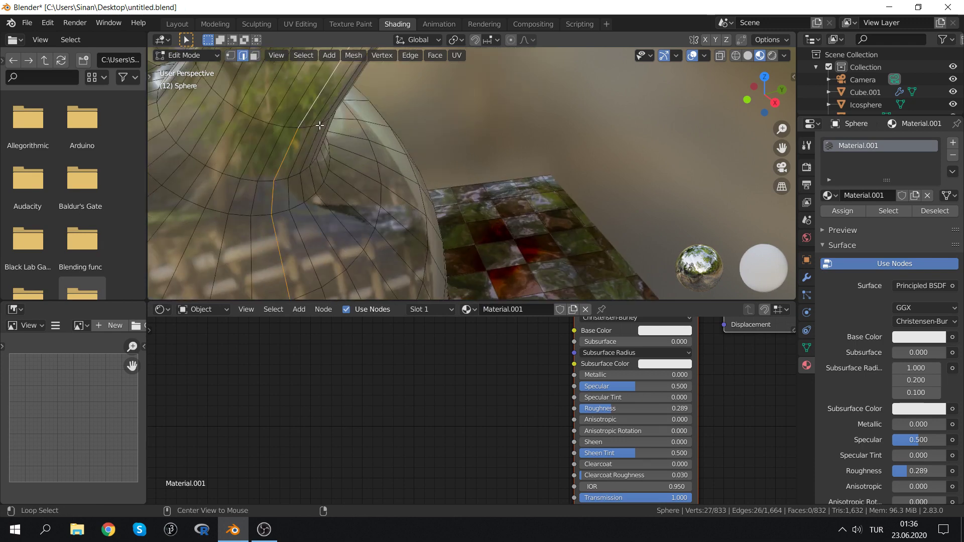
pyautogui.keyDown('alt'); pyautogui.click(286, 100); pyautogui.keyUp('alt')
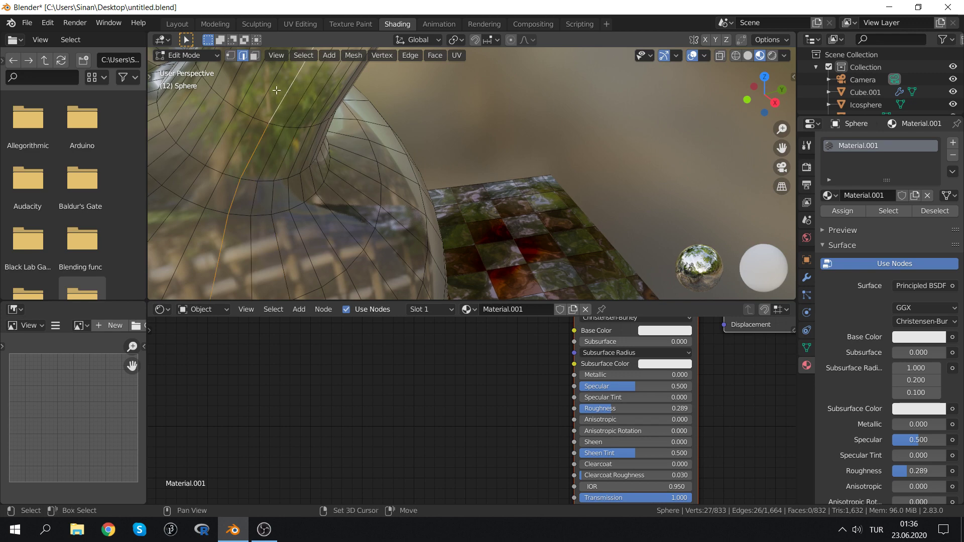
pyautogui.moveTo(285, 99)
pyautogui.mouseDown(button='middle')
pyautogui.moveTo(338, 213)
pyautogui.moveTo(384, 195)
pyautogui.mouseUp(button='middle')
pyautogui.keyDown('alt'); pyautogui.click(387, 193); pyautogui.keyUp('alt')
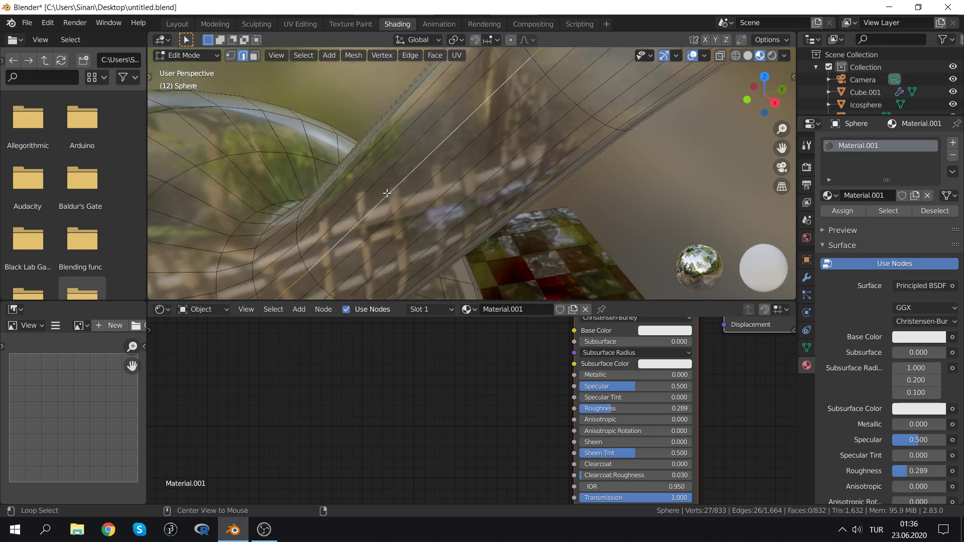
pyautogui.keyDown('alt'); pyautogui.click(398, 165); pyautogui.keyUp('alt')
pyautogui.keyDown('alt'); pyautogui.click(482, 126); pyautogui.keyUp('alt')
pyautogui.scroll(2, 475, 131)
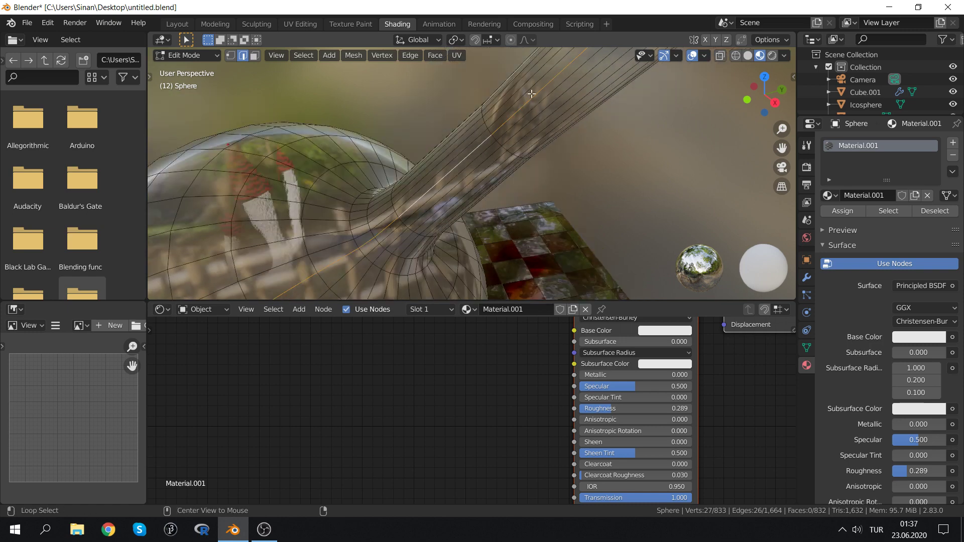
pyautogui.scroll(2, 540, 116)
pyautogui.scroll(-3, 540, 116)
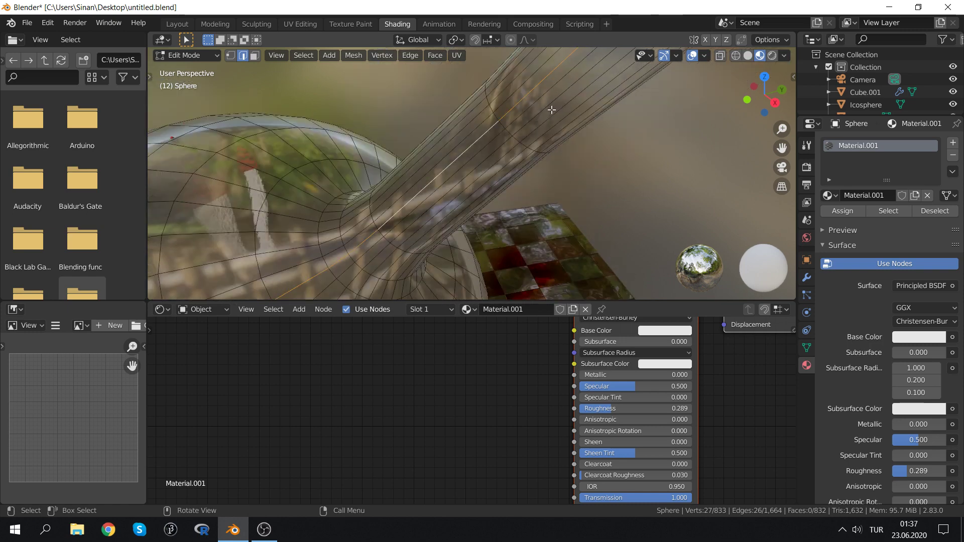
pyautogui.keyDown('alt'); pyautogui.click(504, 128); pyautogui.keyUp('alt')
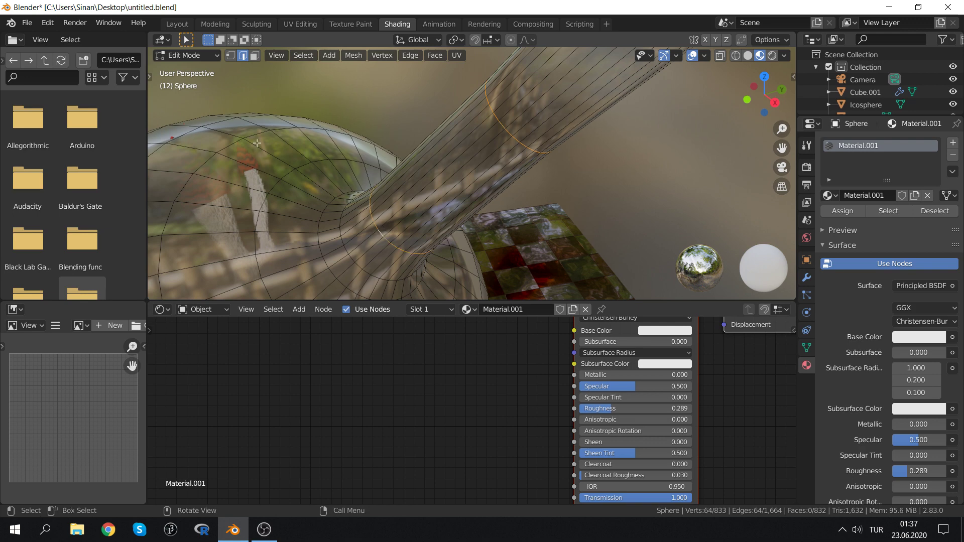
# Select the neck's ring of faces, duplicate it in place and enlarge it slightly
pyautogui.press('3')
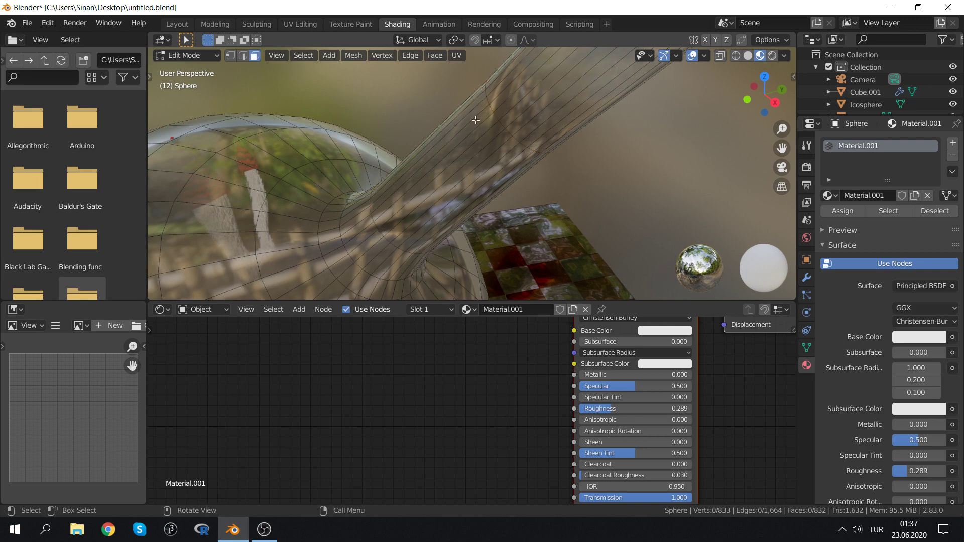
pyautogui.keyDown('alt'); pyautogui.click(434, 175); pyautogui.keyUp('alt')
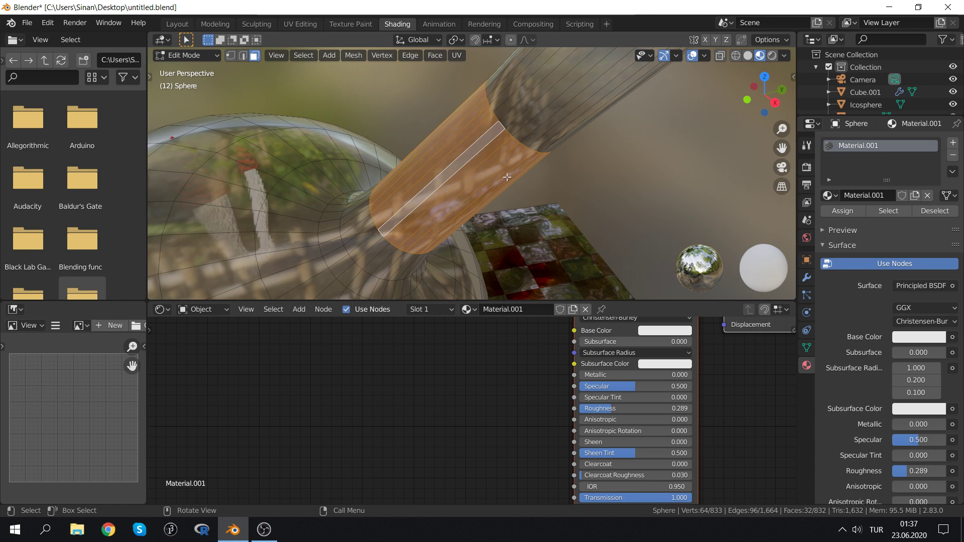
pyautogui.scroll(-5, 507, 176)
pyautogui.moveTo(507, 177); pyautogui.dragTo(479, 165, button='middle')
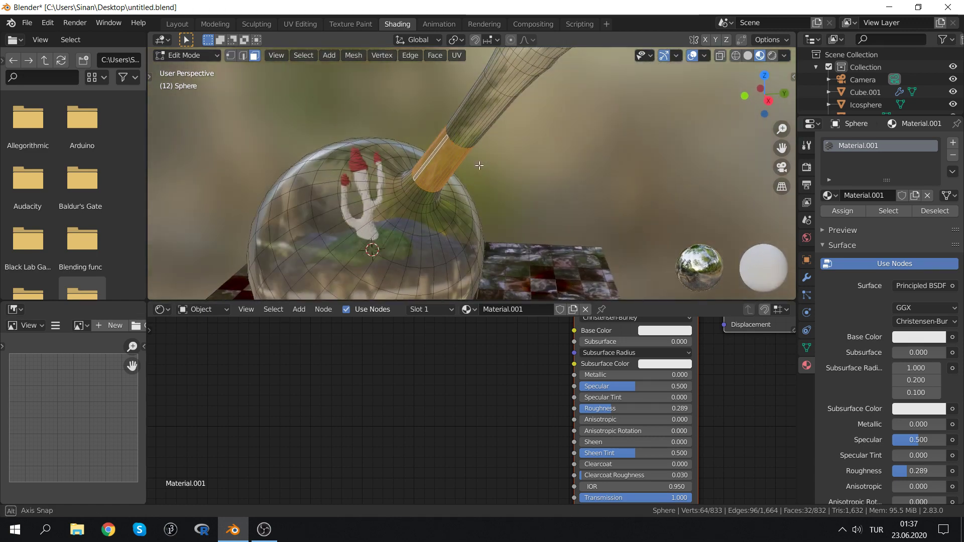
pyautogui.hotkey('shift', 'd')
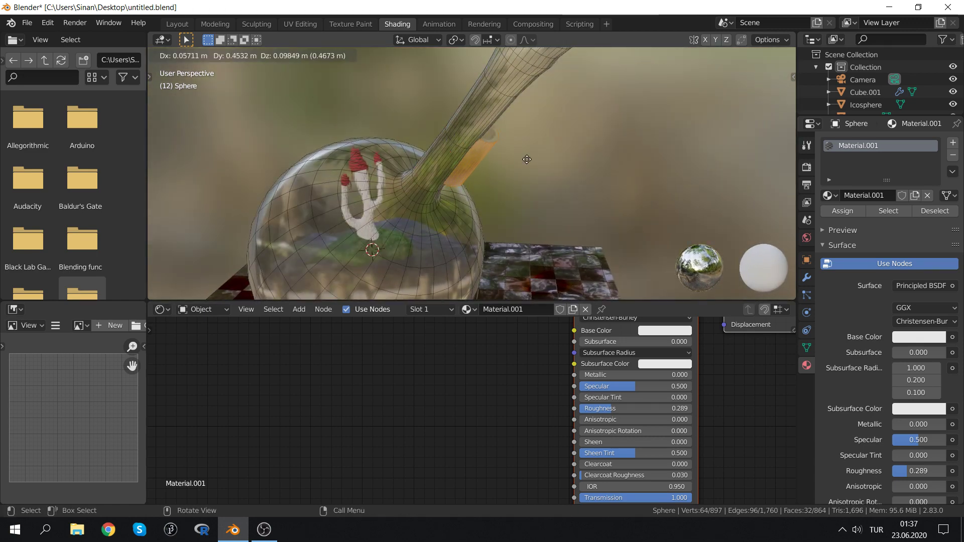
pyautogui.rightClick(532, 152)
pyautogui.press('s')
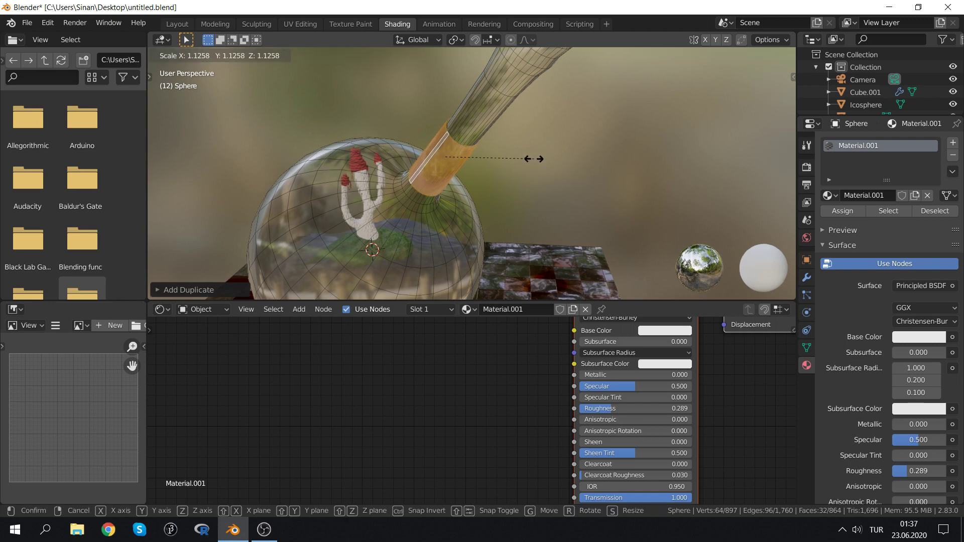
pyautogui.click(539, 160)
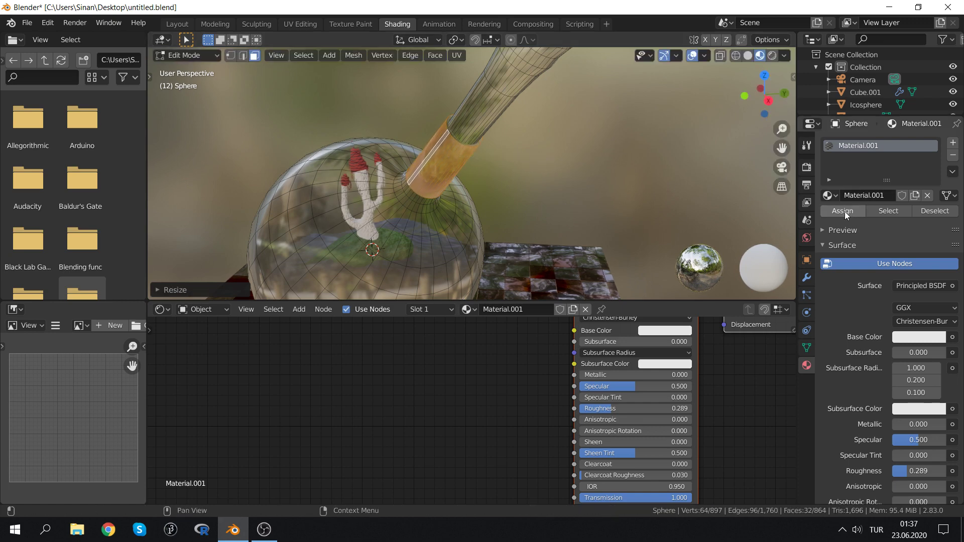
# Add a second material slot, assign it to the ring, and create Material.007
pyautogui.click(953, 144)
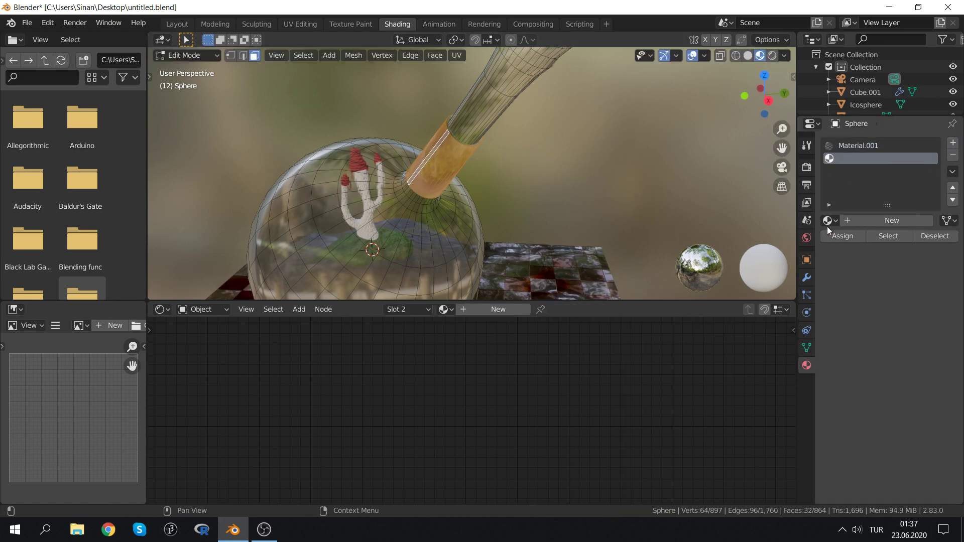
pyautogui.click(844, 237)
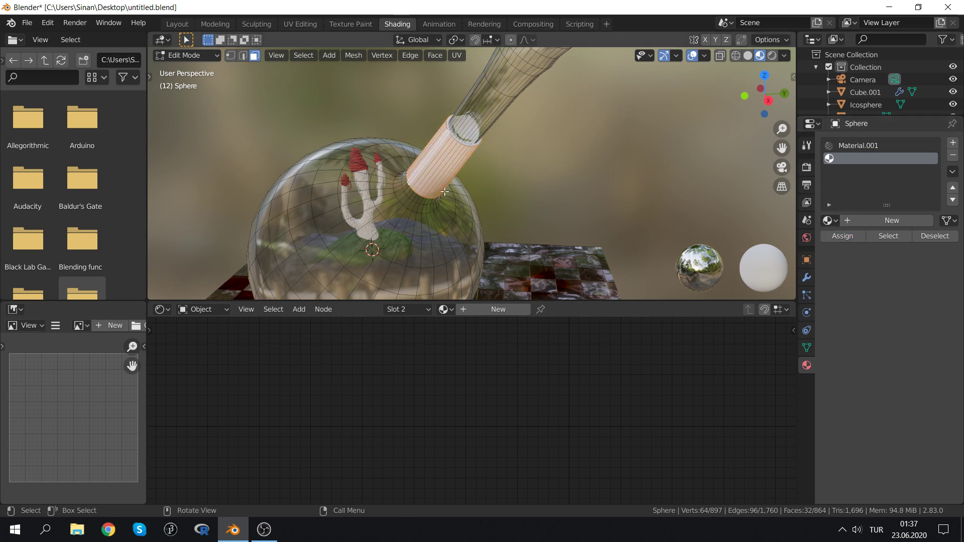
pyautogui.click(866, 222)
# Make Material.007 fully metallic with lower roughness in Object Mode
pyautogui.press('Tab')
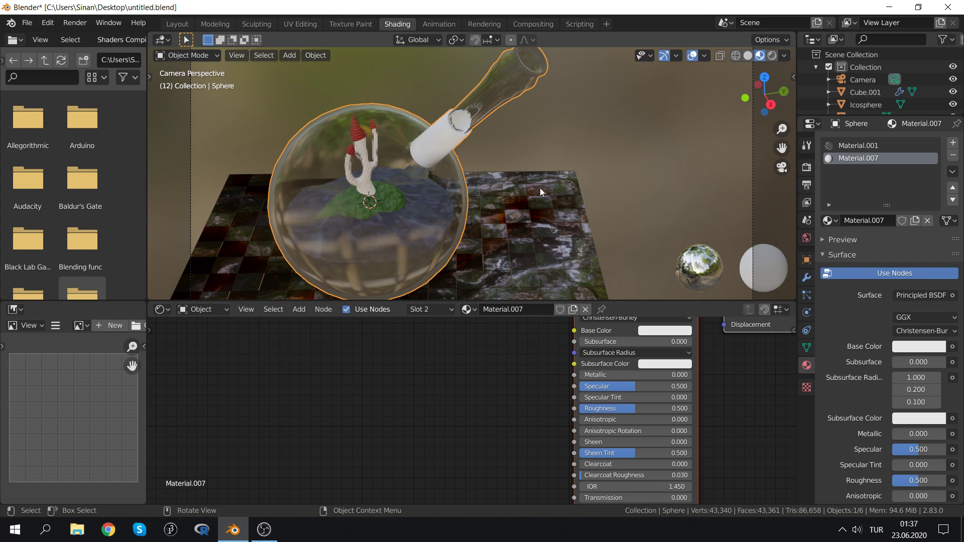
pyautogui.moveTo(616, 375); pyautogui.dragTo(691, 375)
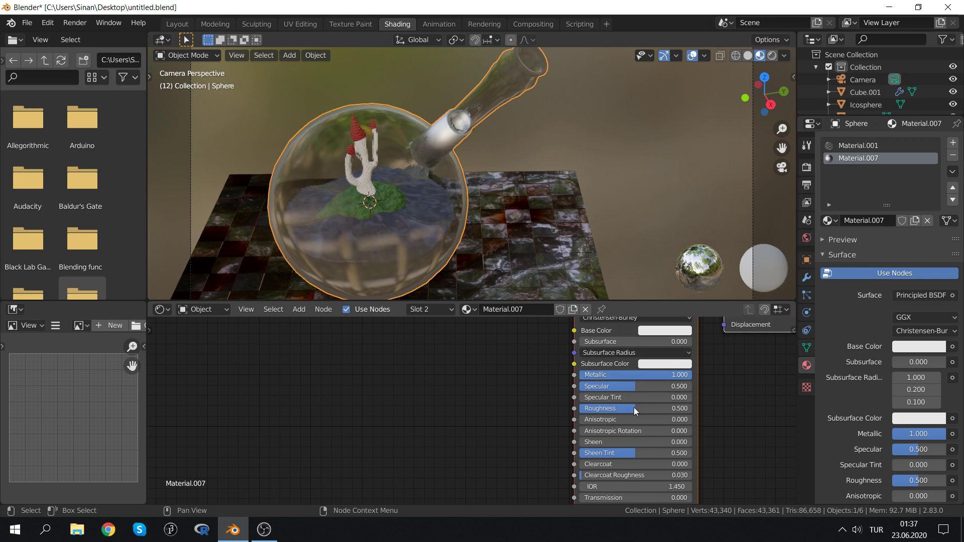
pyautogui.moveTo(633, 408); pyautogui.dragTo(596, 408)
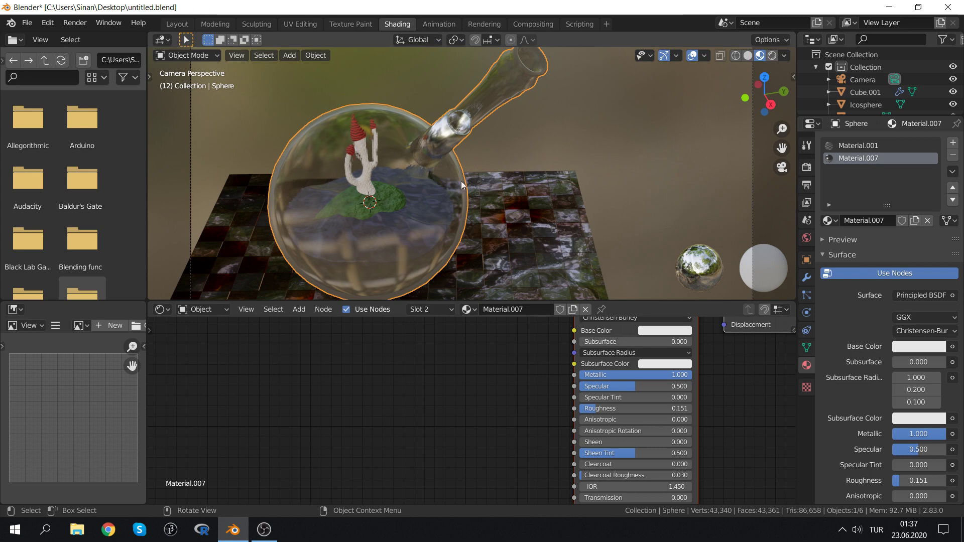
pyautogui.scroll(-3, 462, 184)
pyautogui.scroll(1, 460, 180)
pyautogui.scroll(3, 460, 180)
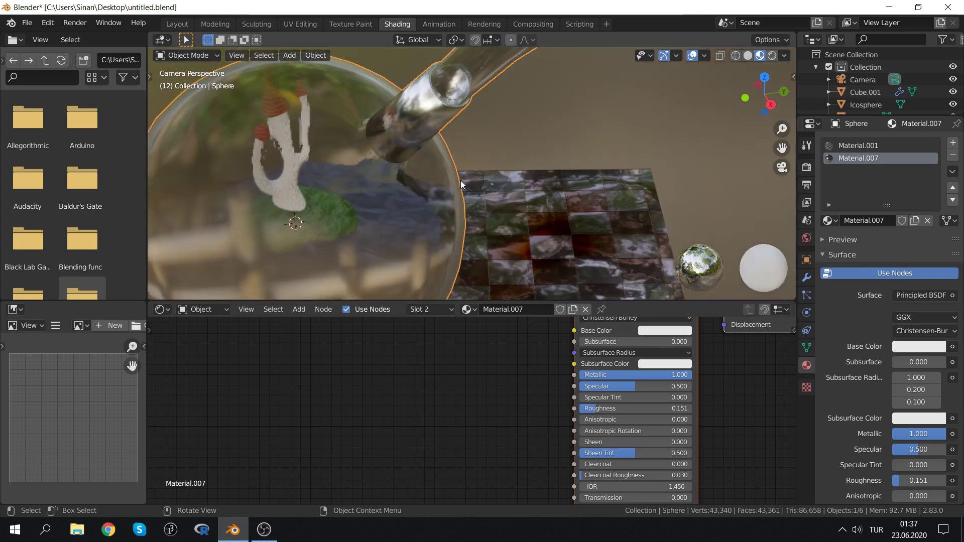
pyautogui.scroll(-1, 396, 261)
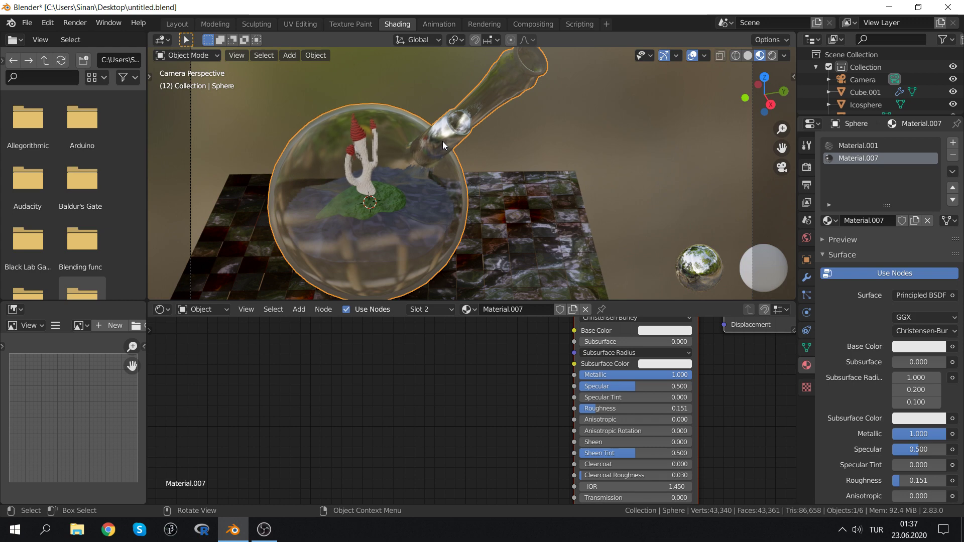
# Undo the metallic settings, the added material slot and the neck edits
pyautogui.hotkey('ctrl', 'z')
pyautogui.hotkey('ctrl', 'shift', 'z')
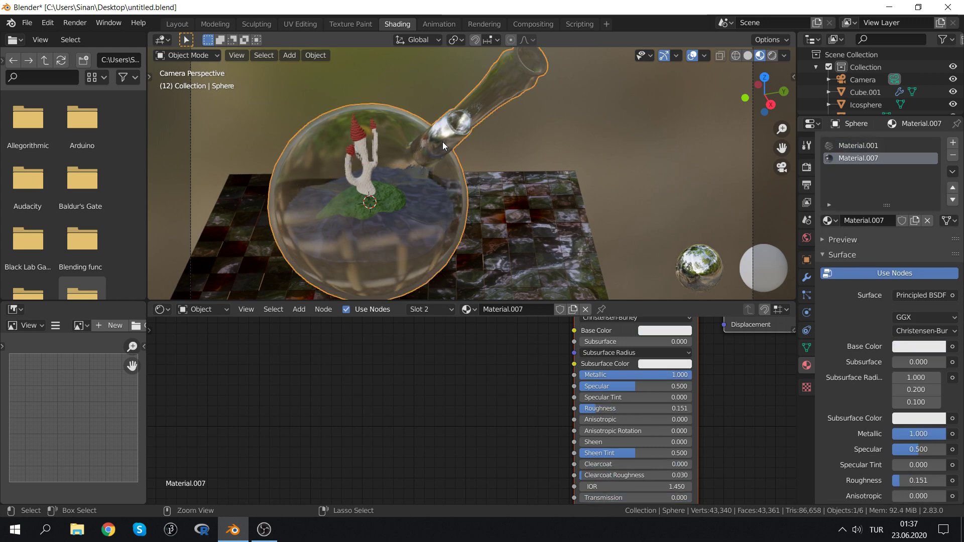
pyautogui.hotkey('ctrl', 'z')
pyautogui.hotkey('ctrl', 'z')
pyautogui.hotkey('ctrl', 'z')
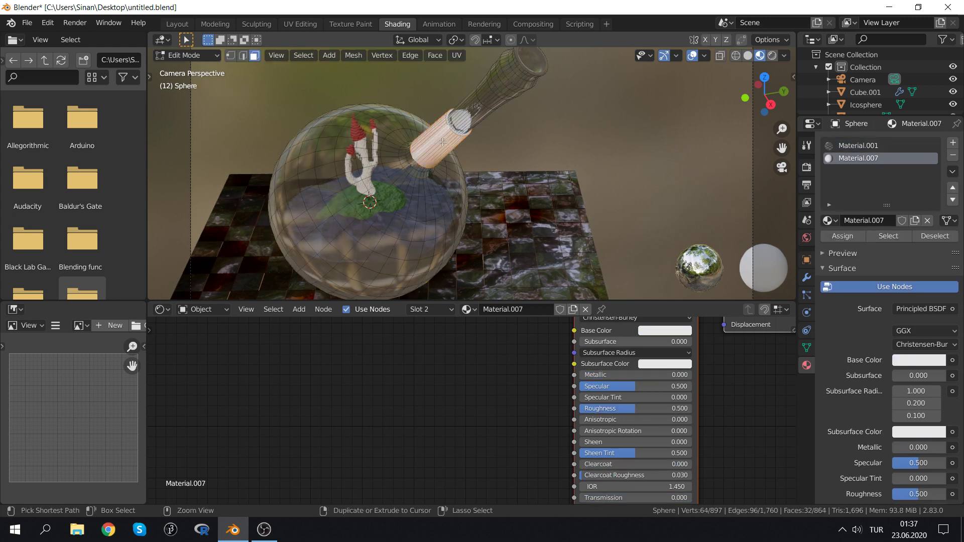
pyautogui.hotkey('ctrl', 'z')
pyautogui.hotkey('ctrl', 'z')
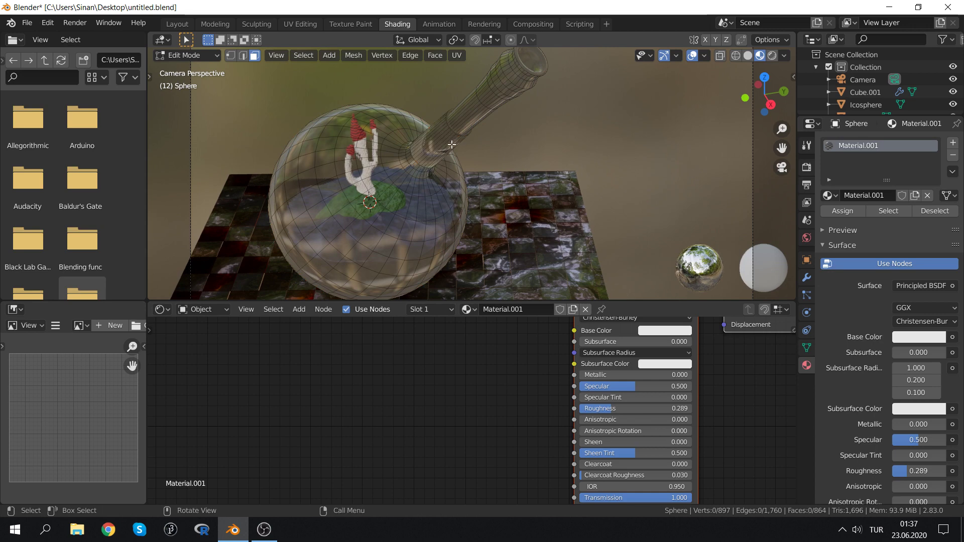
pyautogui.hotkey('ctrl', 'z')
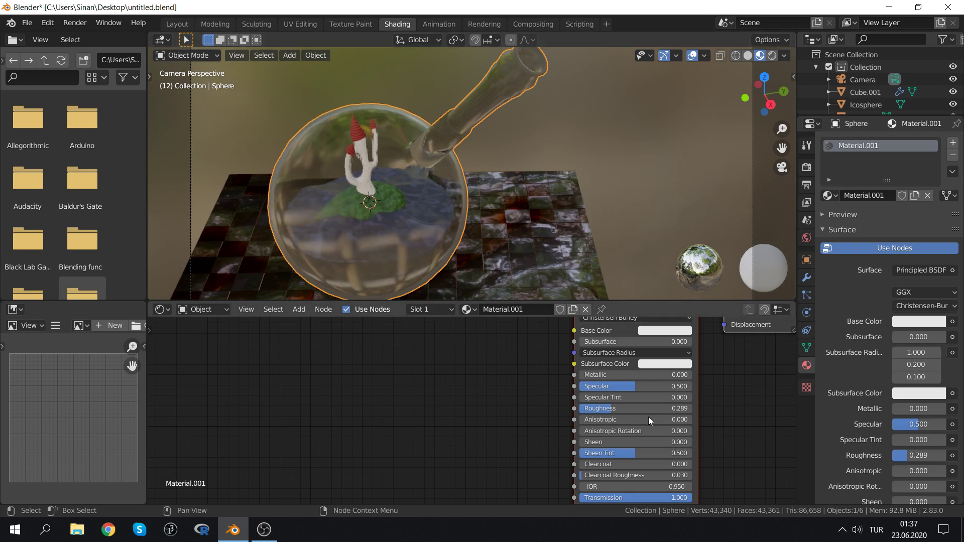
# Tint the glass Base Color pale pink and set its Roughness to 0.344
pyautogui.moveTo(618, 408)
pyautogui.mouseDown()
pyautogui.moveTo(587, 407)
pyautogui.moveTo(648, 407)
pyautogui.moveTo(639, 408)
pyautogui.mouseUp()
pyautogui.click(651, 331)
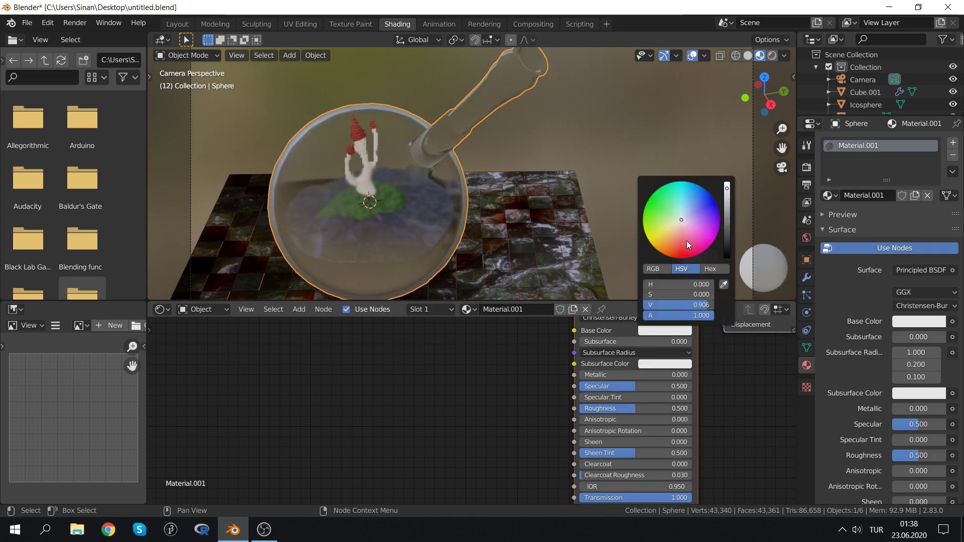
pyautogui.moveTo(685, 240)
pyautogui.mouseDown()
pyautogui.moveTo(695, 212)
pyautogui.moveTo(672, 210)
pyautogui.moveTo(682, 228)
pyautogui.mouseUp()
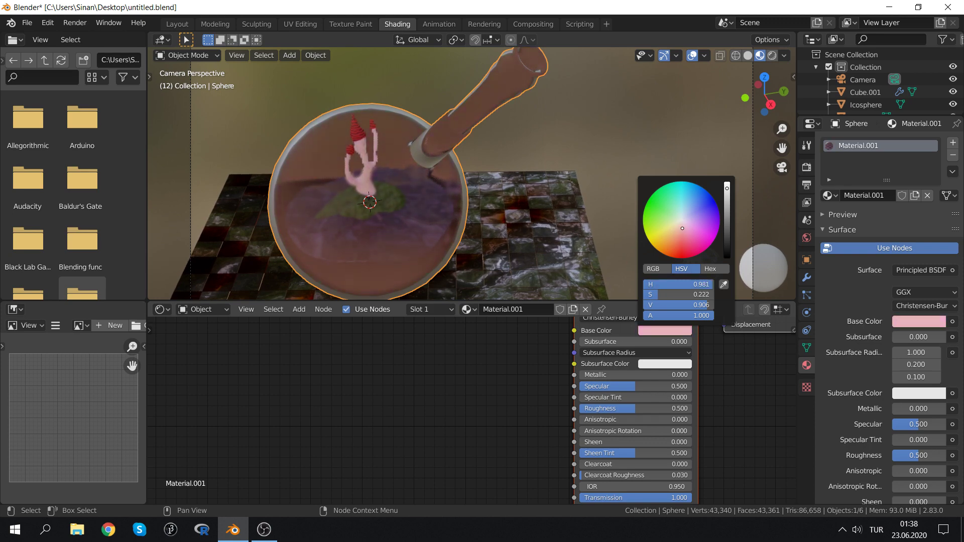
pyautogui.moveTo(628, 408)
pyautogui.mouseDown()
pyautogui.moveTo(600, 408)
pyautogui.moveTo(622, 413)
pyautogui.mouseUp()
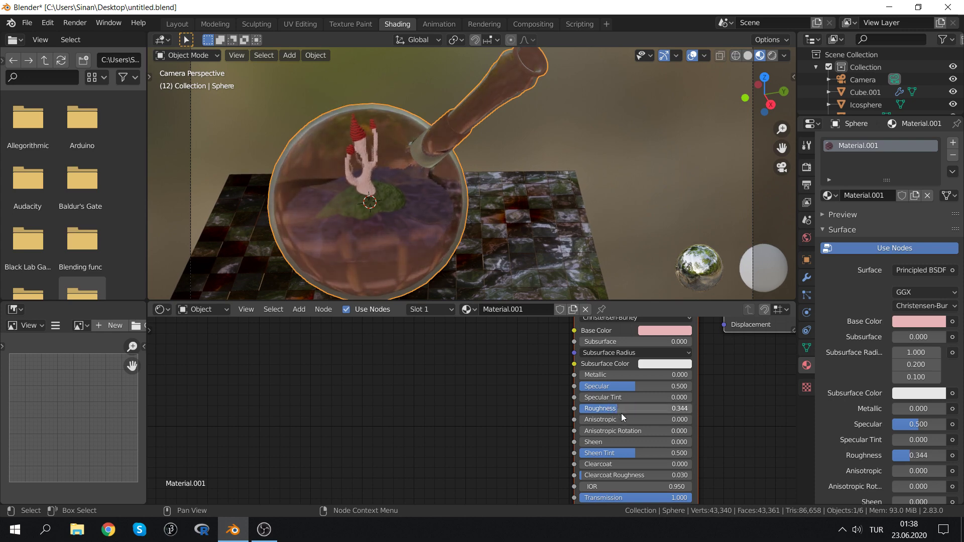
# Try IOR 1.150 then revert, and add Clearcoat 0.724 with Clearcoat Roughness 0.157
pyautogui.moveTo(670, 487); pyautogui.dragTo(662, 490)
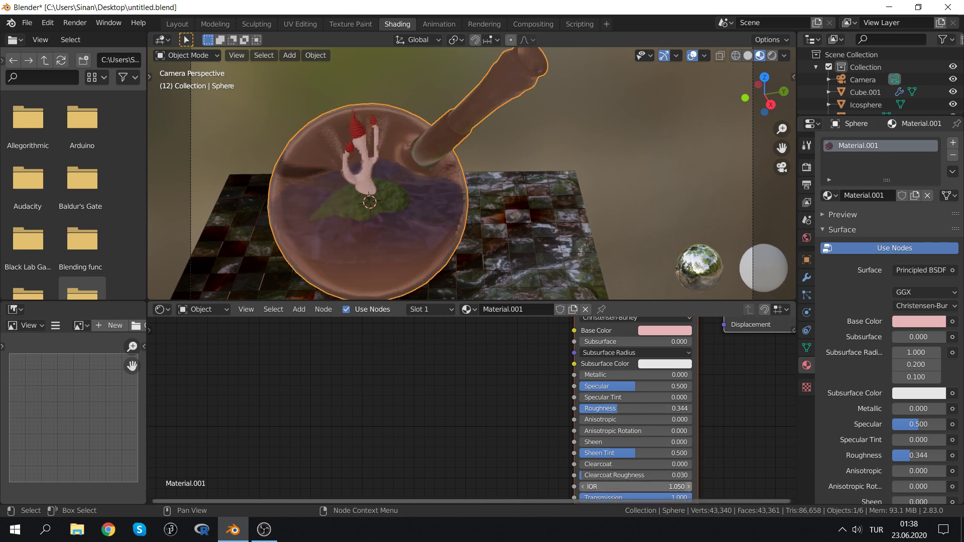
pyautogui.hotkey('ctrl', 'z')
pyautogui.moveTo(633, 467); pyautogui.dragTo(619, 429, button='middle')
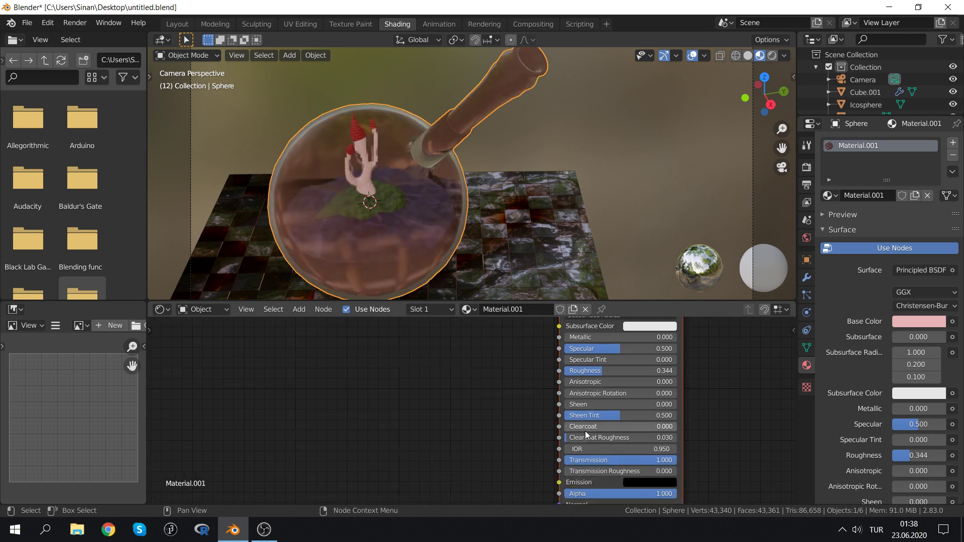
pyautogui.moveTo(583, 430)
pyautogui.mouseDown()
pyautogui.moveTo(658, 438)
pyautogui.moveTo(608, 438)
pyautogui.moveTo(649, 426)
pyautogui.moveTo(598, 438)
pyautogui.mouseUp()
pyautogui.moveTo(733, 469); pyautogui.dragTo(723, 443, button='middle')
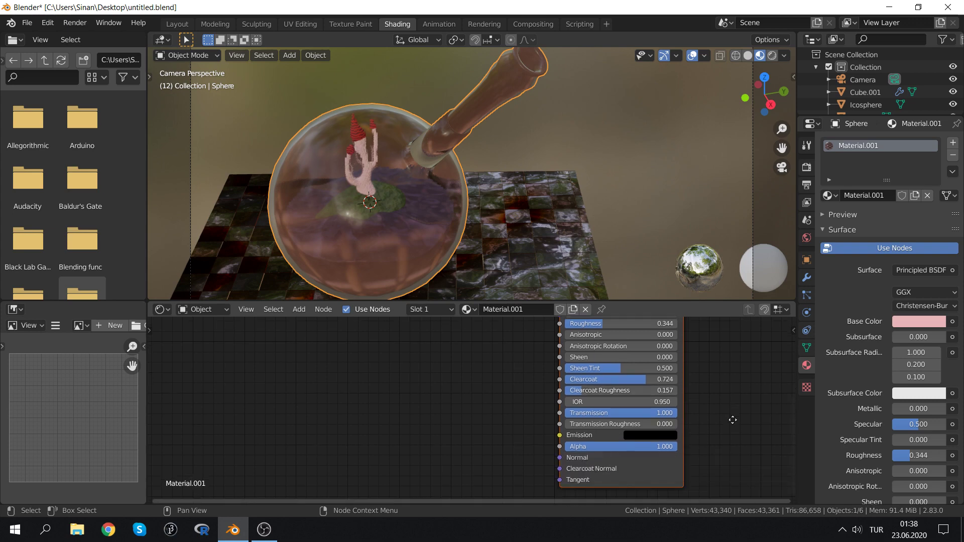
# Enlarge the outliner panel and open the viewport shading options
pyautogui.scroll(-2, 390, 204)
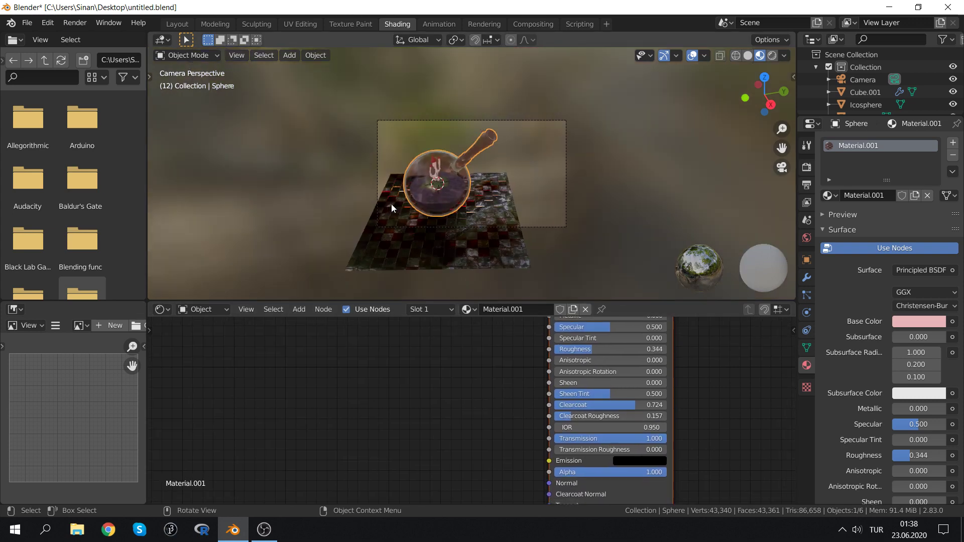
pyautogui.scroll(-3, 845, 100)
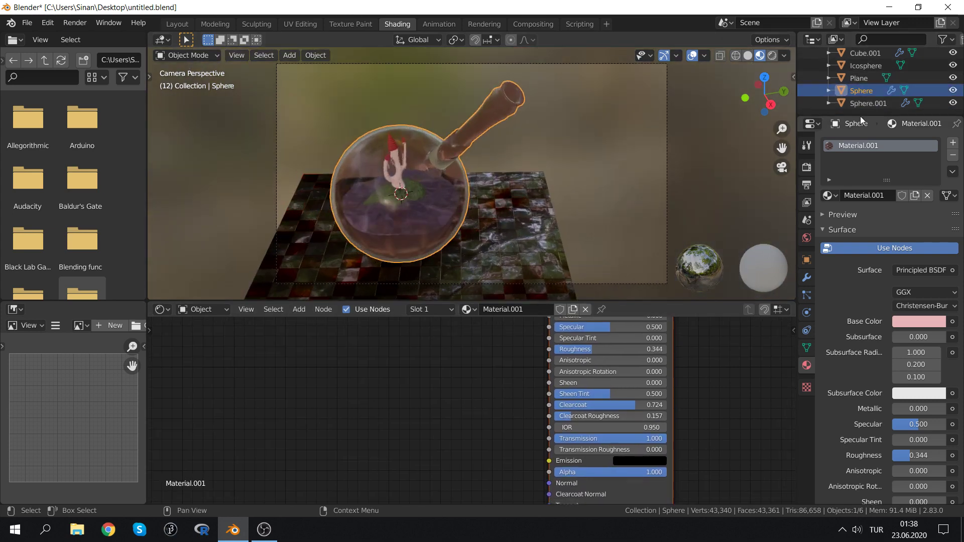
pyautogui.moveTo(862, 115); pyautogui.dragTo(862, 163)
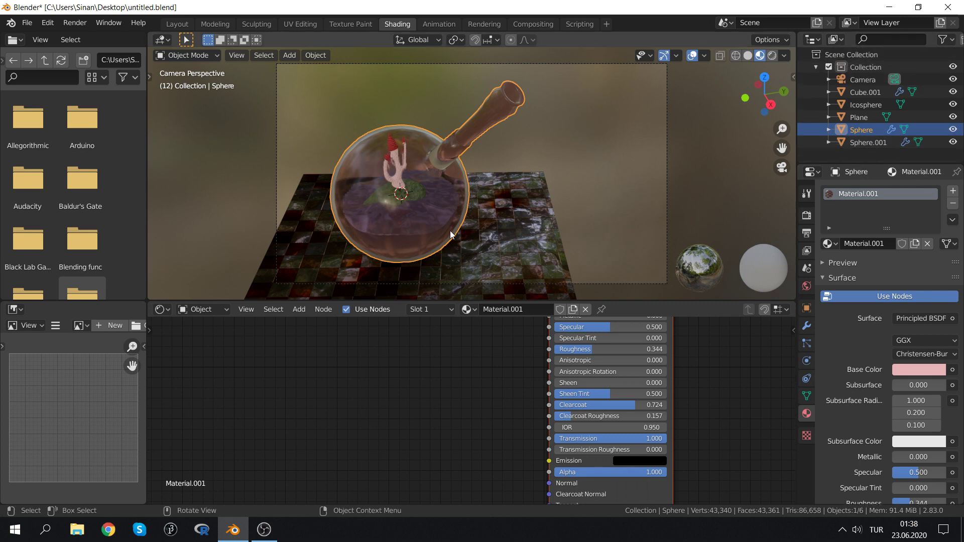
pyautogui.scroll(1, 420, 179)
pyautogui.scroll(2, 420, 179)
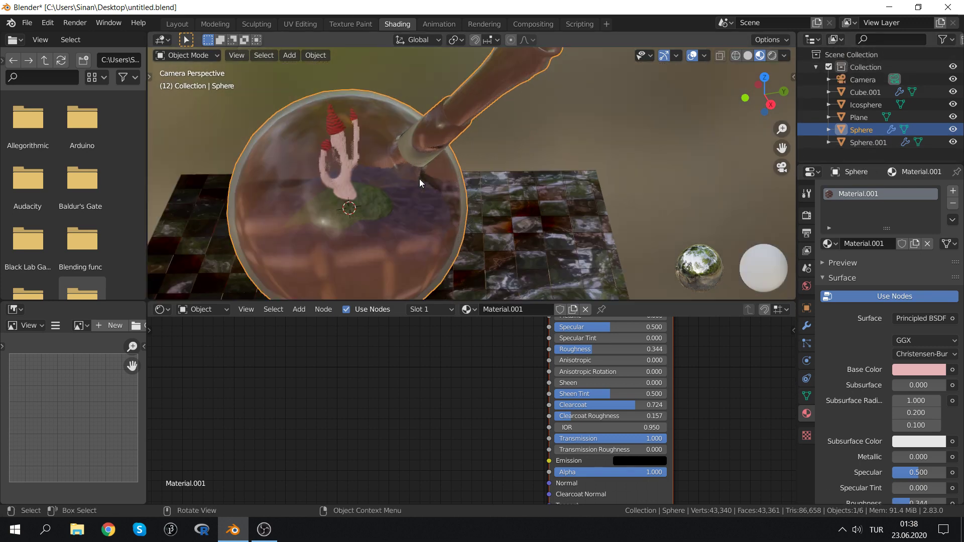
pyautogui.scroll(-2, 352, 169)
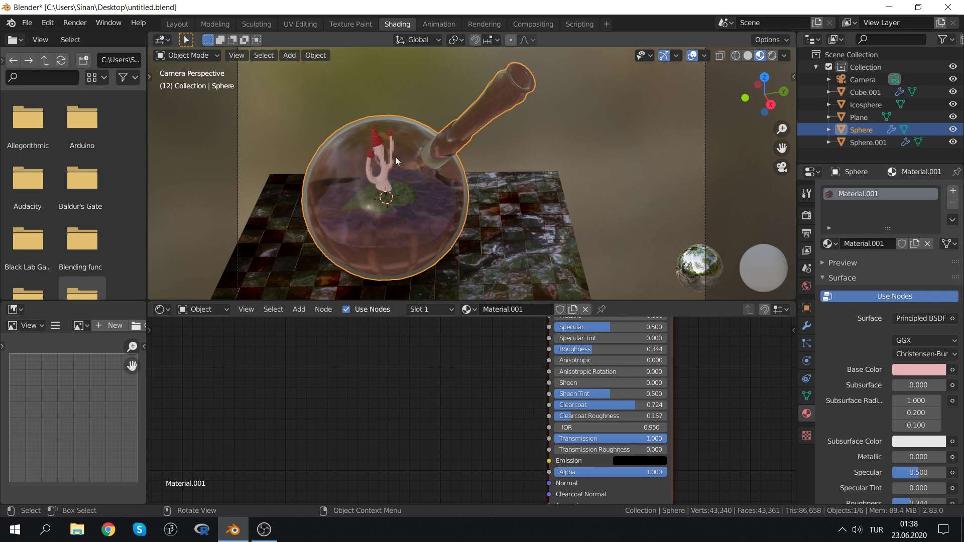
pyautogui.click(783, 56)
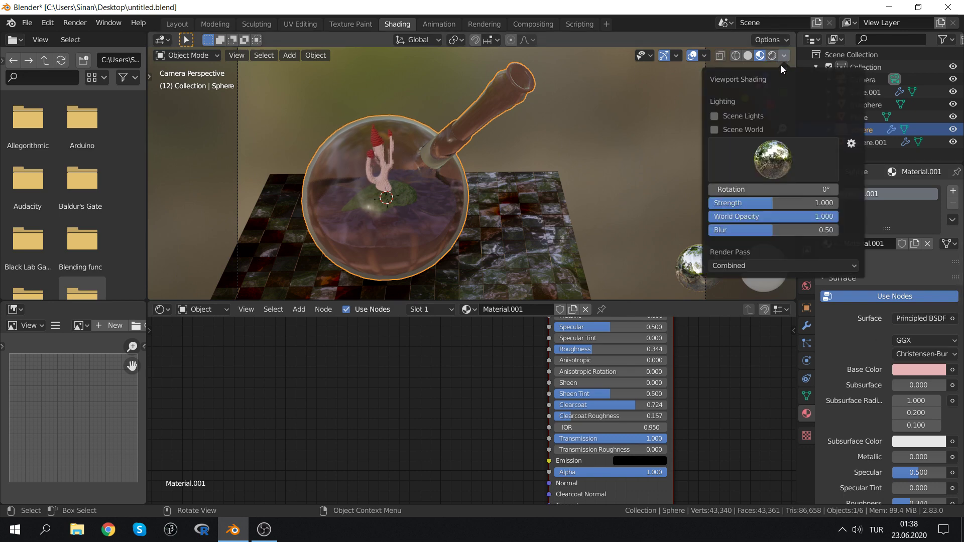
# Preview the scene under the dark studio, dusk, forest and pale blue sky HDRIs
pyautogui.click(780, 166)
pyautogui.click(741, 204)
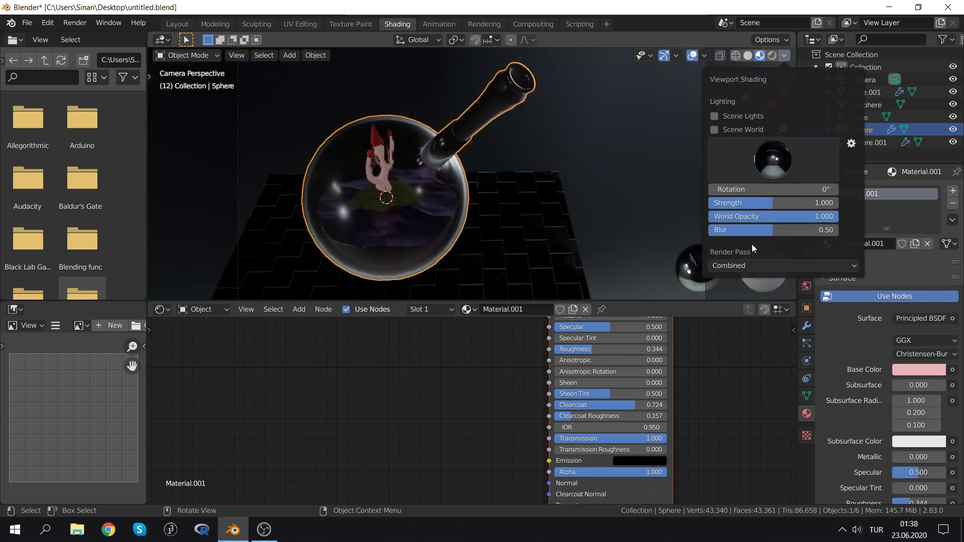
pyautogui.click(778, 163)
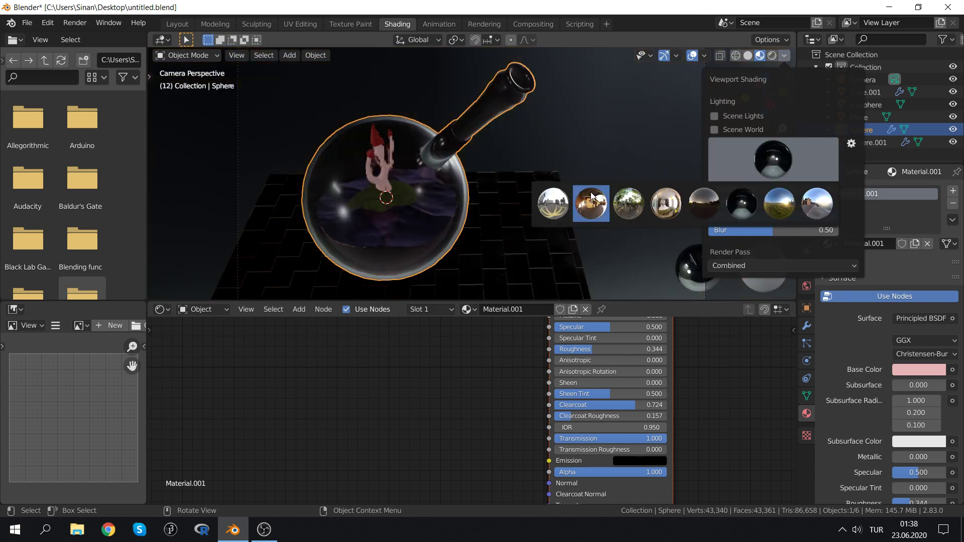
pyautogui.click(545, 203)
pyautogui.click(774, 160)
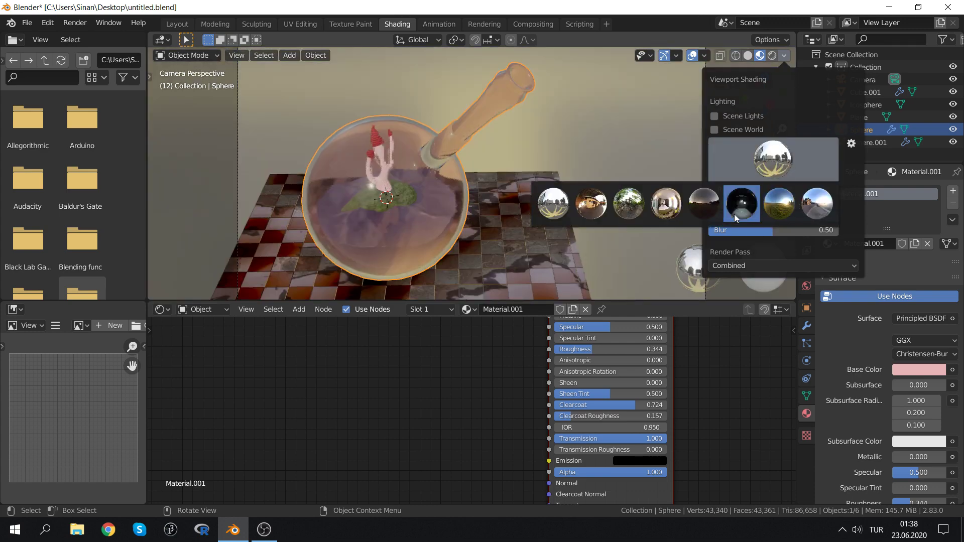
pyautogui.click(714, 207)
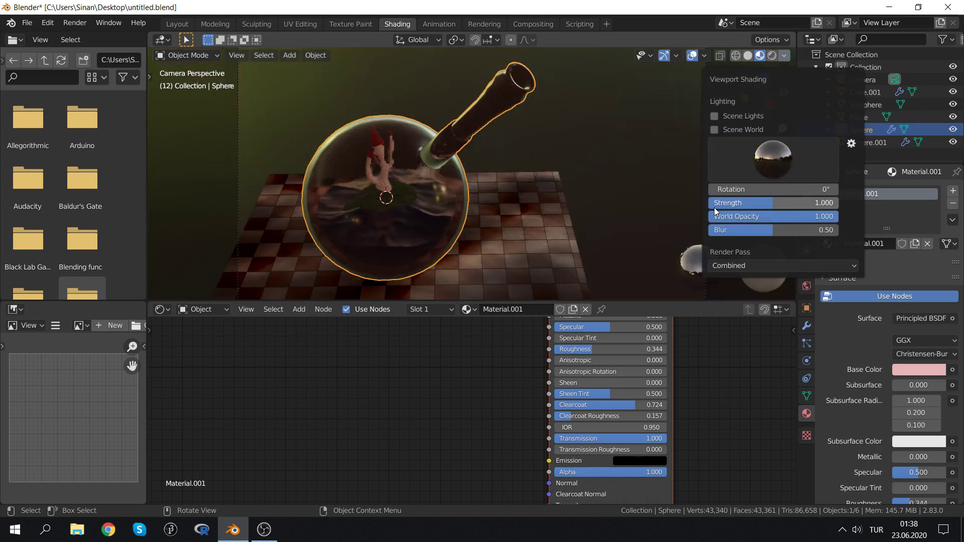
pyautogui.click(776, 159)
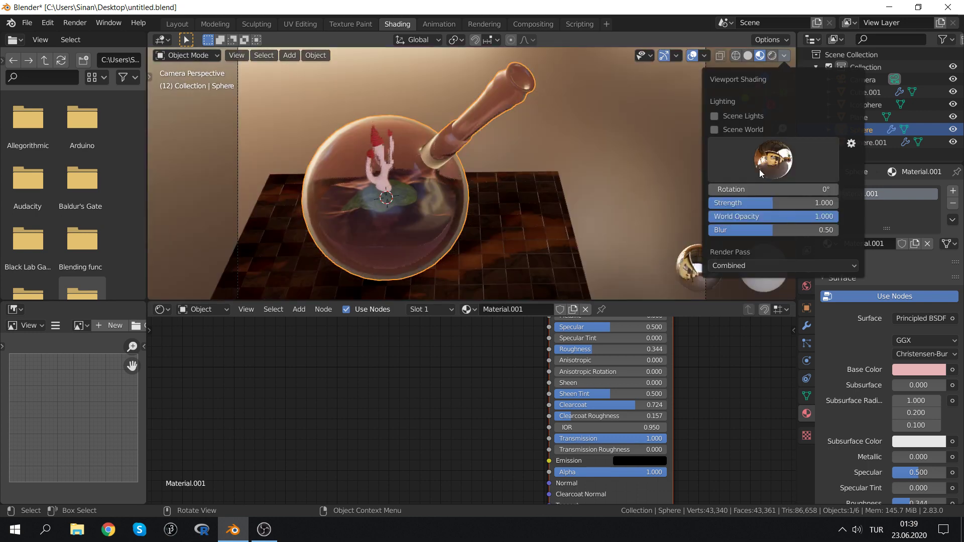
pyautogui.click(770, 168)
pyautogui.click(622, 216)
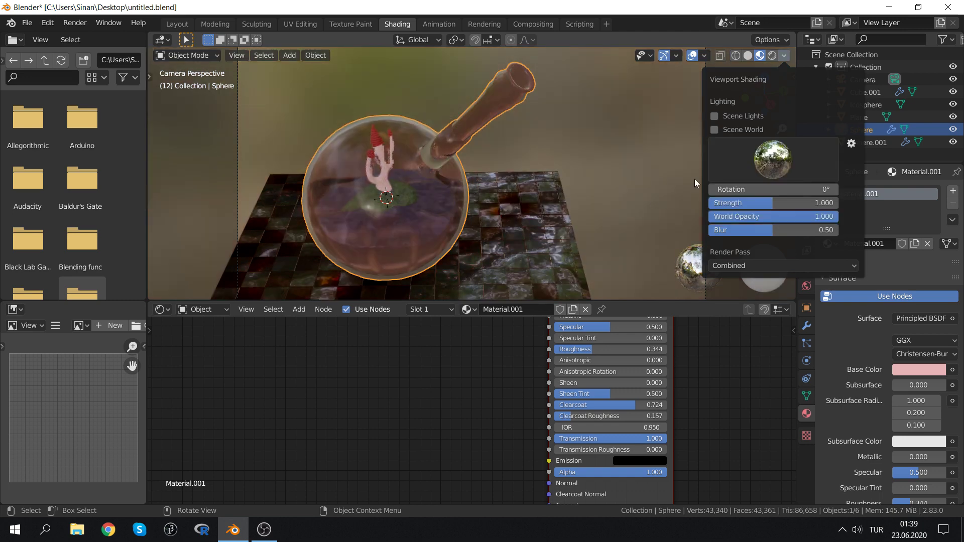
pyautogui.click(779, 160)
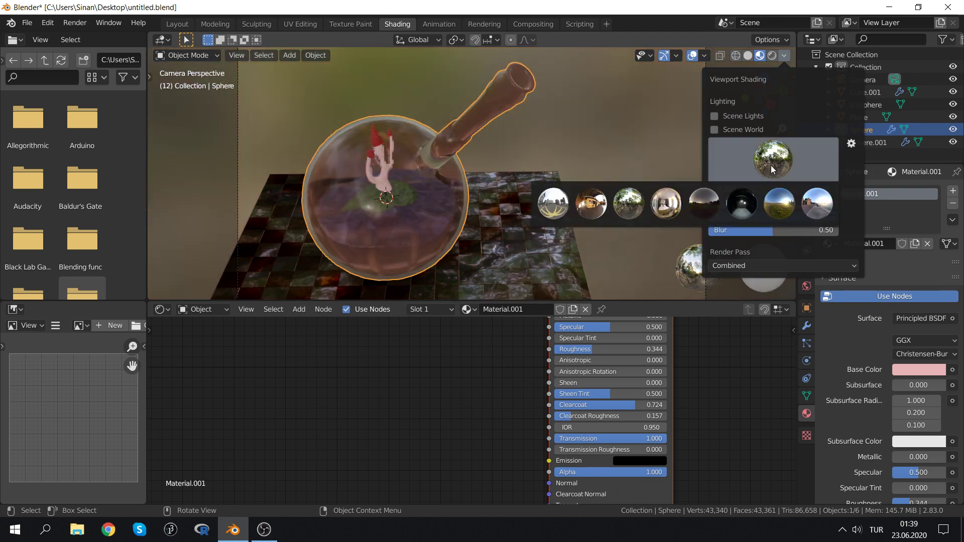
pyautogui.click(818, 206)
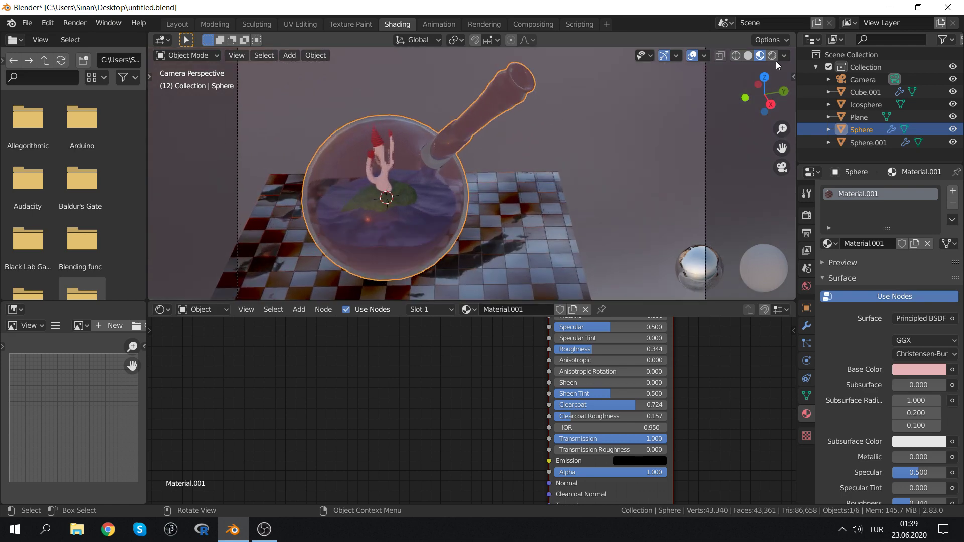
# Go back to the forest HDRI briefly, then settle on the bright studio HDRI
pyautogui.click(782, 56)
pyautogui.click(774, 160)
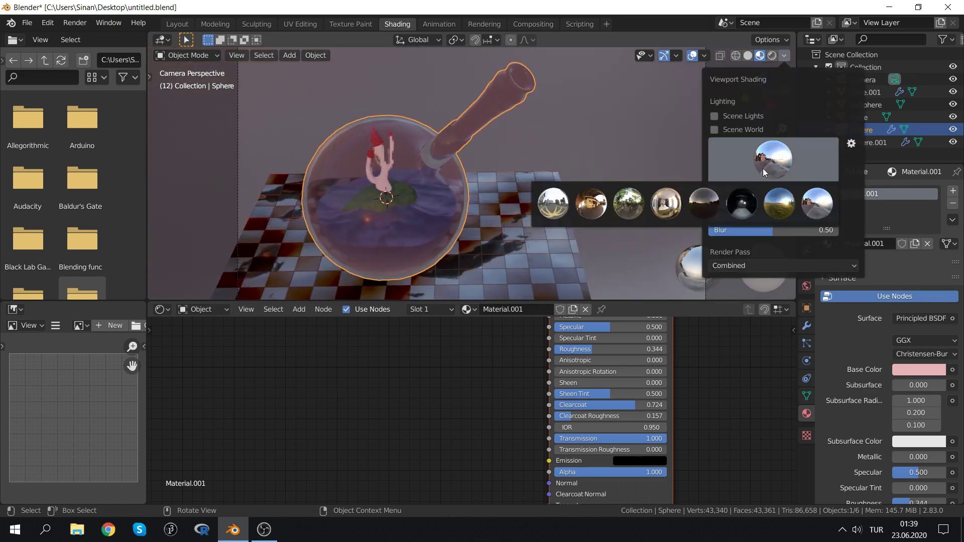
pyautogui.click(629, 203)
pyautogui.click(773, 160)
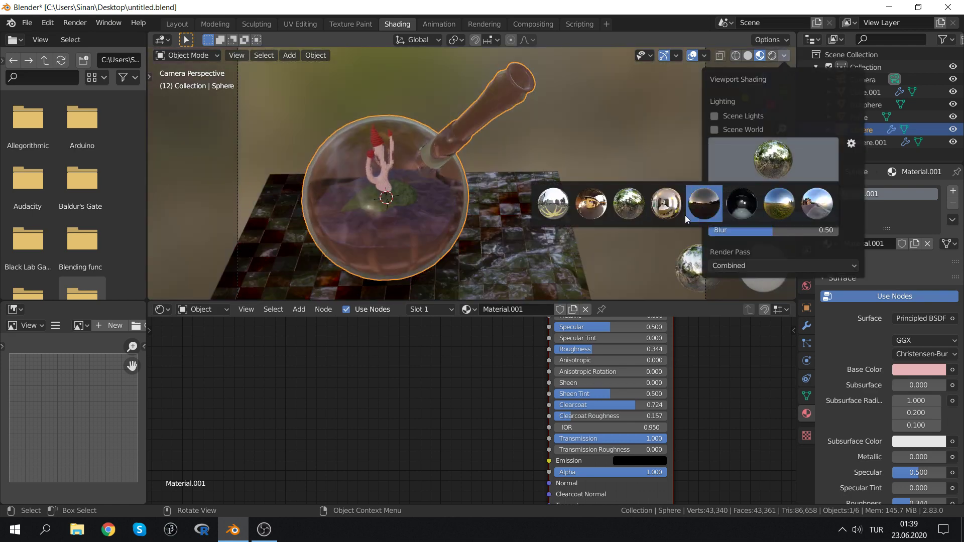
pyautogui.click(666, 204)
pyautogui.click(773, 159)
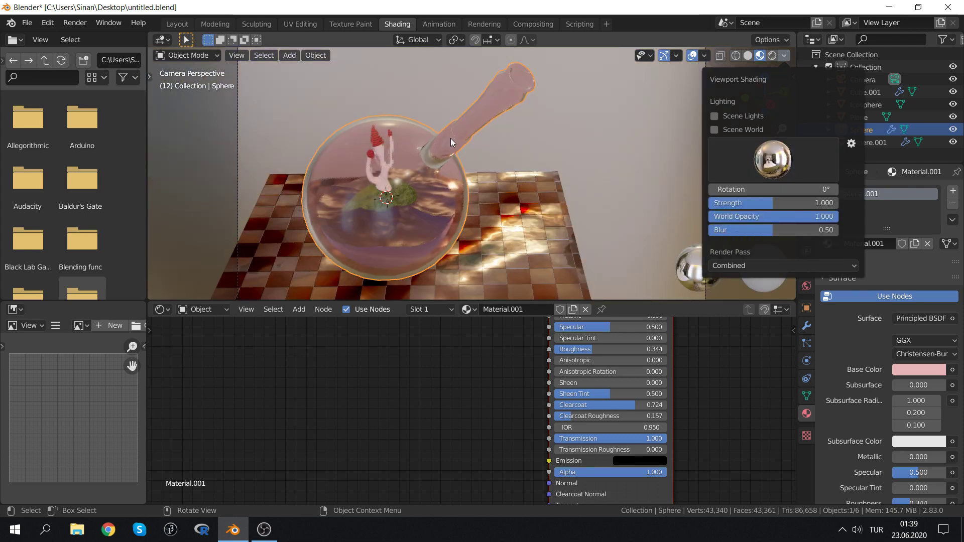
# Tint the glass flask's Base Color lavender
pyautogui.moveTo(669, 360); pyautogui.dragTo(634, 426, button='middle')
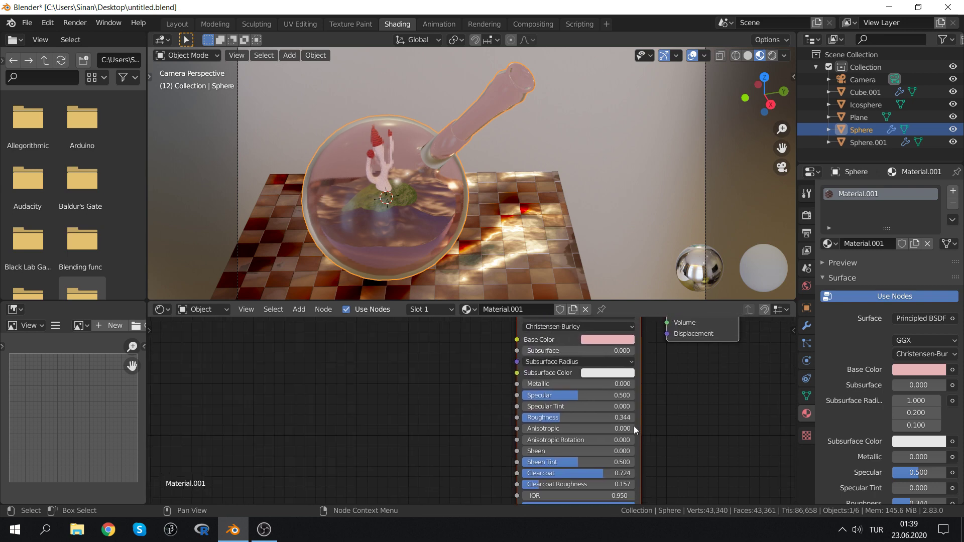
pyautogui.click(609, 337)
pyautogui.moveTo(624, 222); pyautogui.dragTo(628, 223)
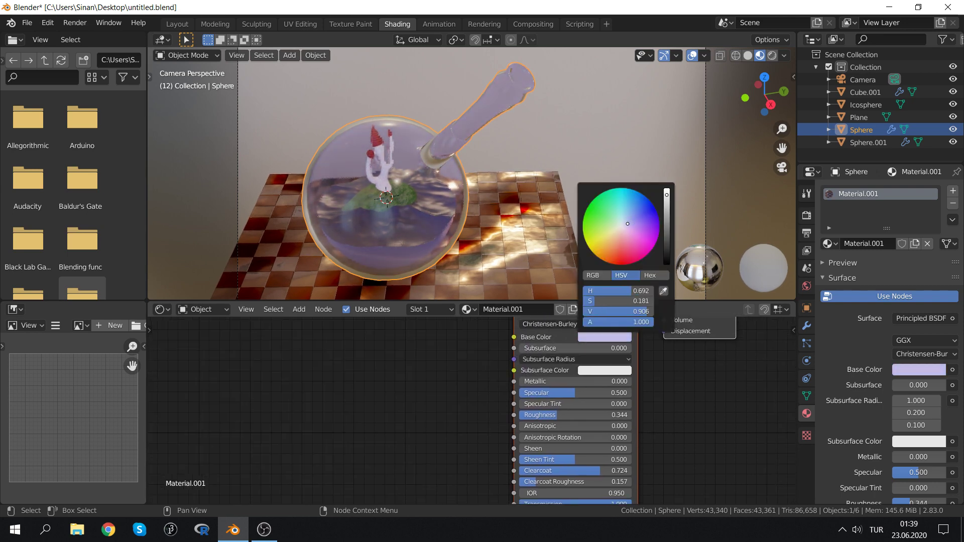
# Give the liquid a deeper purple Base Color and lower its Roughness to 0.169
pyautogui.click(413, 244)
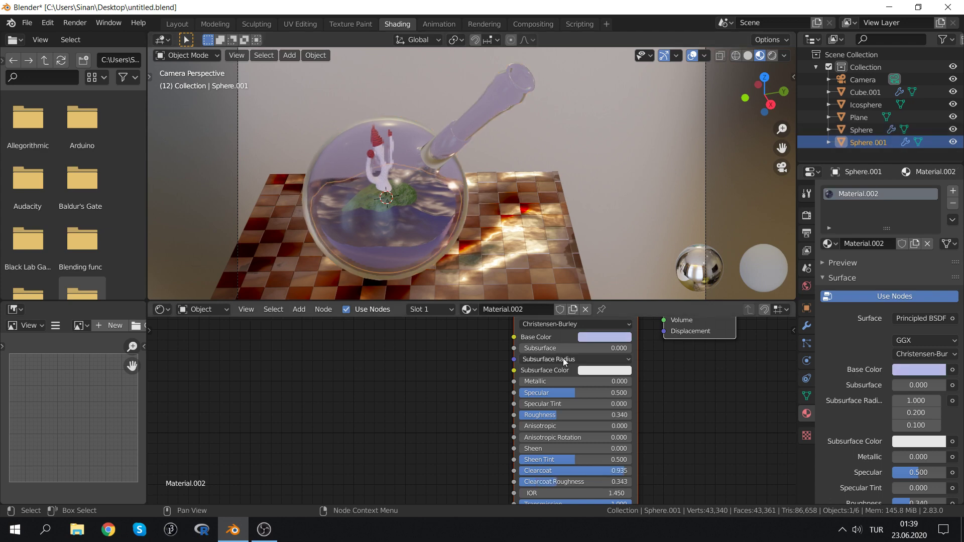
pyautogui.click(588, 340)
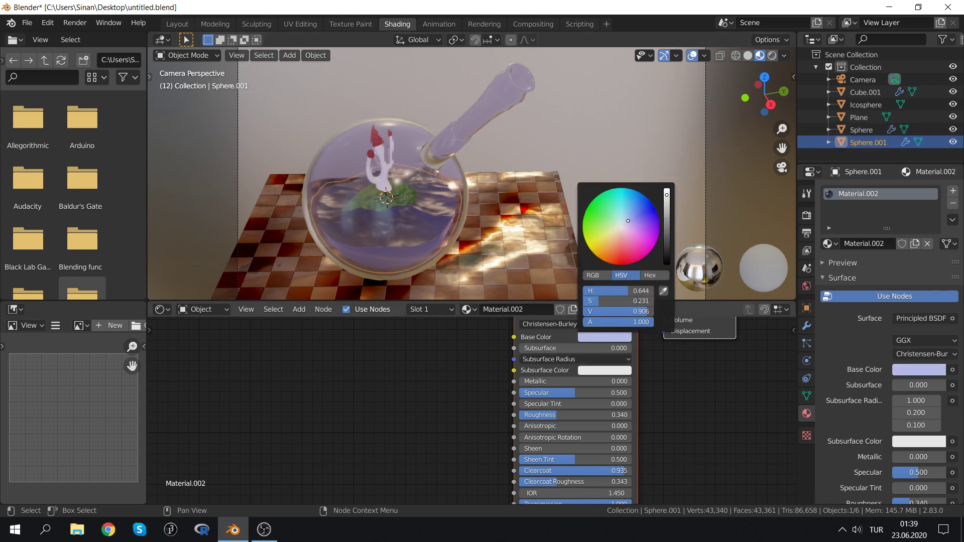
pyautogui.scroll(-6, 631, 218)
pyautogui.scroll(-6, 632, 219)
pyautogui.scroll(4, 632, 218)
pyautogui.scroll(2, 632, 218)
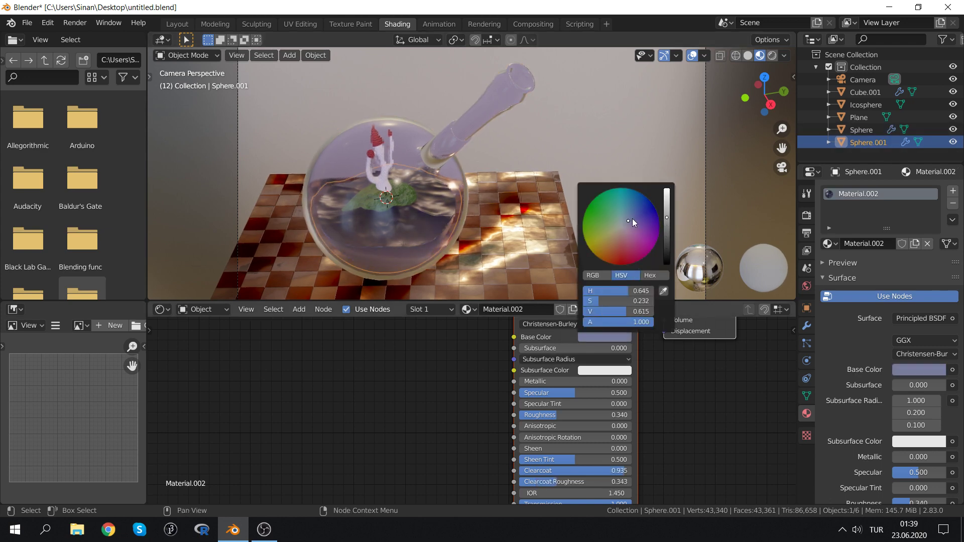
pyautogui.moveTo(632, 219); pyautogui.dragTo(637, 222)
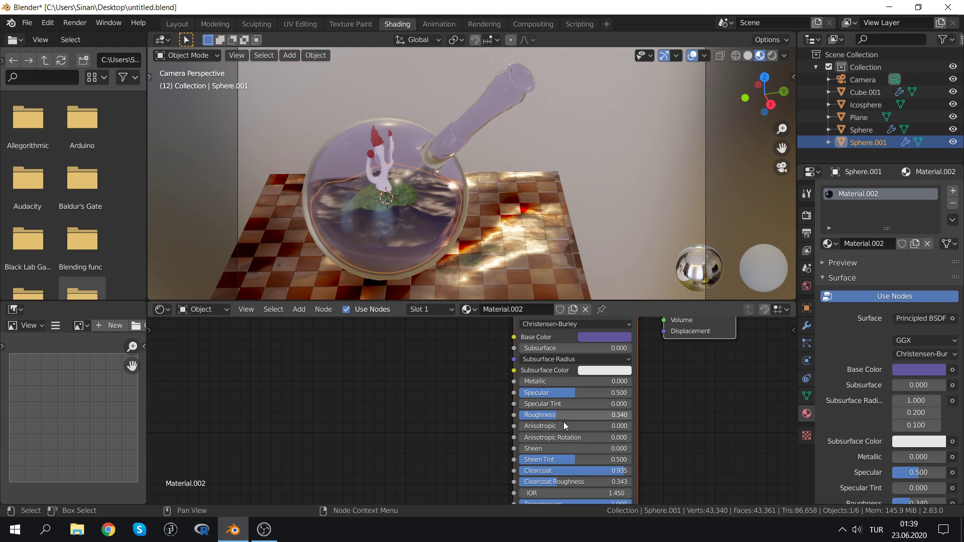
pyautogui.moveTo(563, 414)
pyautogui.mouseDown()
pyautogui.moveTo(627, 415)
pyautogui.moveTo(540, 414)
pyautogui.mouseUp()
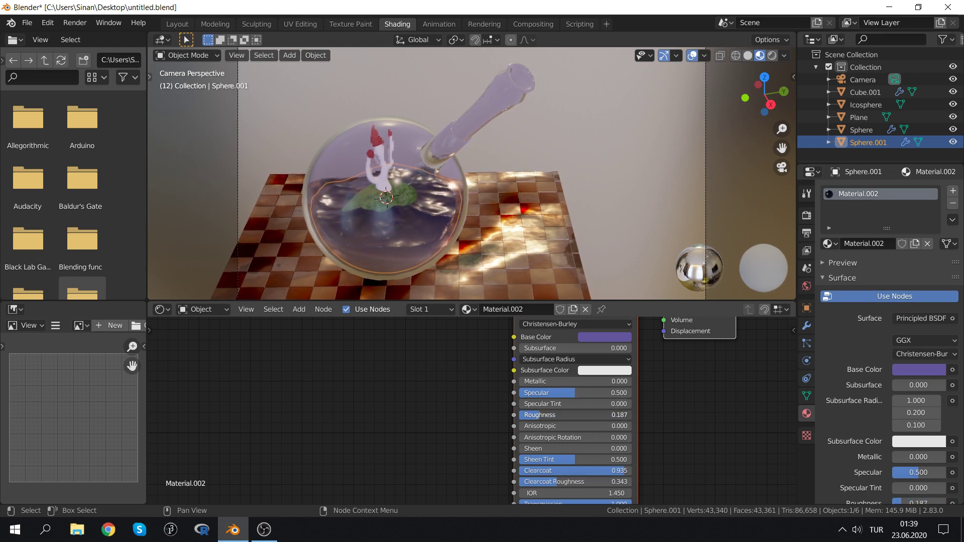
pyautogui.moveTo(542, 415); pyautogui.dragTo(539, 414)
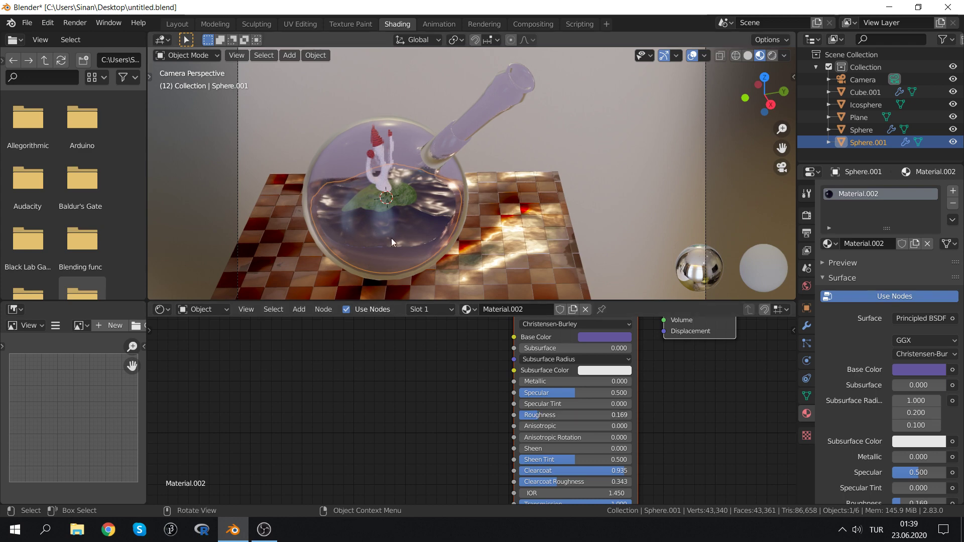
# Darken the island Icosphere's Color2 green to H 0.335, S 0.949, V 0.624
pyautogui.click(403, 197)
pyautogui.click(406, 201)
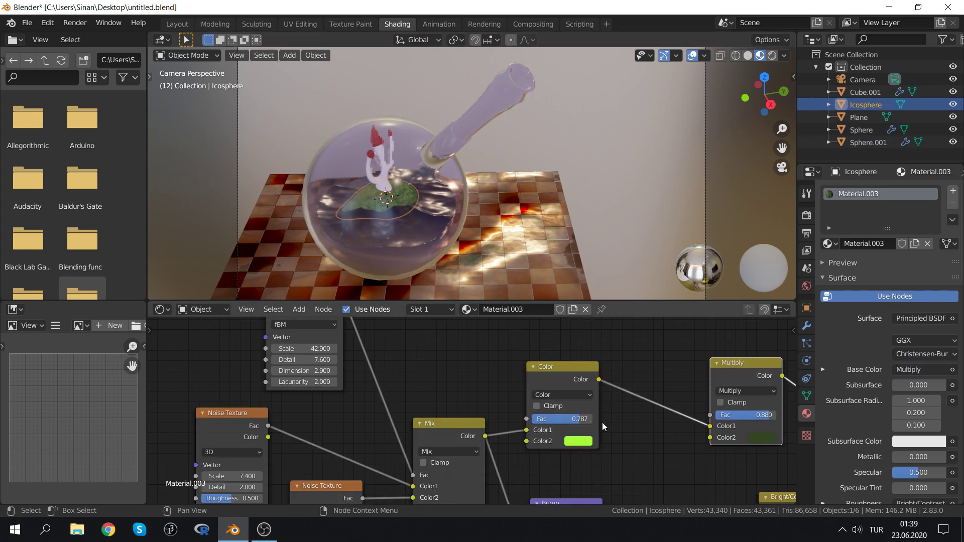
pyautogui.moveTo(674, 426); pyautogui.dragTo(542, 414, button='middle')
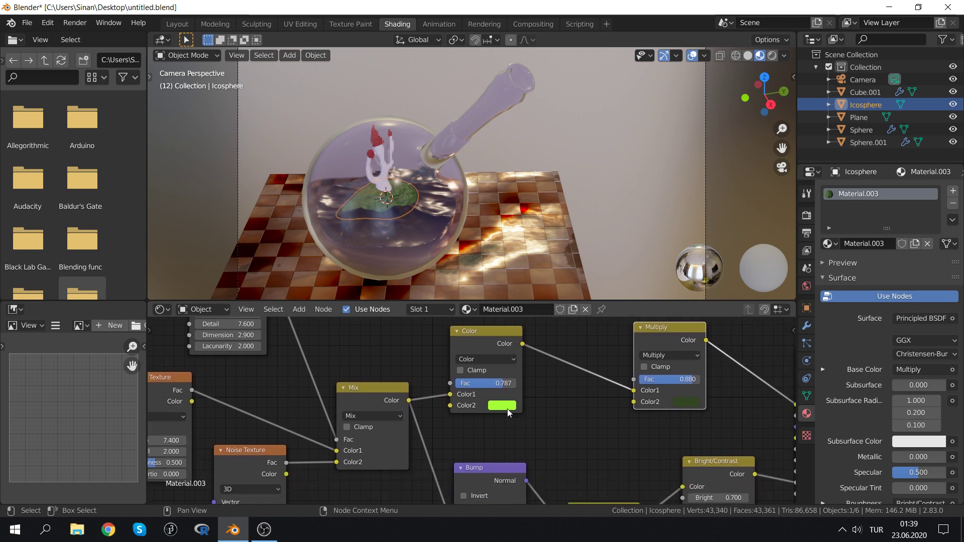
pyautogui.click(508, 409)
pyautogui.moveTo(577, 258); pyautogui.dragTo(577, 286)
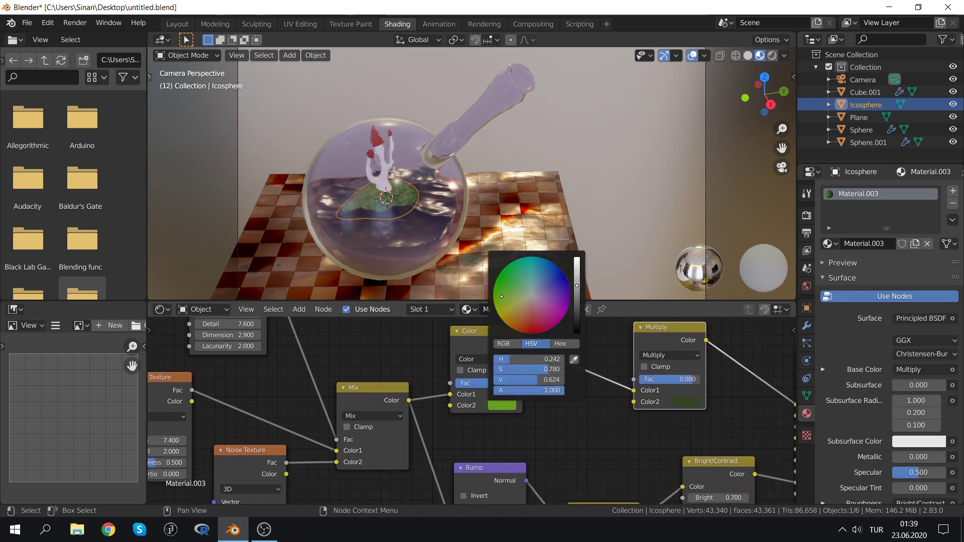
pyautogui.moveTo(502, 292); pyautogui.dragTo(502, 284)
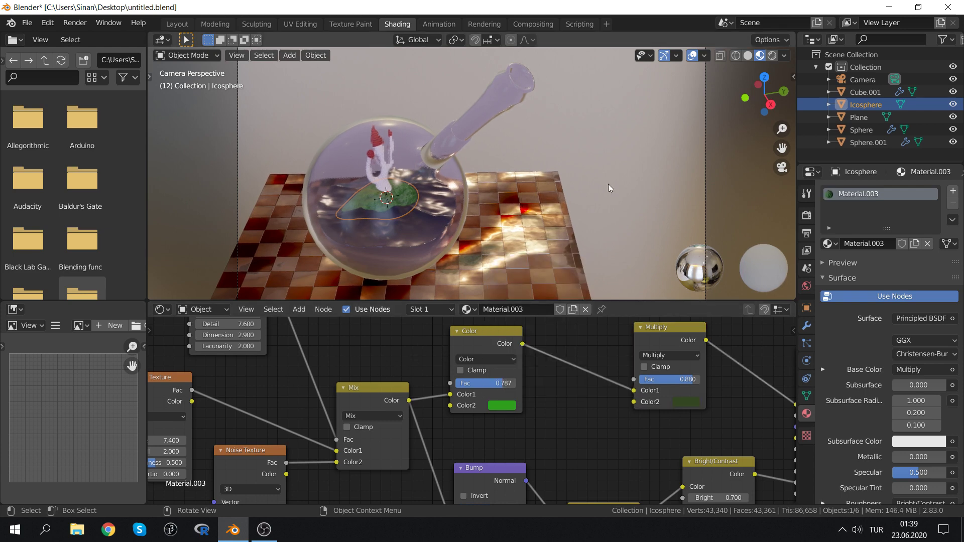
# Trackball-rotate the liquid Sphere.001 to tilt it inside the flask
pyautogui.click(399, 249)
pyautogui.press('r')
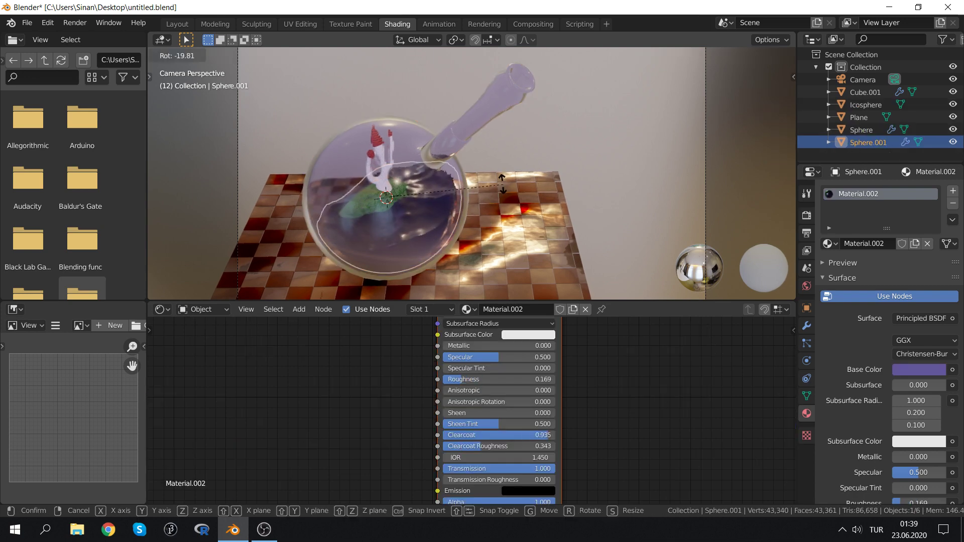
pyautogui.press('r')
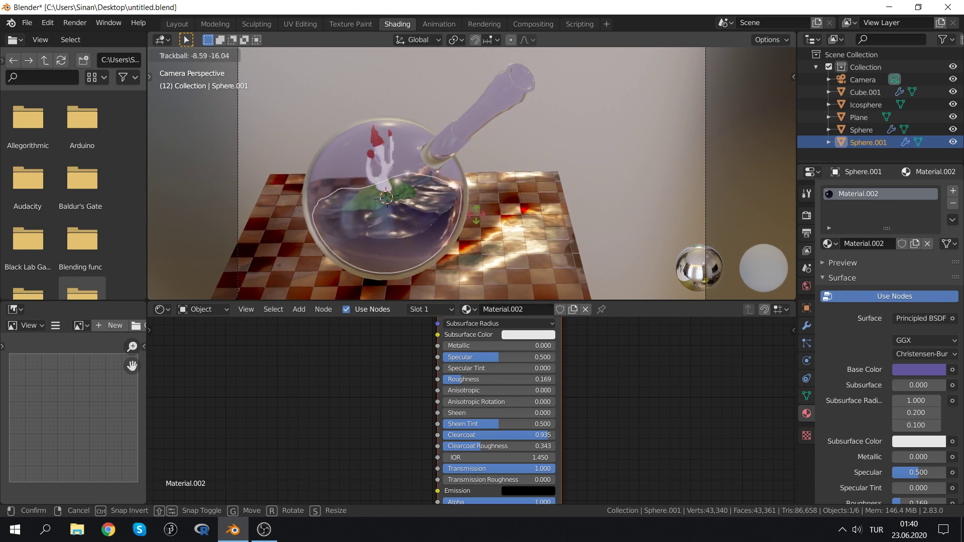
pyautogui.click(476, 215)
# Zoom and pan to recentre the globe scene in the camera view
pyautogui.scroll(-3, 573, 197)
pyautogui.scroll(3, 574, 198)
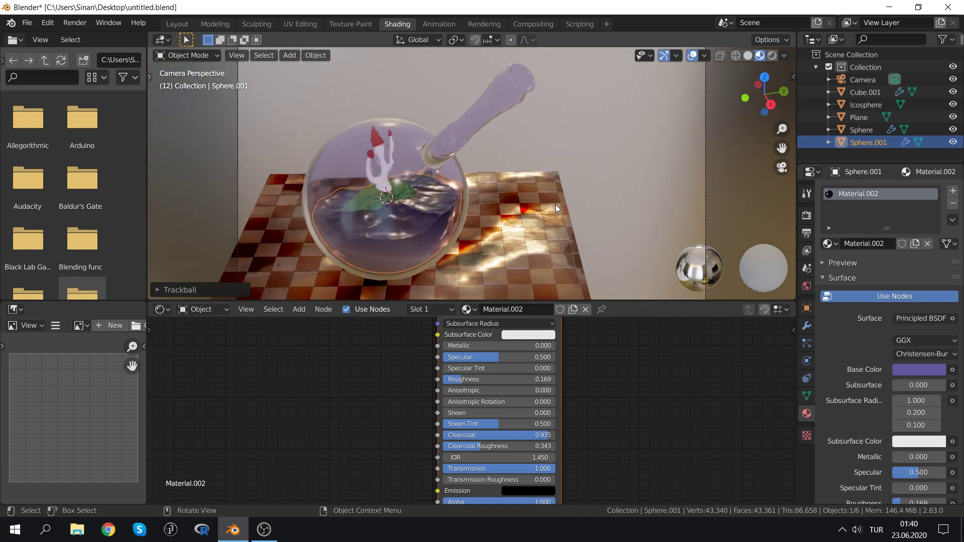
pyautogui.keyDown('shift'); pyautogui.moveTo(557, 208); pyautogui.dragTo(520, 222, button='middle'); pyautogui.keyUp('shift')
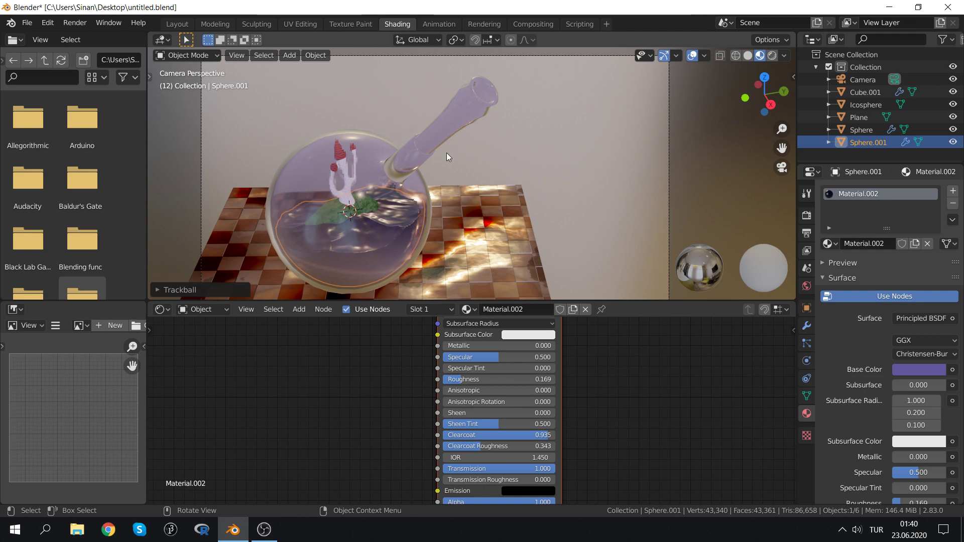
pyautogui.scroll(-1, 435, 222)
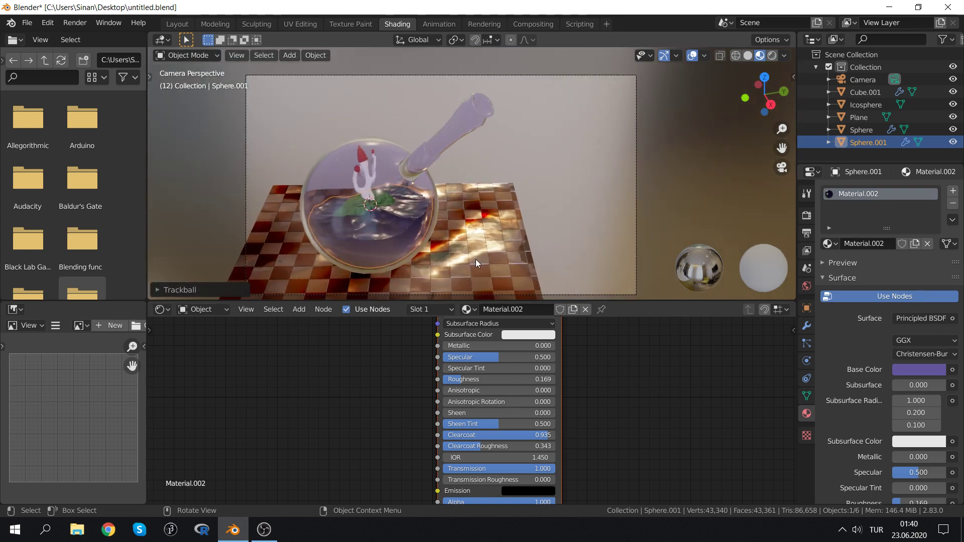
pyautogui.keyDown('shift'); pyautogui.moveTo(475, 260); pyautogui.dragTo(484, 246, button='middle'); pyautogui.keyUp('shift')
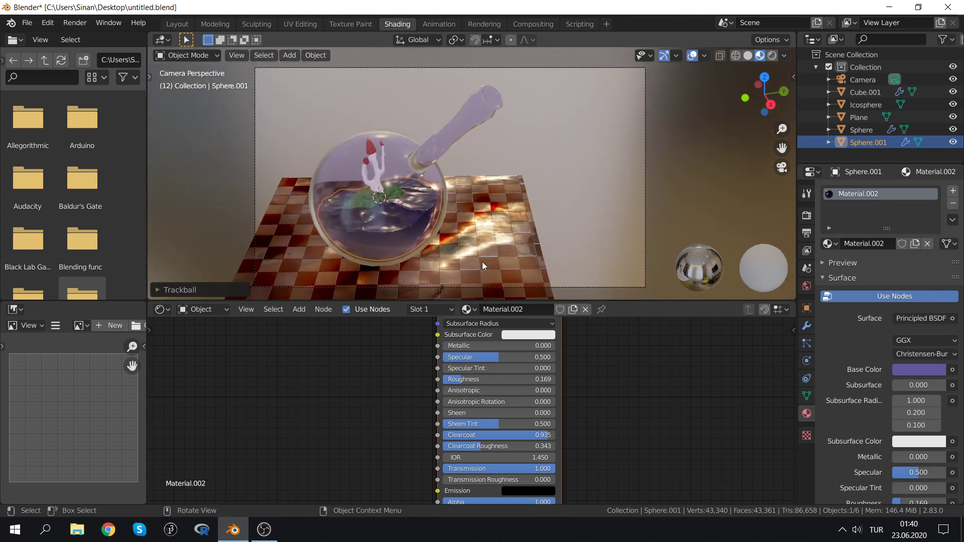
pyautogui.click(185, 25)
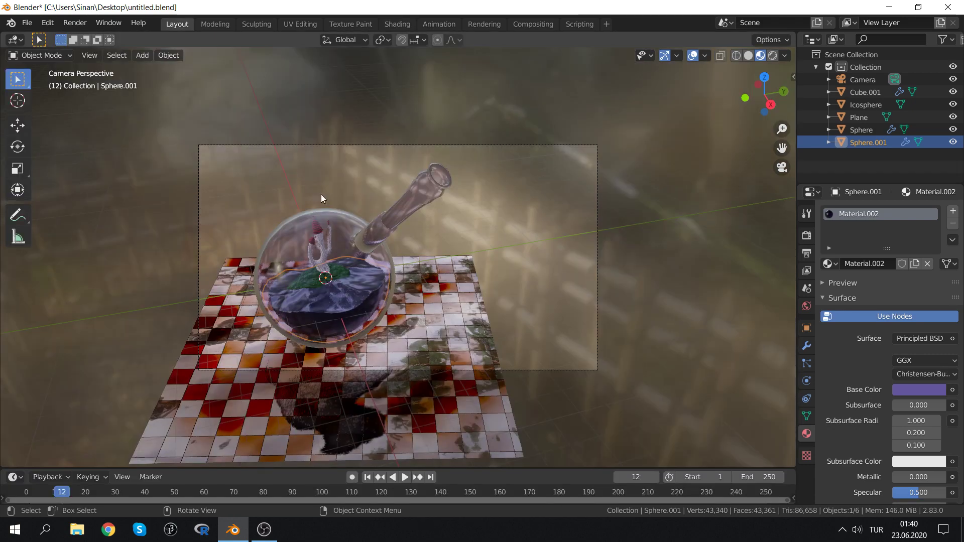
pyautogui.press('KP_0')
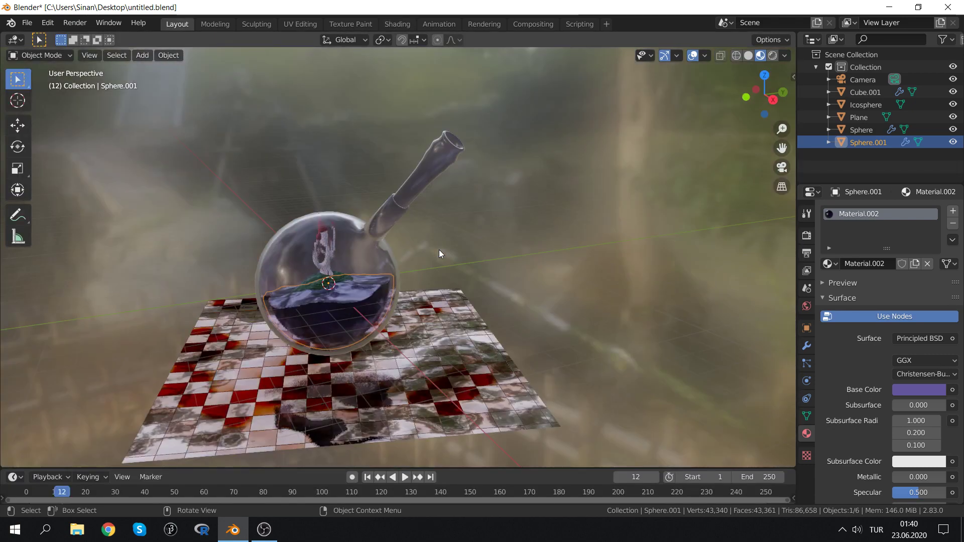
pyautogui.press('KP_0')
pyautogui.press('KP_0')
pyautogui.scroll(1, 439, 249)
pyautogui.scroll(-8, 498, 259)
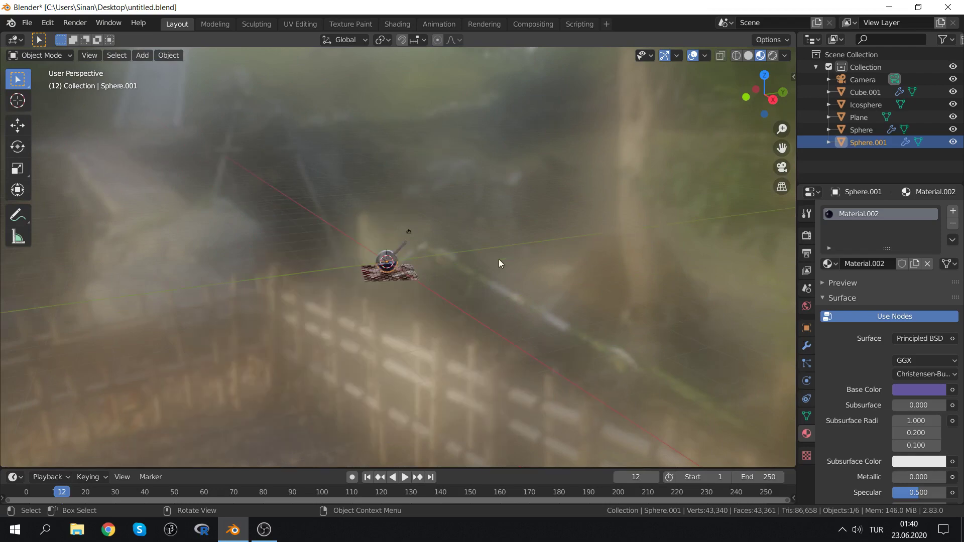
pyautogui.scroll(10, 445, 245)
pyautogui.scroll(2, 324, 282)
pyautogui.scroll(2, 510, 249)
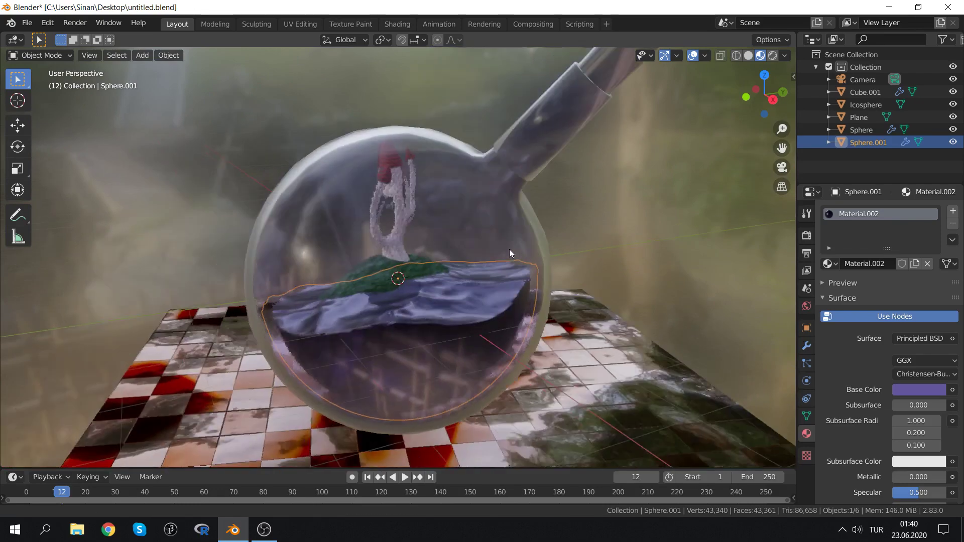
pyautogui.scroll(2, 462, 244)
pyautogui.scroll(3, 462, 244)
pyautogui.scroll(-2, 462, 244)
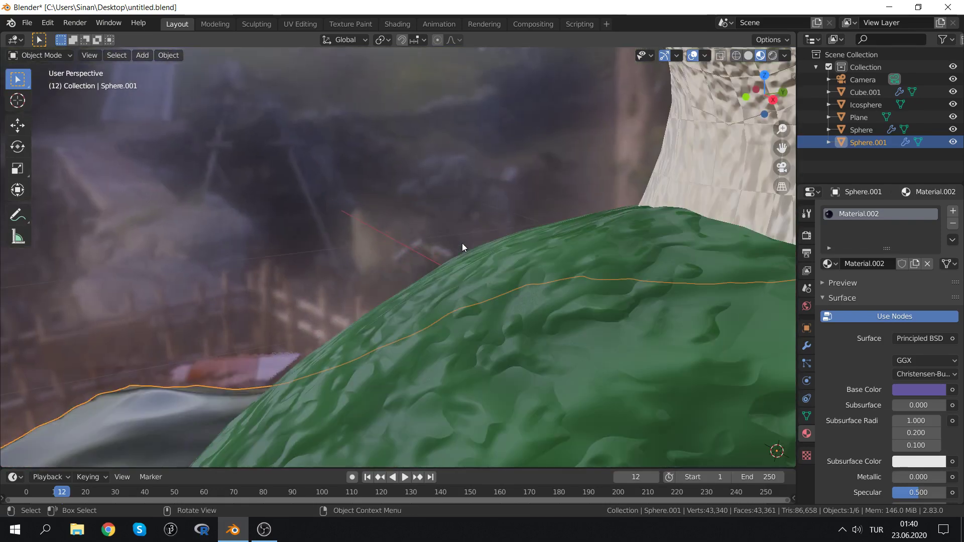
pyautogui.scroll(-5, 463, 242)
pyautogui.scroll(-1, 463, 242)
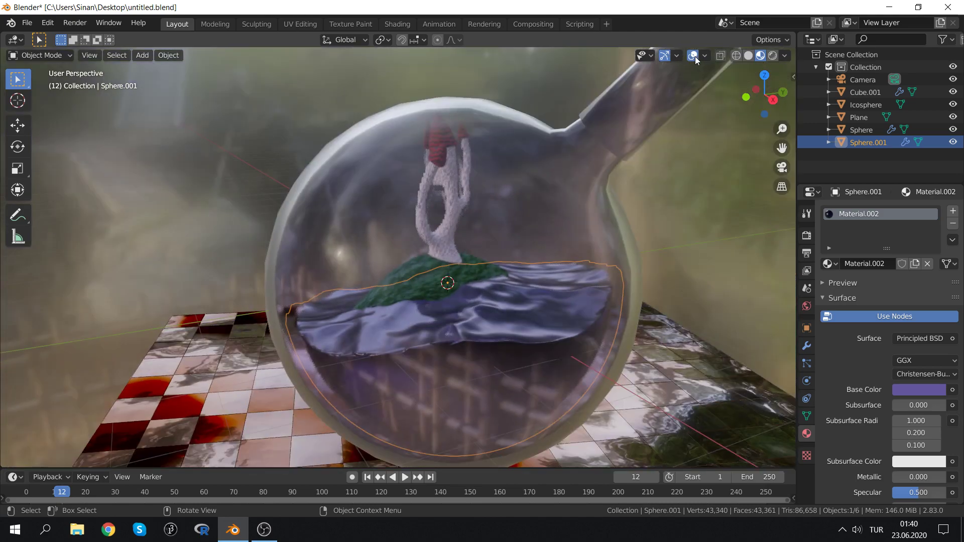
pyautogui.click(695, 56)
pyautogui.click(695, 56)
pyautogui.scroll(-4, 621, 188)
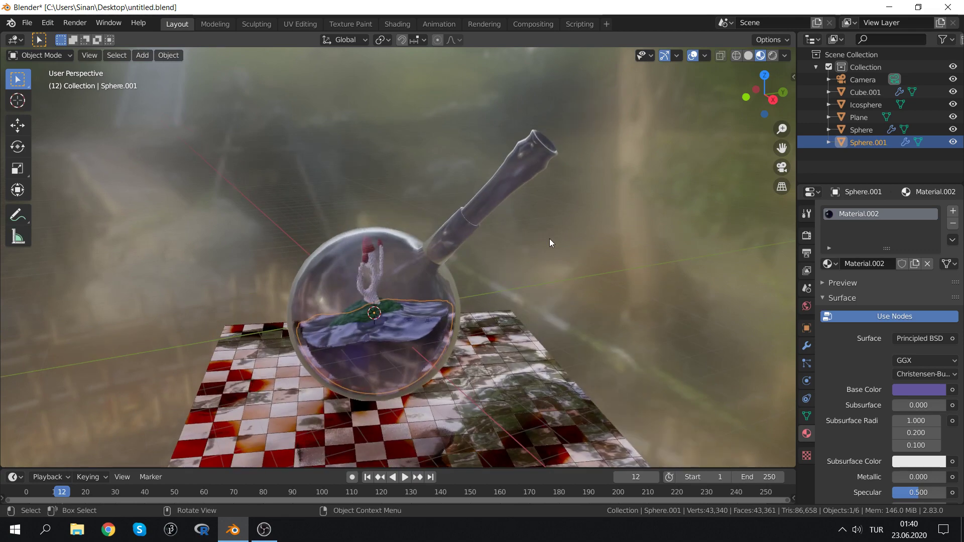
# Render a frame-12 test image with F12, review it and close it
pyautogui.press('F12')
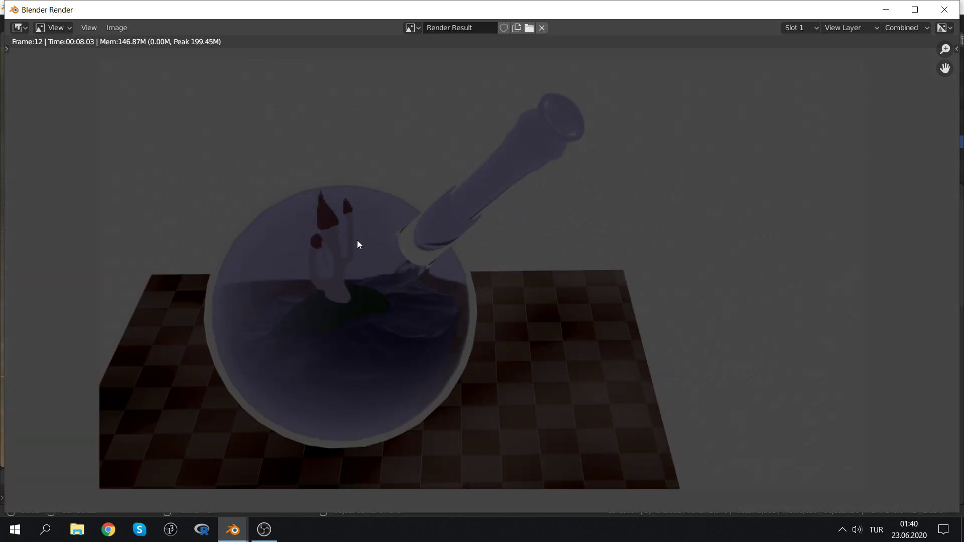
pyautogui.press('Escape')
pyautogui.scroll(-3, 434, 291)
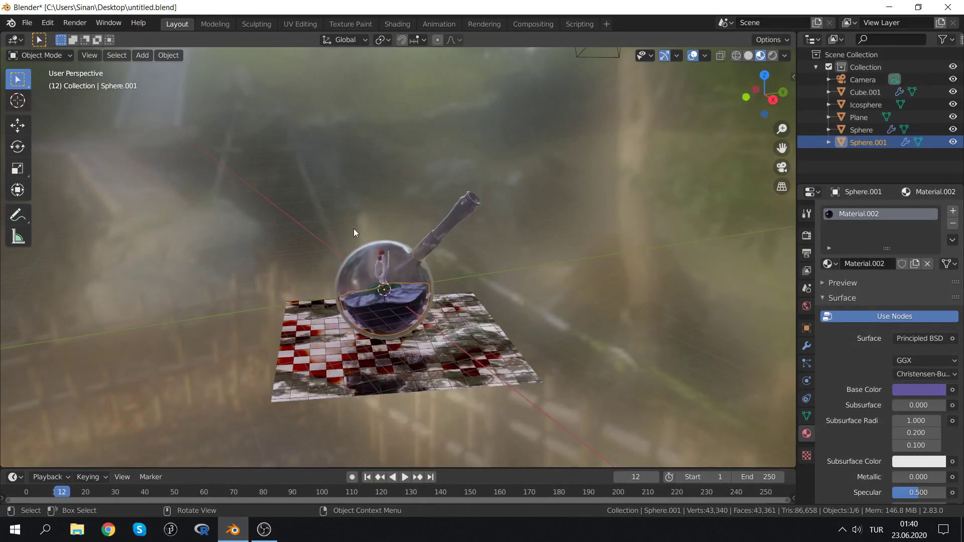
pyautogui.scroll(-3, 340, 315)
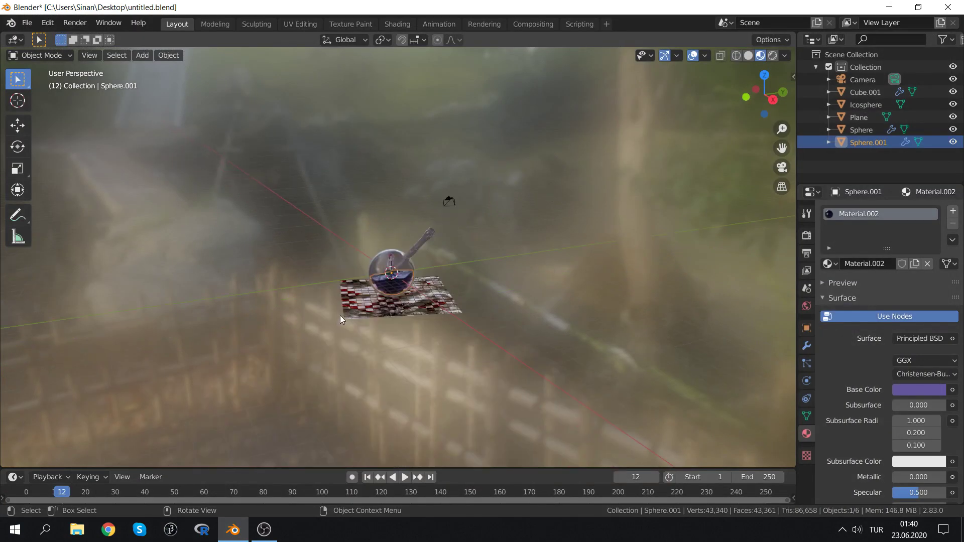
pyautogui.scroll(5, 342, 312)
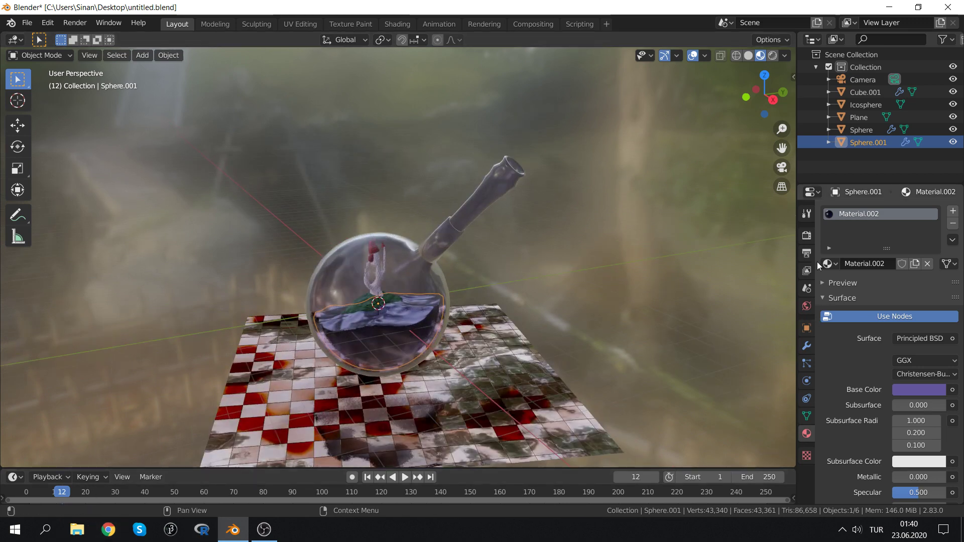
# Set the World's Color input to an Environment Texture
pyautogui.click(806, 306)
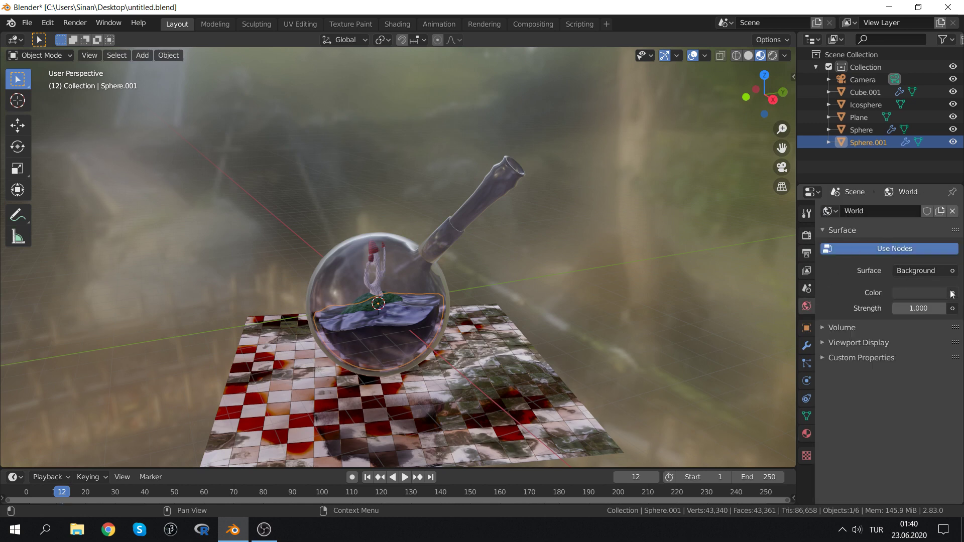
pyautogui.click(952, 293)
pyautogui.click(953, 276)
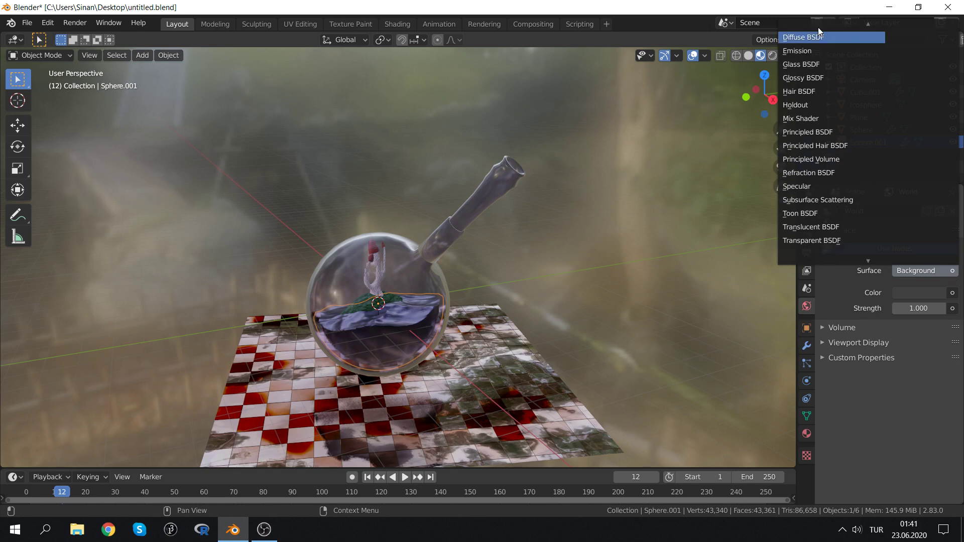
pyautogui.click(952, 293)
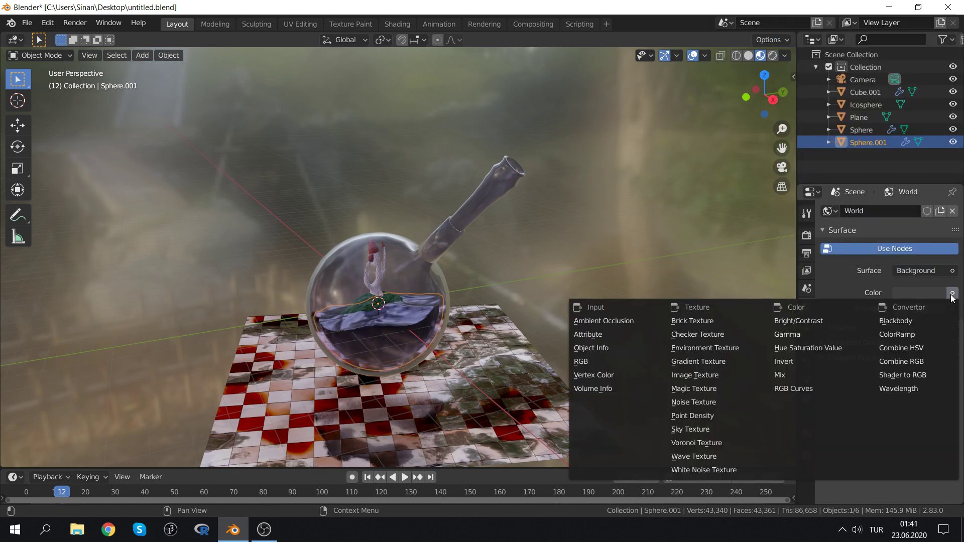
pyautogui.click(691, 348)
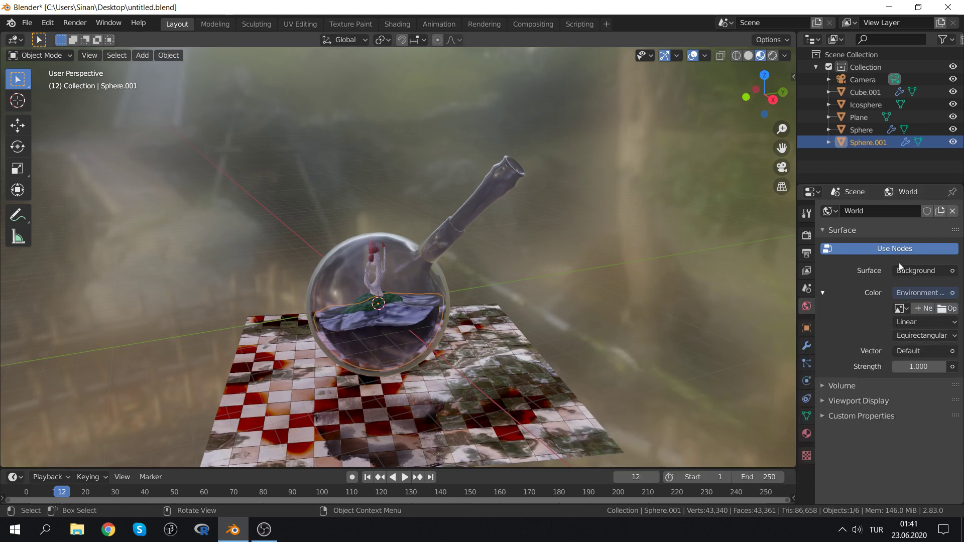
# Compare rendered and material preview shading, then bring up the texture's file browser
pyautogui.click(772, 56)
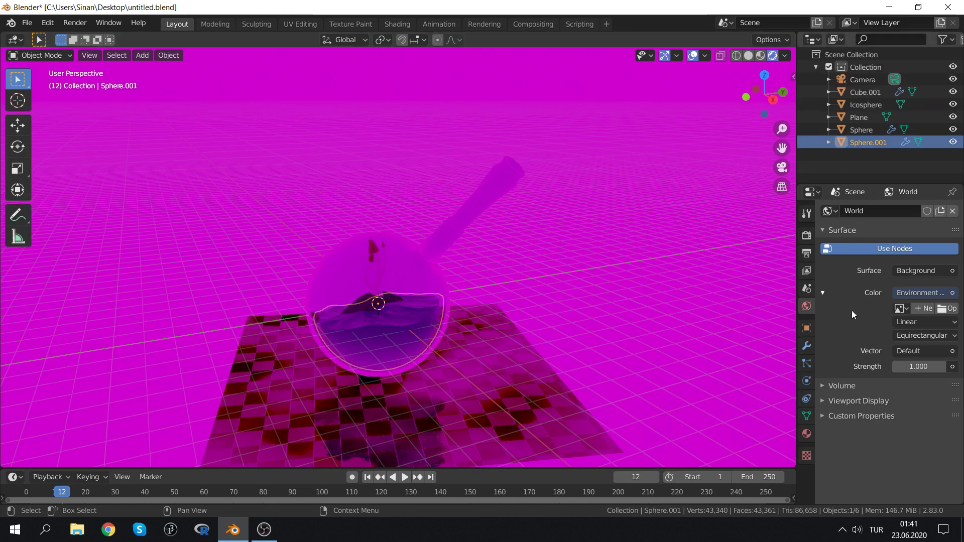
pyautogui.click(760, 56)
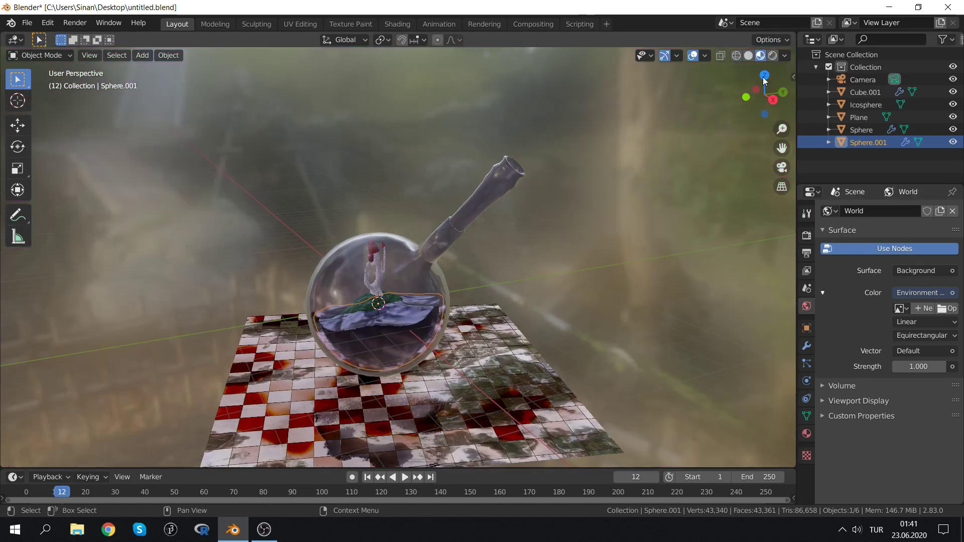
pyautogui.click(784, 56)
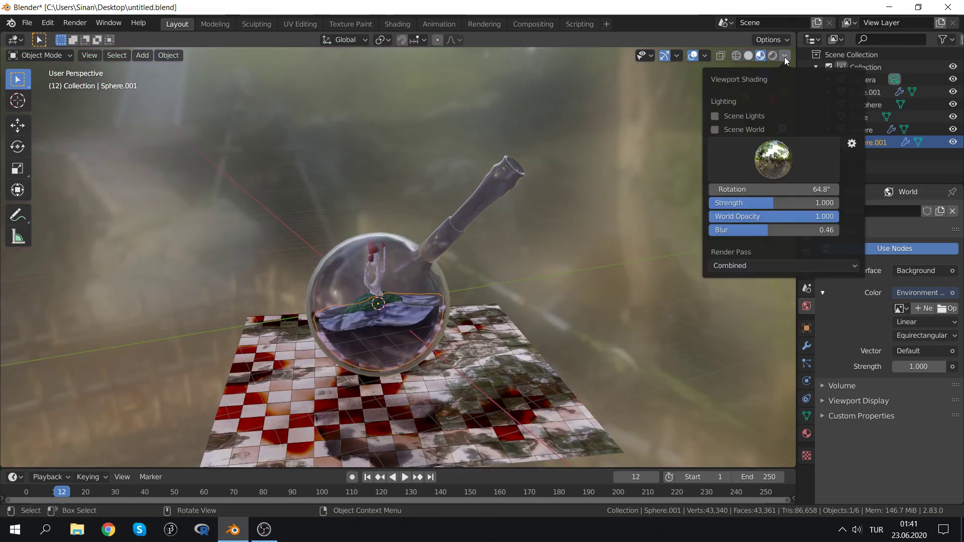
pyautogui.click(751, 168)
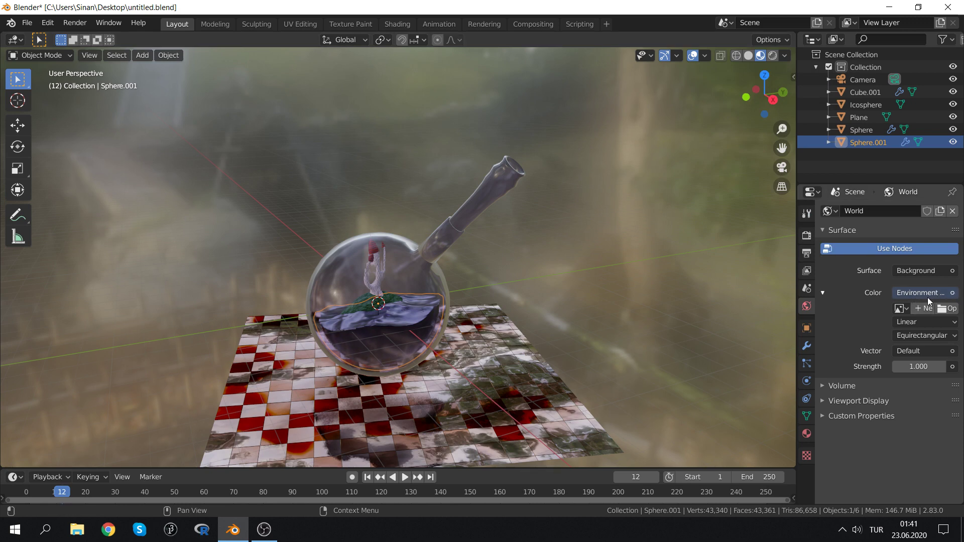
pyautogui.click(944, 310)
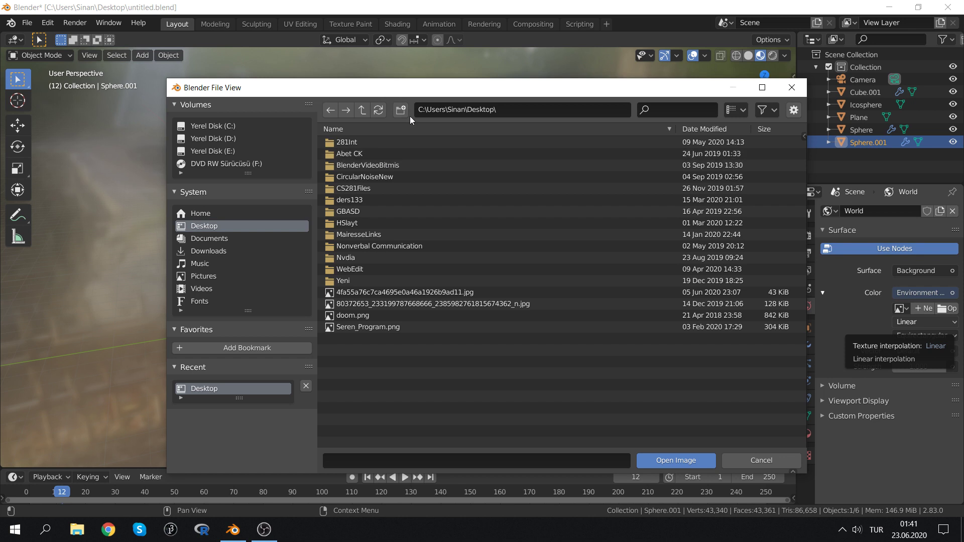
# Navigate the file browser to C:\Program Files\Blender Foundation\Blender 2.83\2.83
pyautogui.click(227, 128)
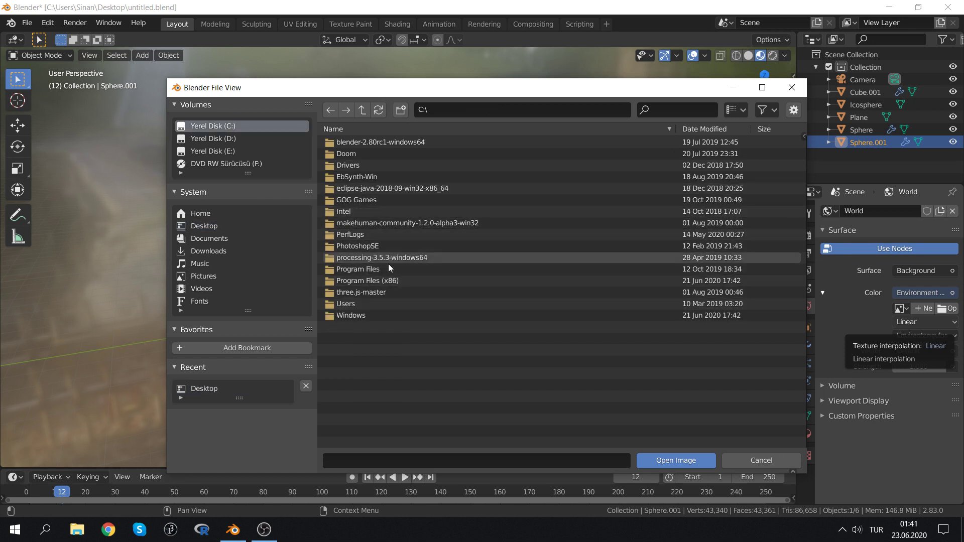
pyautogui.doubleClick(382, 281)
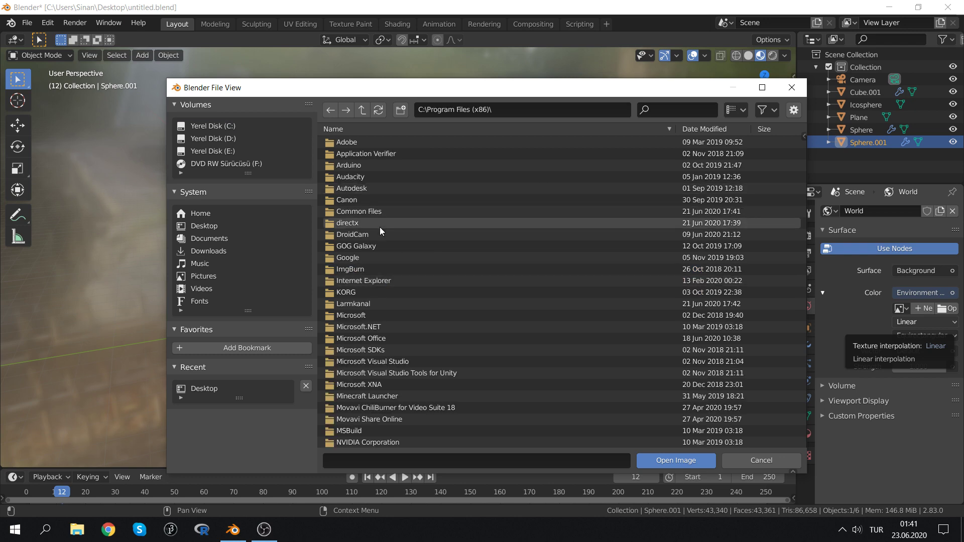
pyautogui.click(215, 130)
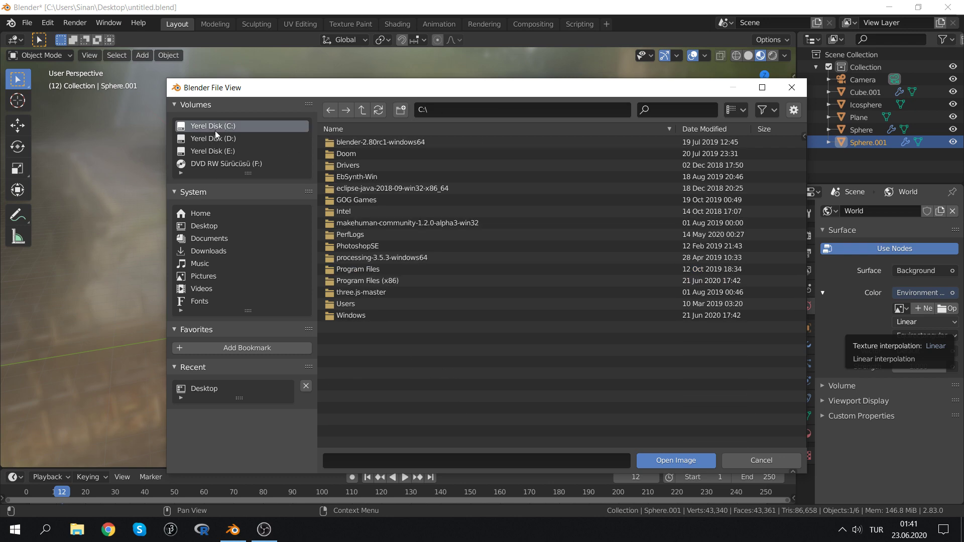
pyautogui.doubleClick(376, 266)
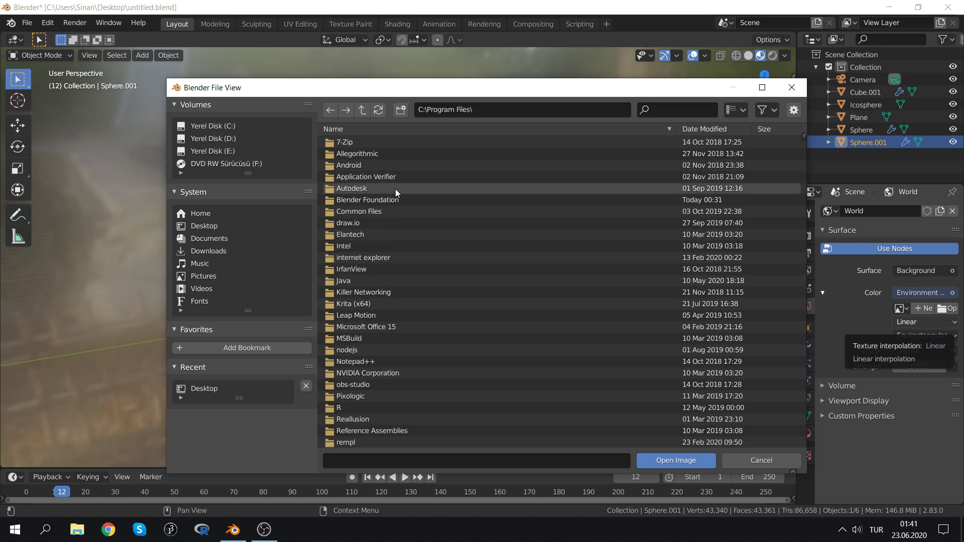
pyautogui.doubleClick(369, 200)
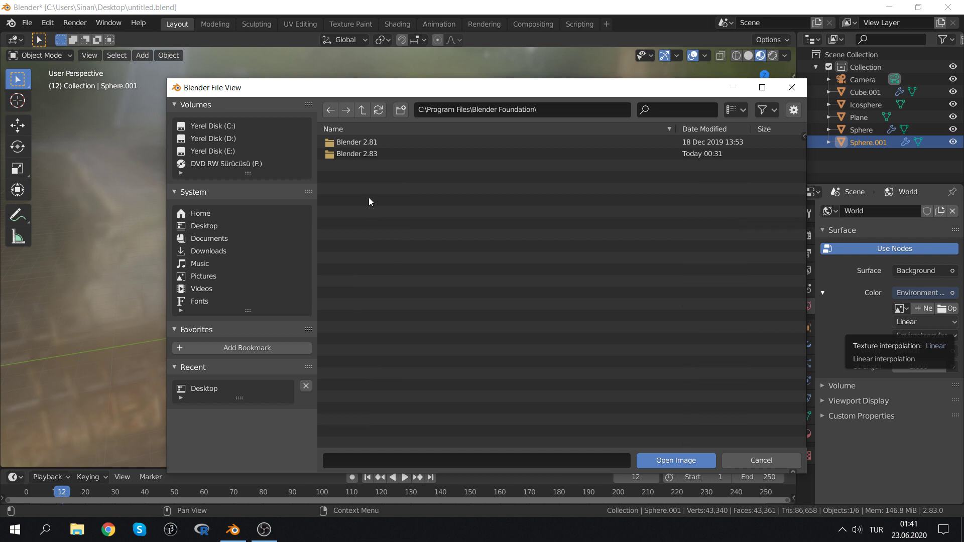
pyautogui.doubleClick(345, 152)
pyautogui.doubleClick(351, 144)
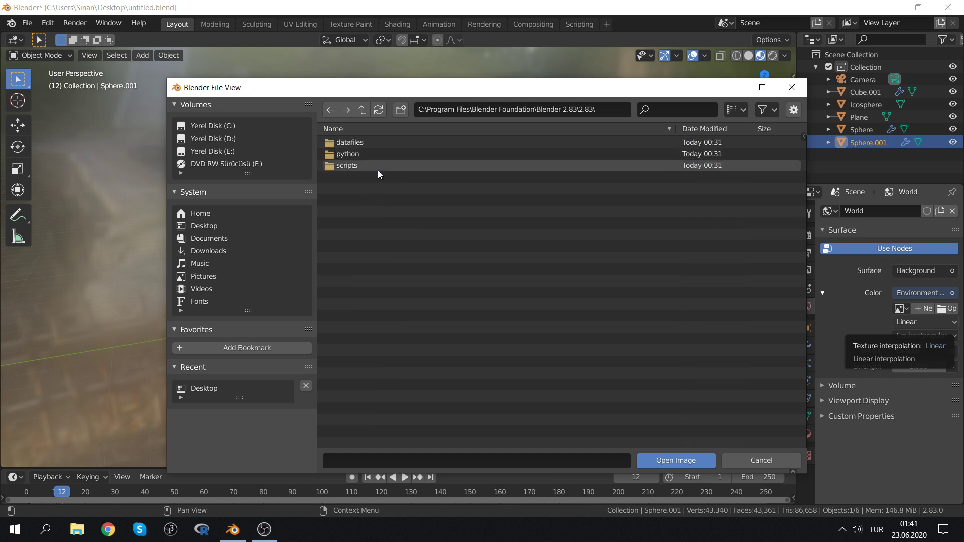
# Go into datafiles\studiolights\world and load forest.exr as the world texture
pyautogui.click(365, 144)
pyautogui.doubleClick(365, 143)
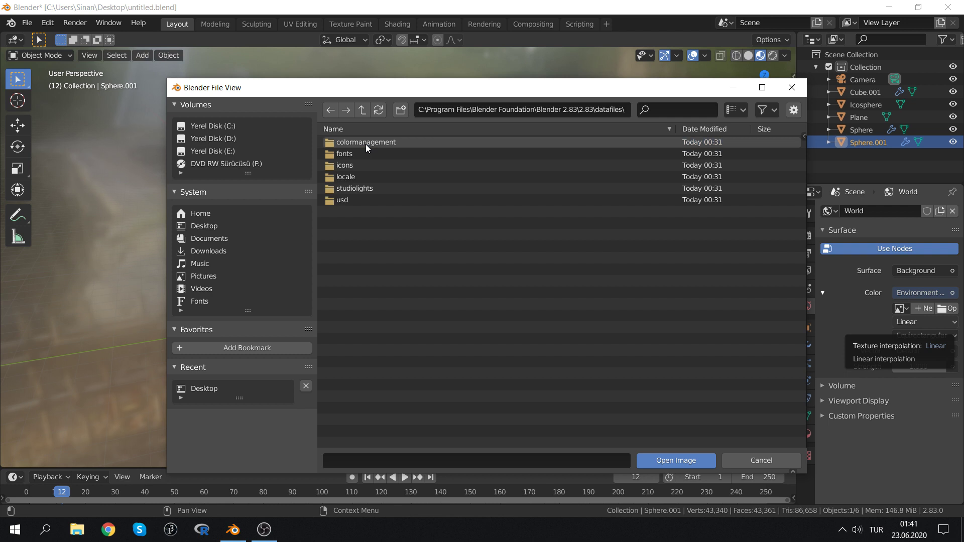
pyautogui.doubleClick(359, 190)
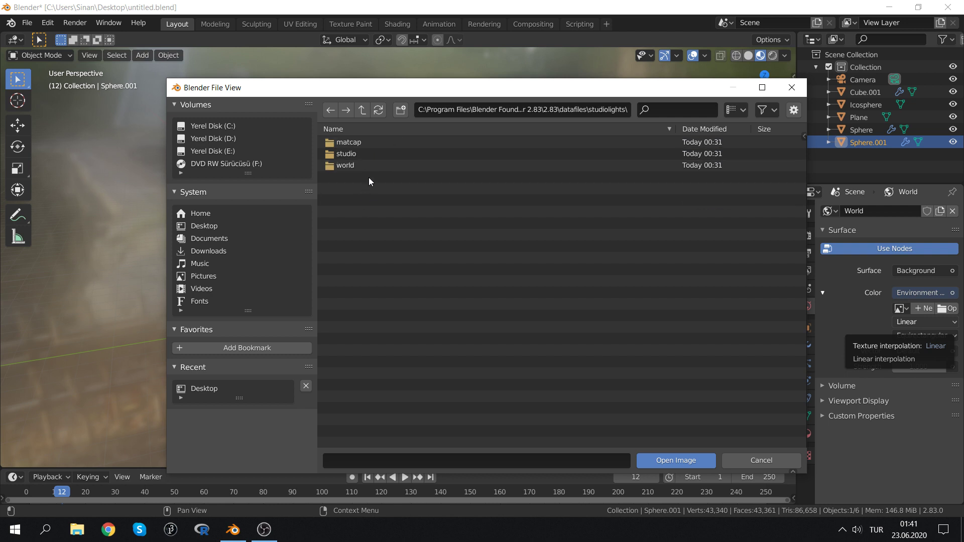
pyautogui.doubleClick(363, 155)
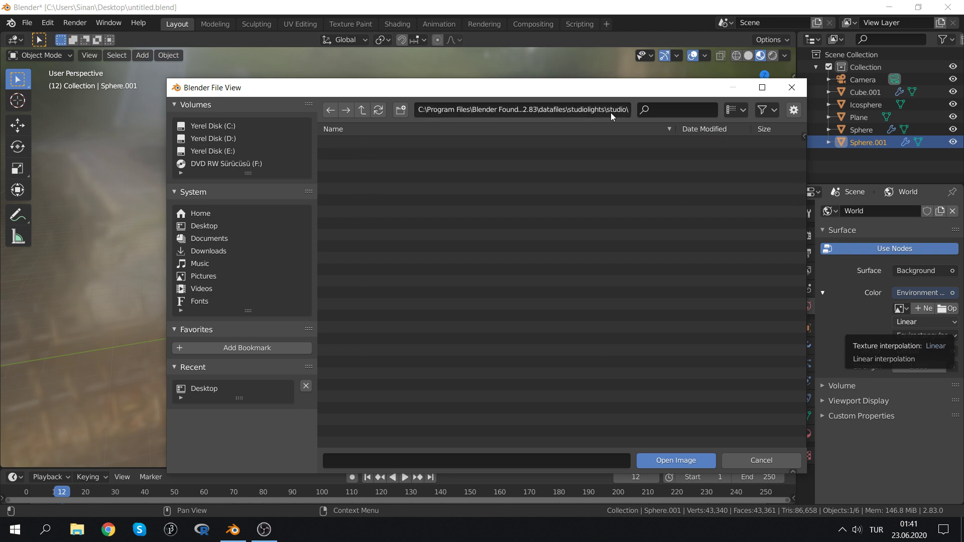
pyautogui.click(362, 110)
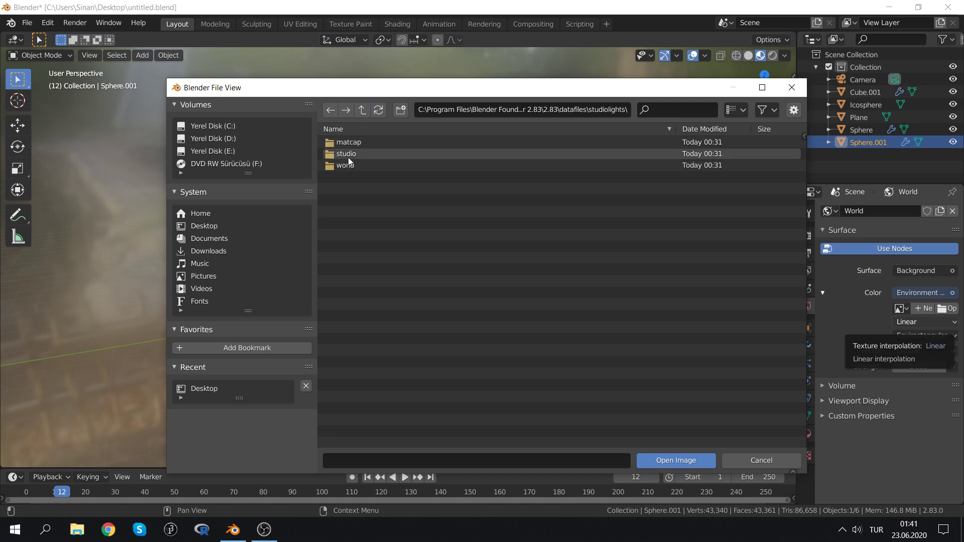
pyautogui.doubleClick(344, 168)
pyautogui.doubleClick(354, 166)
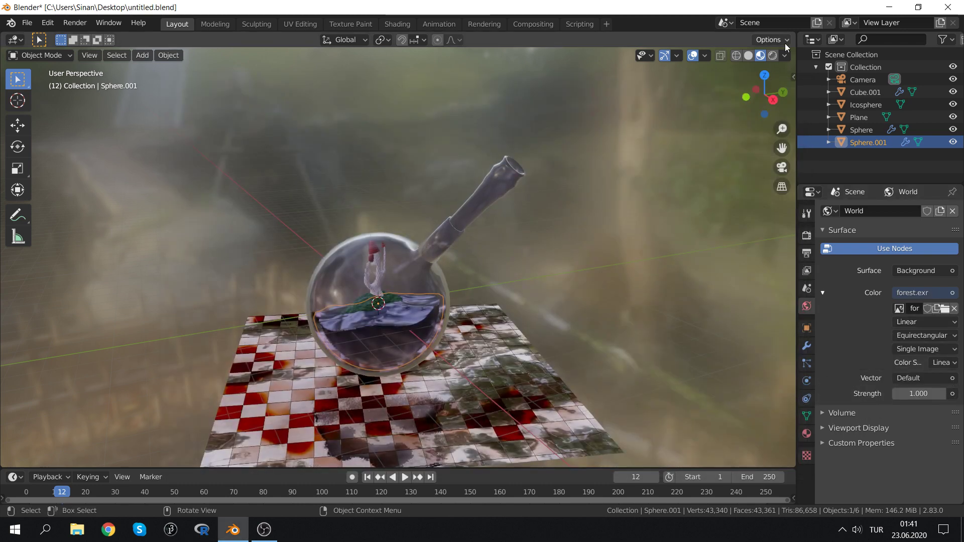
# Compare material preview and rendered shading of the forest world
pyautogui.click(784, 59)
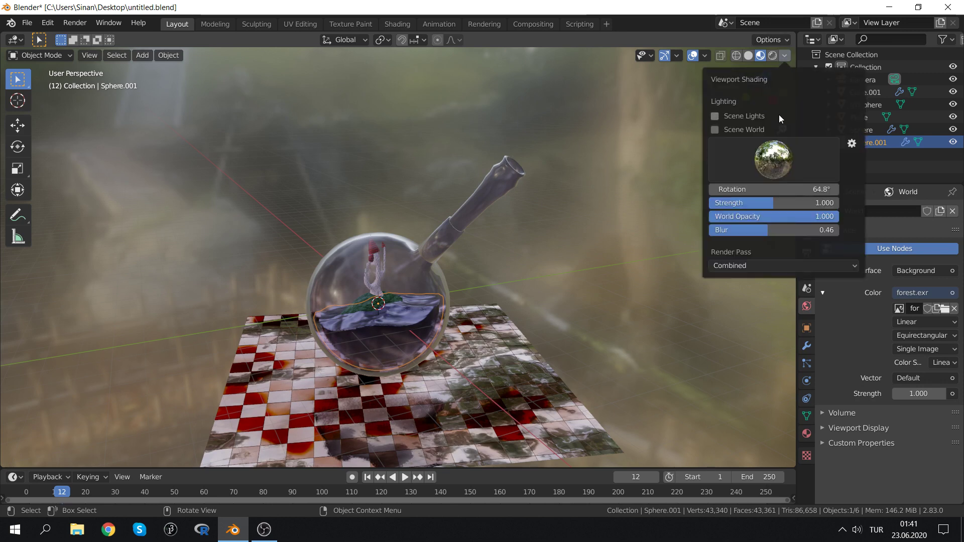
pyautogui.click(772, 60)
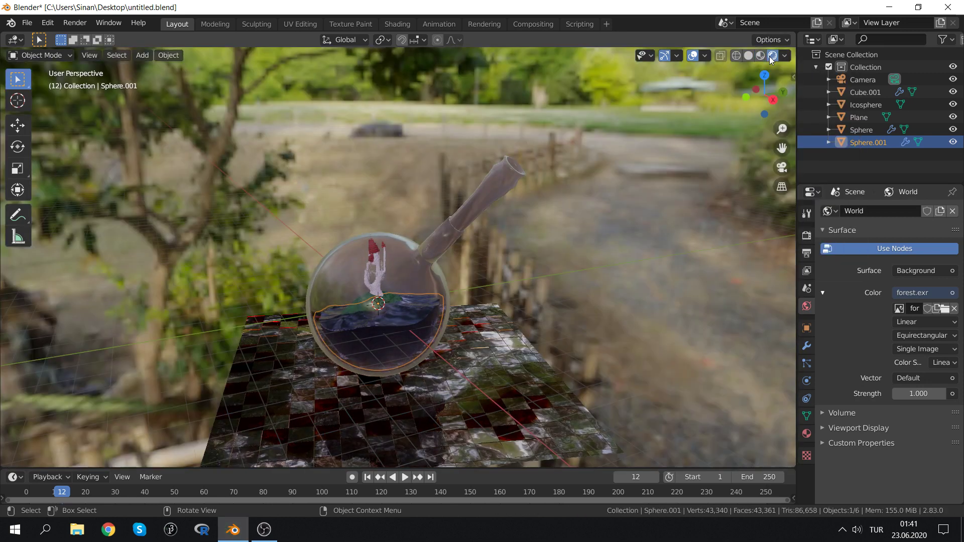
pyautogui.click(761, 62)
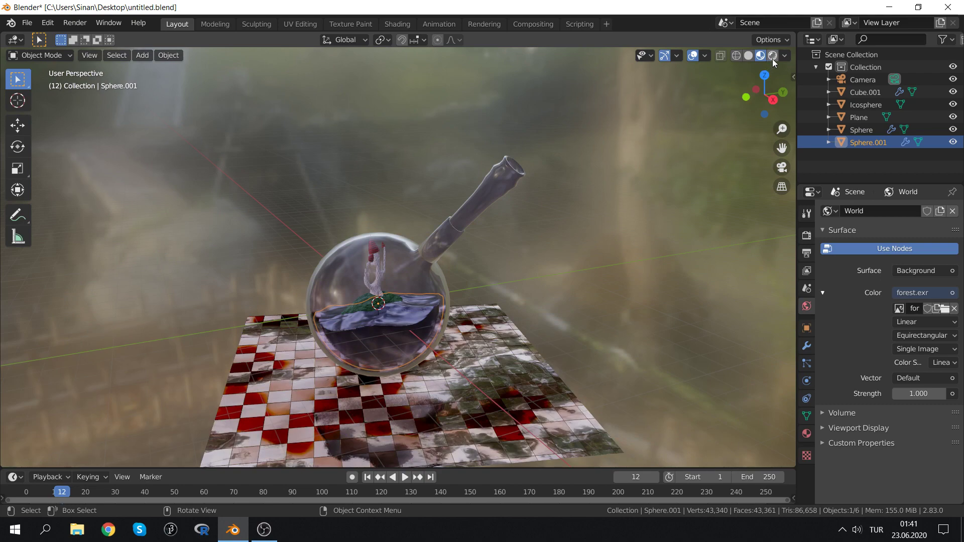
pyautogui.click(773, 58)
pyautogui.click(760, 56)
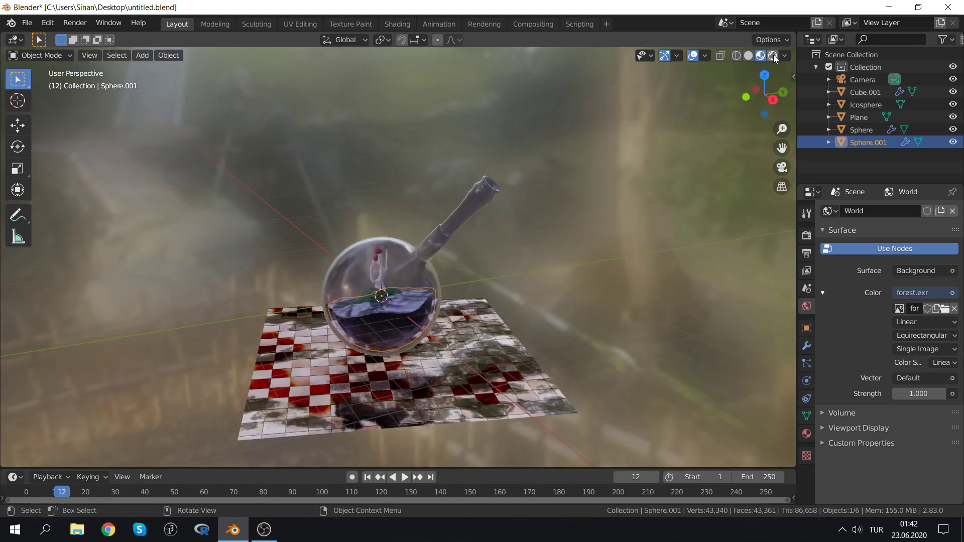
# Leave the viewport in Rendered shading, widen the Properties panel, and enter the Shading workspace
pyautogui.click(773, 56)
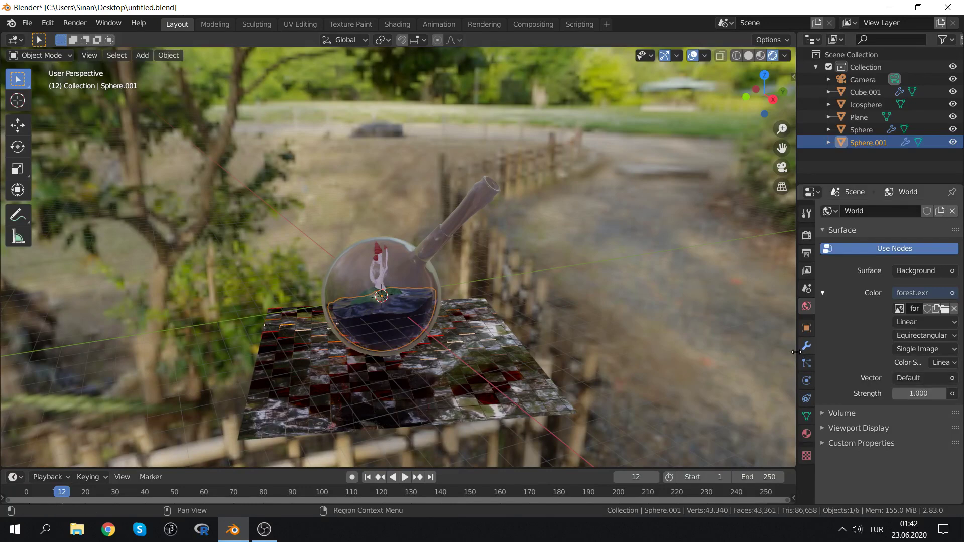
pyautogui.moveTo(798, 354)
pyautogui.mouseDown()
pyautogui.moveTo(701, 359)
pyautogui.moveTo(772, 365)
pyautogui.mouseUp()
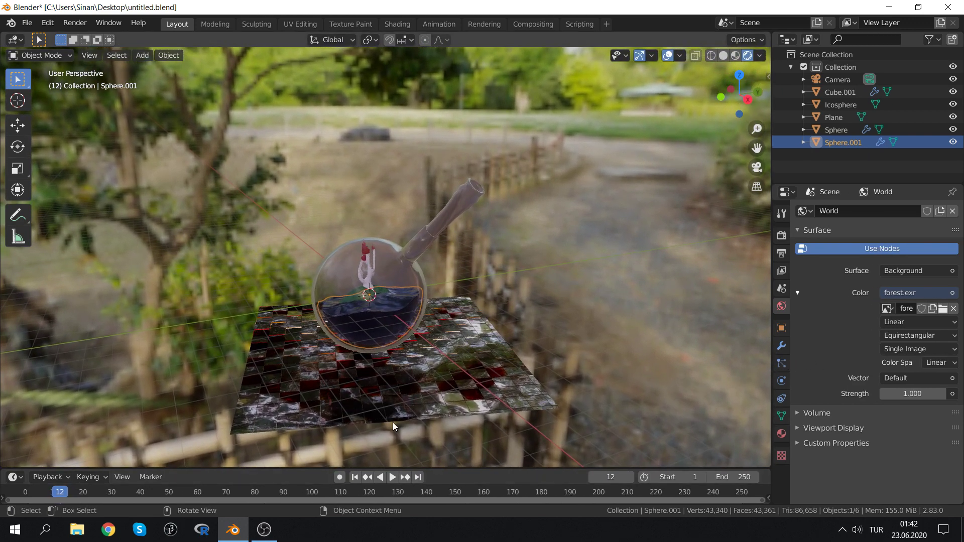
pyautogui.click(399, 26)
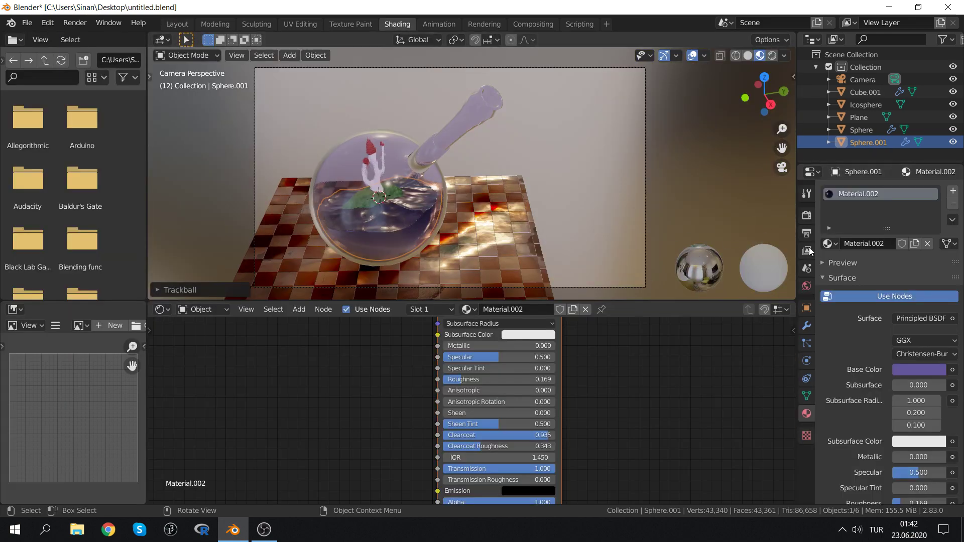
# Show the World tab in Properties and the World node tree in the node editor
pyautogui.click(806, 286)
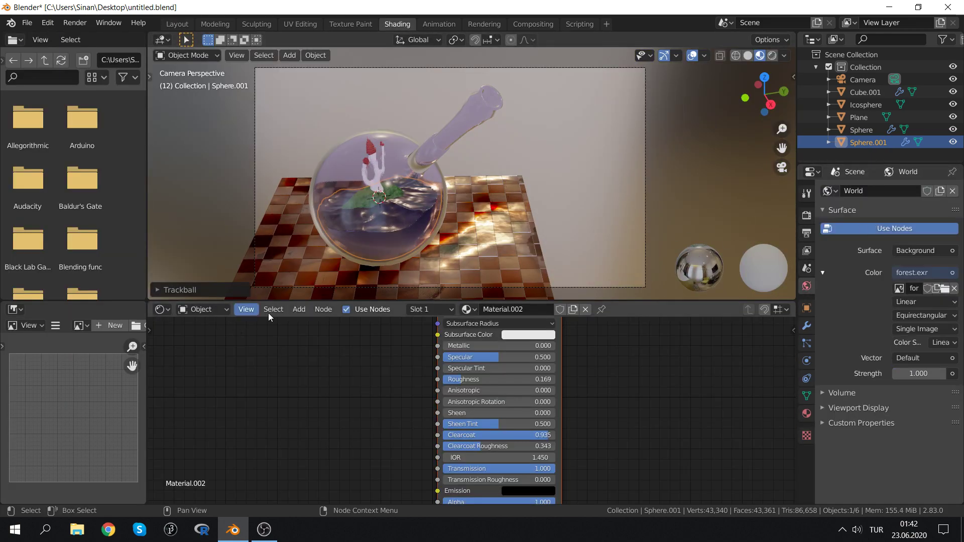
pyautogui.click(492, 312)
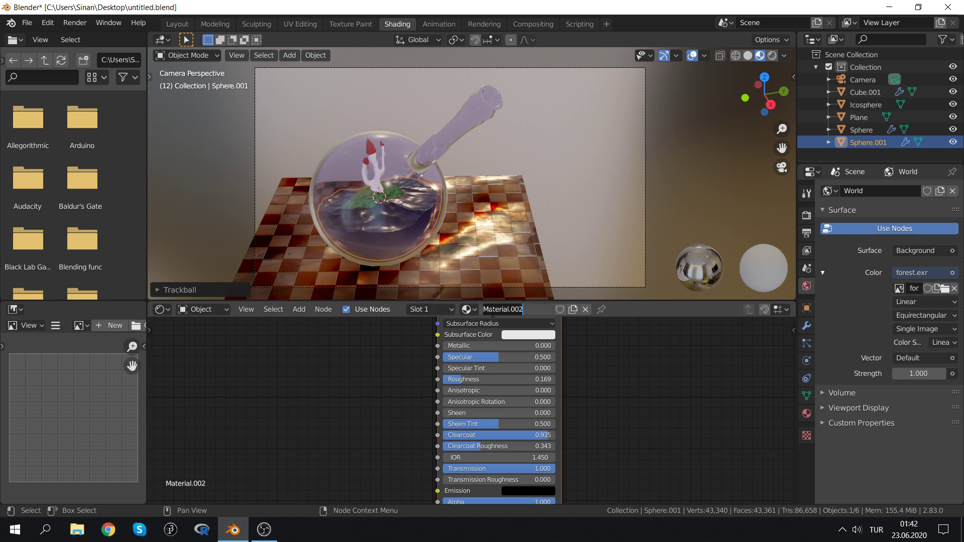
pyautogui.click(472, 311)
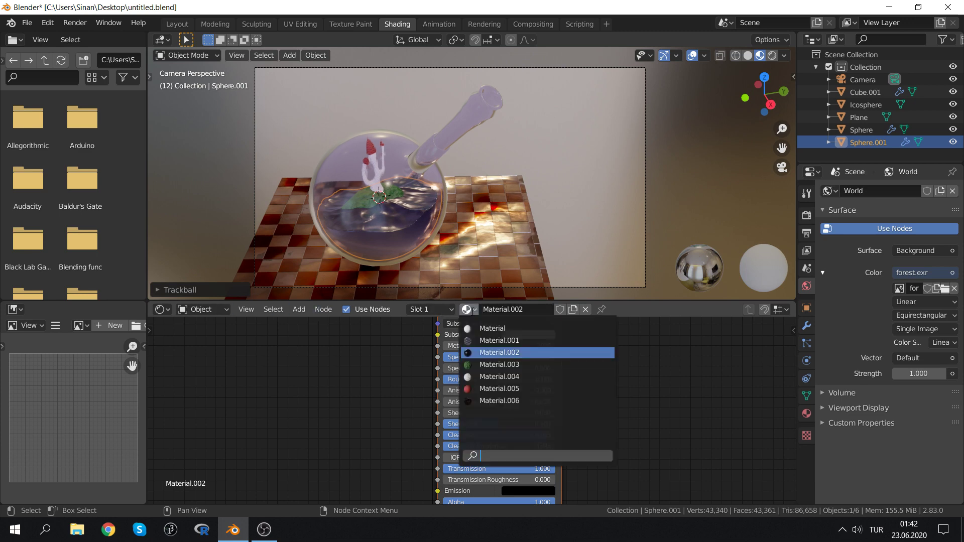
pyautogui.click(209, 313)
pyautogui.click(203, 337)
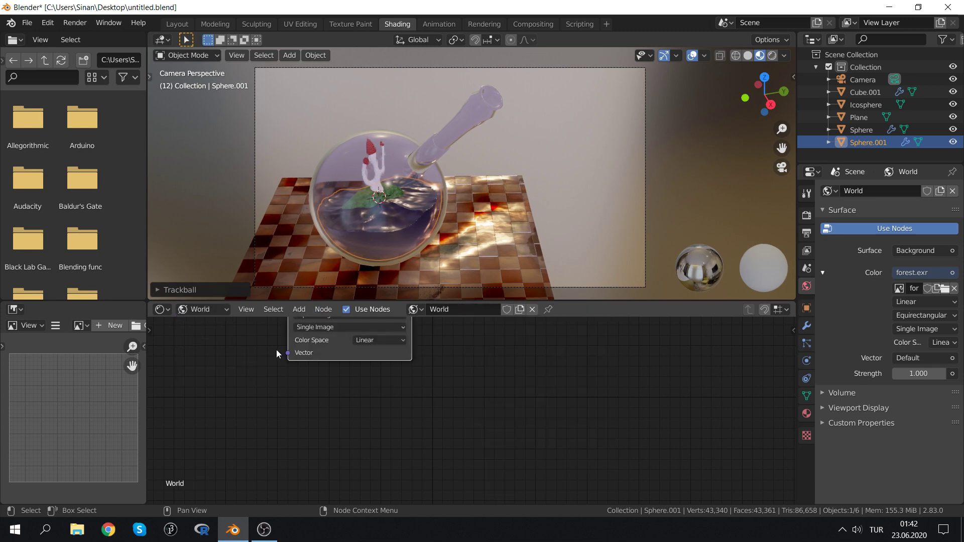
pyautogui.moveTo(276, 351)
pyautogui.mouseDown(button='middle')
pyautogui.moveTo(332, 451)
pyautogui.moveTo(364, 471)
pyautogui.mouseUp(button='middle')
# Spread out the forest.exr, Background and World Output nodes
pyautogui.press('g')
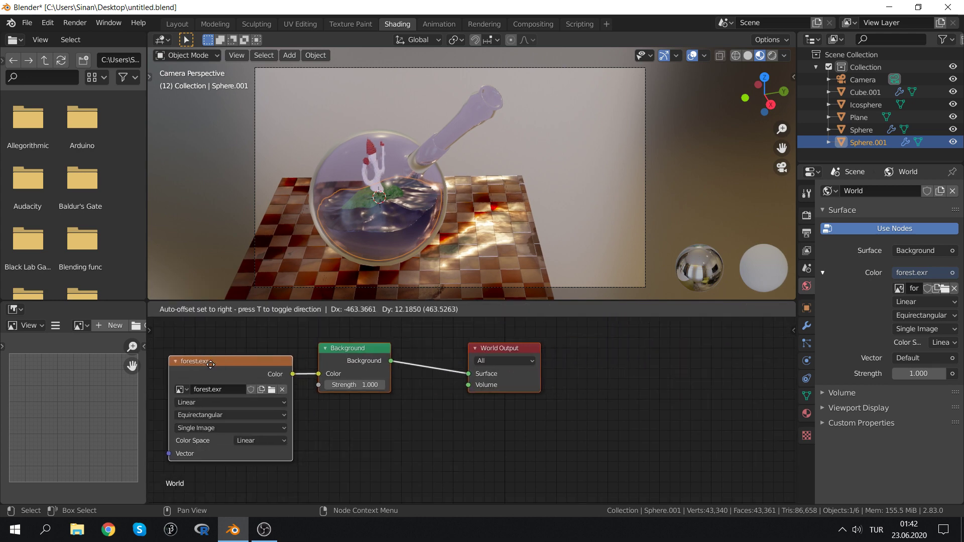
pyautogui.click(297, 354)
pyautogui.press('g')
pyautogui.click(642, 354)
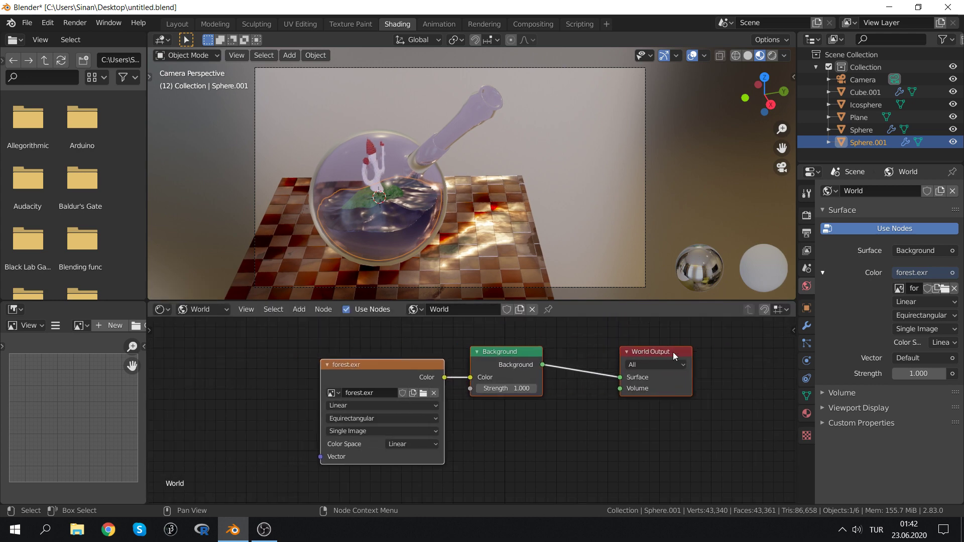
pyautogui.click(722, 353)
pyautogui.moveTo(373, 366); pyautogui.dragTo(202, 362)
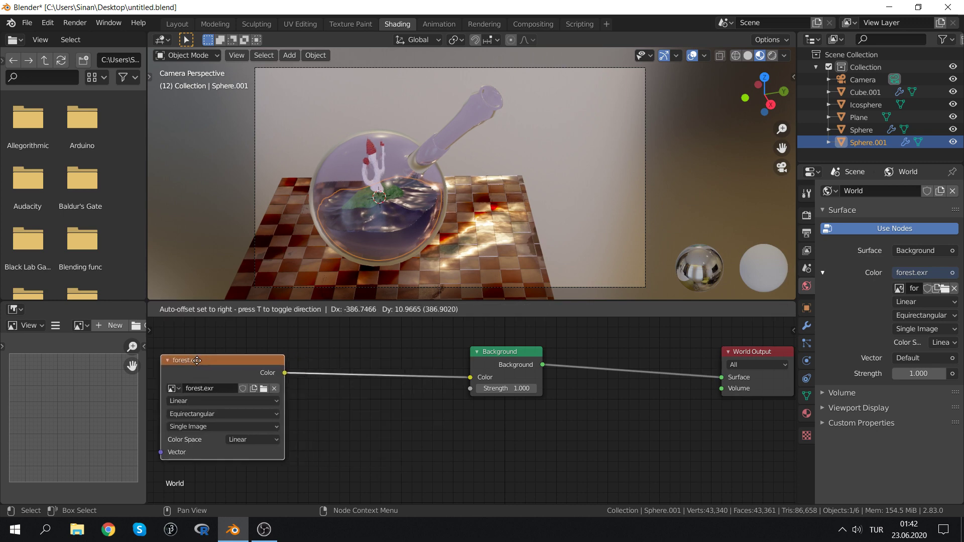
# Cancel an Add-node search, then render the final image with F12
pyautogui.hotkey('shift', 'a')
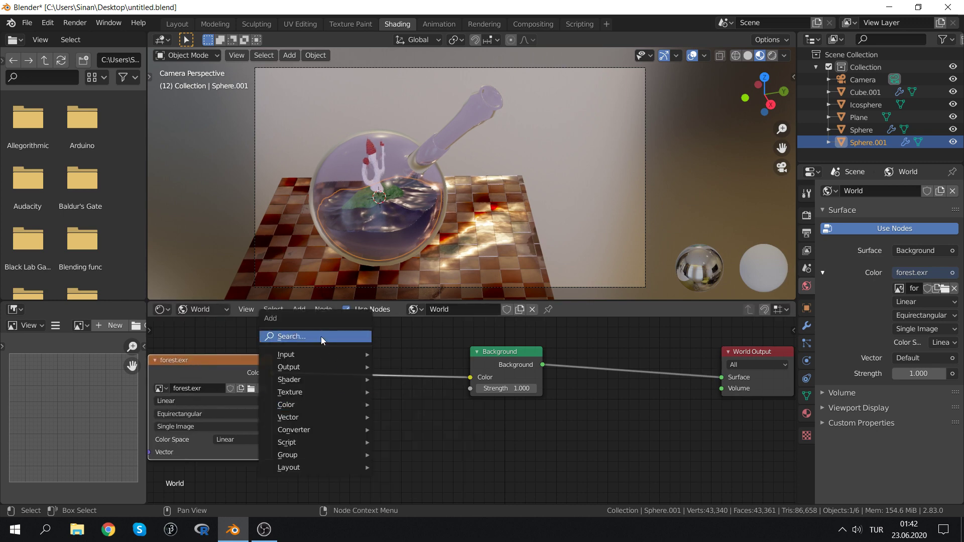
pyautogui.click(321, 336)
pyautogui.write('blu')
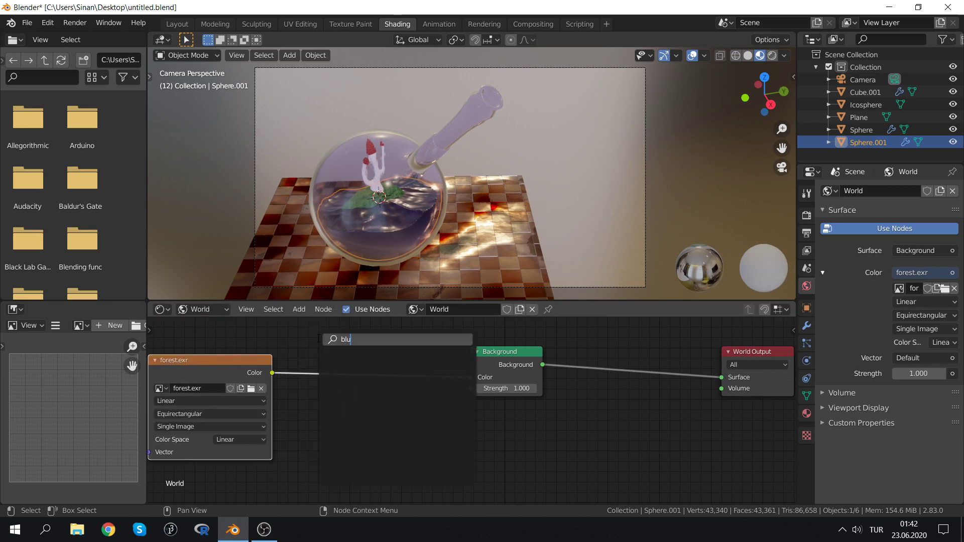
pyautogui.press('BackSpace')
pyautogui.press('Escape')
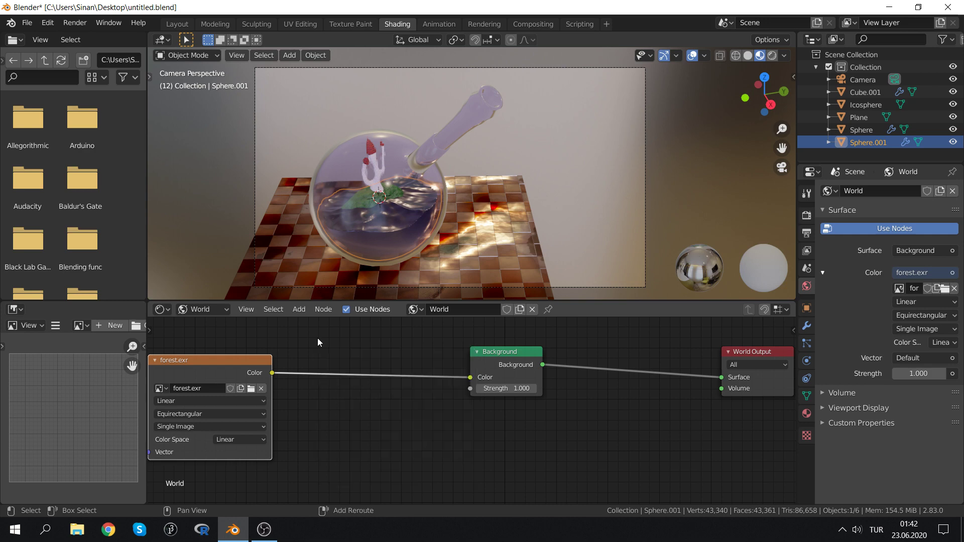
pyautogui.hotkey('shift', 'a')
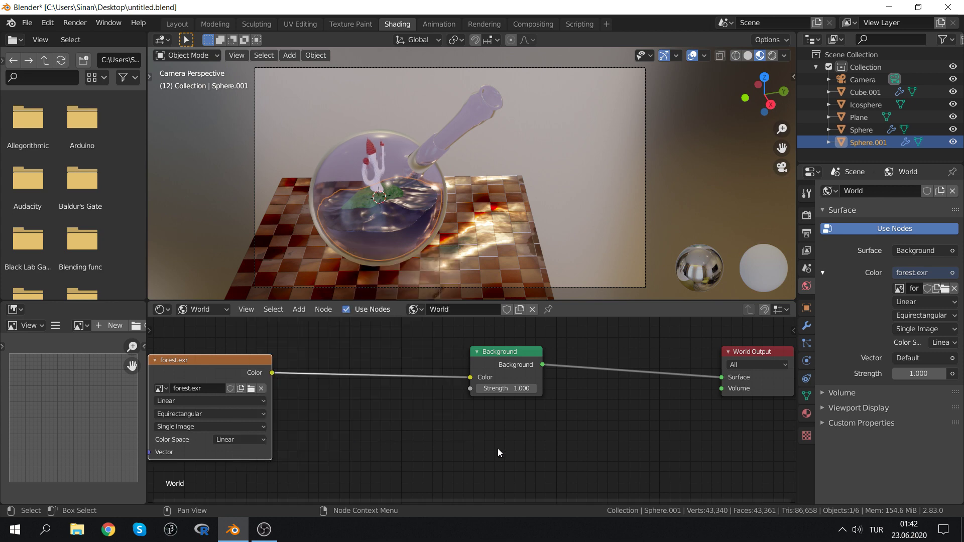
pyautogui.press('F12')
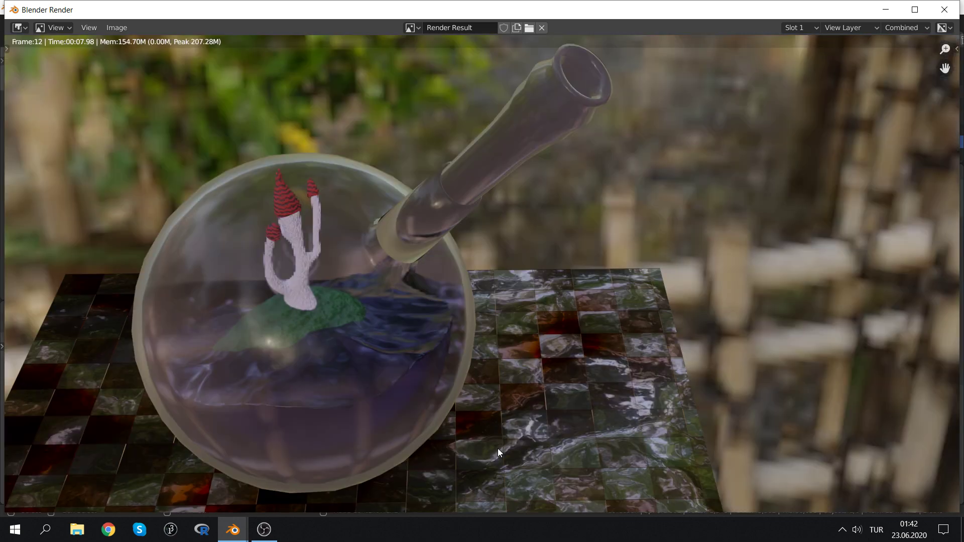
# Inspect the finished frame-12 render, close its window, and switch the viewport to solid shading
pyautogui.scroll(-5, 445, 372)
pyautogui.scroll(5, 453, 360)
pyautogui.scroll(-2, 458, 323)
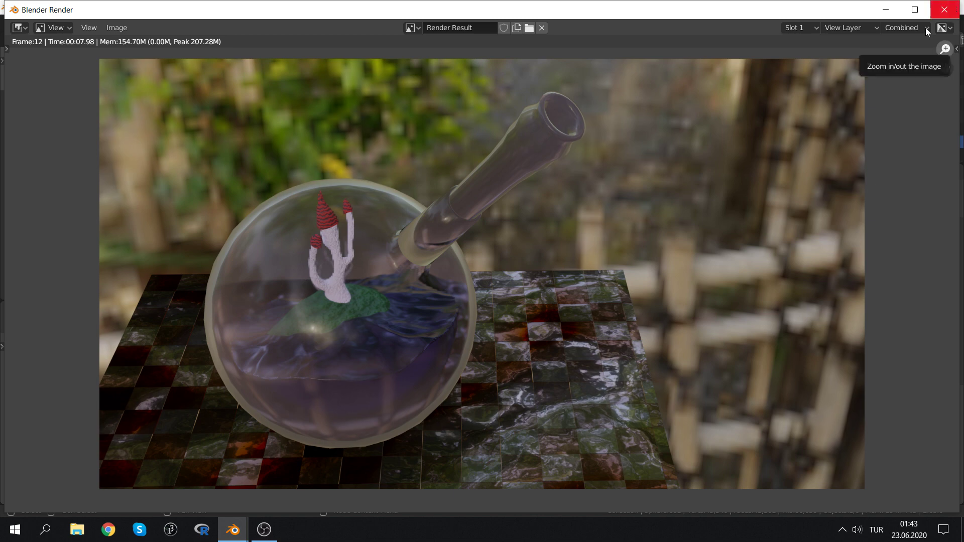
pyautogui.click(944, 9)
pyautogui.click(746, 56)
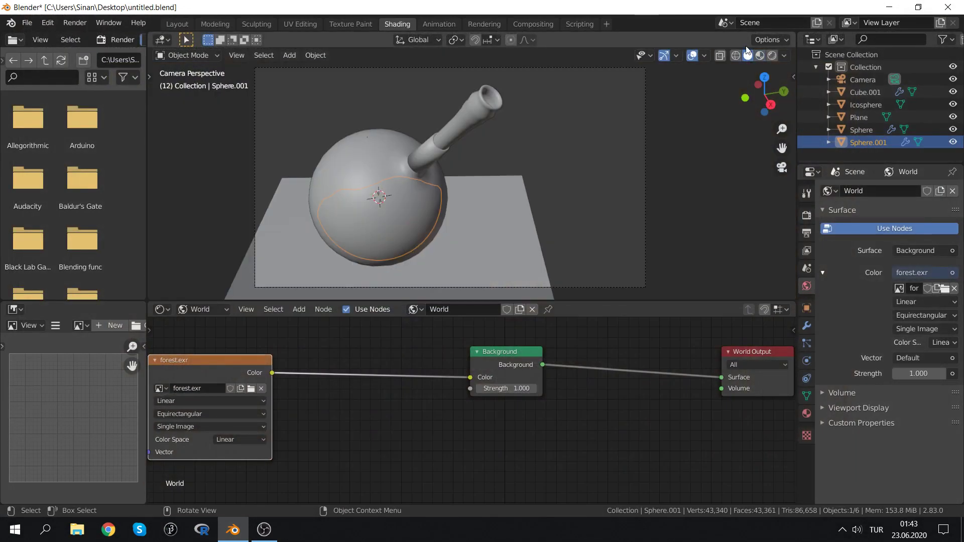
# Return to the Layout workspace with the viewport in Material Preview shading
pyautogui.click(760, 57)
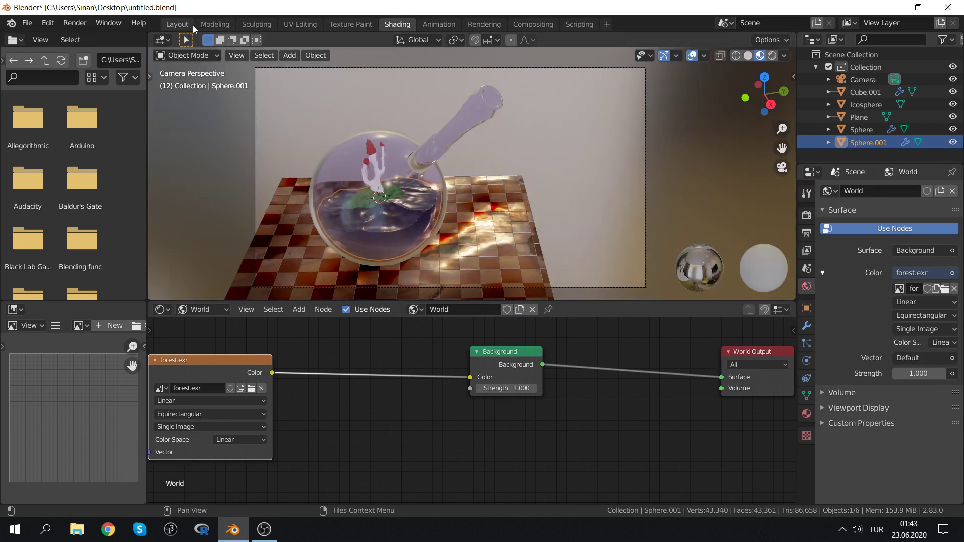
pyautogui.click(185, 26)
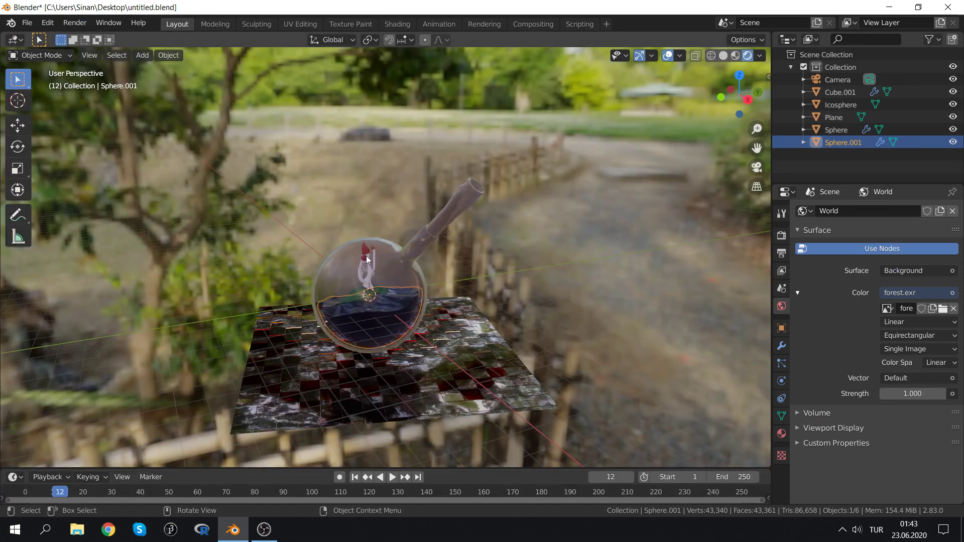
pyautogui.click(735, 56)
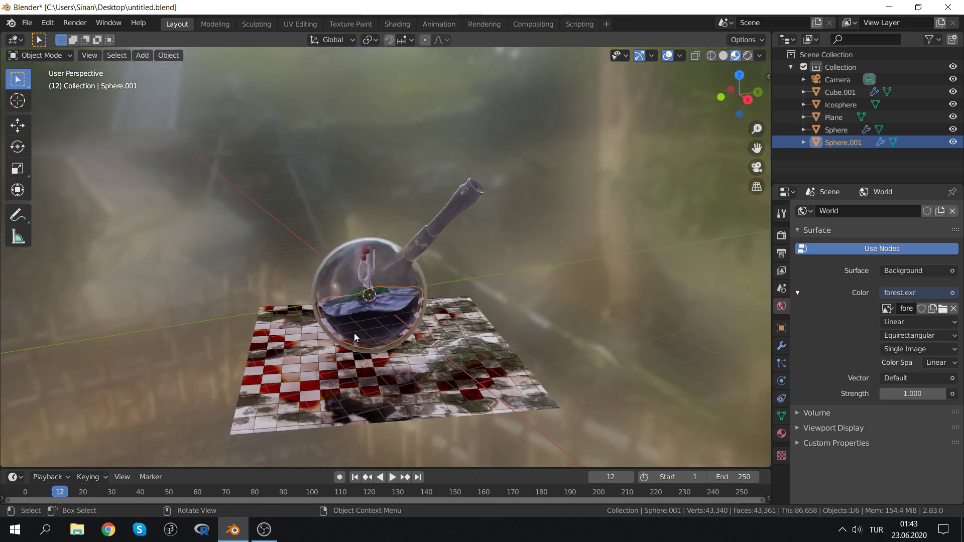
# Frame the camera view of the globe and checker floor, then bring up the OBS window
pyautogui.press('KP_0')
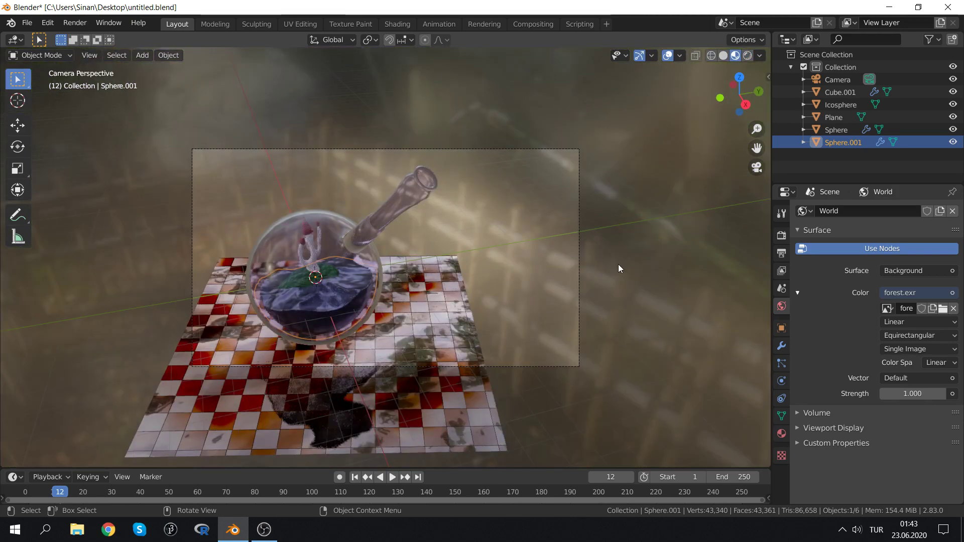
pyautogui.press('Home')
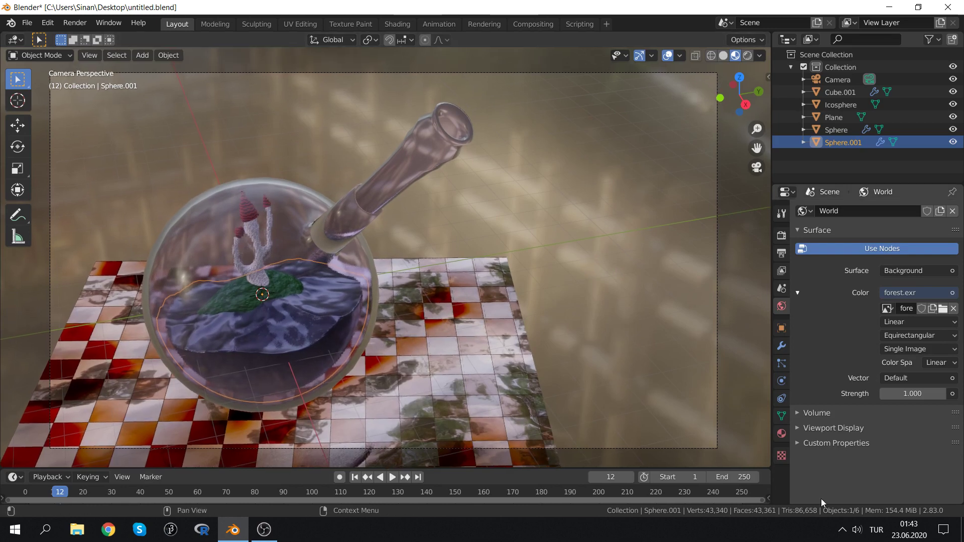
pyautogui.click(265, 524)
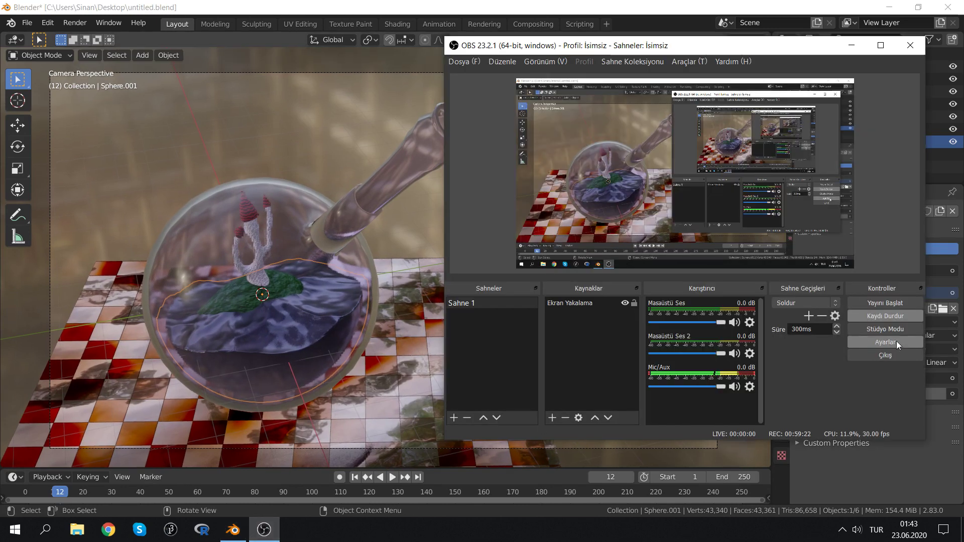